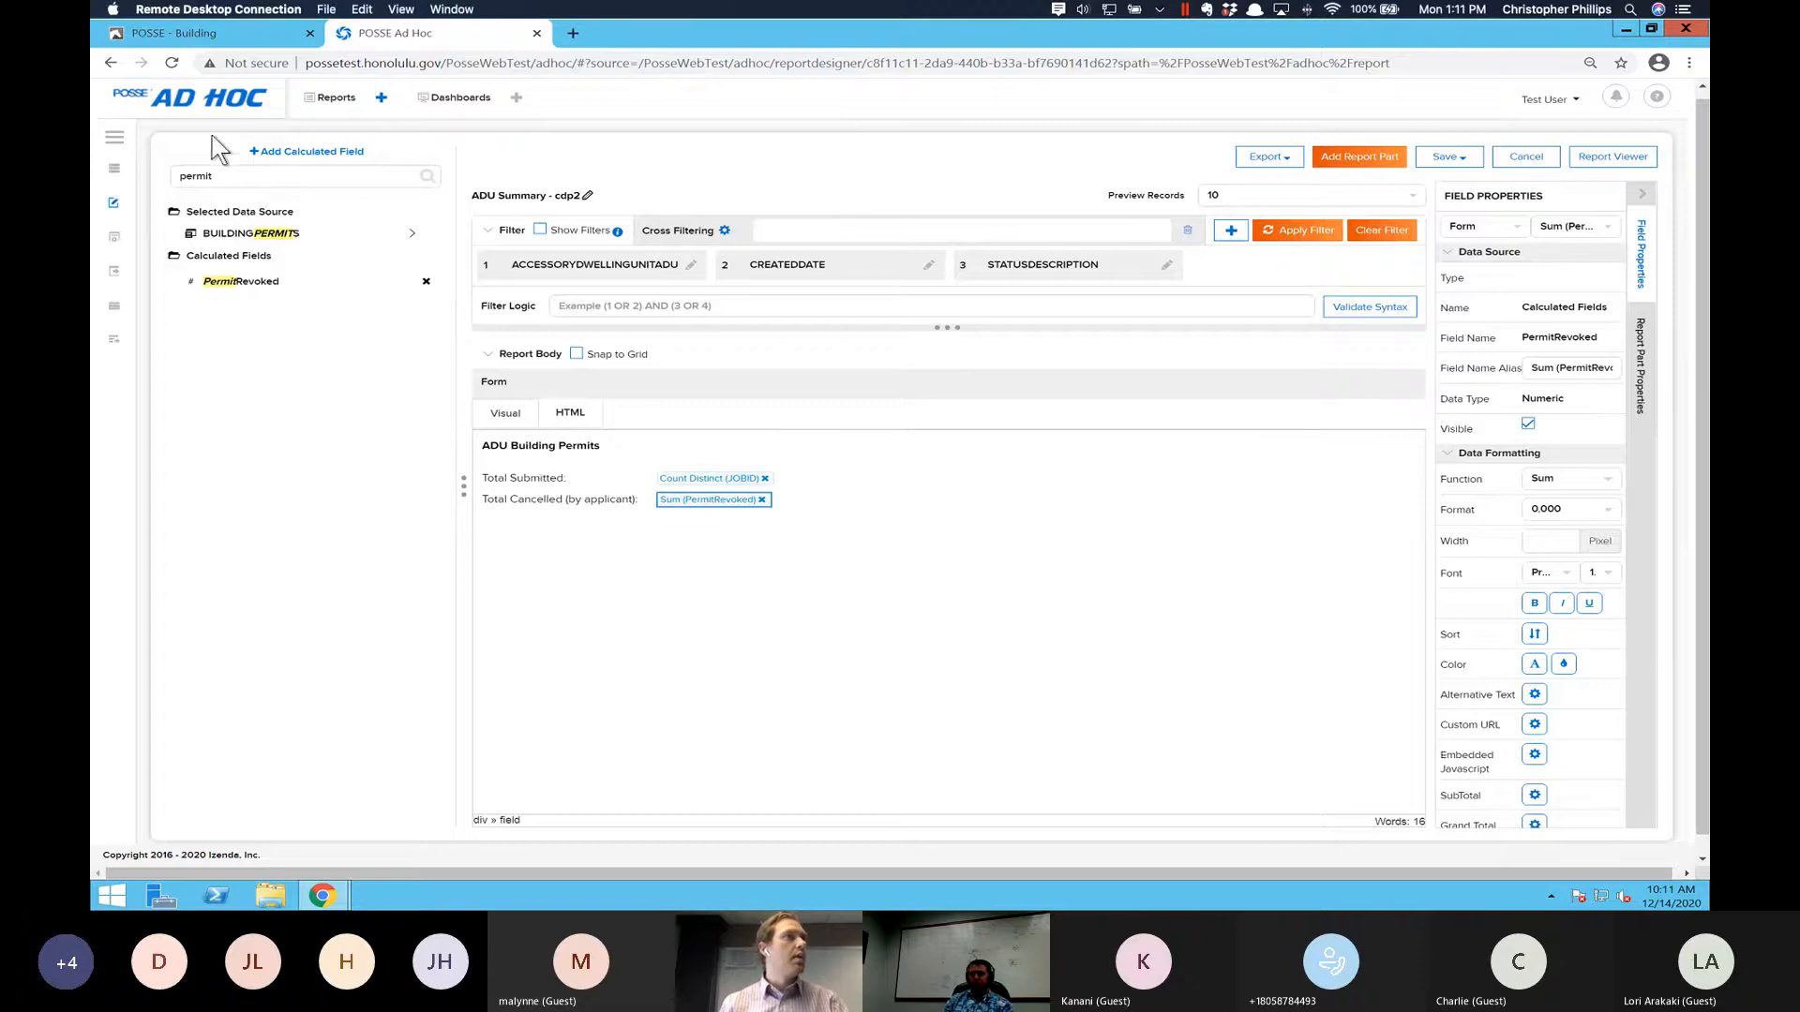
- Leave the open report, discarding its unsaved changes, and start a new report
{"action": "left_click", "coordinate": [319, 99]}
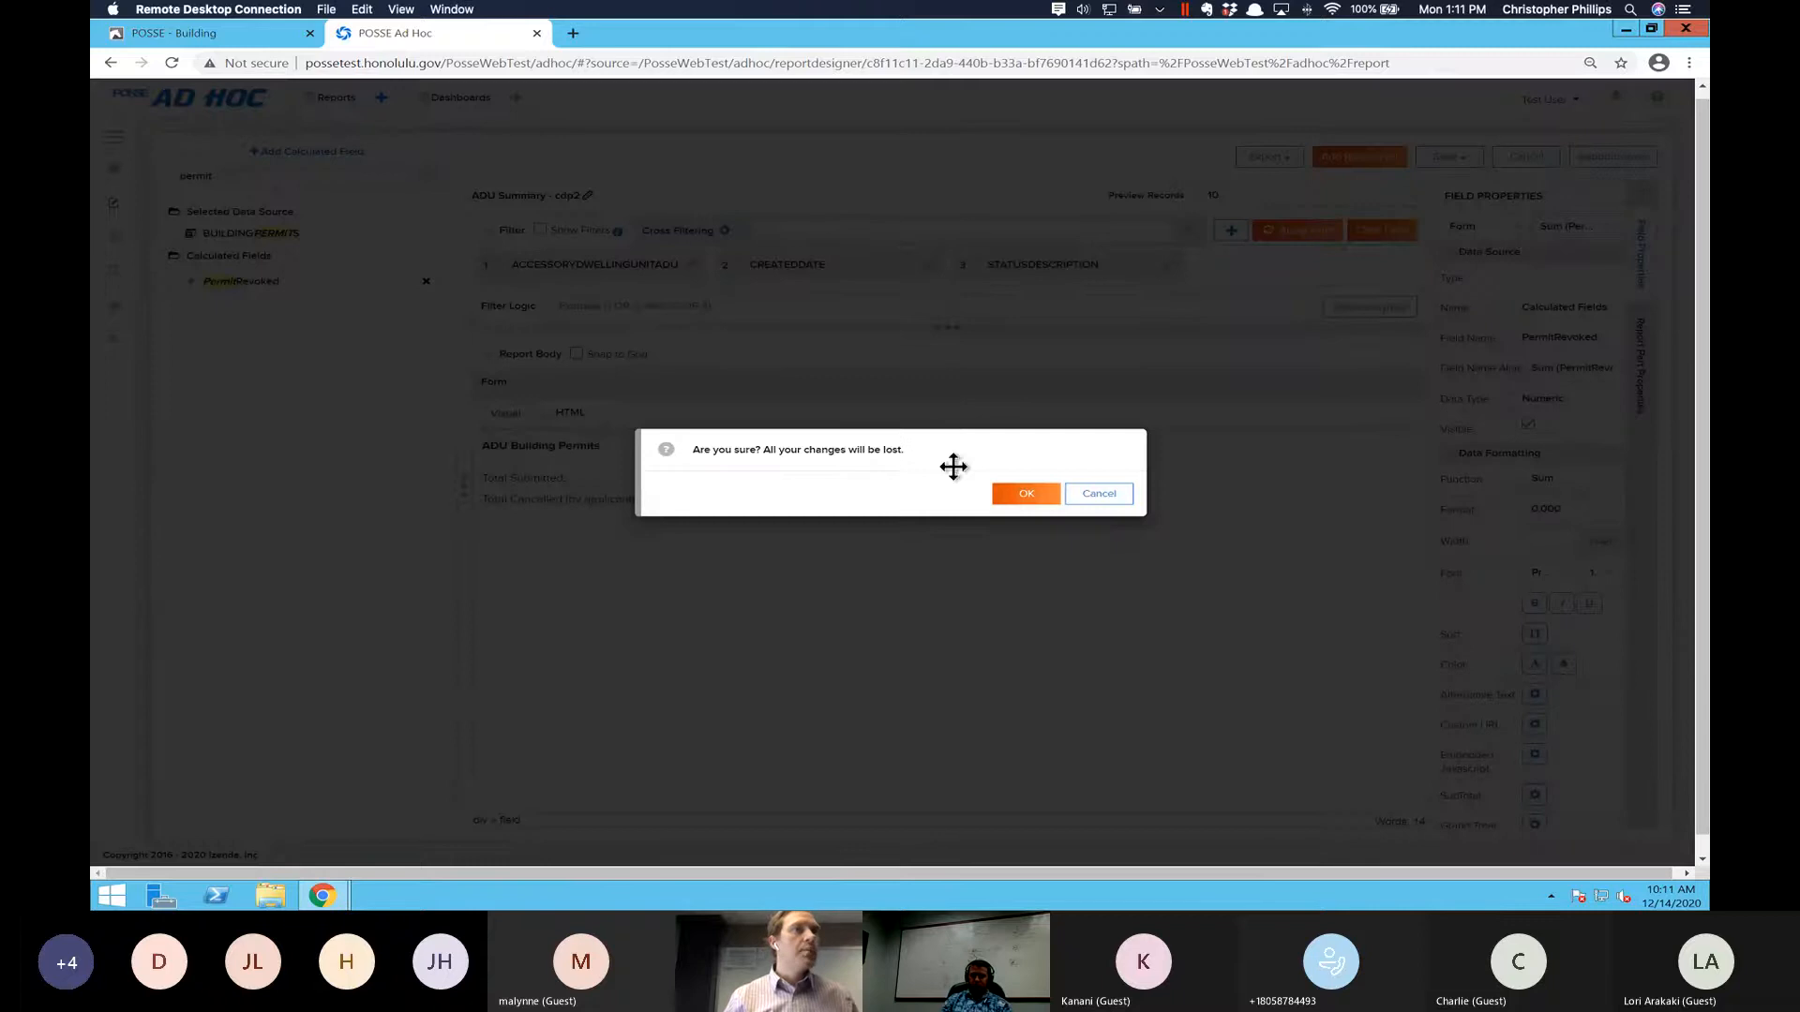
{"action": "left_click", "coordinate": [1004, 497]}
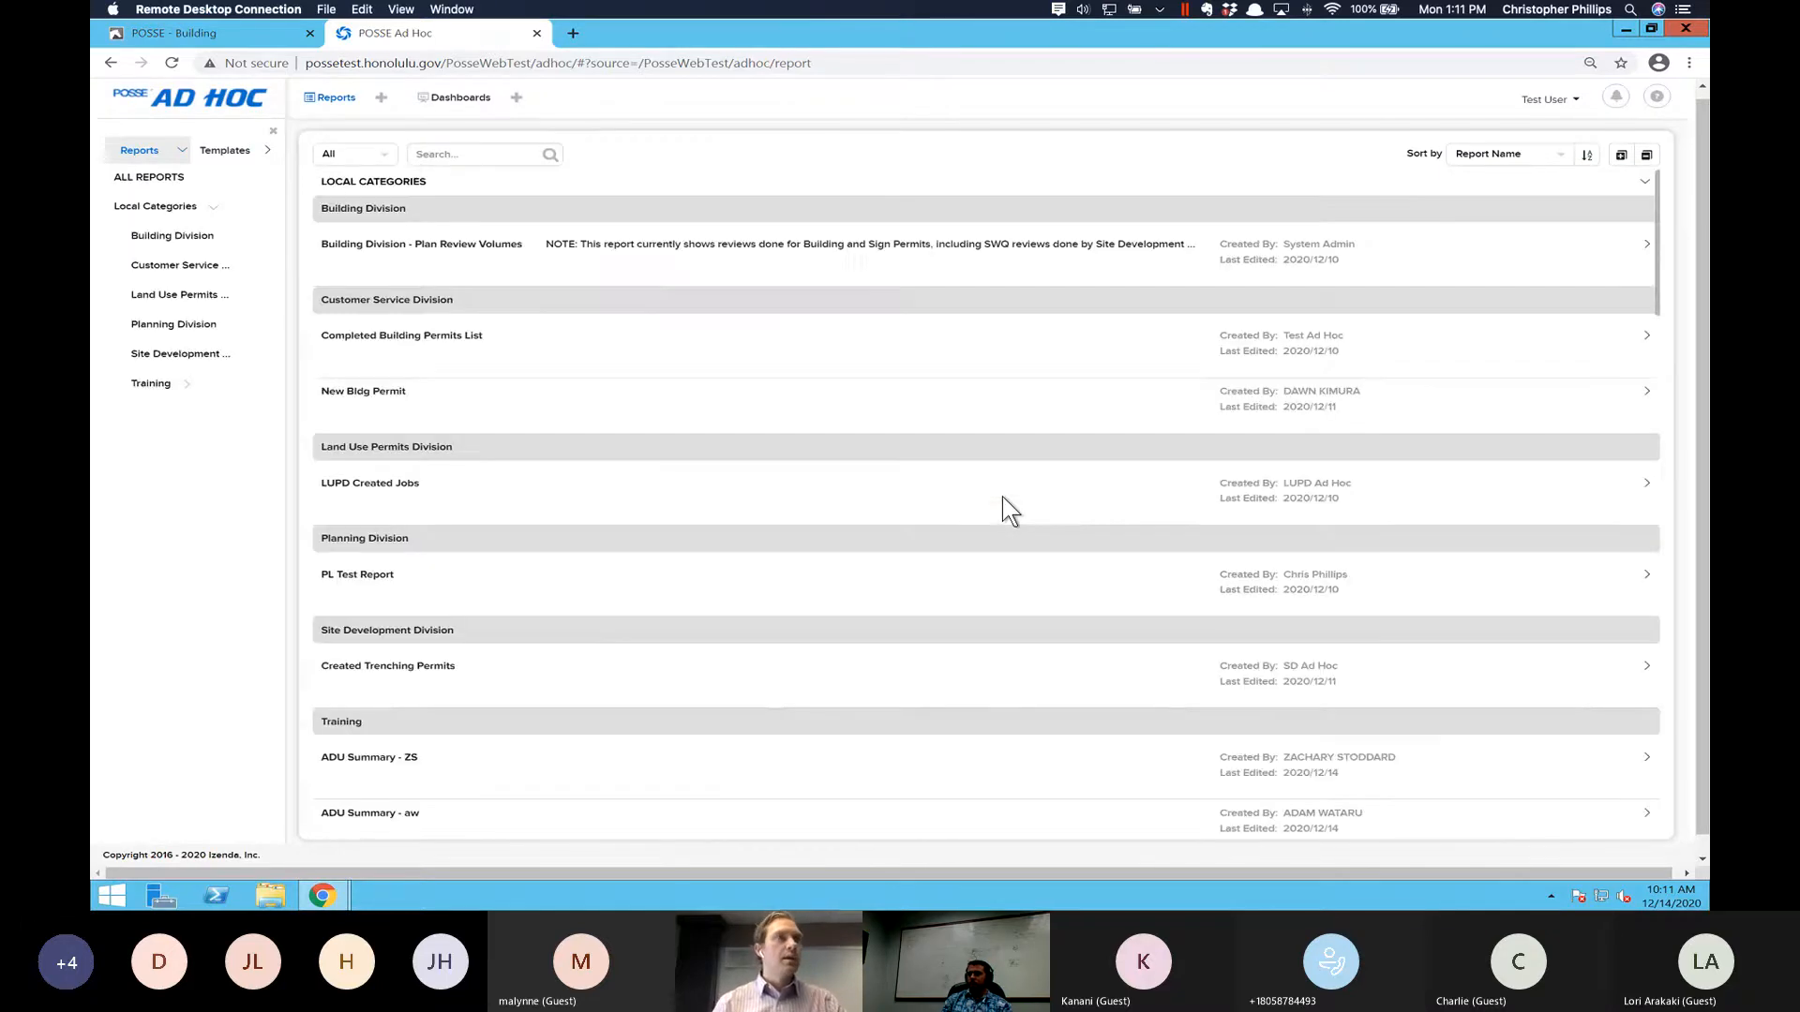
{"action": "left_click", "coordinate": [380, 100]}
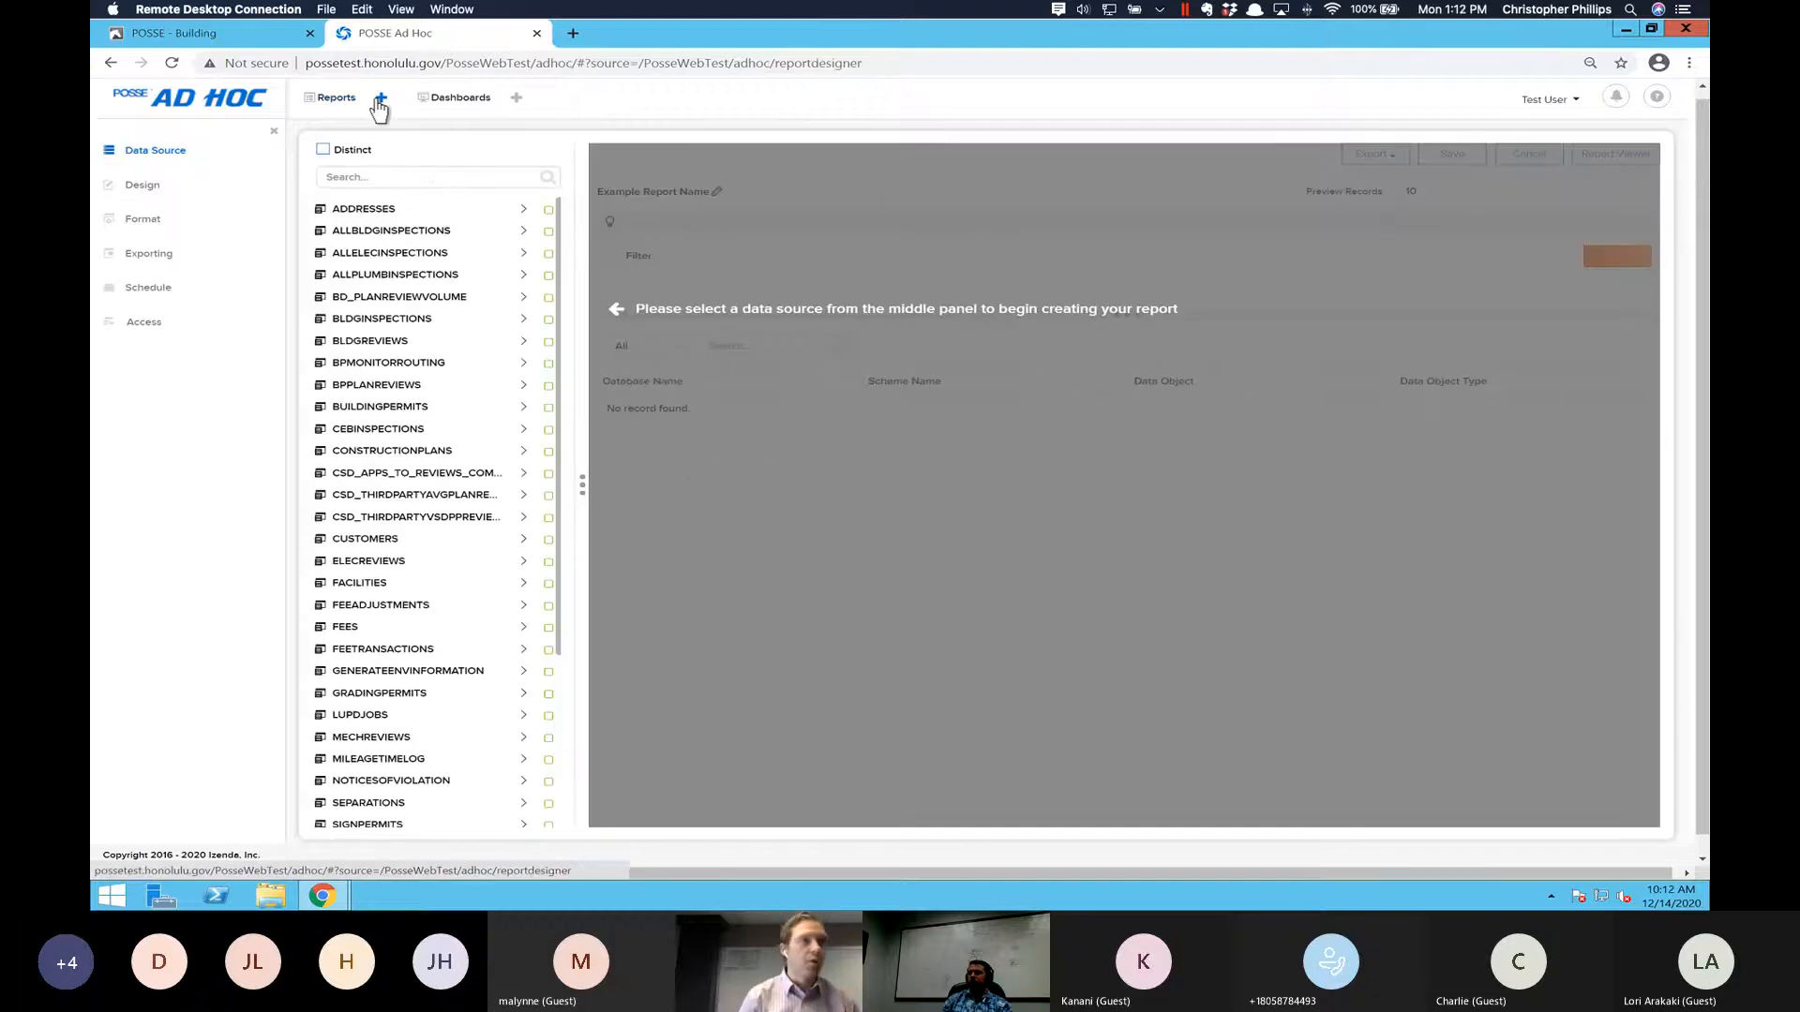
- Search the data sources for "building" and select BUILDINGPERMITS as the report's data source
{"action": "left_click", "coordinate": [422, 178]}
{"action": "type", "text": "bui"}
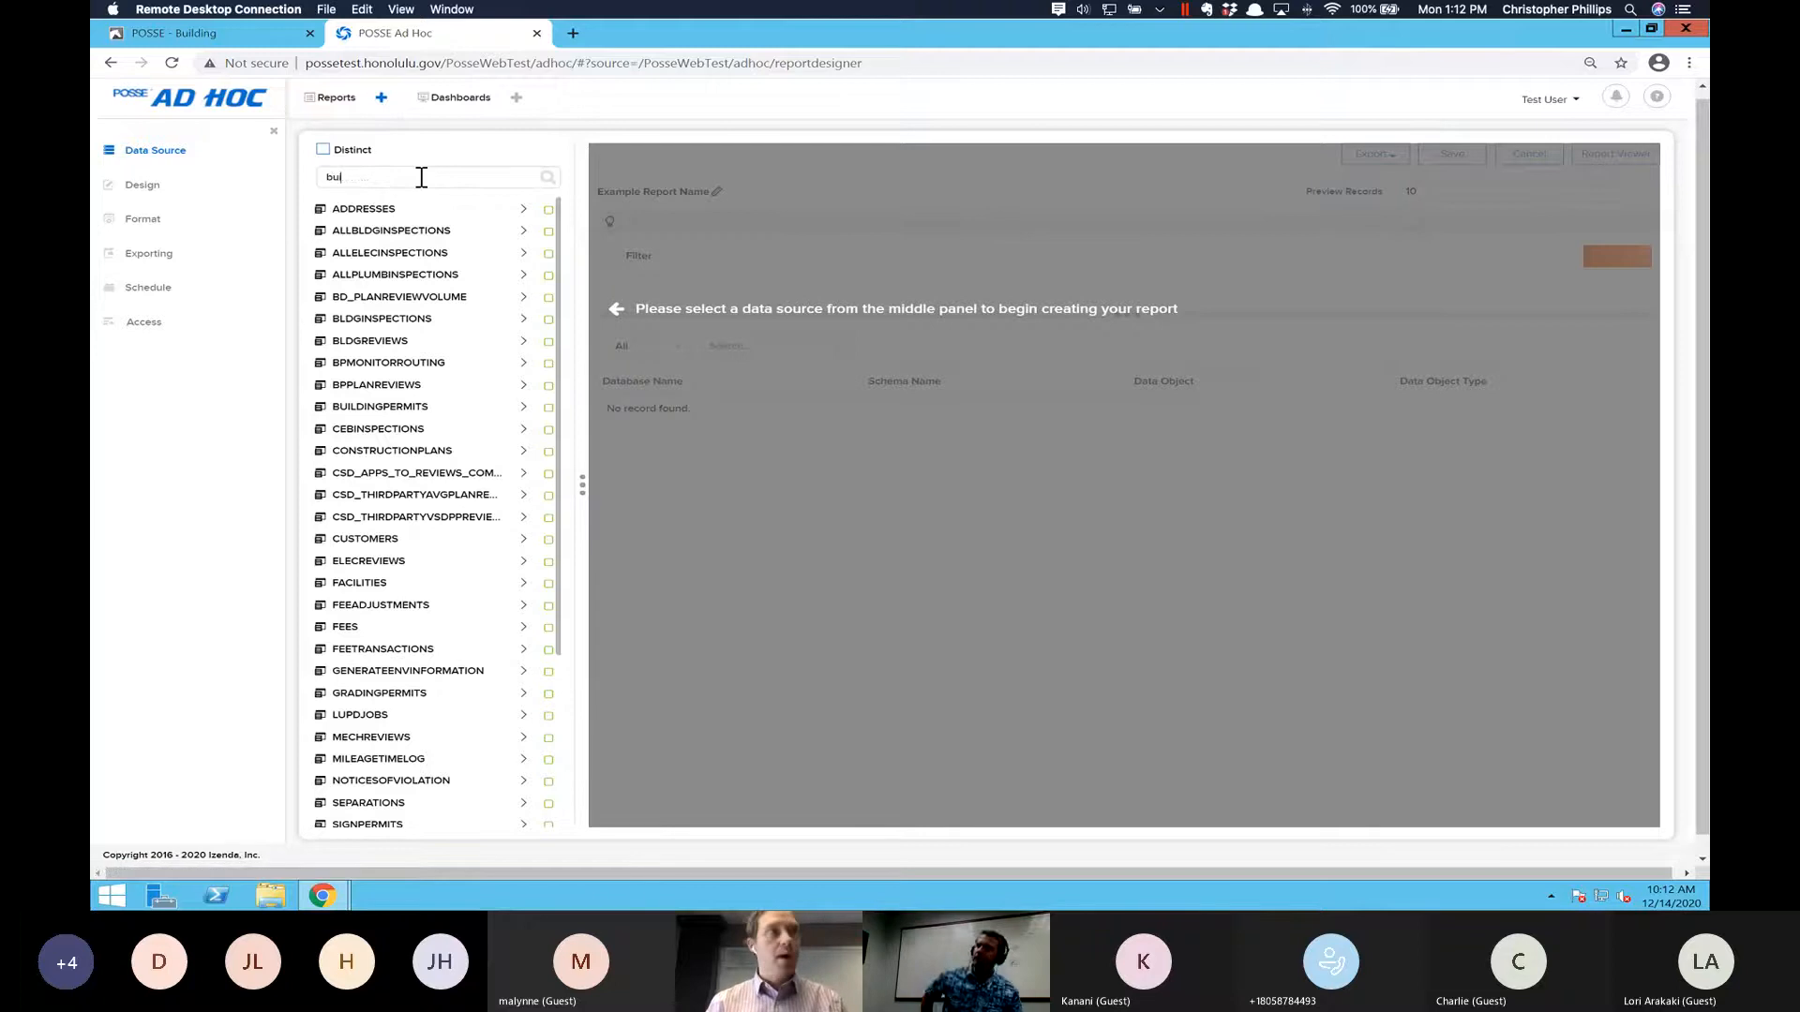
{"action": "type", "text": "lding"}
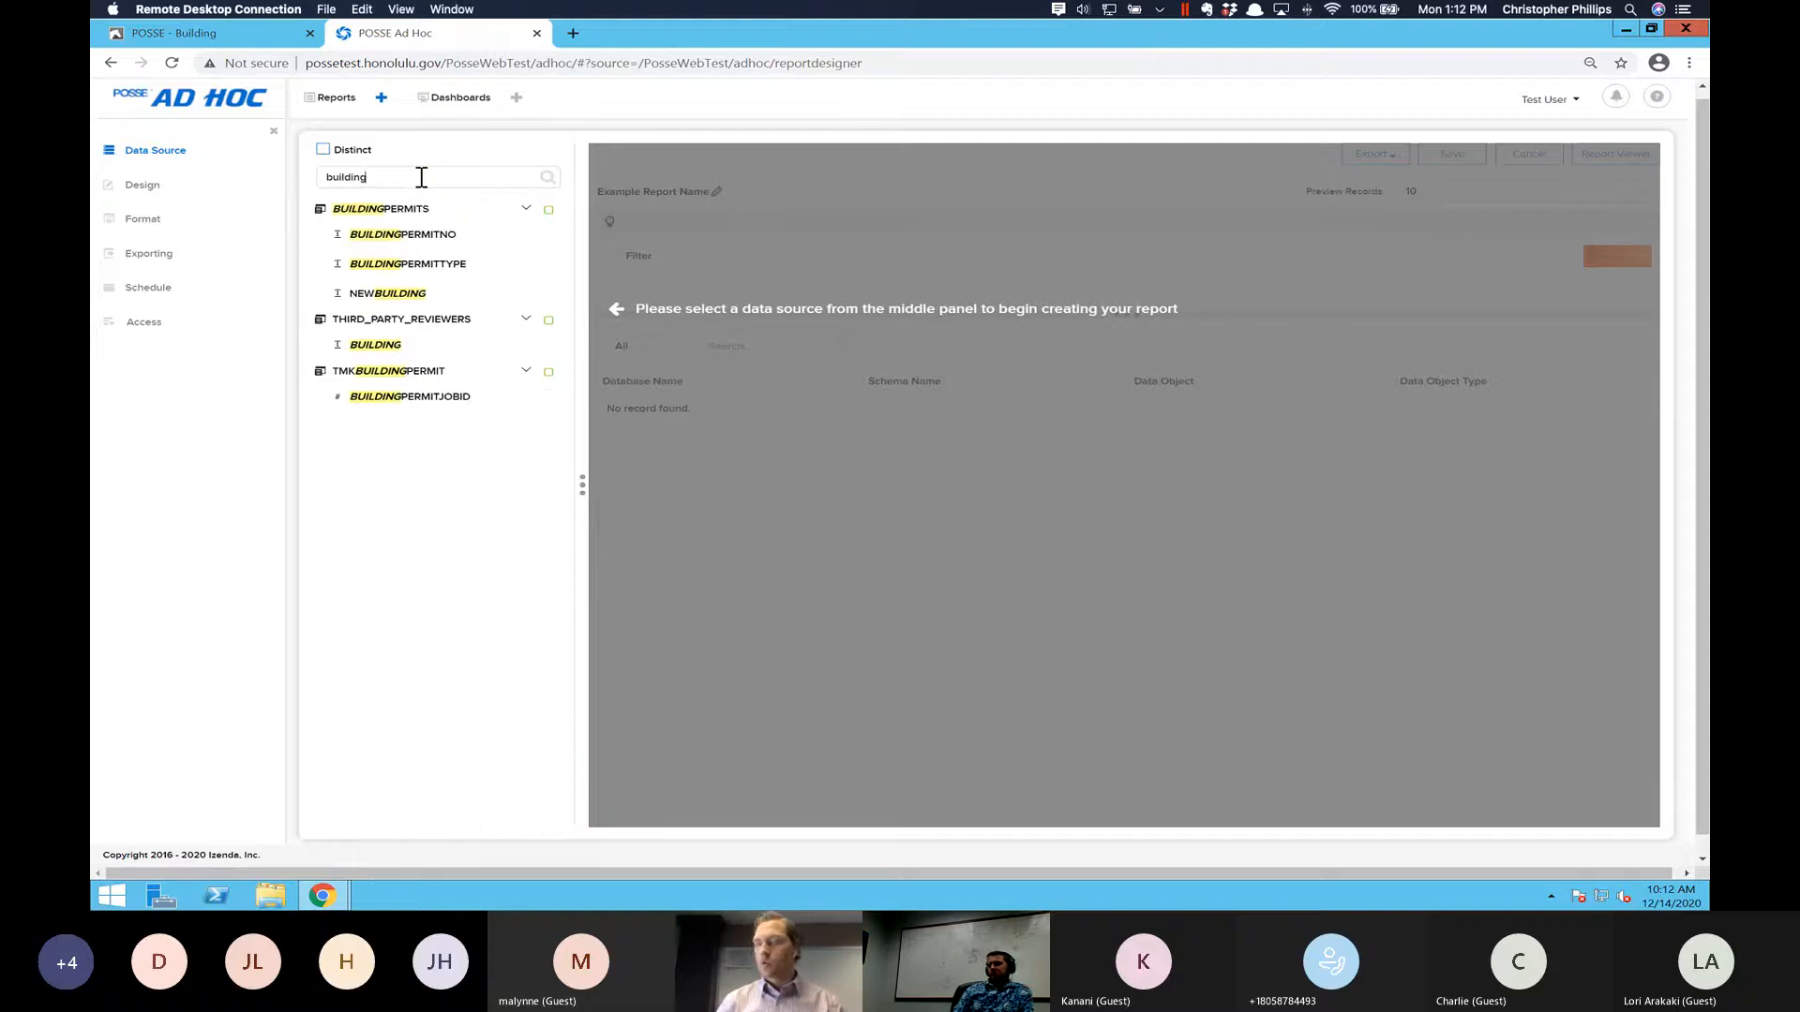
{"action": "left_click", "coordinate": [549, 212]}
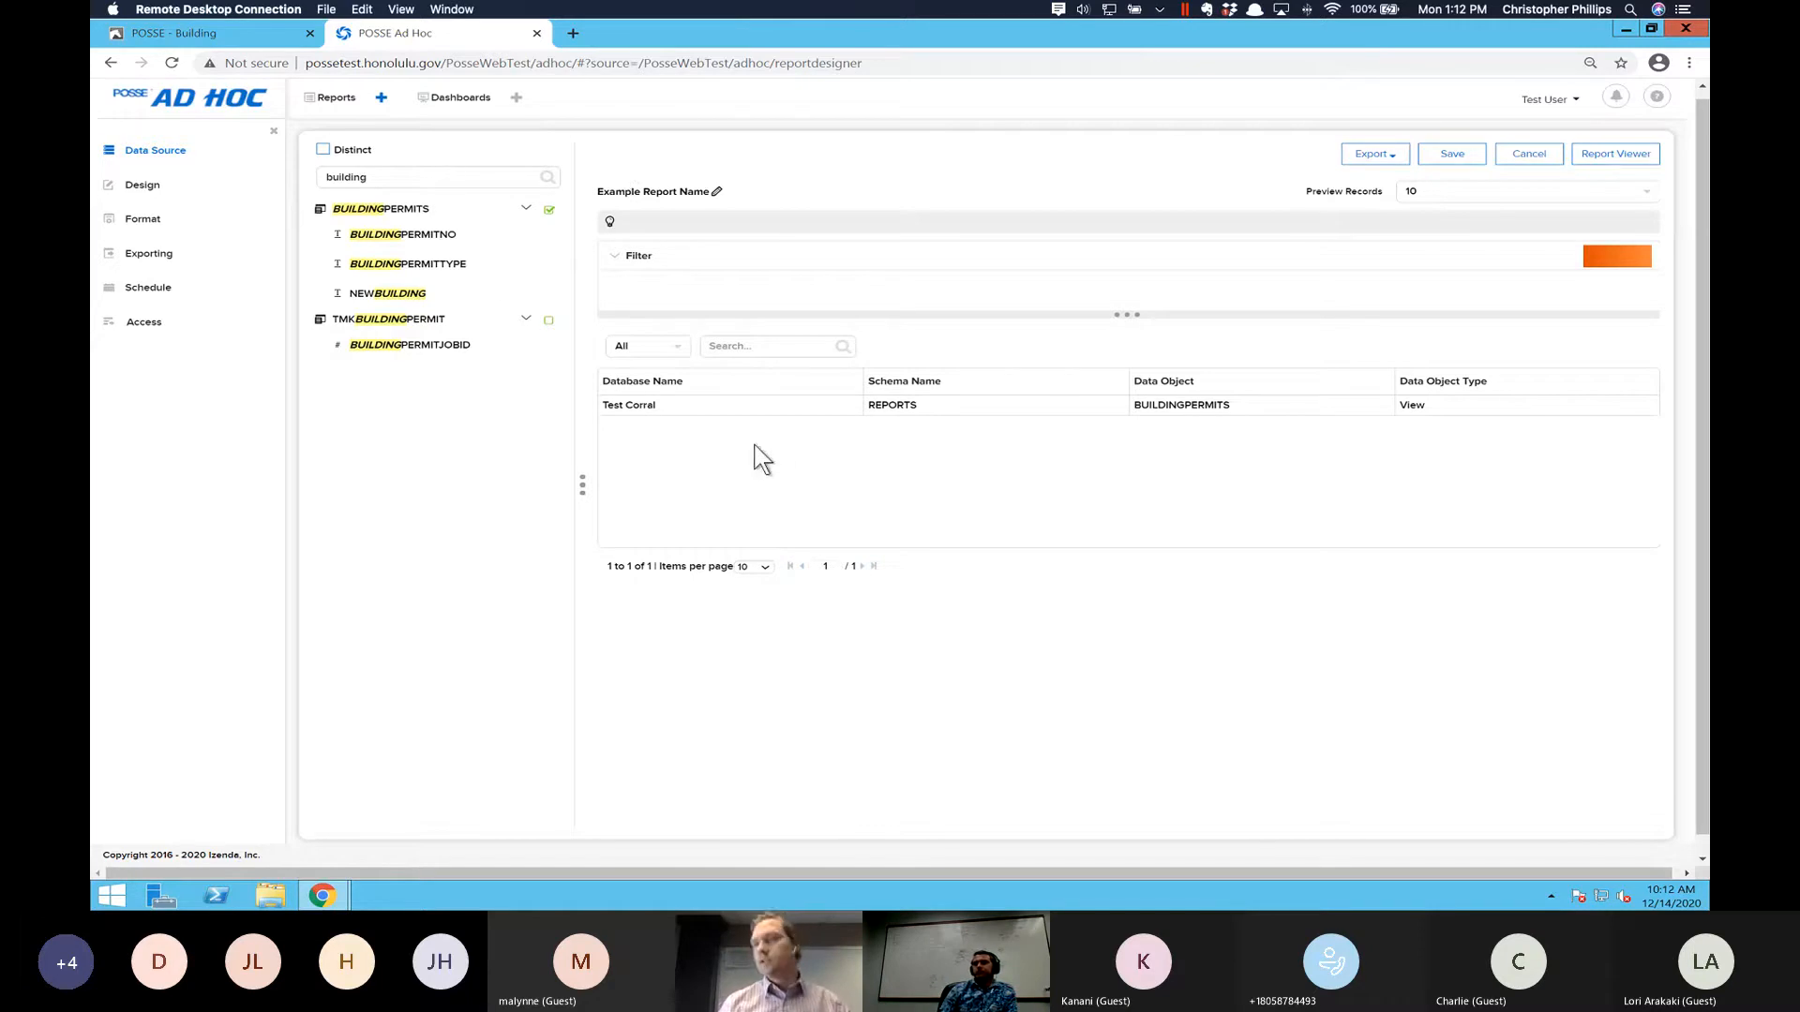
- Go to the report's design and name the report "ADU Summary - CHART - cdp"
{"action": "left_click", "coordinate": [141, 184]}
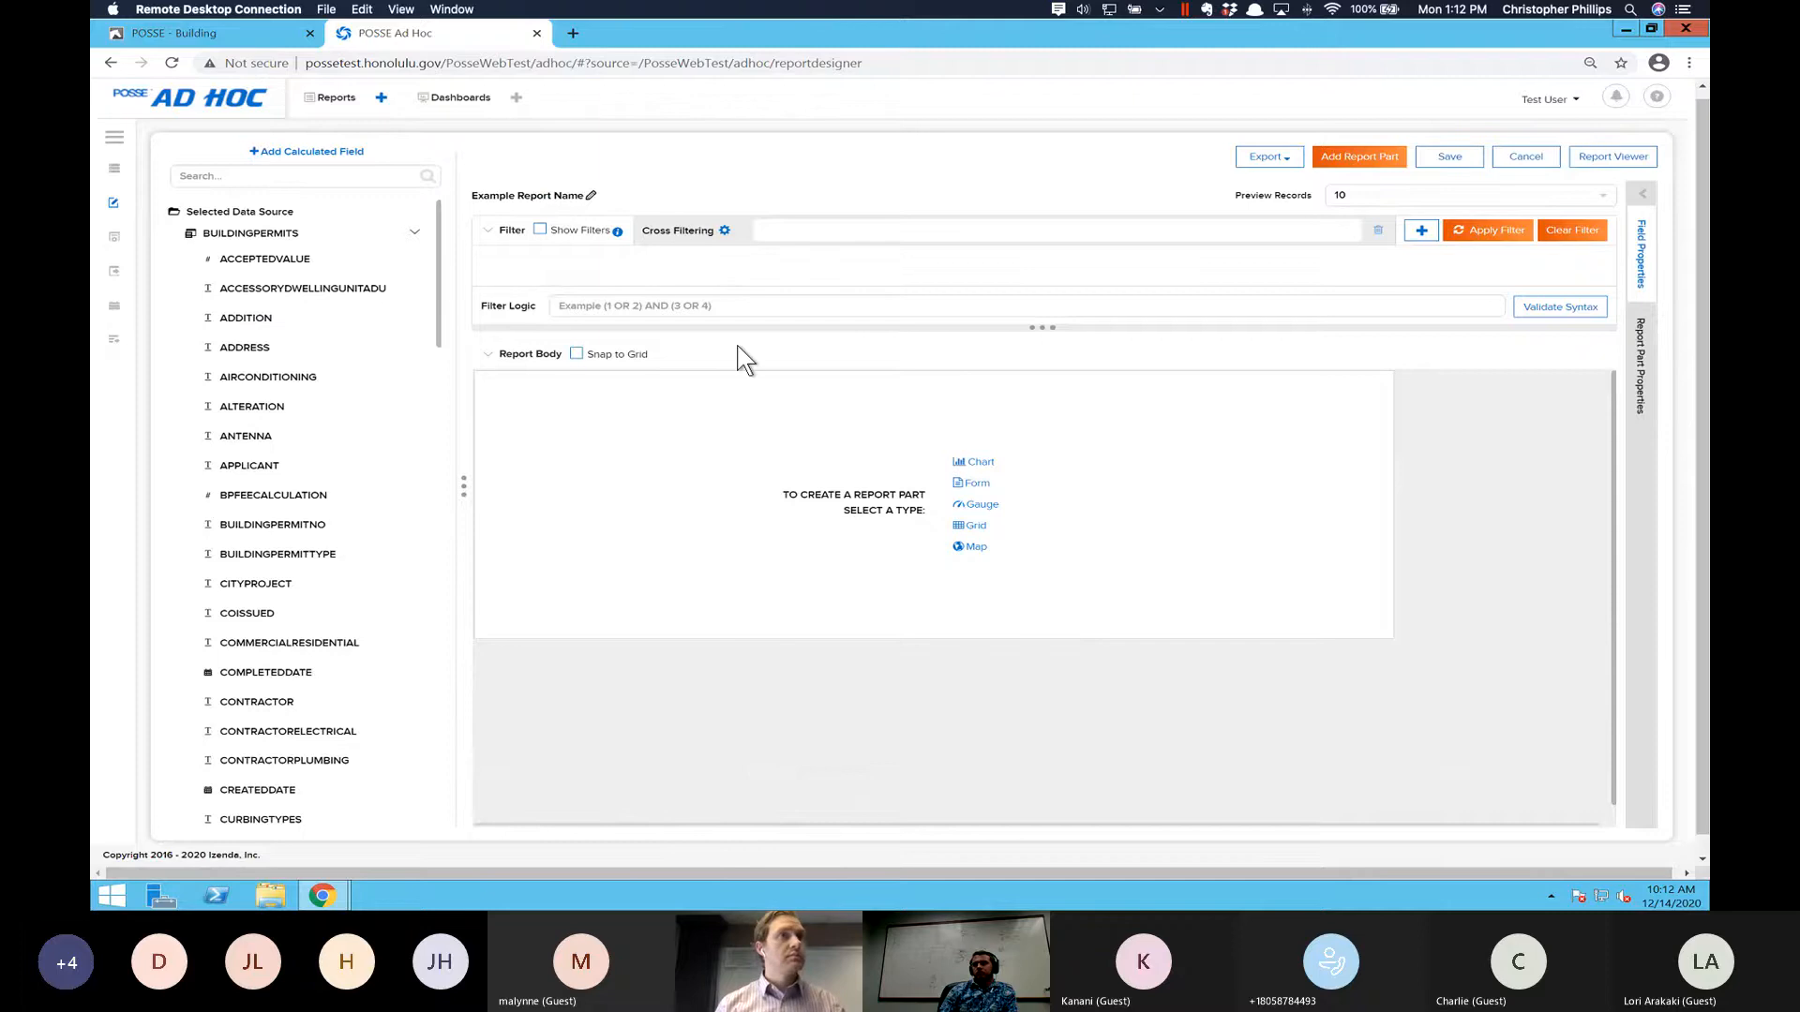
{"action": "left_click", "coordinate": [592, 195]}
{"action": "key", "text": "ctrl+a"}
{"action": "key", "text": "BackSpace"}
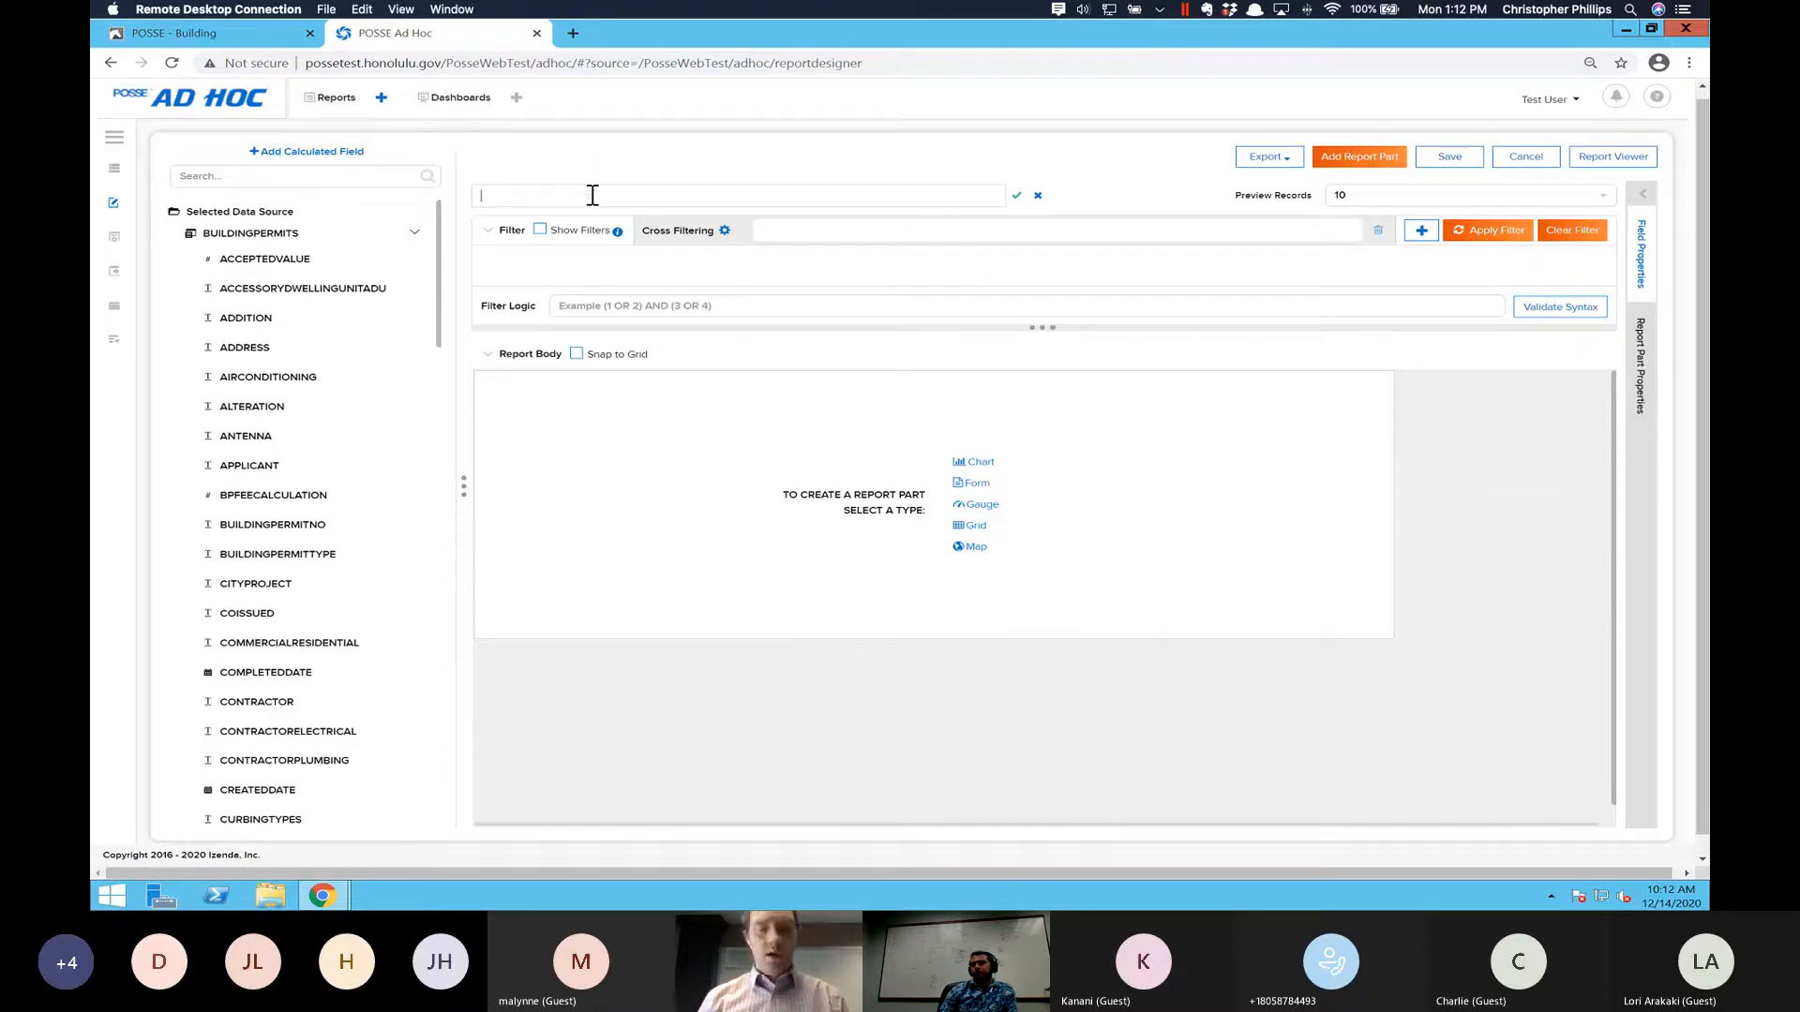
{"action": "type", "text": "ADU Sum"}
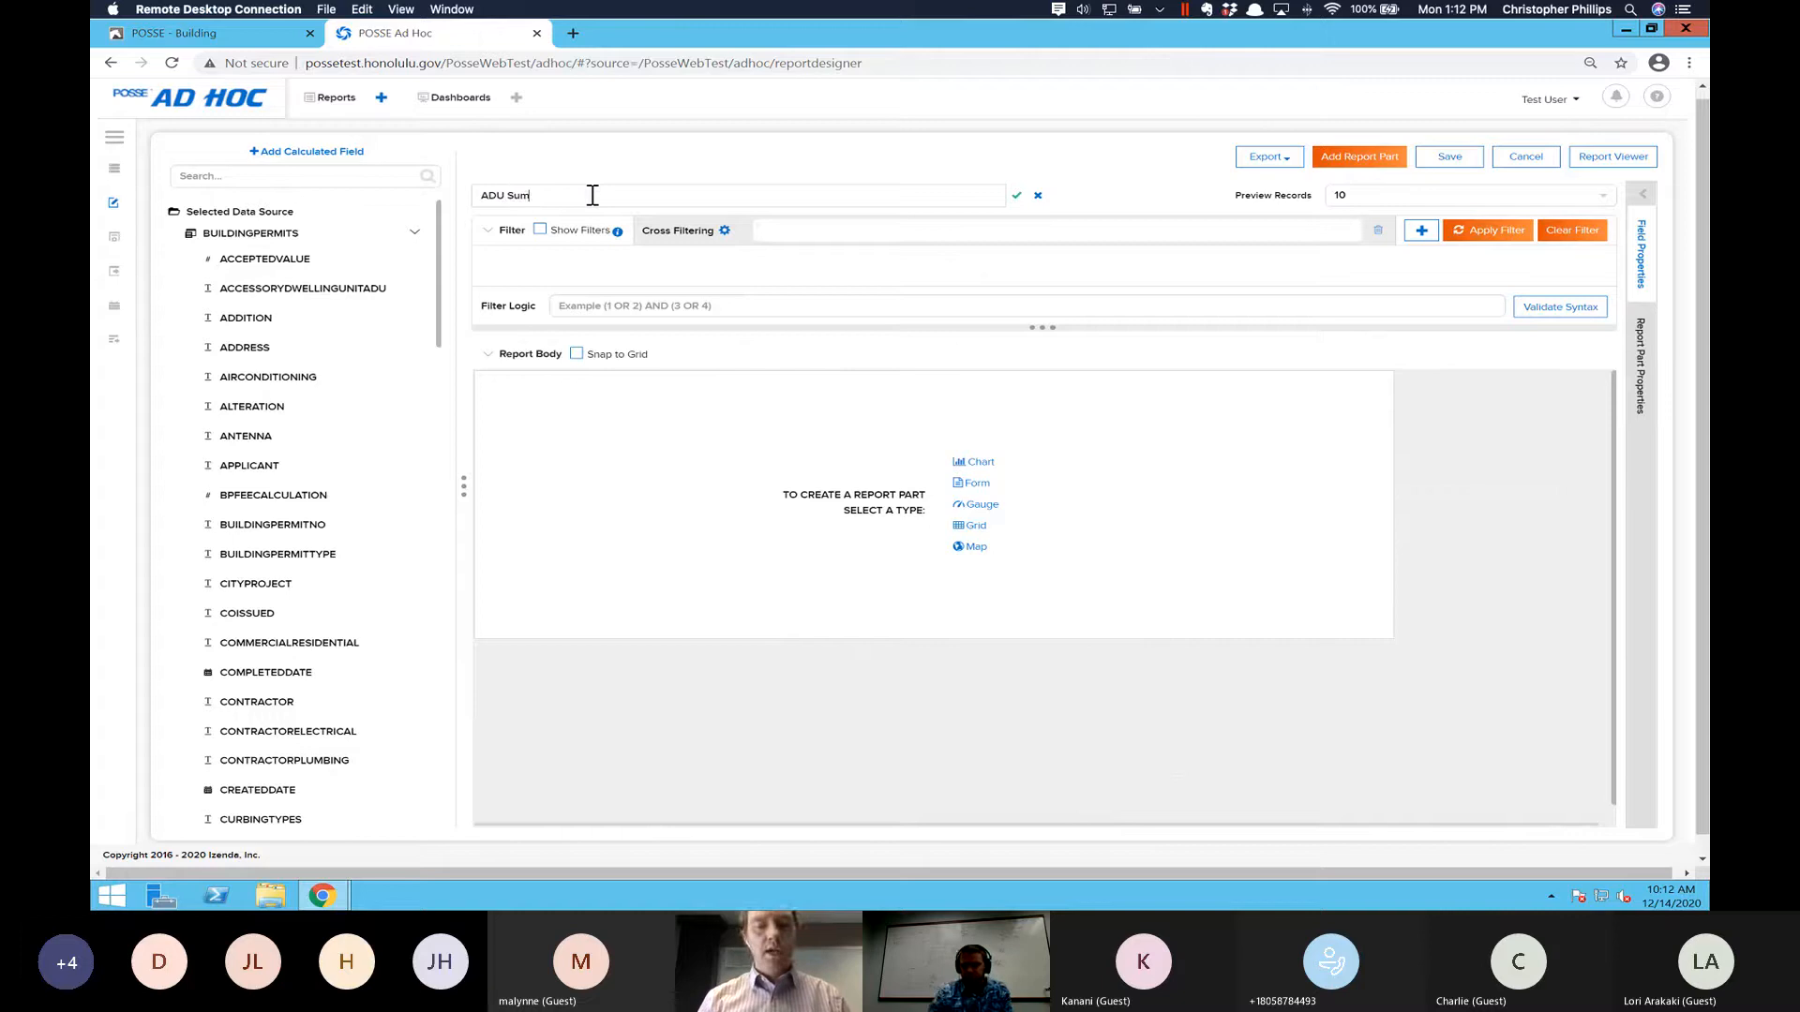
{"action": "type", "text": "mary -"}
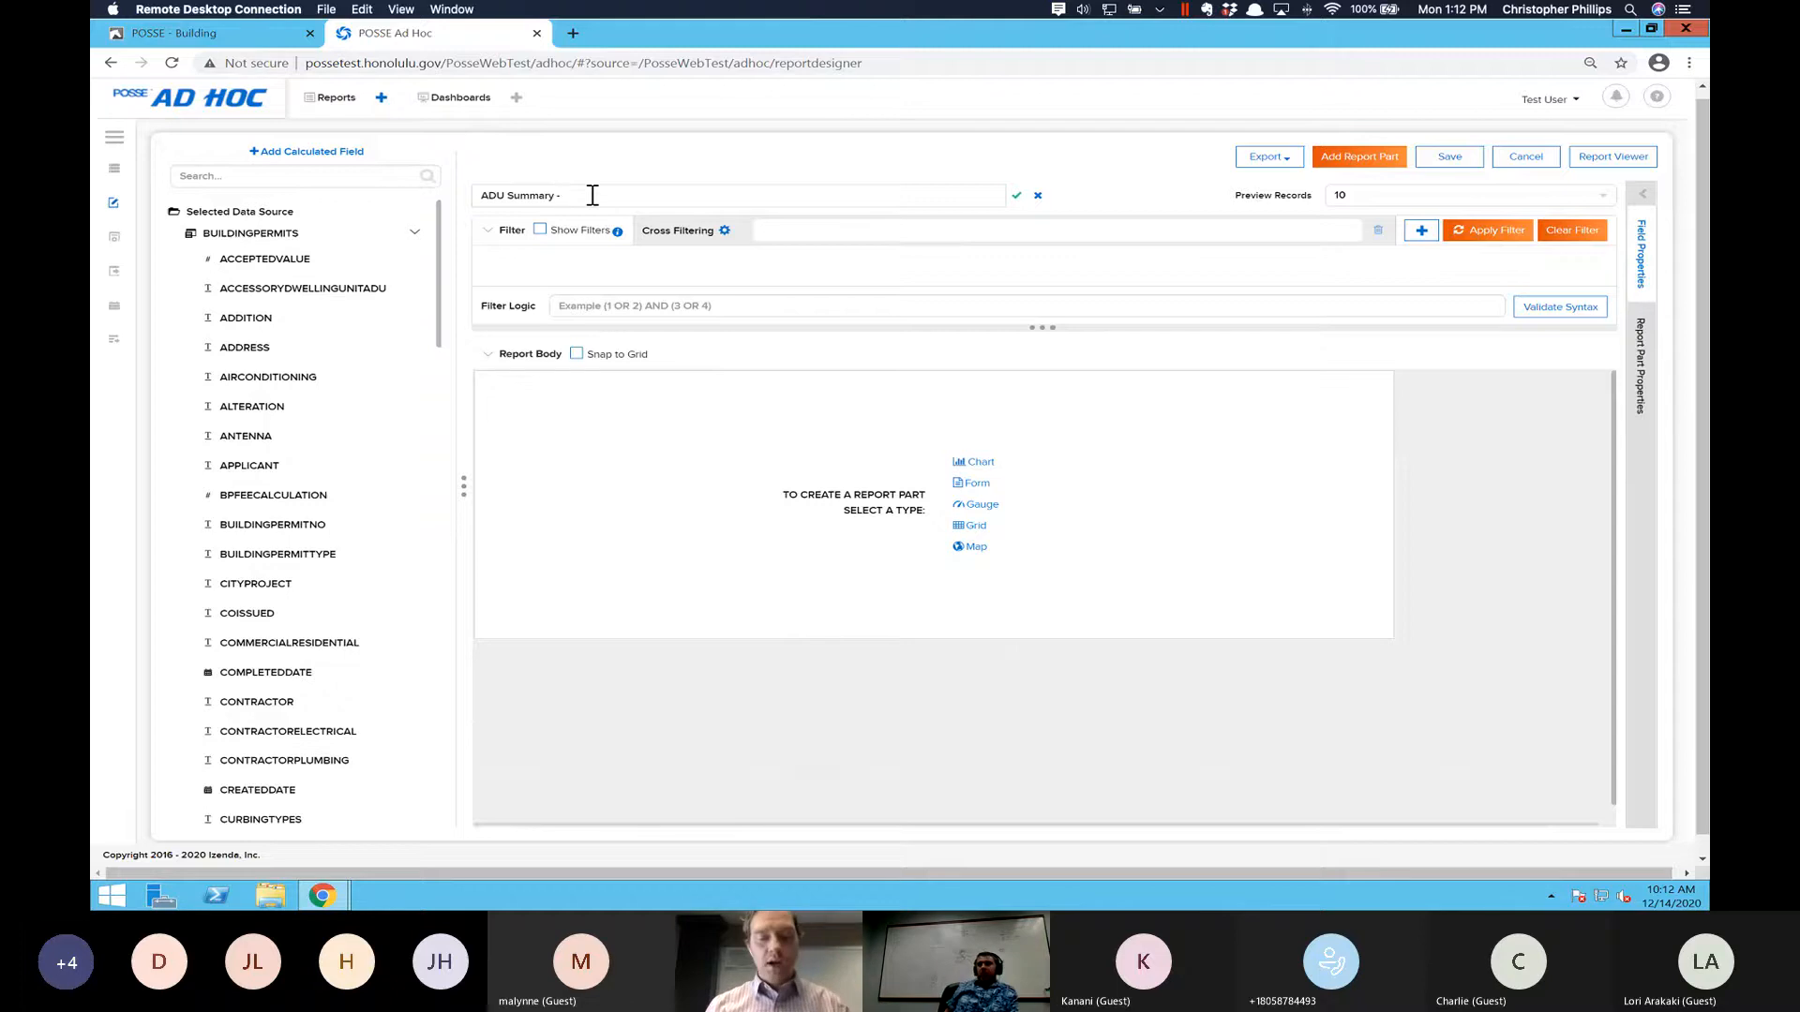
{"action": "type", "text": "CHART"}
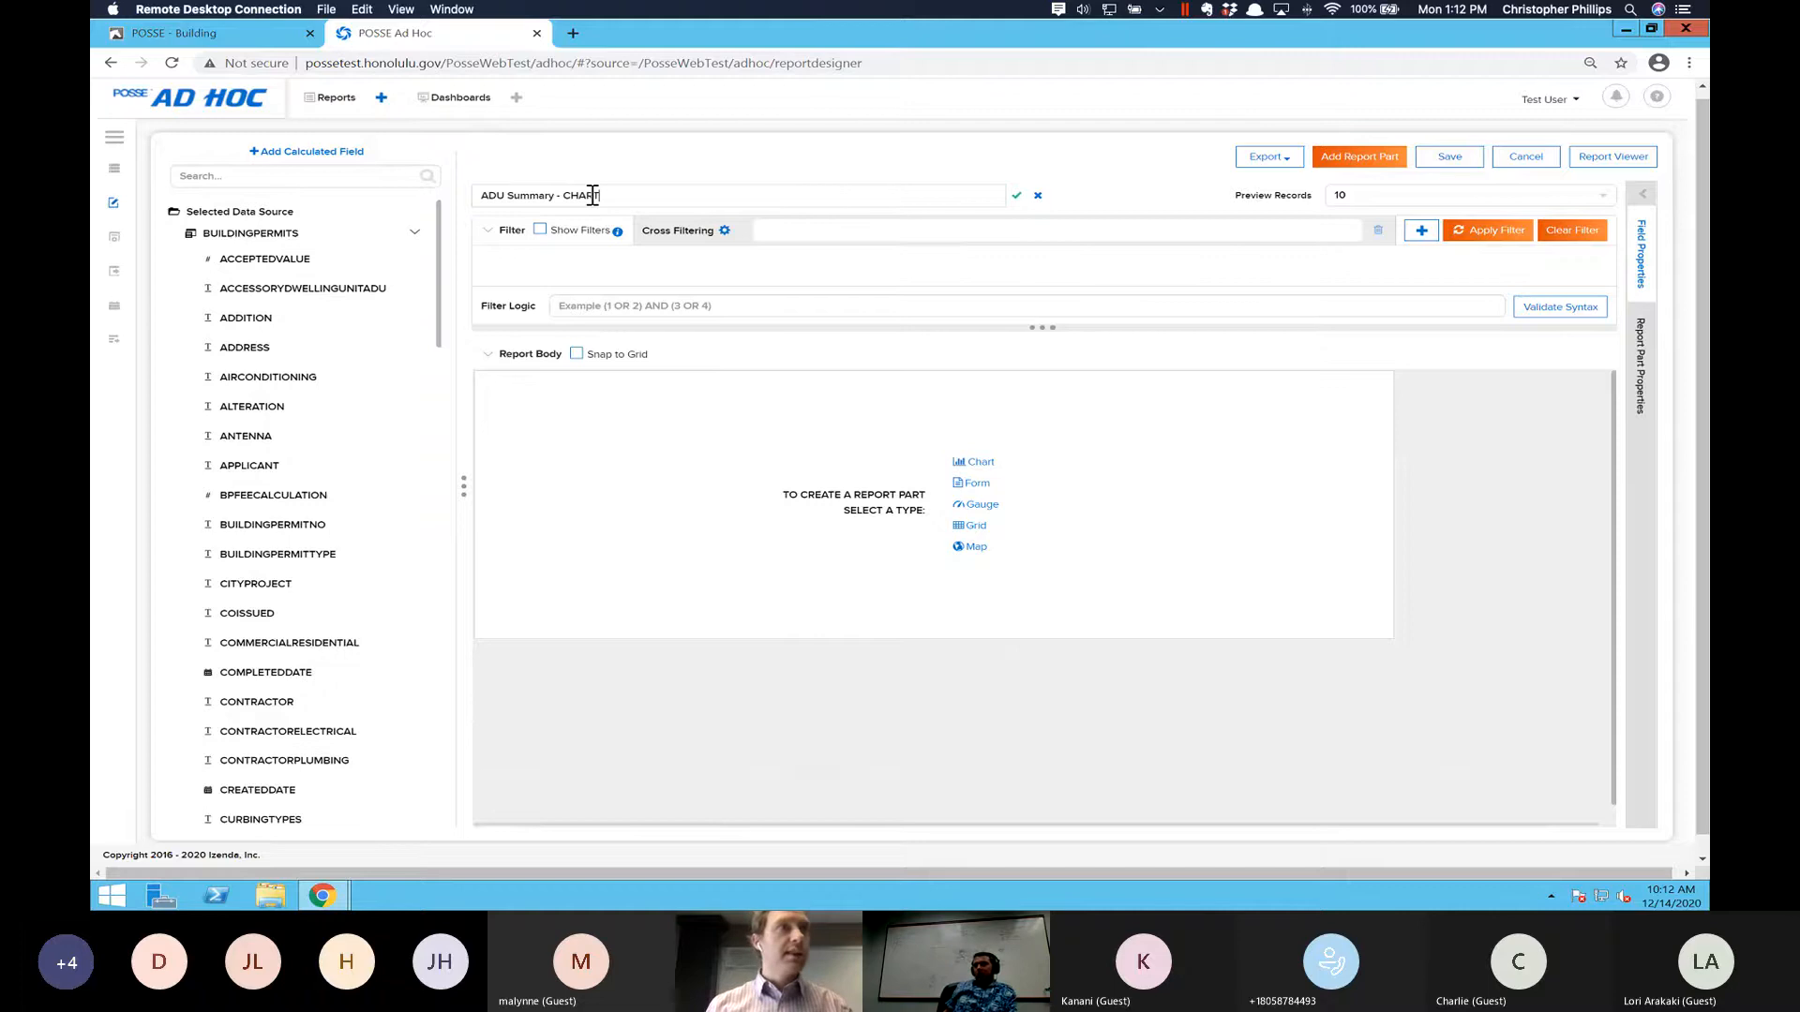
{"action": "type", "text": " -"}
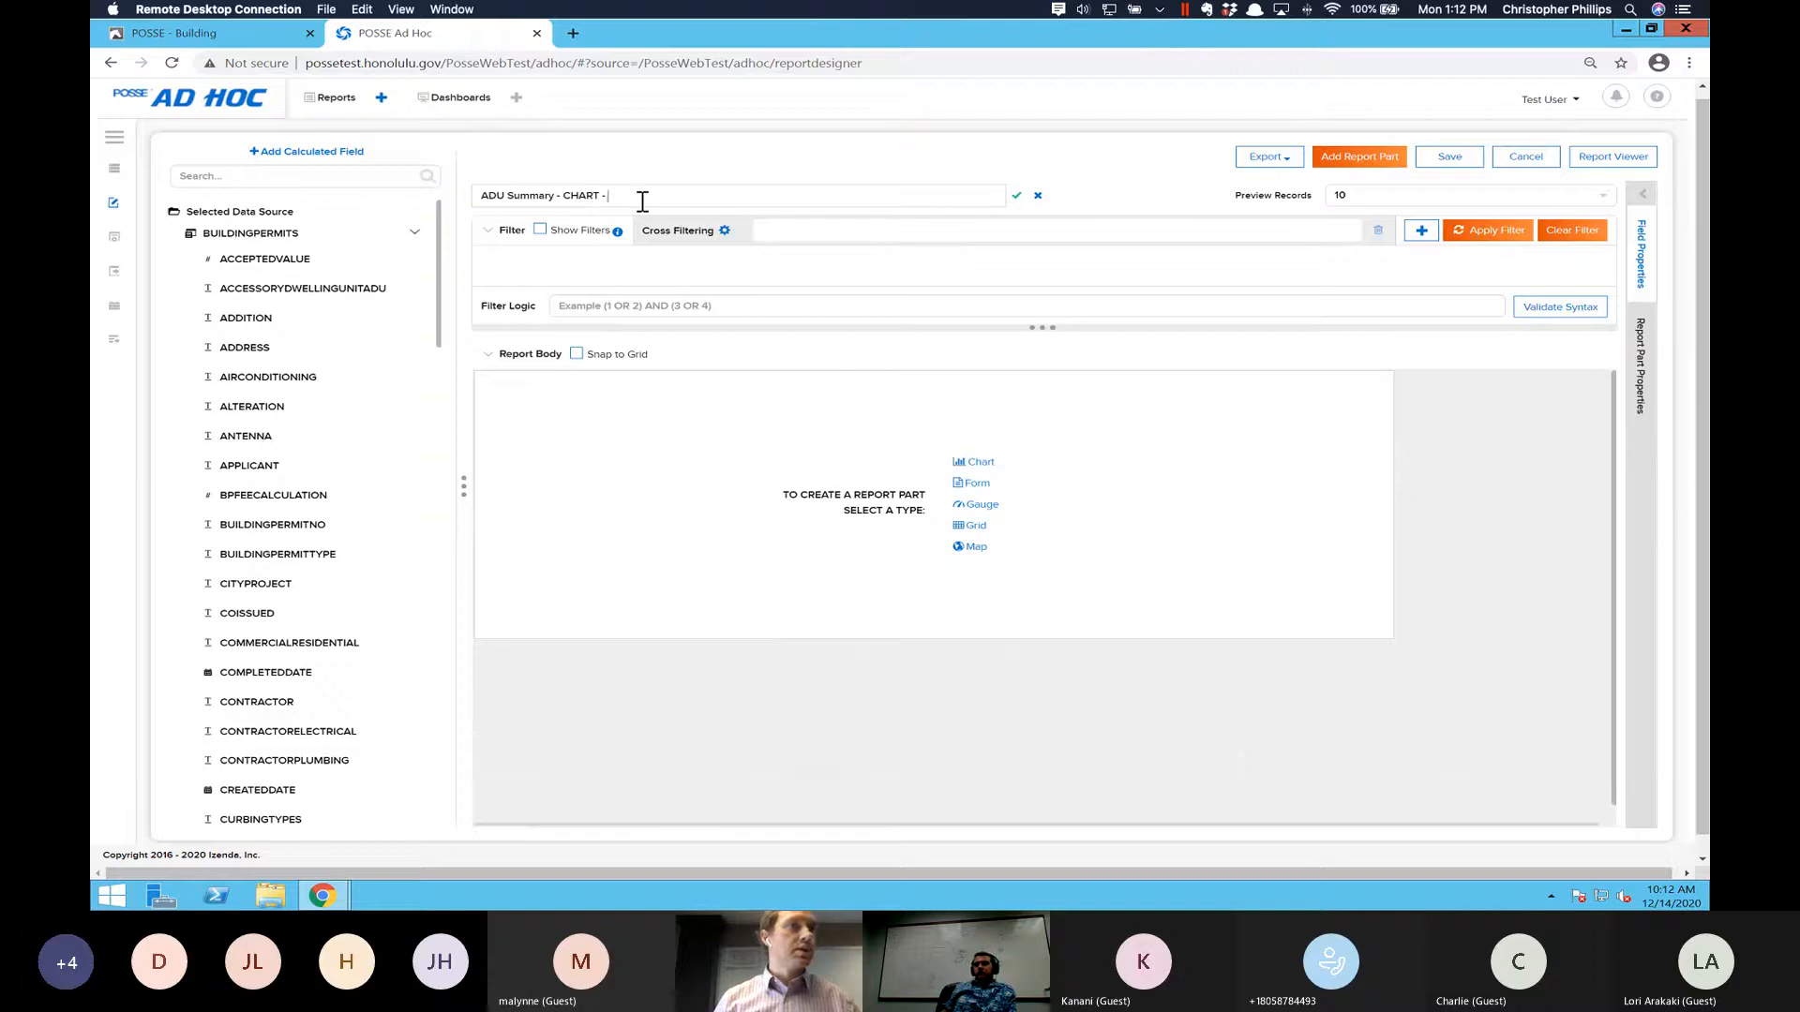
{"action": "type", "text": "CD"}
{"action": "key", "text": "BackSpace"}
{"action": "key", "text": "BackSpace"}
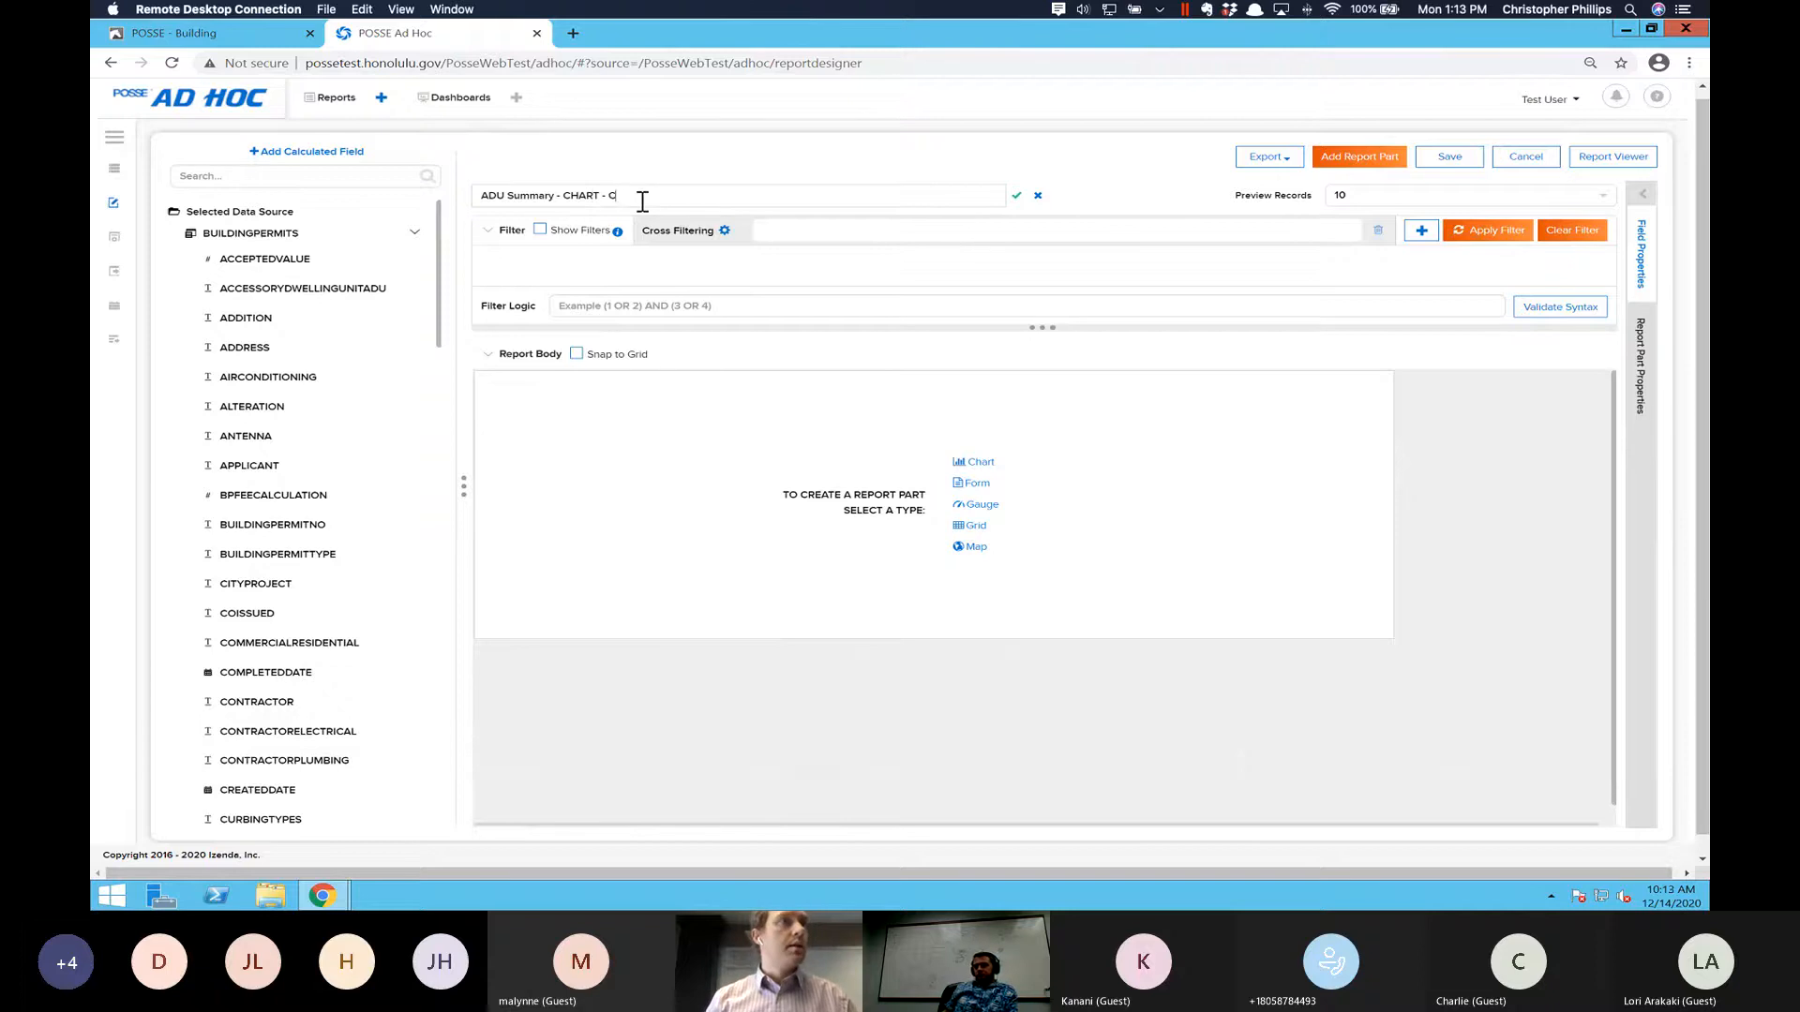
{"action": "type", "text": "cdp"}
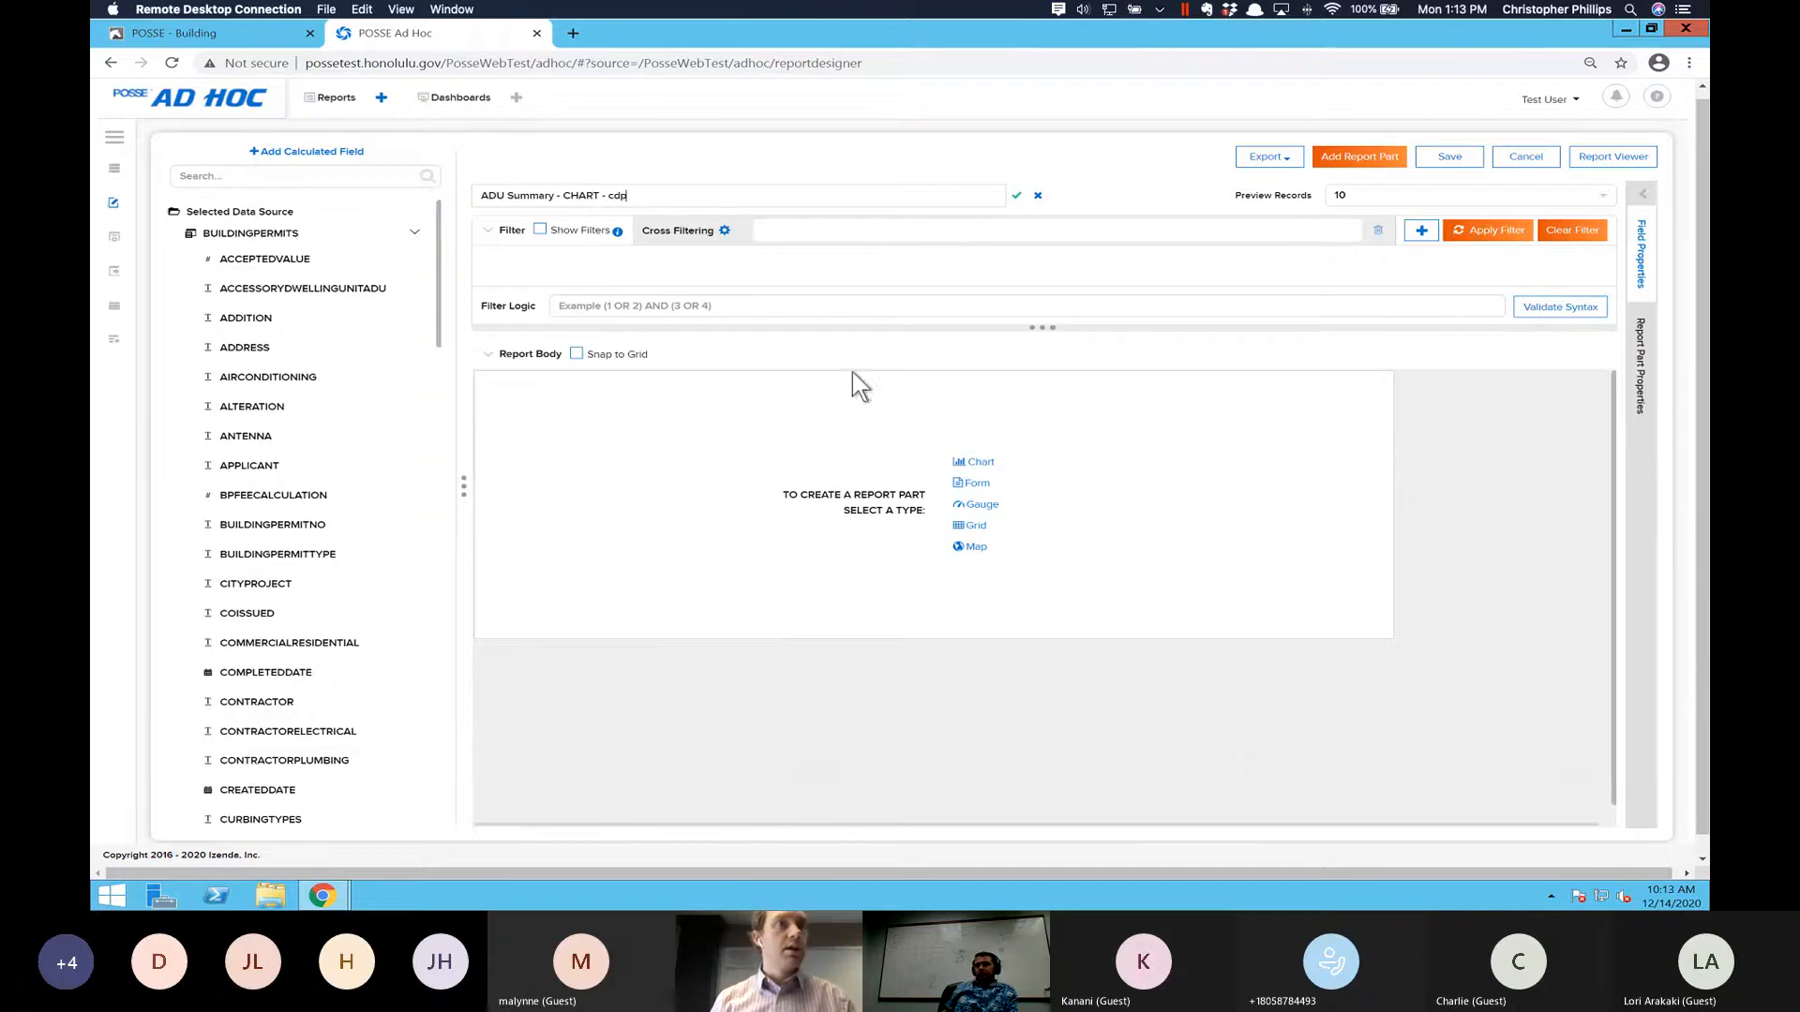
- Create a chart report part and title it "ADU Building Permits"
{"action": "left_click", "coordinate": [985, 464]}
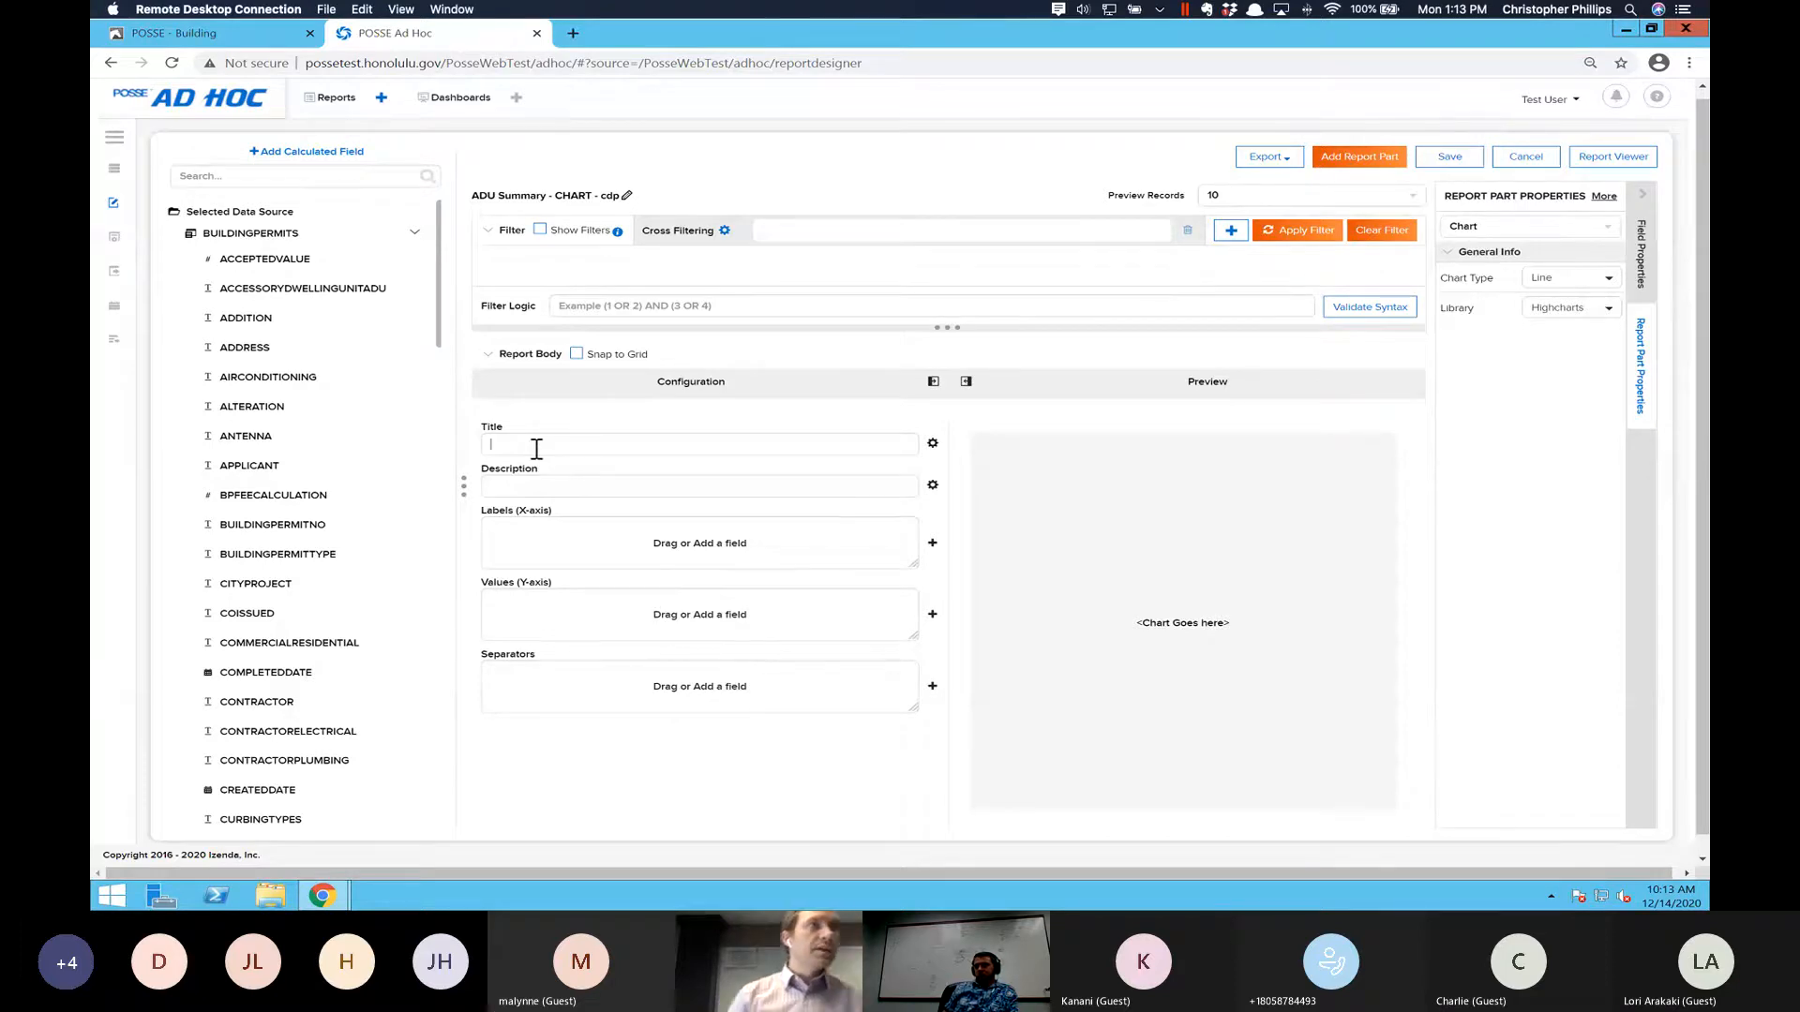
{"action": "type", "text": "ADU"}
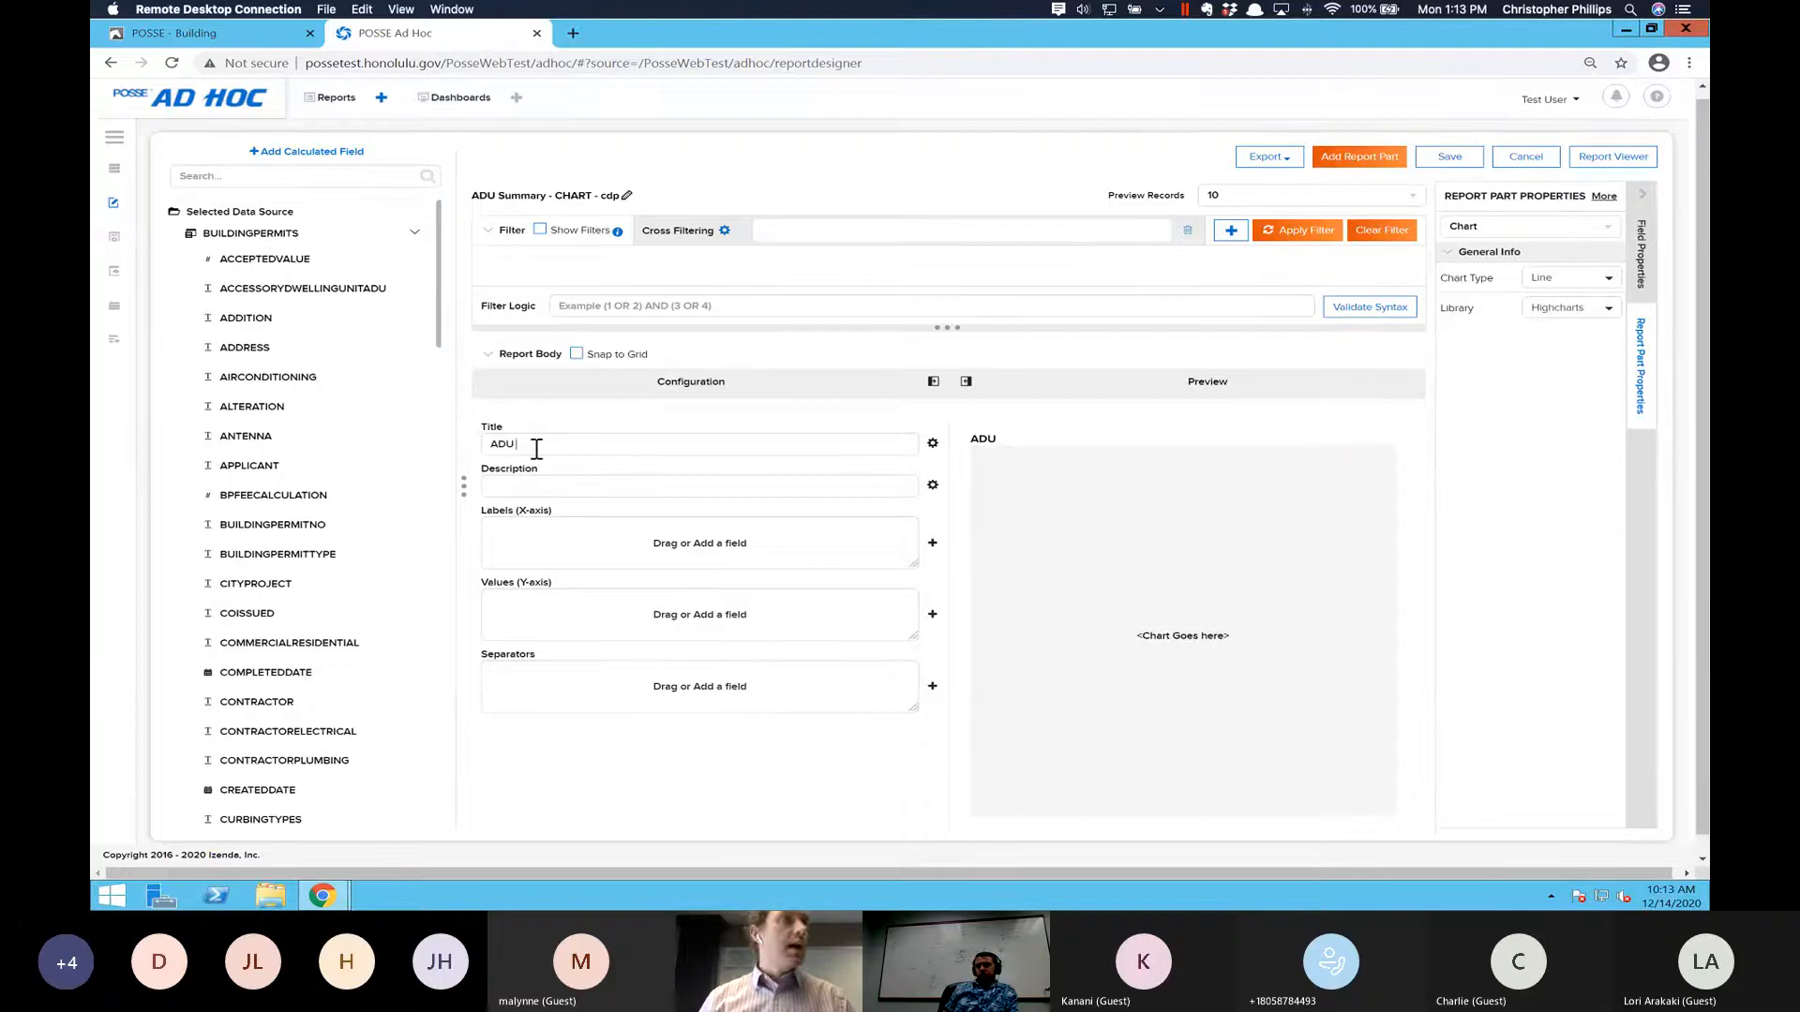
{"action": "type", "text": " Building"}
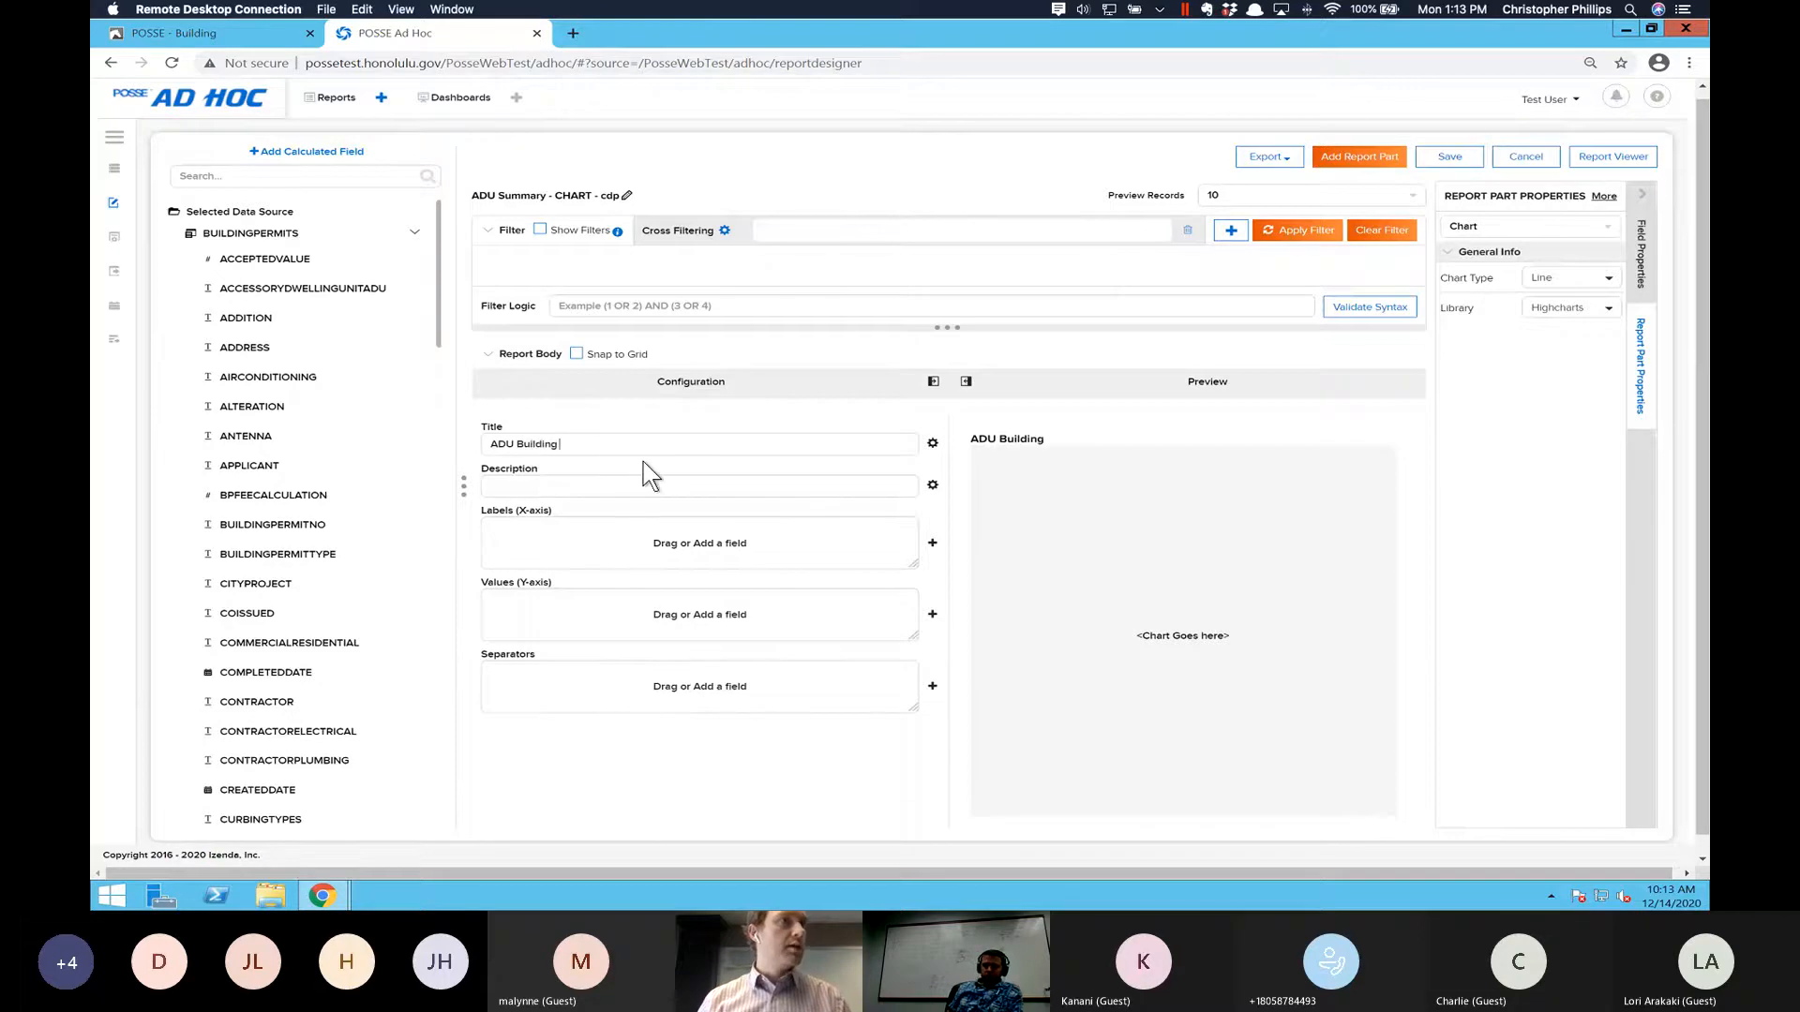
{"action": "key", "text": "super+Tab"}
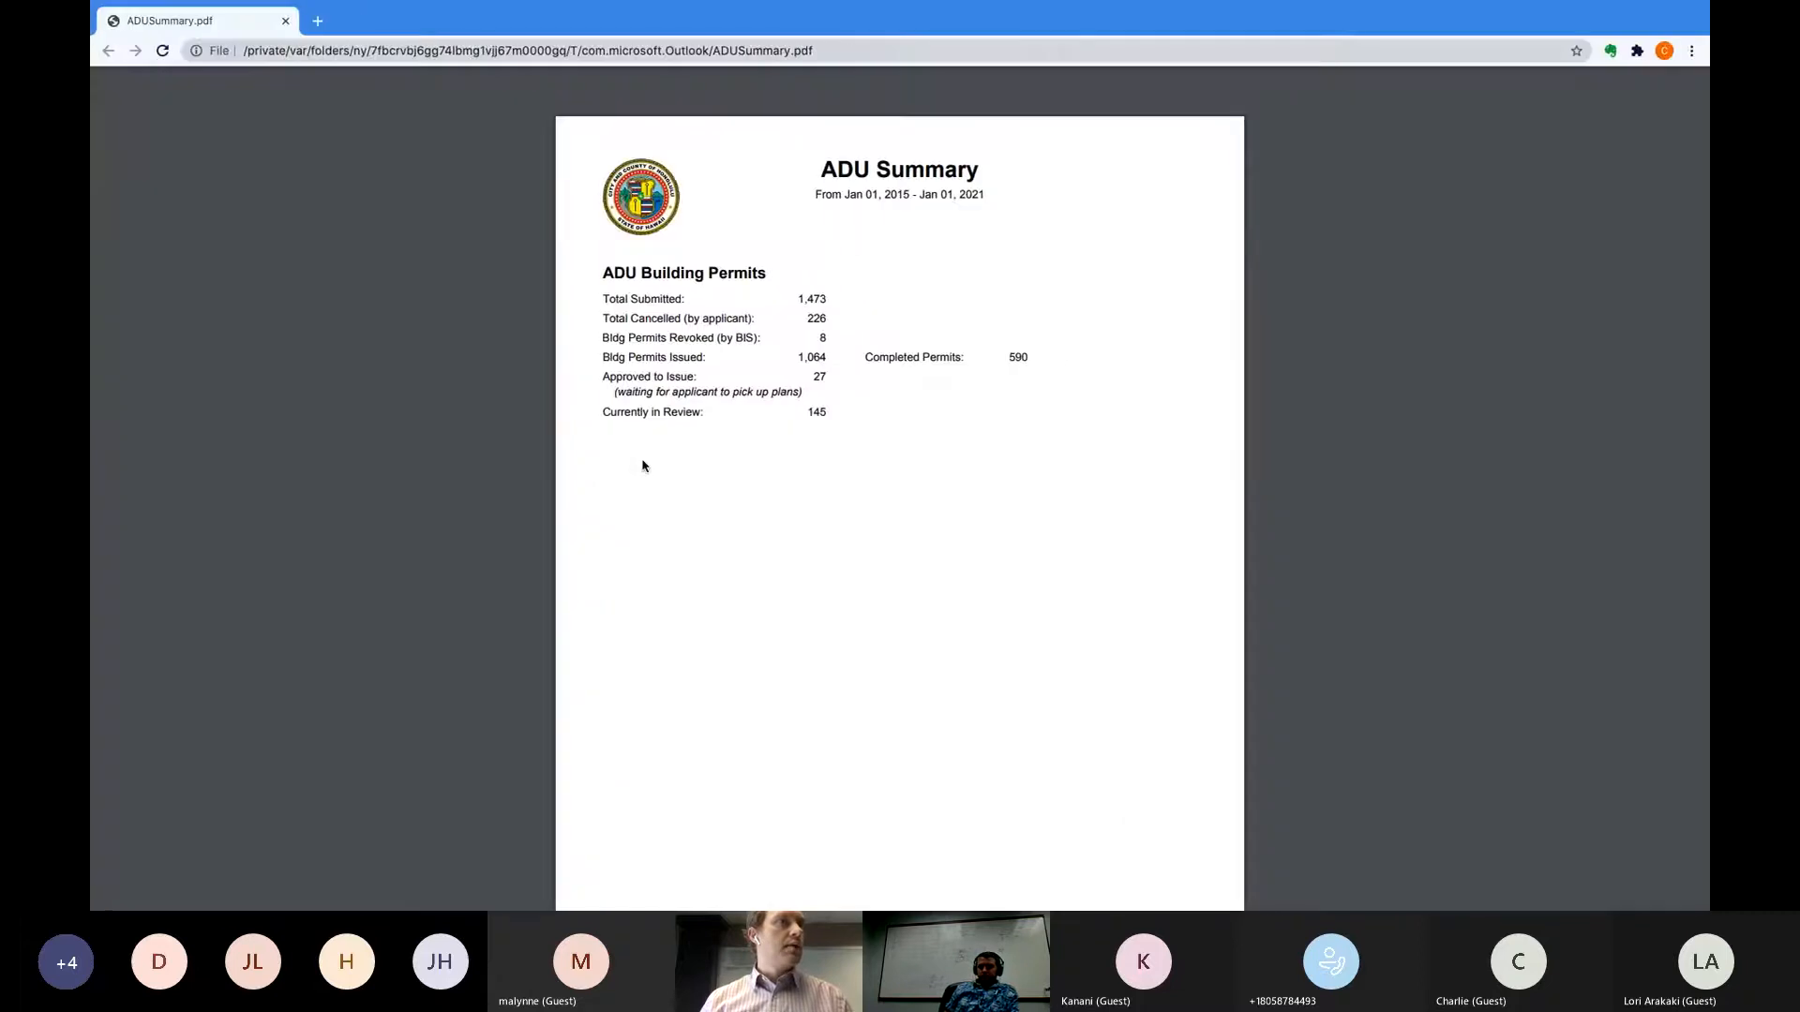
{"action": "key", "text": "super+Tab"}
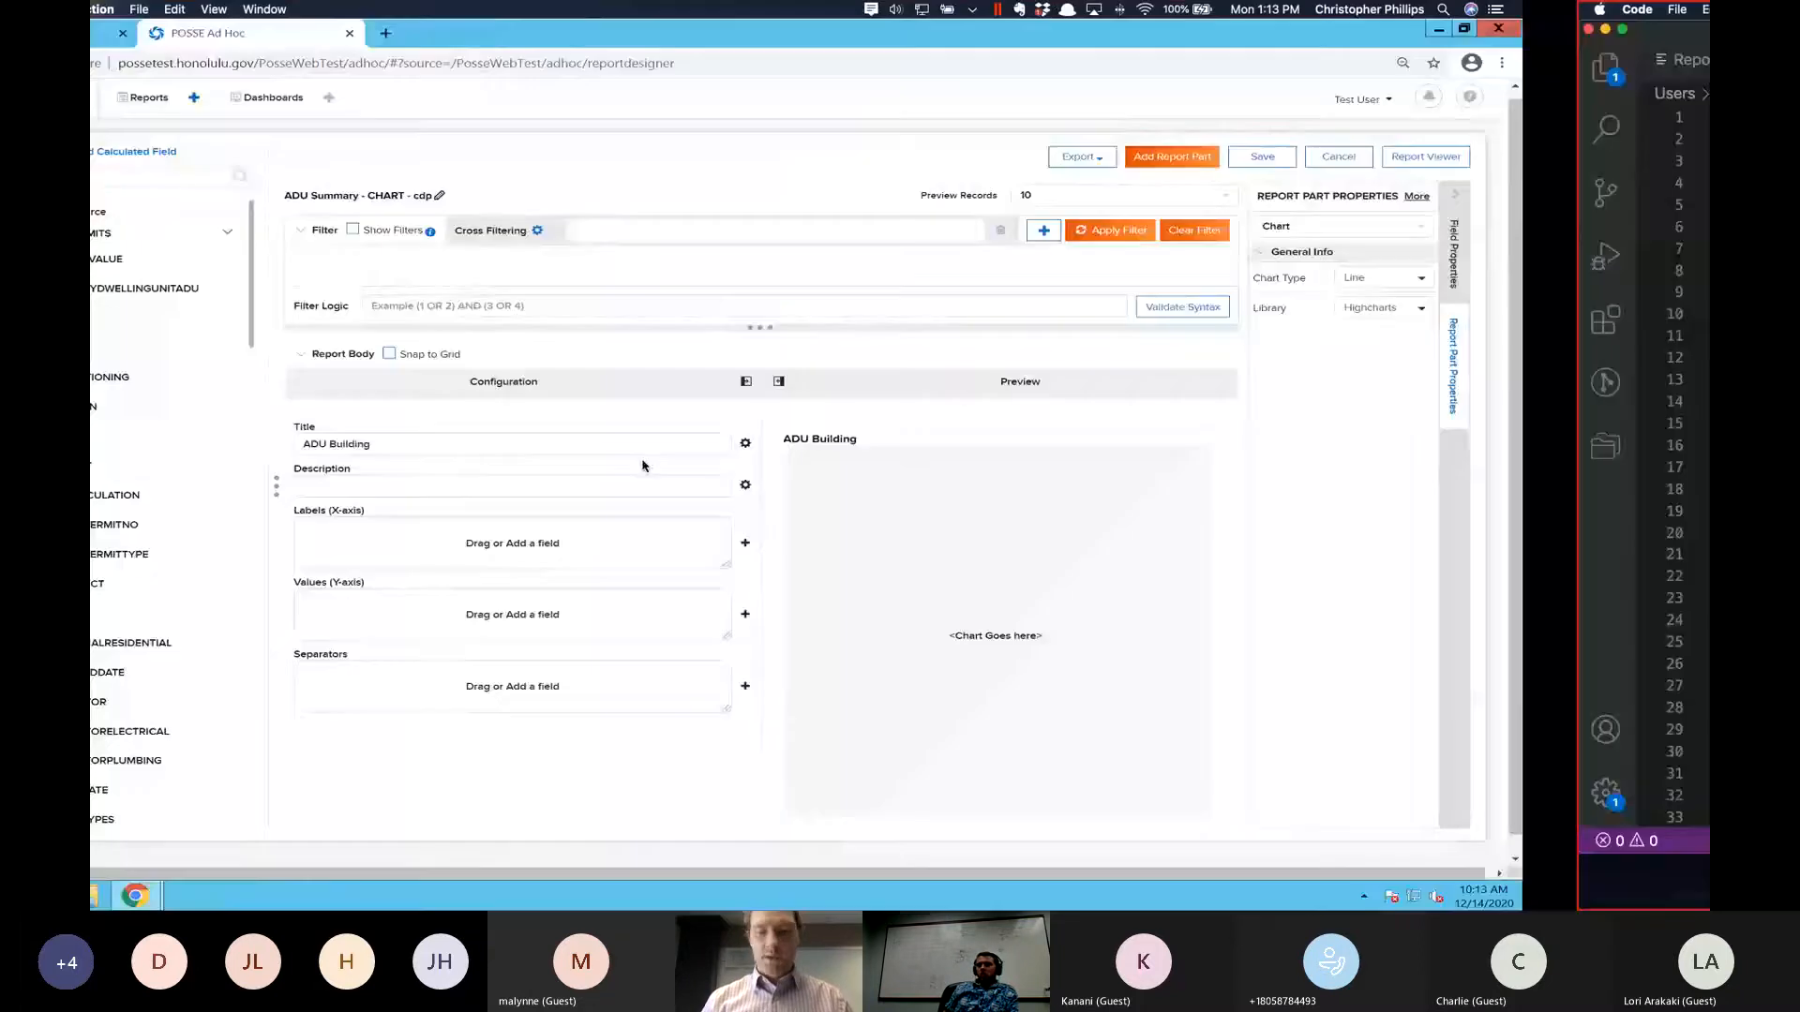
{"action": "type", "text": "rmits"}
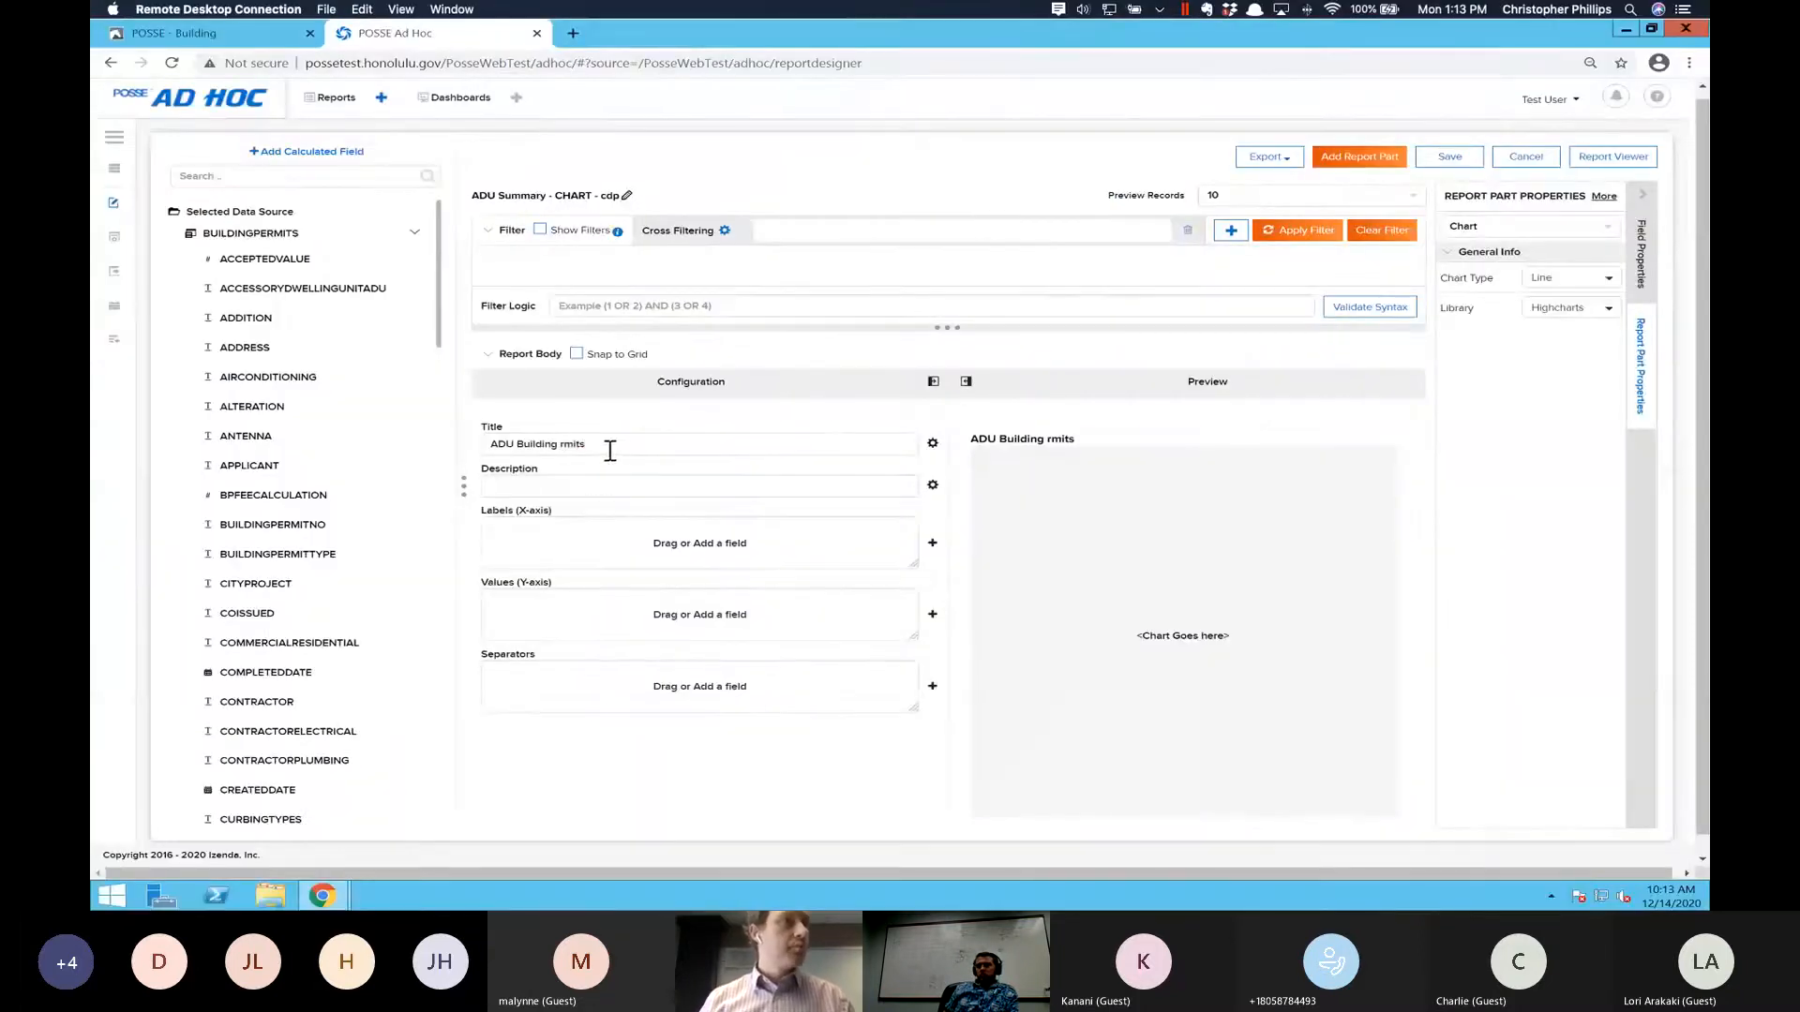
{"action": "key", "text": "BackSpace"}
{"action": "key", "text": "BackSpace"}
{"action": "key", "text": "BackSpace"}
{"action": "key", "text": "BackSpace"}
{"action": "key", "text": "BackSpace"}
{"action": "type", "text": "P"}
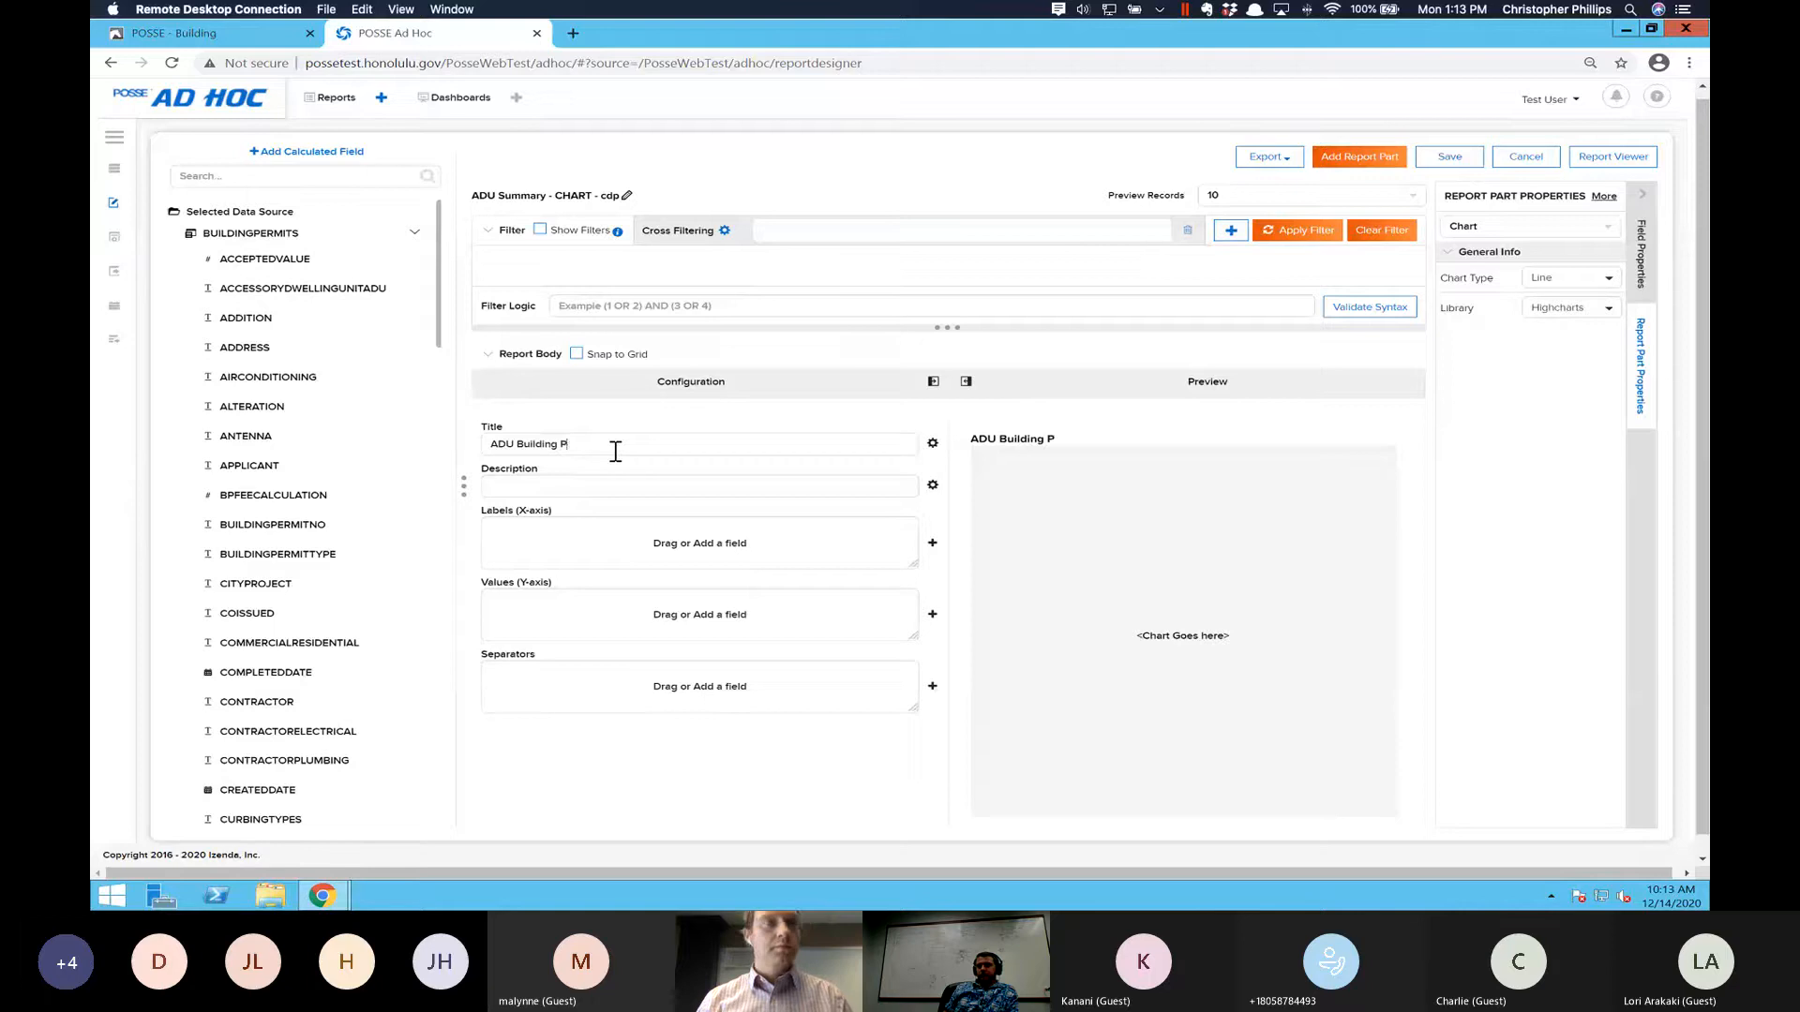
{"action": "type", "text": "ermits"}
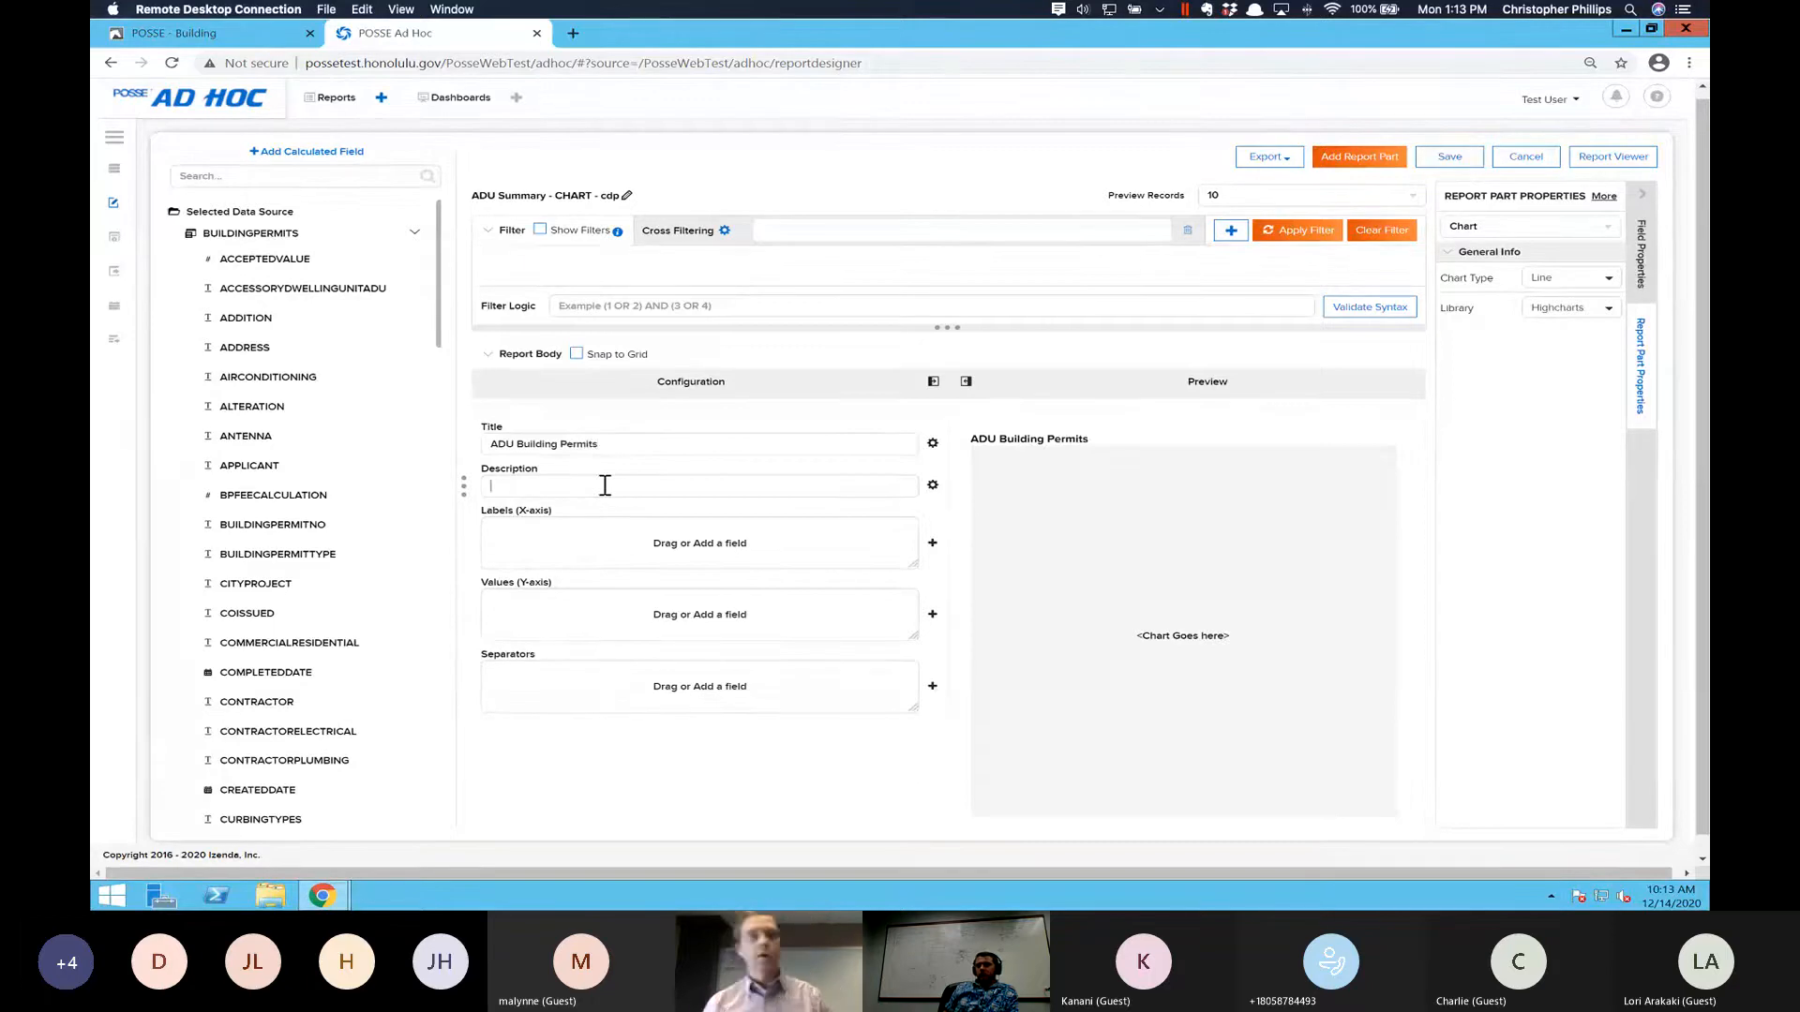
- Switch to the report notes in Visual Studio Code and select the Report 4 purpose sentence for copying
{"action": "key", "text": "super+Tab"}
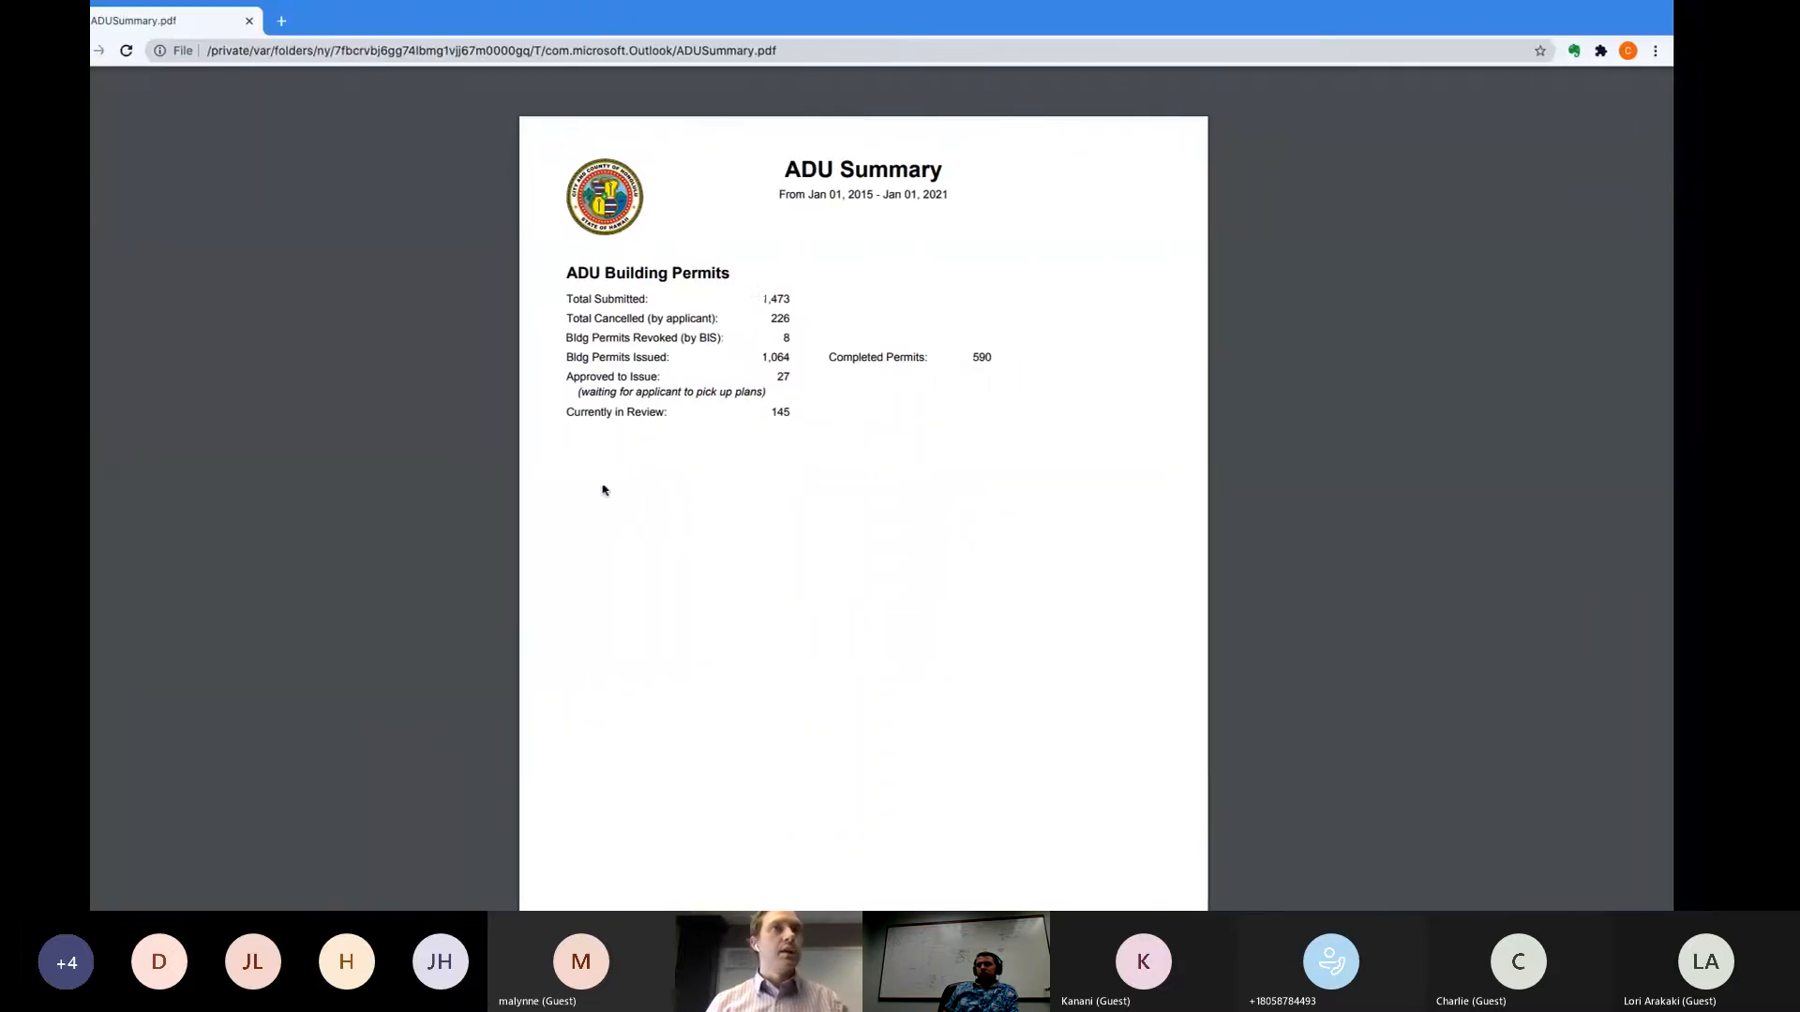
{"action": "key", "text": "ctrl+Left"}
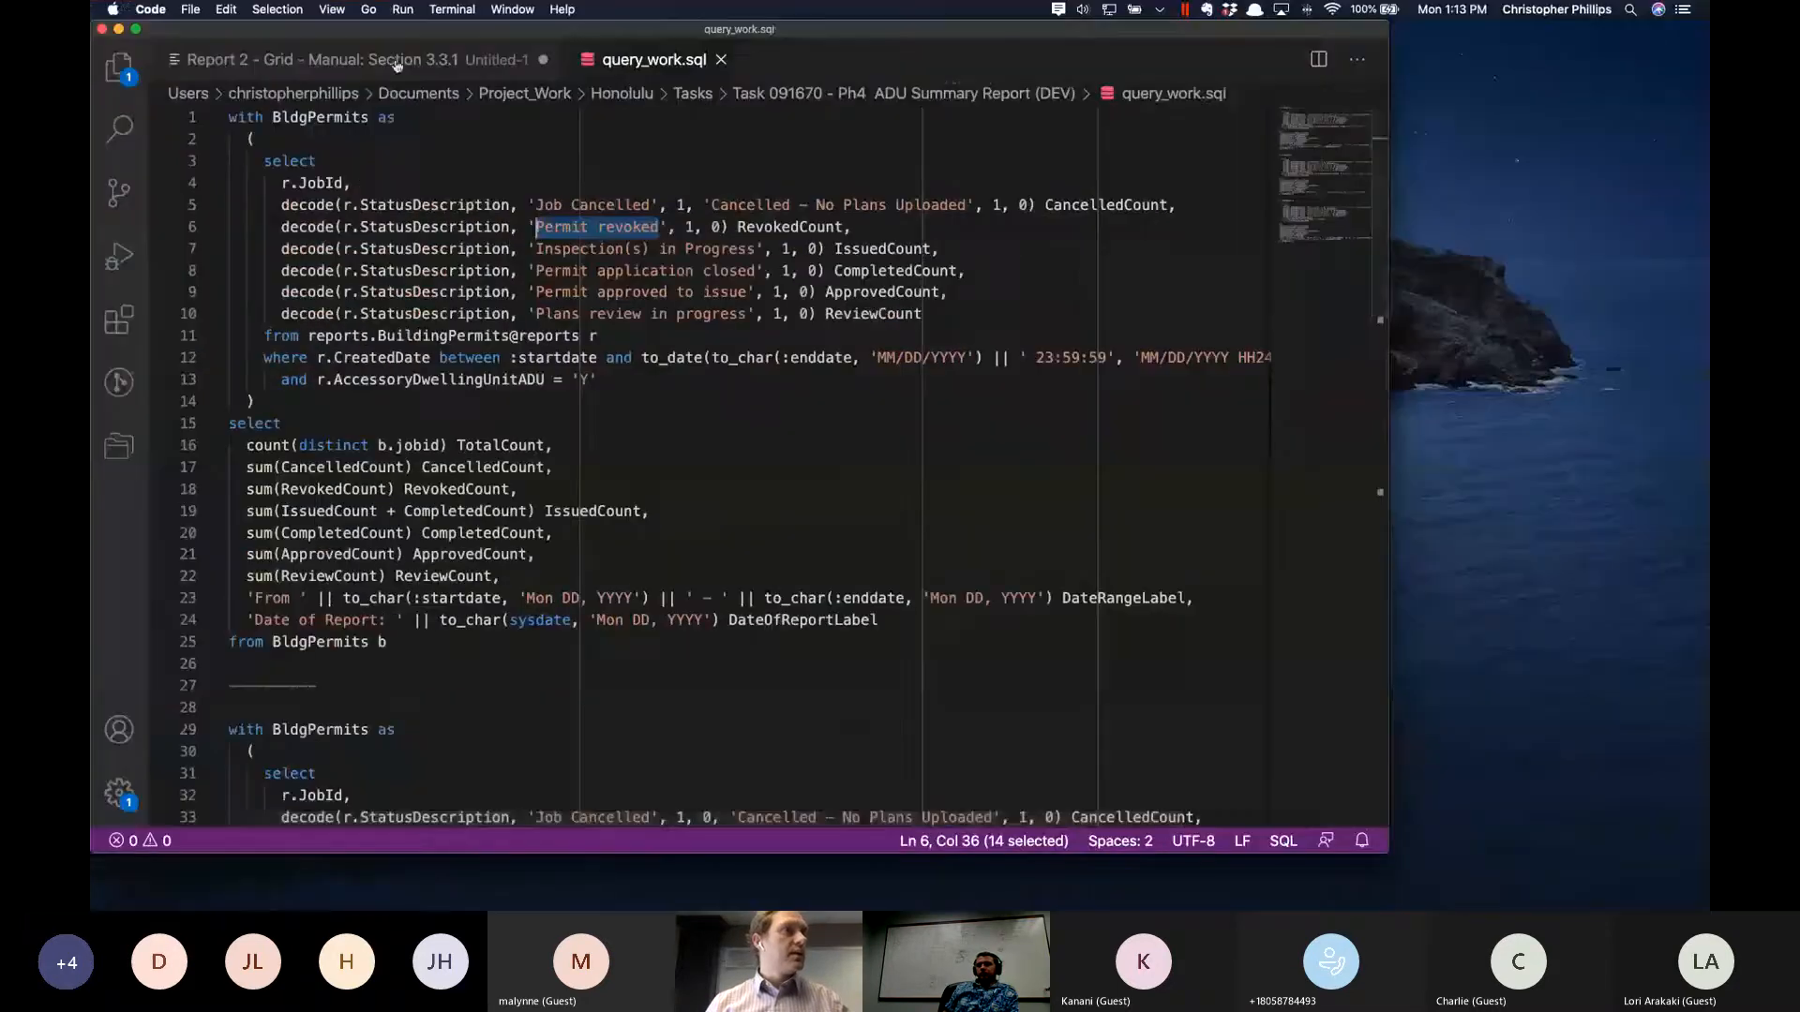
{"action": "left_click", "coordinate": [398, 63]}
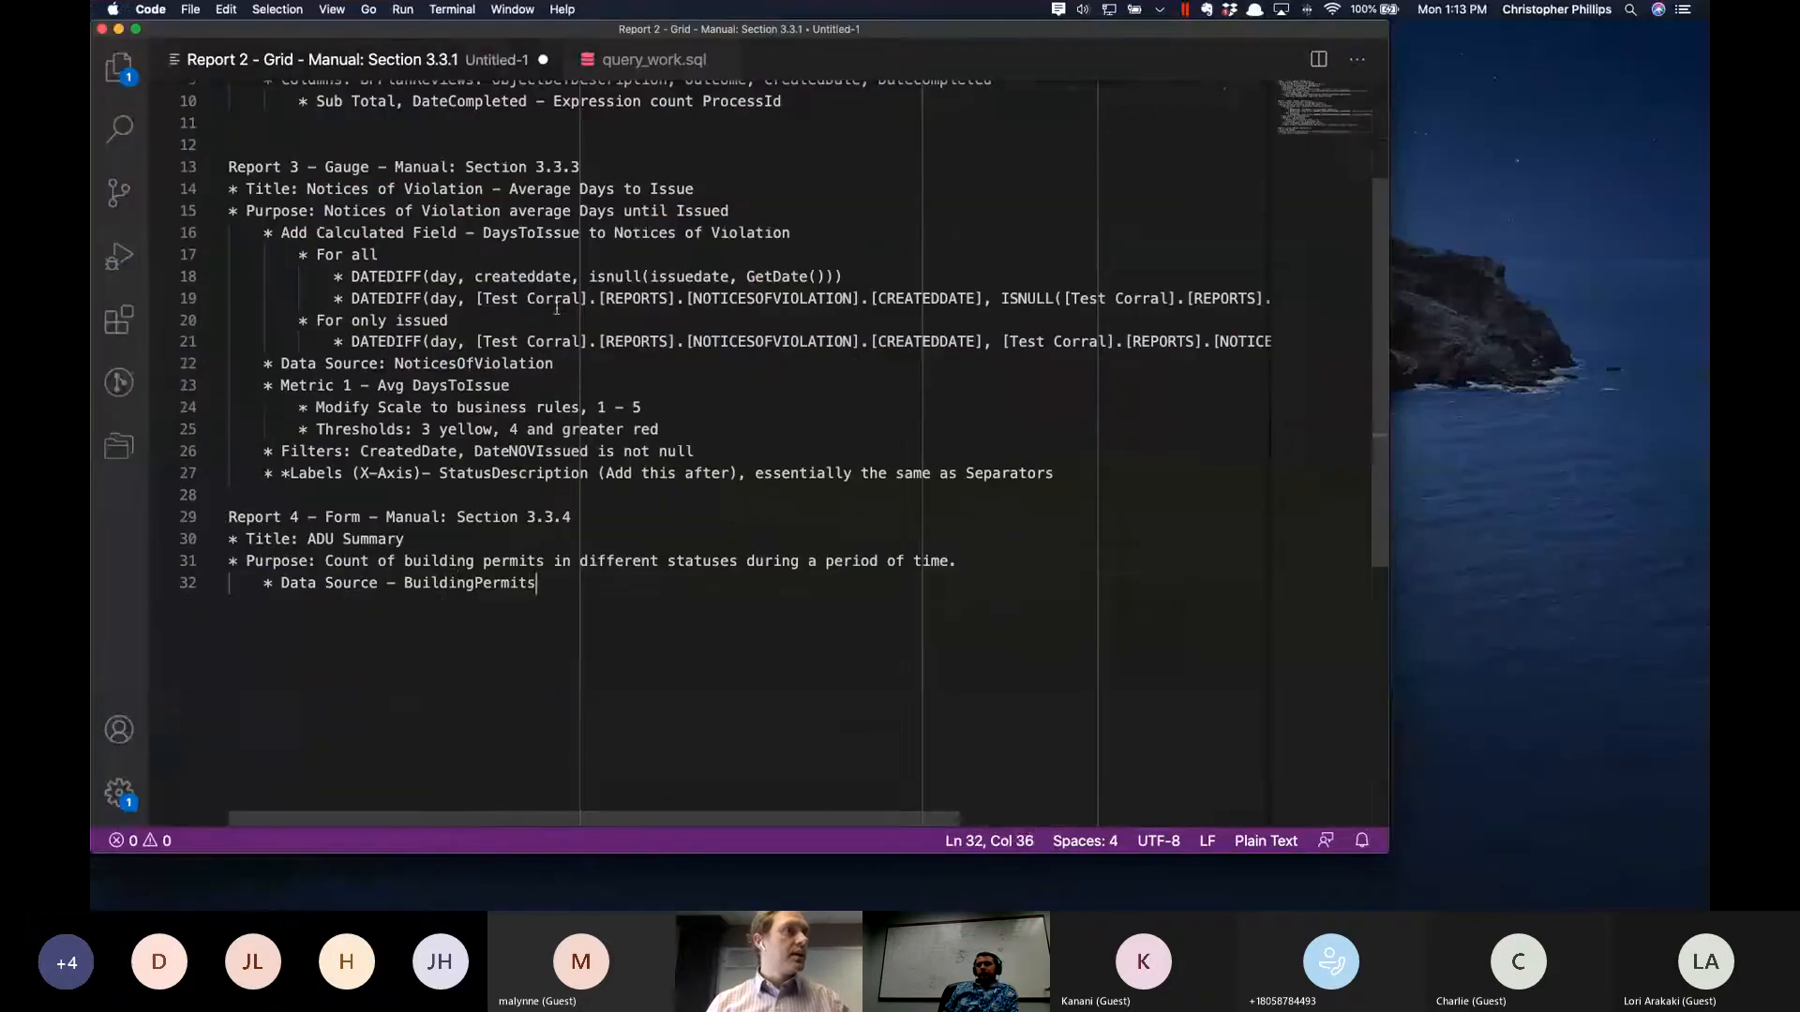
{"action": "left_click", "coordinate": [457, 559]}
{"action": "key", "text": "alt+Left"}
{"action": "key", "text": "alt+Left"}
{"action": "key", "text": "alt+Left"}
{"action": "key", "text": "super+shift+Right"}
{"action": "key", "text": "ctrl+c"}
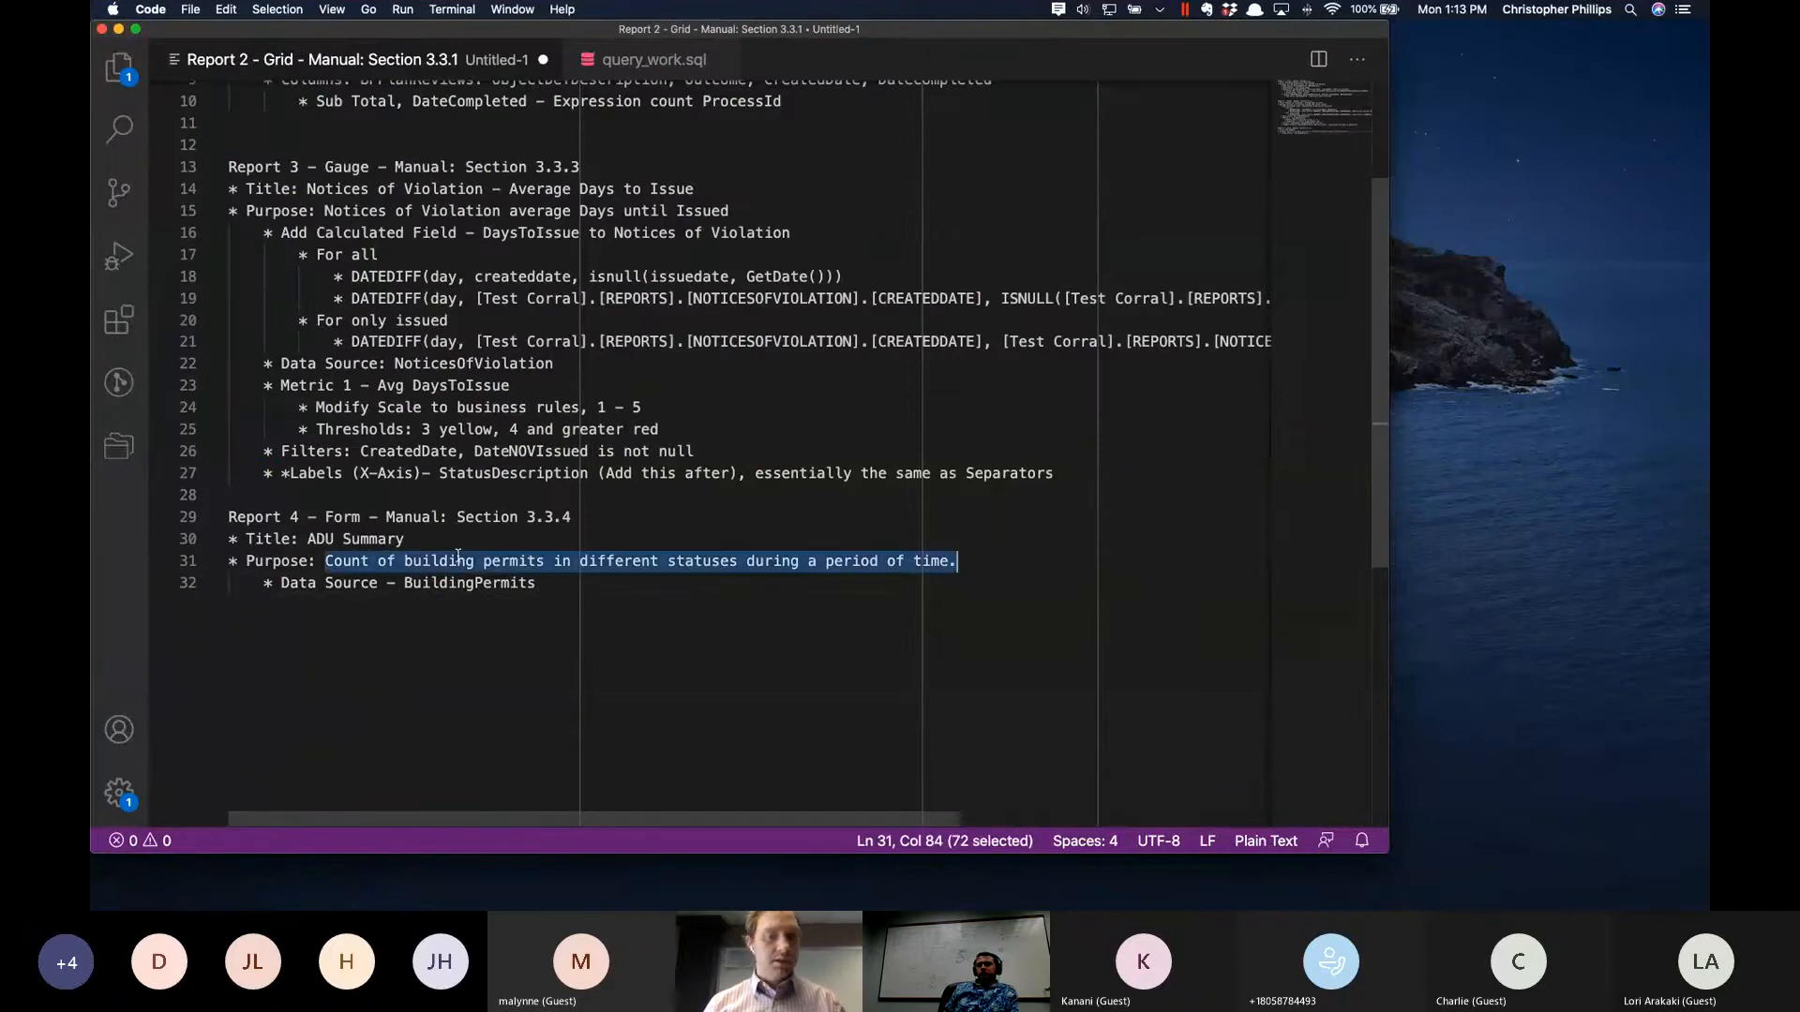
- Return to POSSE Ad Hoc and paste "Count of building permits in different statuses during a period of time." as the chart's description
{"action": "key", "text": "ctrl+Left"}
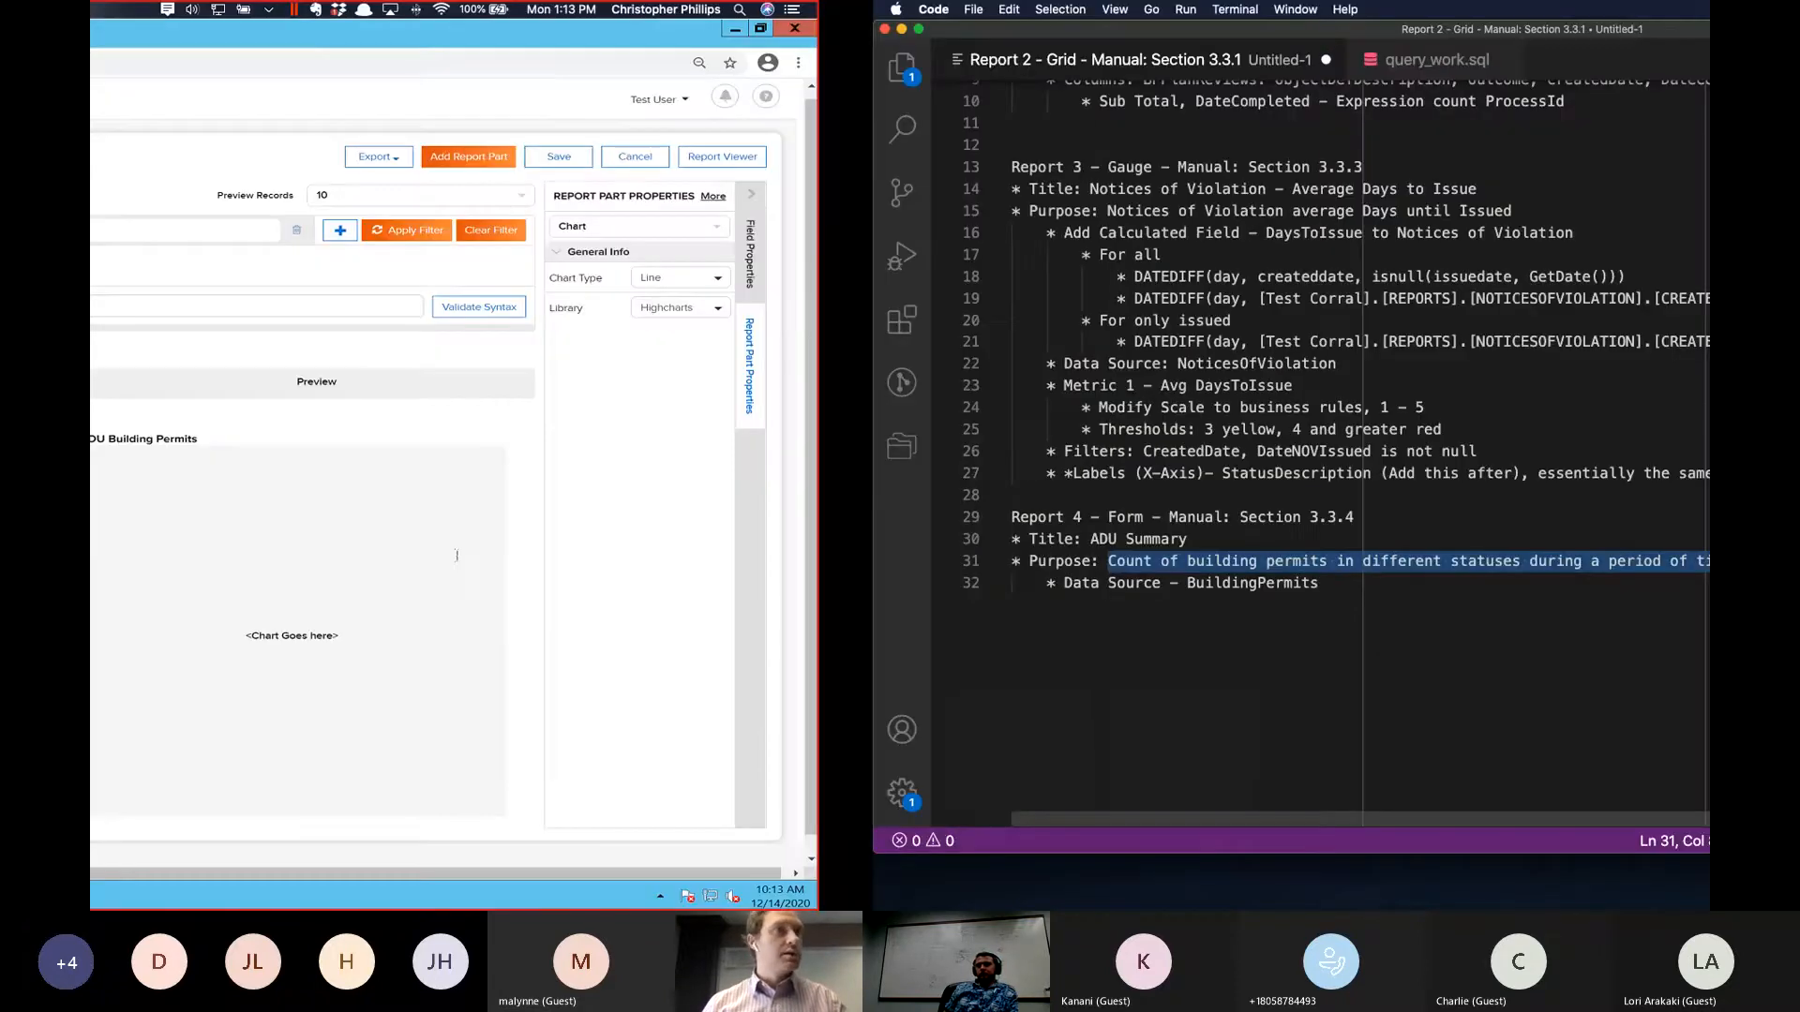
{"action": "key", "text": "ctrl+Left"}
{"action": "key", "text": "ctrl+Right"}
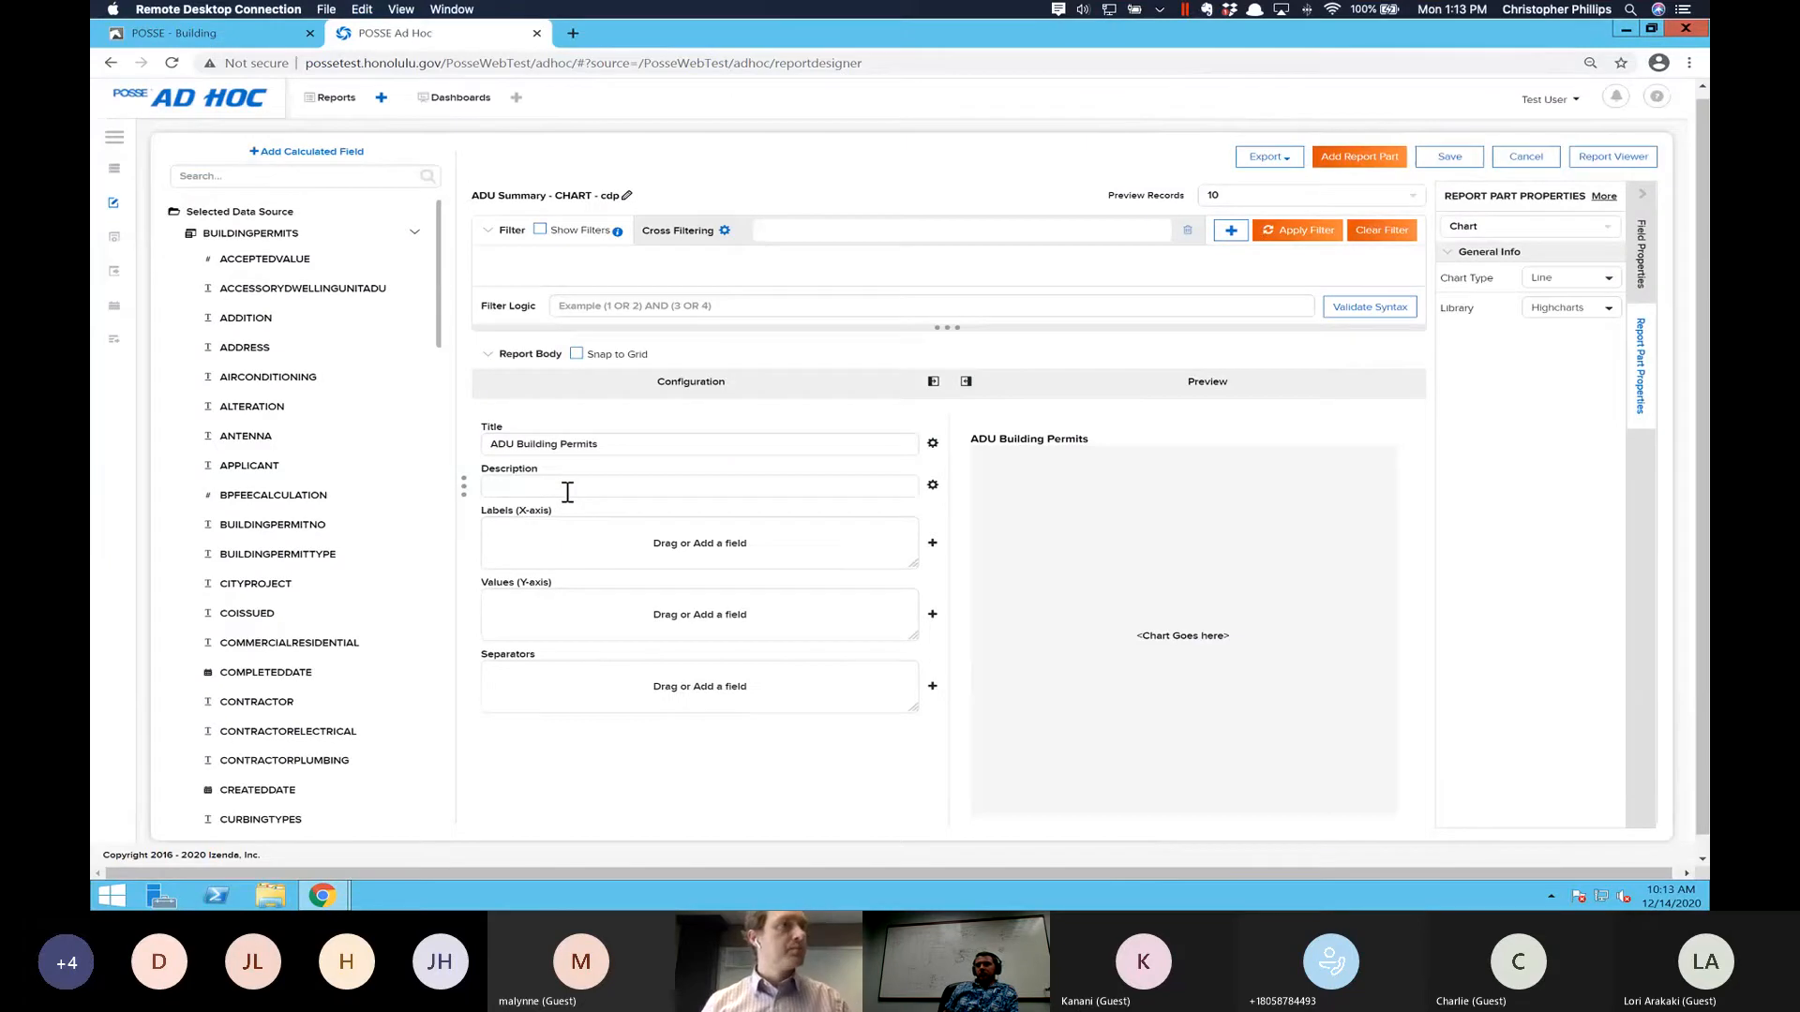
{"action": "key", "text": "ctrl+v"}
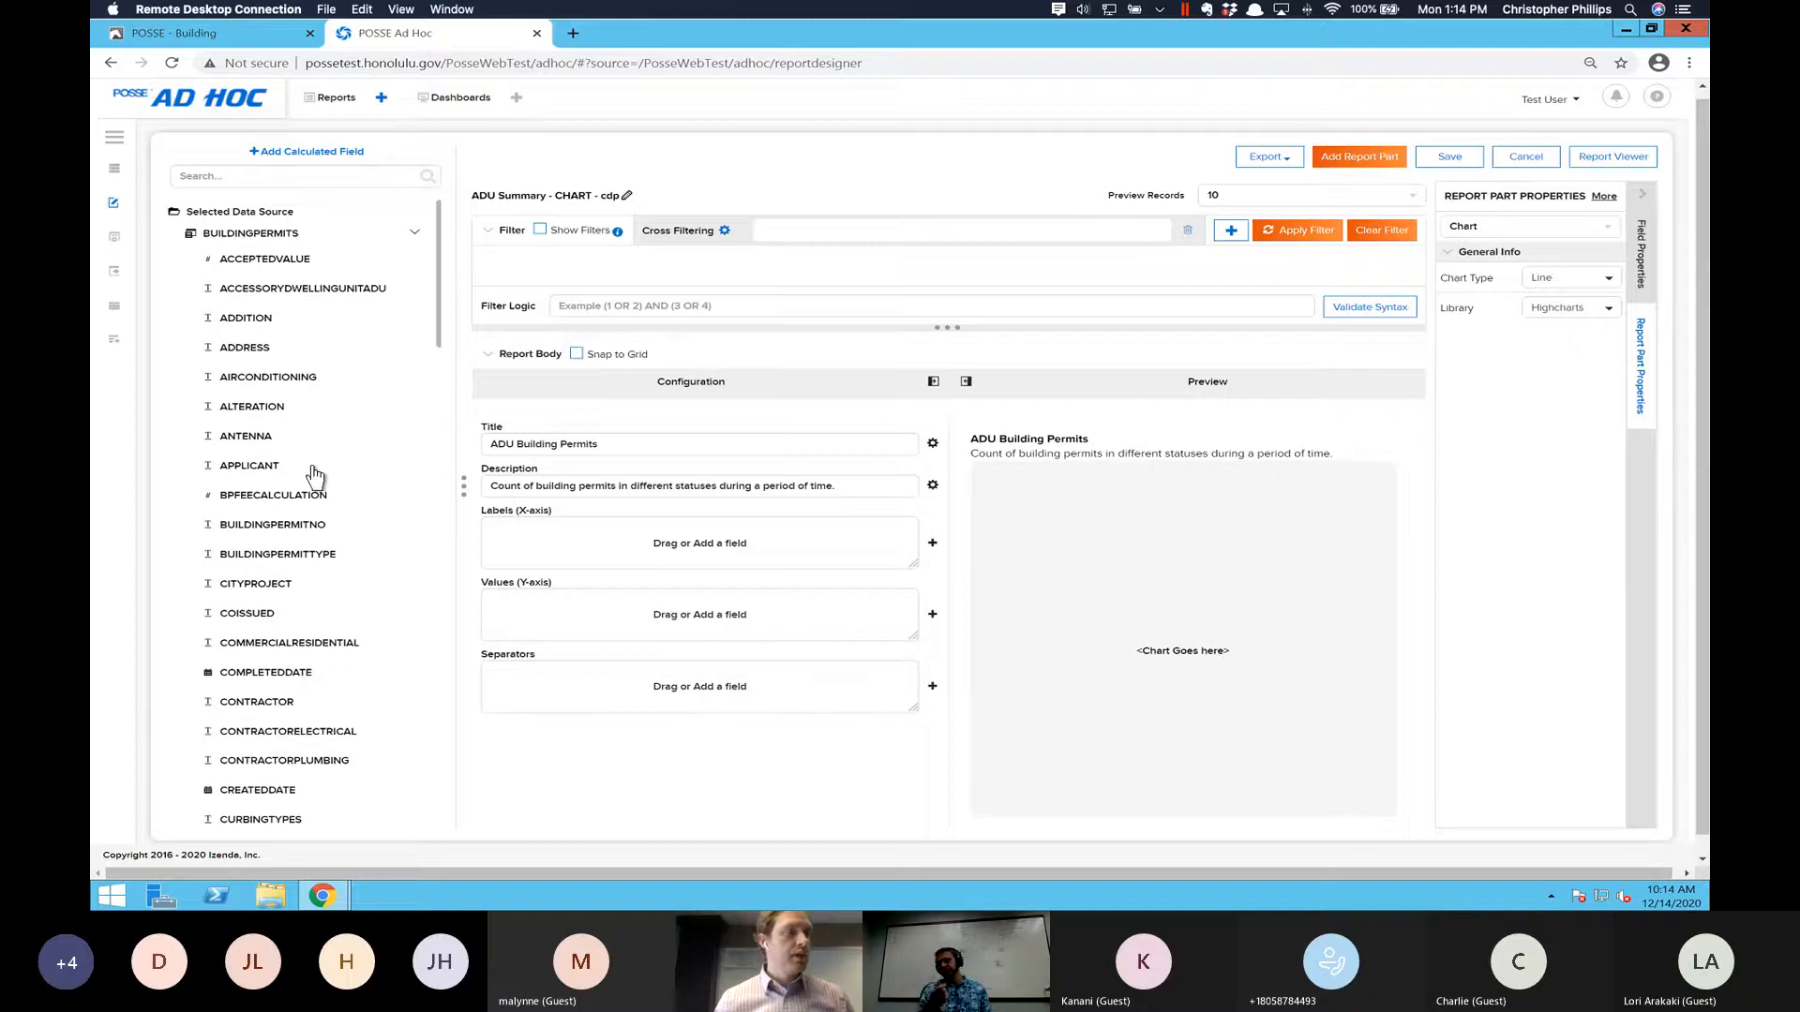
- Add the CREATEDDATE field to the chart's X-axis labels
{"action": "scroll", "coordinate": [315, 478], "scroll_direction": "down", "scroll_amount": 1}
{"action": "scroll", "coordinate": [422, 473], "scroll_direction": "up", "scroll_amount": 1}
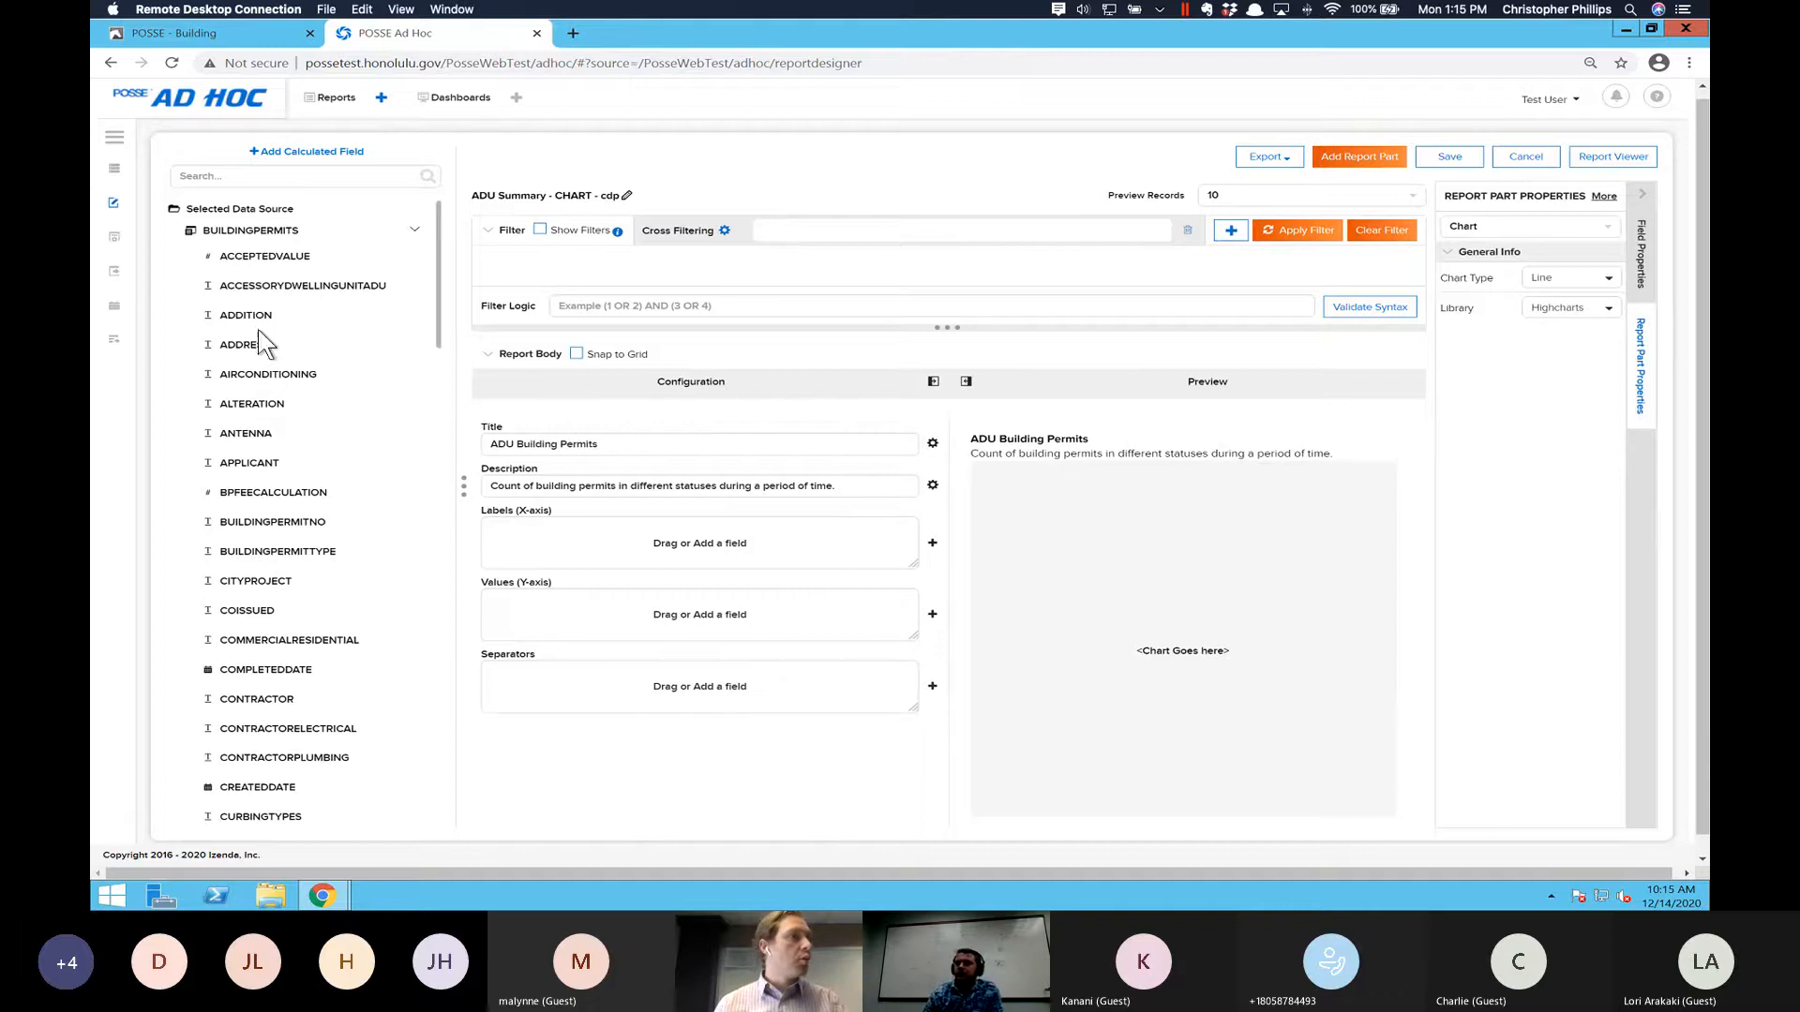
{"action": "scroll", "coordinate": [255, 600], "scroll_direction": "down", "scroll_amount": 1}
{"action": "scroll", "coordinate": [255, 600], "scroll_direction": "down", "scroll_amount": 2}
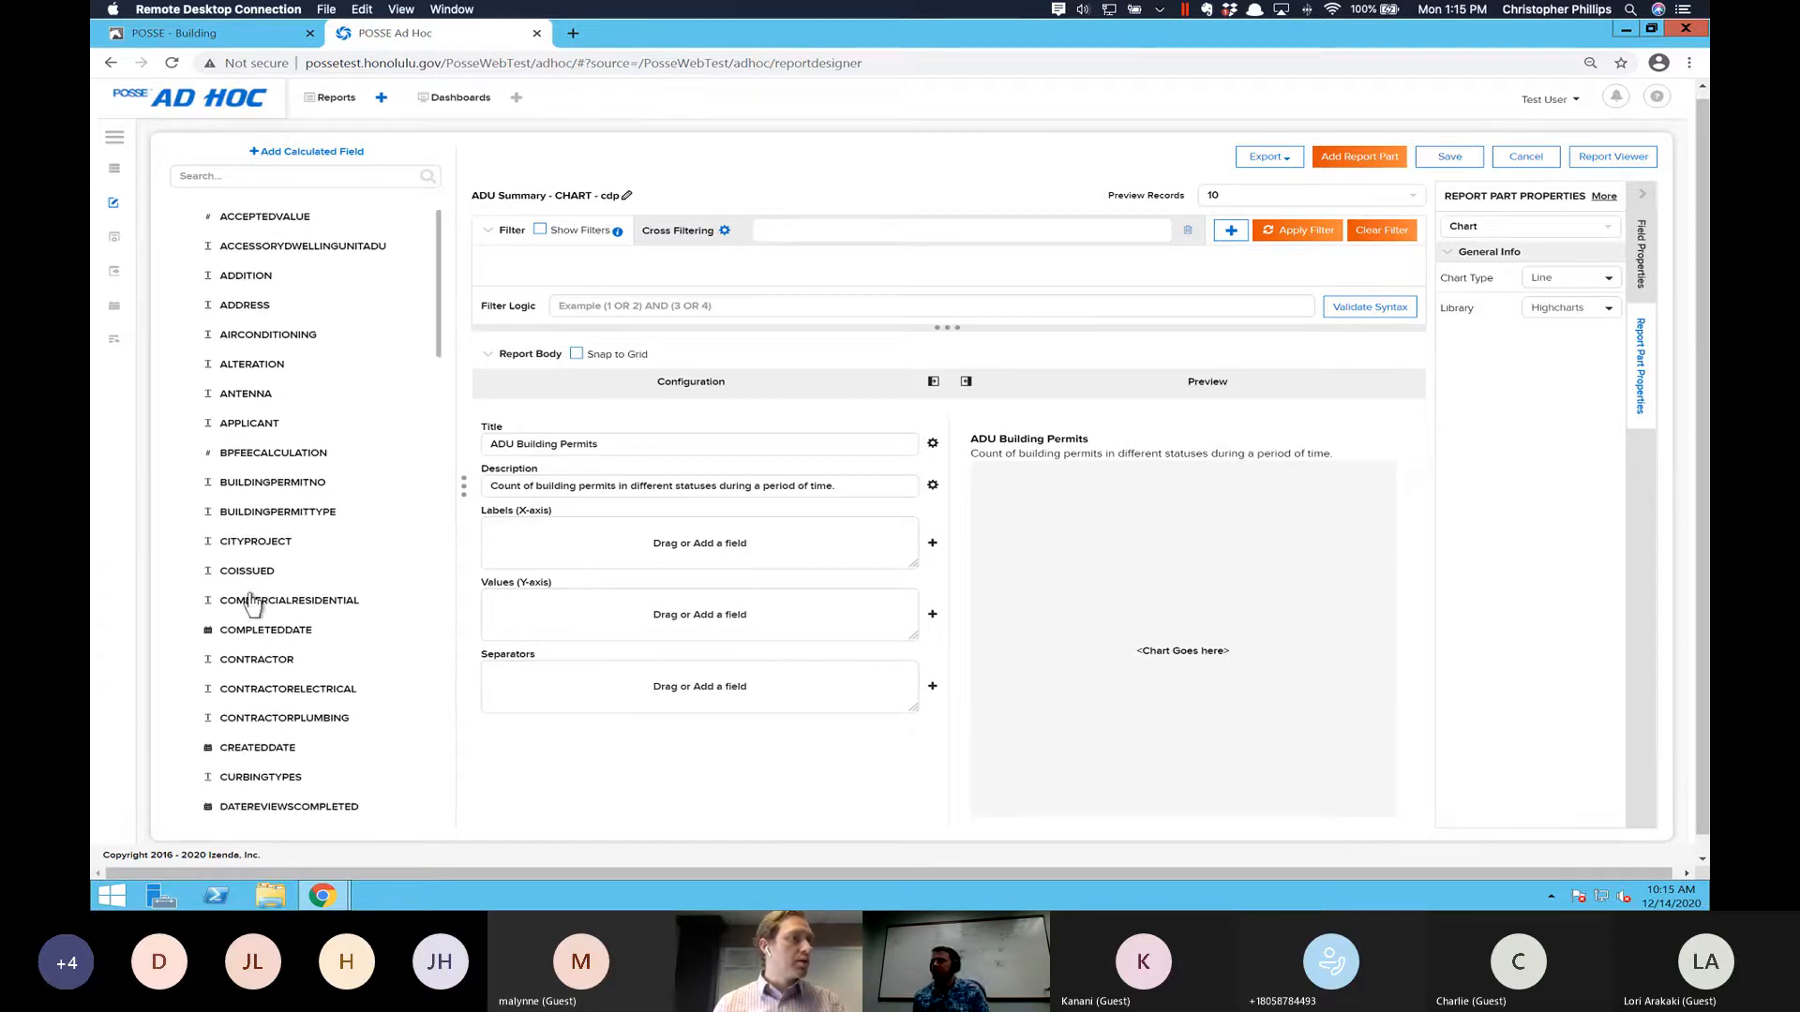
{"action": "left_click", "coordinate": [929, 544]}
{"action": "scroll", "coordinate": [724, 476], "scroll_direction": "down", "scroll_amount": 1}
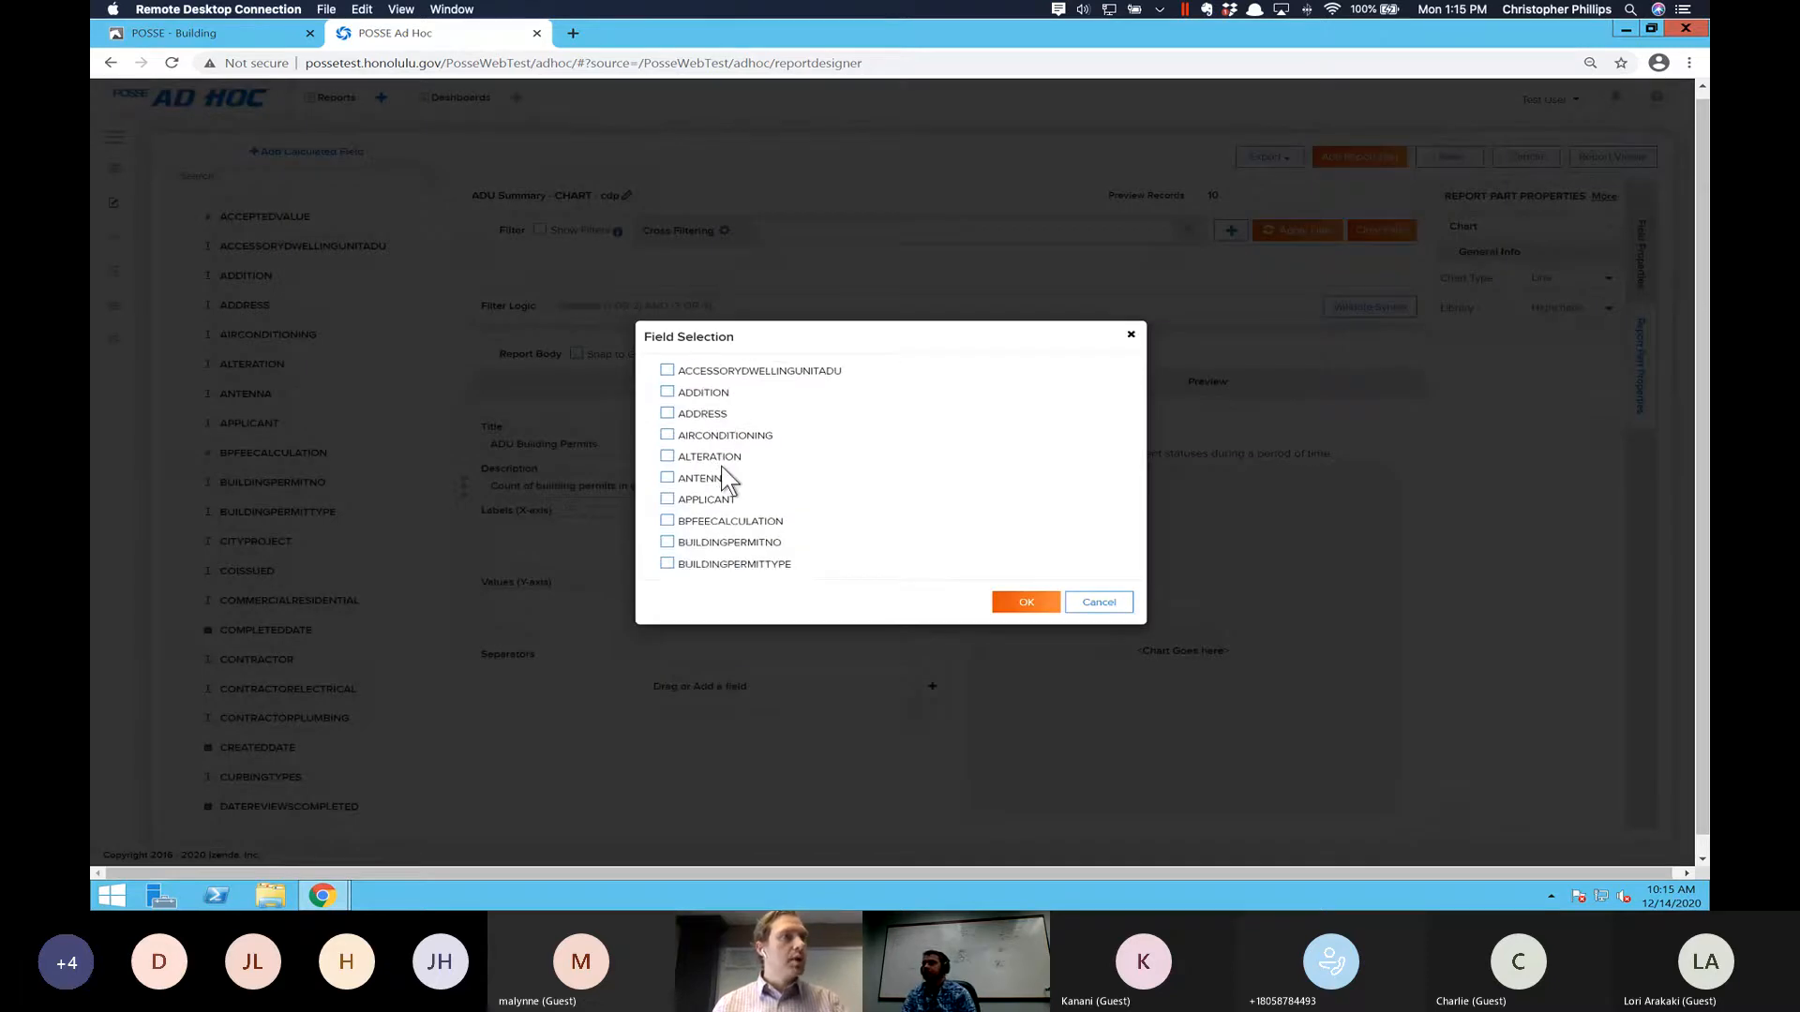
{"action": "scroll", "coordinate": [726, 478], "scroll_direction": "down", "scroll_amount": 5}
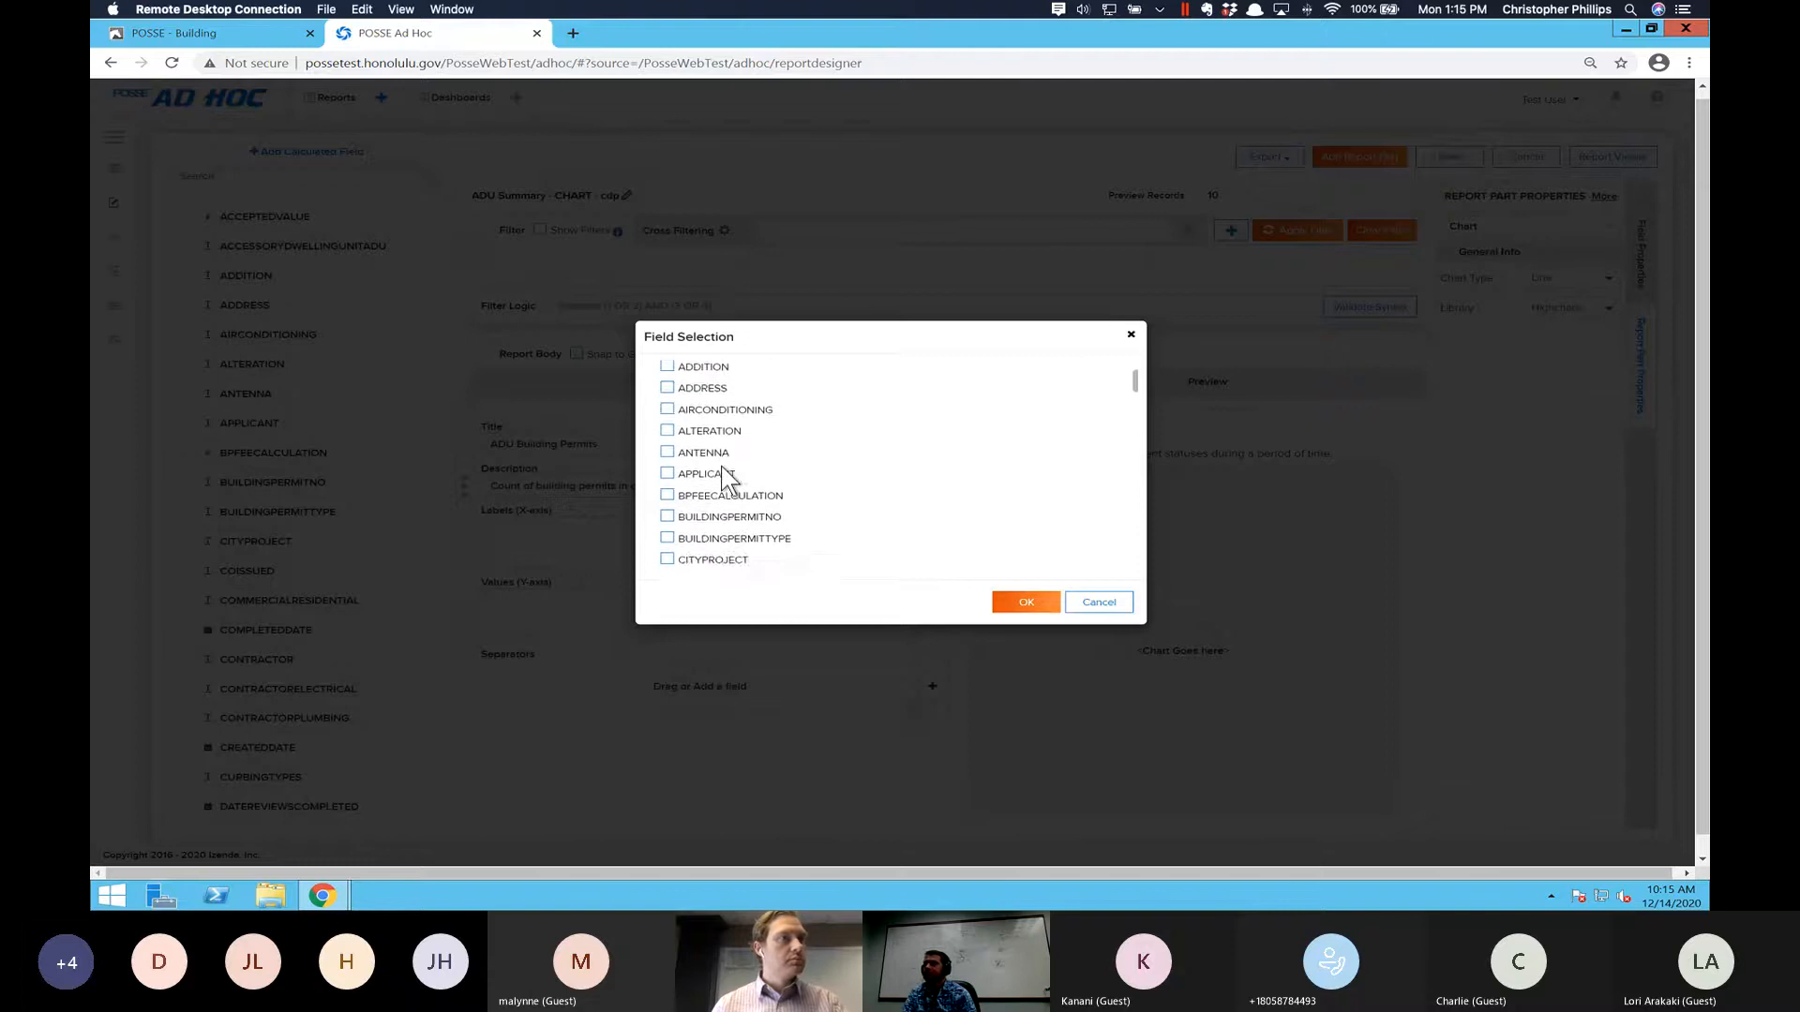
{"action": "scroll", "coordinate": [753, 522], "scroll_direction": "down", "scroll_amount": 3}
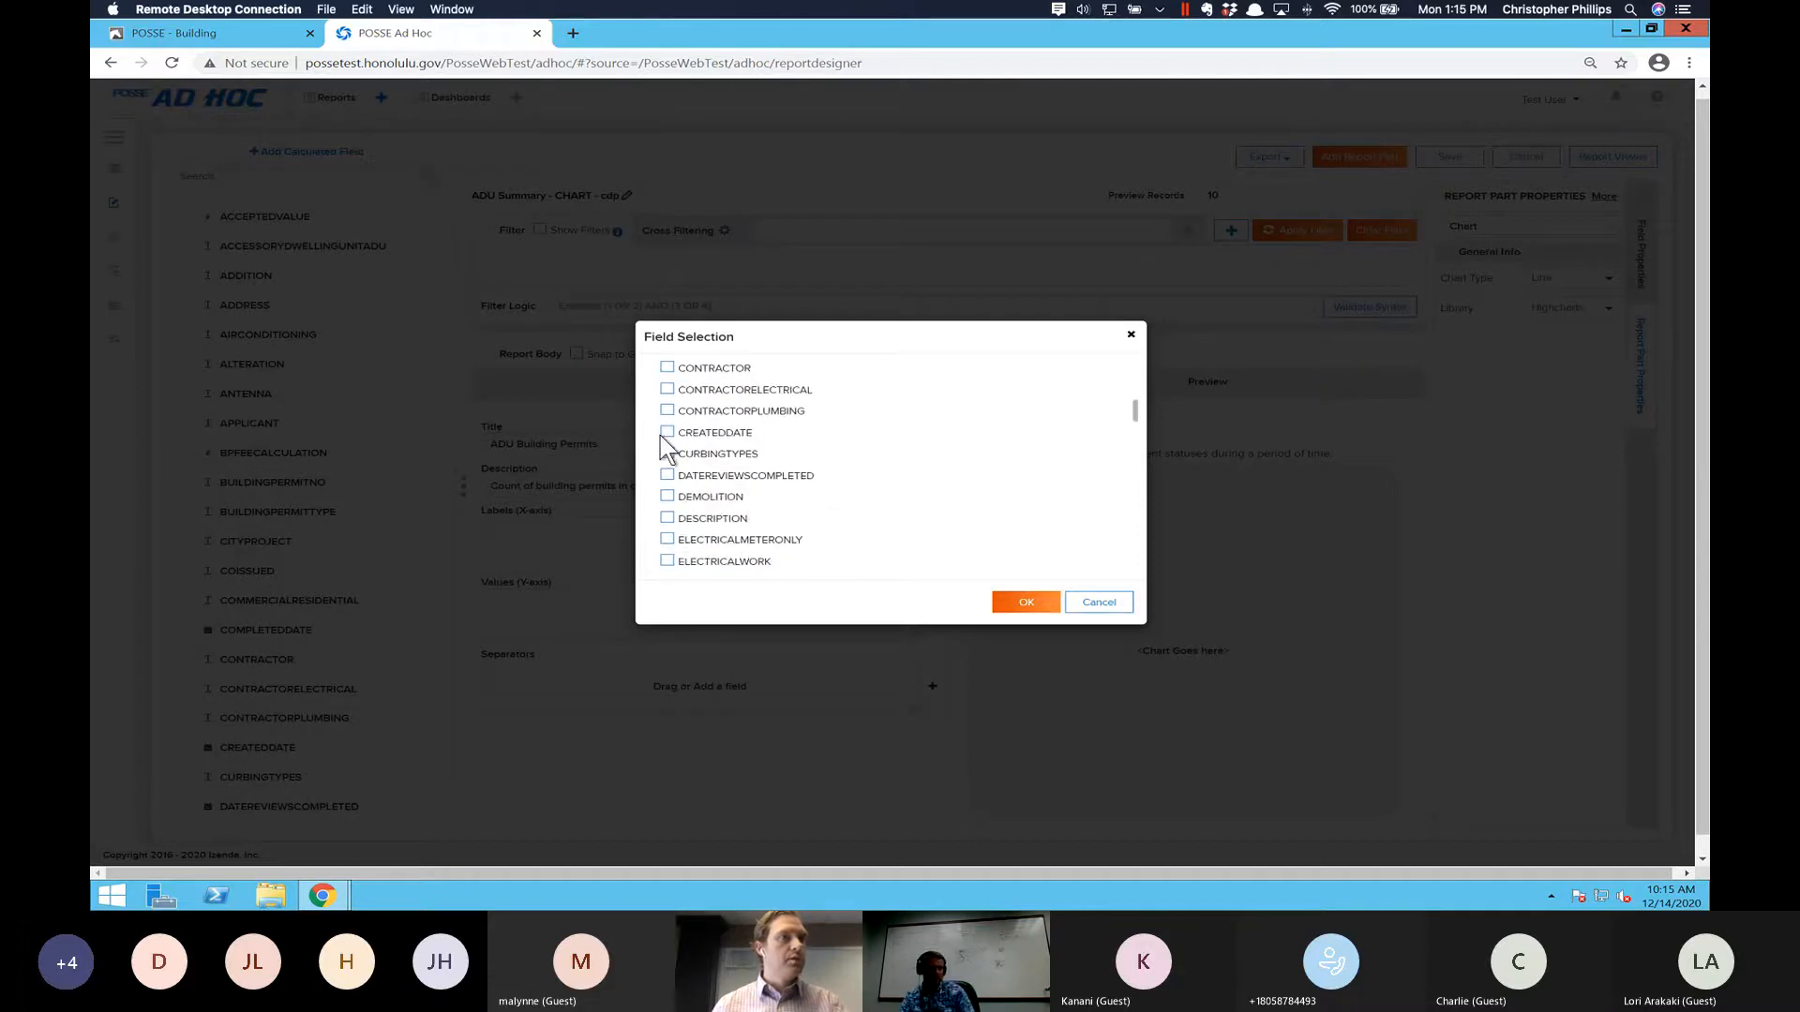
{"action": "left_click", "coordinate": [667, 432]}
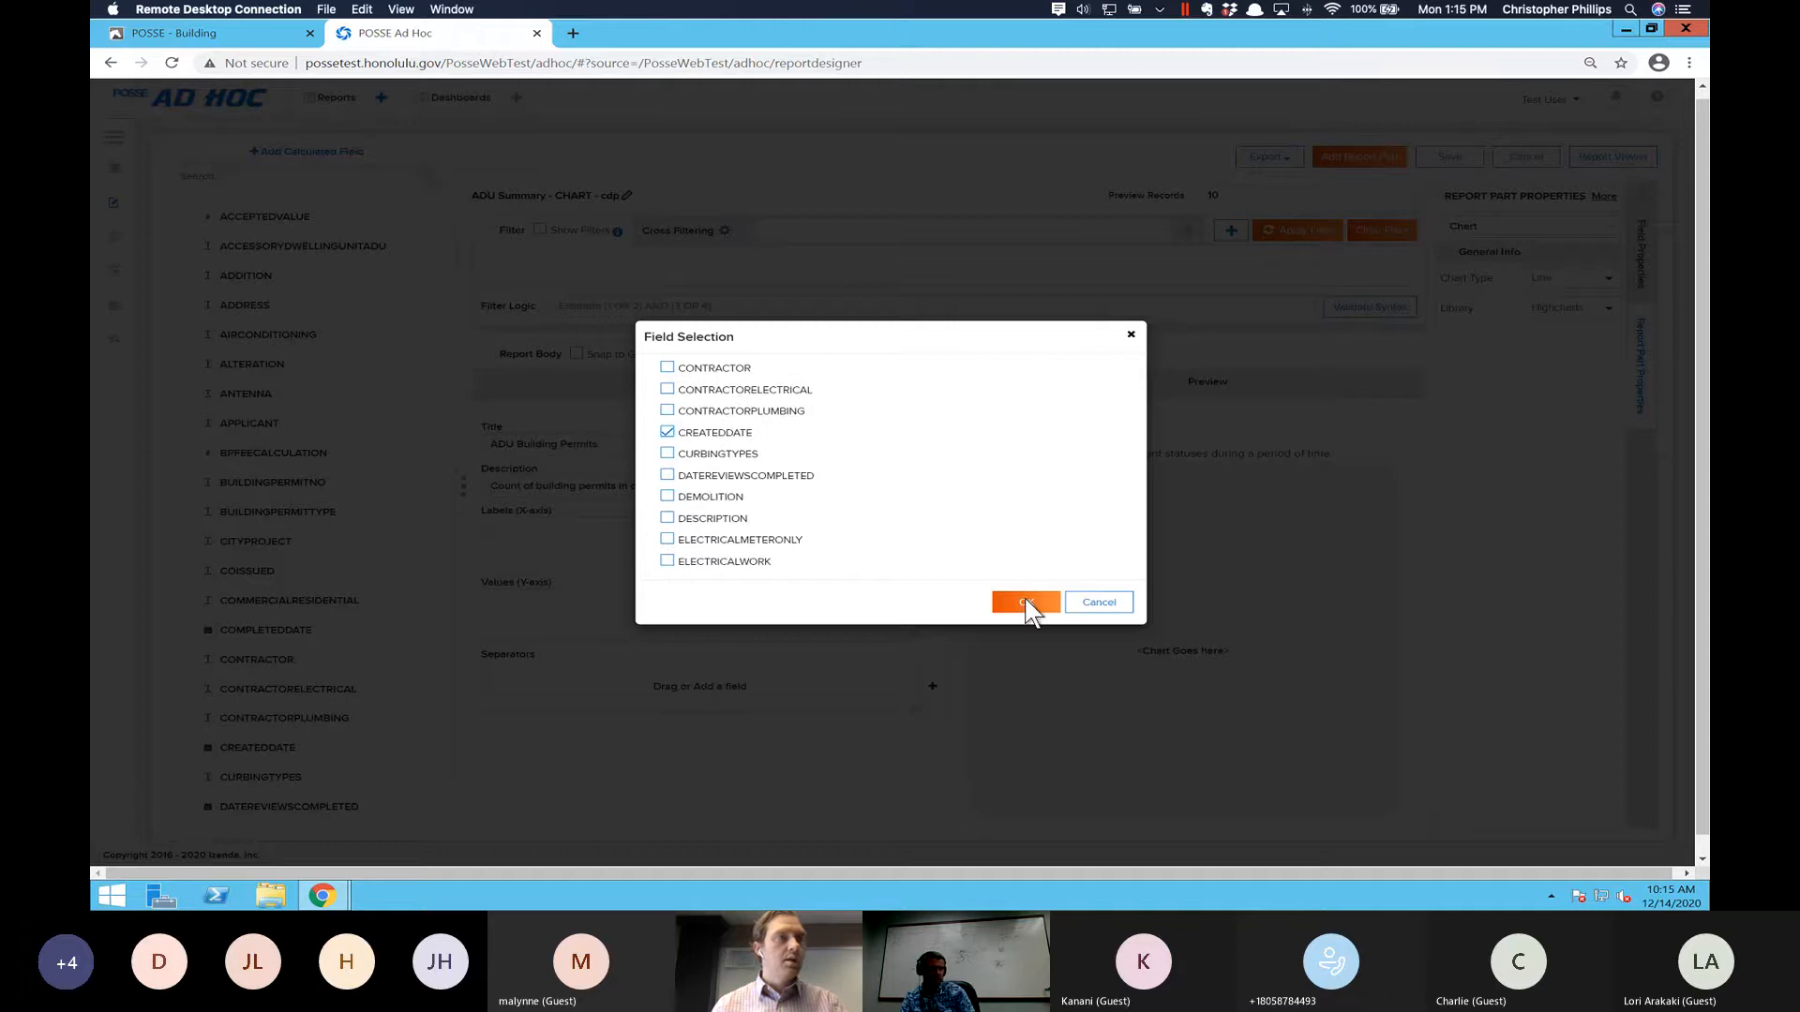
{"action": "left_click", "coordinate": [1026, 604]}
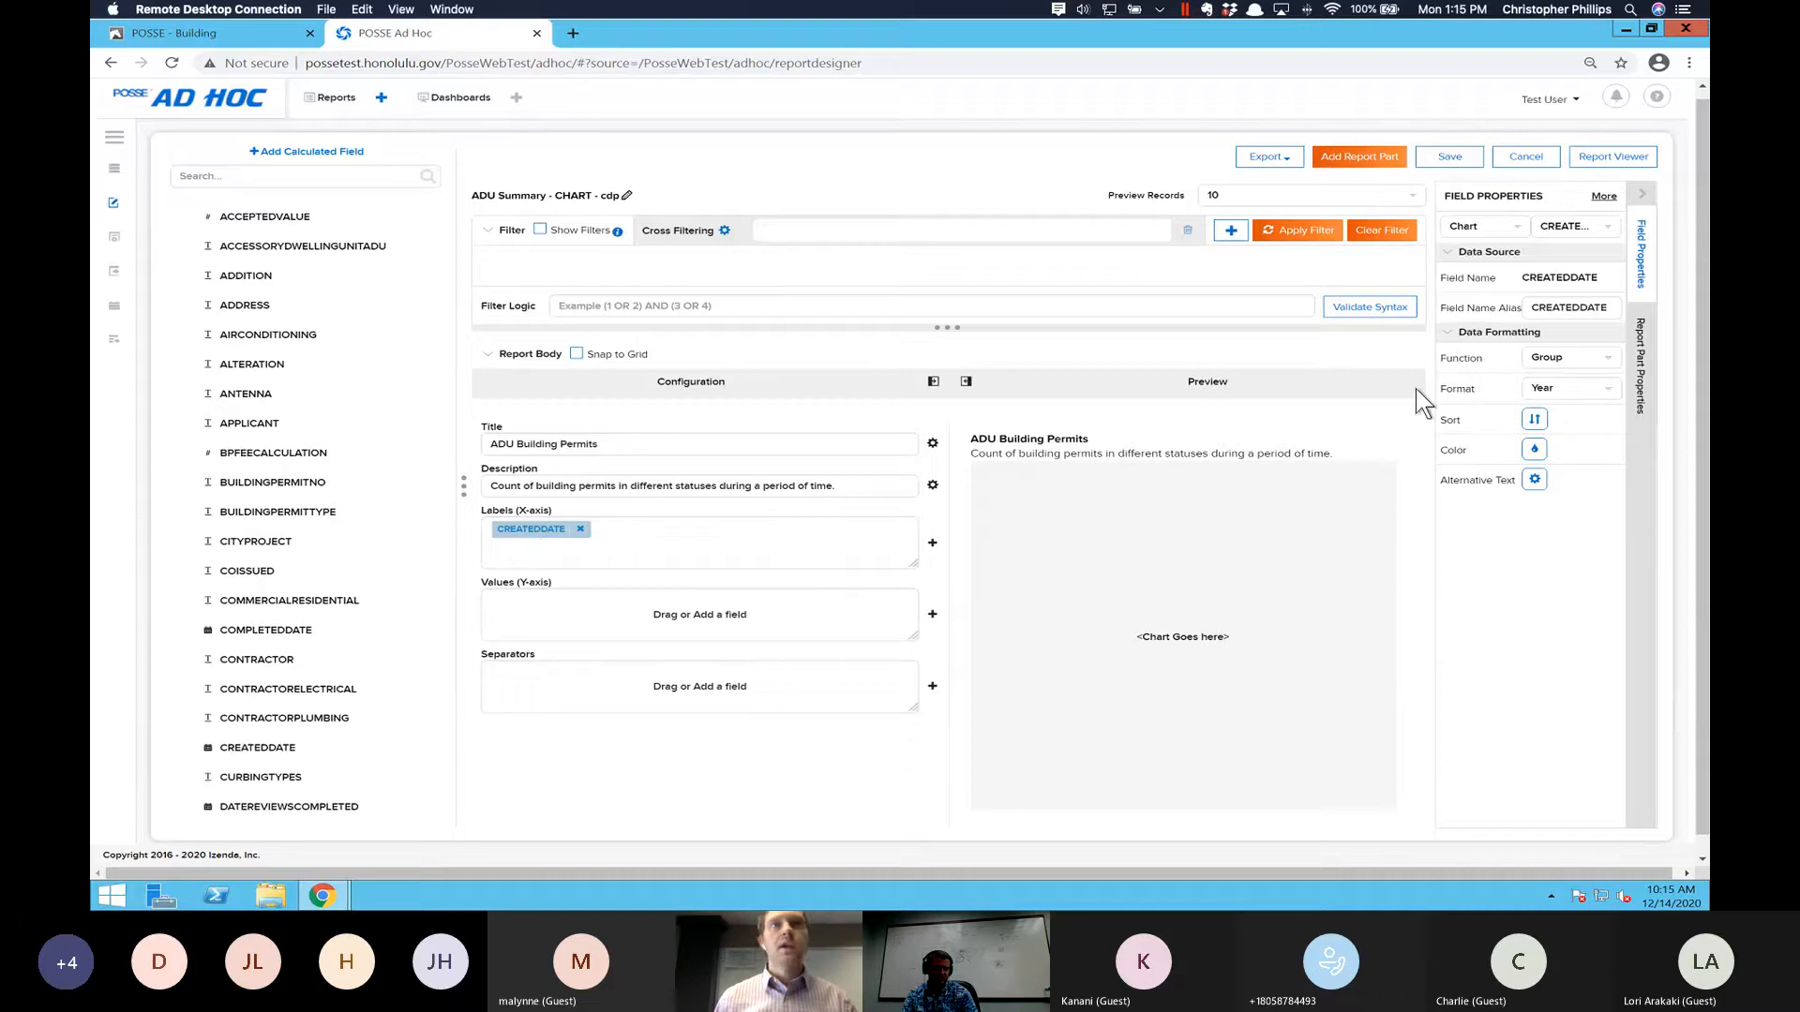
- Set the alias of the CREATEDDATE field to "Created Date"
{"action": "double_click", "coordinate": [1564, 308]}
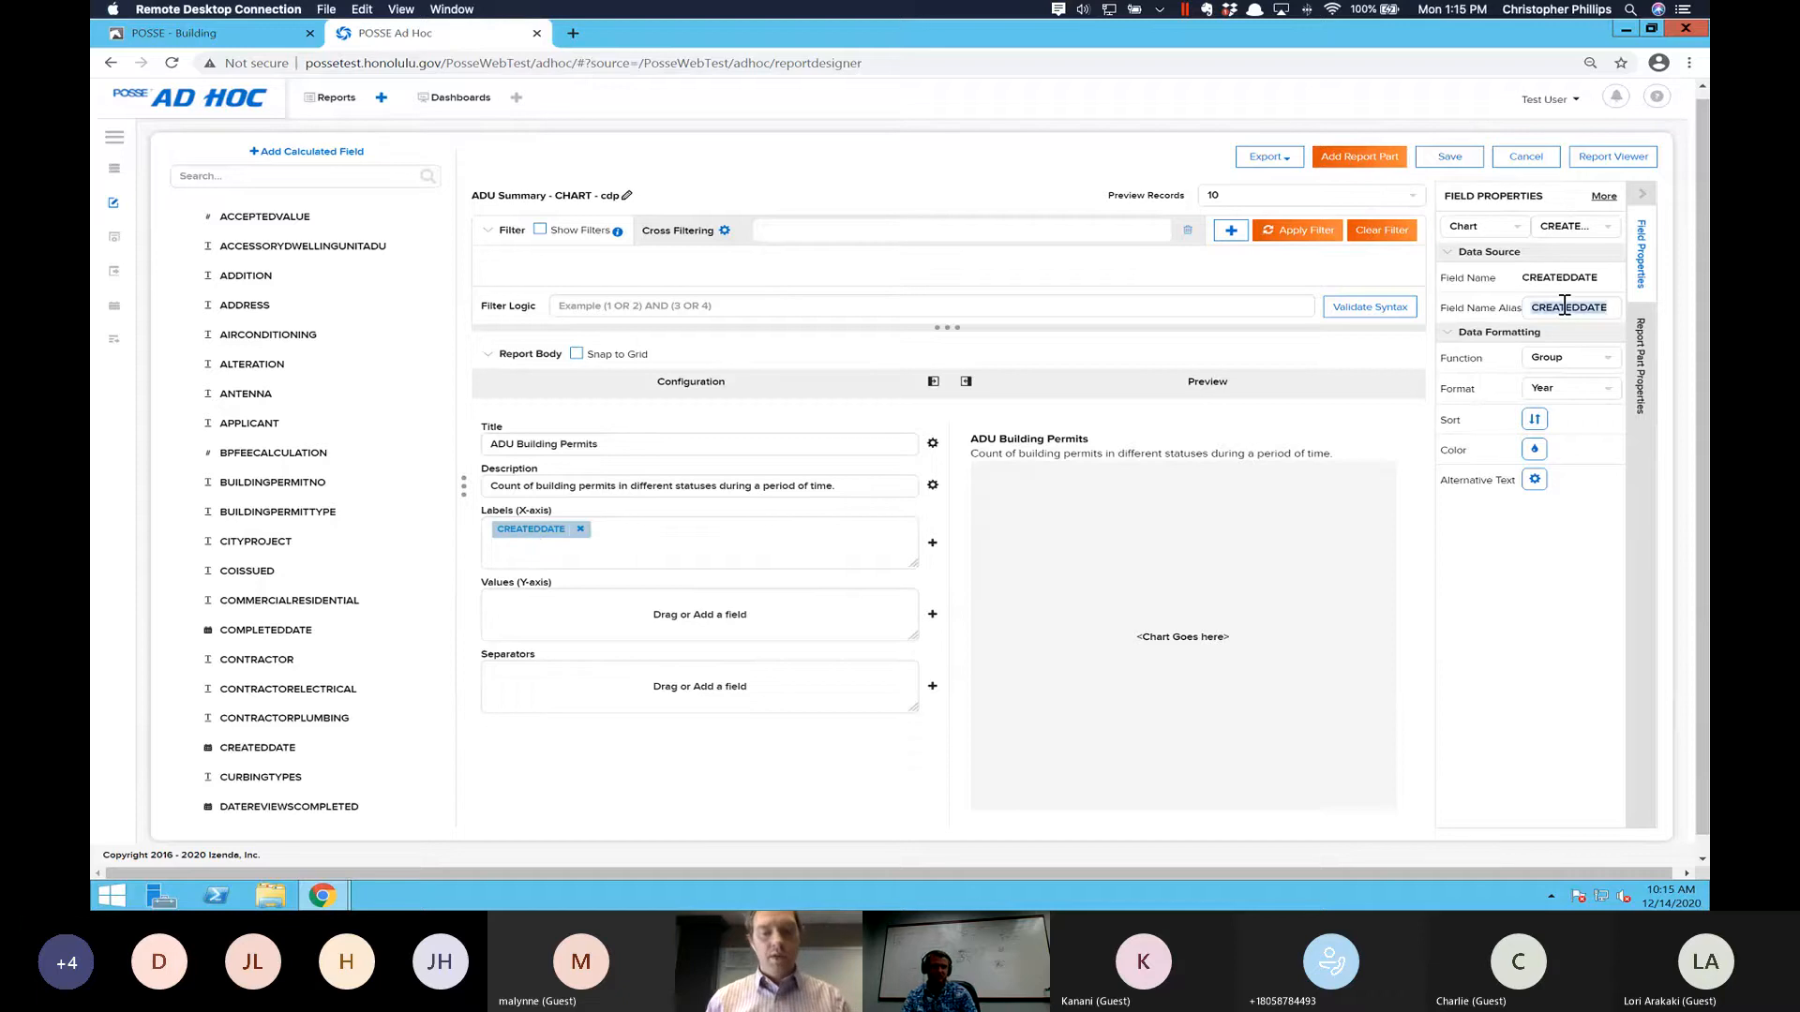
{"action": "type", "text": "Created"}
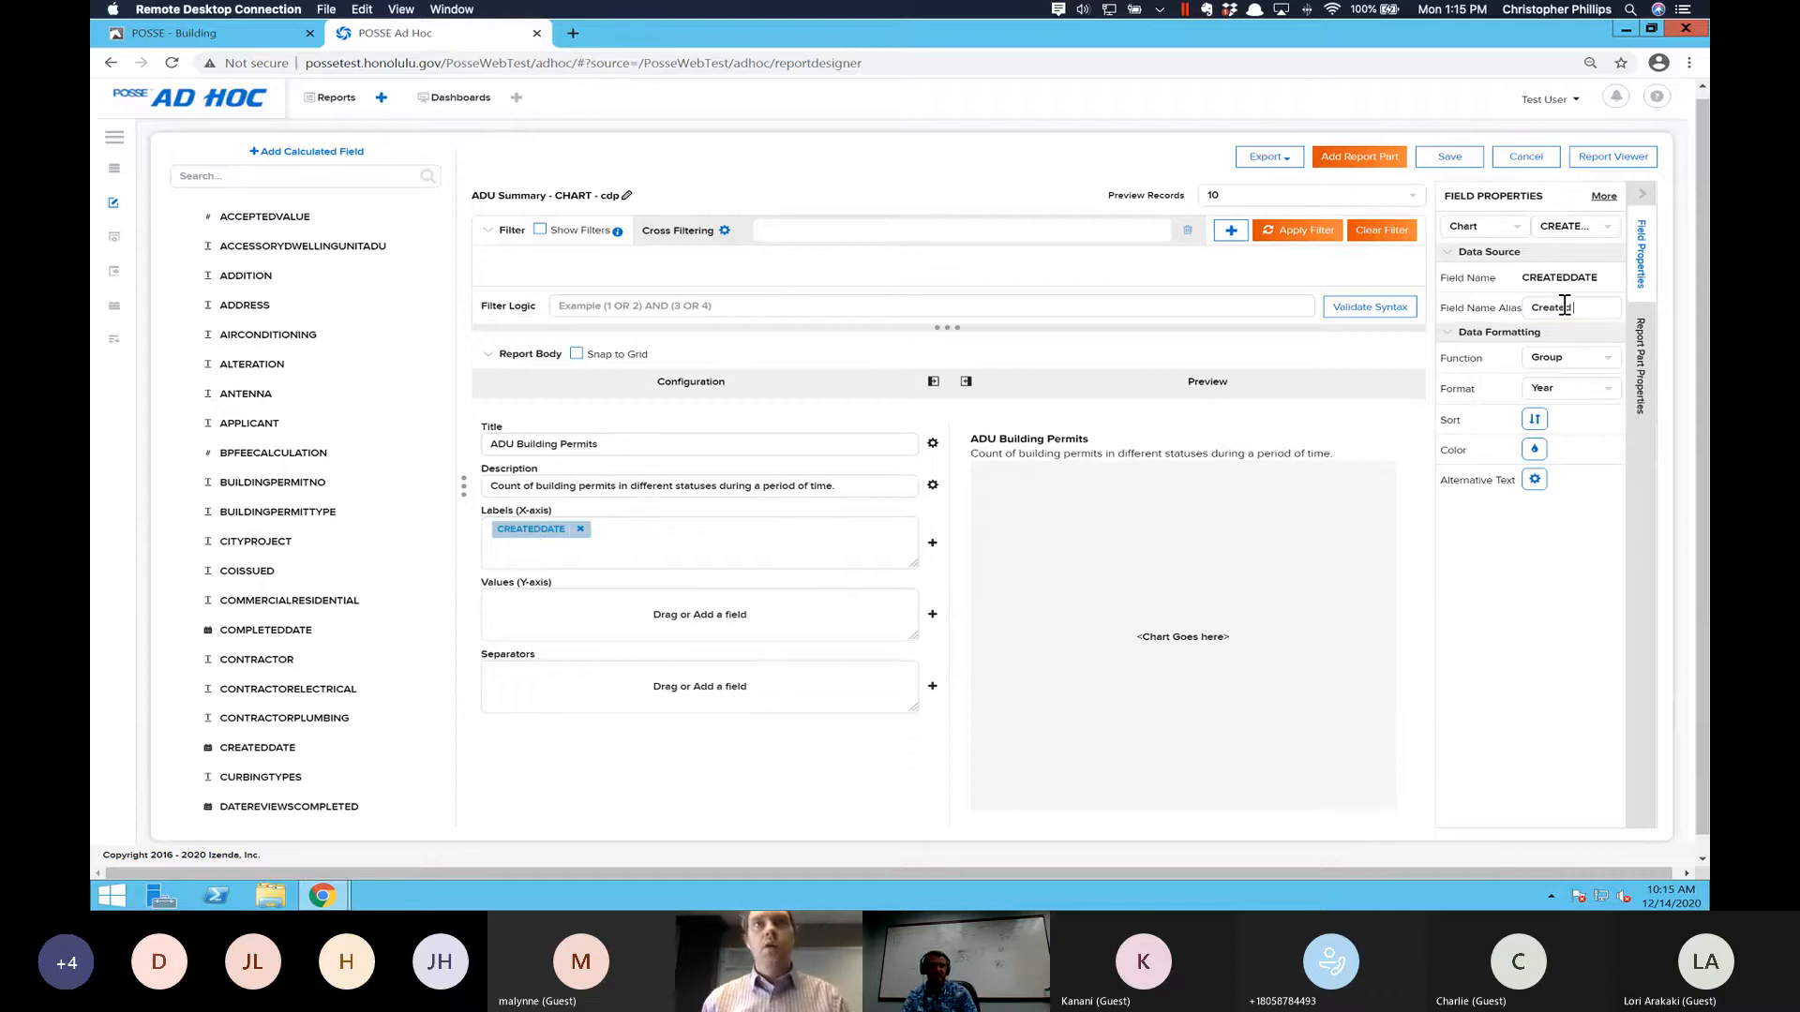
{"action": "type", "text": " Date"}
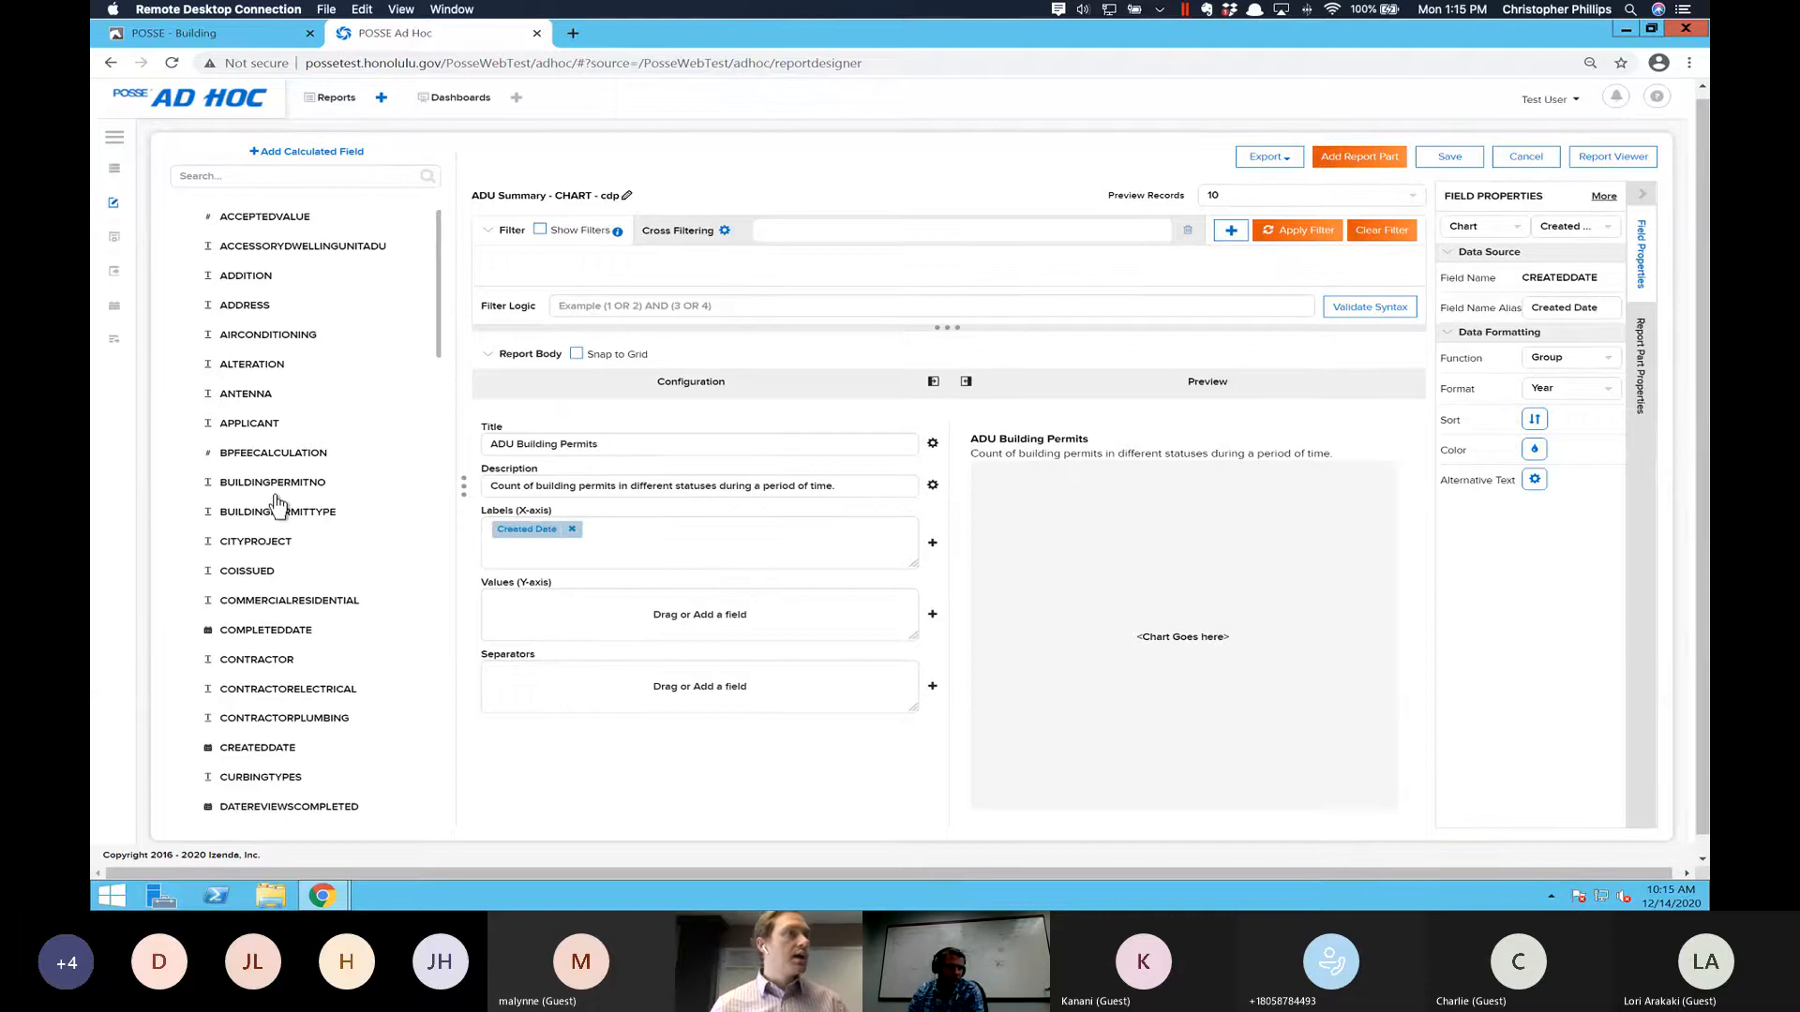
- Find the JOBID field, place it in the chart's Y-axis values and set its function to Count Distinct
{"action": "scroll", "coordinate": [279, 506], "scroll_direction": "down", "scroll_amount": 1}
{"action": "scroll", "coordinate": [280, 504], "scroll_direction": "up", "scroll_amount": 2}
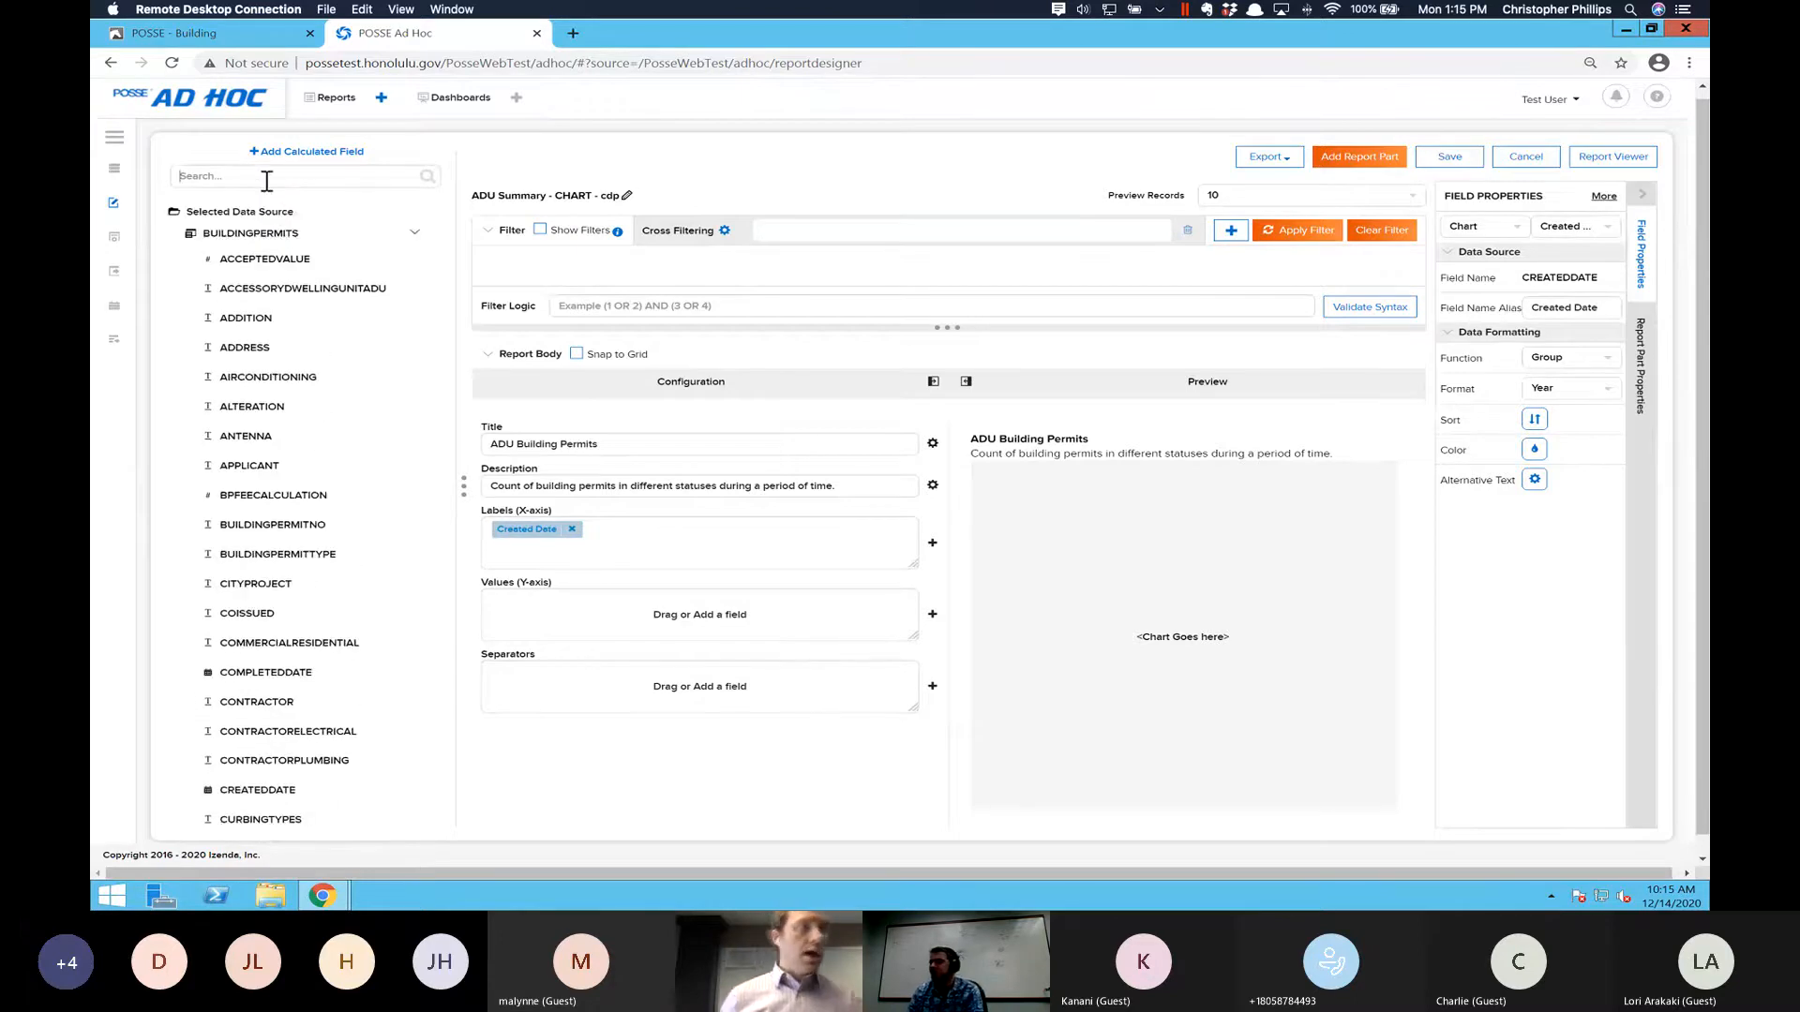
{"action": "type", "text": "jobid"}
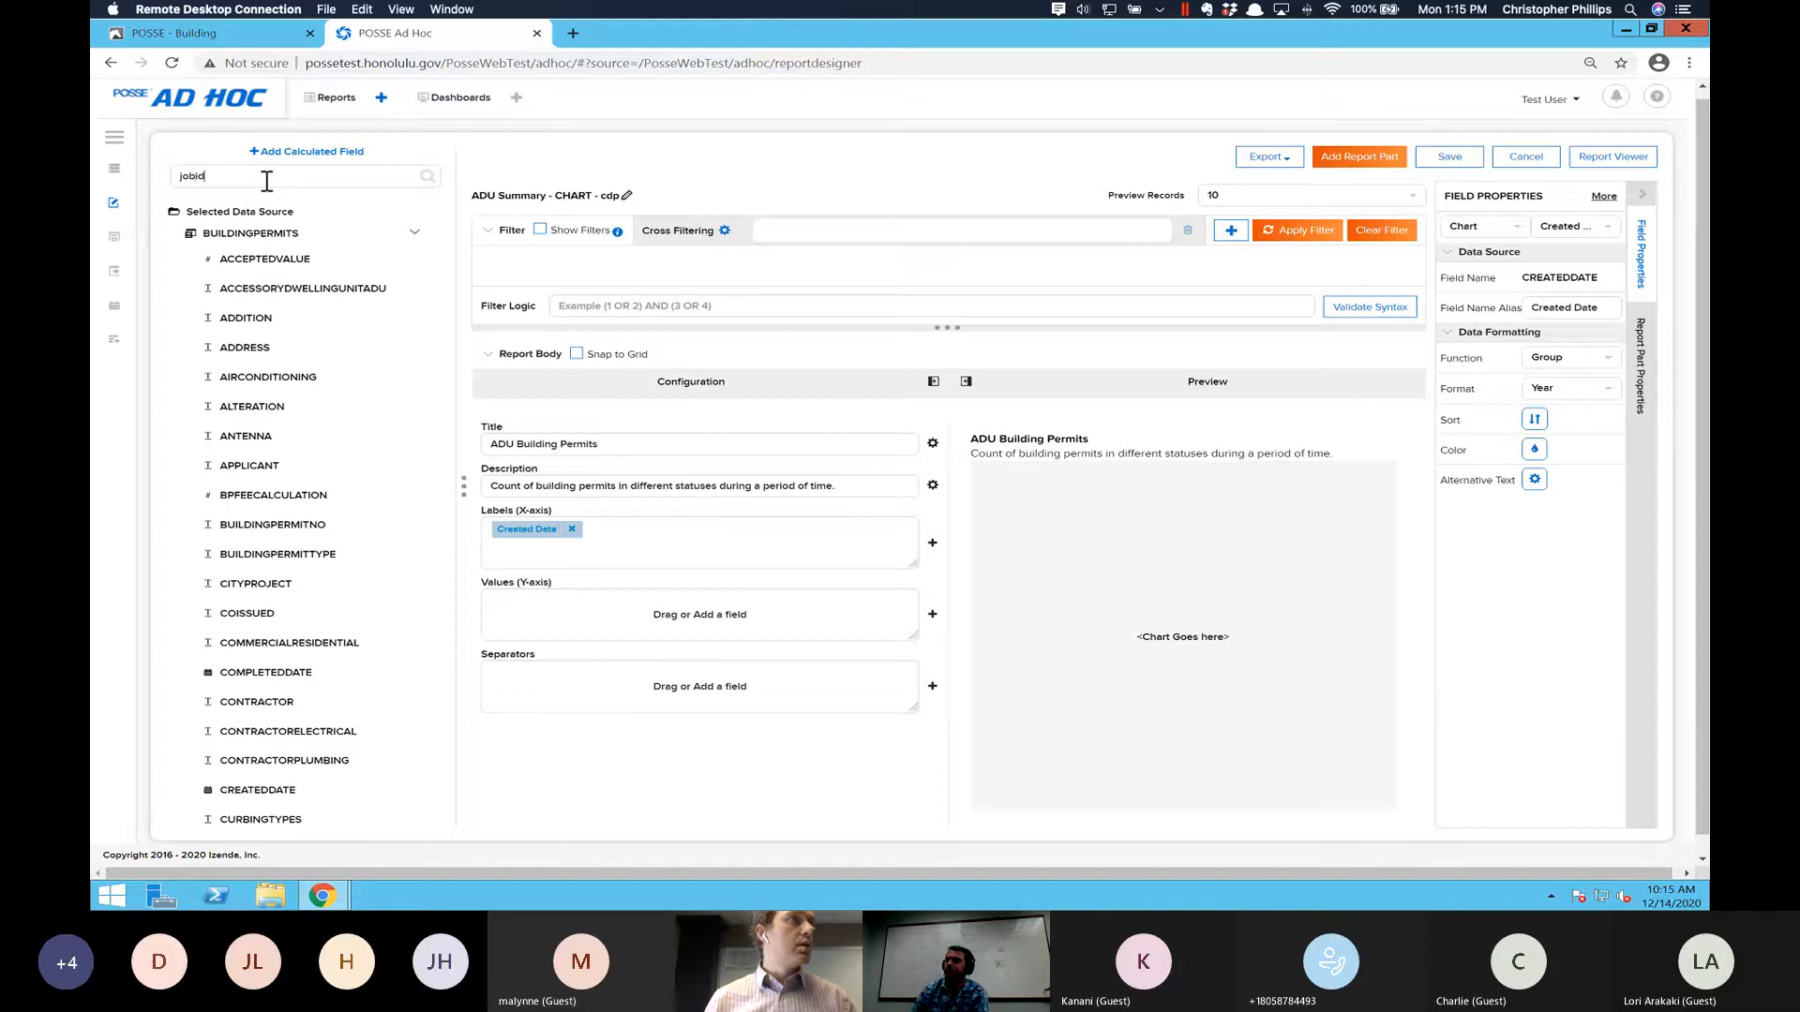
{"action": "left_click_drag", "start_coordinate": [236, 263], "coordinate": [662, 630]}
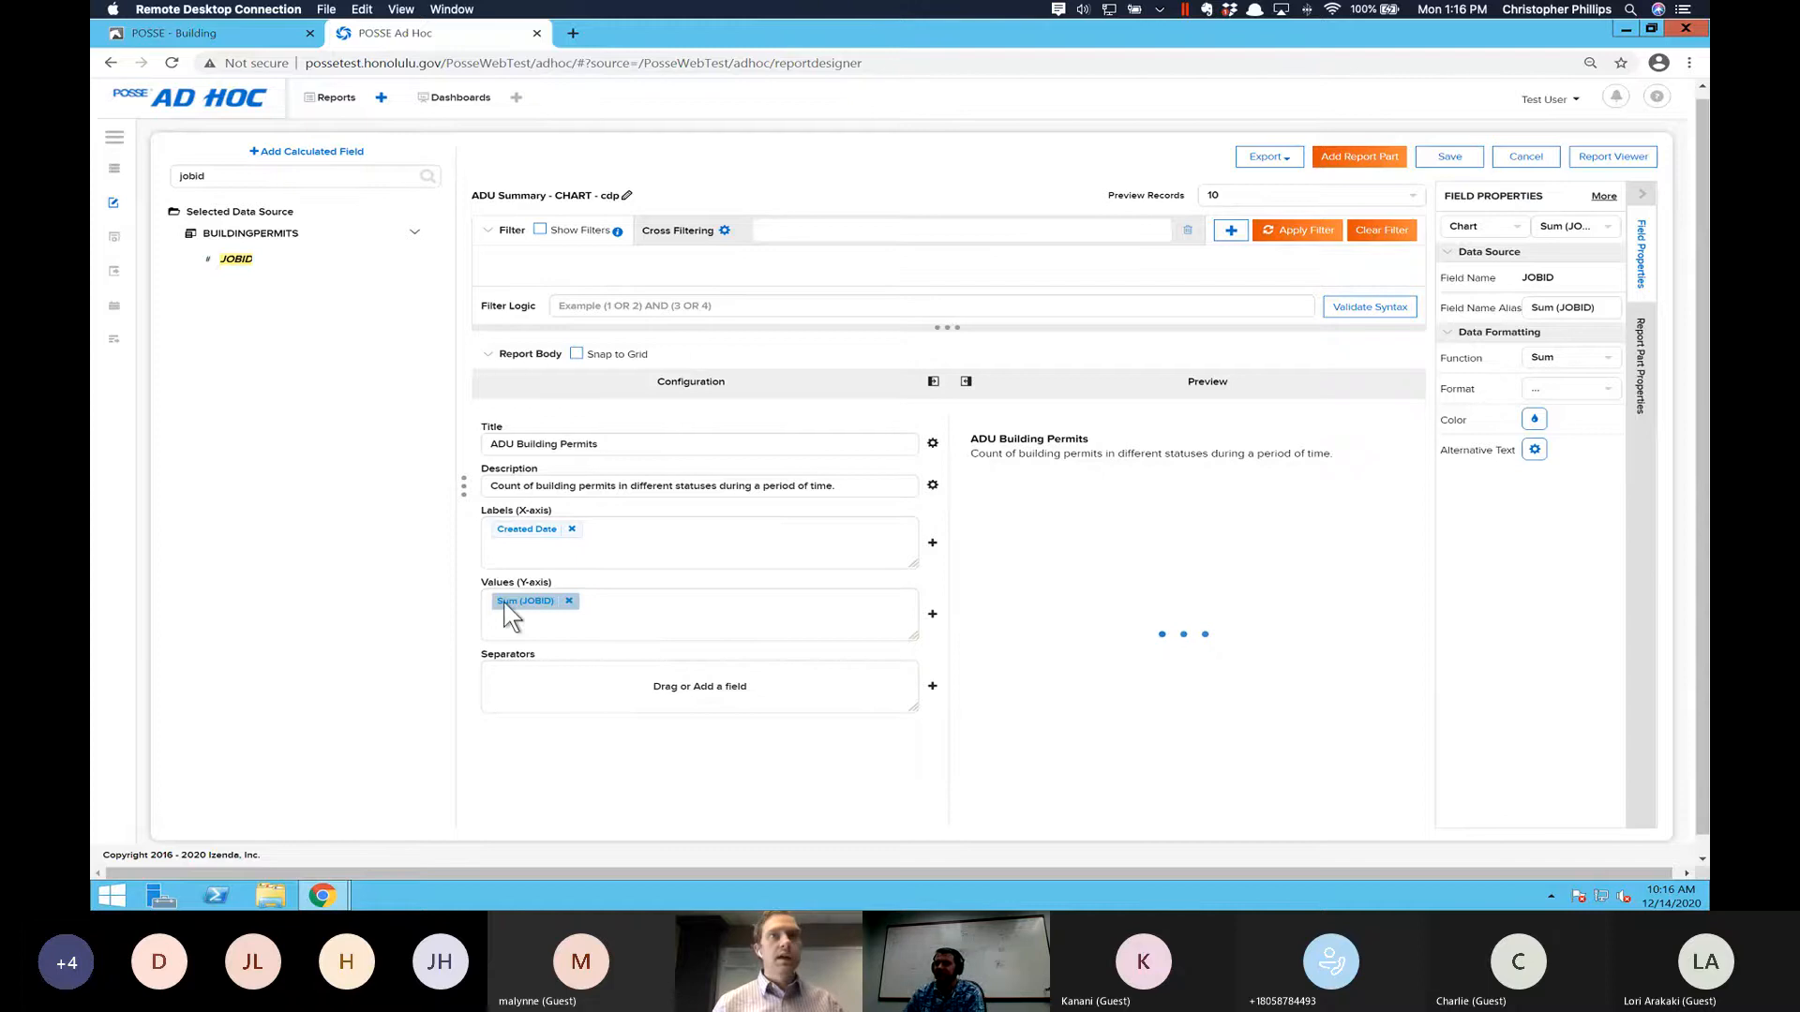
{"action": "left_click", "coordinate": [1549, 310]}
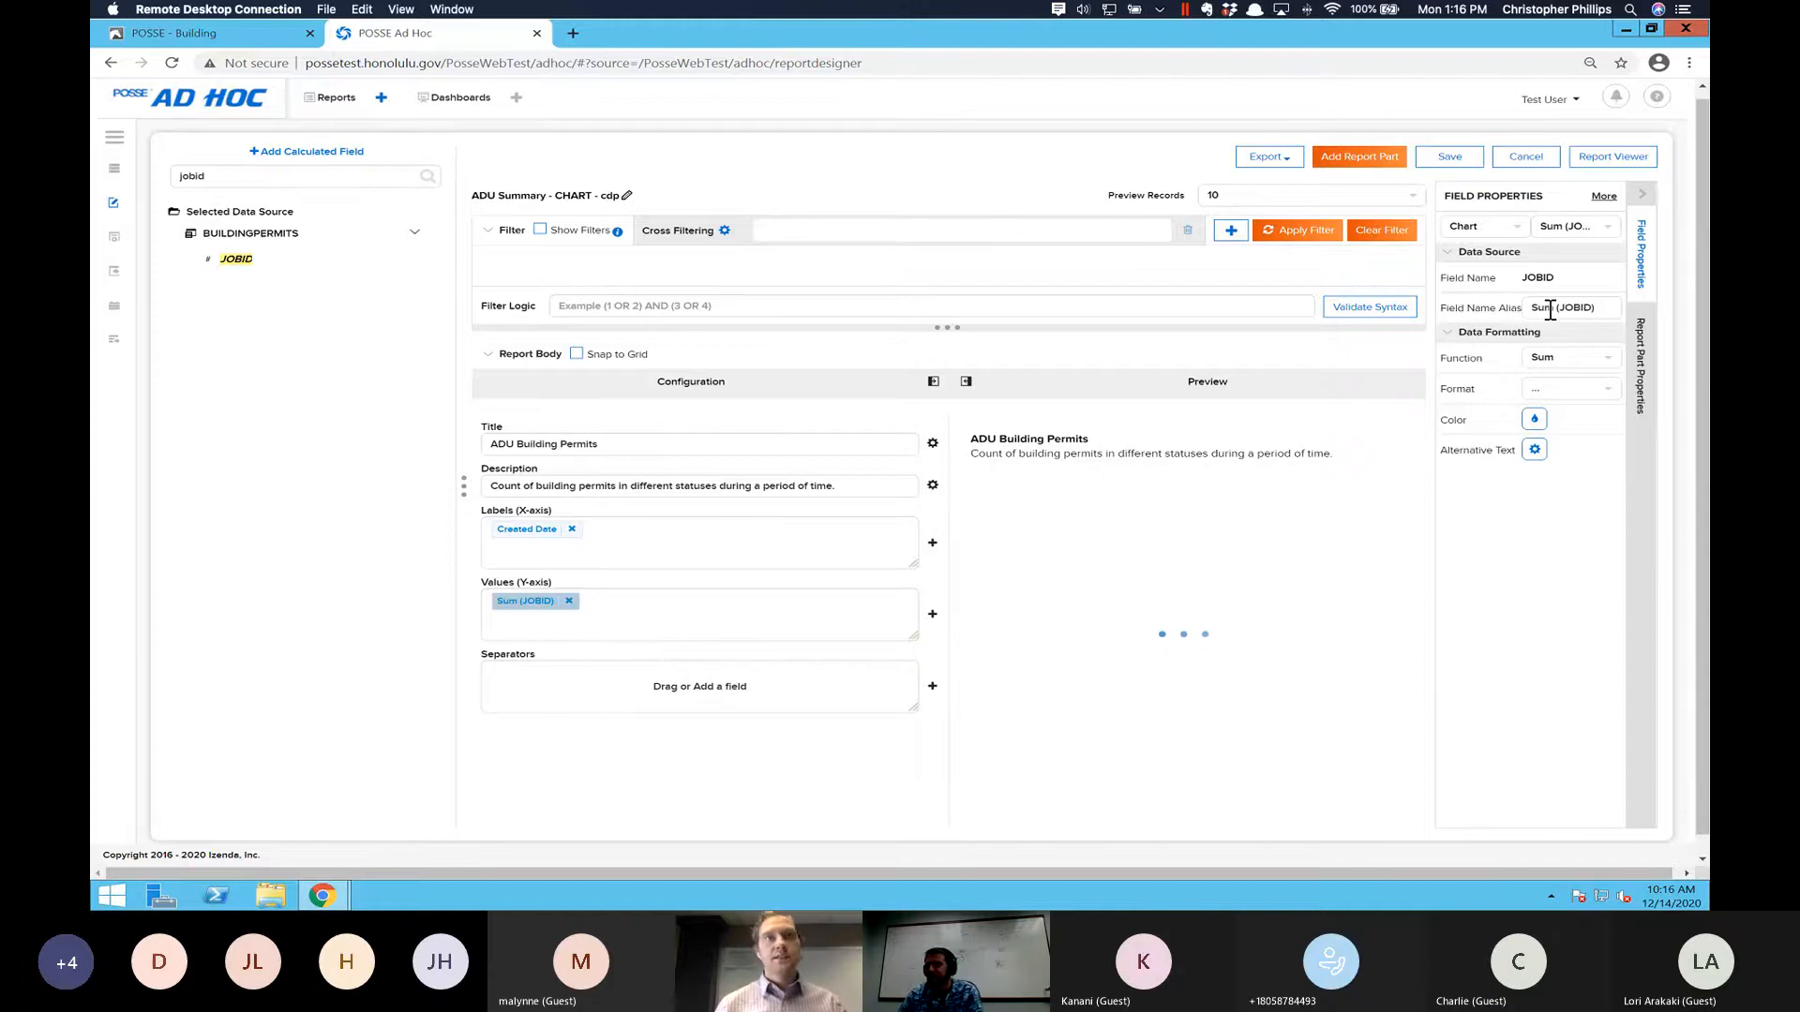
{"action": "left_click", "coordinate": [1609, 361]}
{"action": "left_click", "coordinate": [1587, 421]}
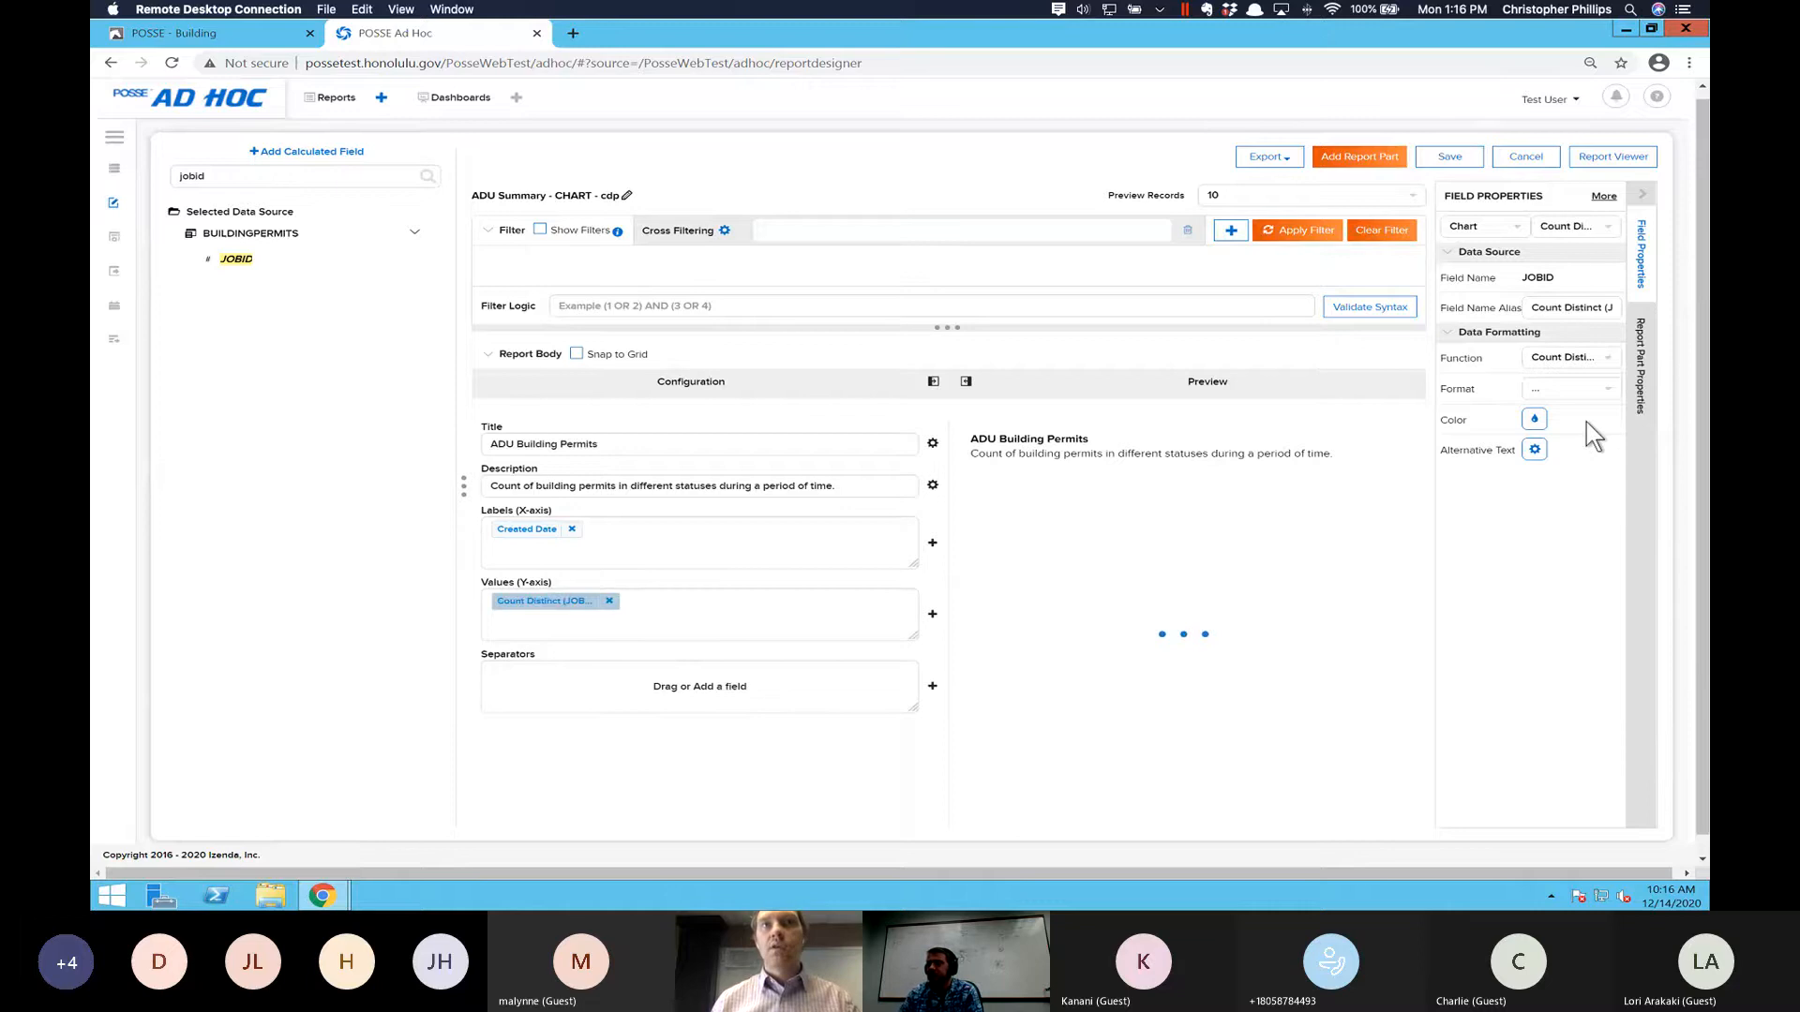
- Set the alias of the JOBID value field to "Count of ADU Building Permits"
{"action": "triple_click", "coordinate": [1570, 309]}
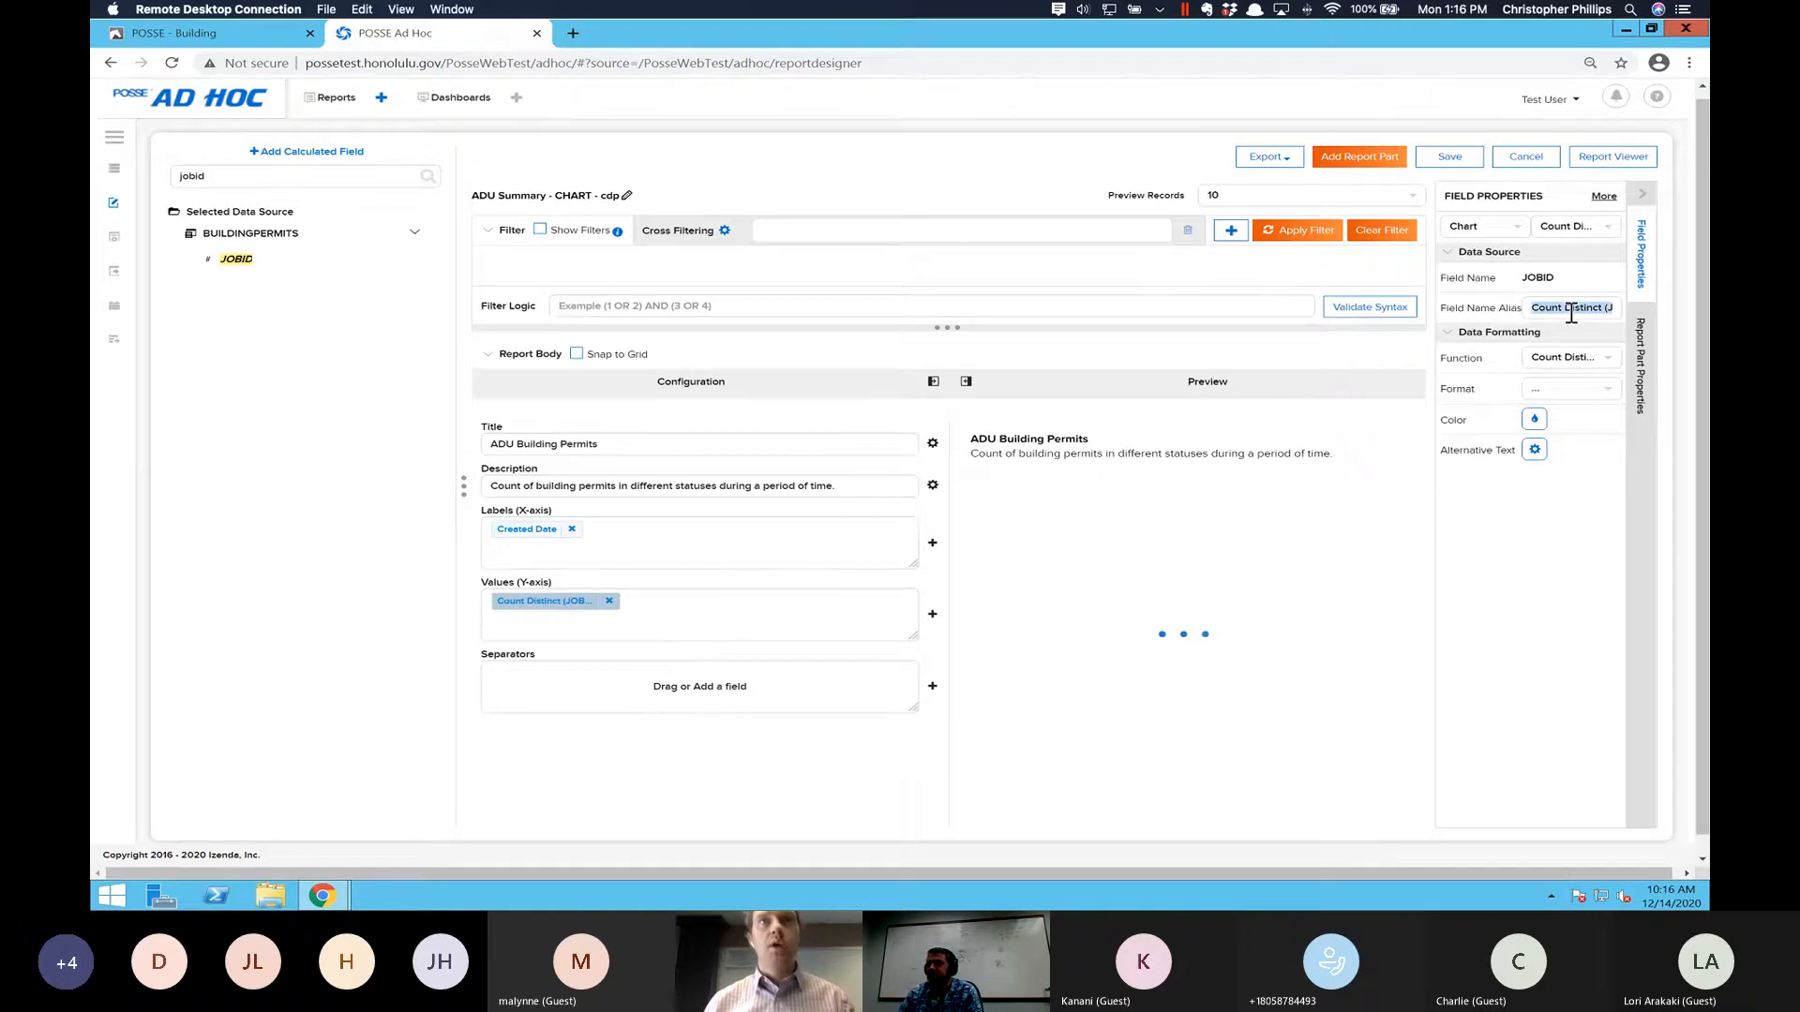
{"action": "key", "text": "BackSpace"}
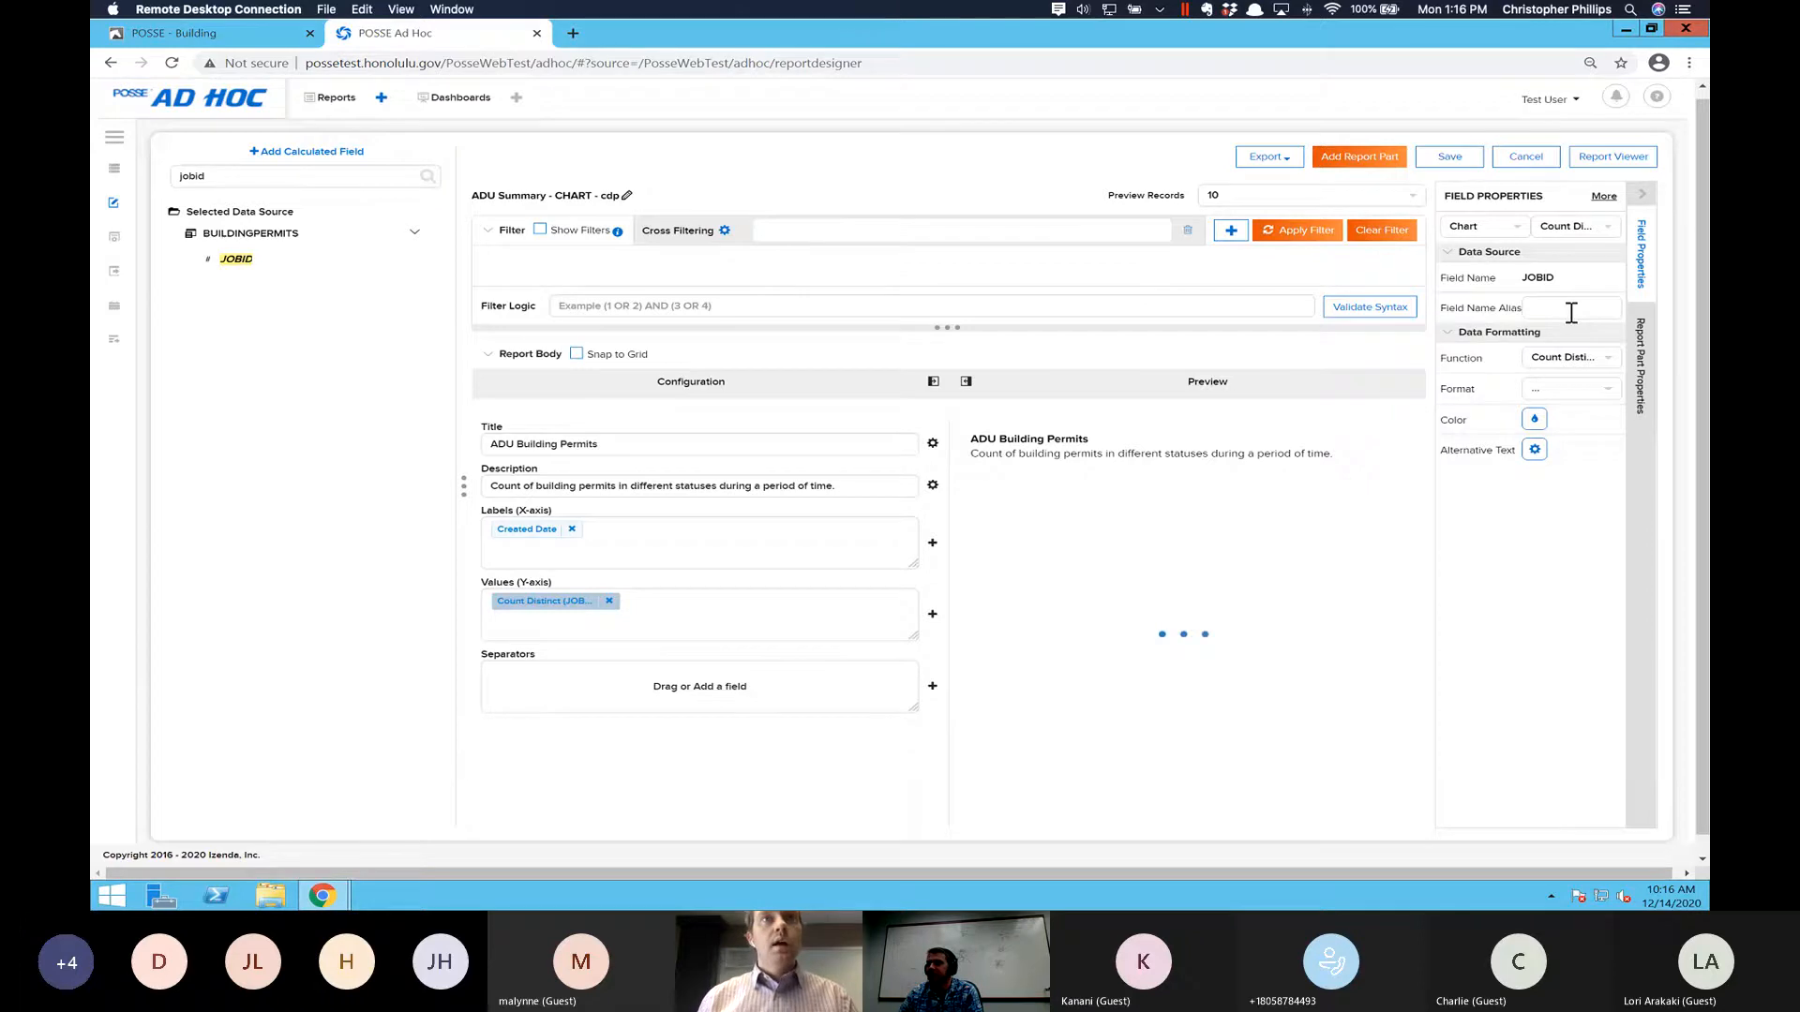
{"action": "type", "text": "Cou"}
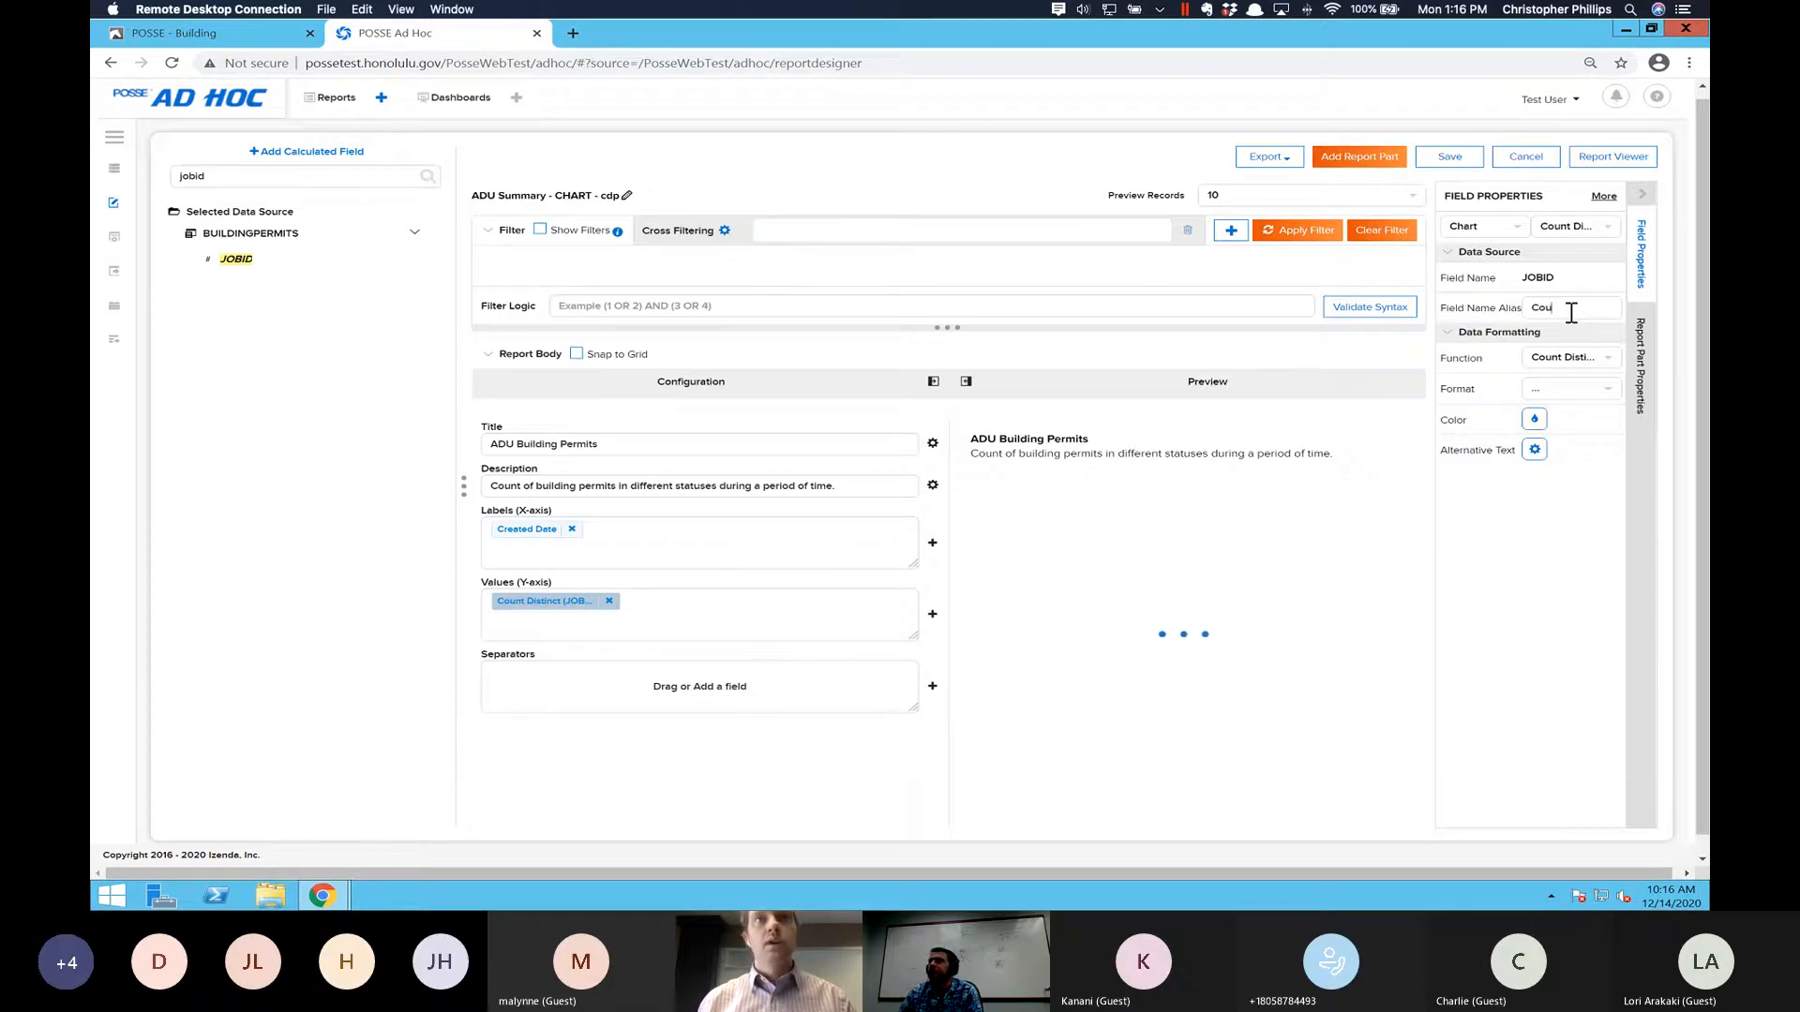
{"action": "type", "text": "nt of ADU"}
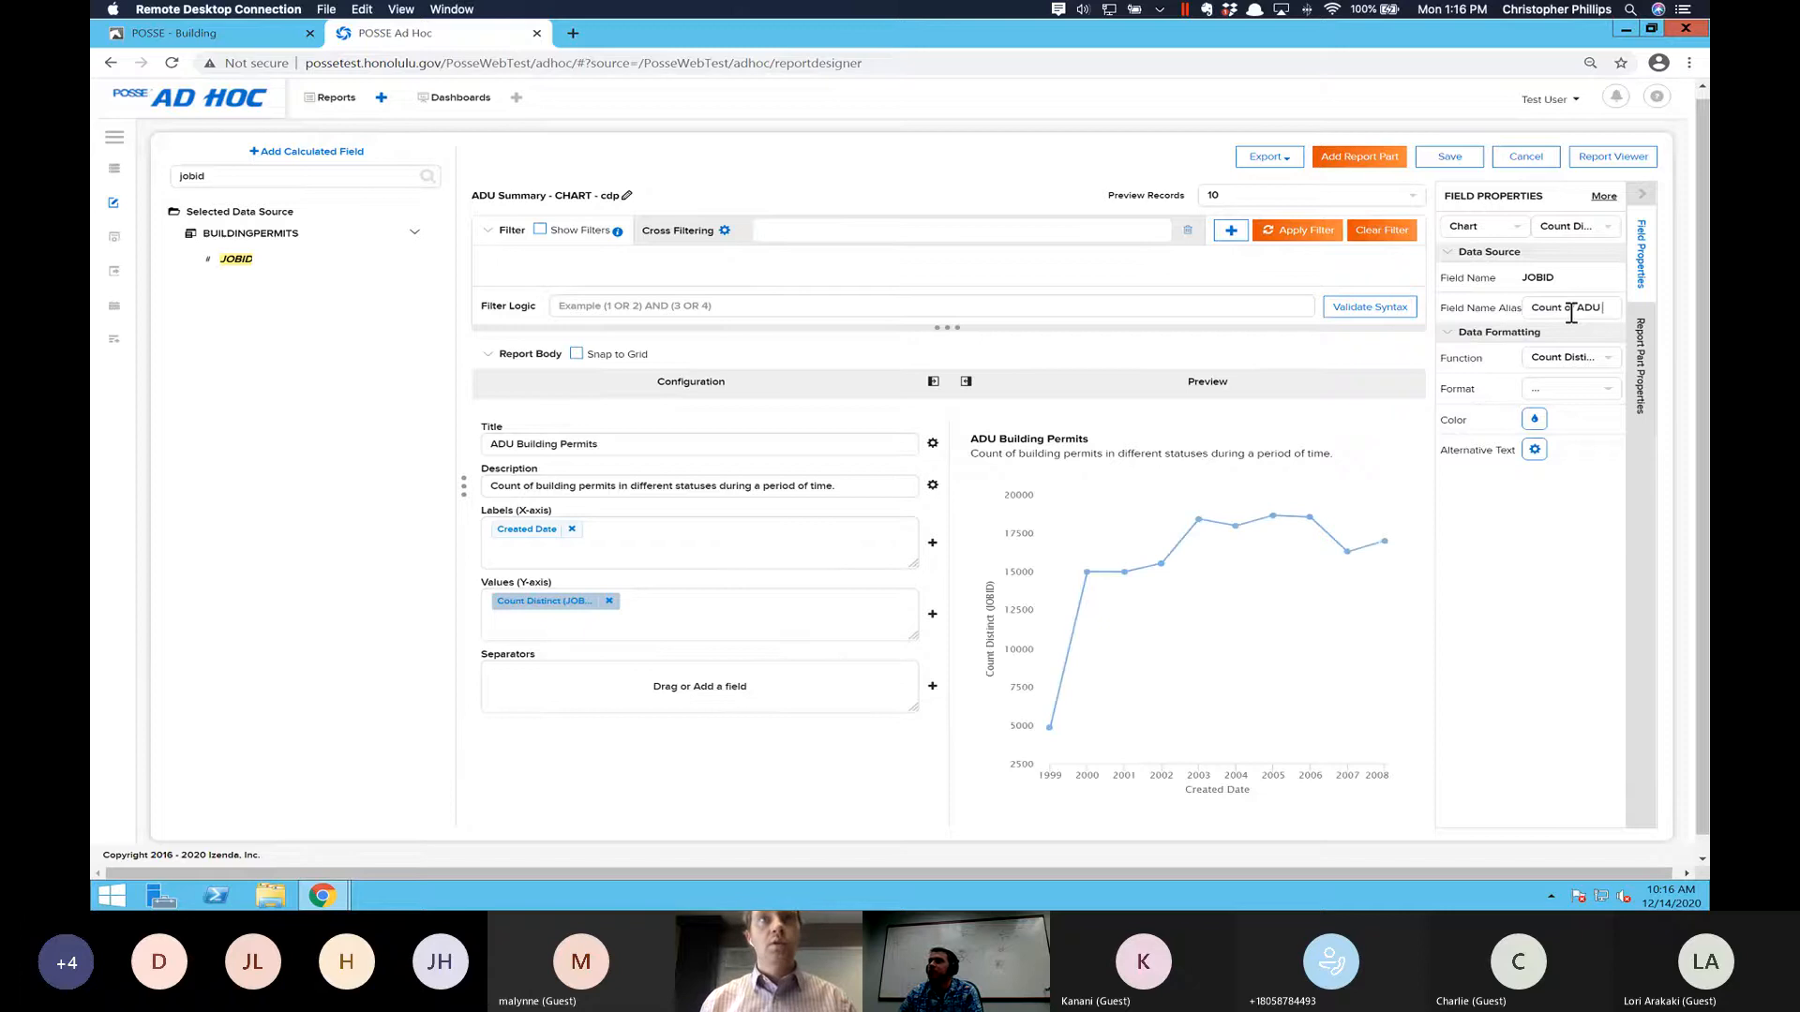
{"action": "type", "text": " Jobs"}
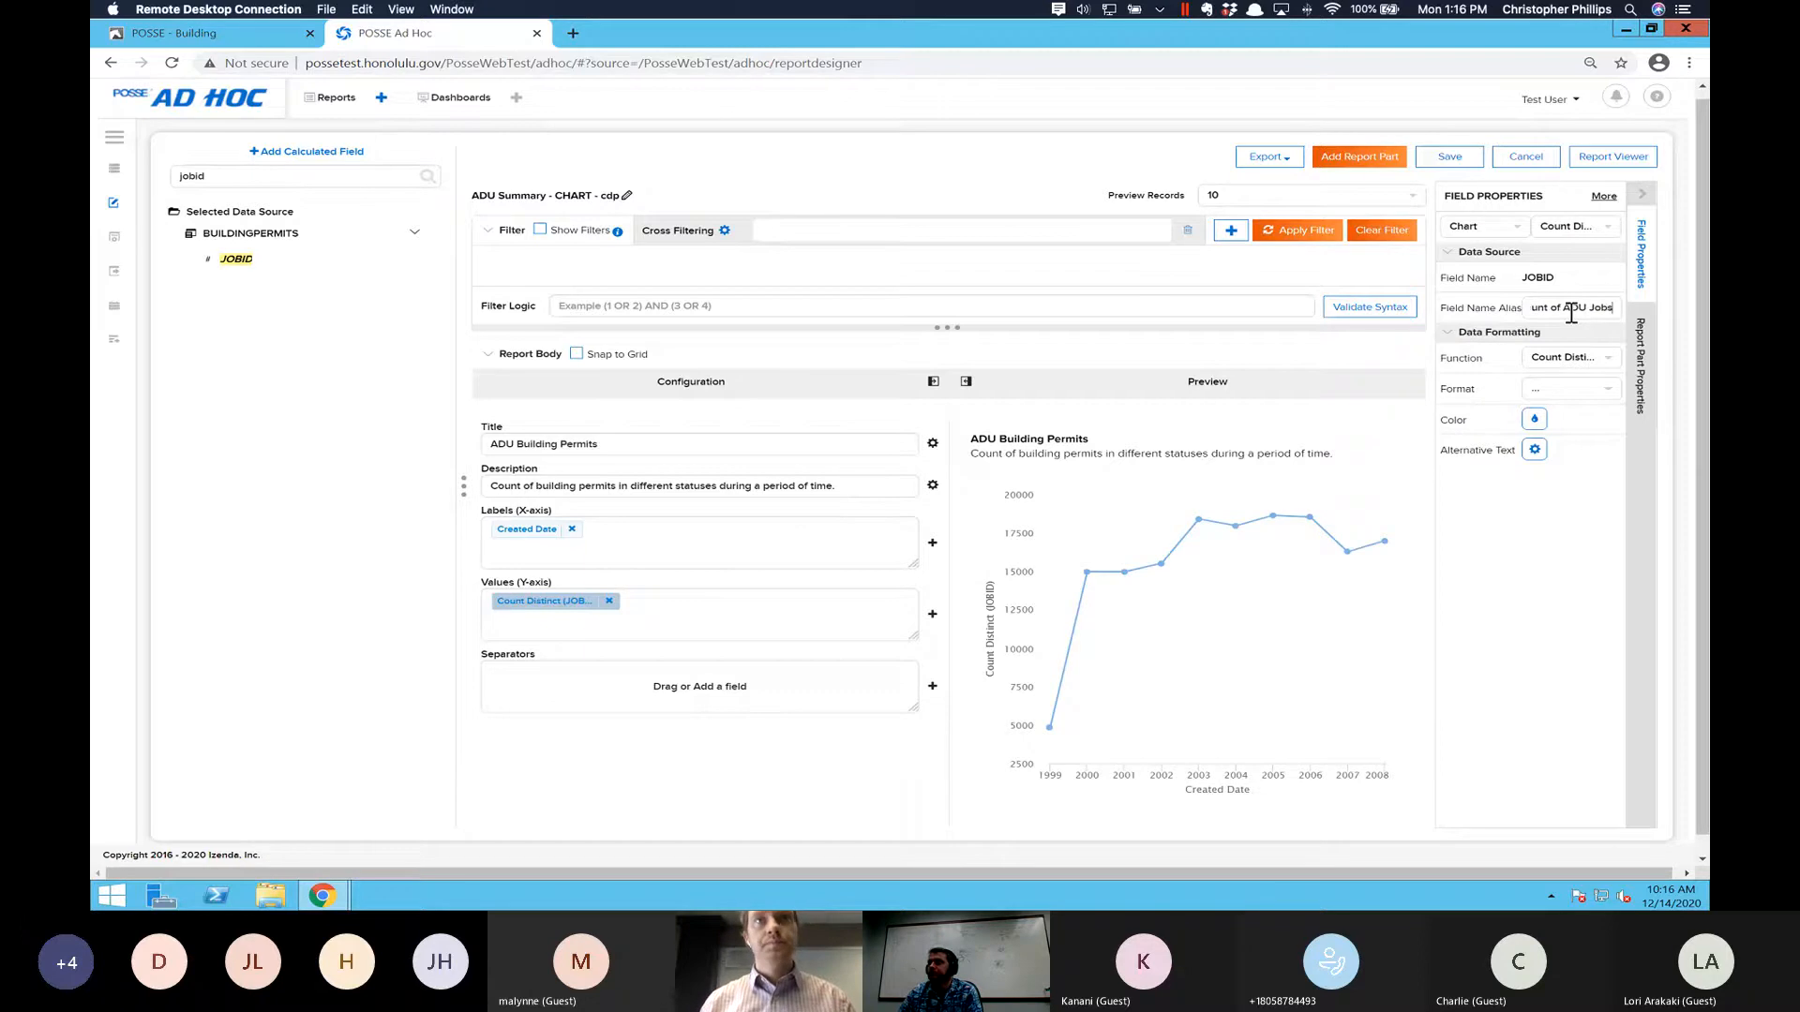
{"action": "key", "text": "BackSpace"}
{"action": "key", "text": "BackSpace"}
{"action": "key", "text": "BackSpace"}
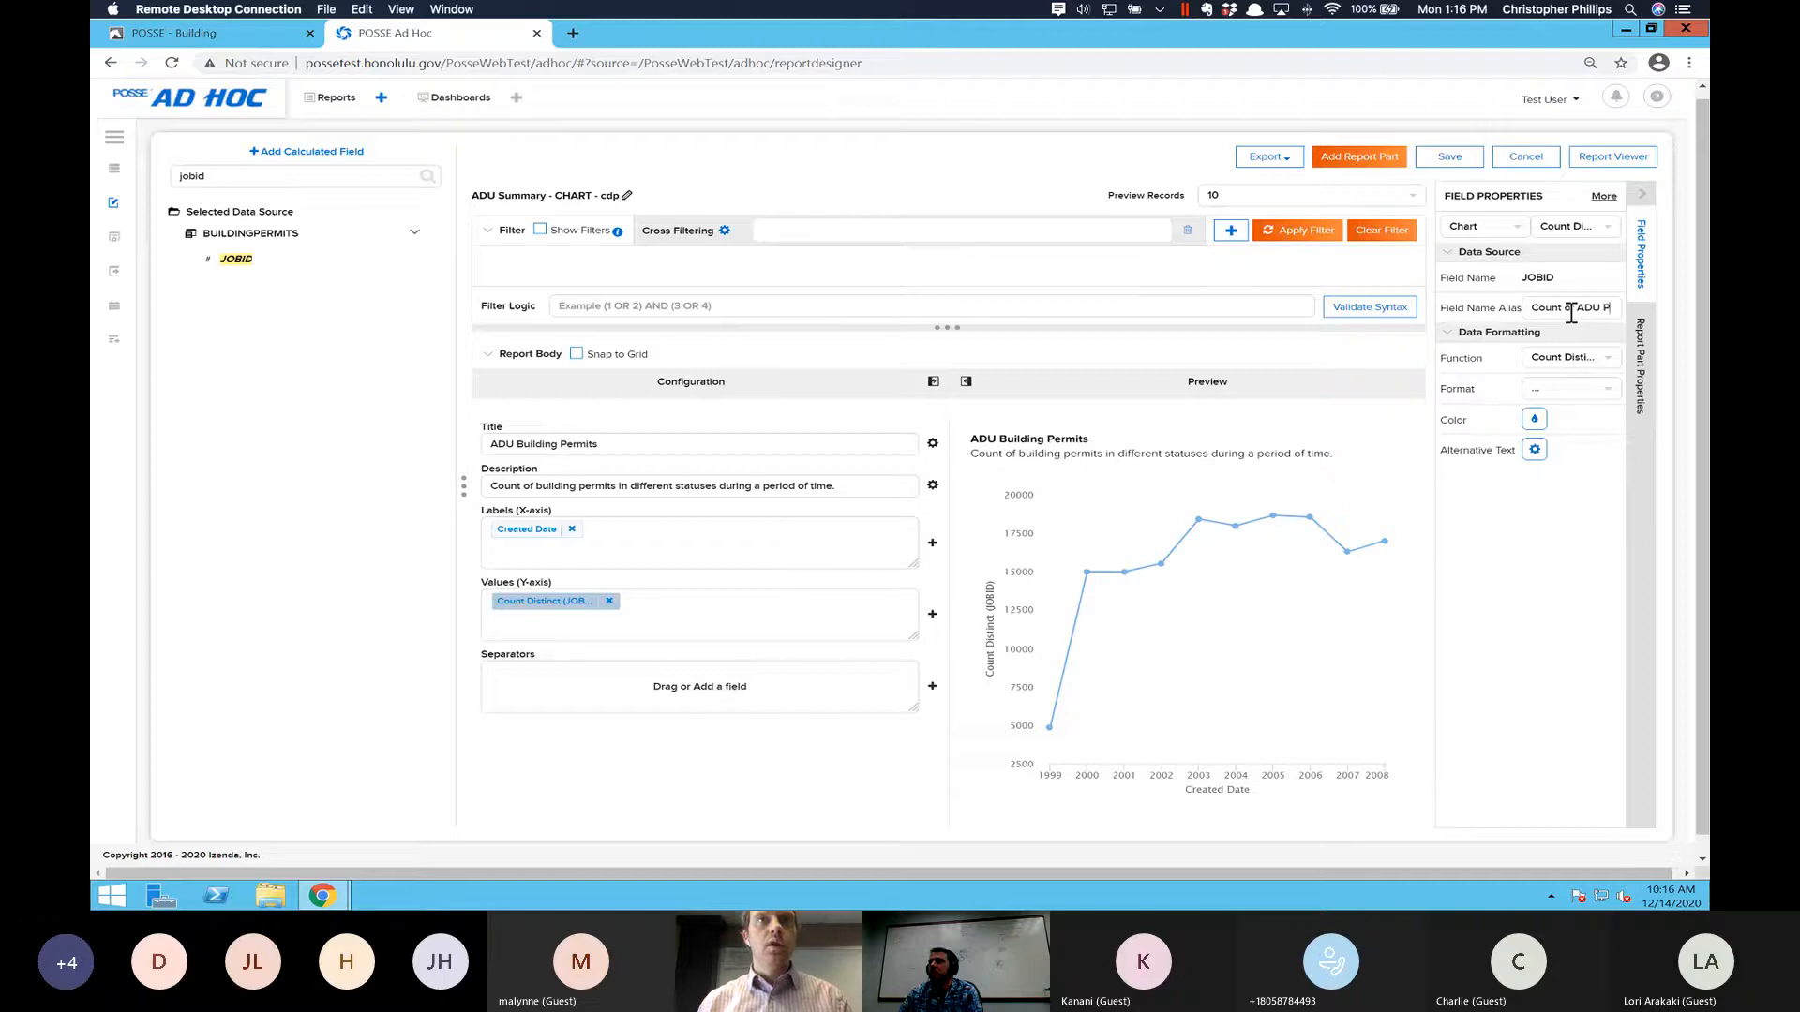
{"action": "key", "text": "BackSpace"}
{"action": "key", "text": "BackSpace"}
{"action": "type", "text": "B"}
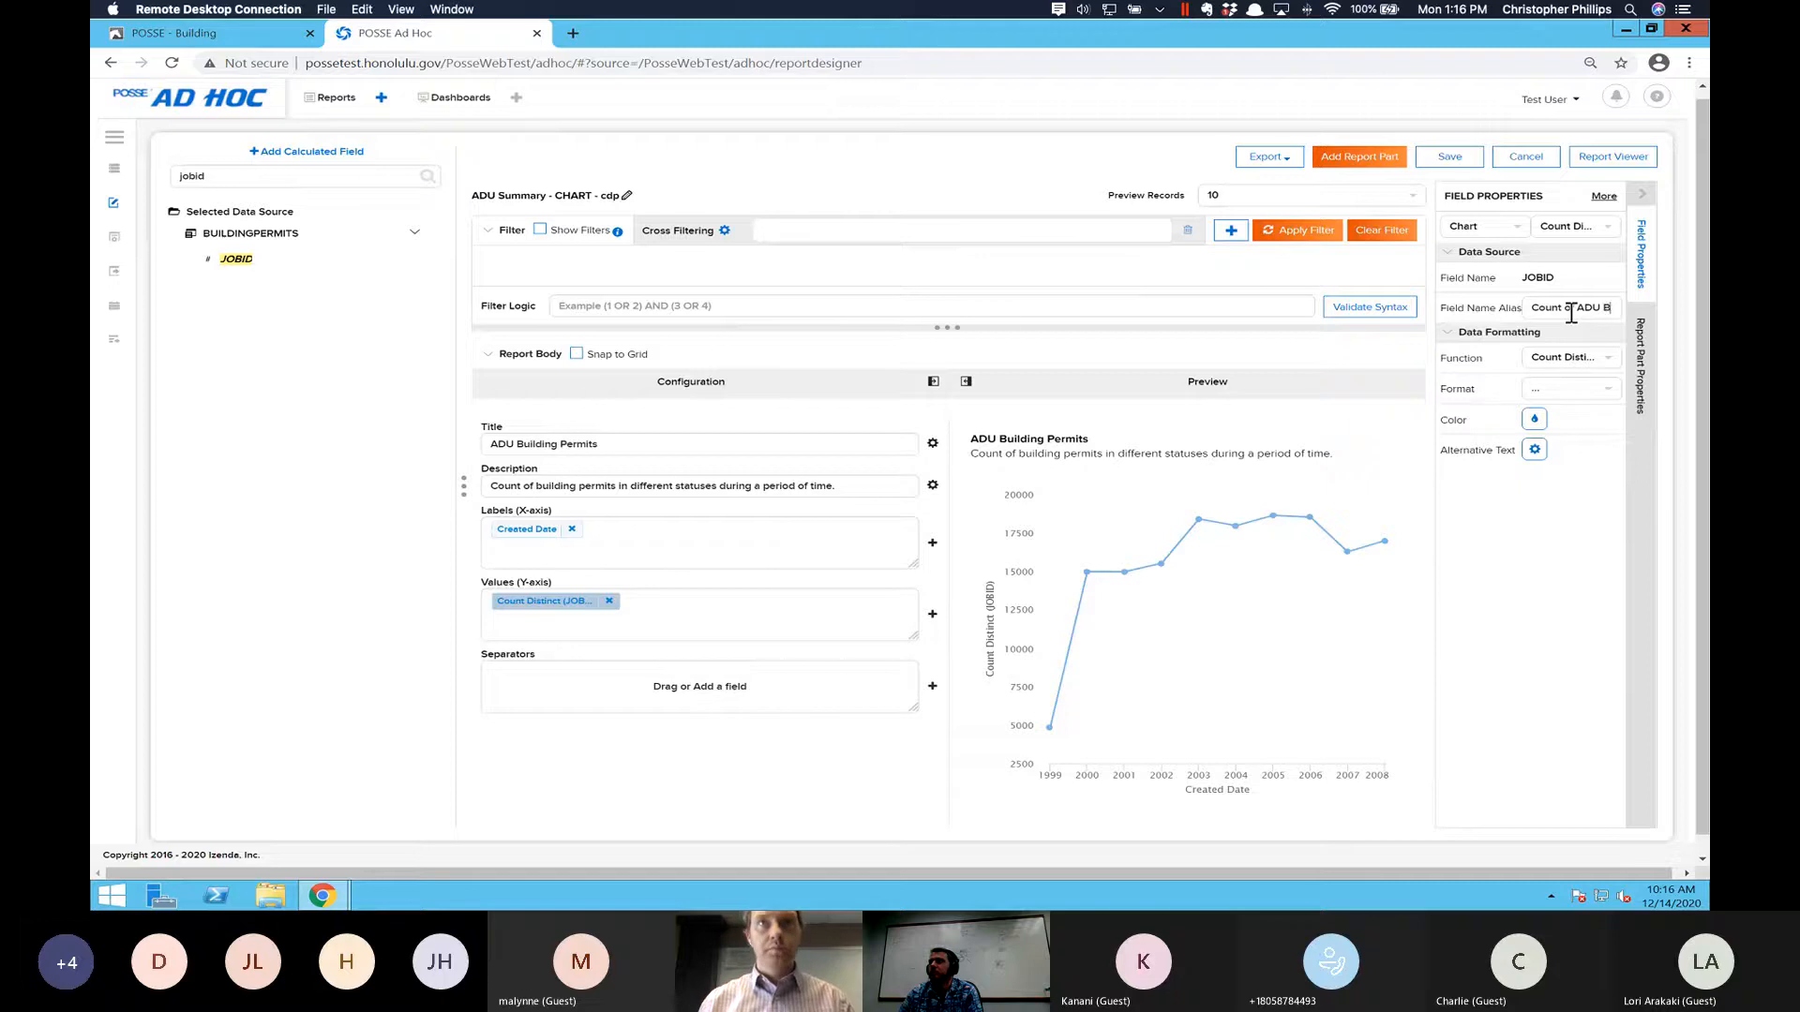
{"action": "type", "text": "uilding Permits"}
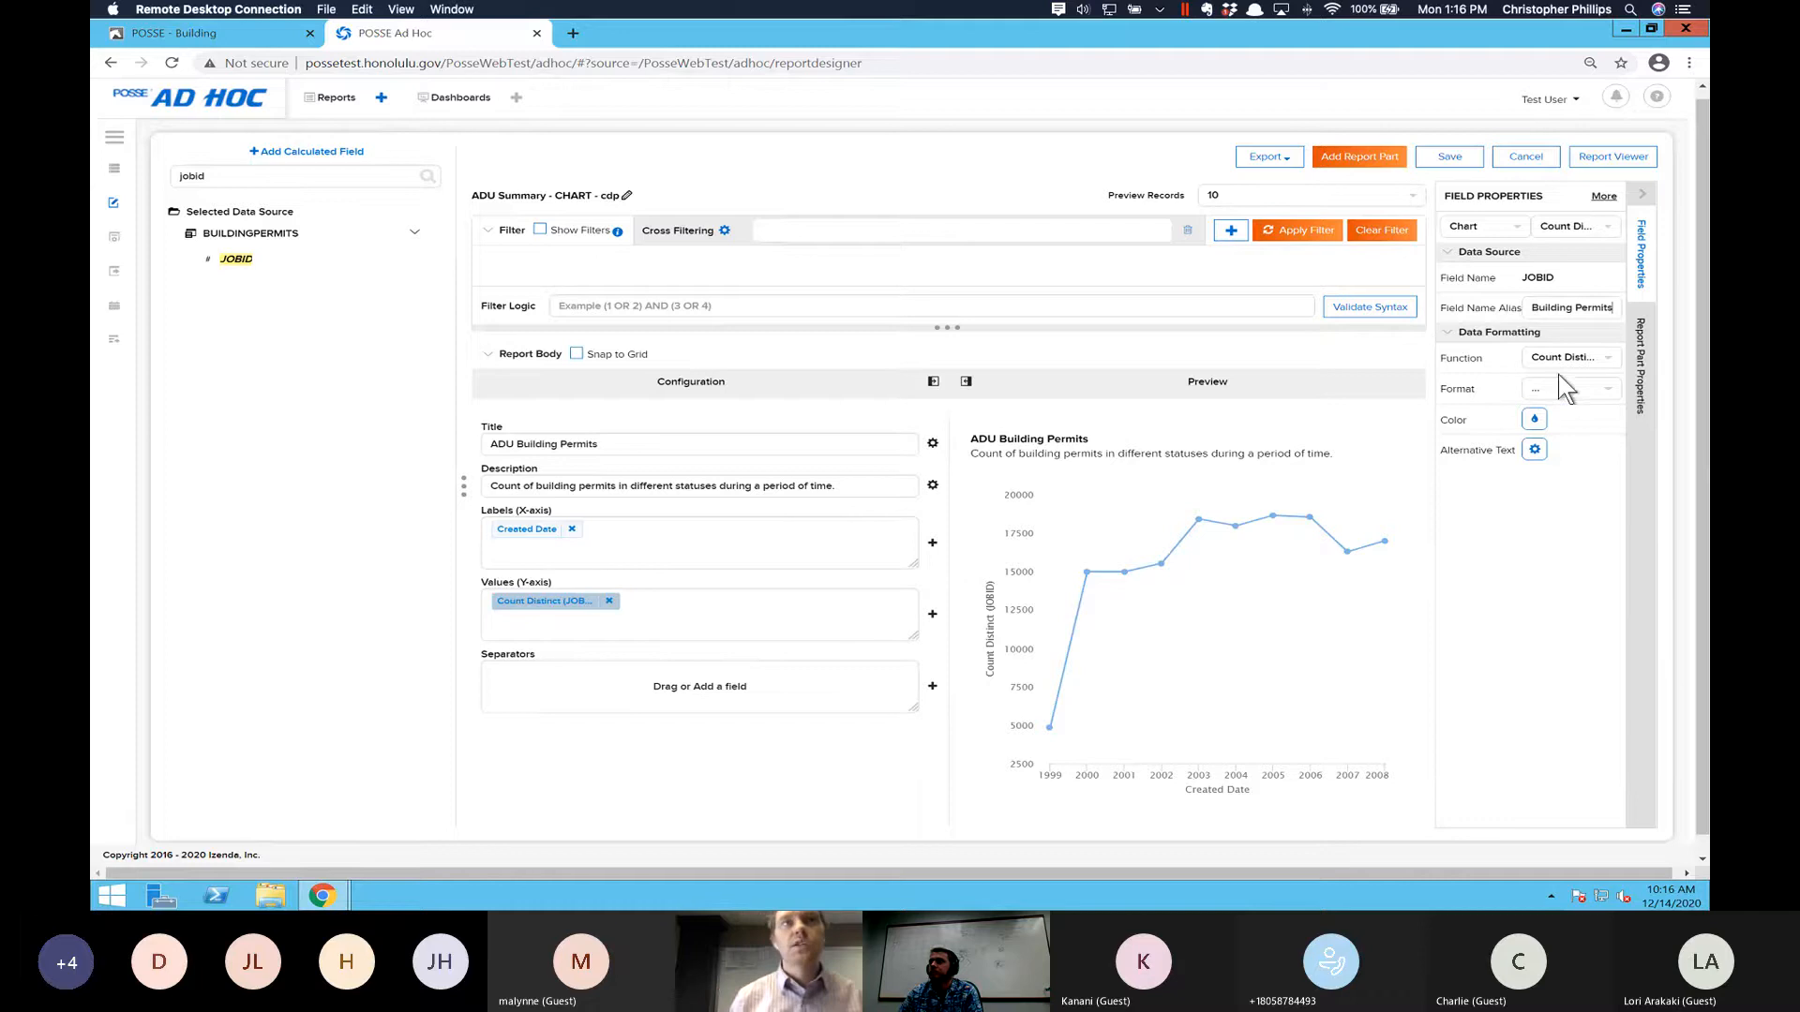
- Apply the 0.000 number format to the JOBID count on the Y-axis
{"action": "left_click", "coordinate": [1608, 388]}
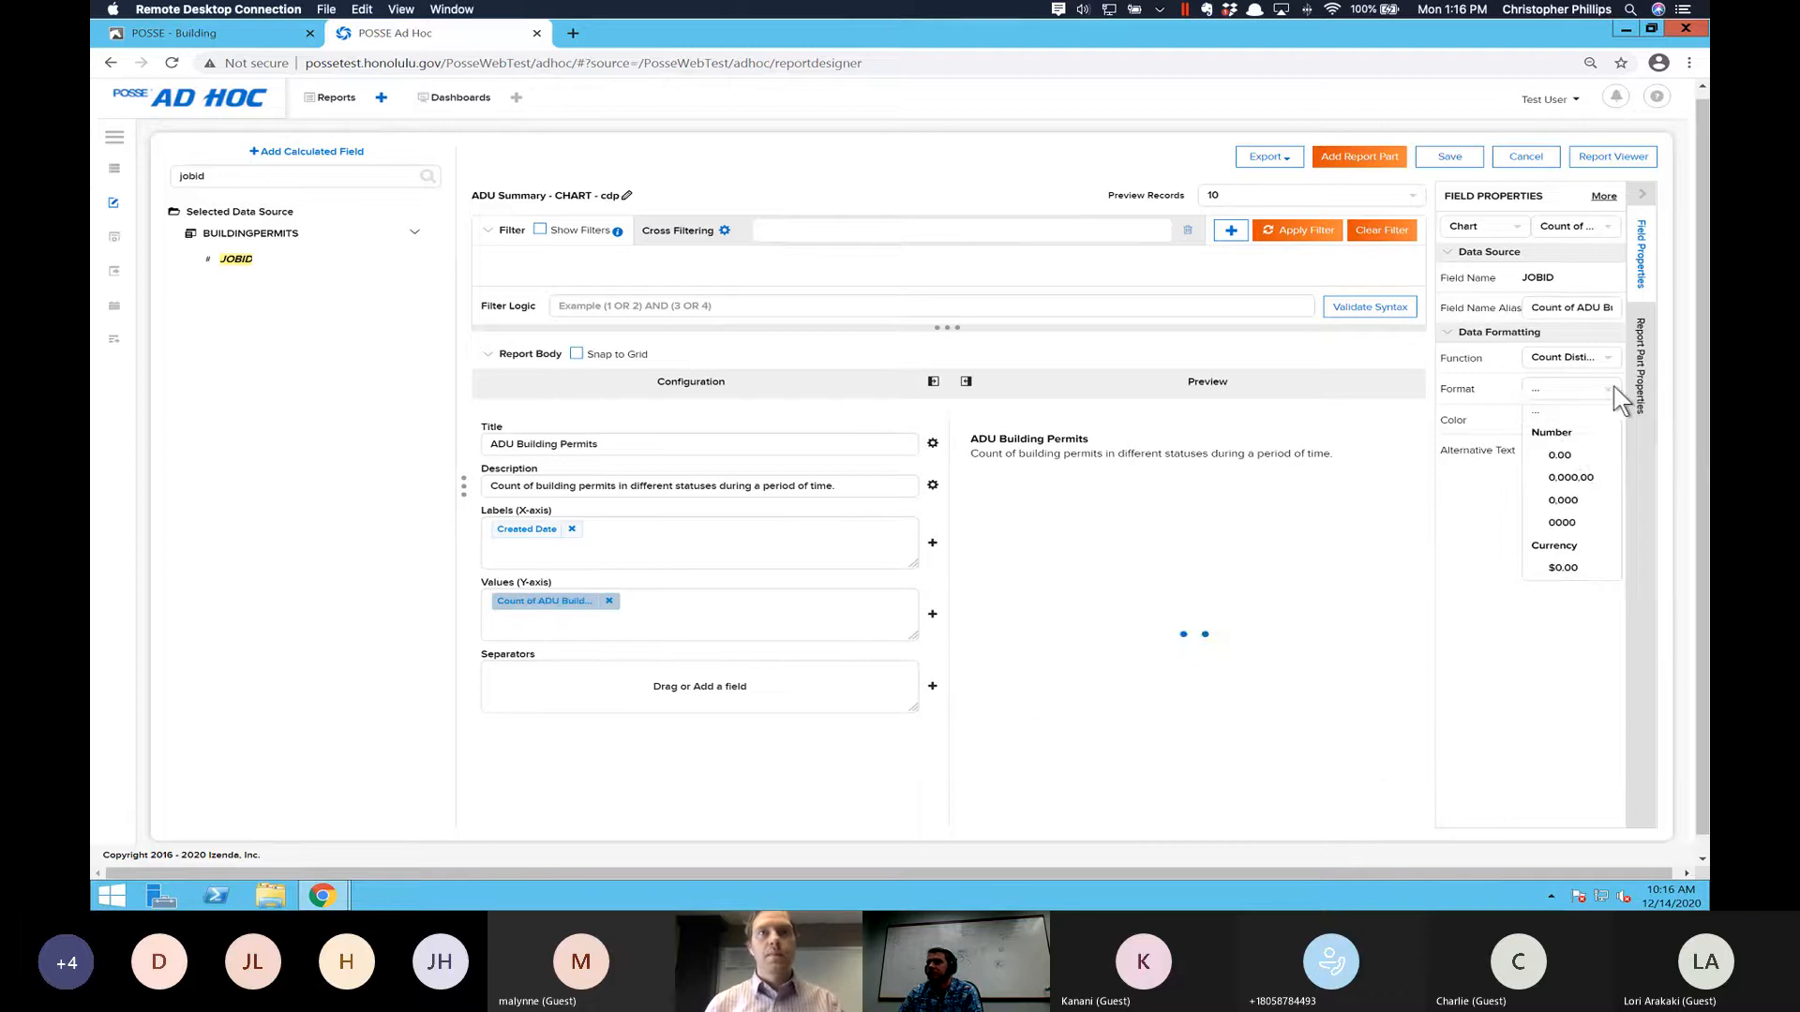
{"action": "left_click", "coordinate": [1571, 504]}
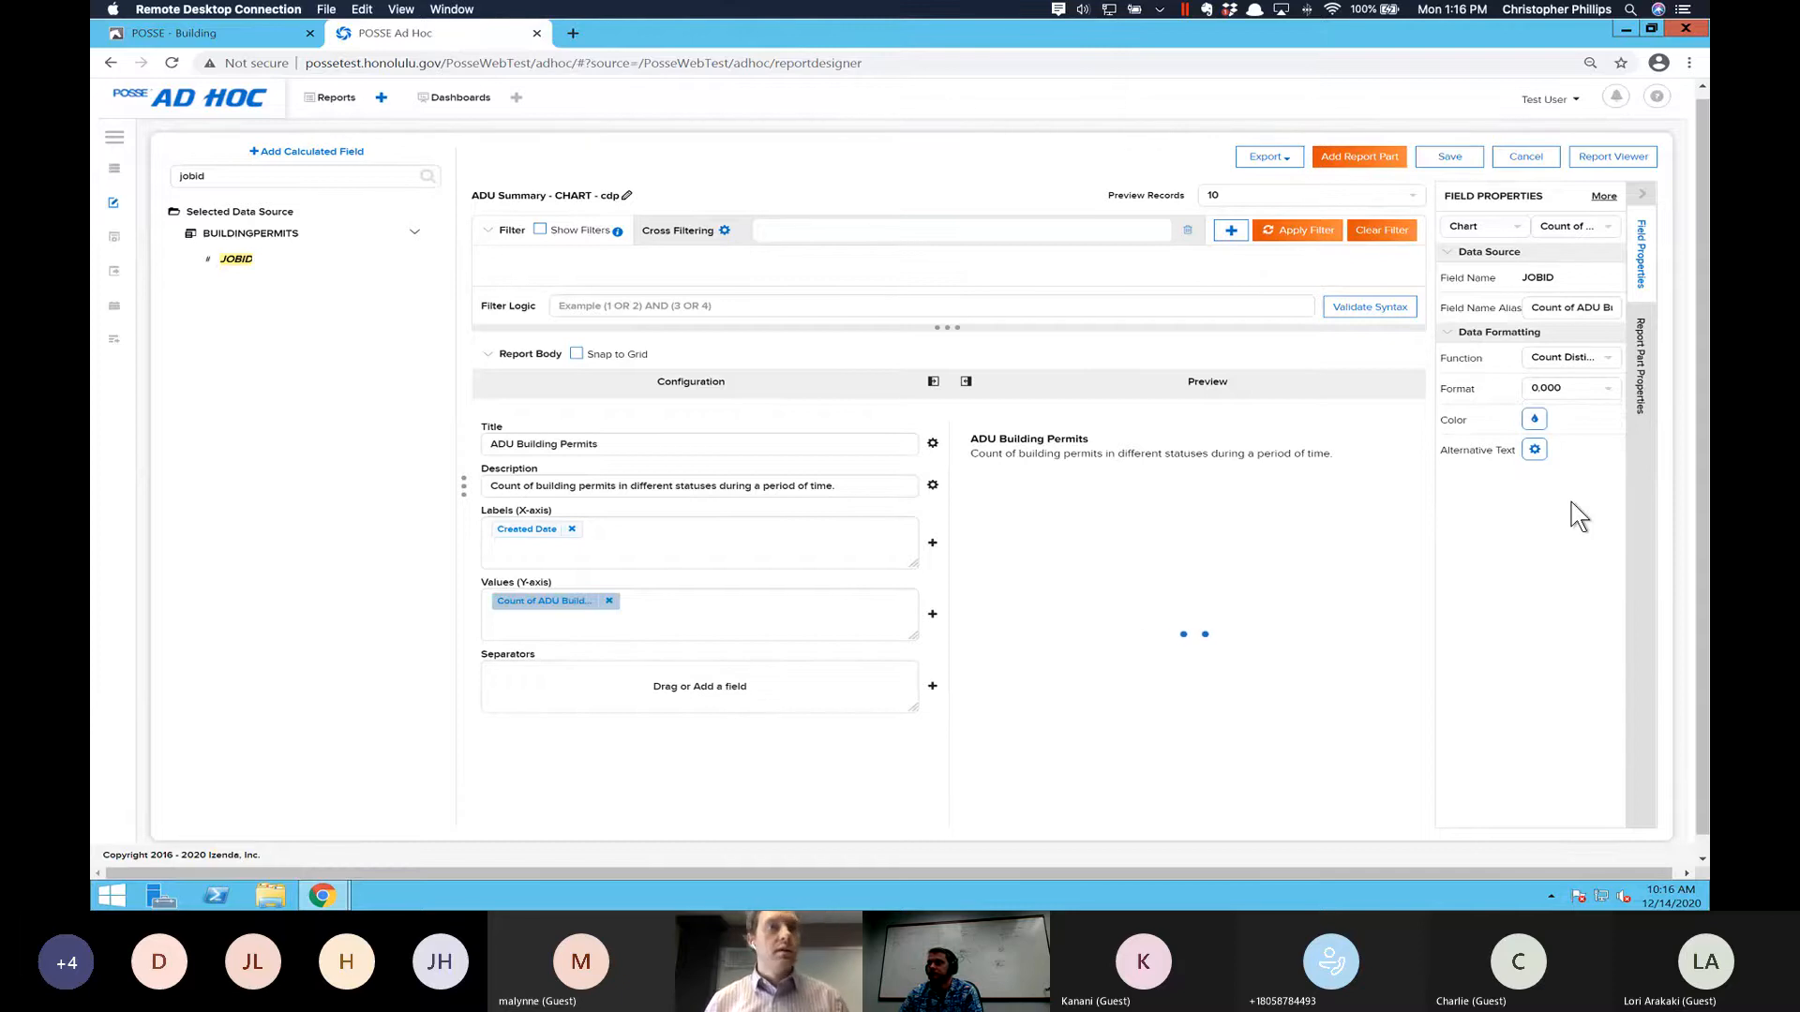
{"action": "left_click", "coordinate": [1534, 450]}
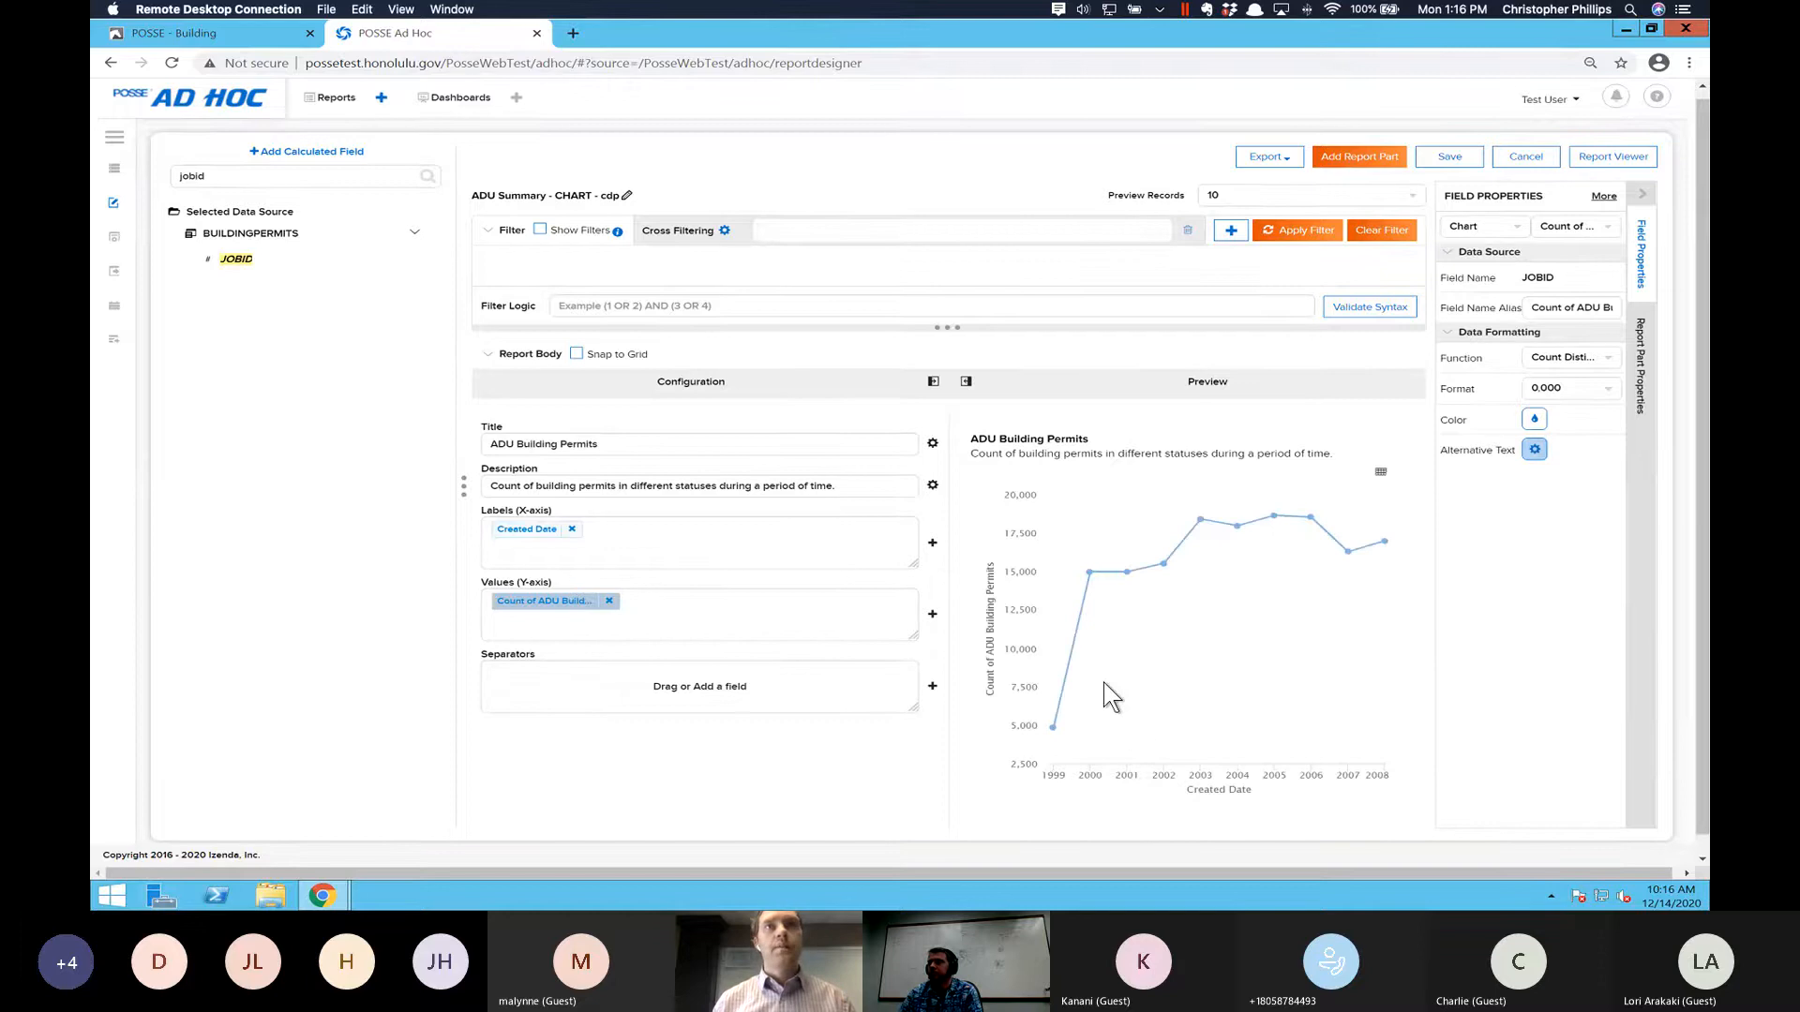
{"action": "mouse_move", "coordinate": [1104, 684]}
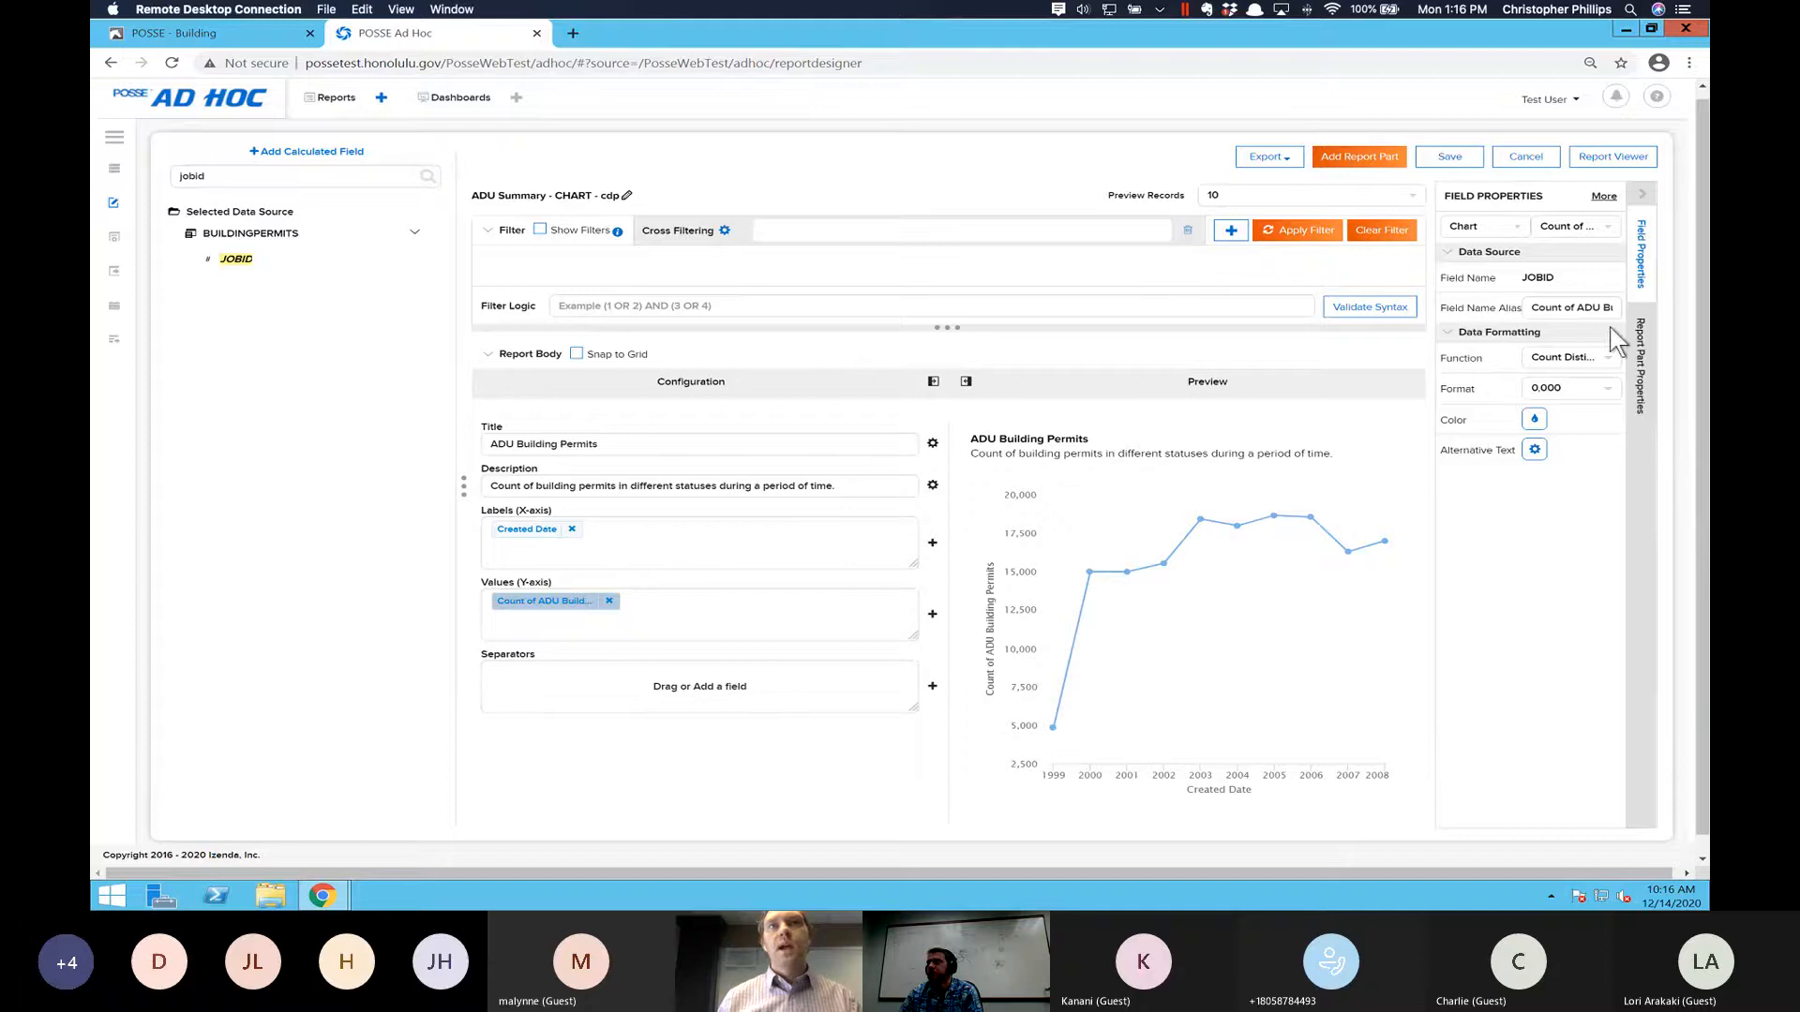
- Change the report part's chart type to Column
{"action": "left_click", "coordinate": [1641, 353]}
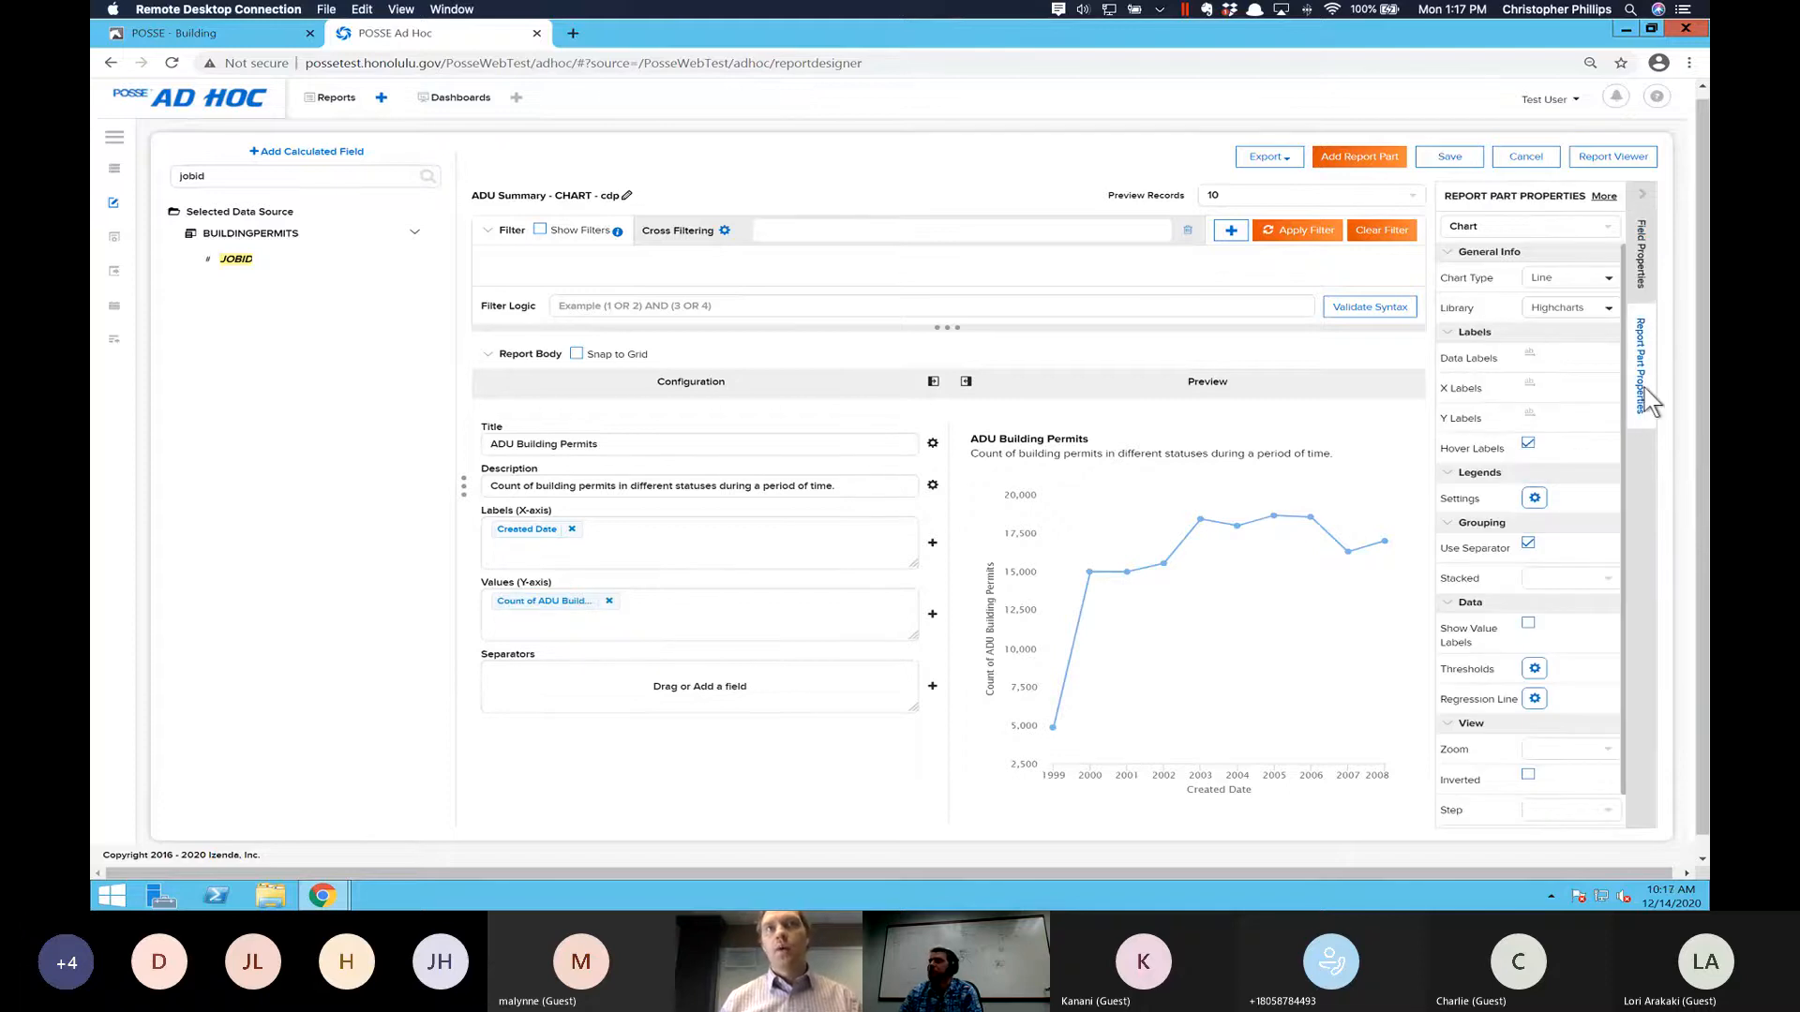
{"action": "left_click", "coordinate": [1572, 281]}
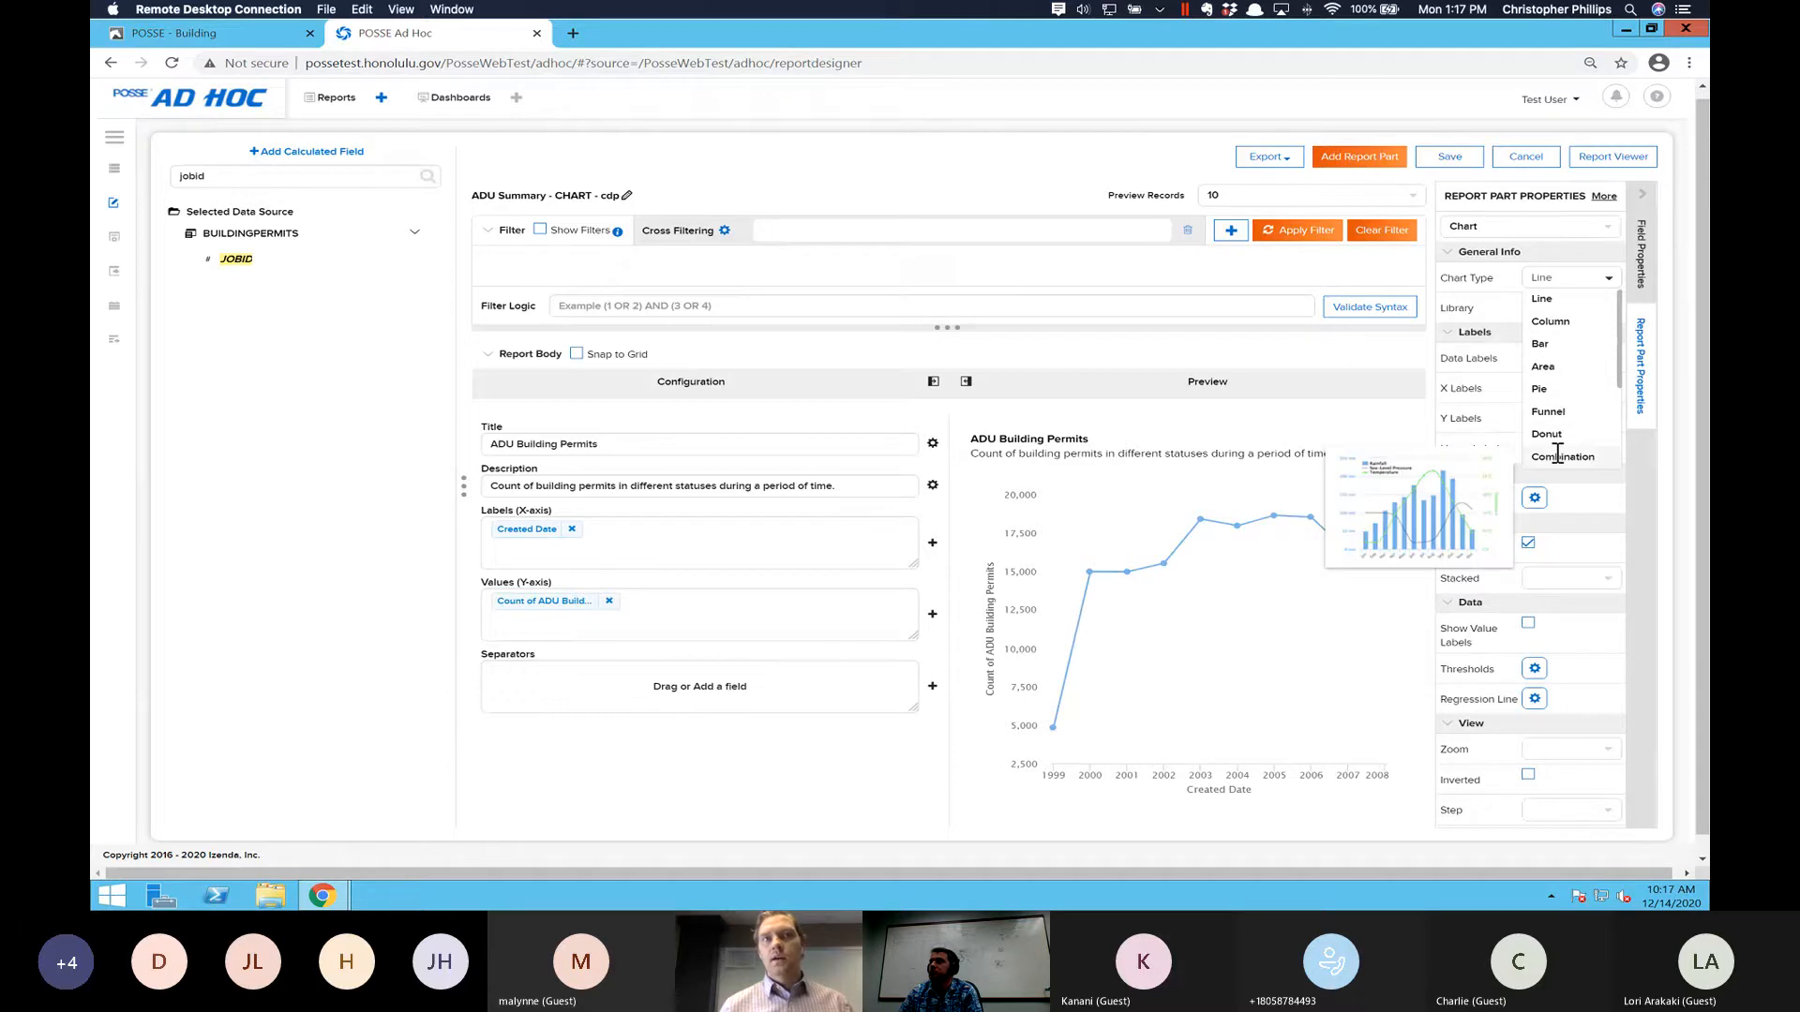
{"action": "left_click", "coordinate": [1554, 323]}
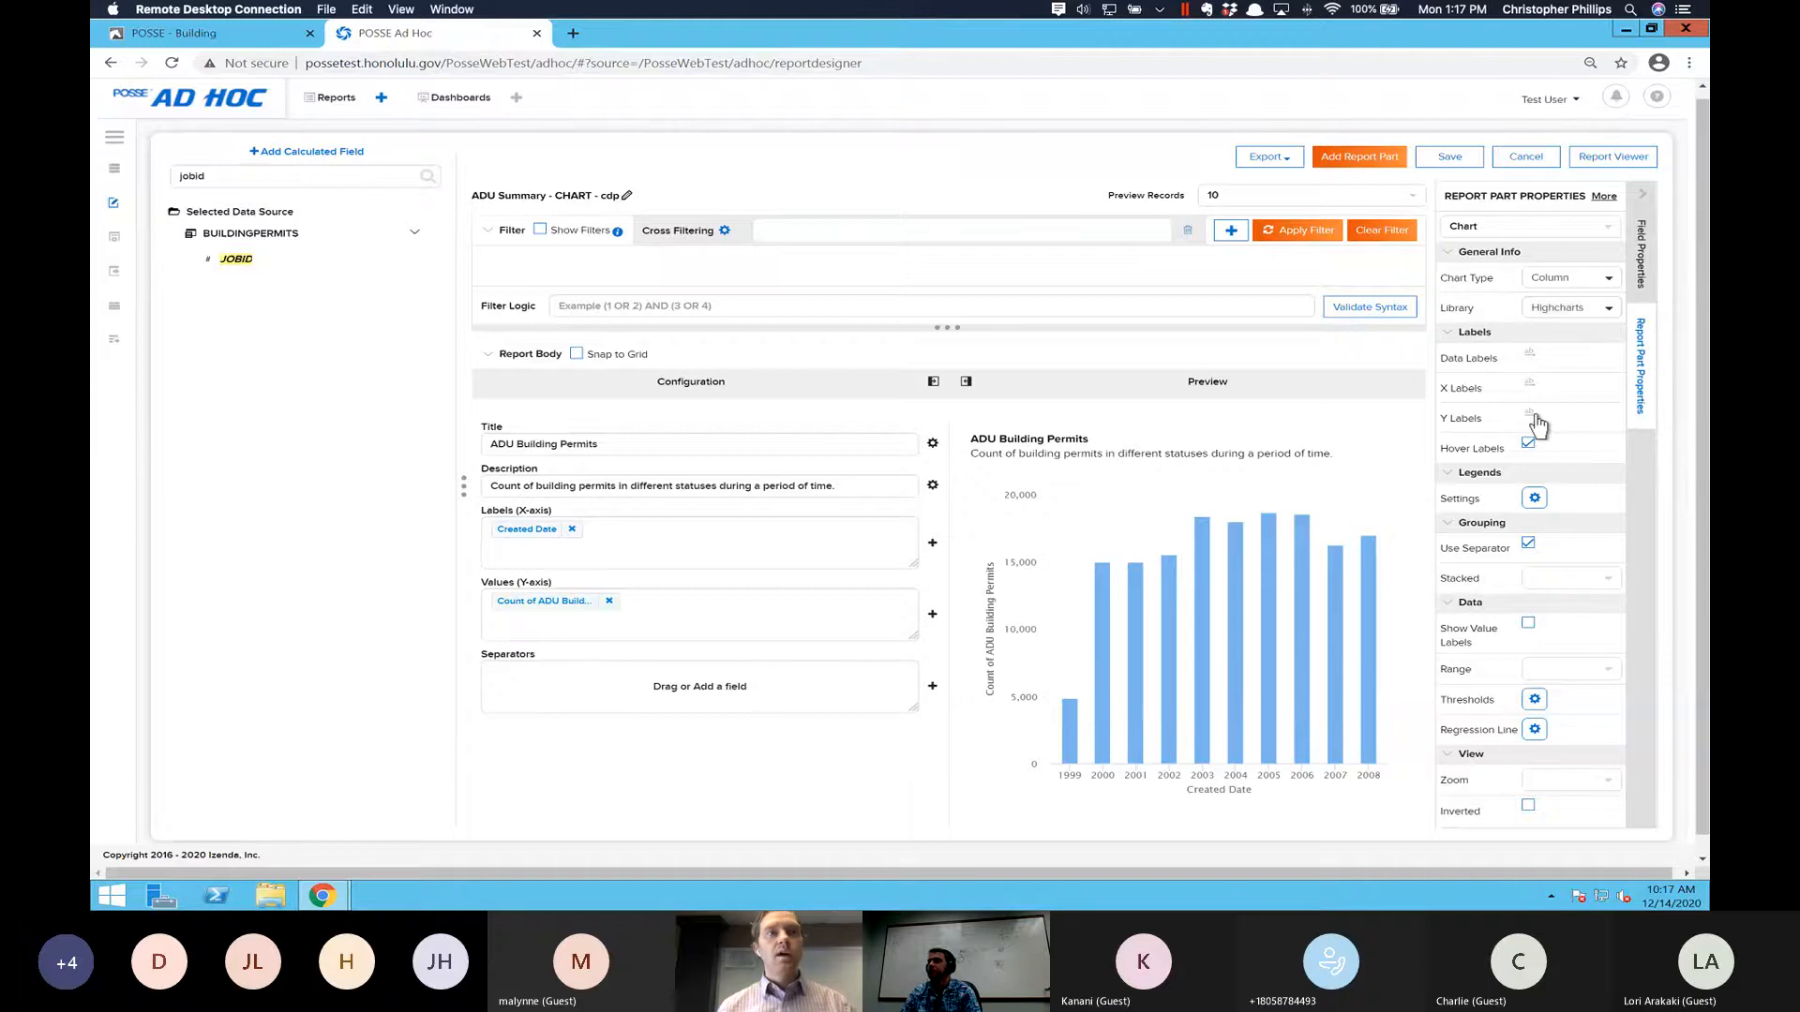
- Angle the chart's X labels counterclockwise and turn on value labels for the columns
{"action": "scroll", "coordinate": [1511, 426], "scroll_direction": "down", "scroll_amount": 1}
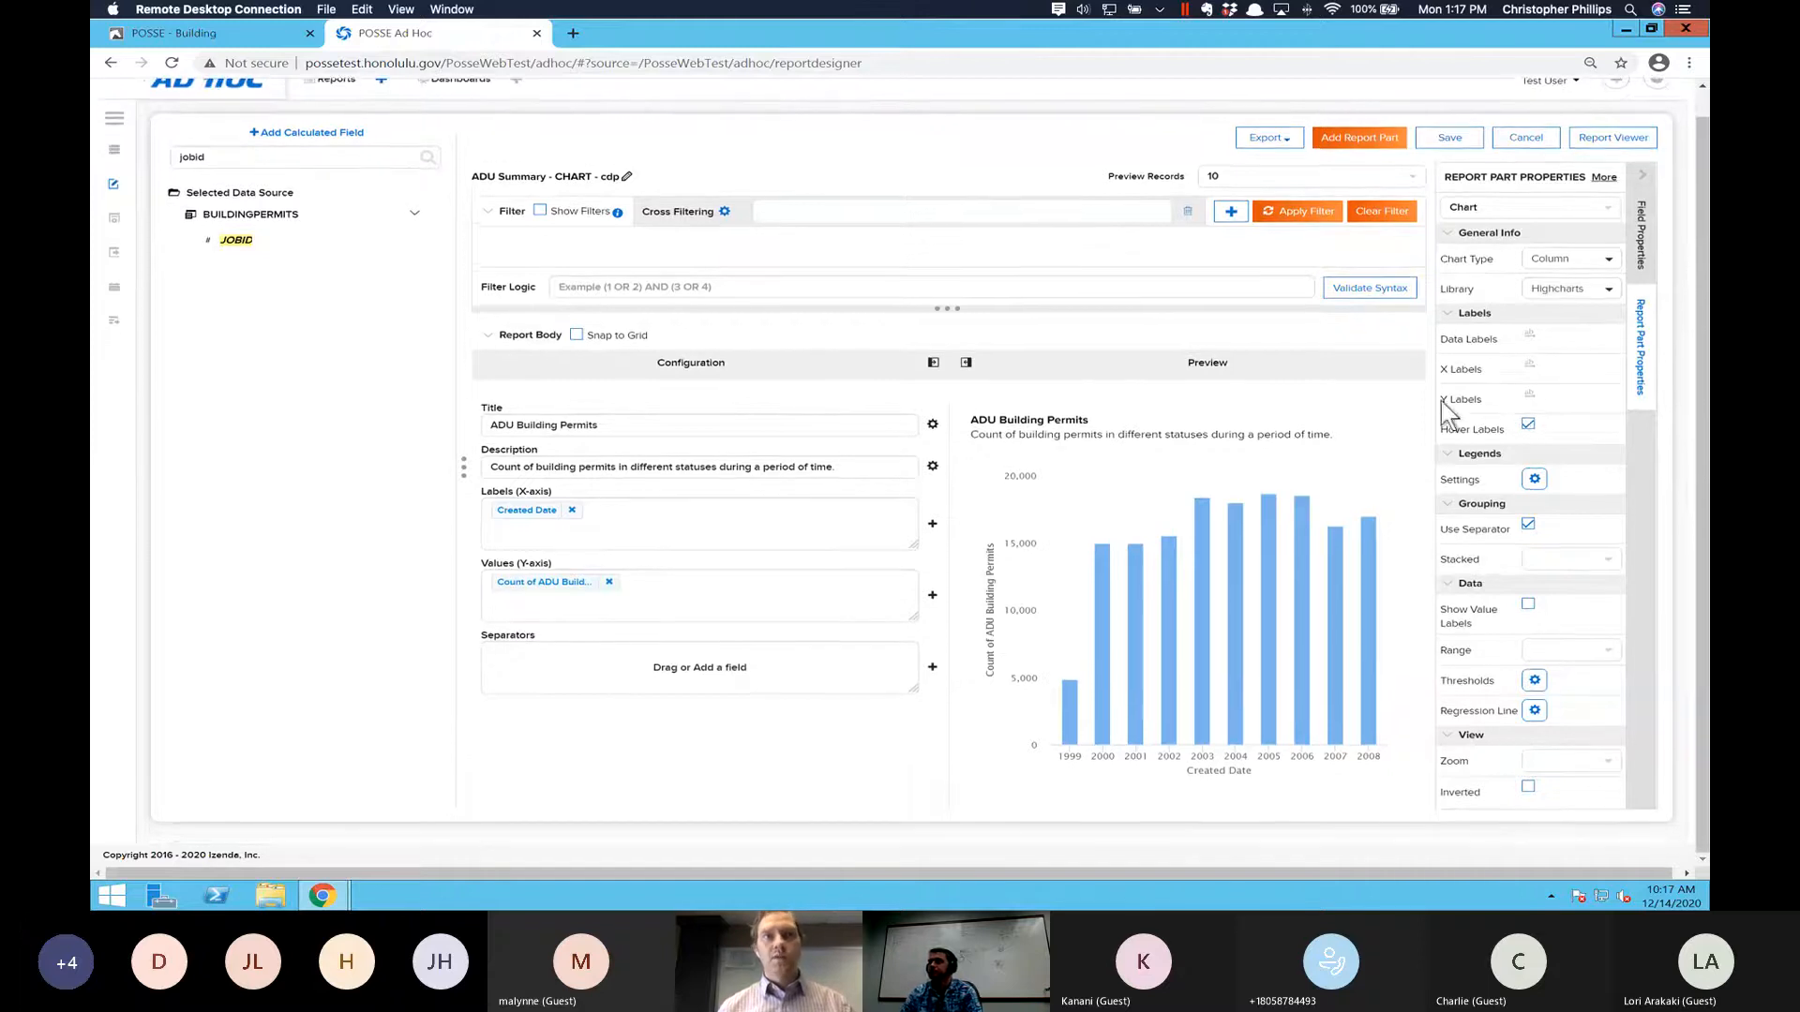
{"action": "left_click", "coordinate": [1527, 368]}
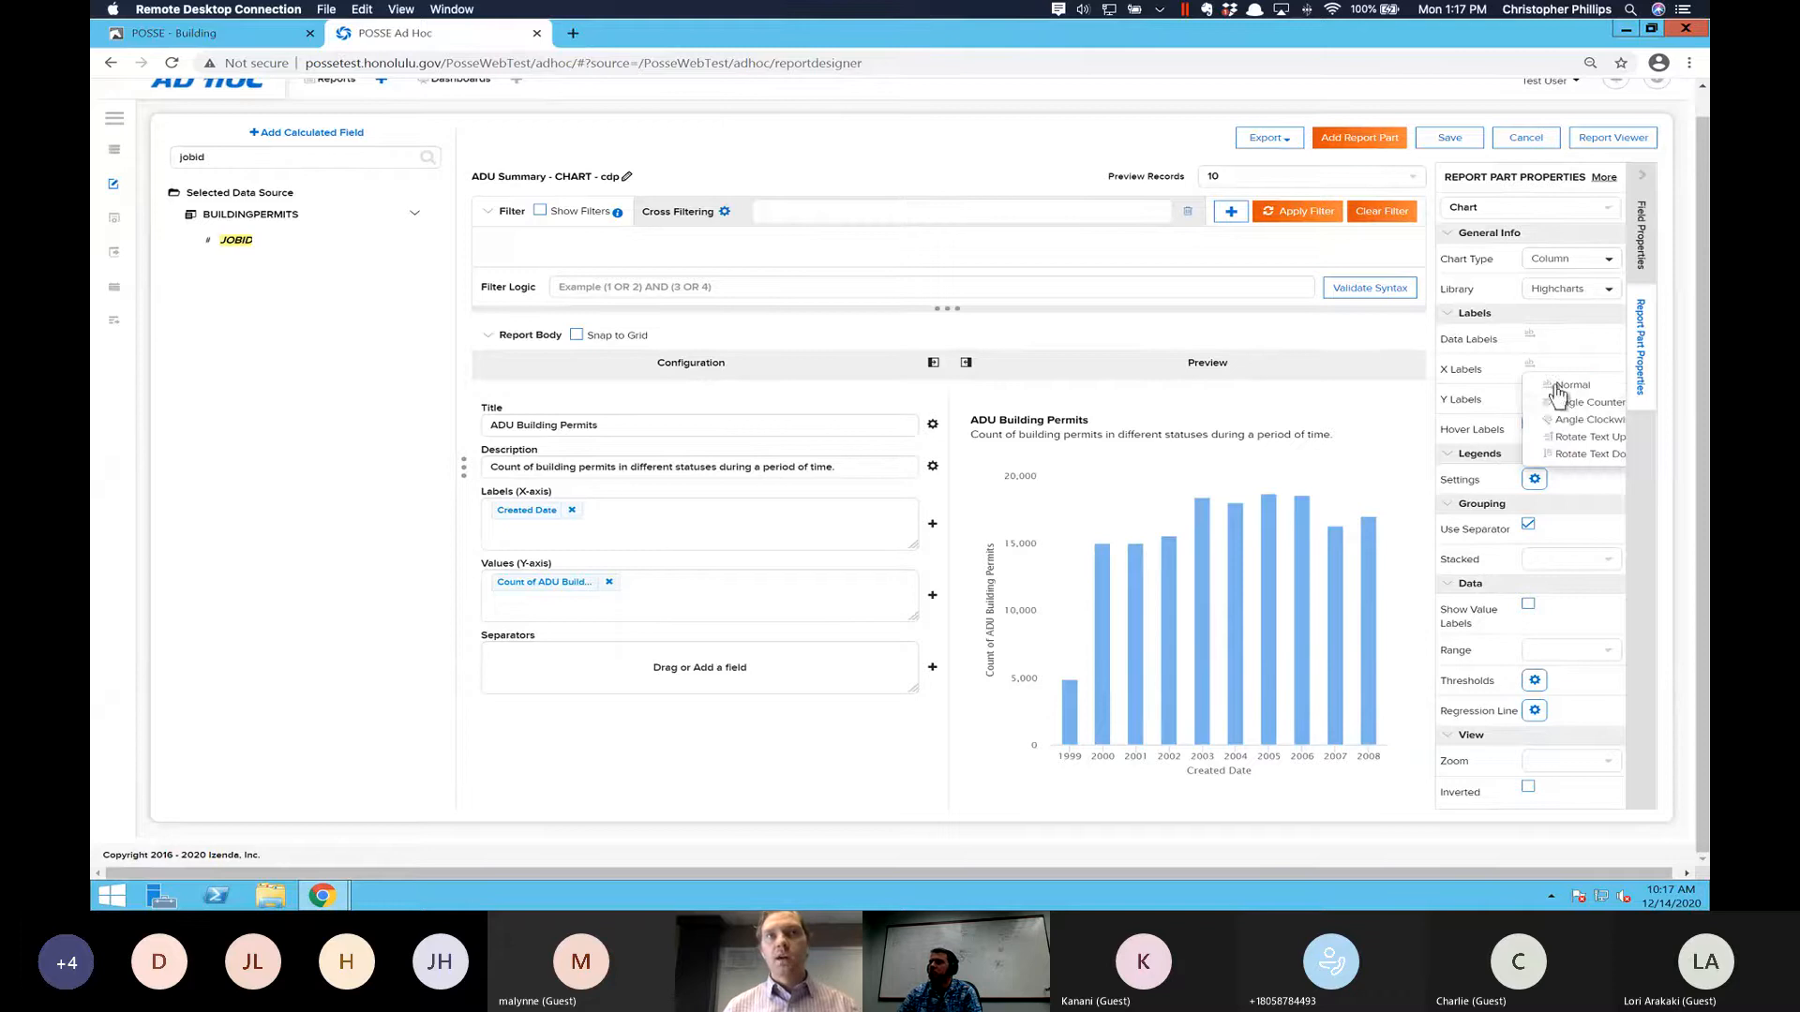
{"action": "left_click", "coordinate": [1568, 405]}
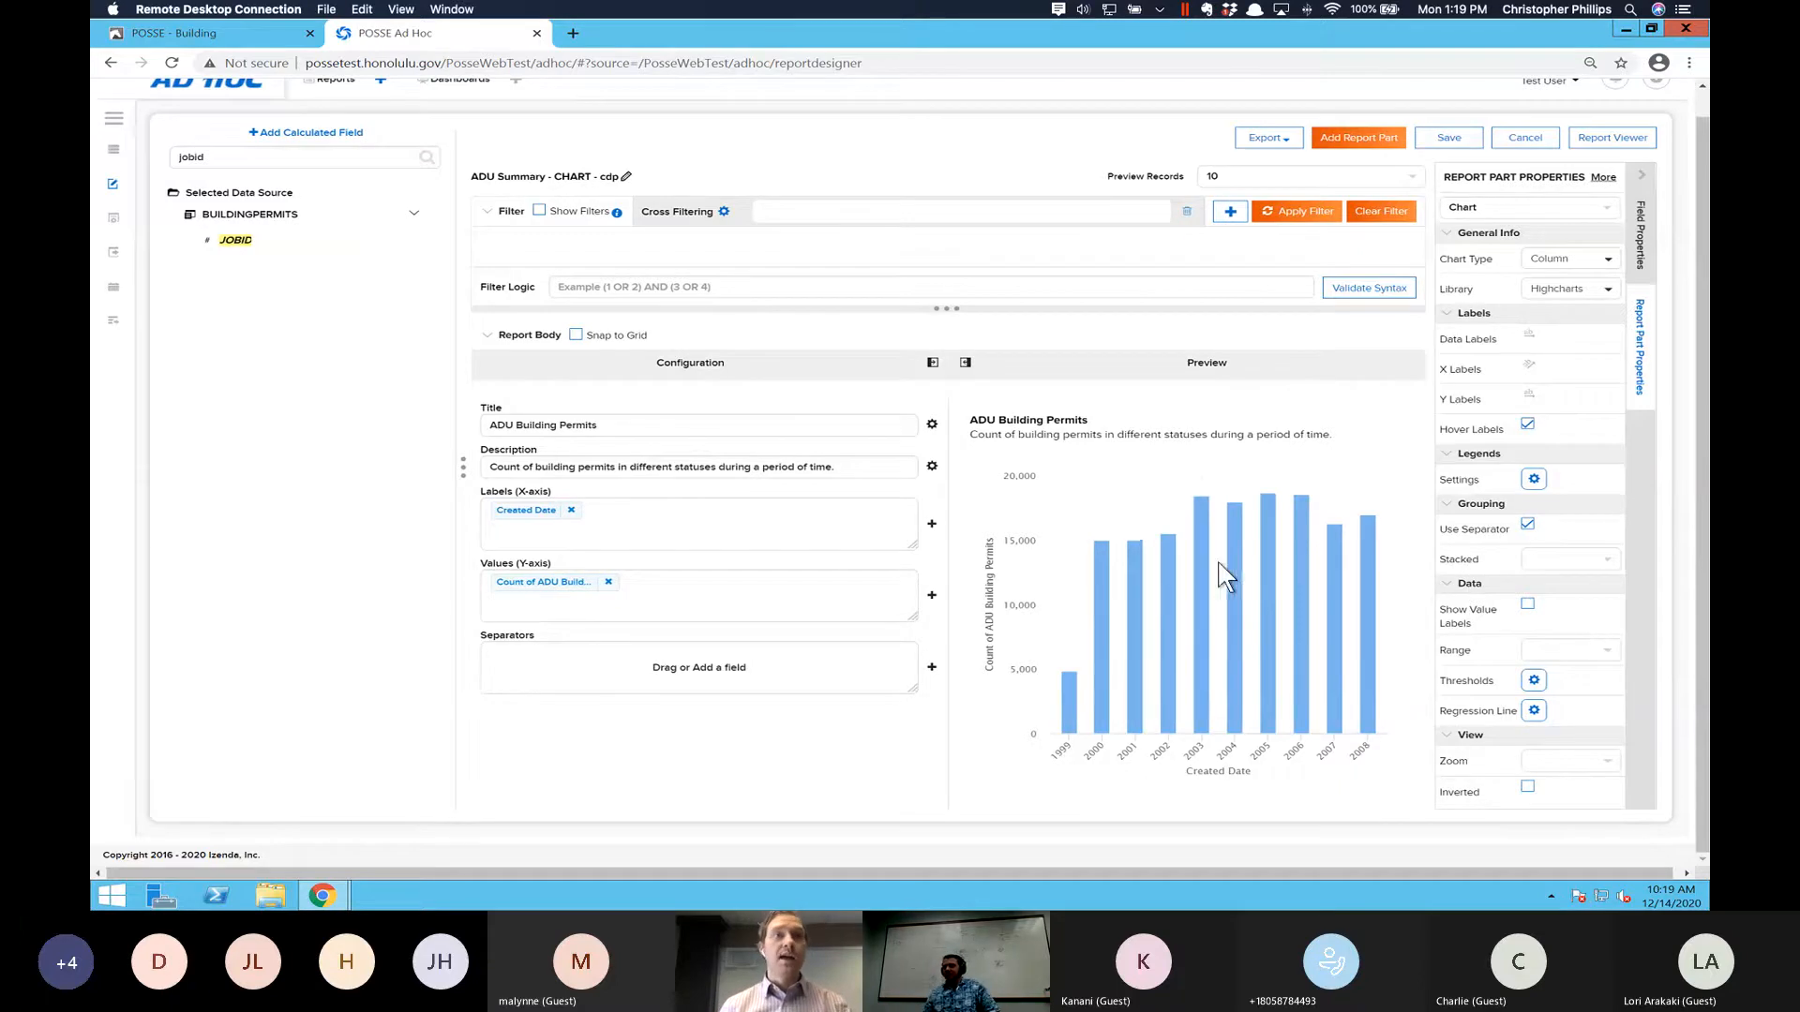
{"action": "mouse_move", "coordinate": [1218, 566]}
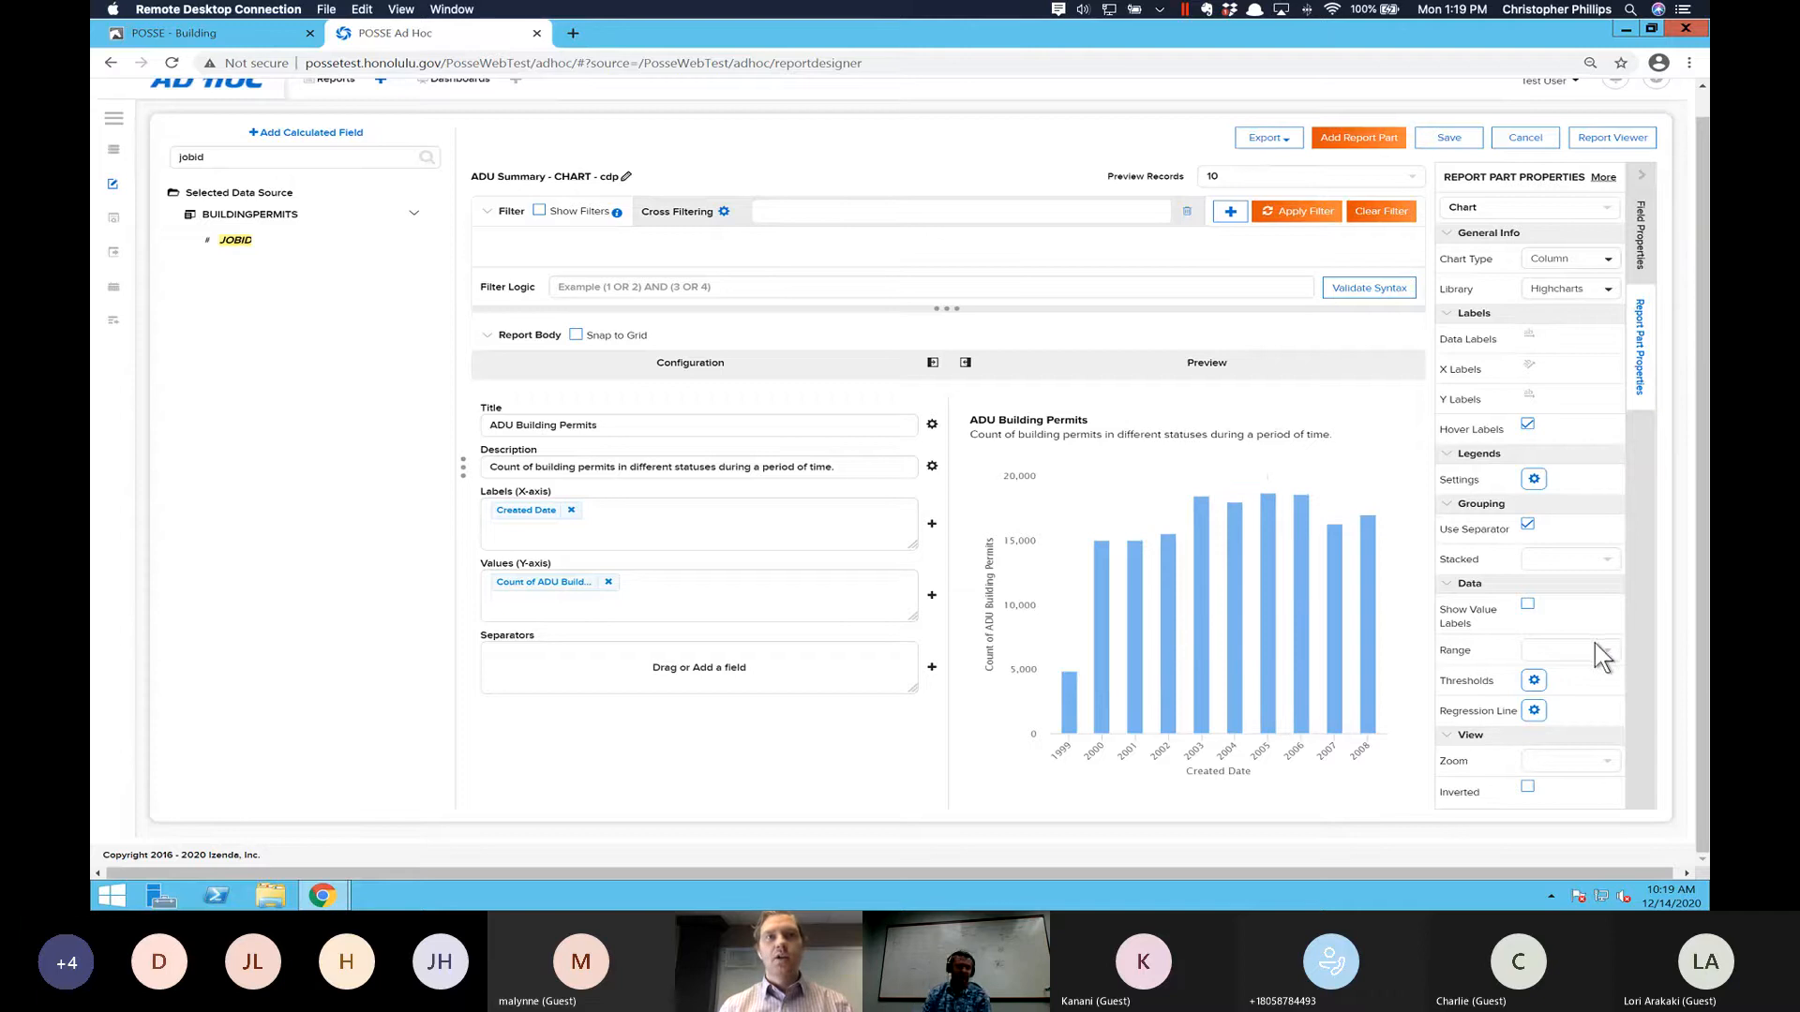
{"action": "left_click", "coordinate": [1527, 605]}
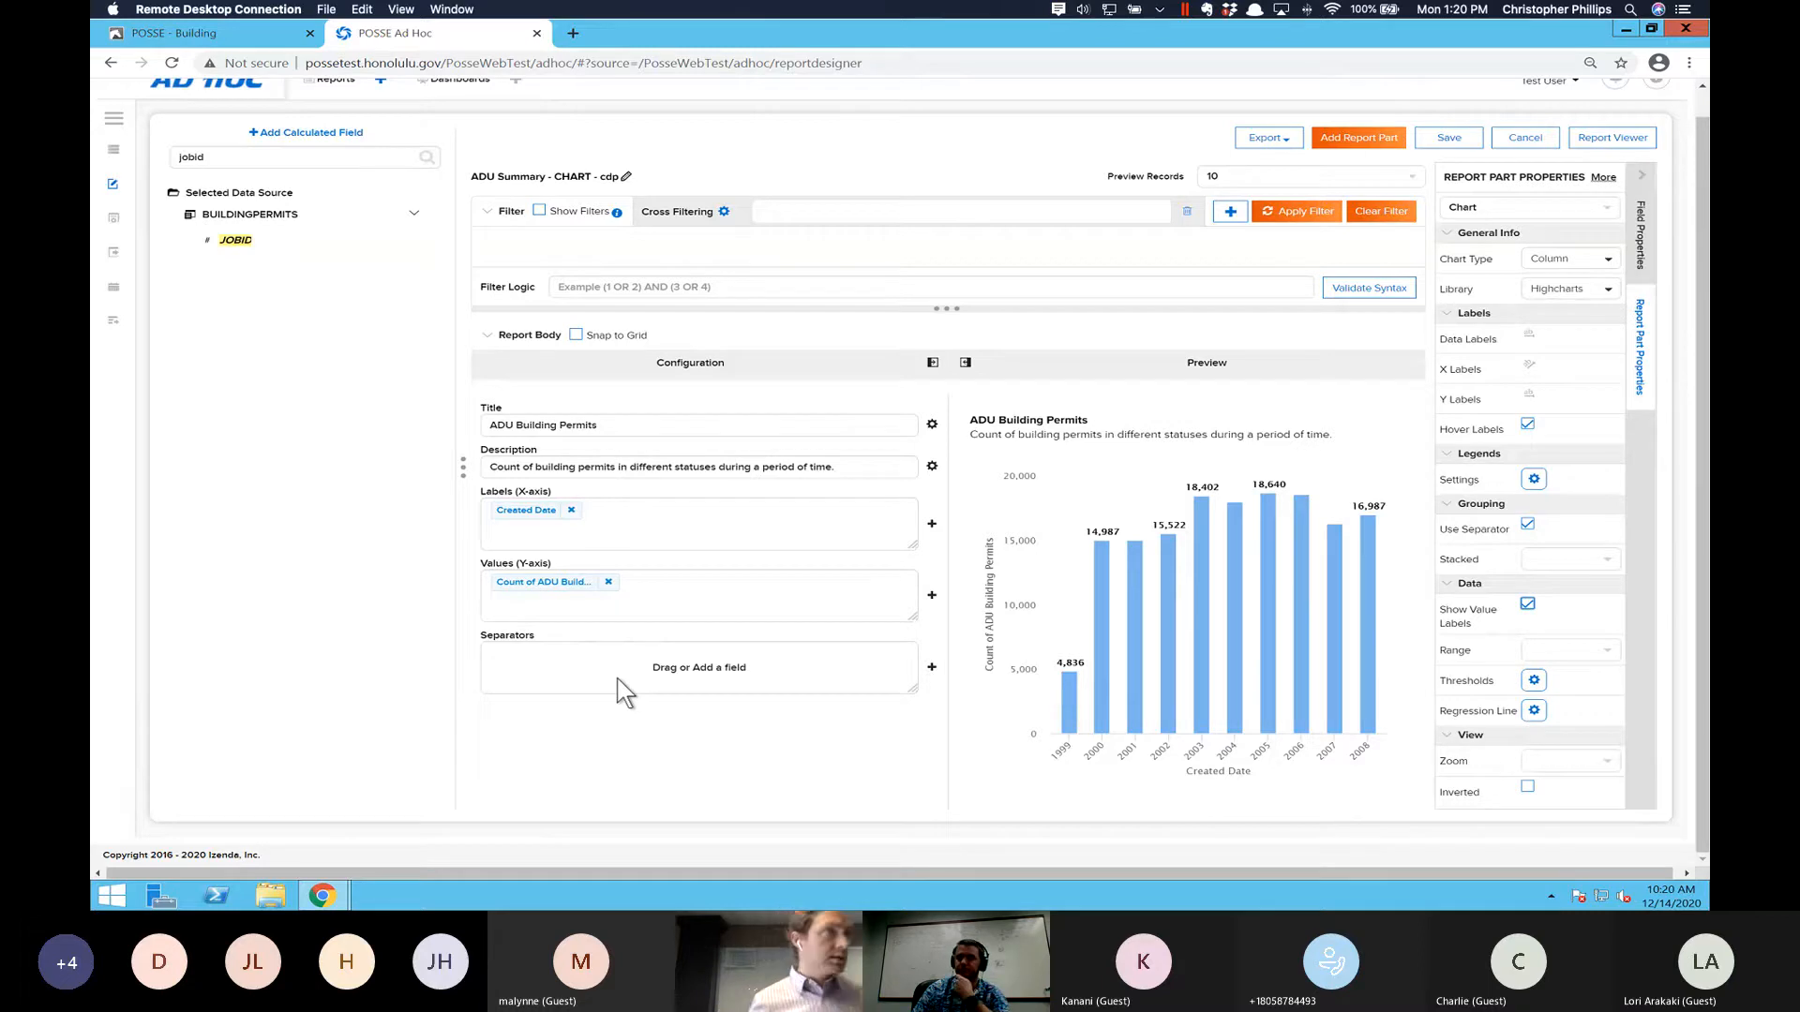
- Find the CREATEDDATE field by searching for "created" and add it as a report filter
{"action": "key", "text": "ctrl+a"}
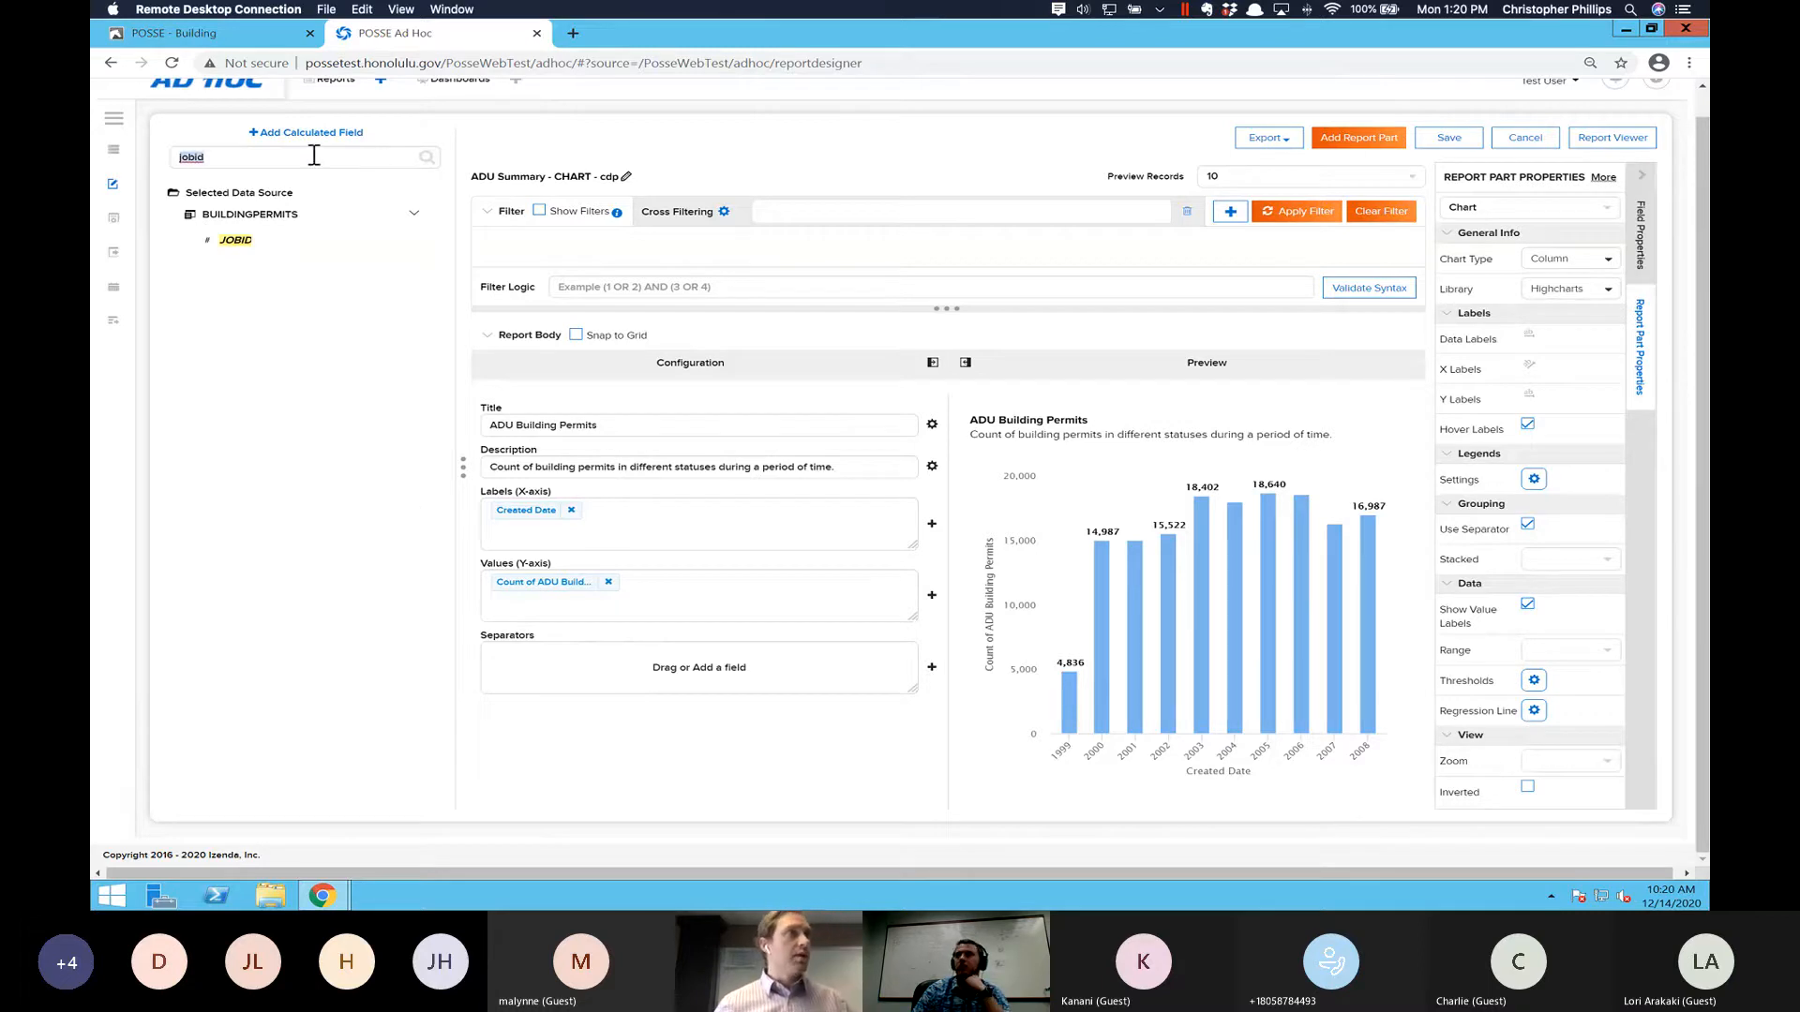
{"action": "key", "text": "BackSpace"}
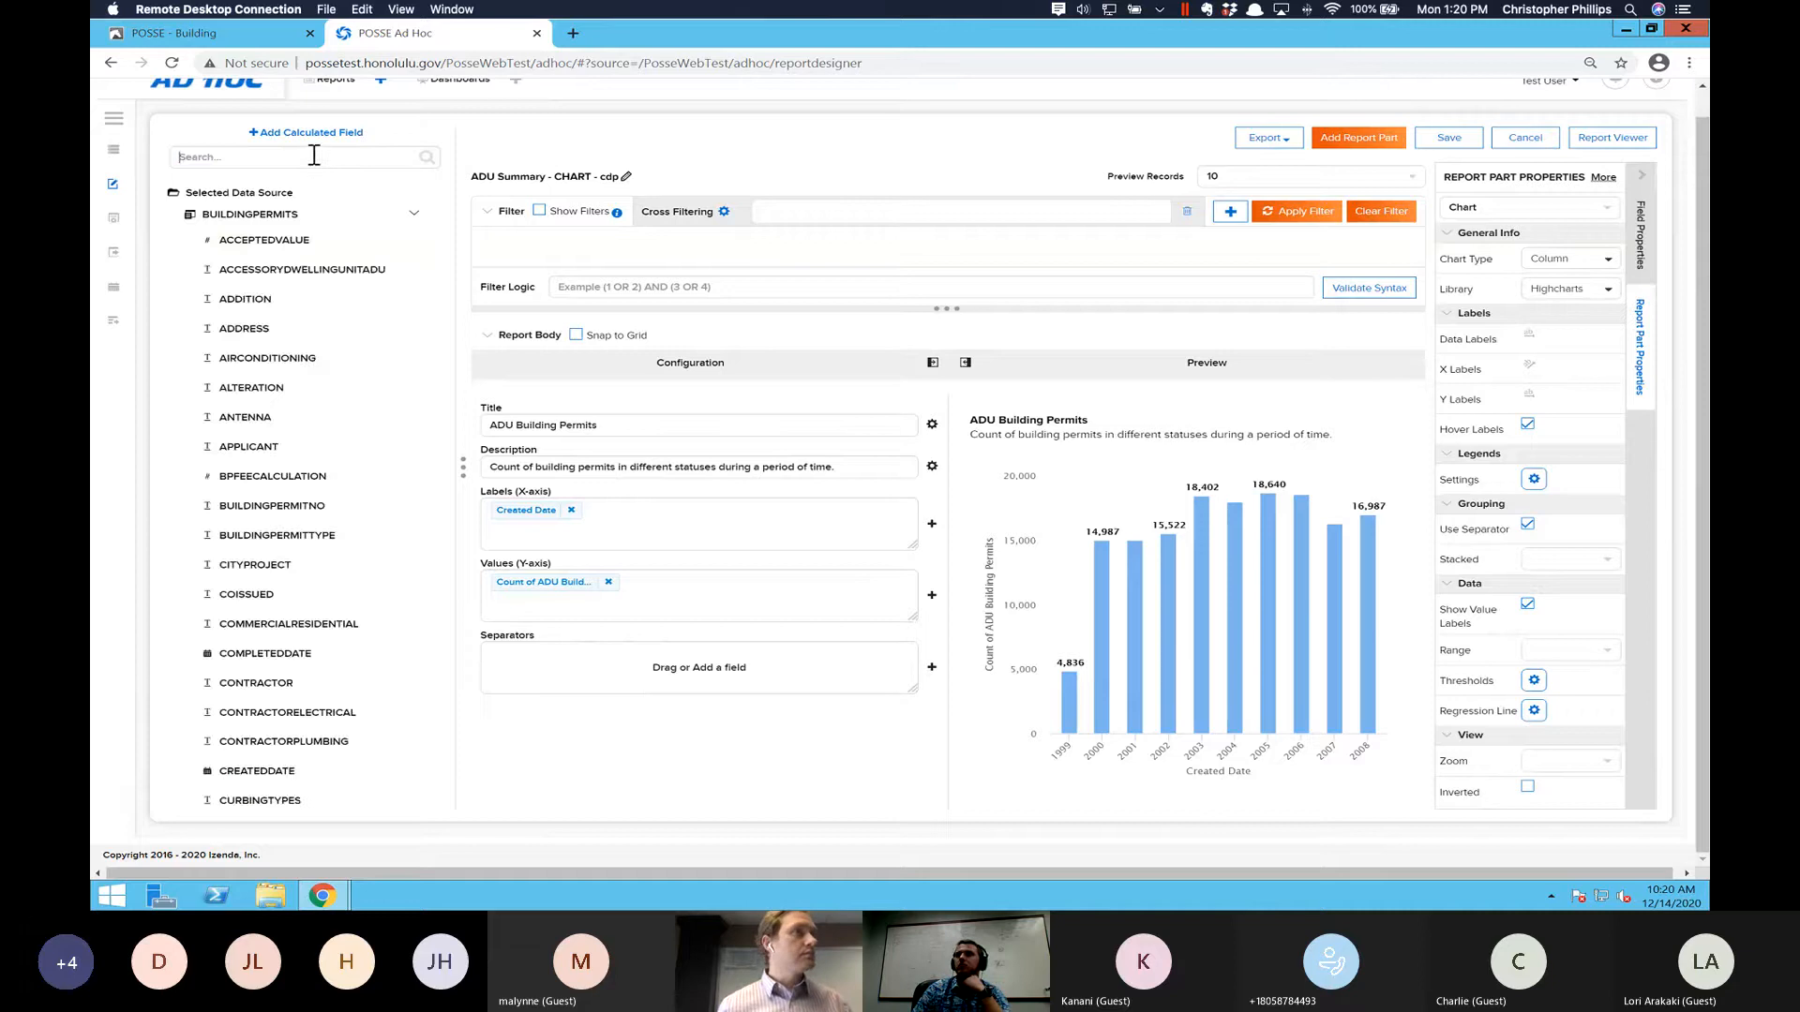
{"action": "type", "text": "created"}
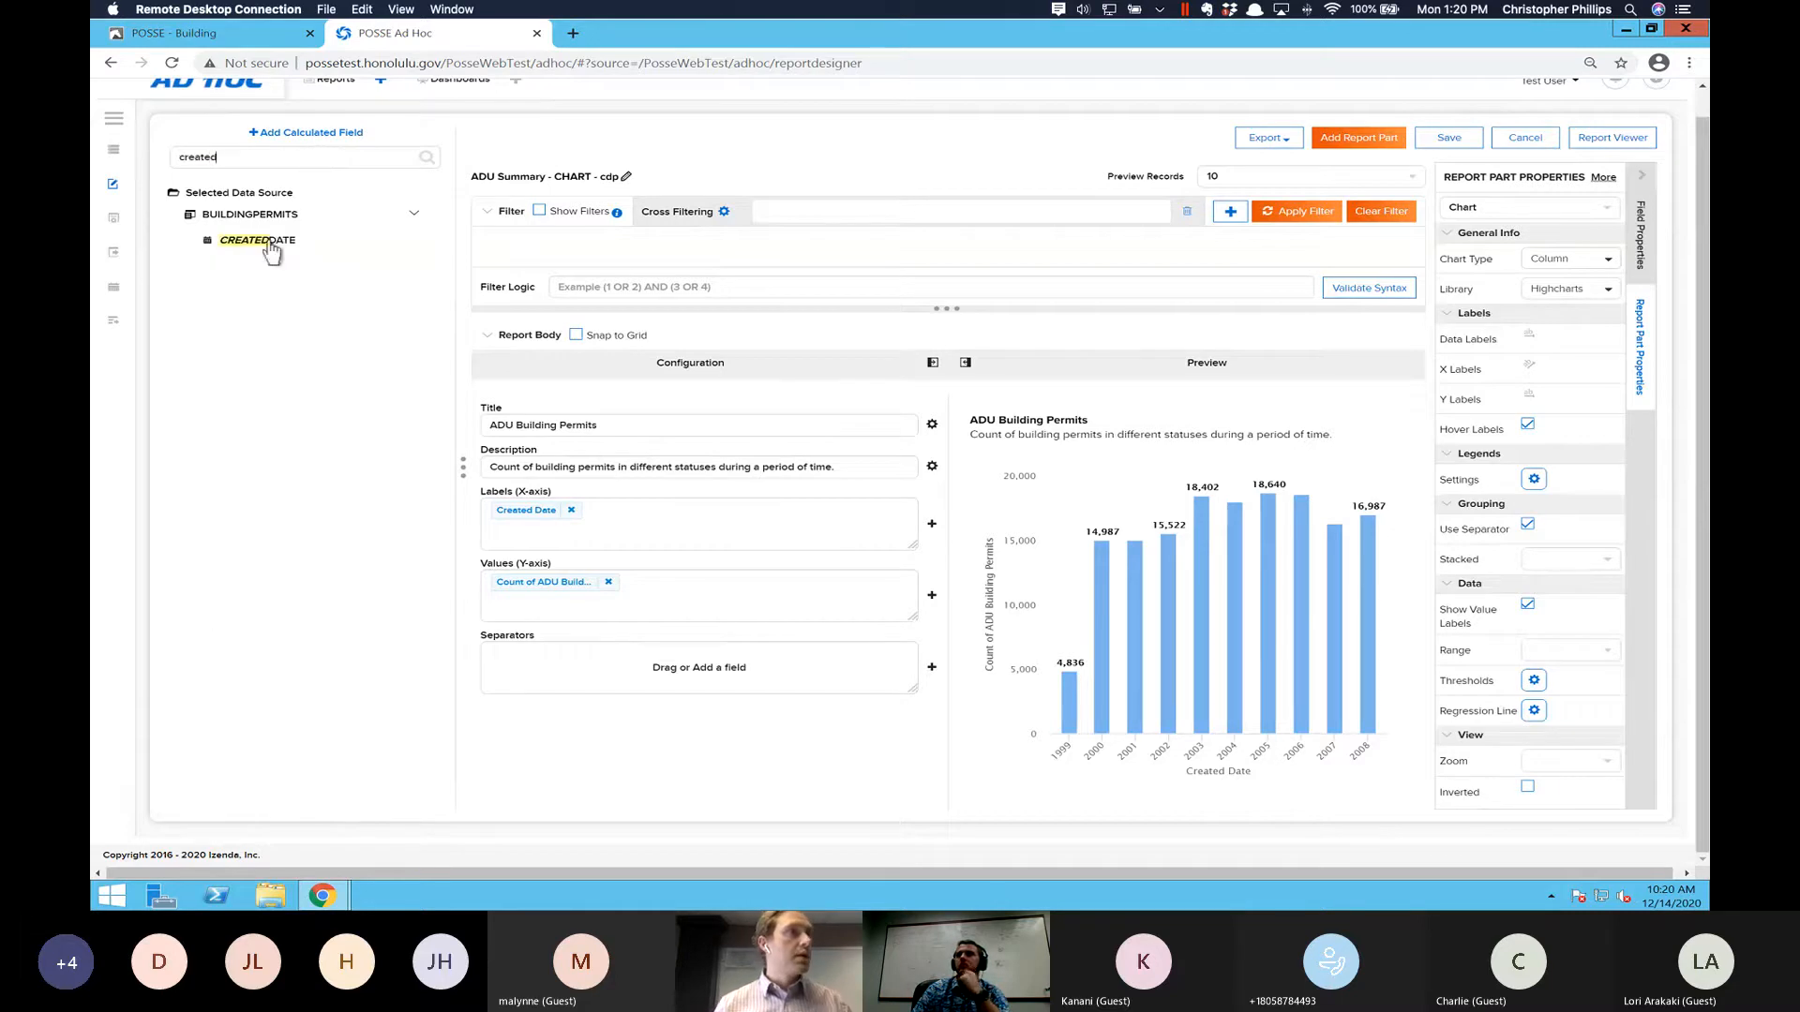
{"action": "left_click_drag", "start_coordinate": [272, 246], "coordinate": [598, 248]}
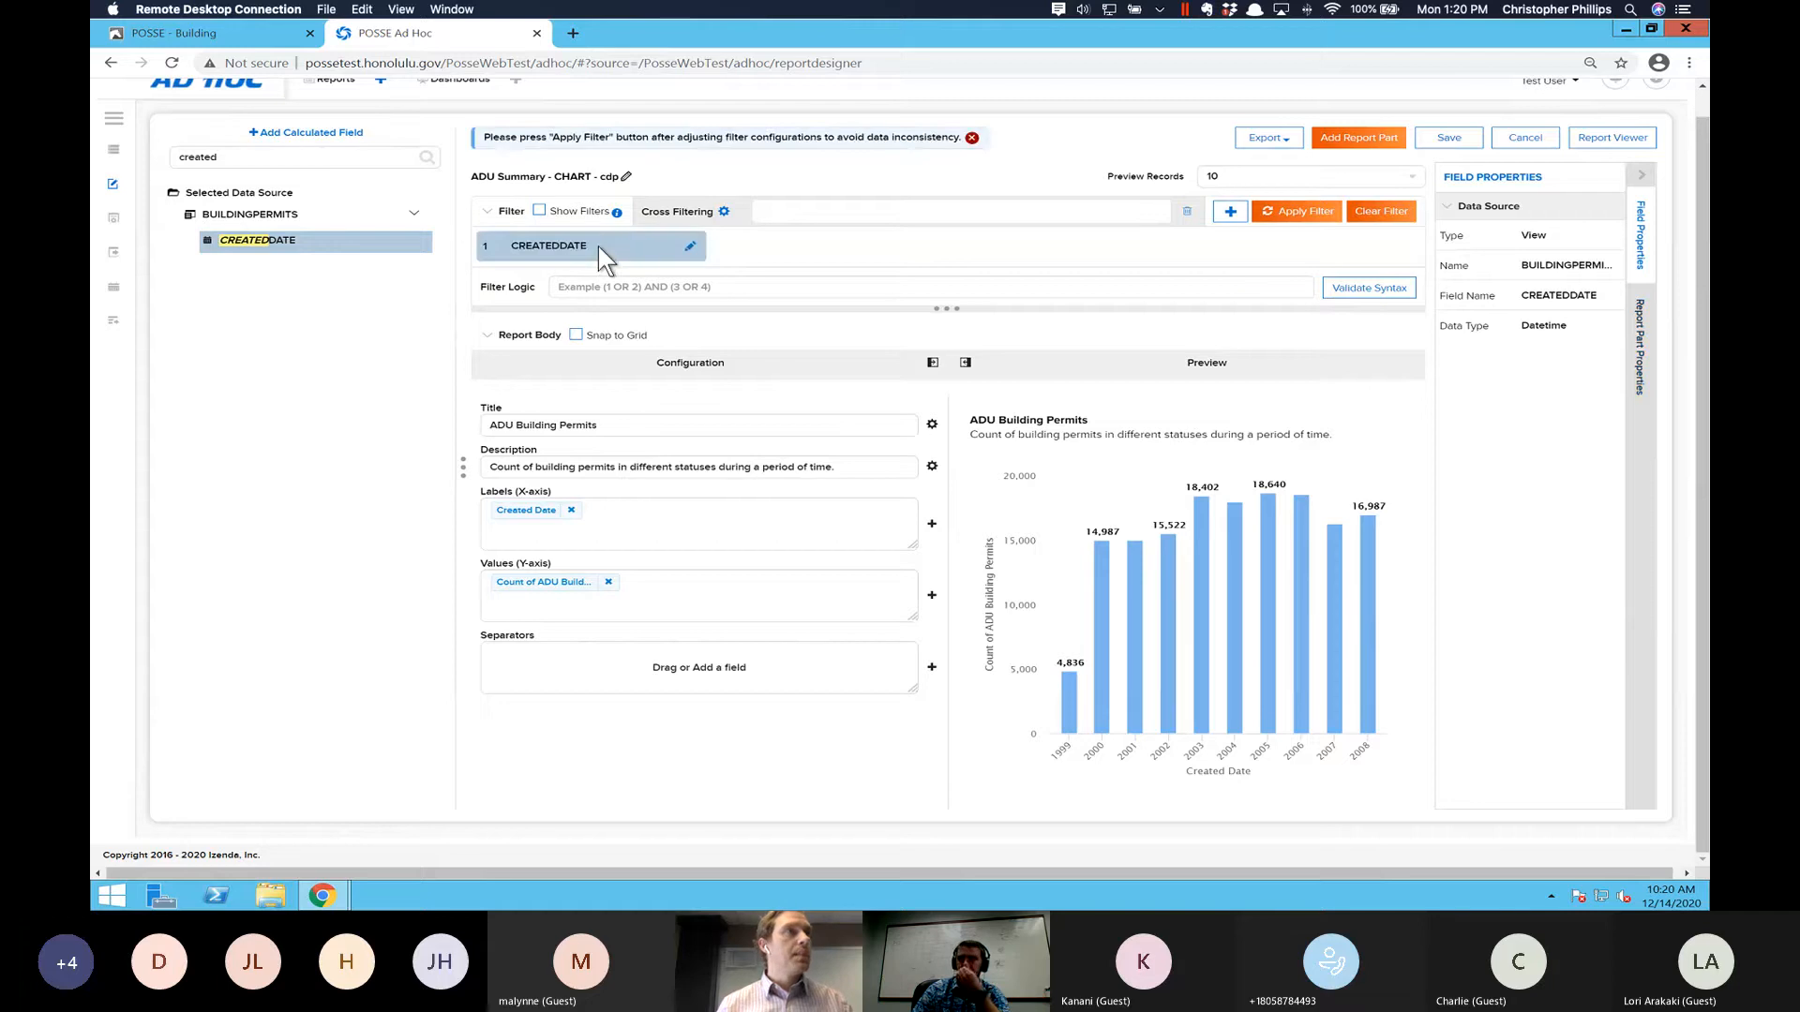
- Find ACCESSORYDWELLINGUNITADU by searching for "adu", add it as a filter, and place it ahead of the CREATEDDATE filter
{"action": "double_click", "coordinate": [243, 157]}
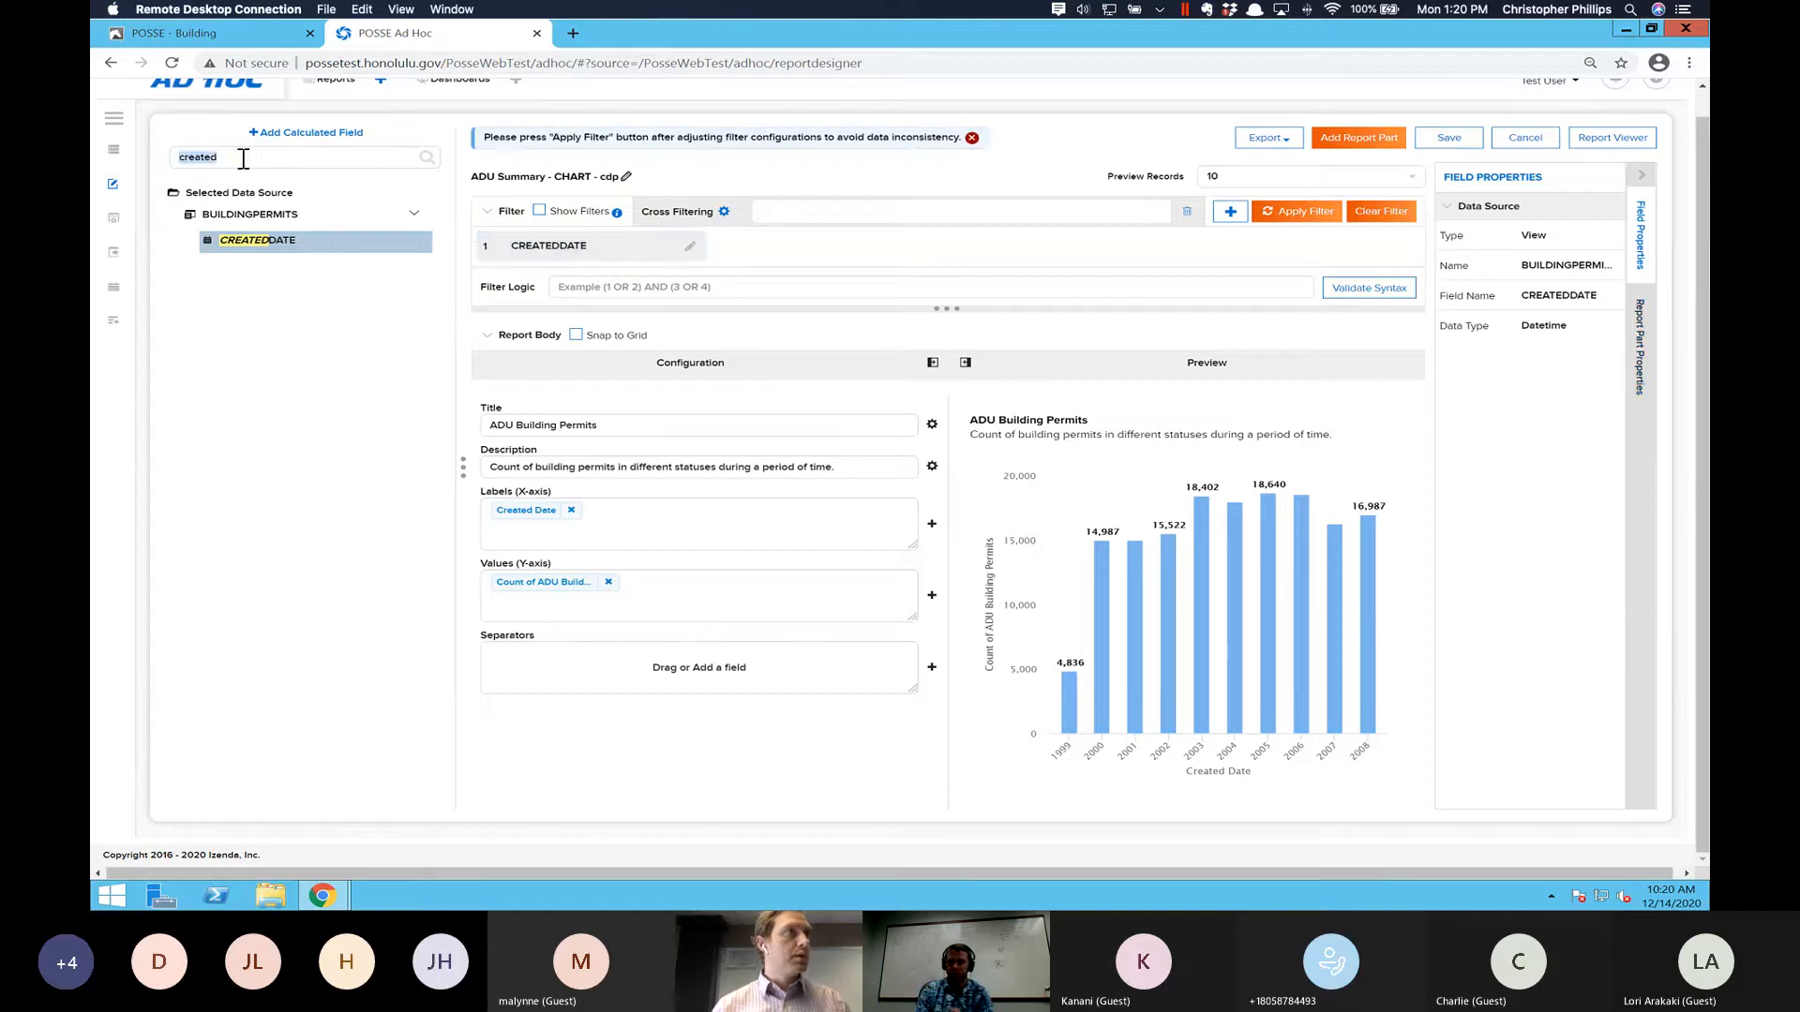
{"action": "type", "text": "adu"}
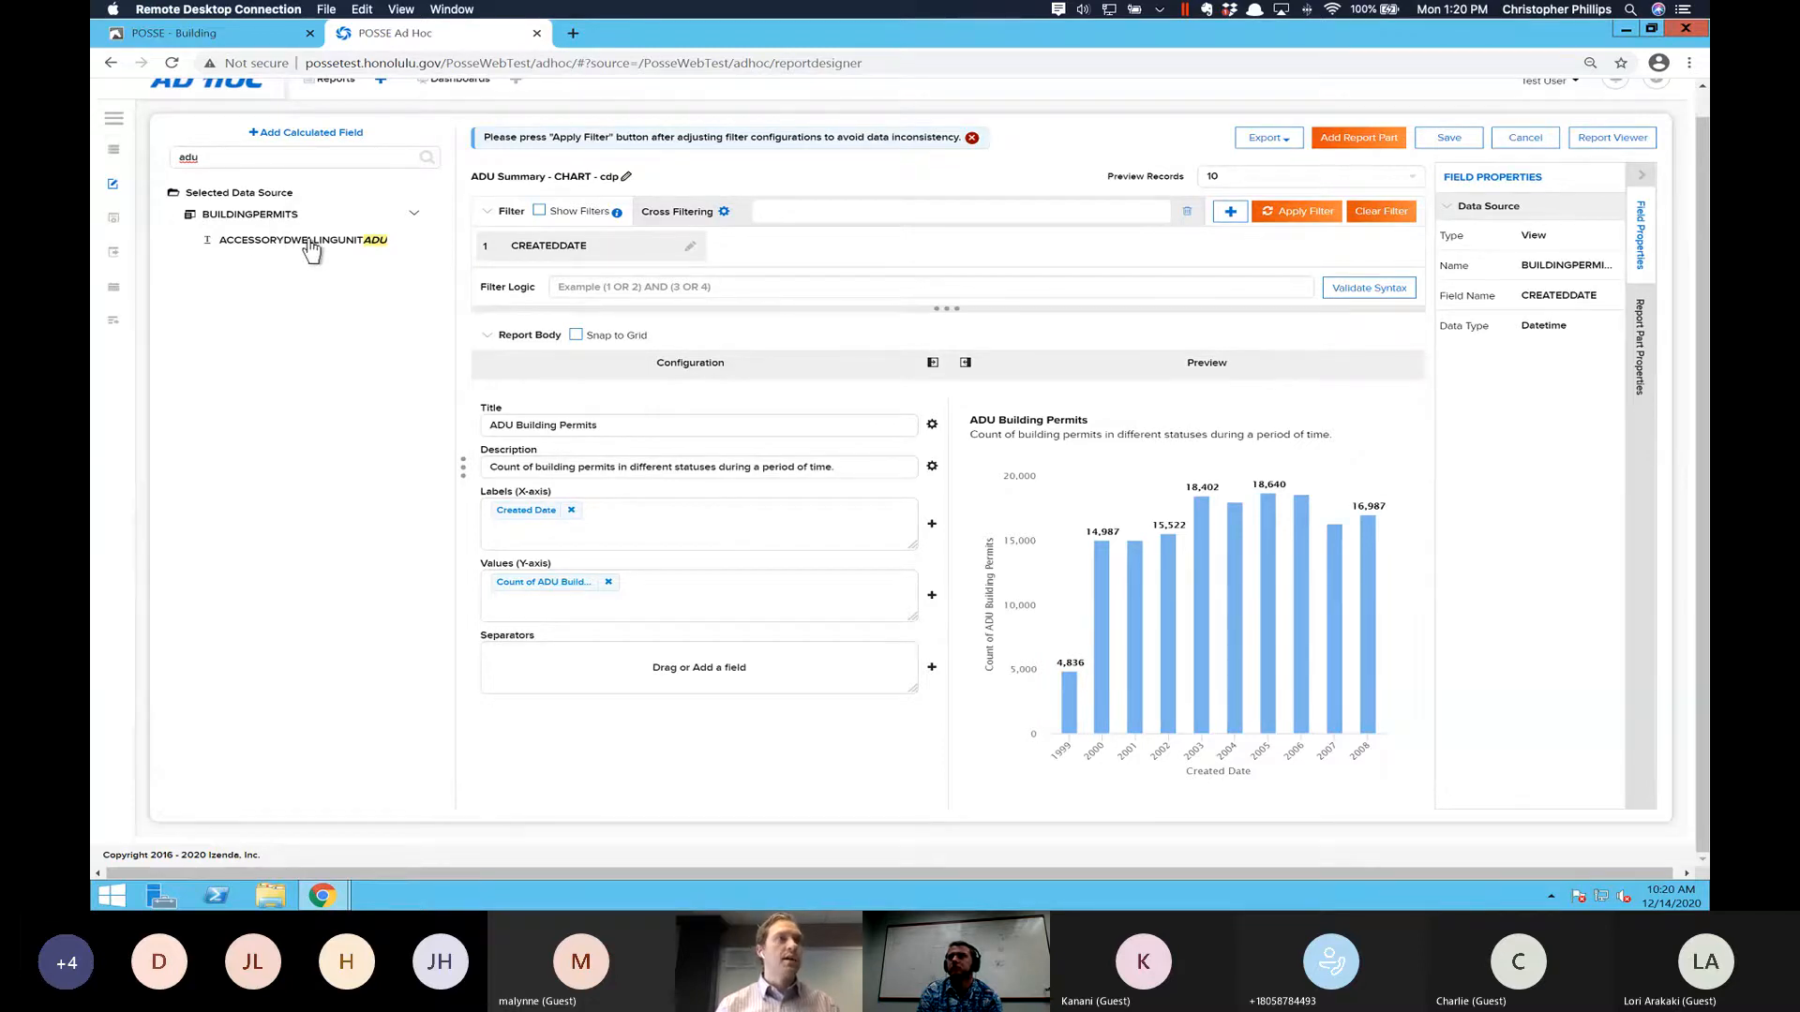
{"action": "left_click_drag", "start_coordinate": [304, 248], "coordinate": [753, 252]}
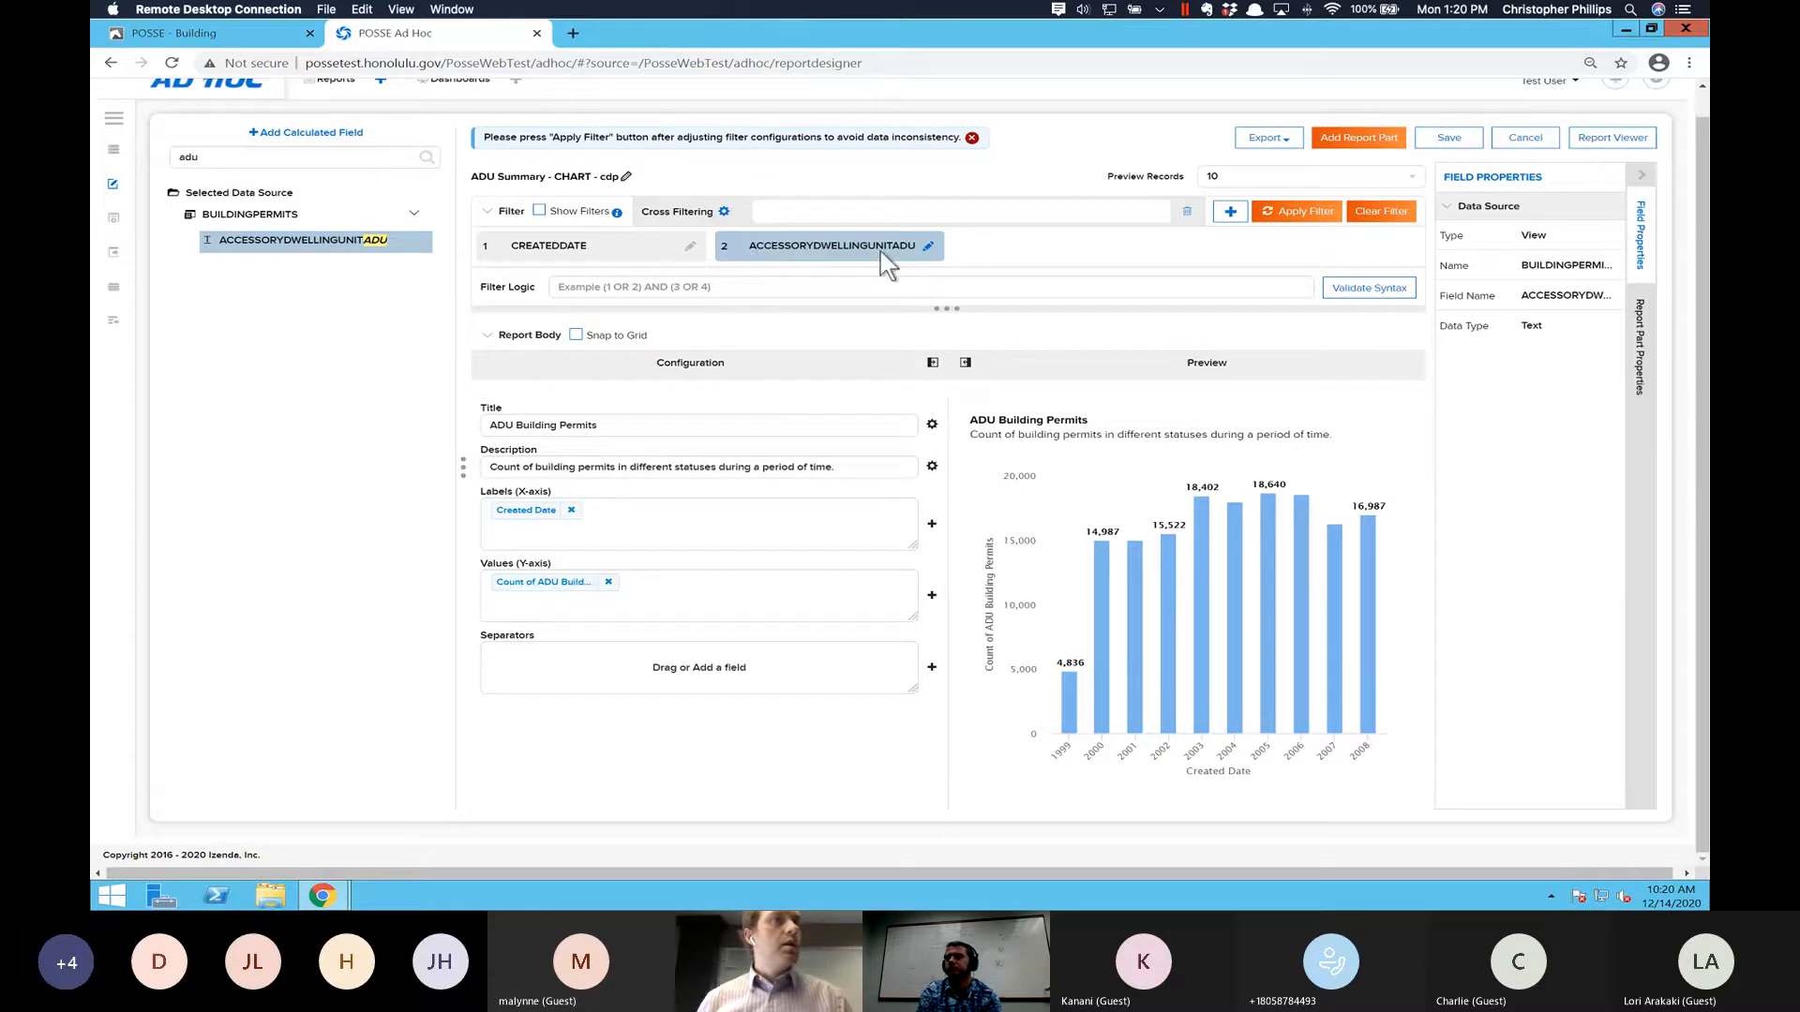
{"action": "left_click_drag", "start_coordinate": [876, 250], "coordinate": [559, 249]}
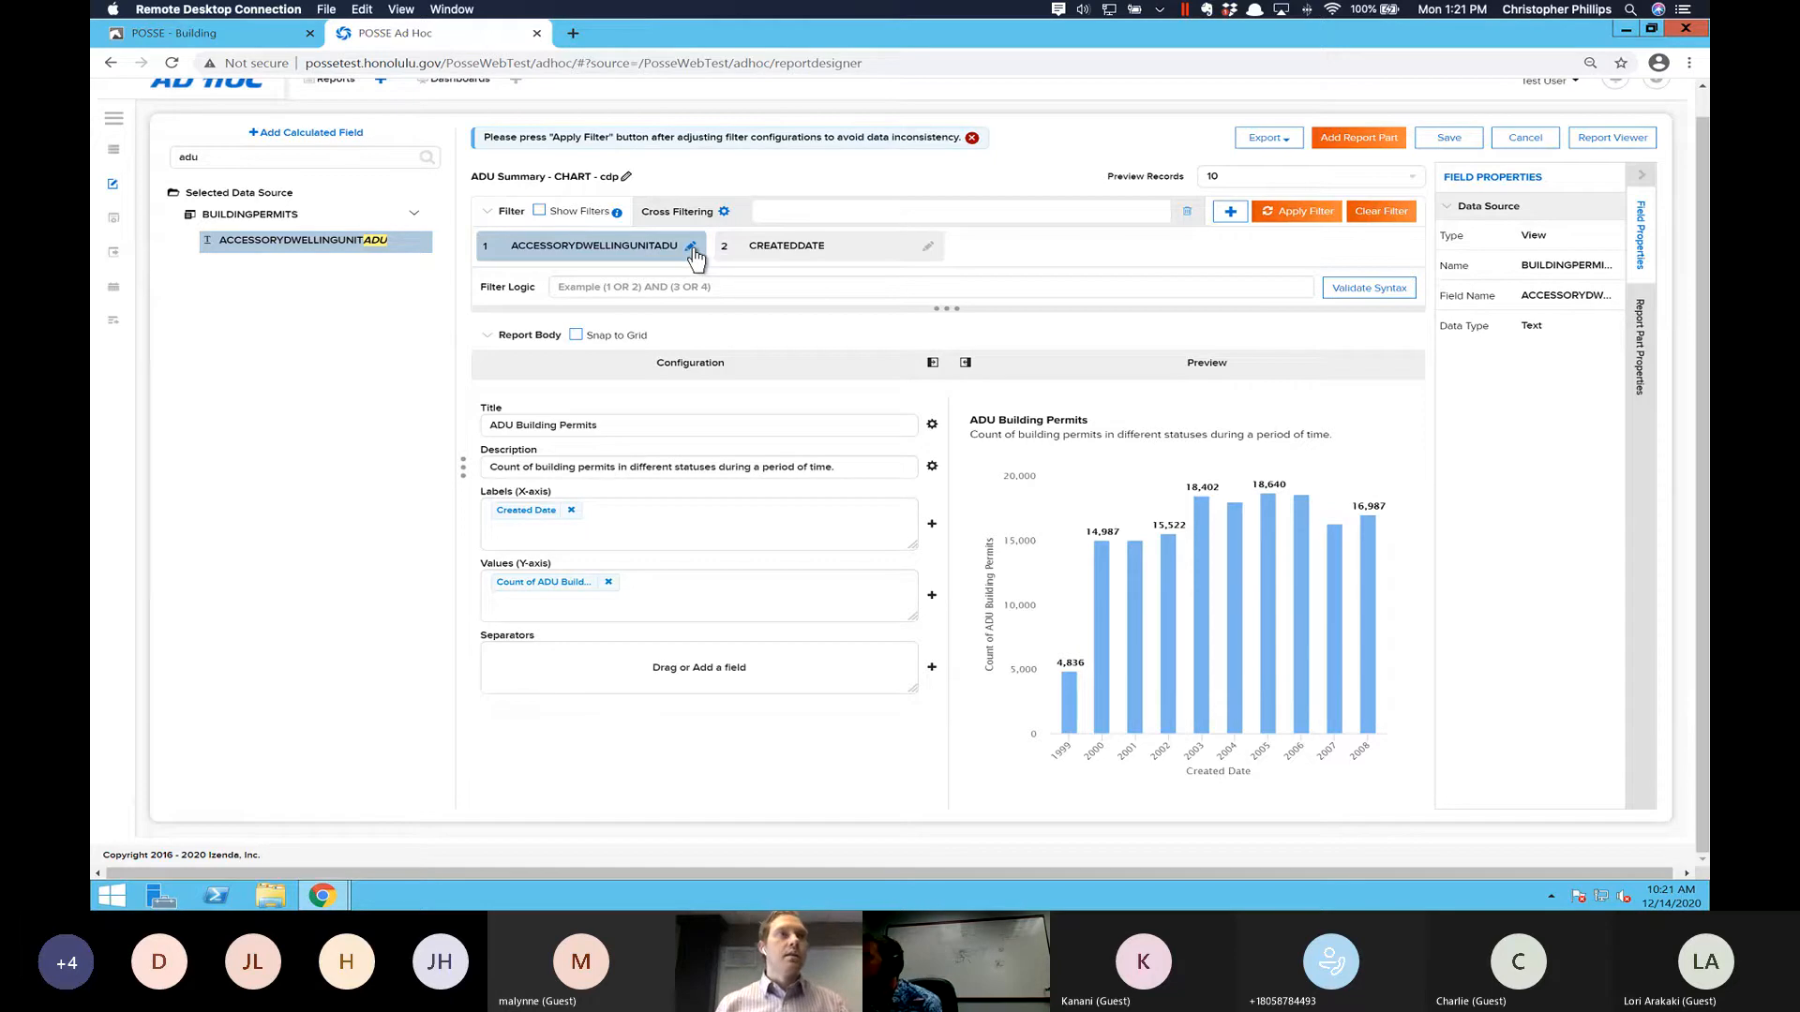
- Set the ACCESSORYDWELLINGUNITADU filter's operator to String, Like, with the value Y
{"action": "left_click", "coordinate": [691, 249]}
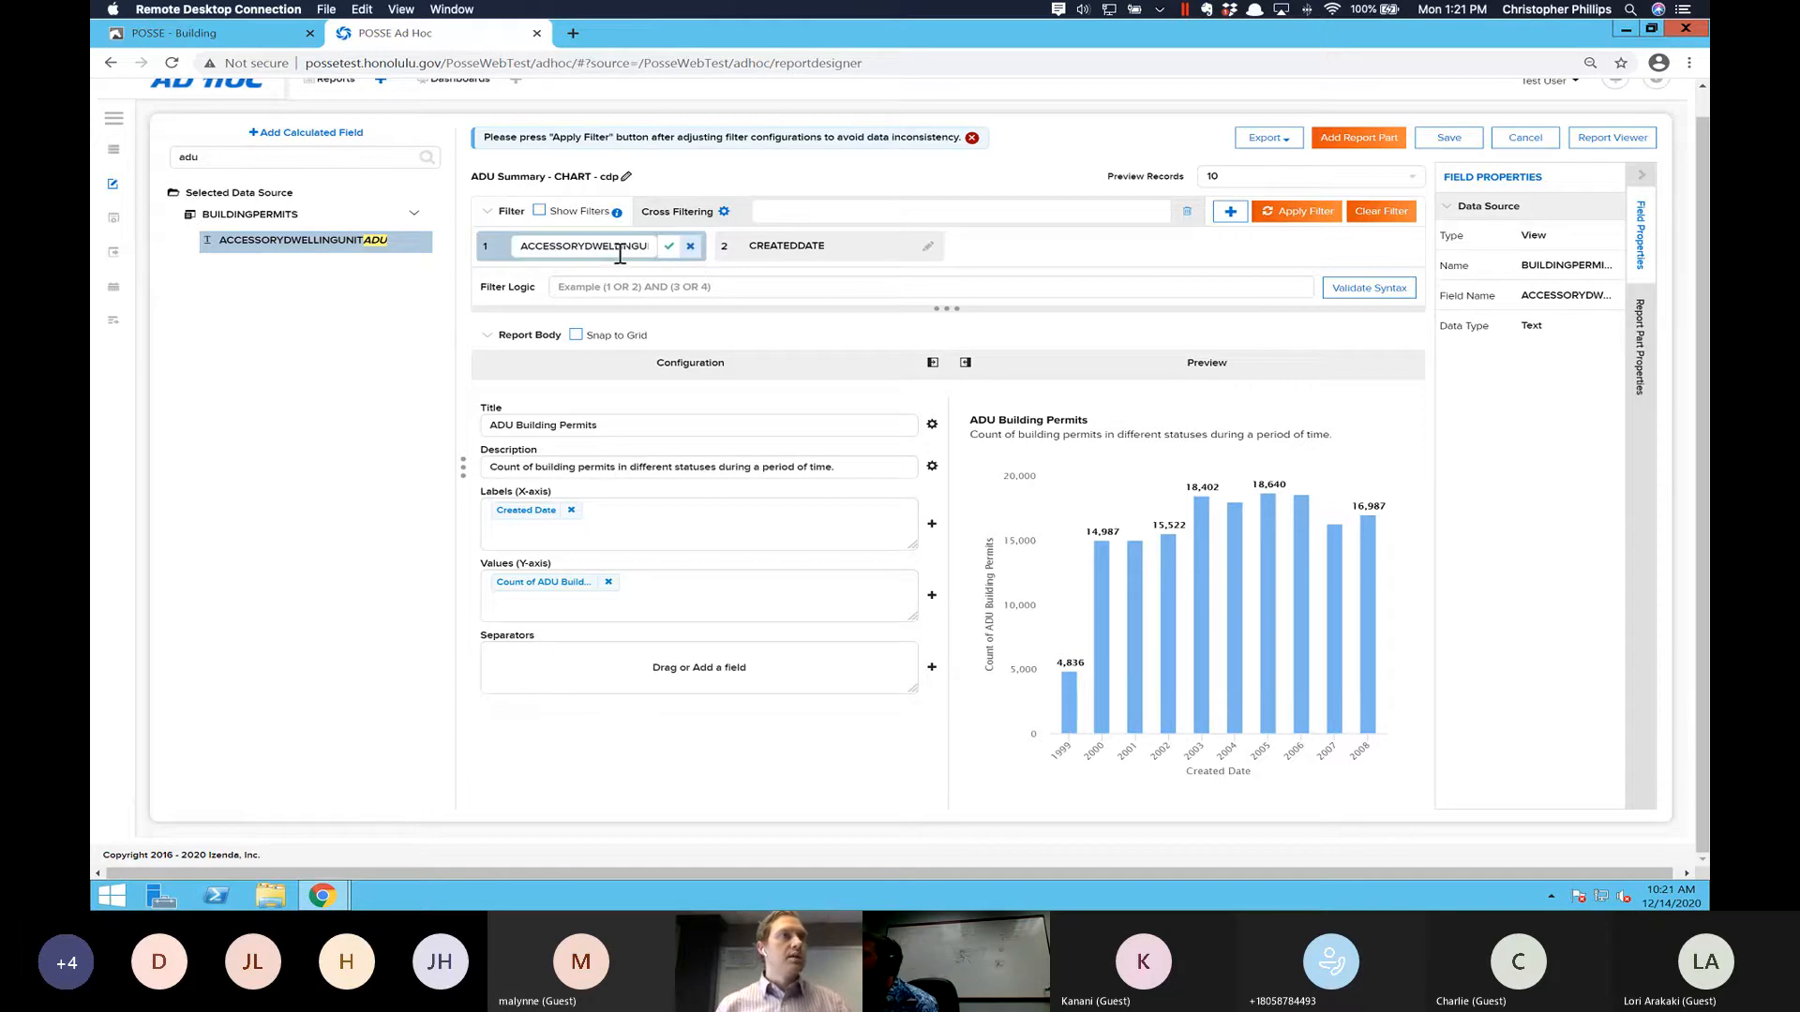
{"action": "left_click", "coordinate": [669, 248]}
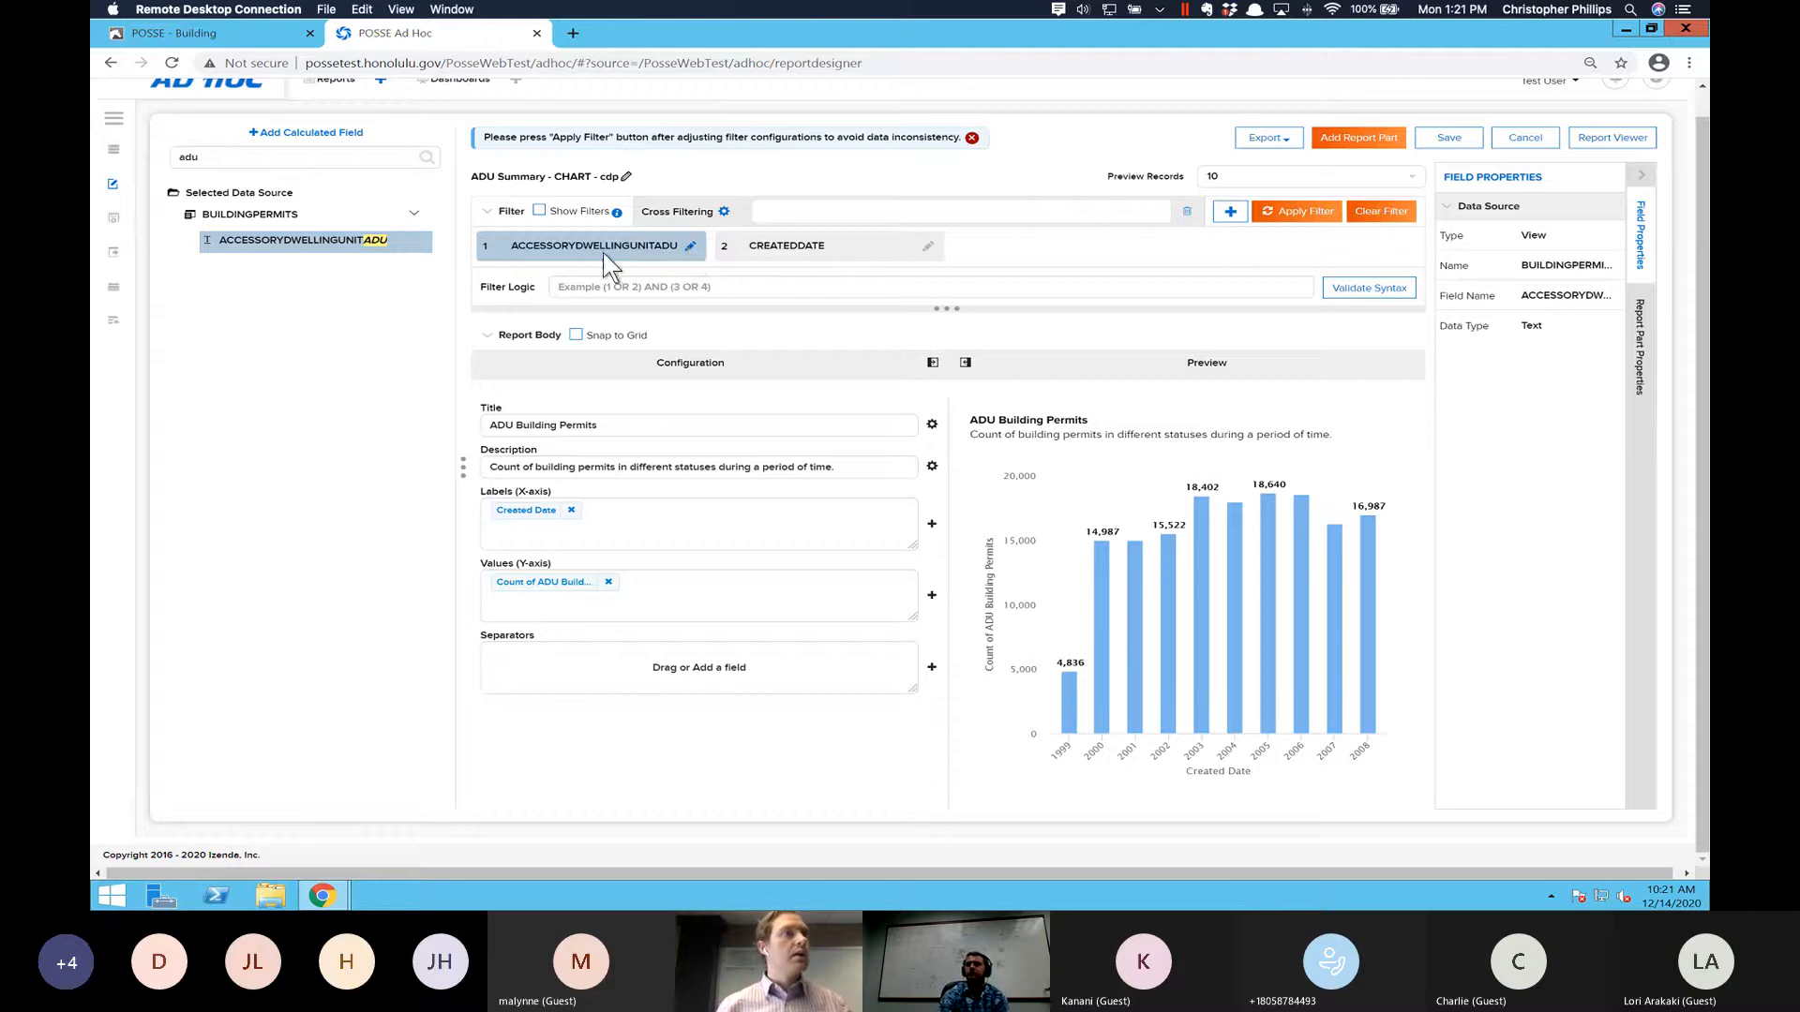
{"action": "left_click", "coordinate": [512, 255]}
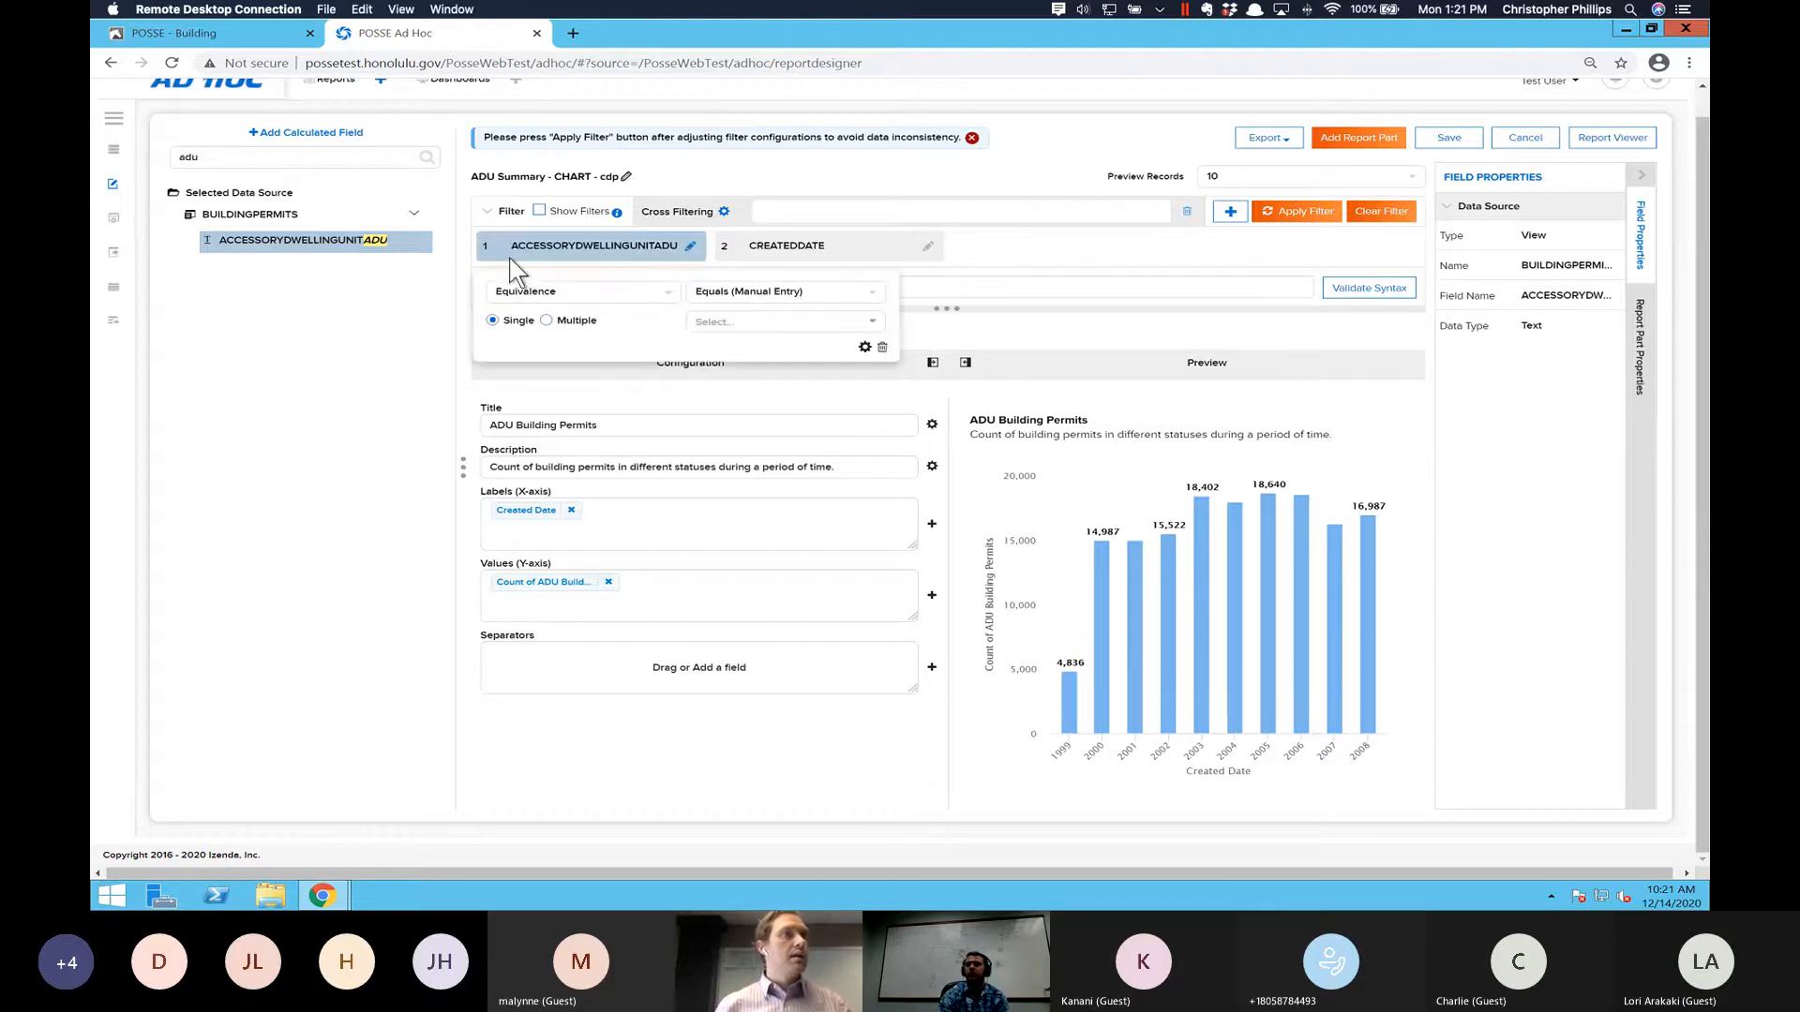
{"action": "left_click", "coordinate": [864, 349]}
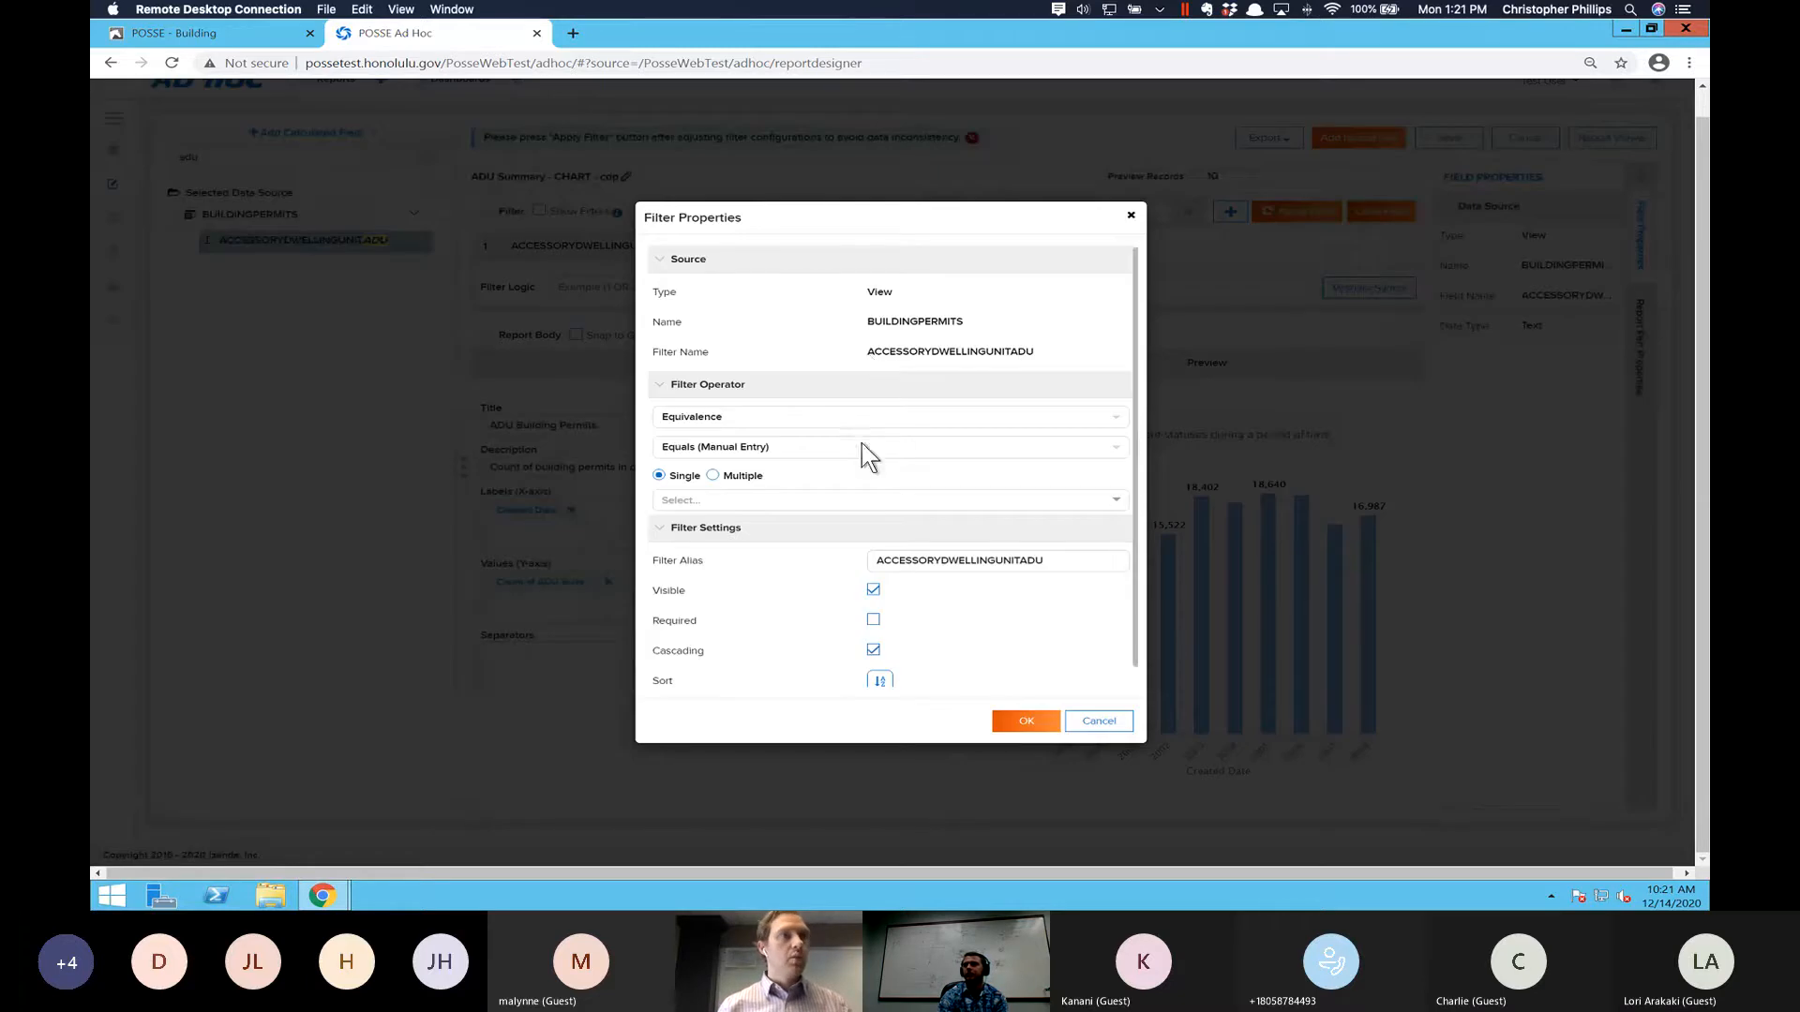
{"action": "left_click", "coordinate": [1019, 420]}
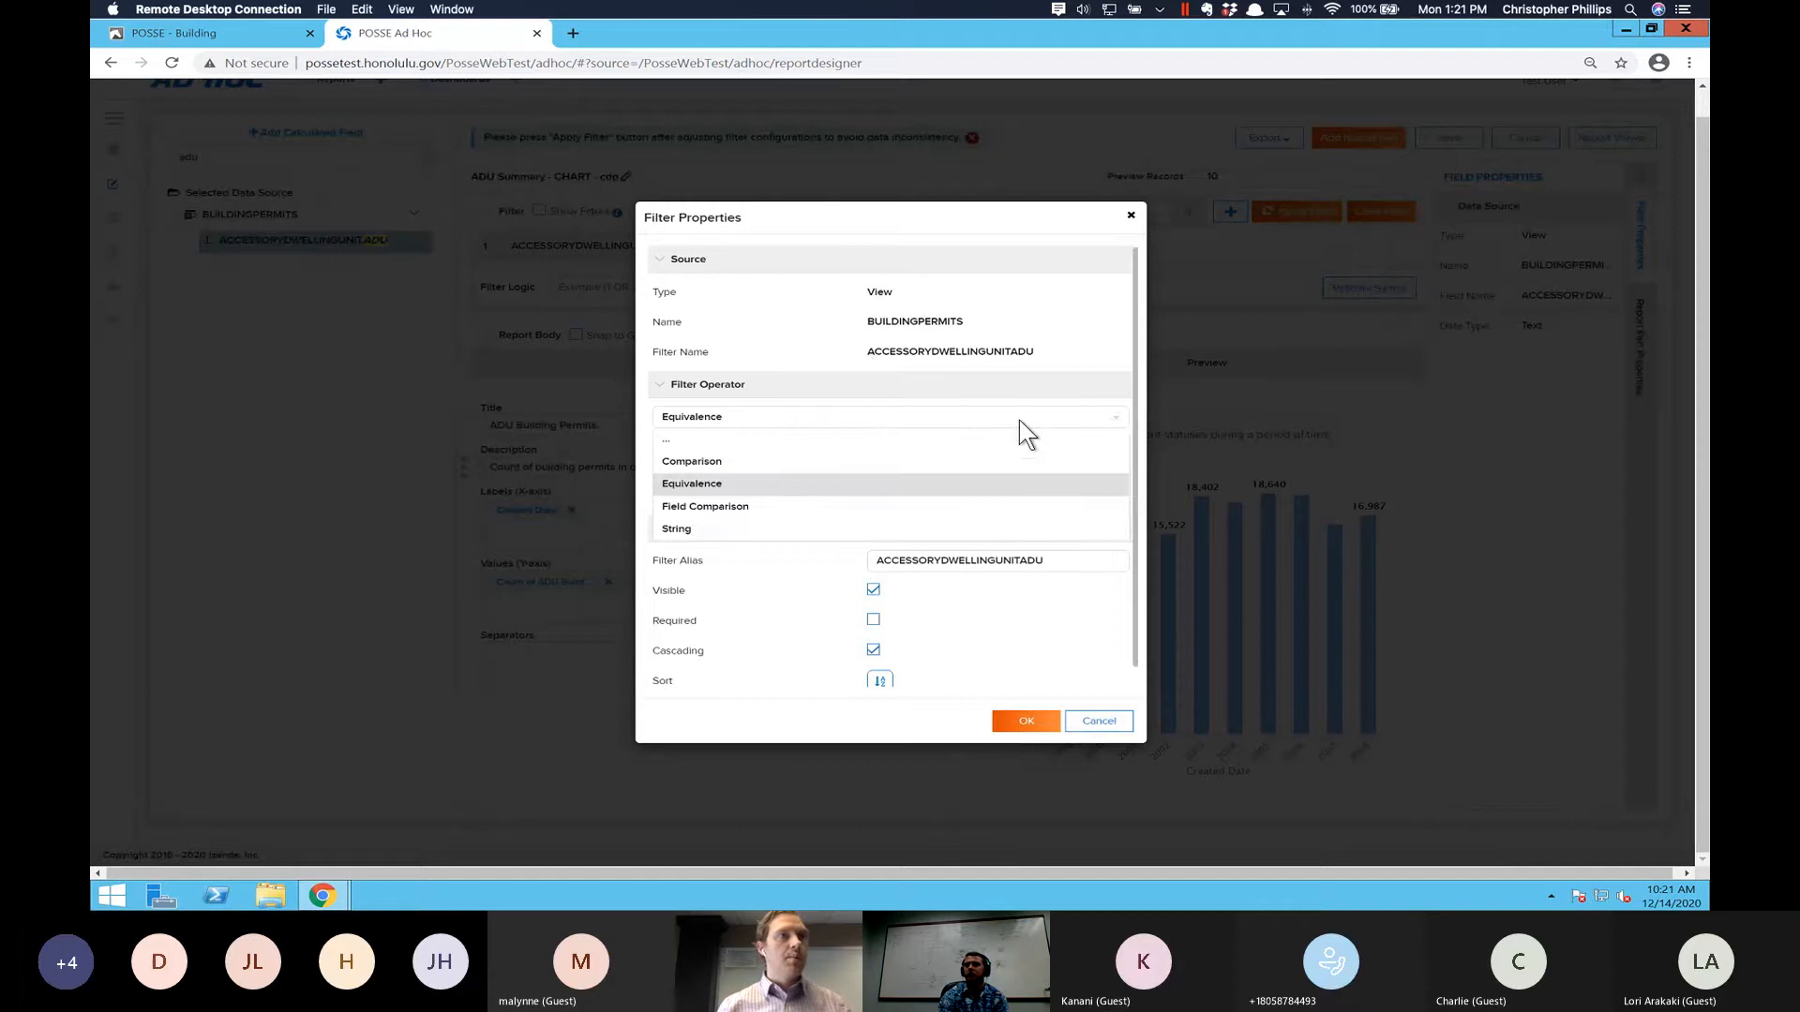
{"action": "left_click", "coordinate": [774, 531]}
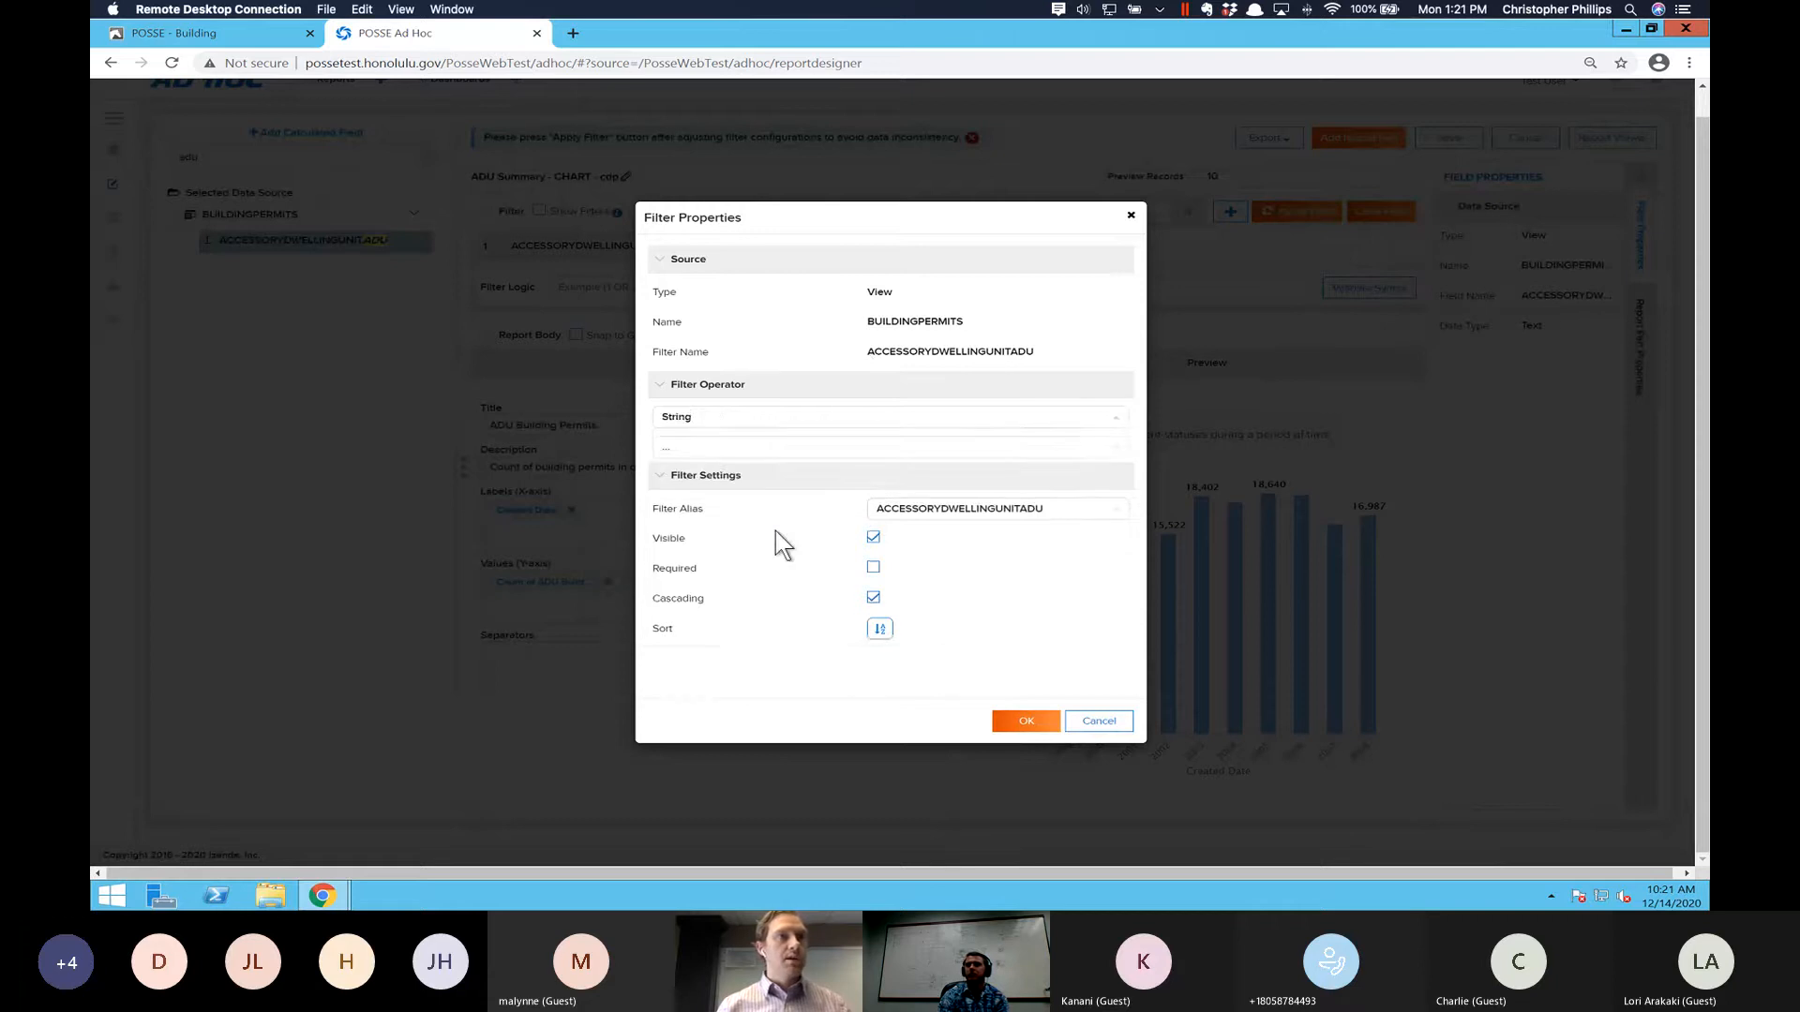
{"action": "left_click", "coordinate": [759, 446]}
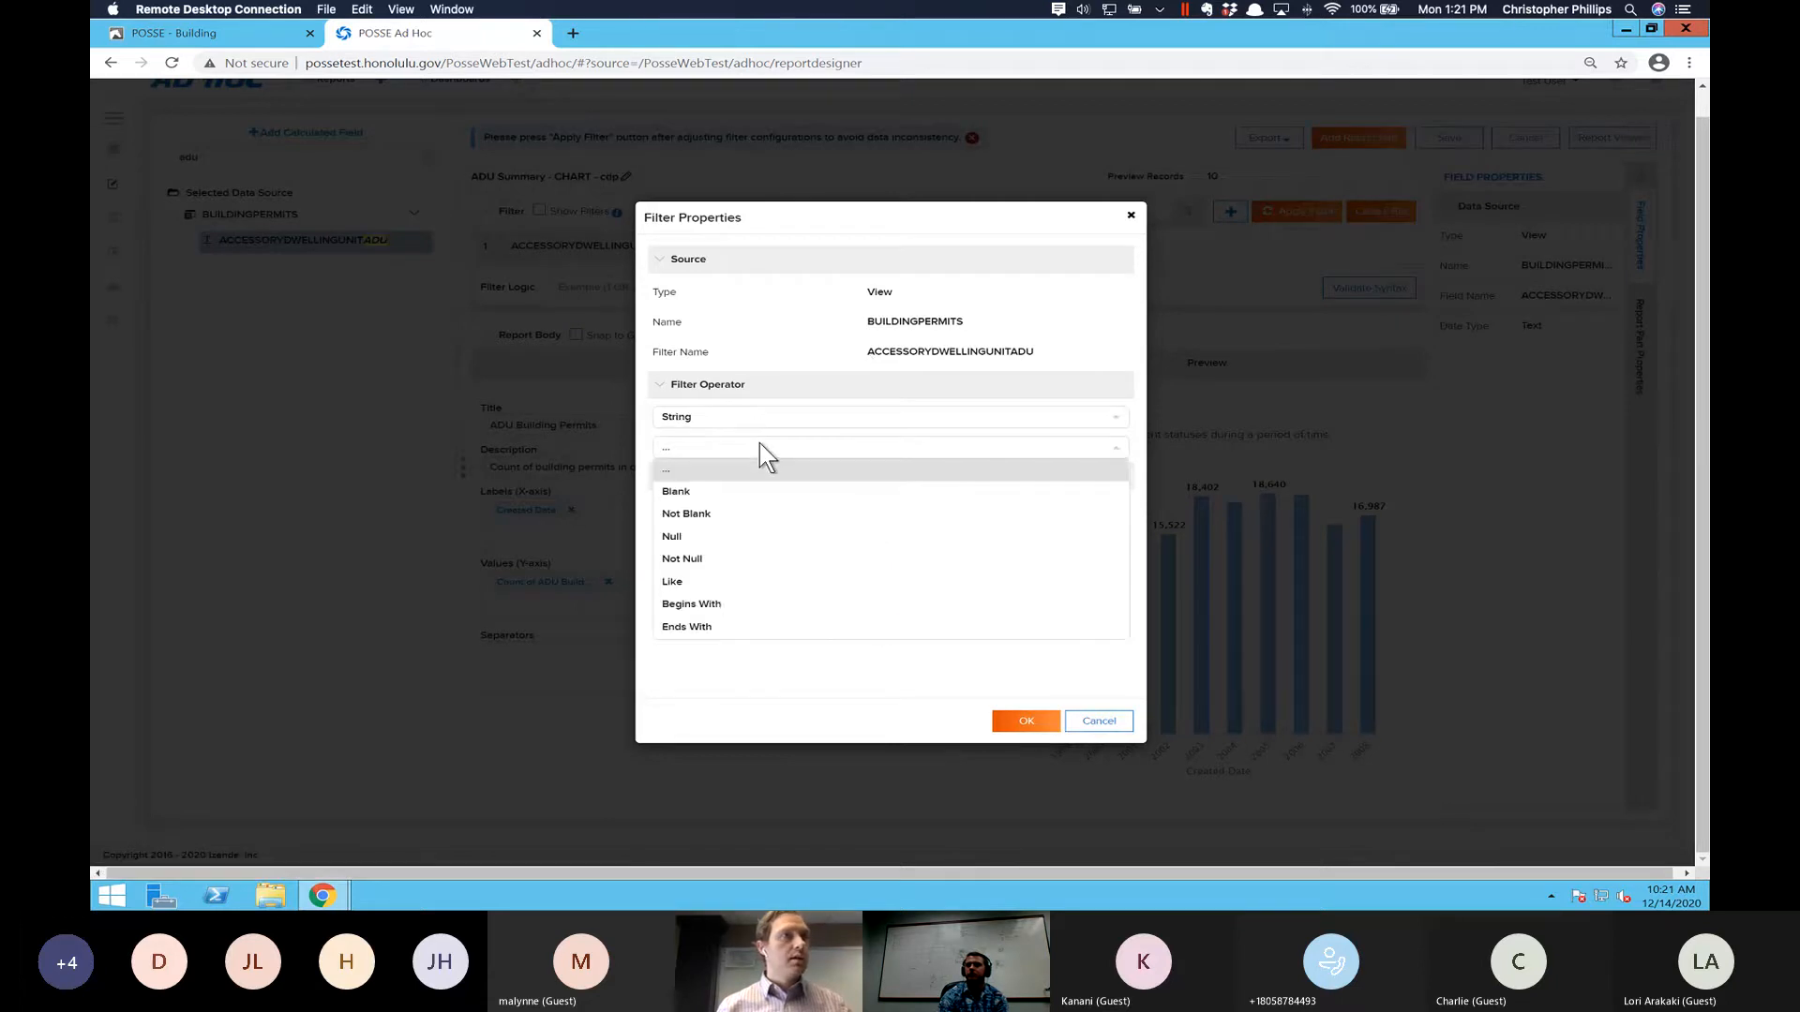
{"action": "left_click", "coordinate": [728, 582]}
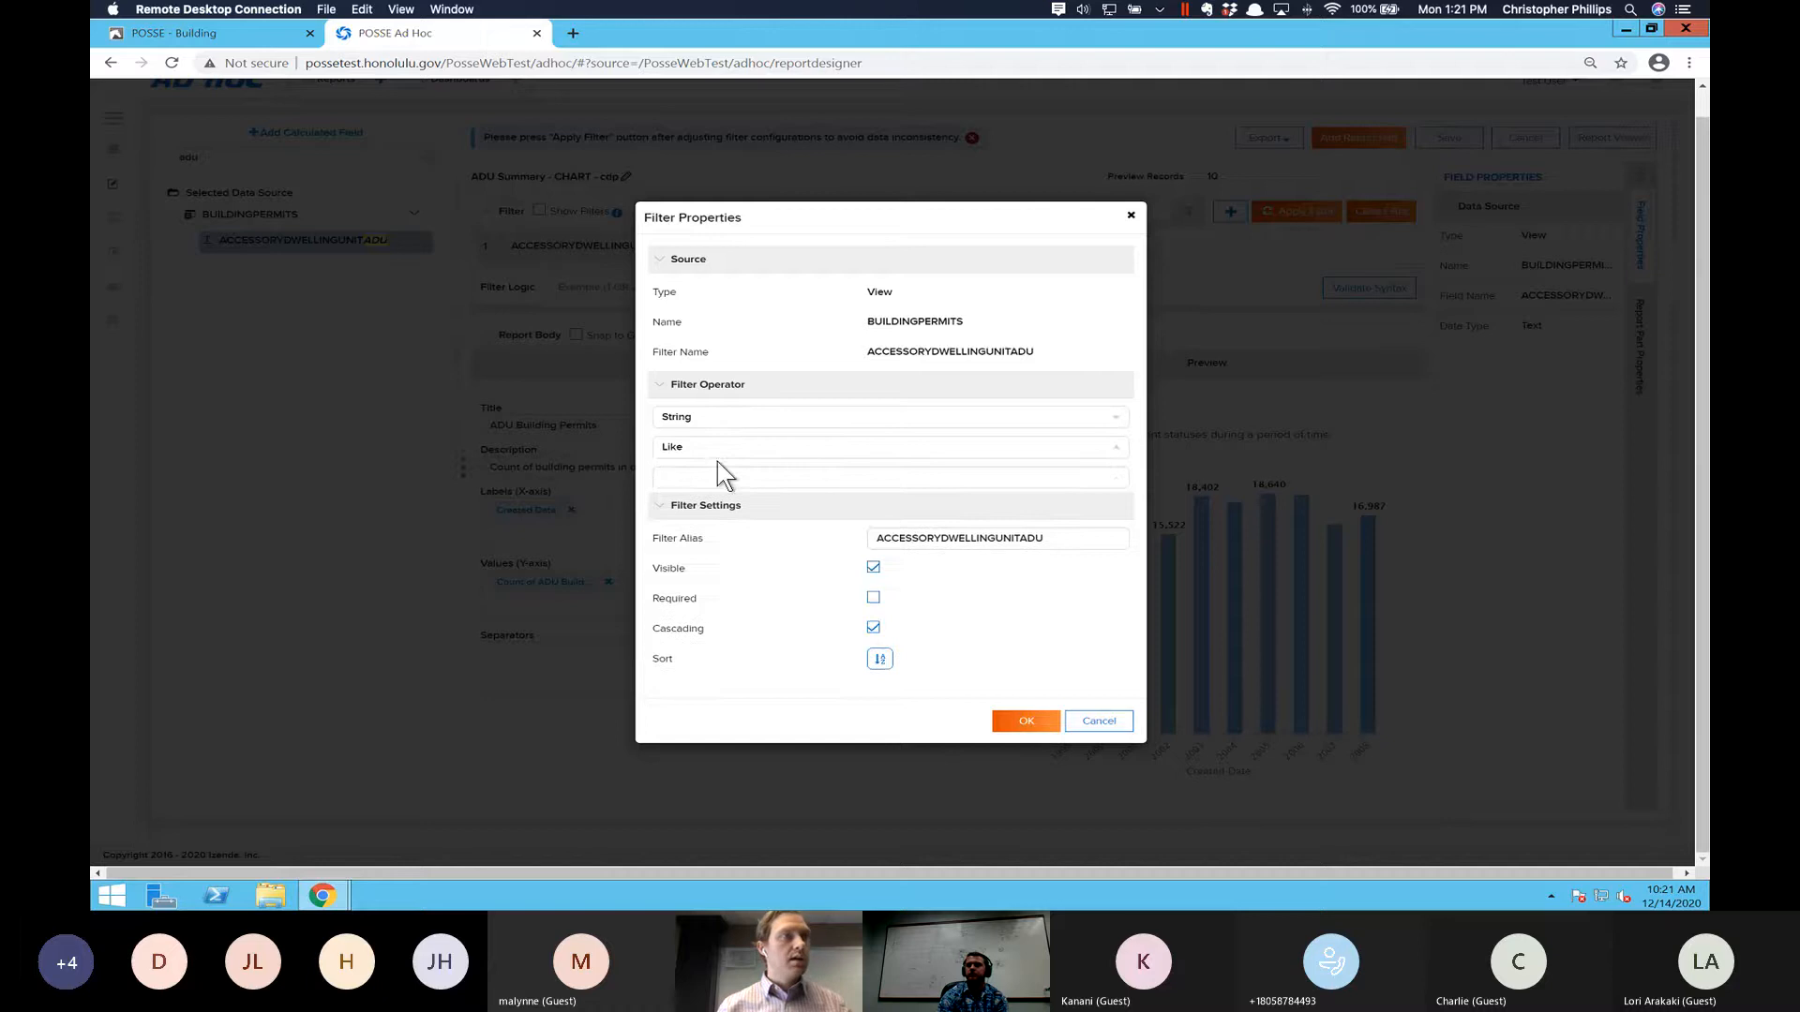
{"action": "type", "text": "Y"}
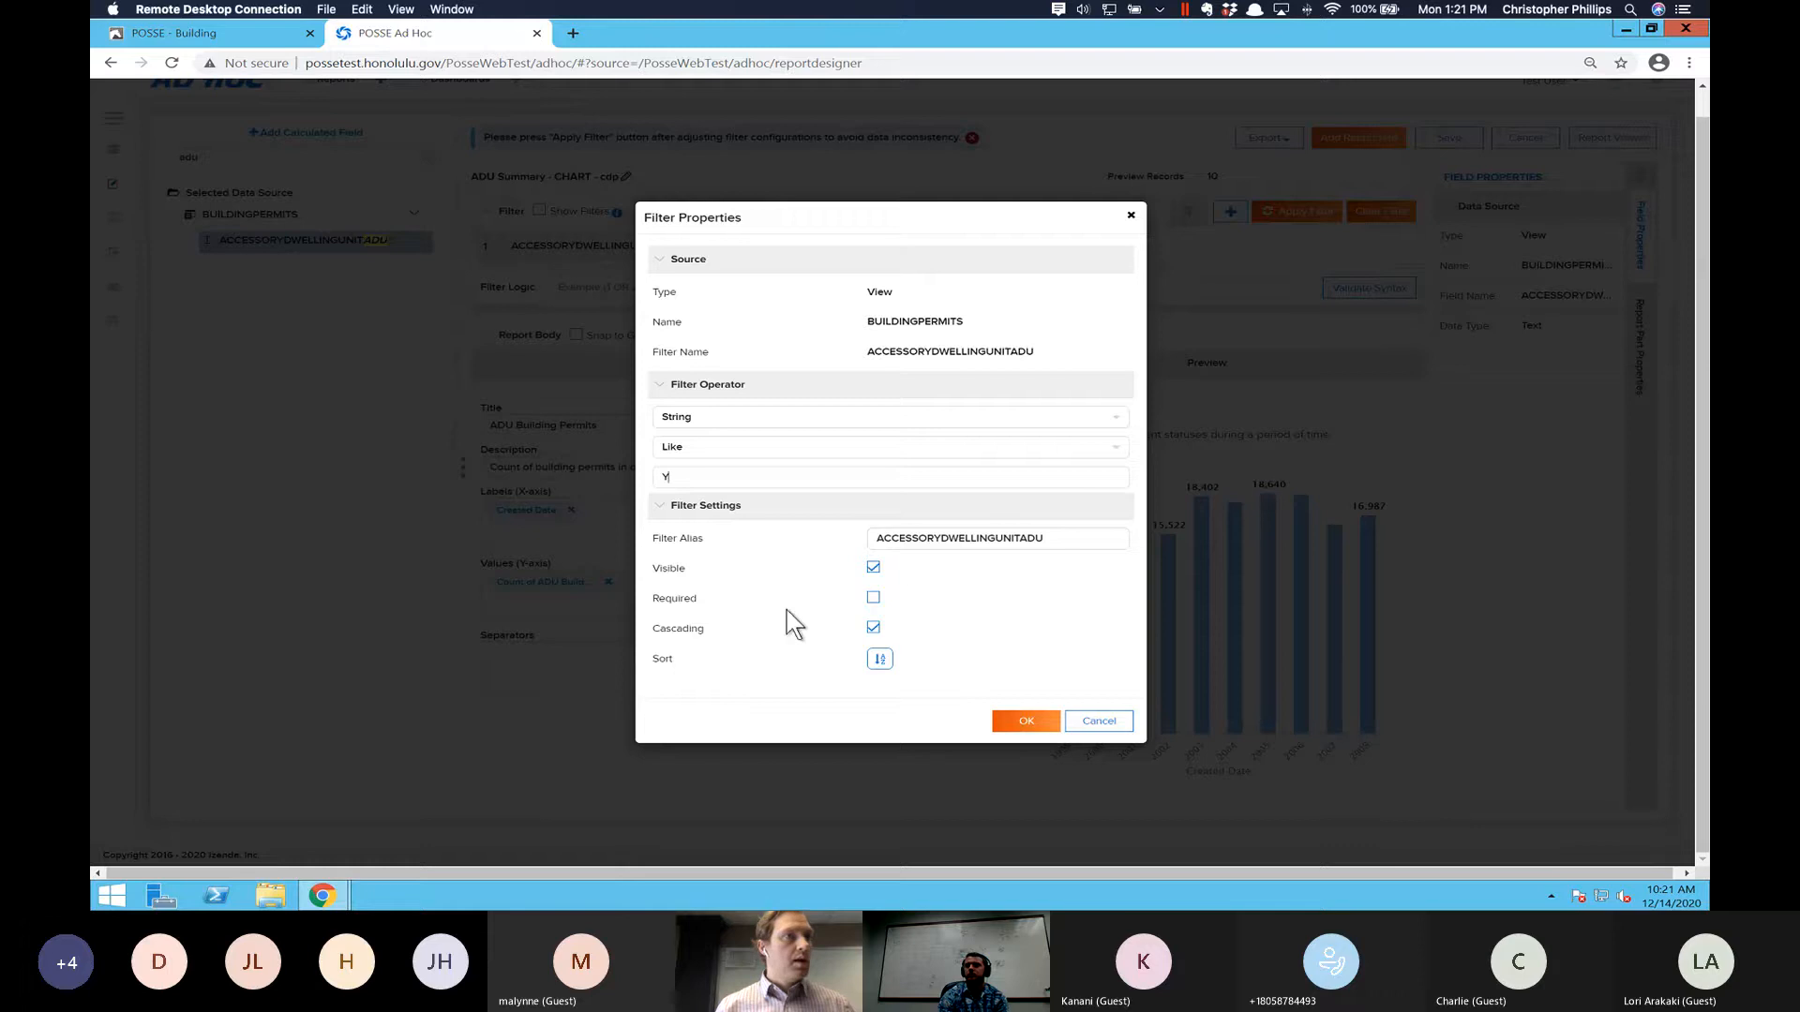
- Make the ACCESSORYDWELLINGUNITADU filter hidden and required, and accept its filter properties
{"action": "left_click", "coordinate": [872, 569]}
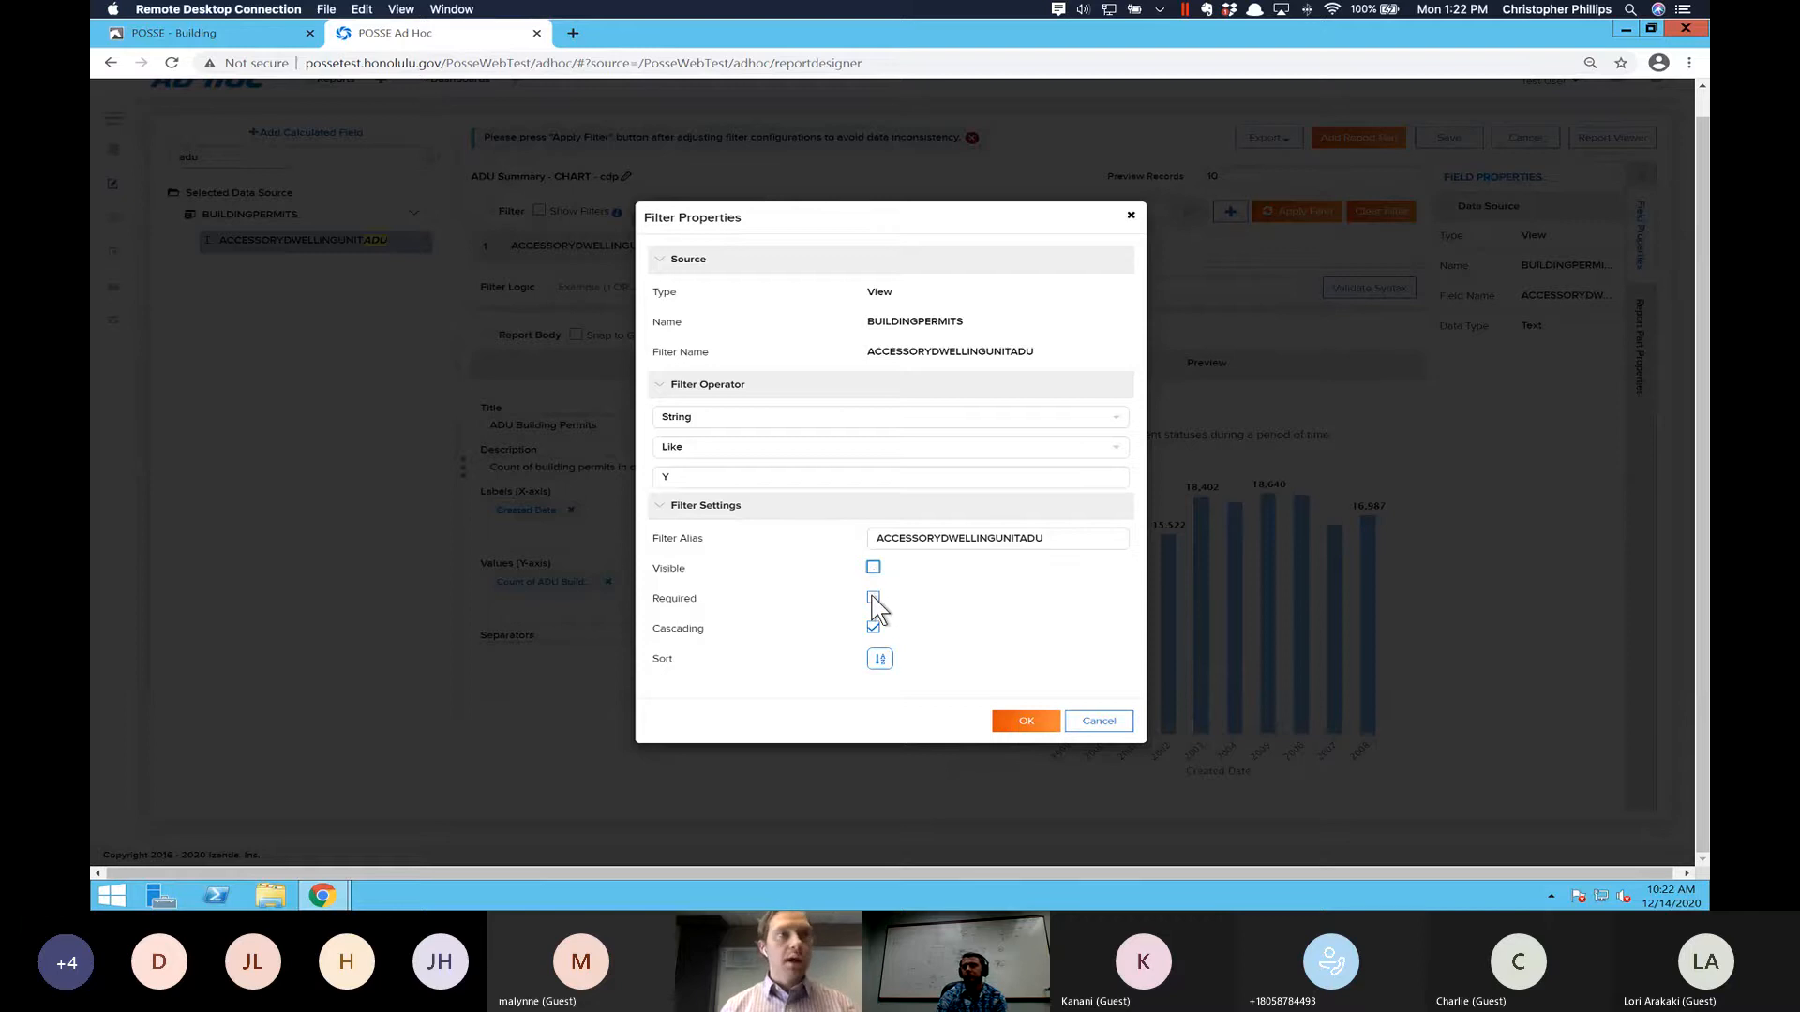
{"action": "left_click", "coordinate": [873, 597]}
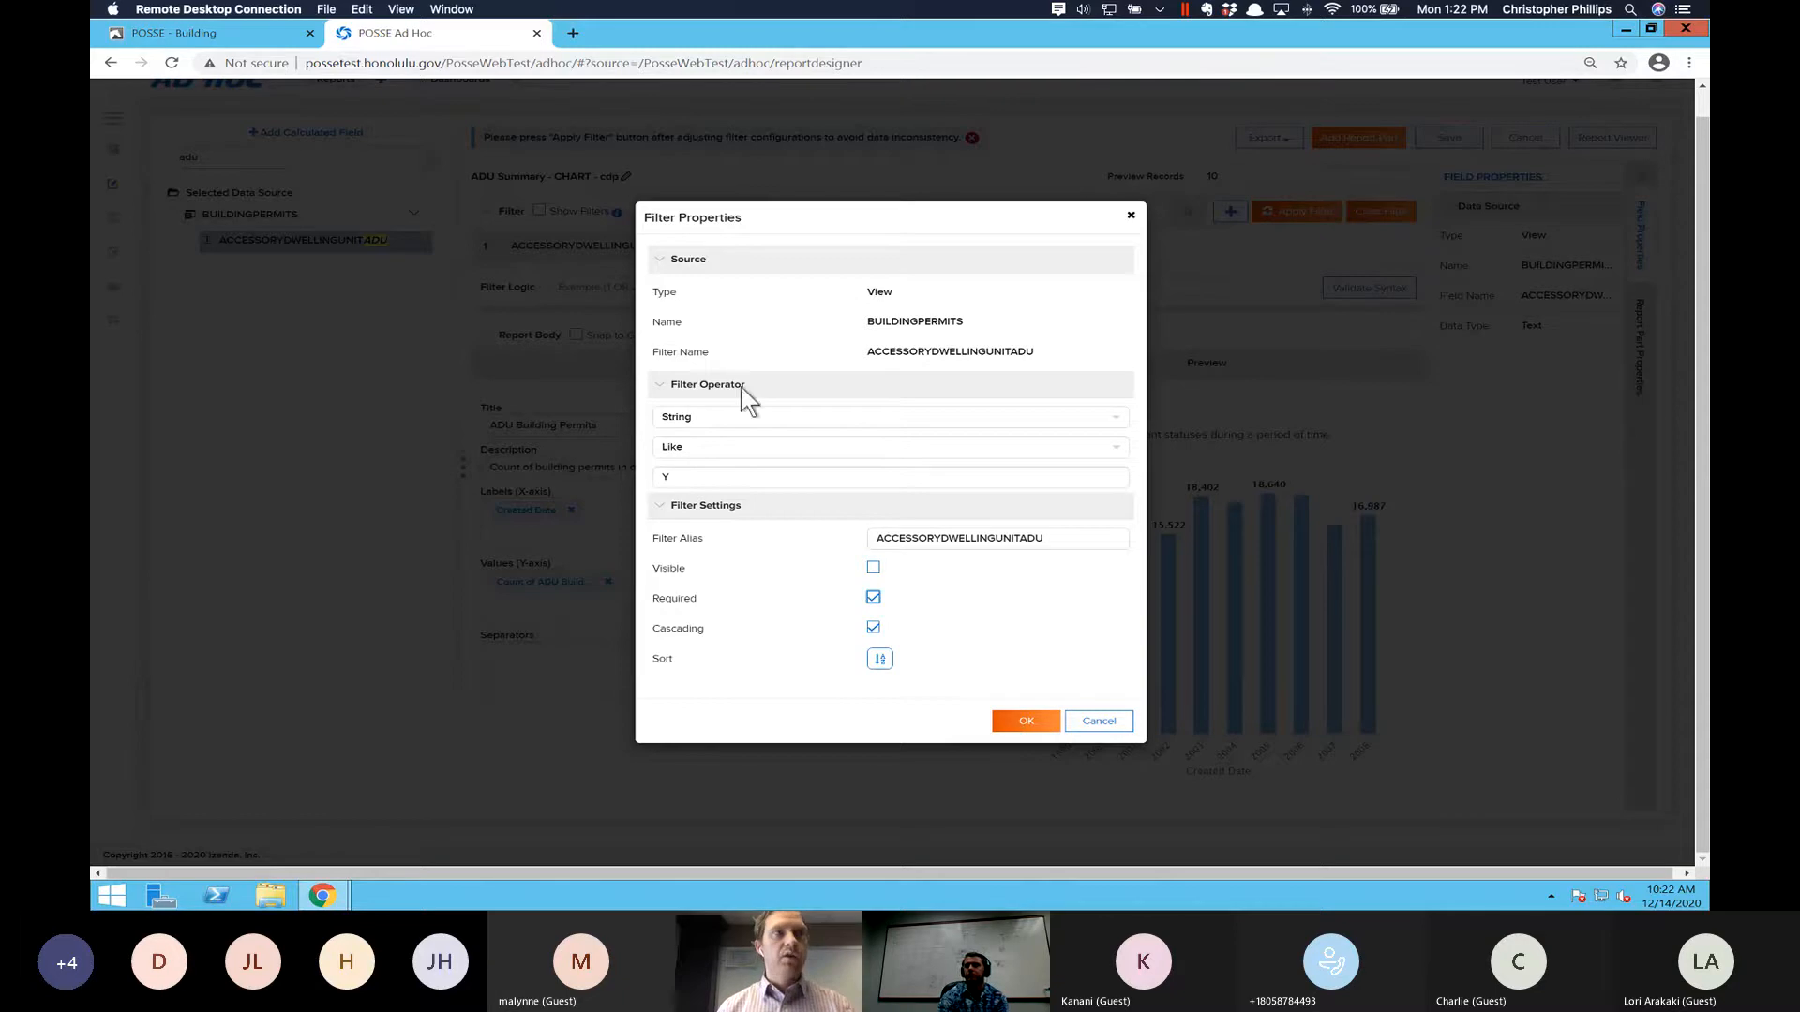
{"action": "left_click", "coordinate": [1027, 721]}
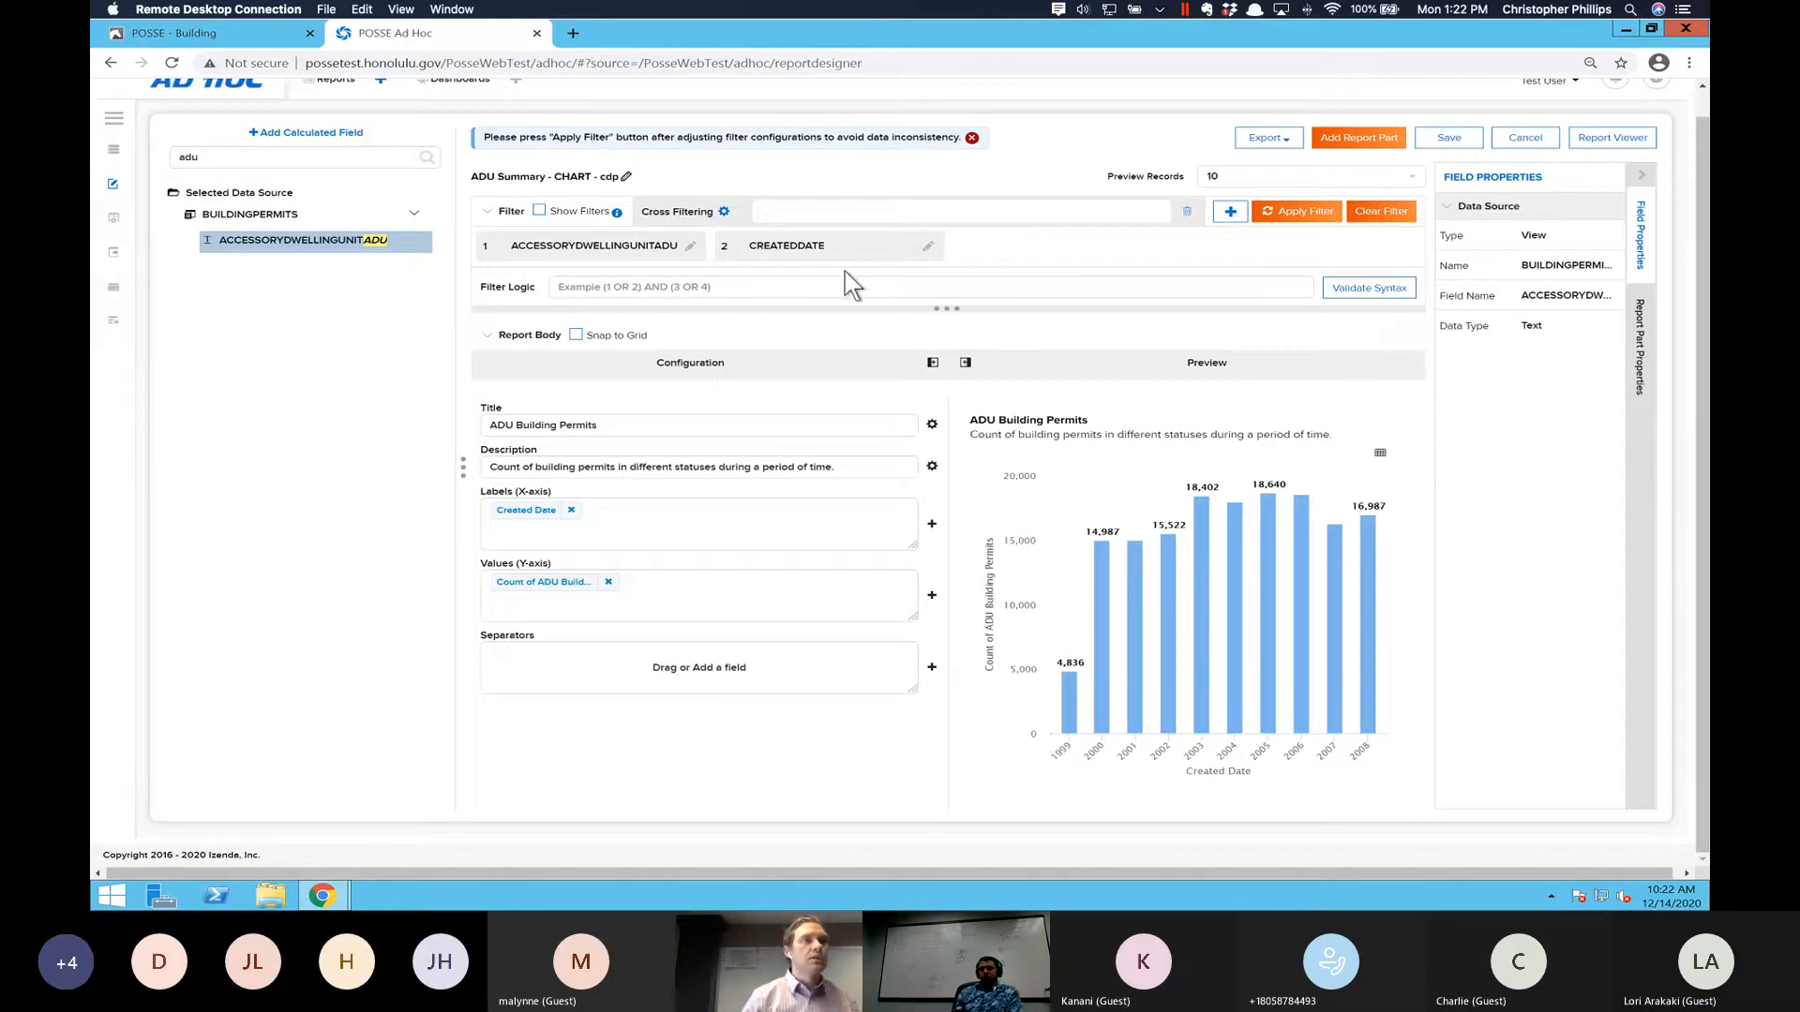
- Set the CREATEDDATE filter's Date & Time operator to Between (Date)
{"action": "left_click", "coordinate": [836, 245]}
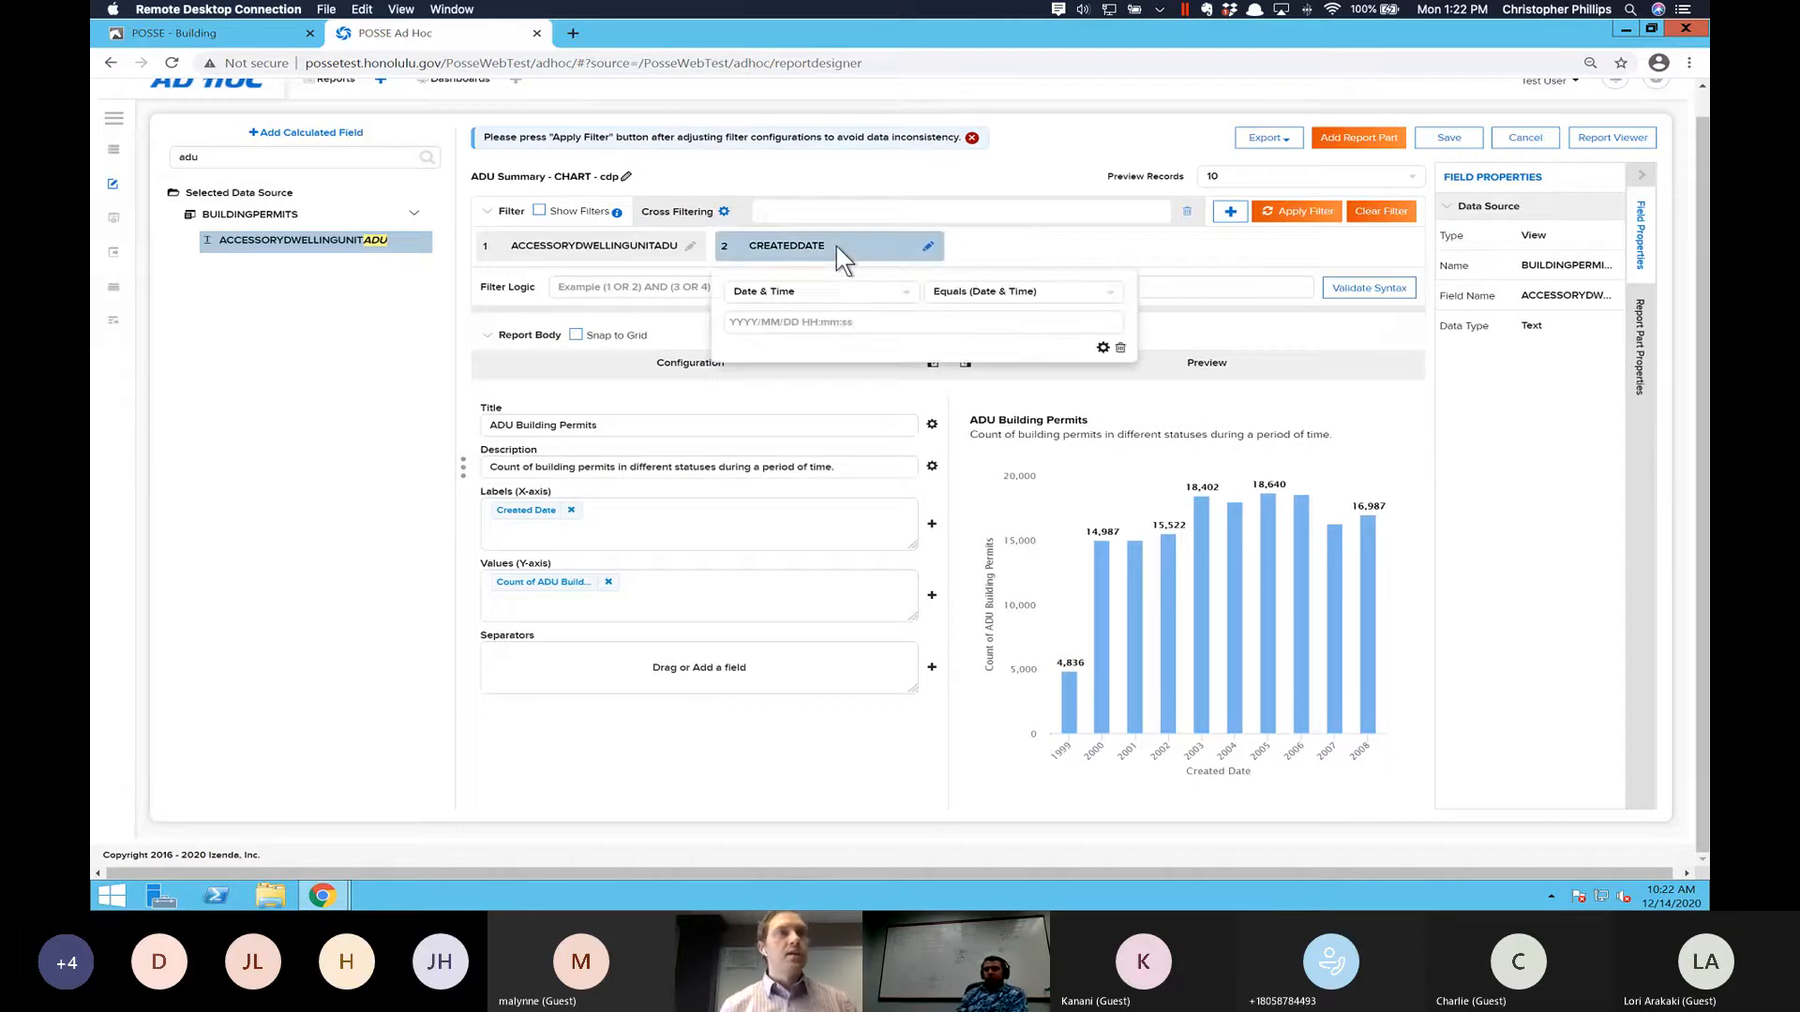
{"action": "left_click", "coordinate": [888, 291]}
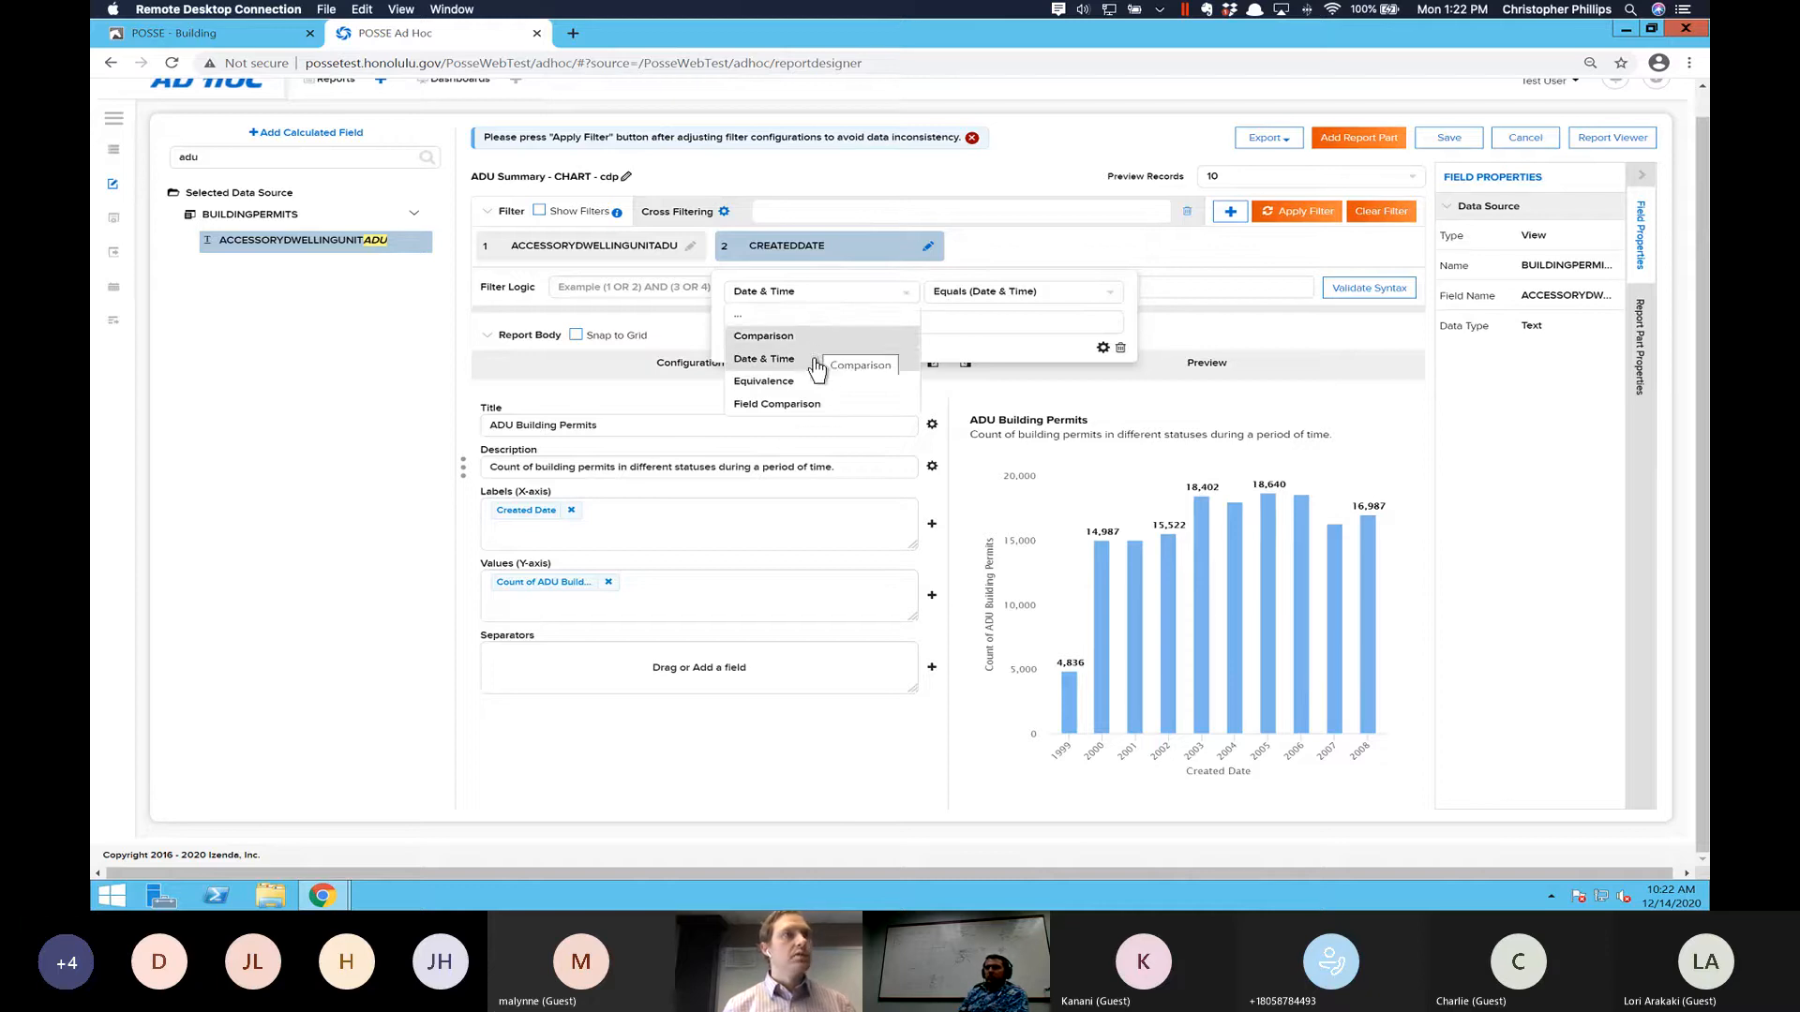
{"action": "left_click", "coordinate": [958, 292]}
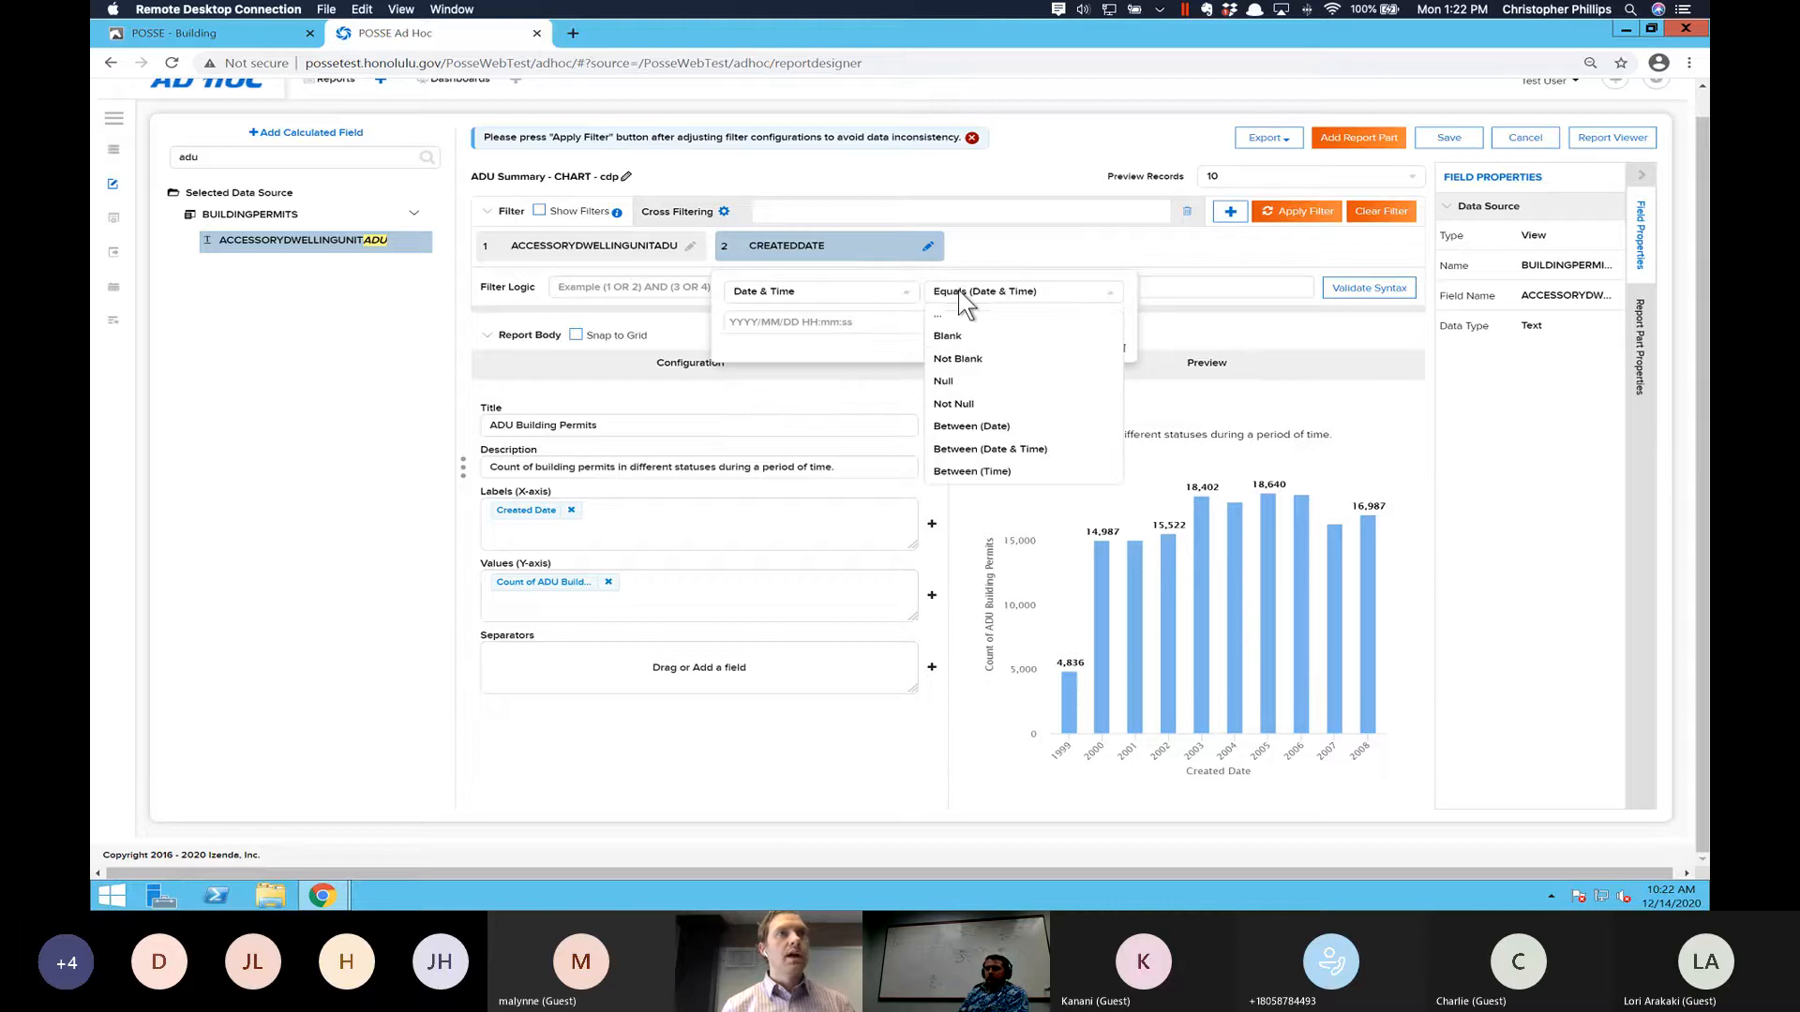
{"action": "left_click", "coordinate": [985, 430]}
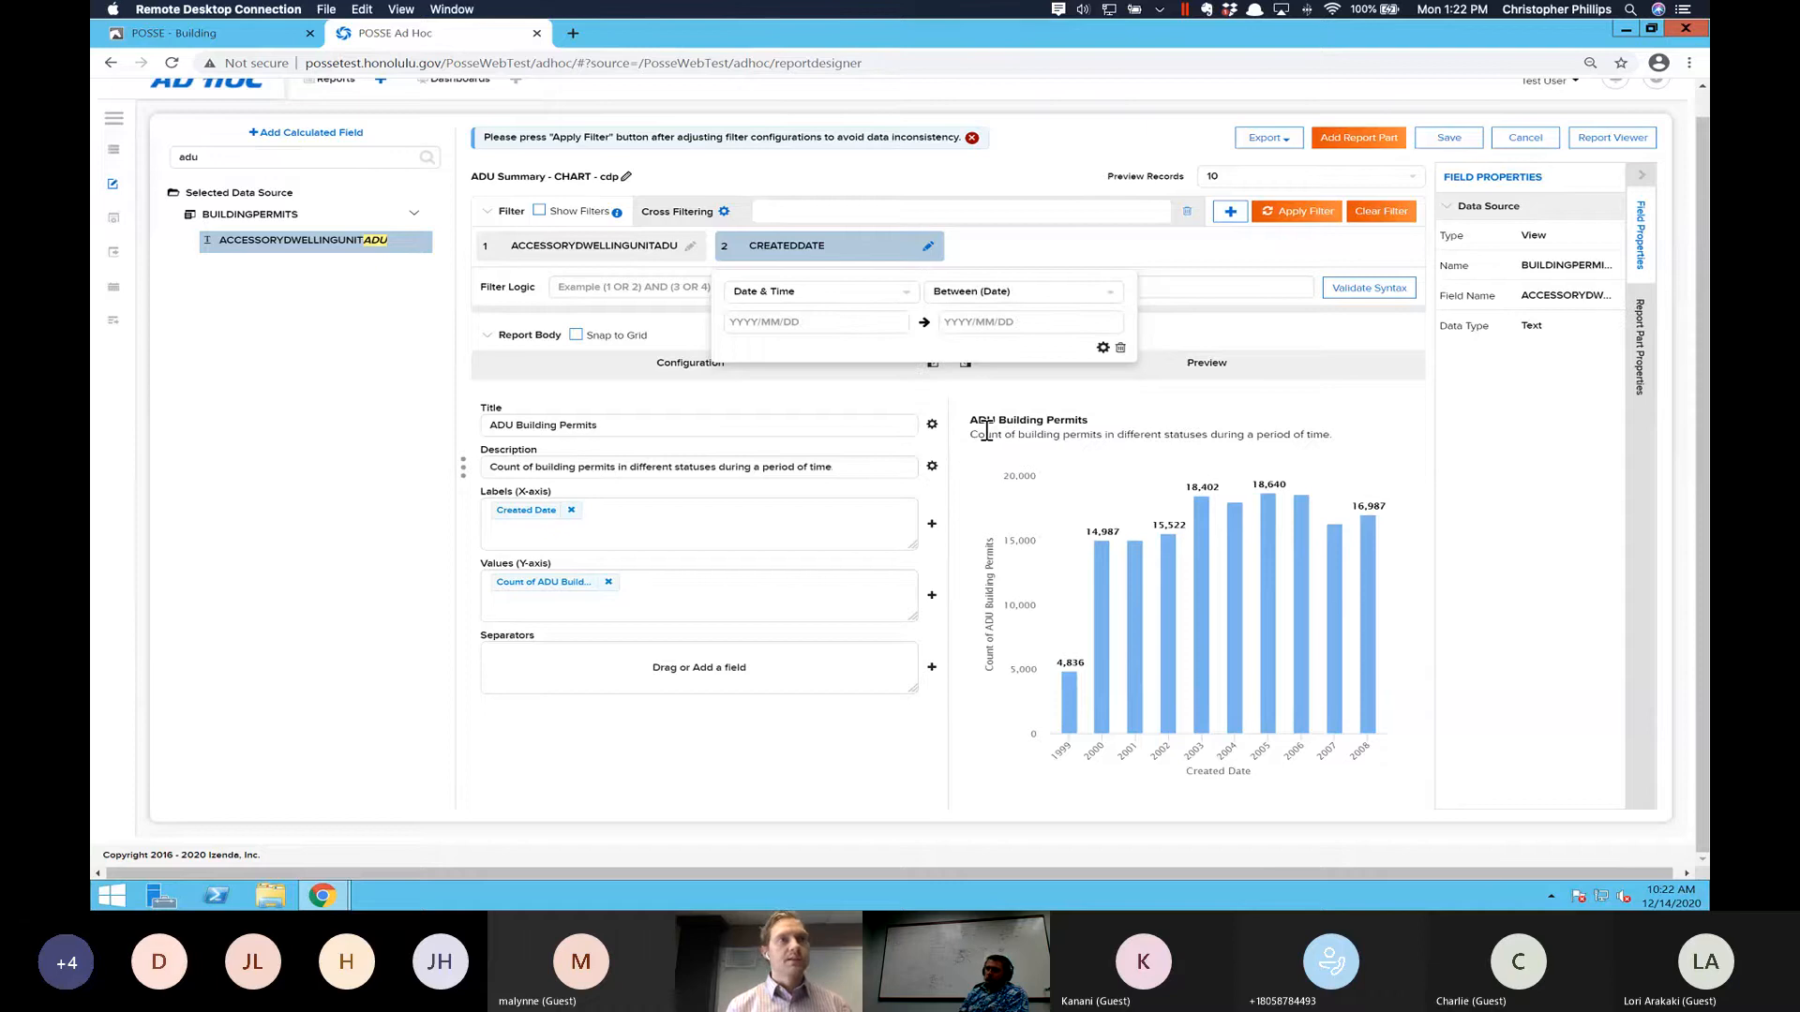
- Set the alias of the CREATEDDATE filter to "ADU Created Date" in its filter properties
{"action": "left_click", "coordinate": [1104, 349]}
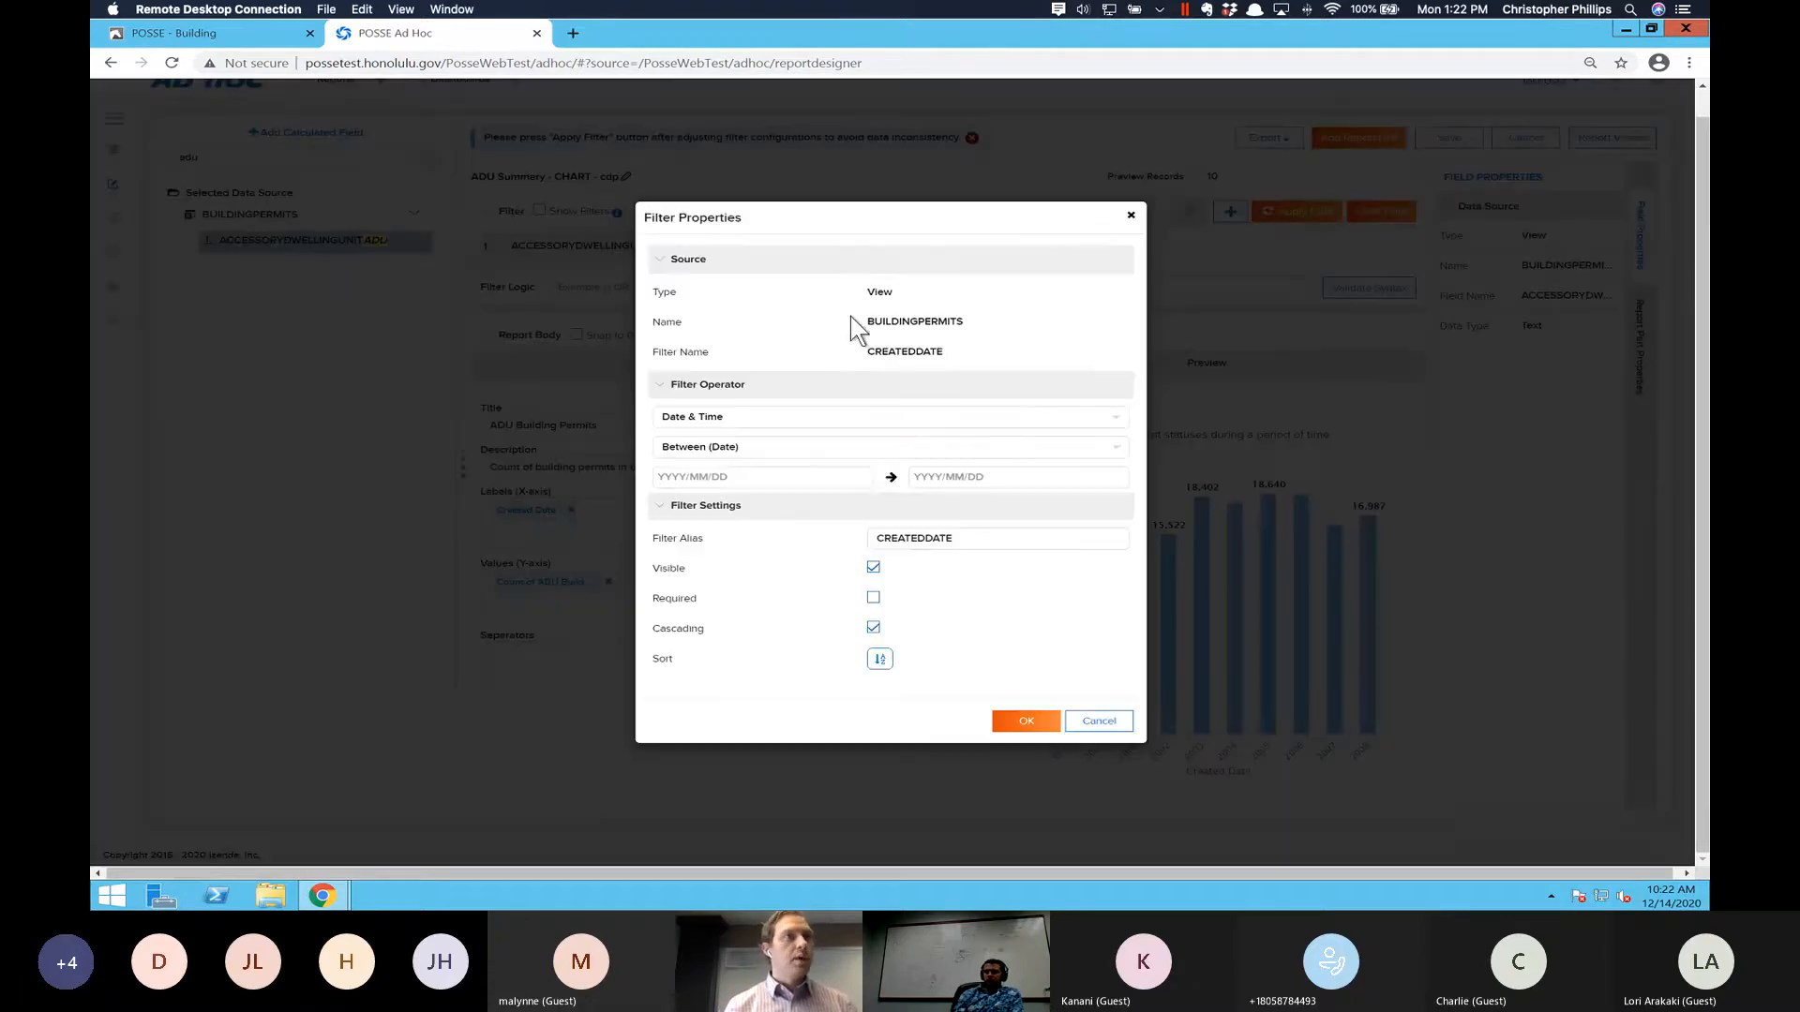
{"action": "double_click", "coordinate": [919, 541]}
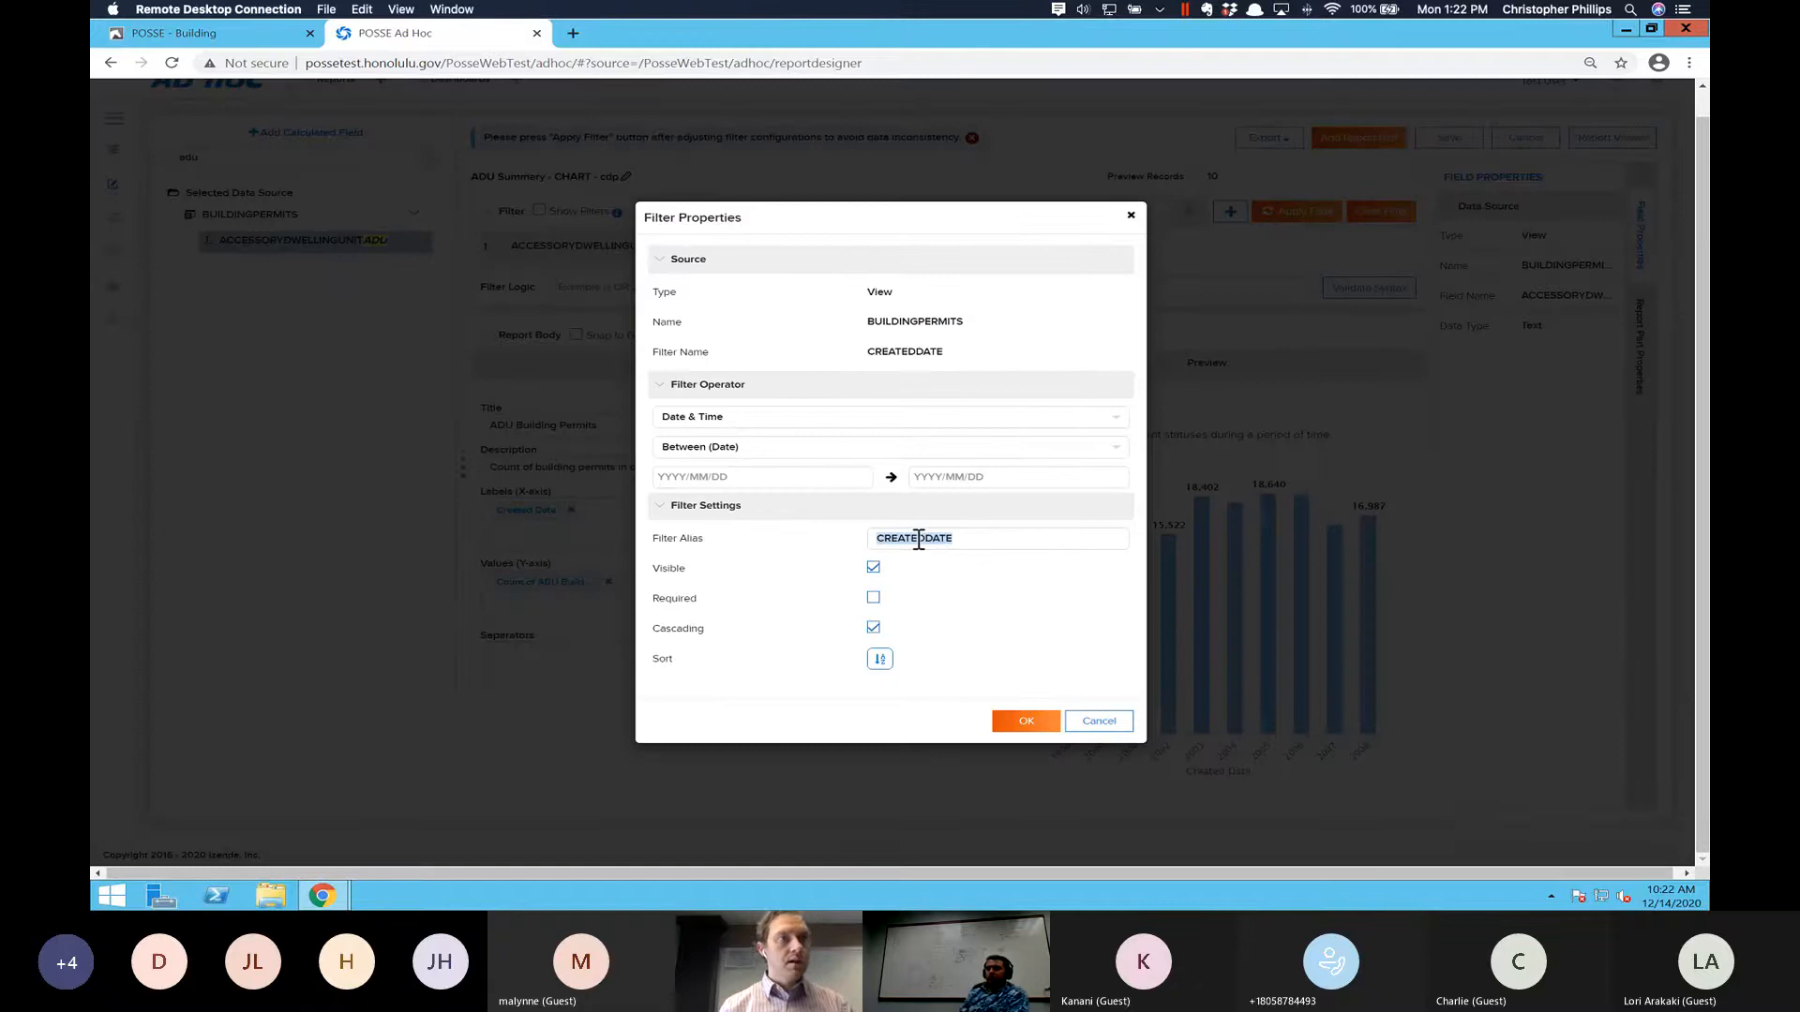
{"action": "type", "text": "ADU"}
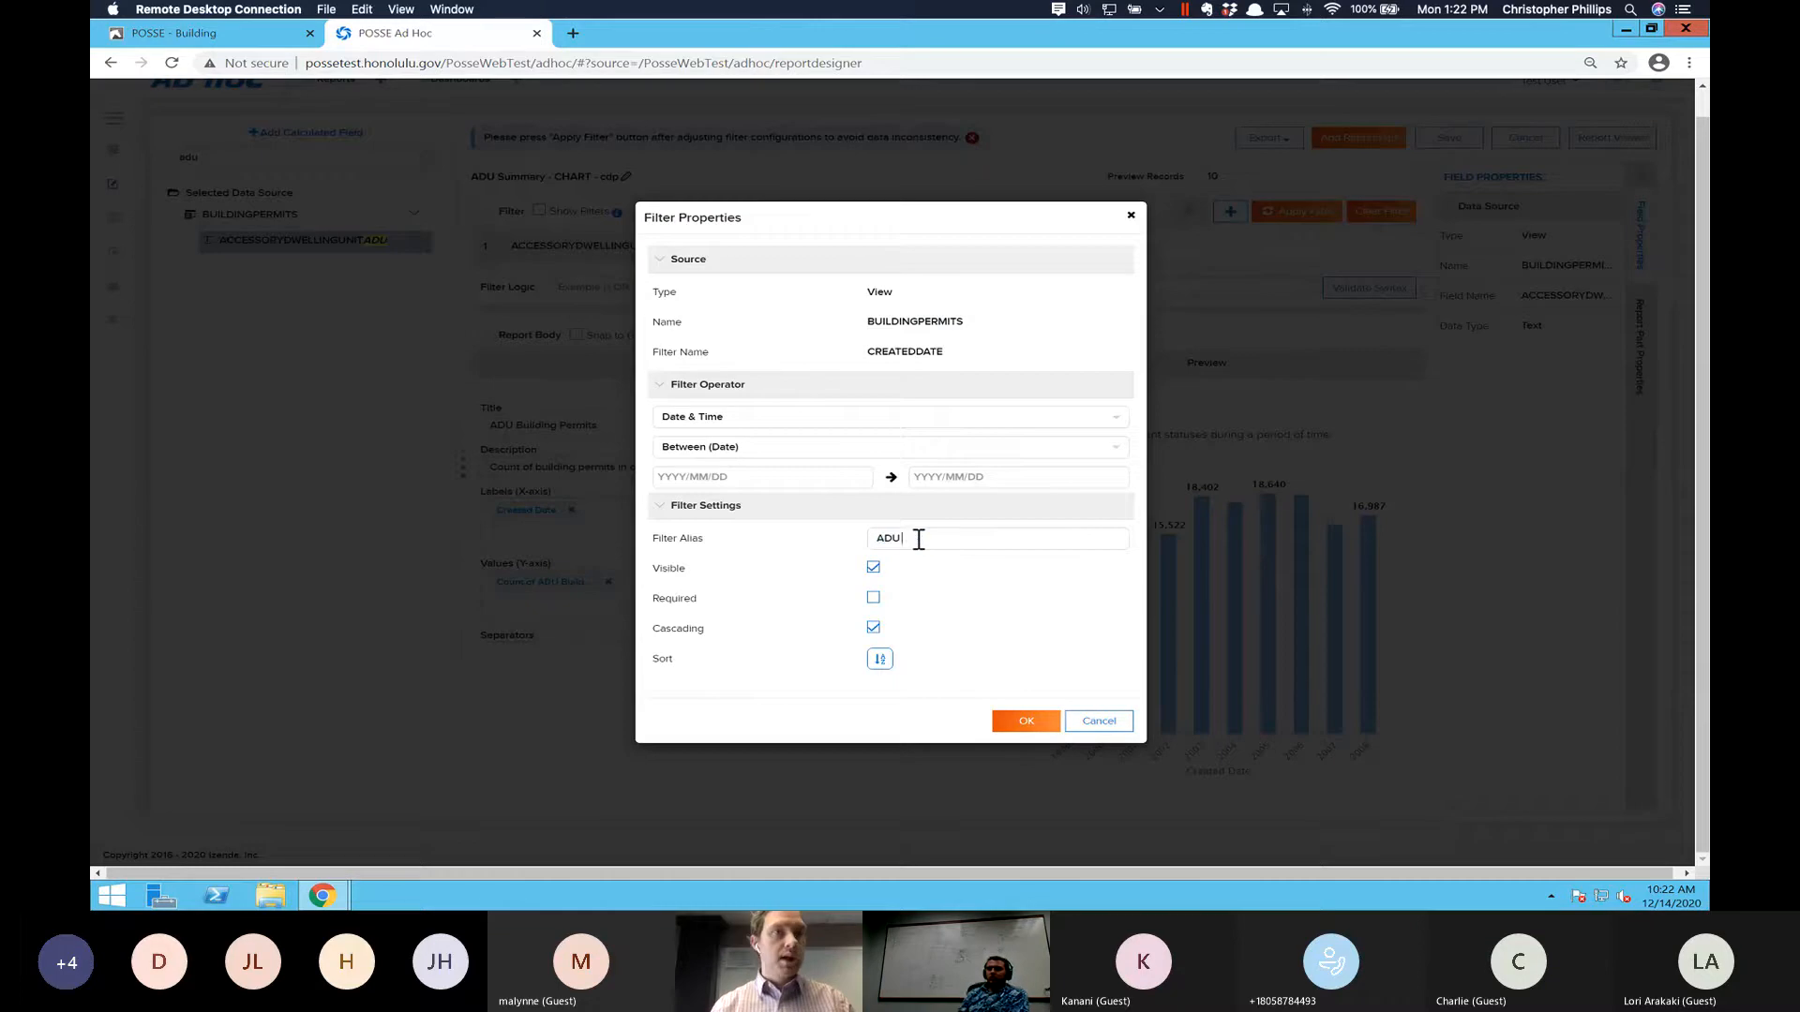
{"action": "type", "text": " Created Date"}
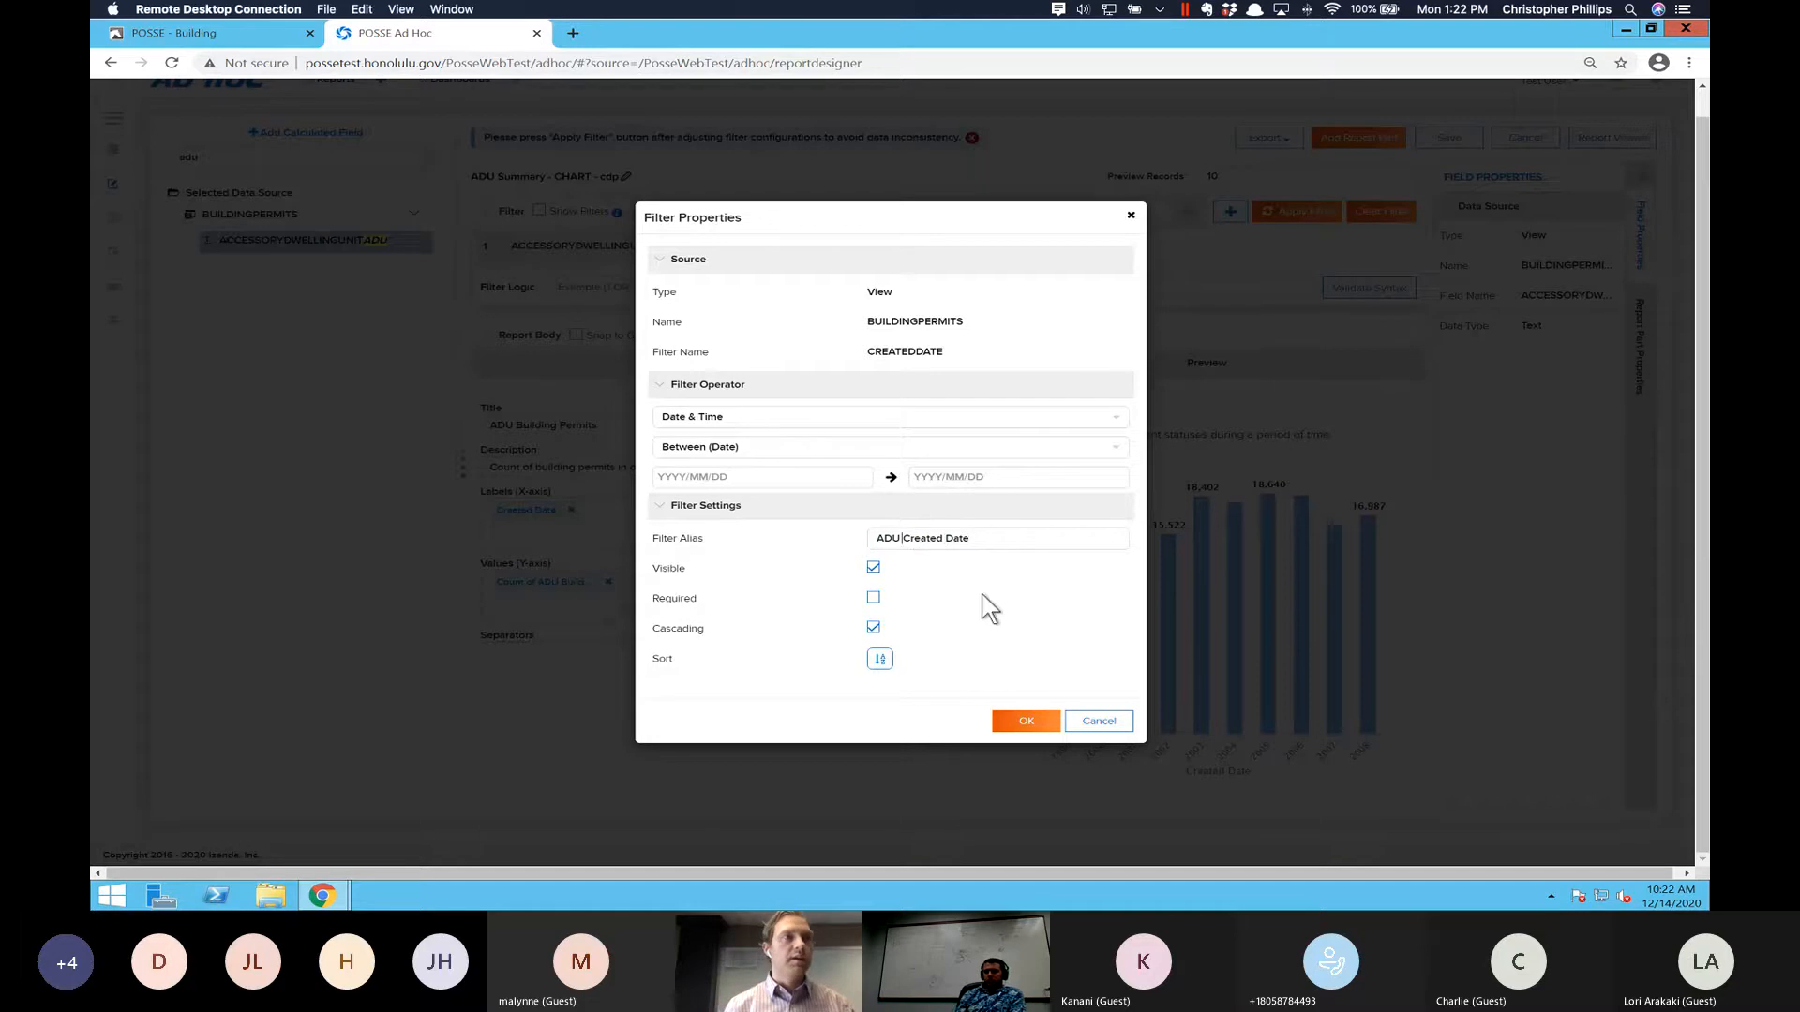
- Make the created date filter required and apply the filters to the report
{"action": "left_click", "coordinate": [873, 598]}
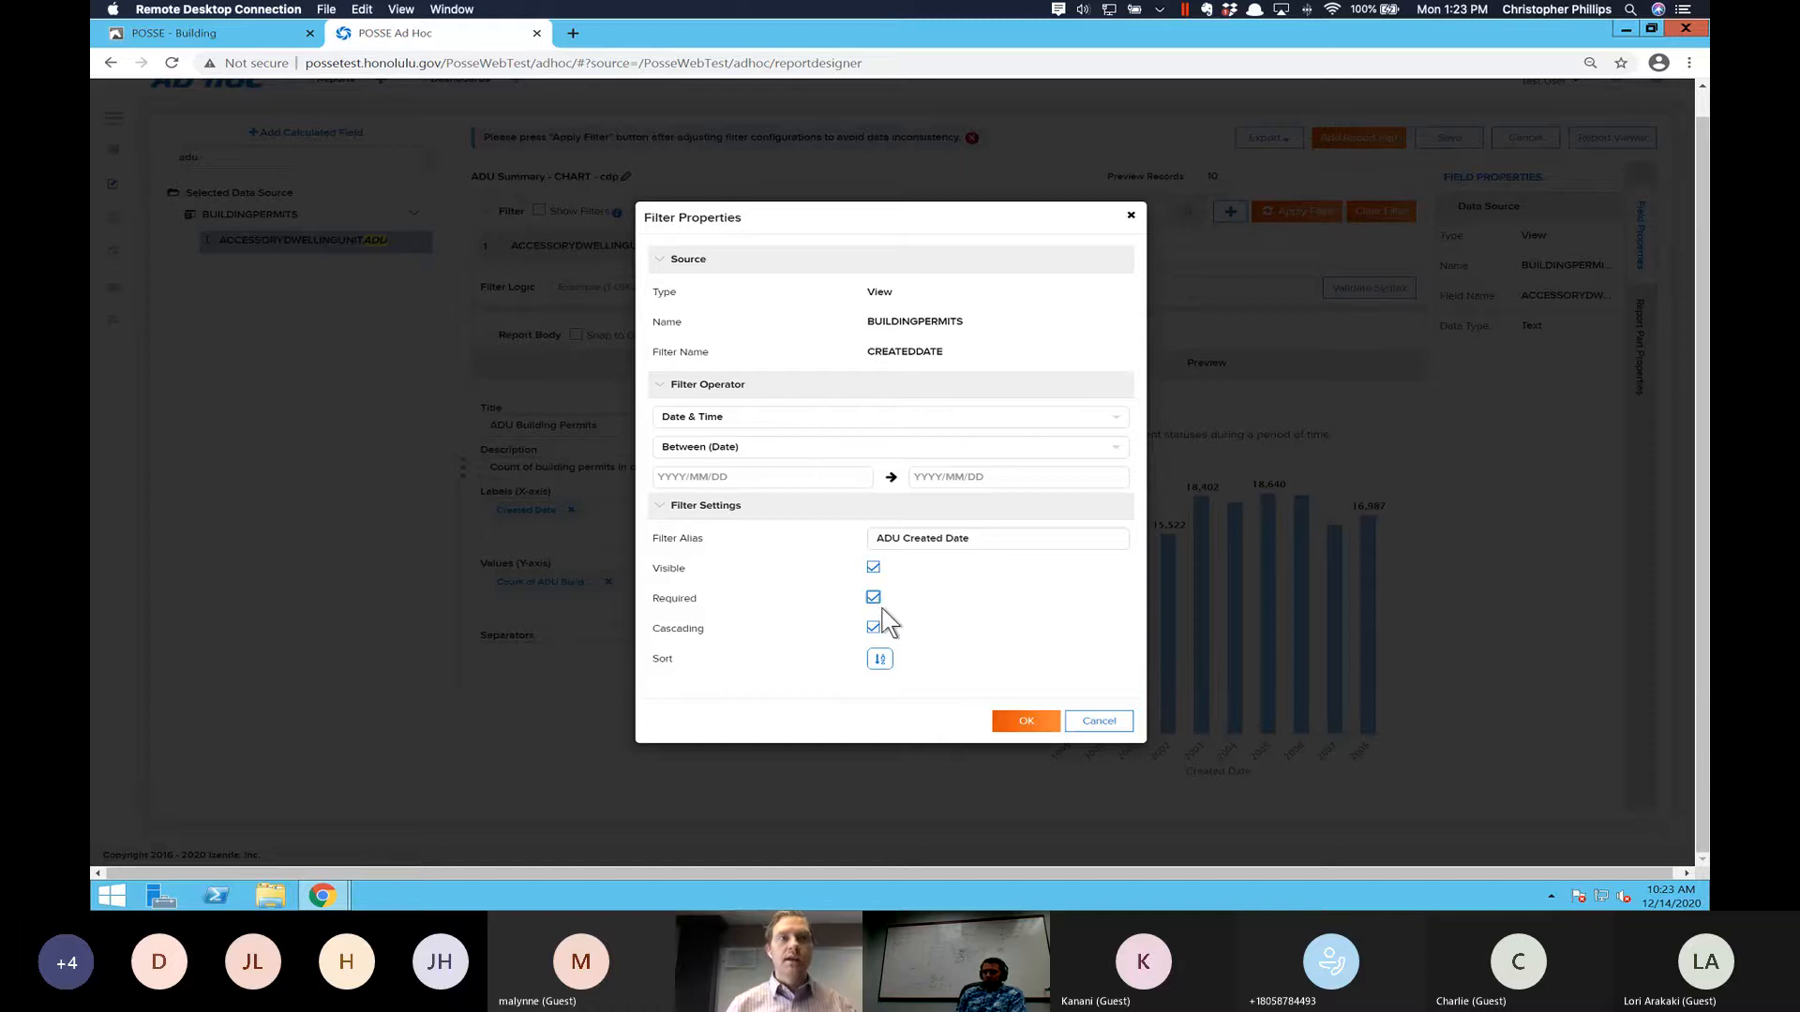
{"action": "left_click", "coordinate": [1022, 722]}
{"action": "left_click", "coordinate": [1291, 208]}
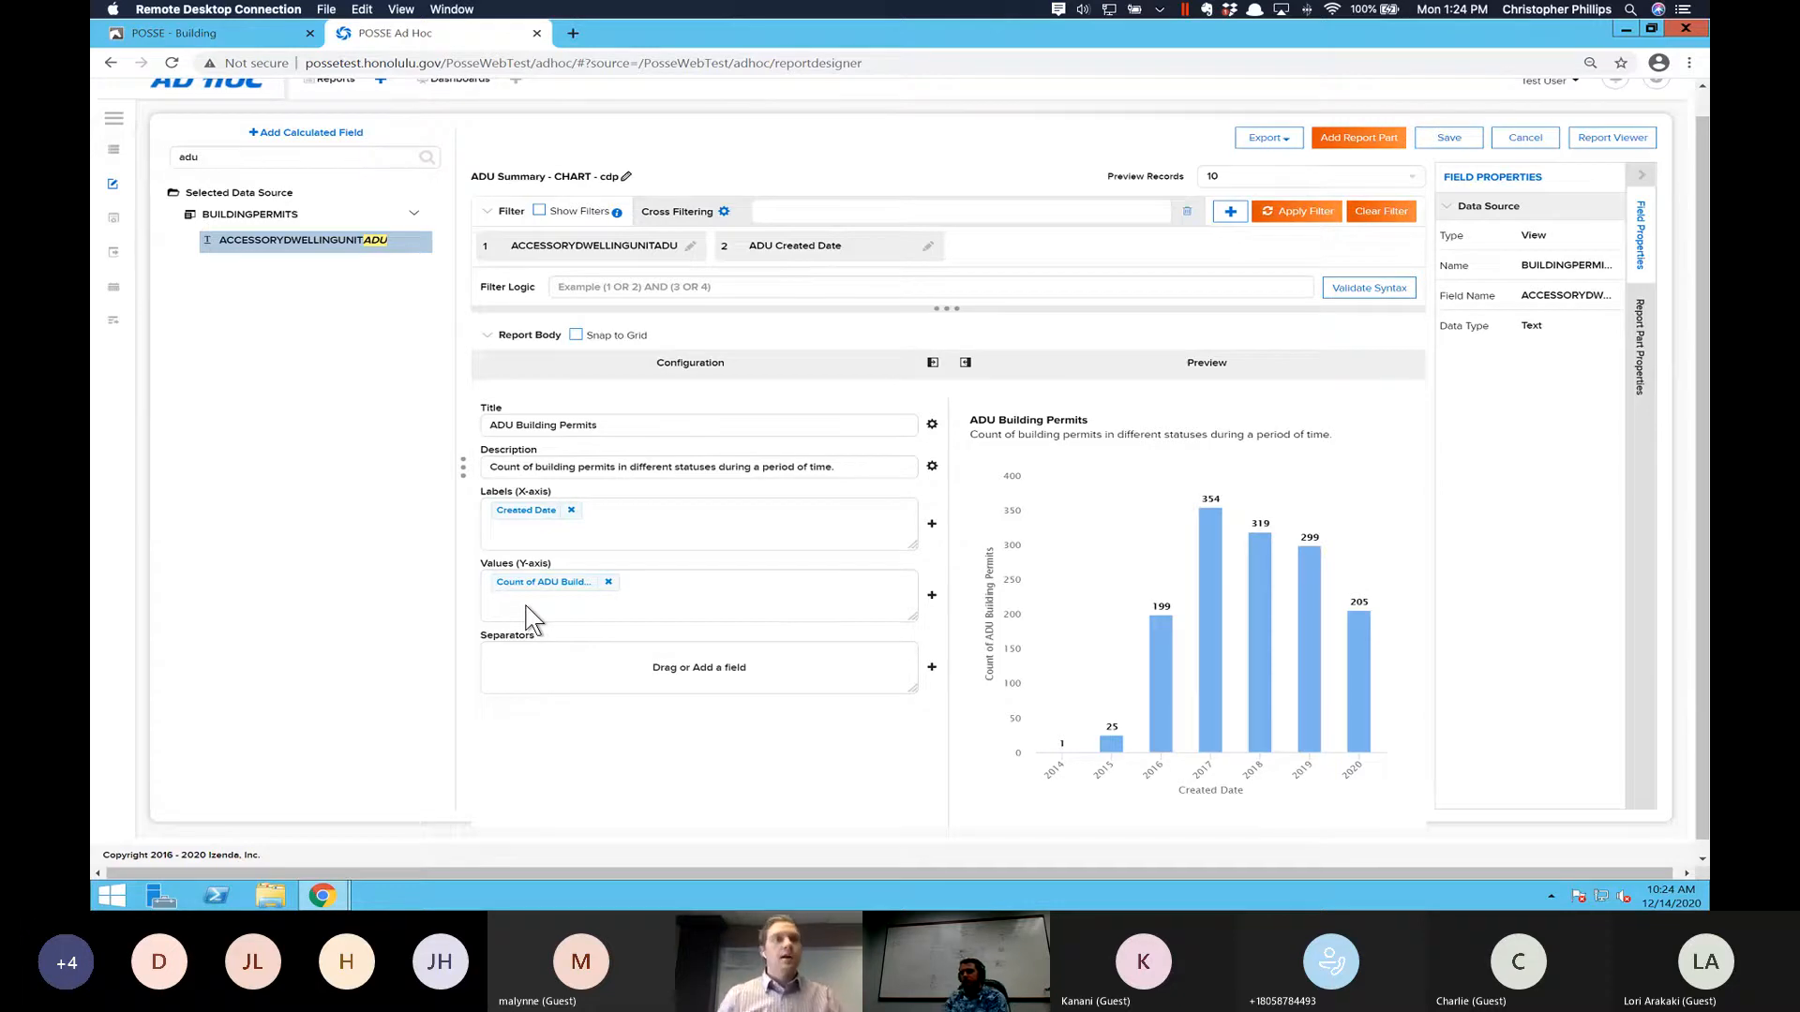
- Find the STATUSDESCRIPTION field by searching for "status" and add it to the chart's Separators
{"action": "mouse_move", "coordinate": [1238, 639]}
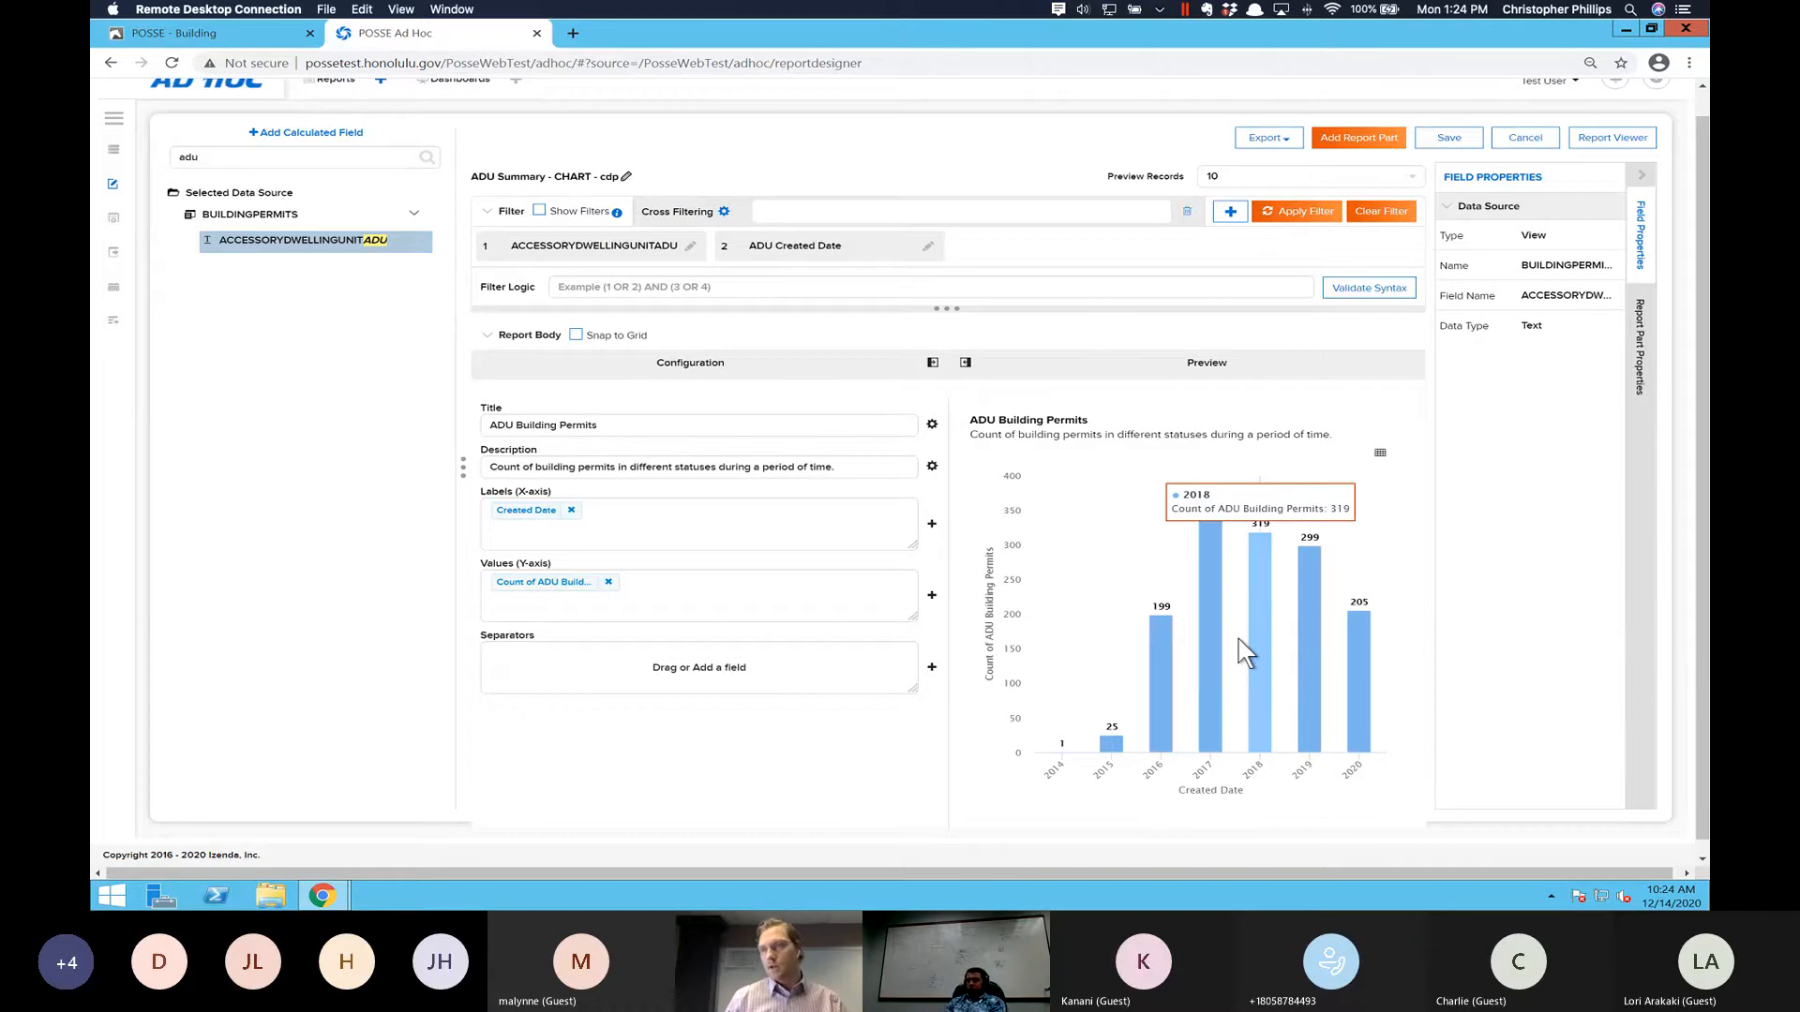
{"action": "double_click", "coordinate": [259, 163]}
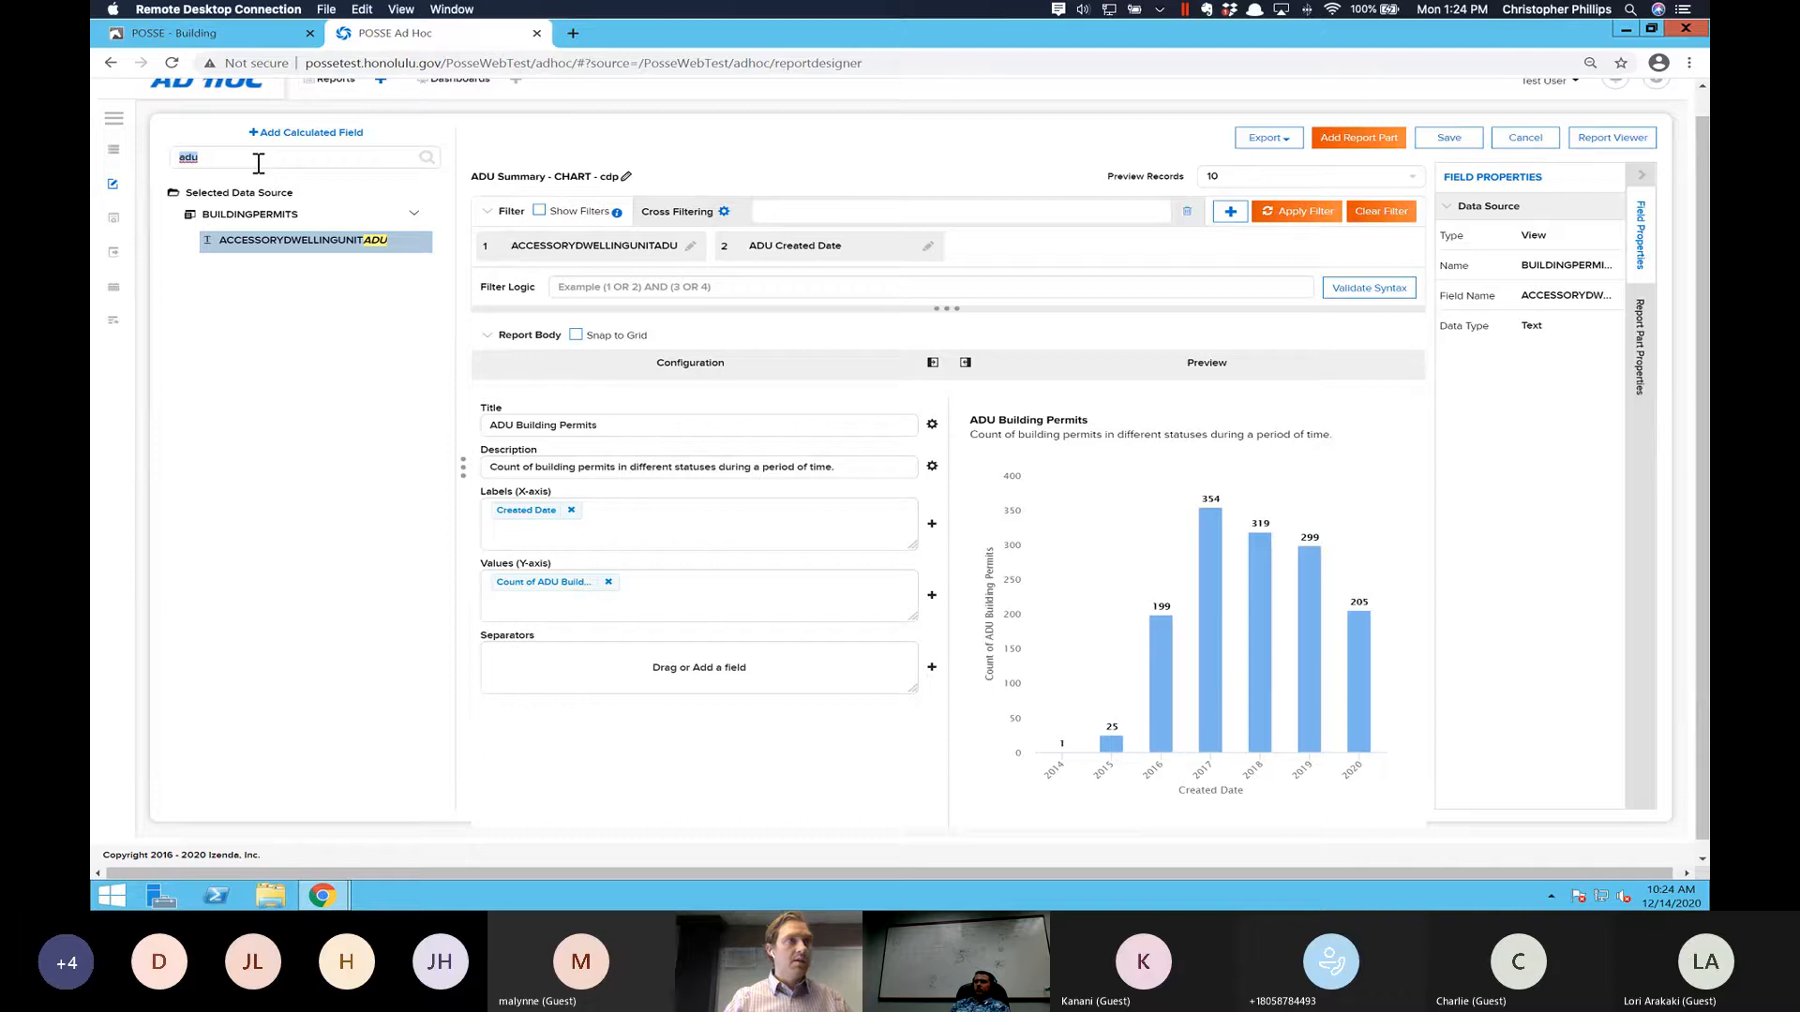
{"action": "key", "text": "BackSpace"}
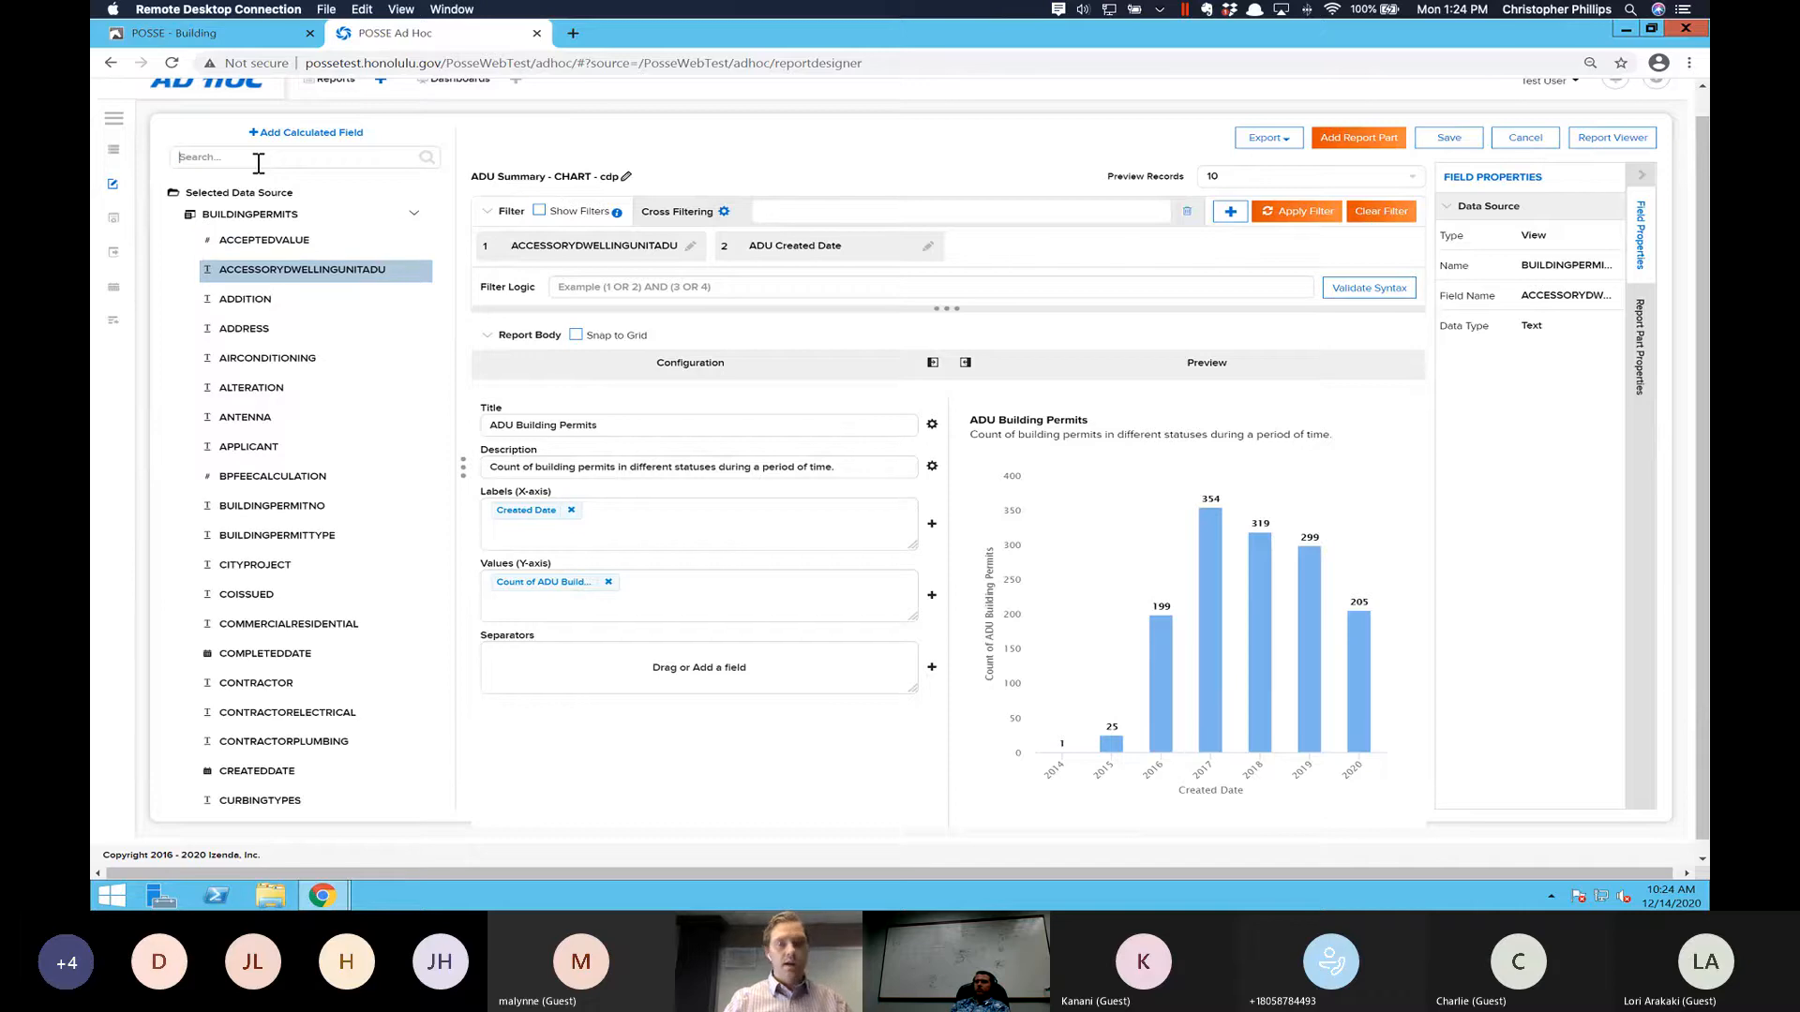
{"action": "type", "text": "status"}
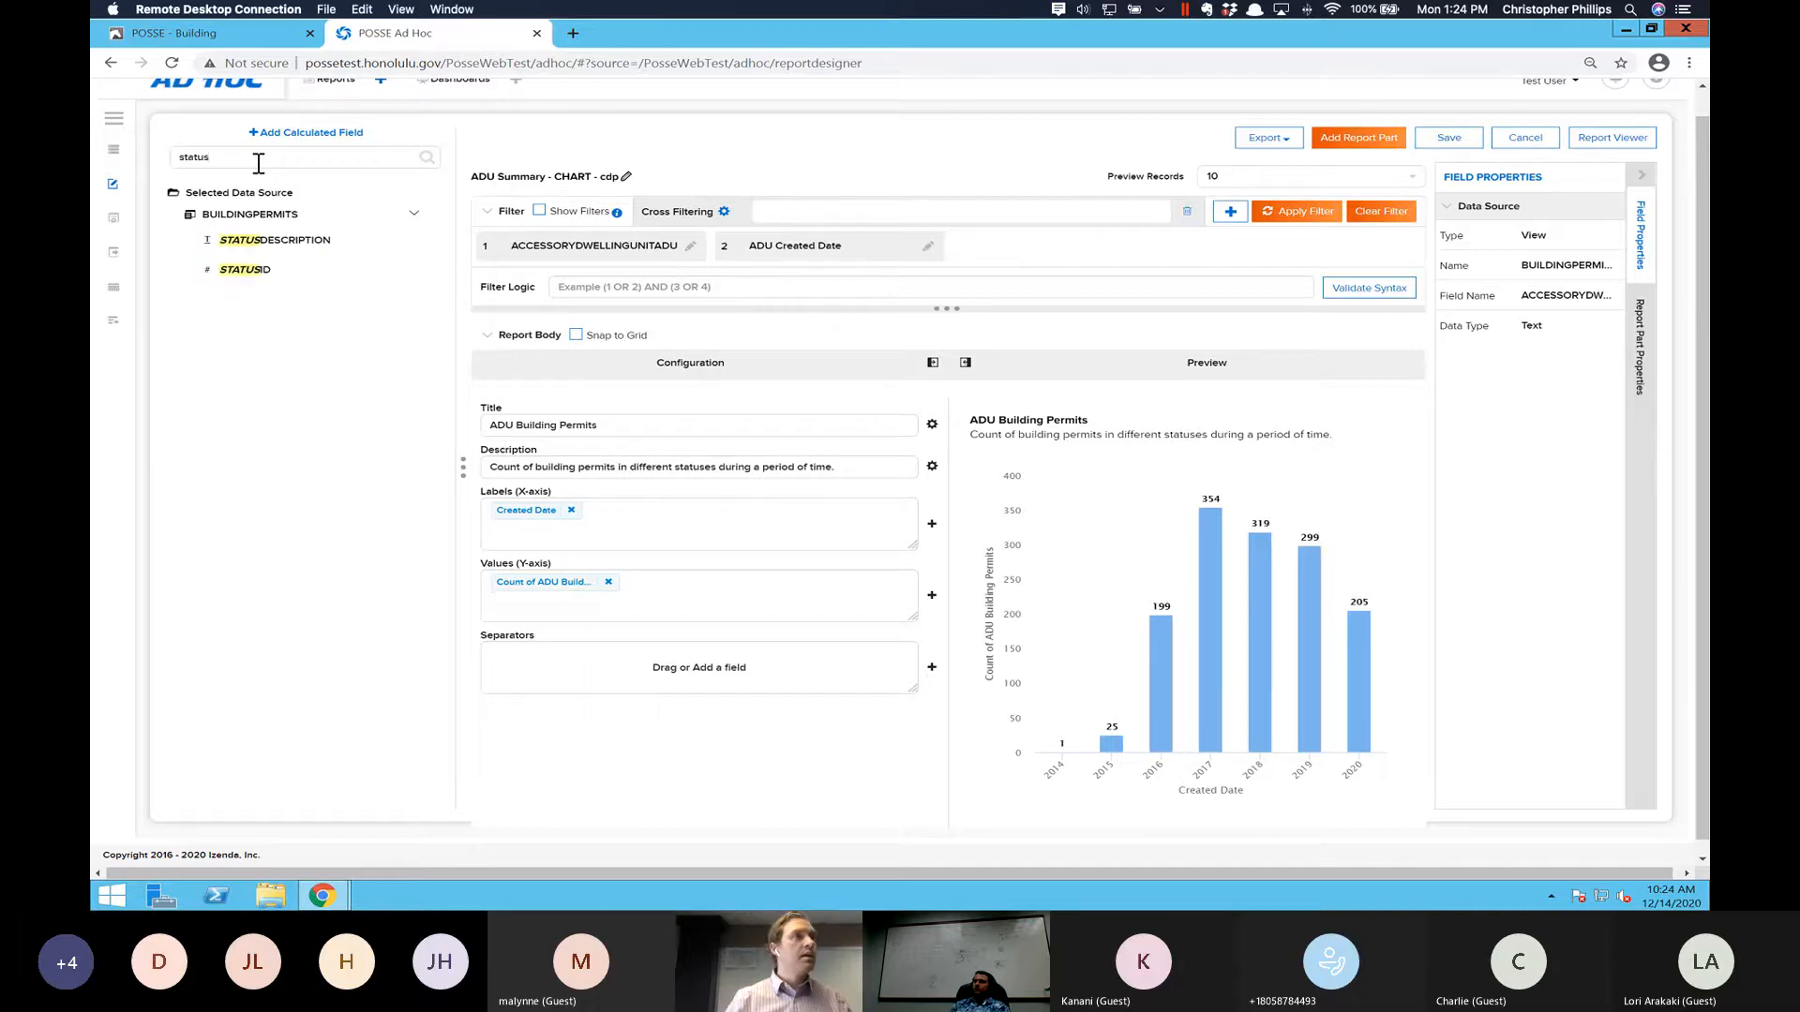
{"action": "left_click", "coordinate": [268, 241]}
{"action": "left_click_drag", "start_coordinate": [605, 604], "coordinate": [601, 664]}
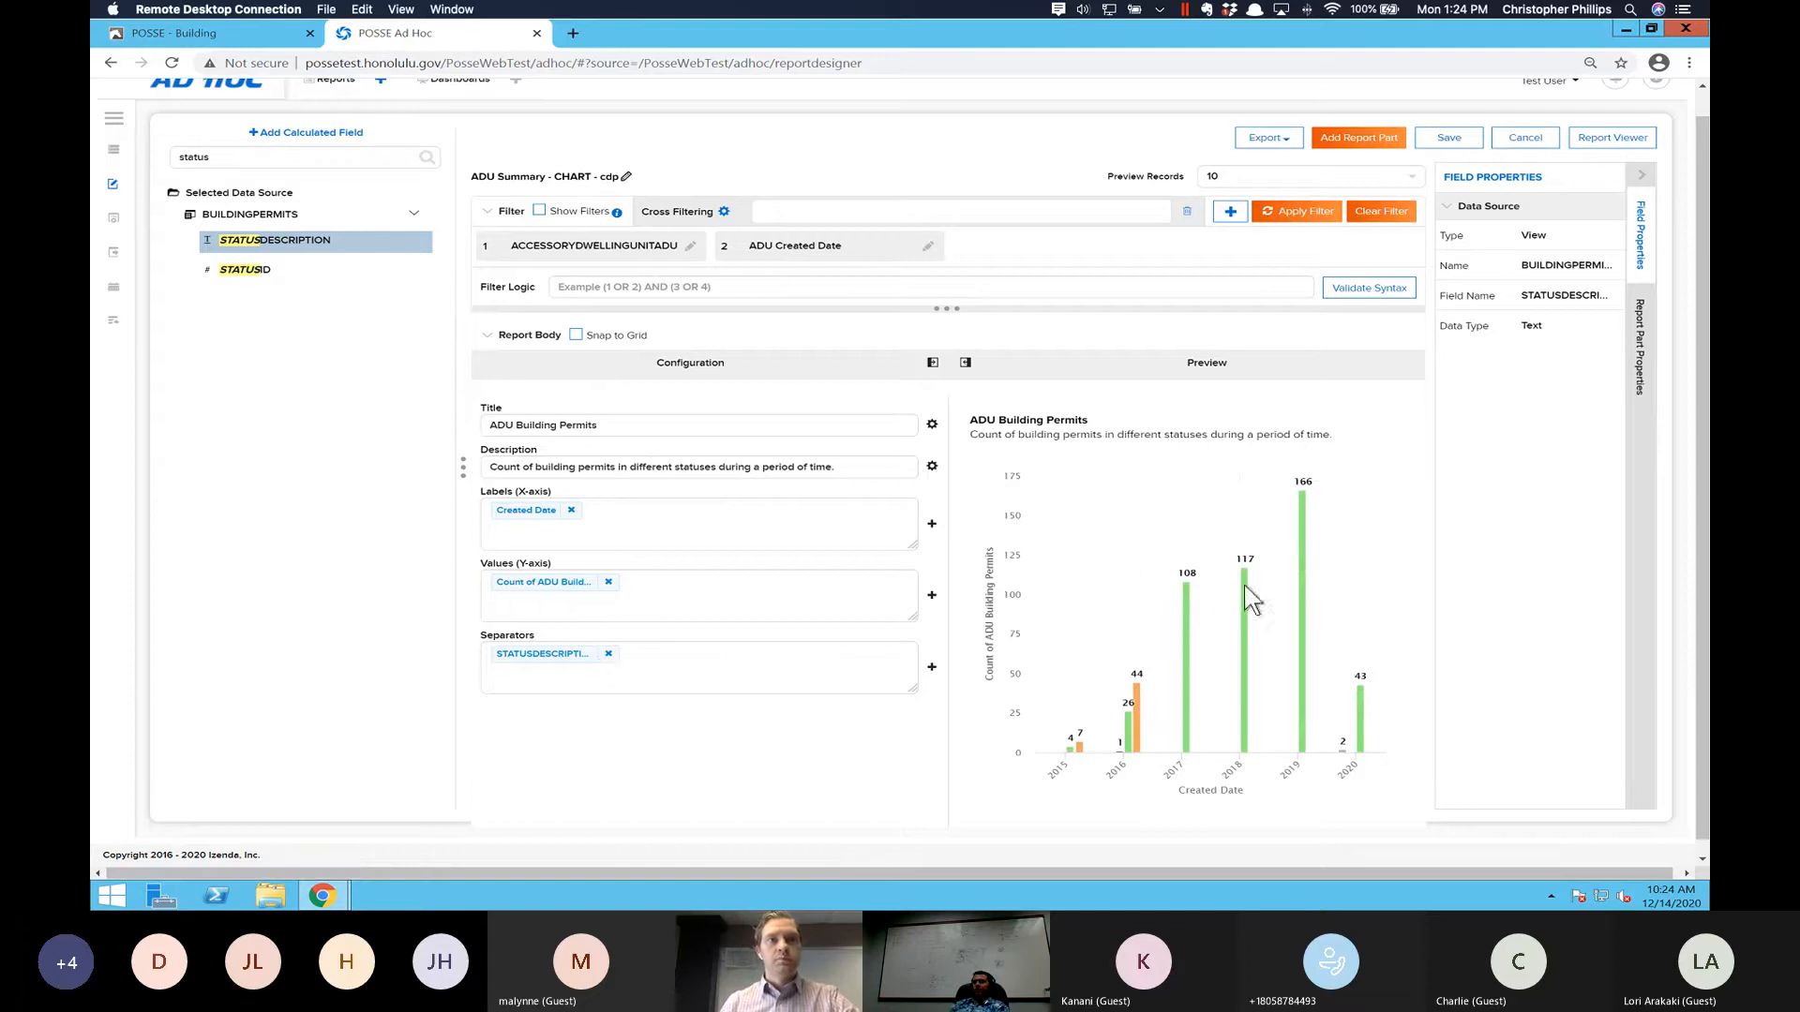
- Set the start date of the ADU Created Date filter to 2015/01/01 and apply the filters to the chart
{"action": "mouse_move", "coordinate": [1246, 590]}
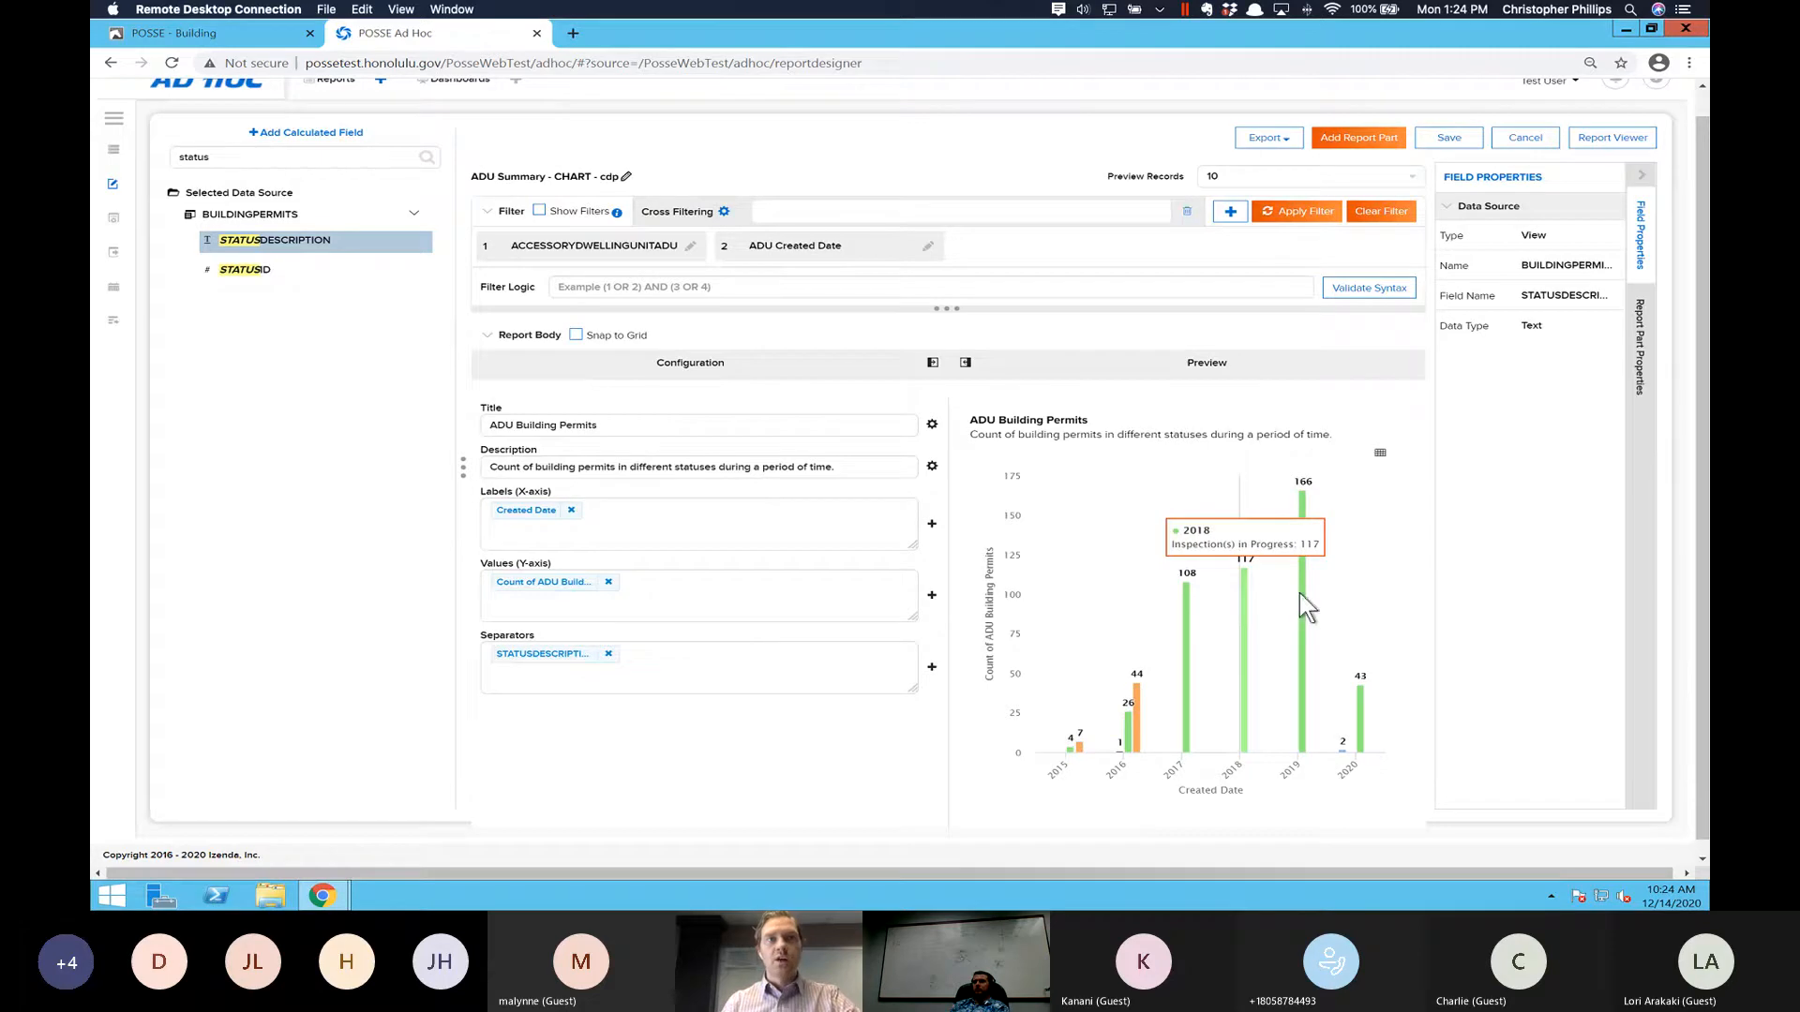
{"action": "mouse_move", "coordinate": [1343, 737]}
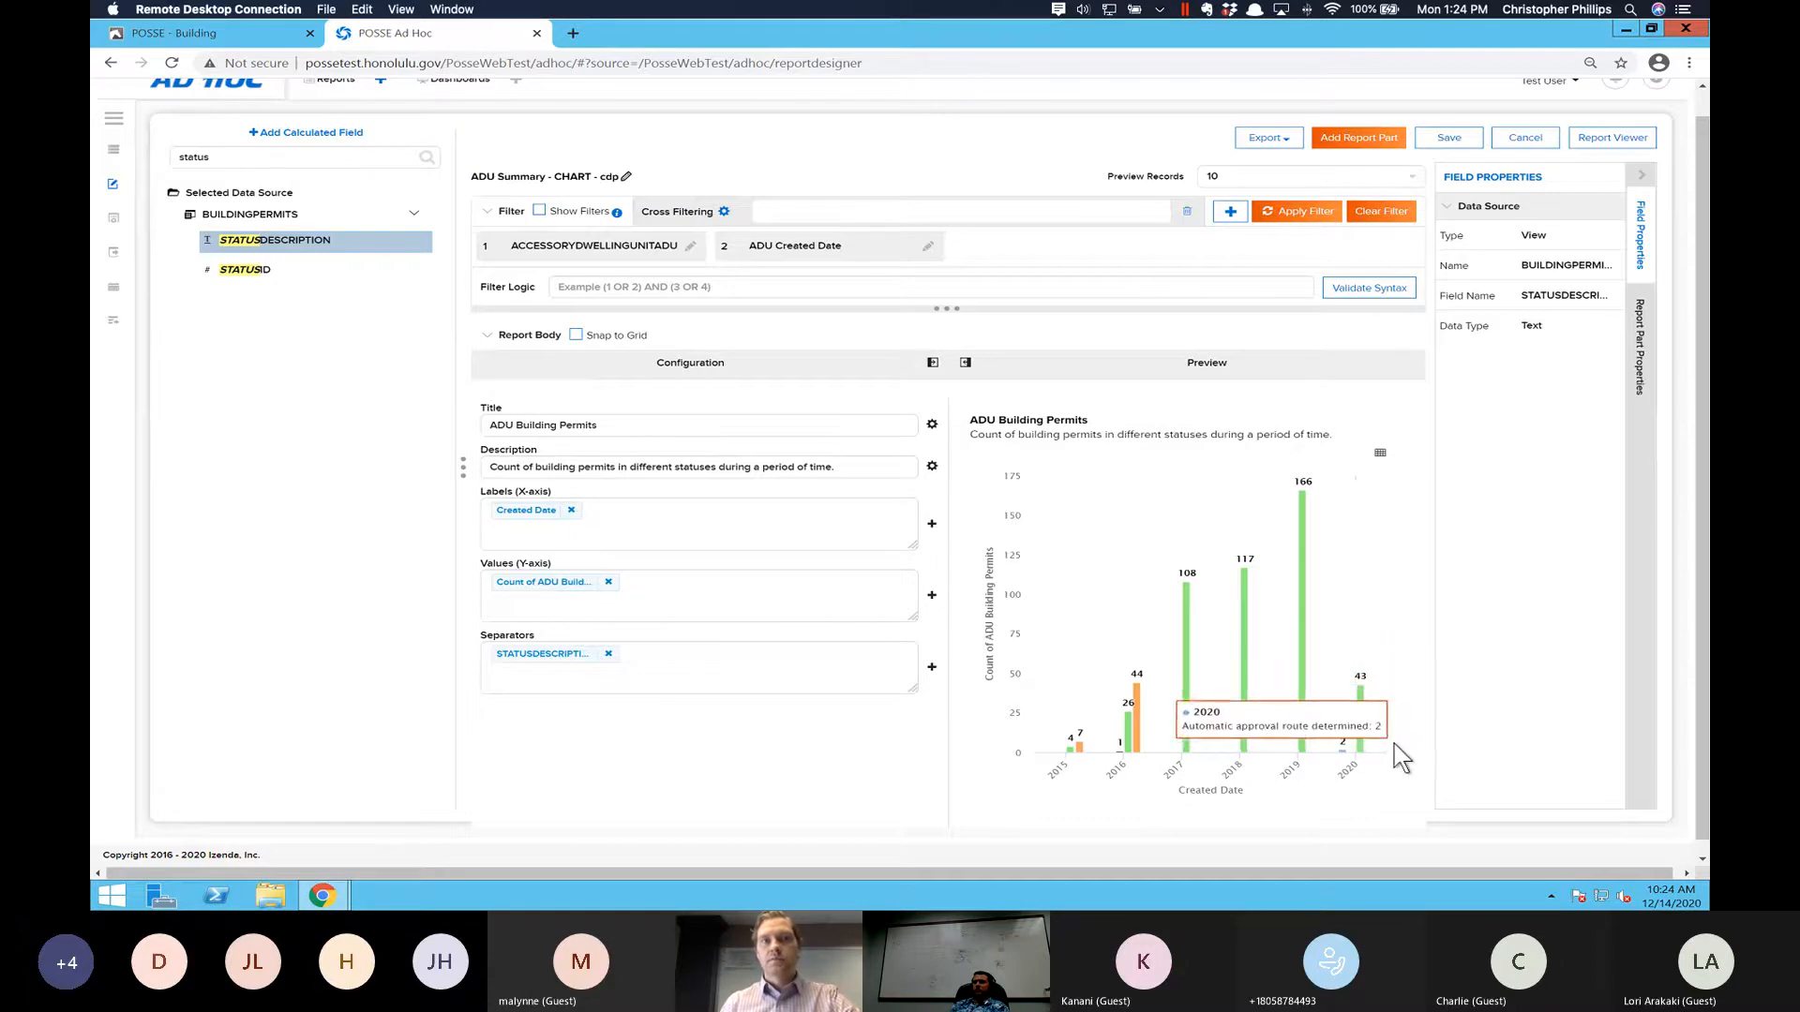
{"action": "left_click", "coordinate": [792, 247]}
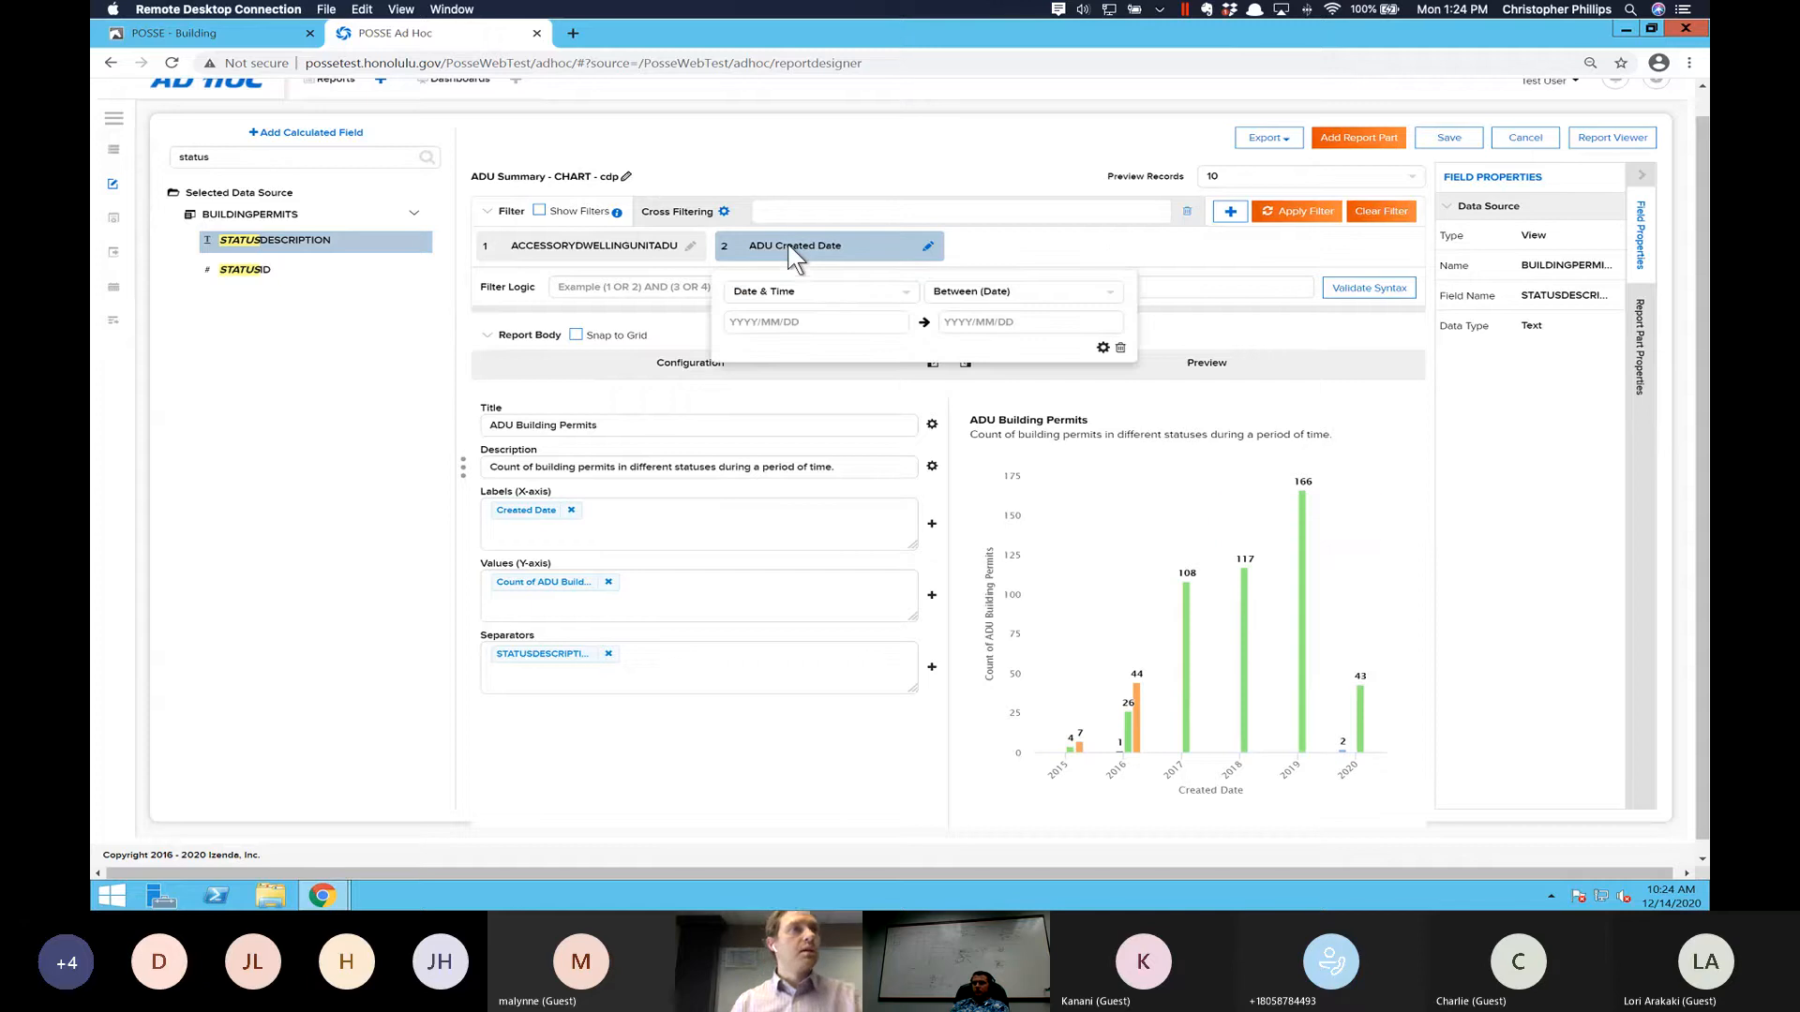
{"action": "left_click", "coordinate": [872, 322]}
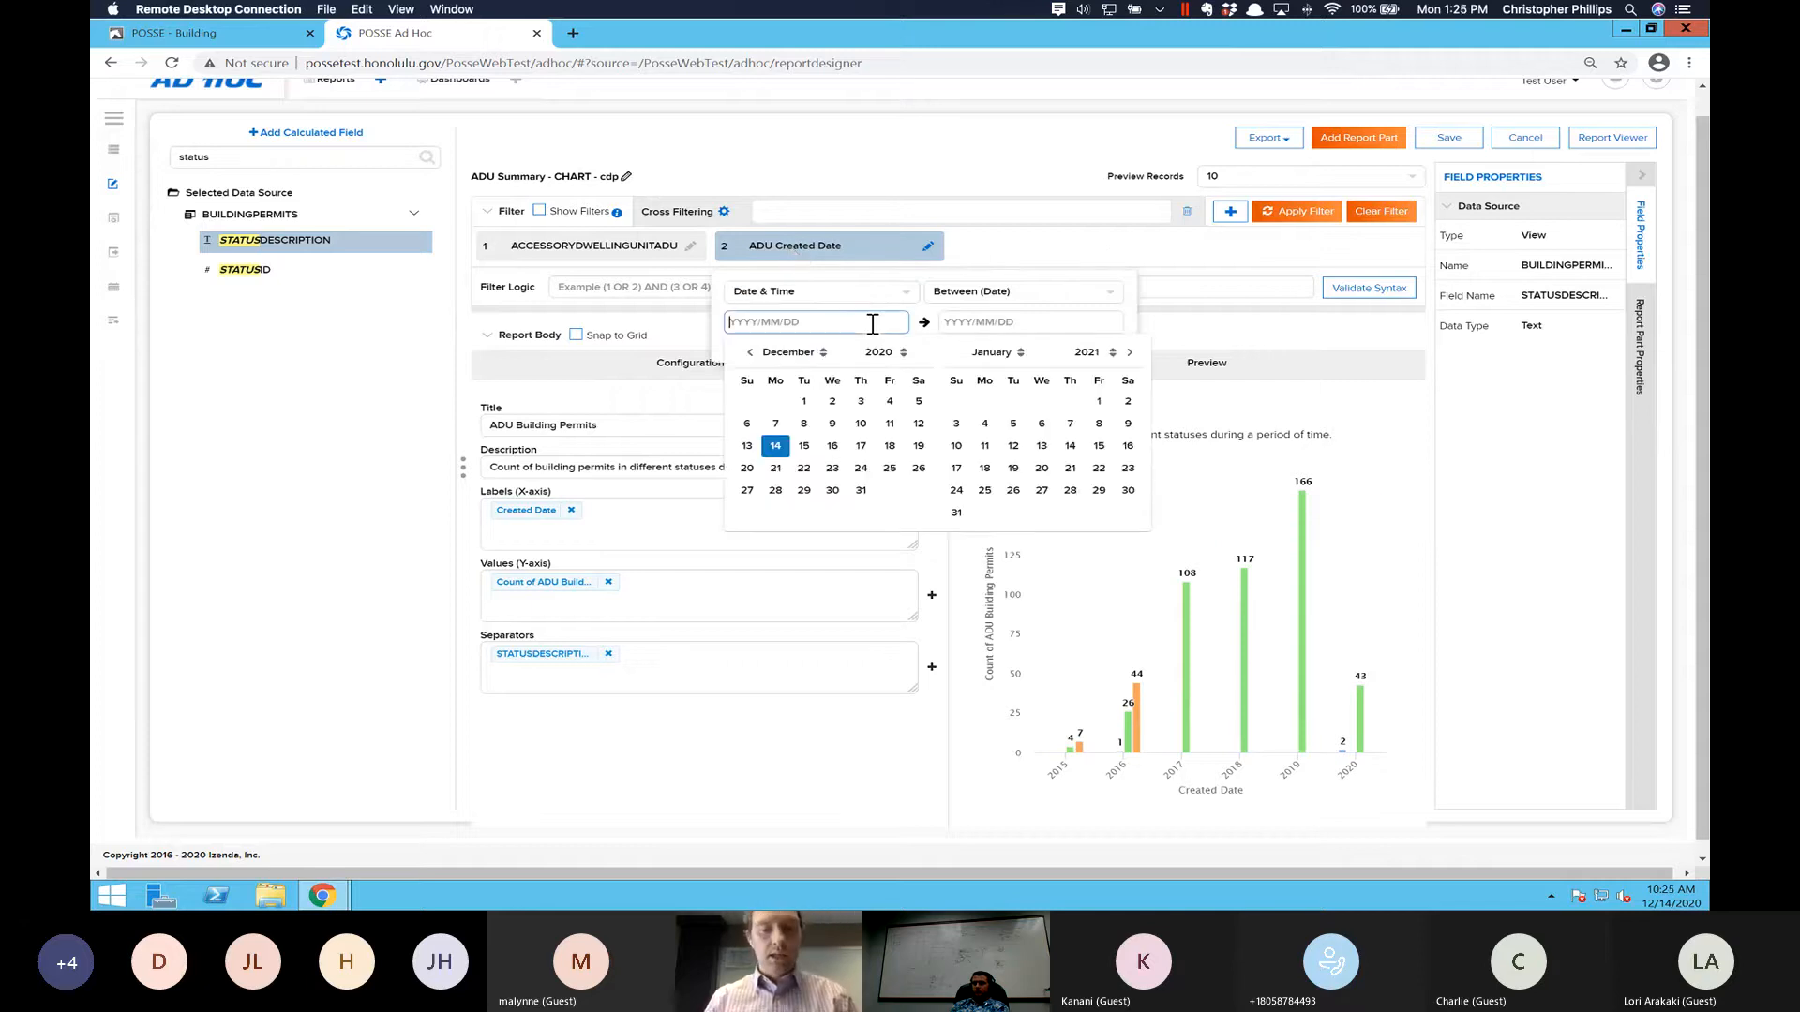
{"action": "type", "text": "2015"}
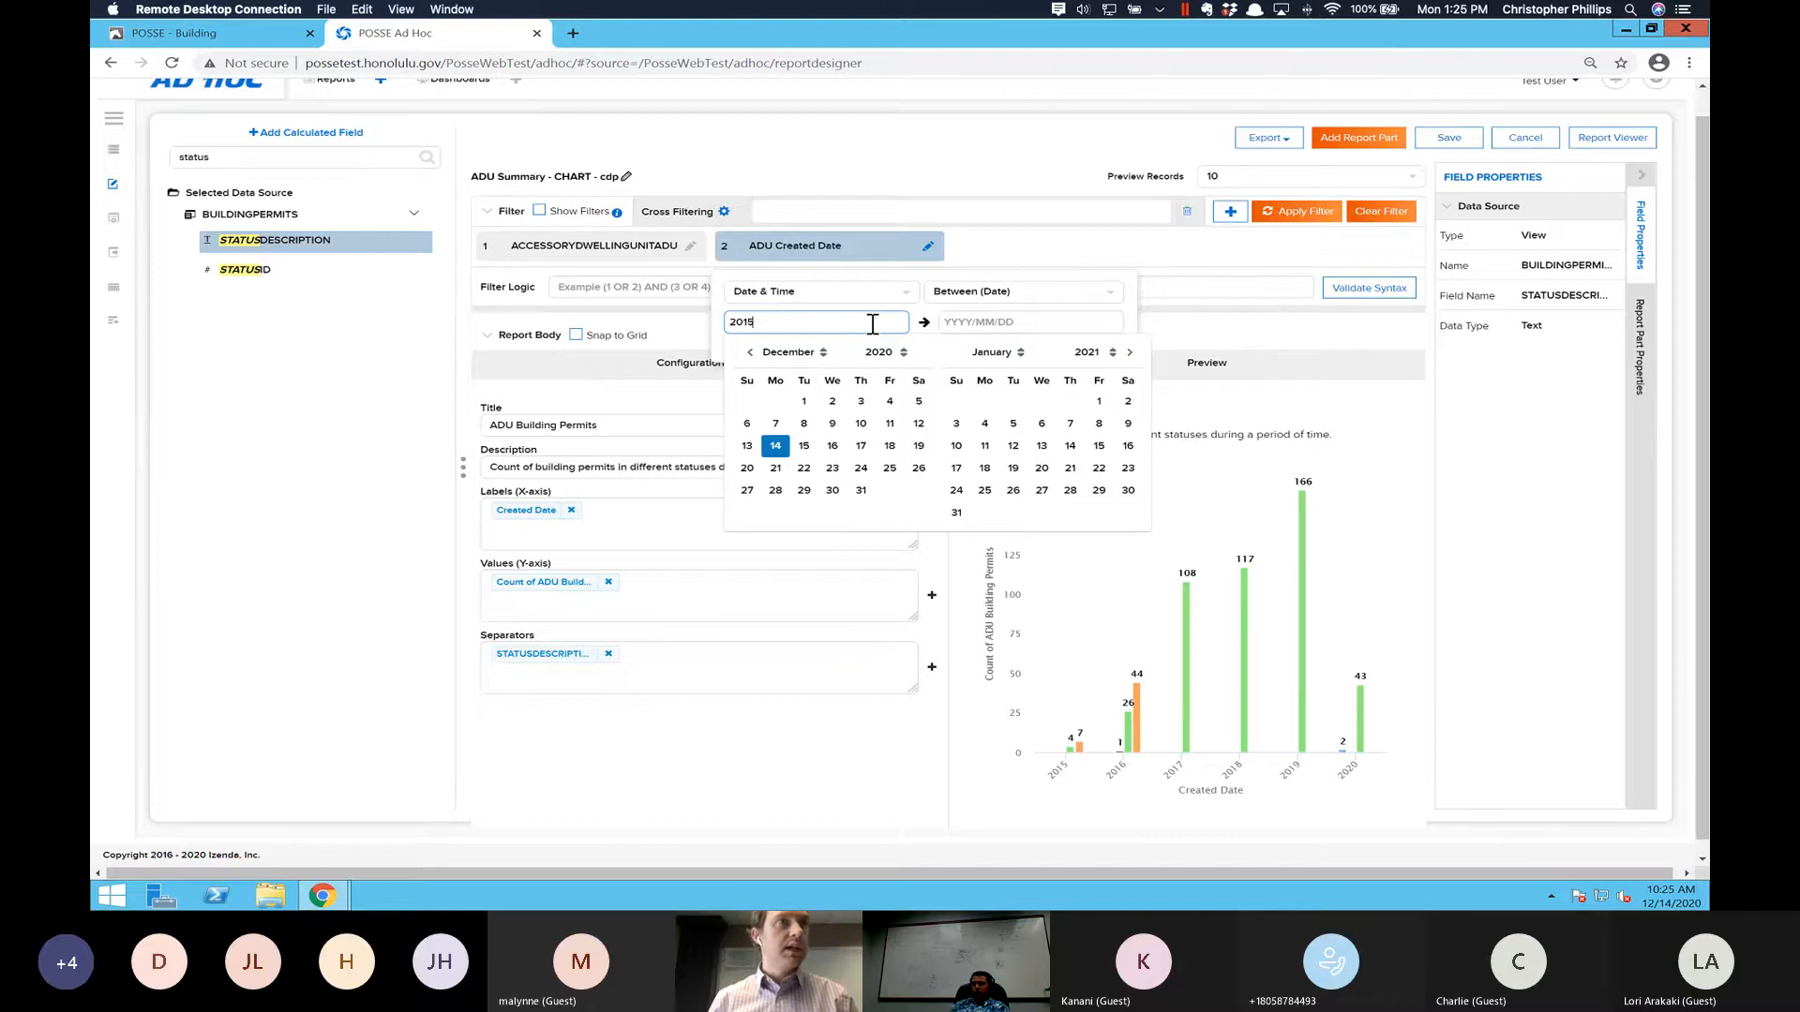
{"action": "type", "text": "/01"}
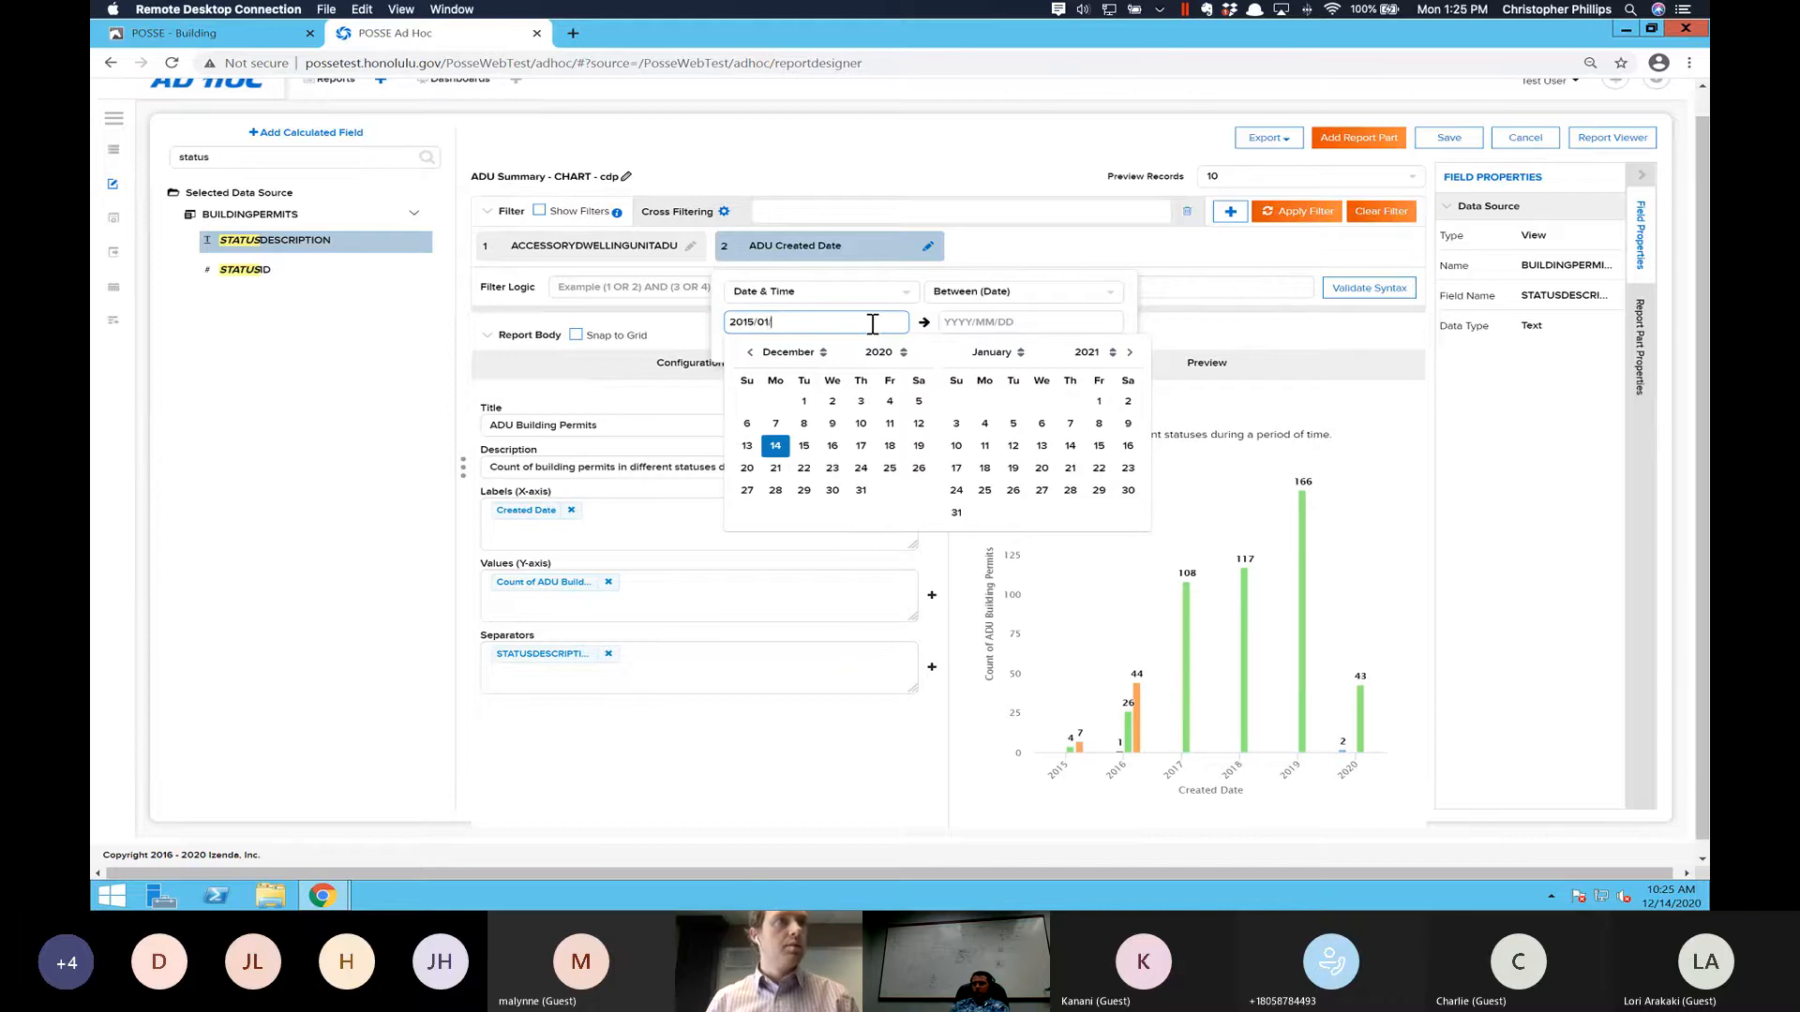
{"action": "type", "text": "/01"}
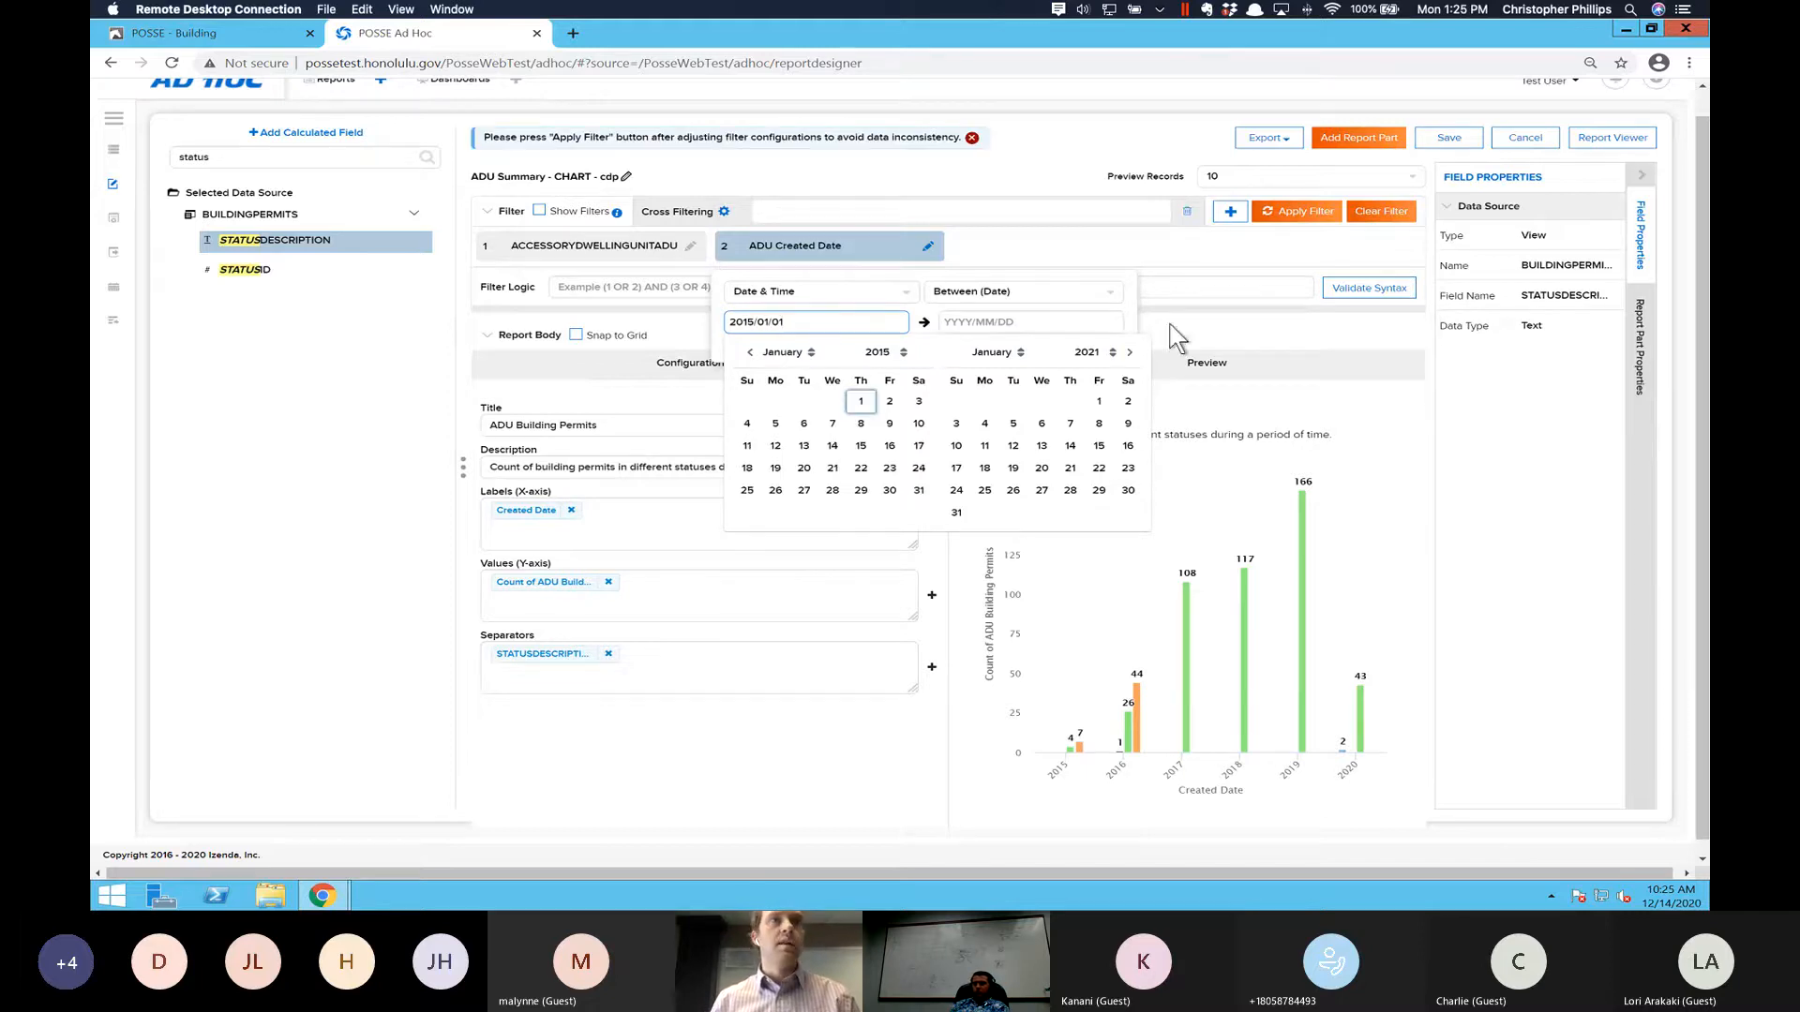
{"action": "left_click", "coordinate": [1292, 212]}
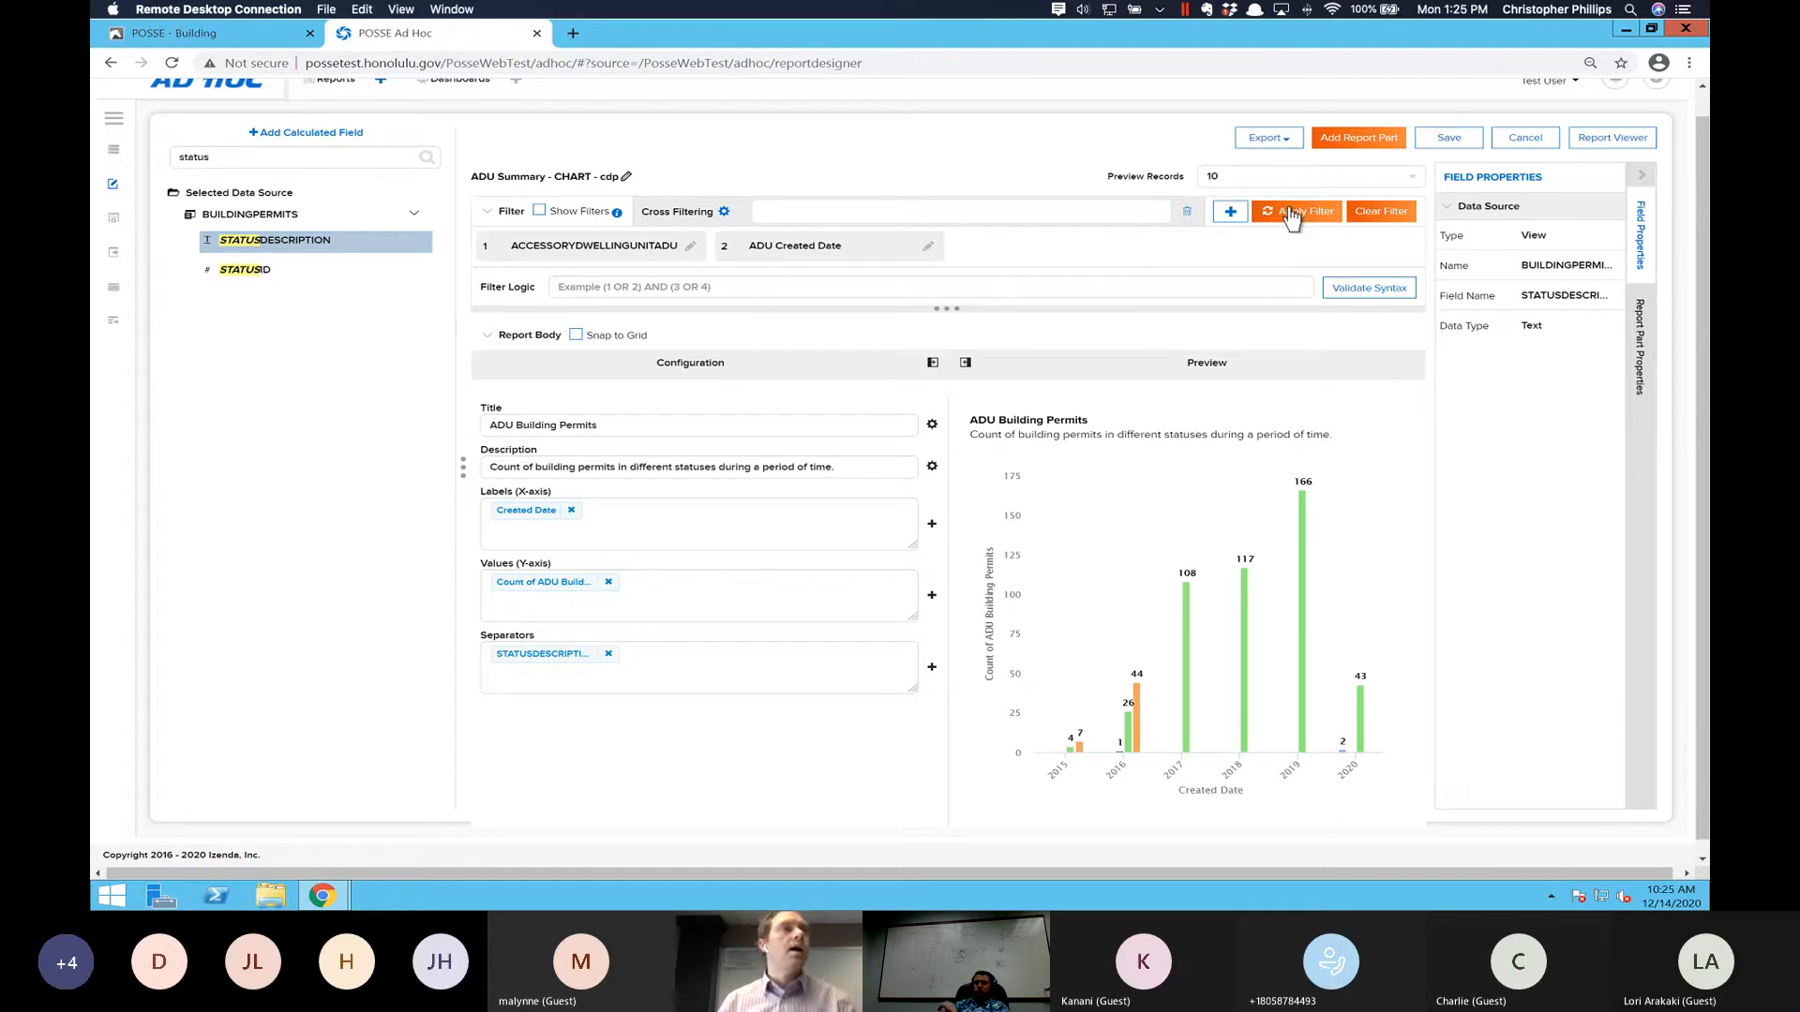
- Save the report as "ADU Summary - CHART - cdp" under Reports in the Training category
{"action": "scroll", "coordinate": [947, 422], "scroll_direction": "down", "scroll_amount": 1}
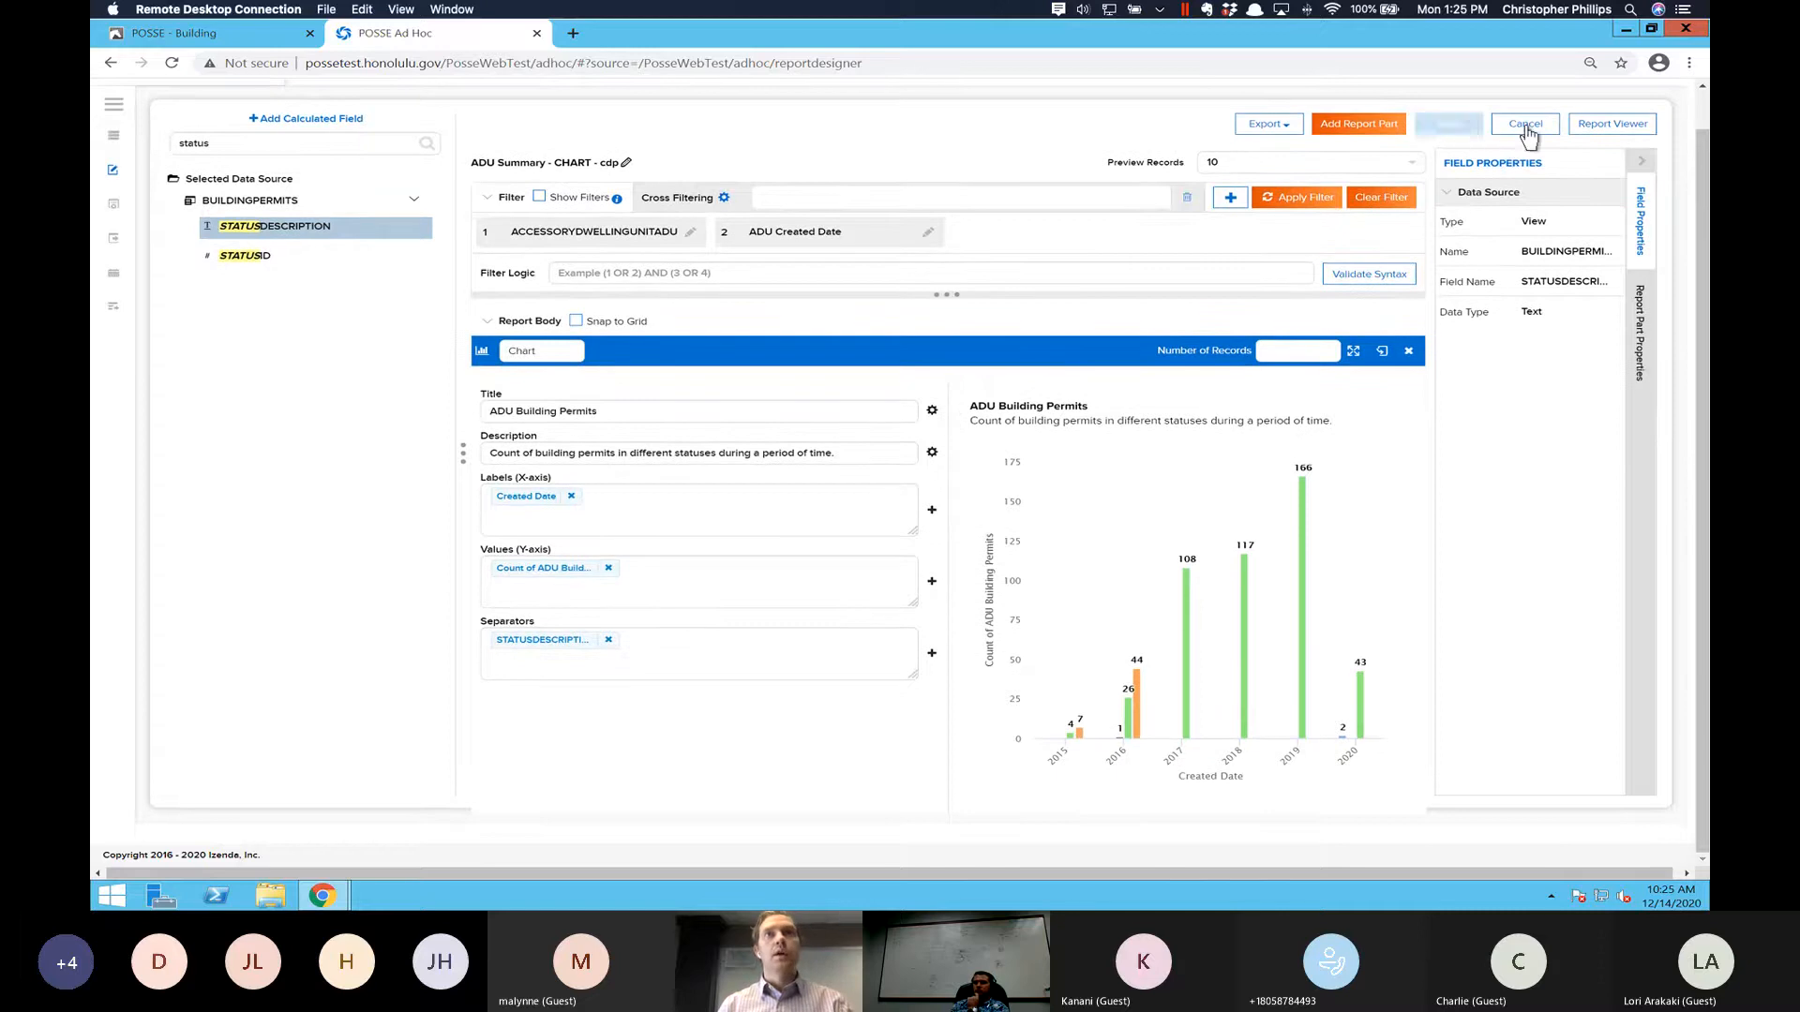
{"action": "left_click", "coordinate": [1451, 129]}
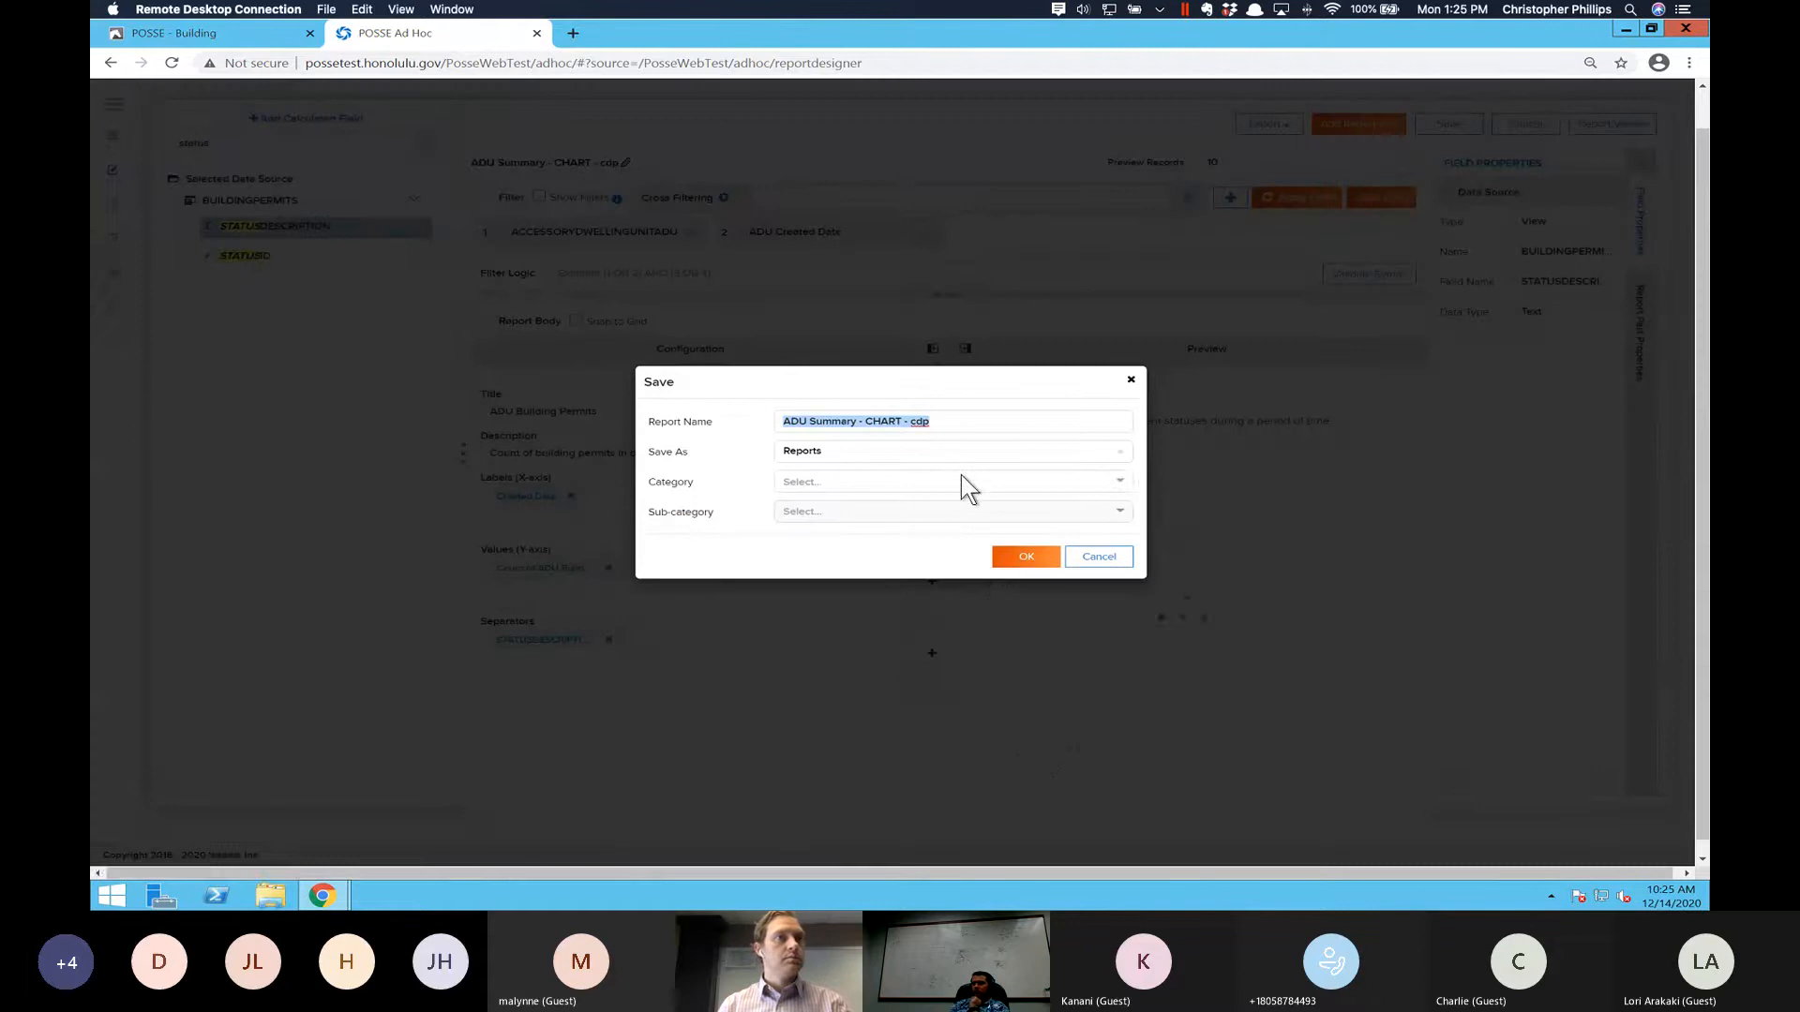
{"action": "left_click", "coordinate": [1116, 483]}
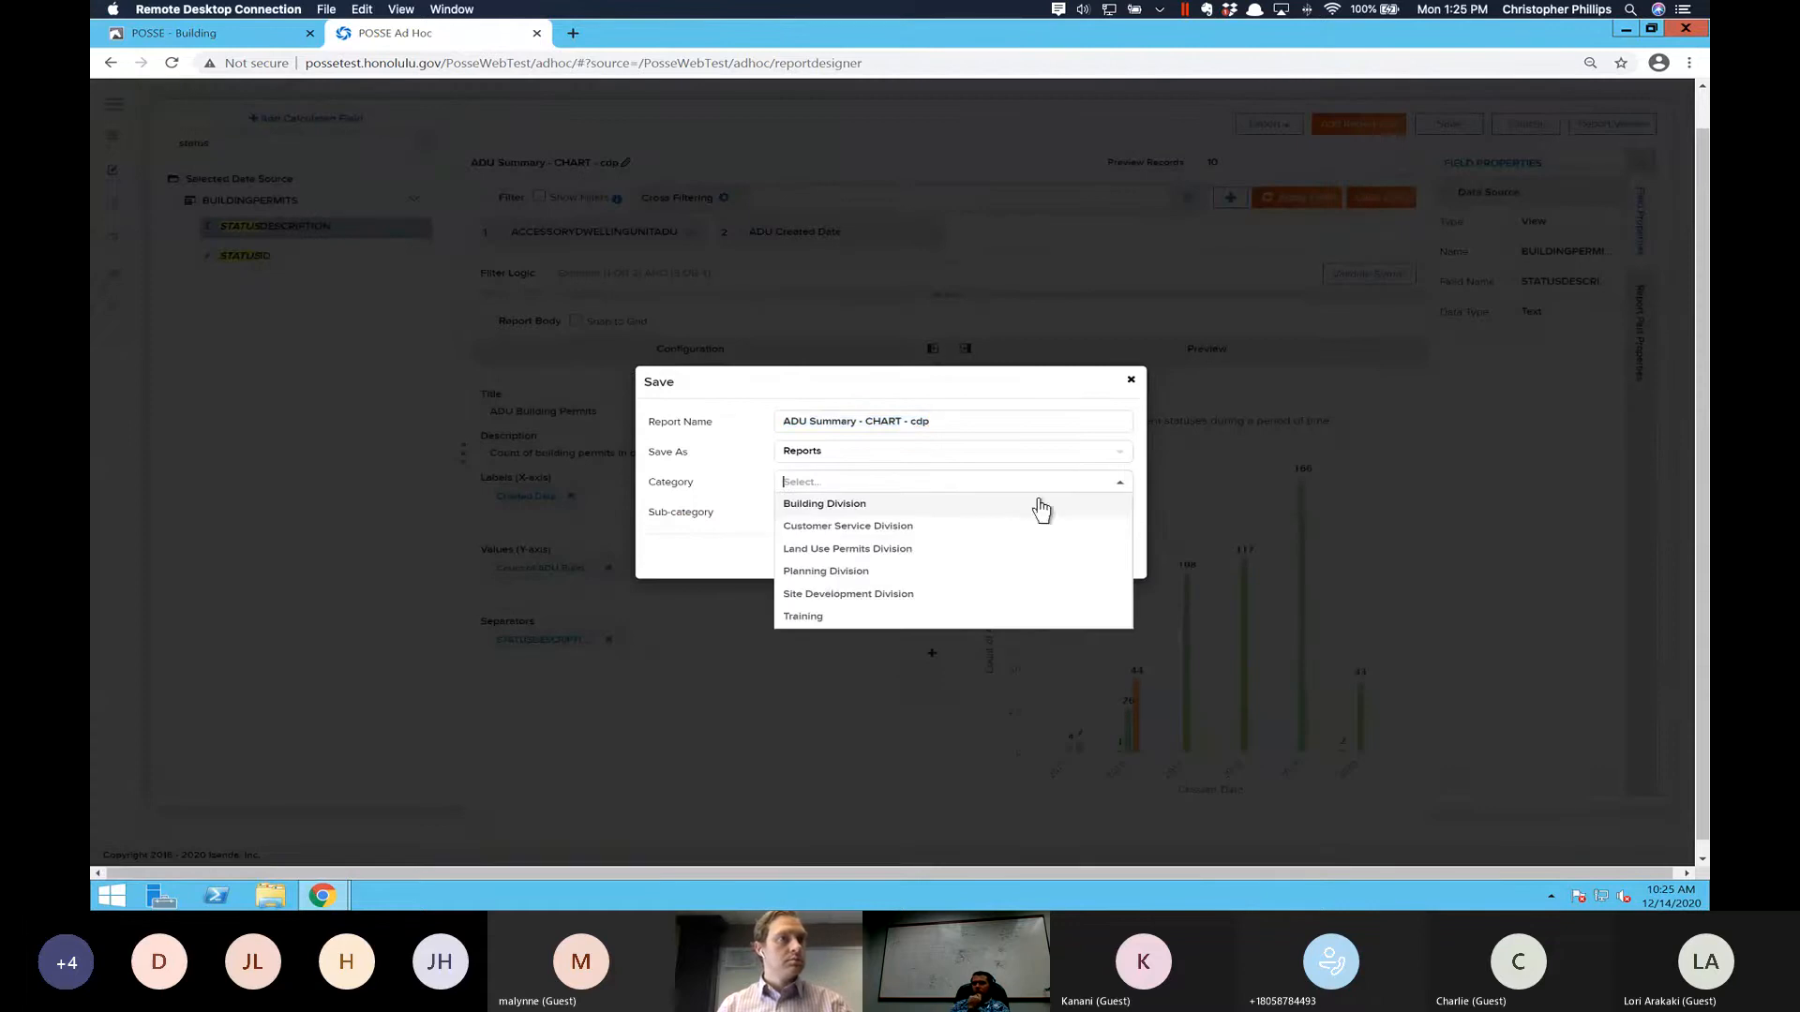
{"action": "left_click", "coordinate": [826, 618]}
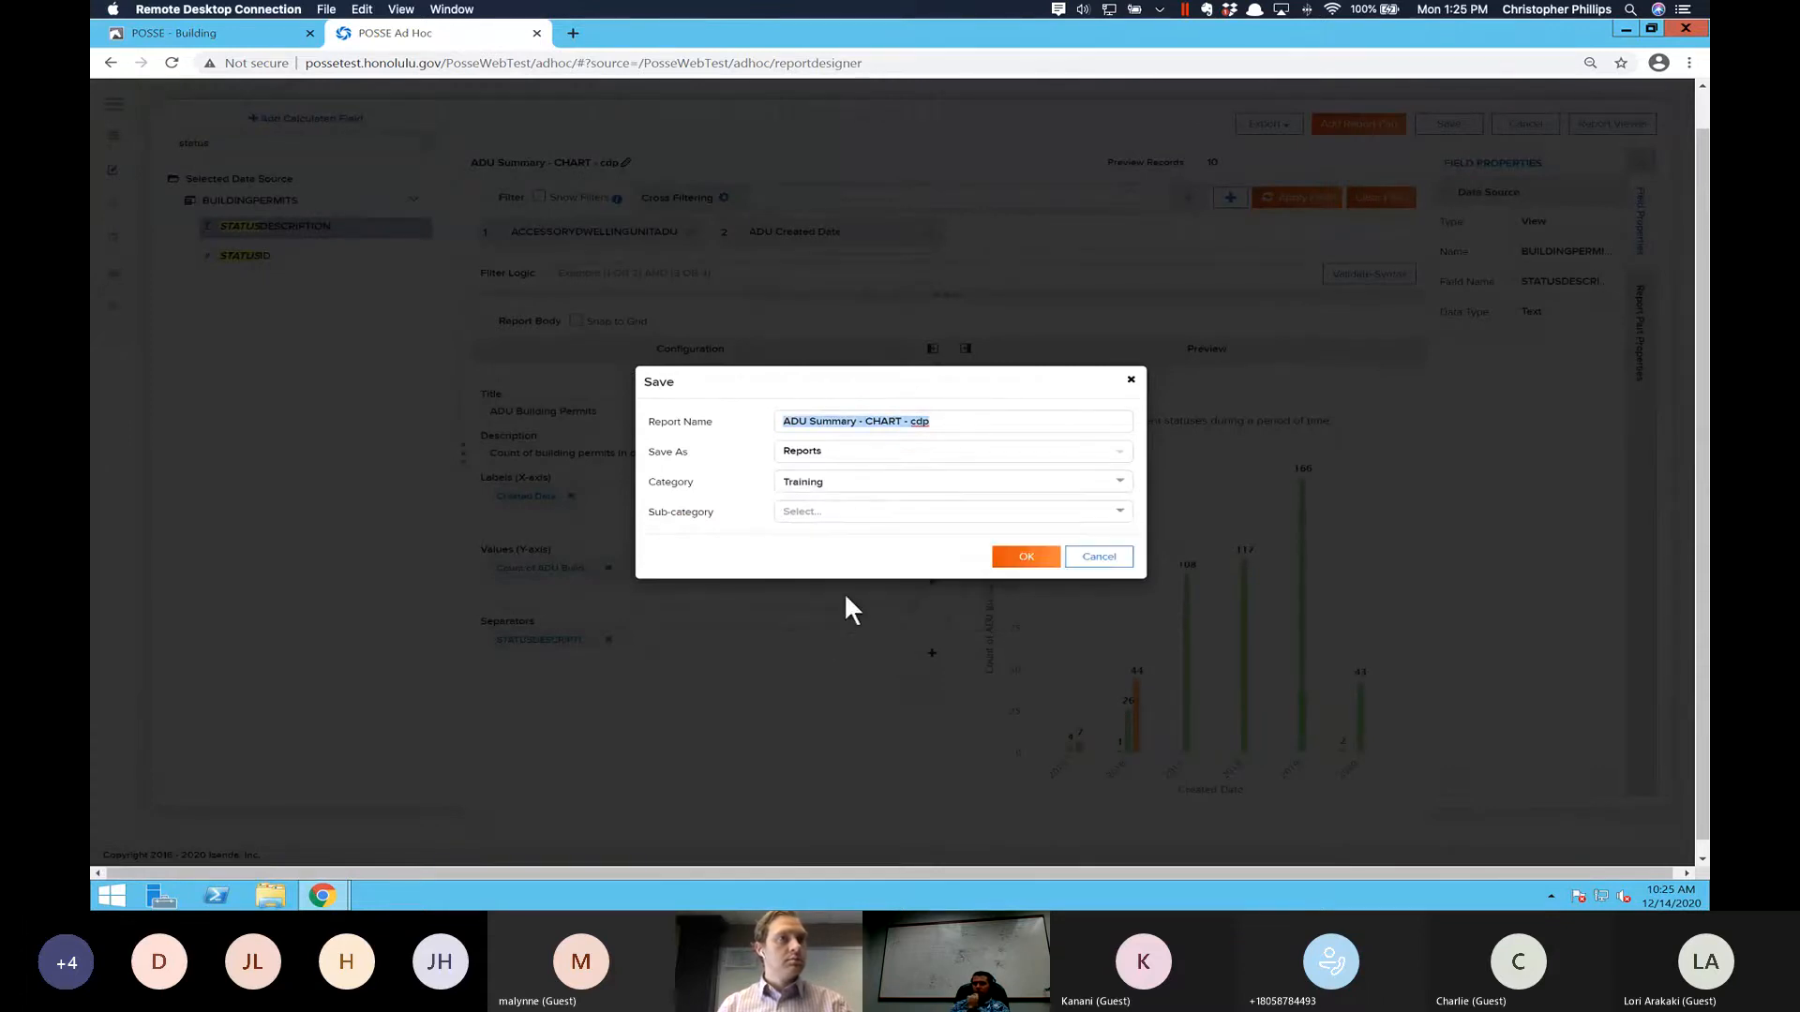
{"action": "left_click", "coordinate": [1007, 560]}
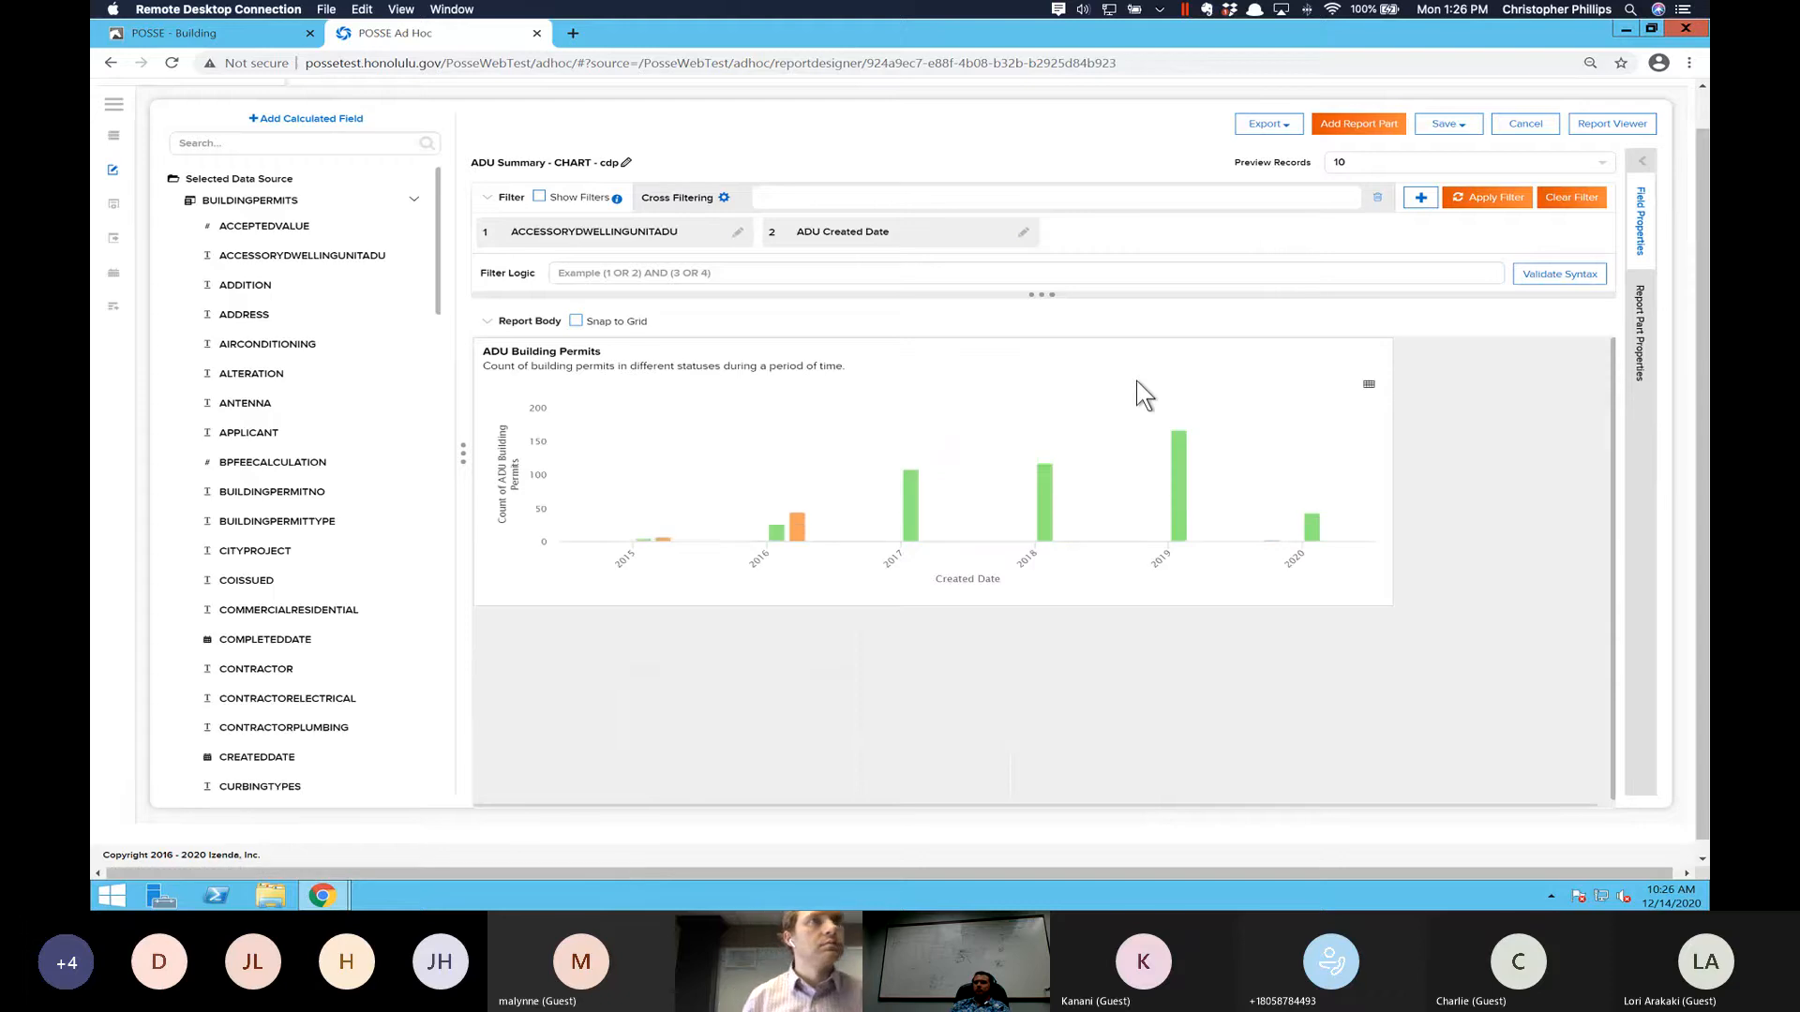
- Open the saved report in the Report Viewer and check the date range of its ADU Created Date filter
{"action": "left_click", "coordinate": [1601, 126]}
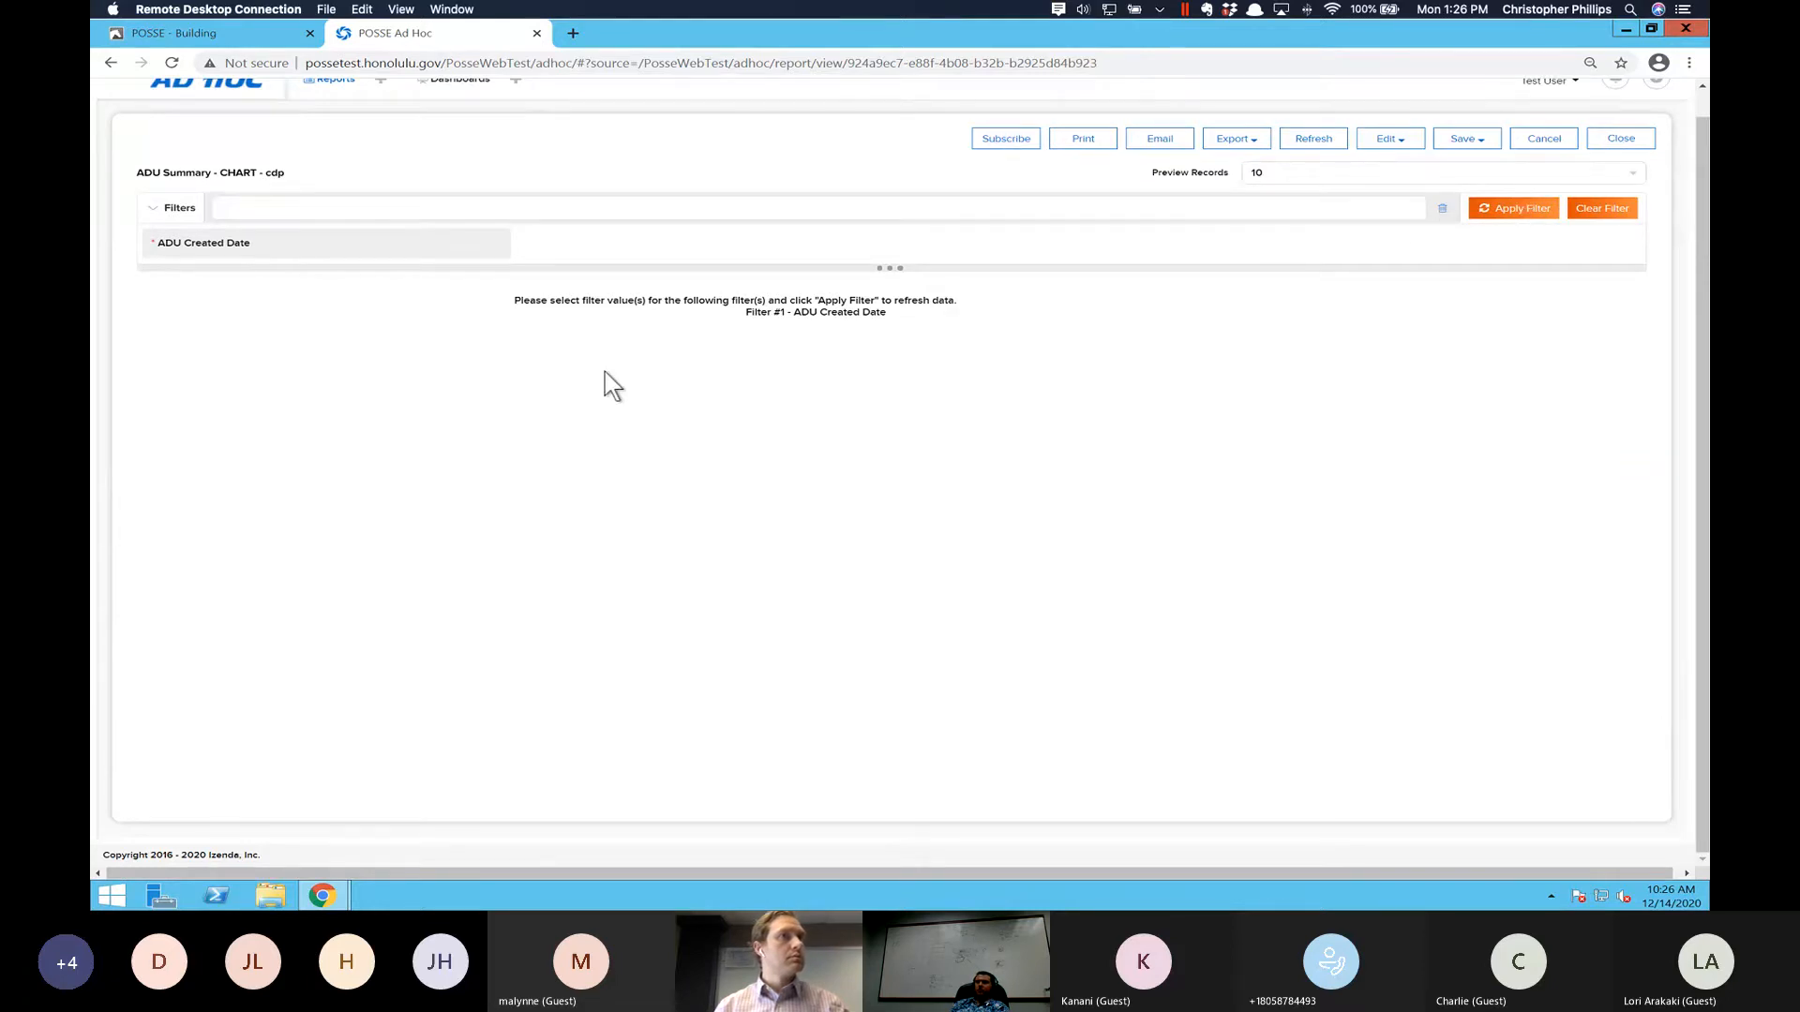
{"action": "left_click", "coordinate": [427, 265]}
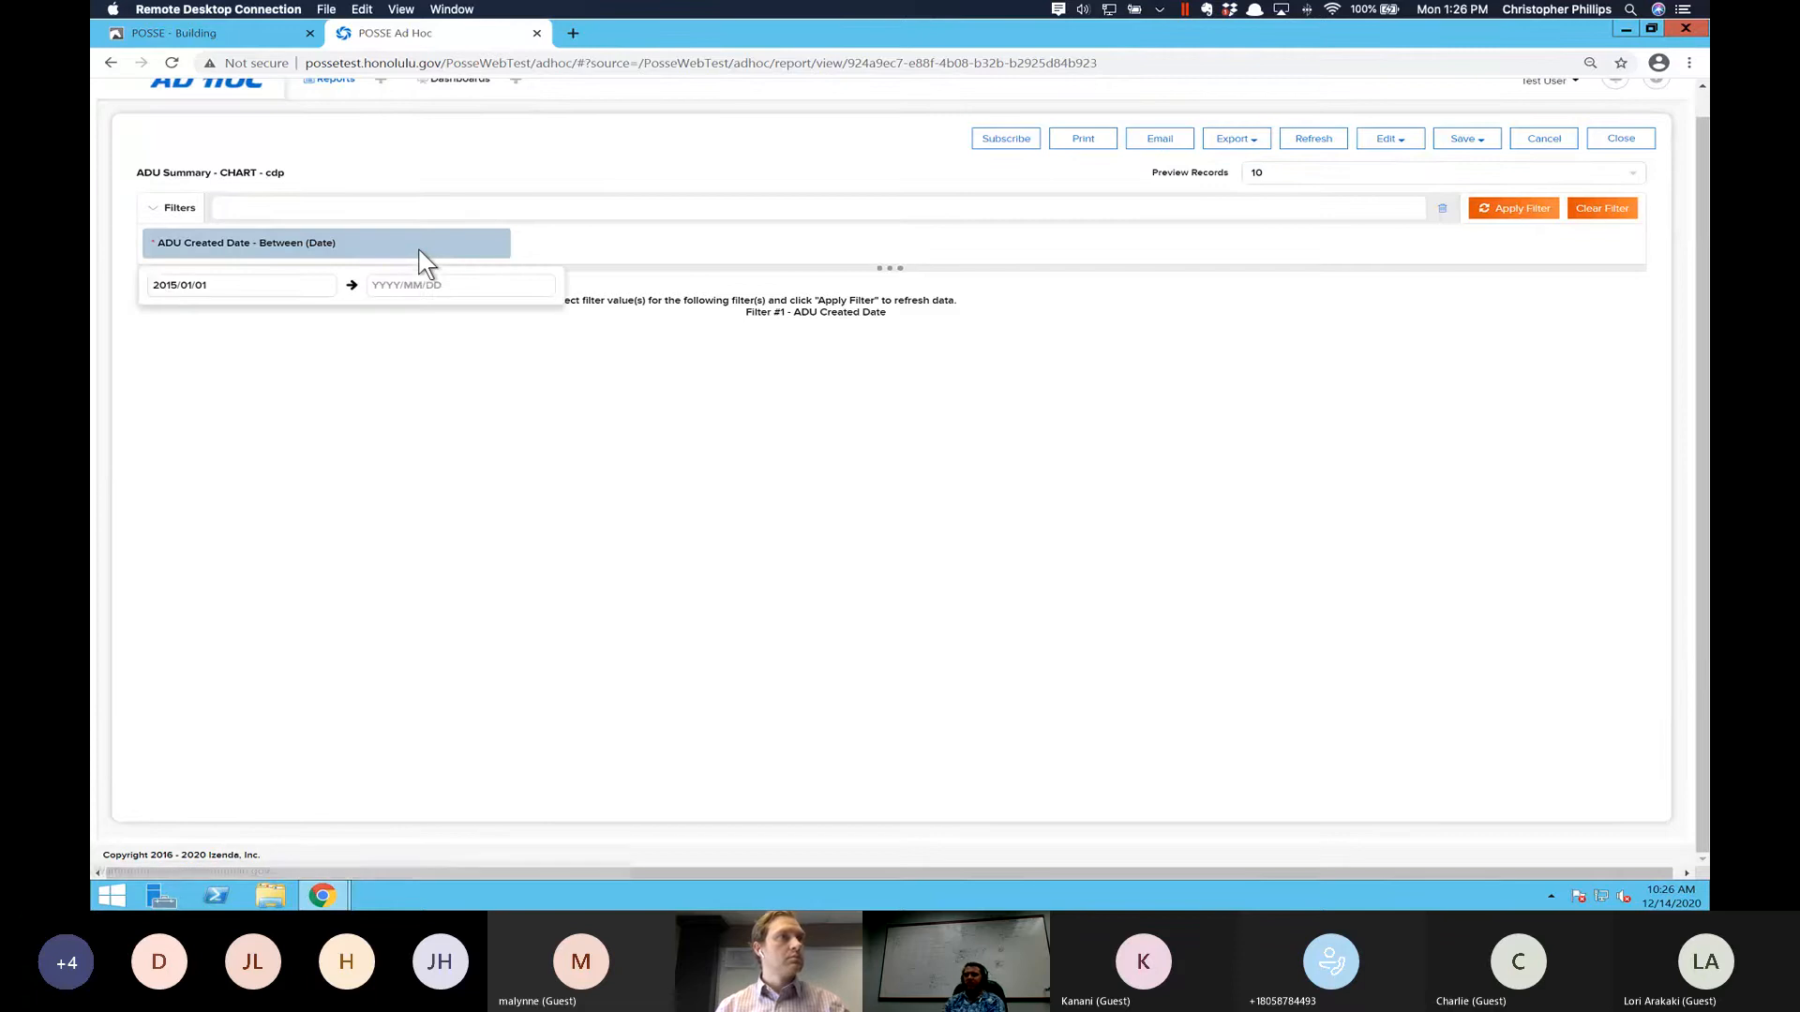
{"action": "left_click", "coordinate": [161, 289]}
{"action": "type", "text": "2015/01/01"}
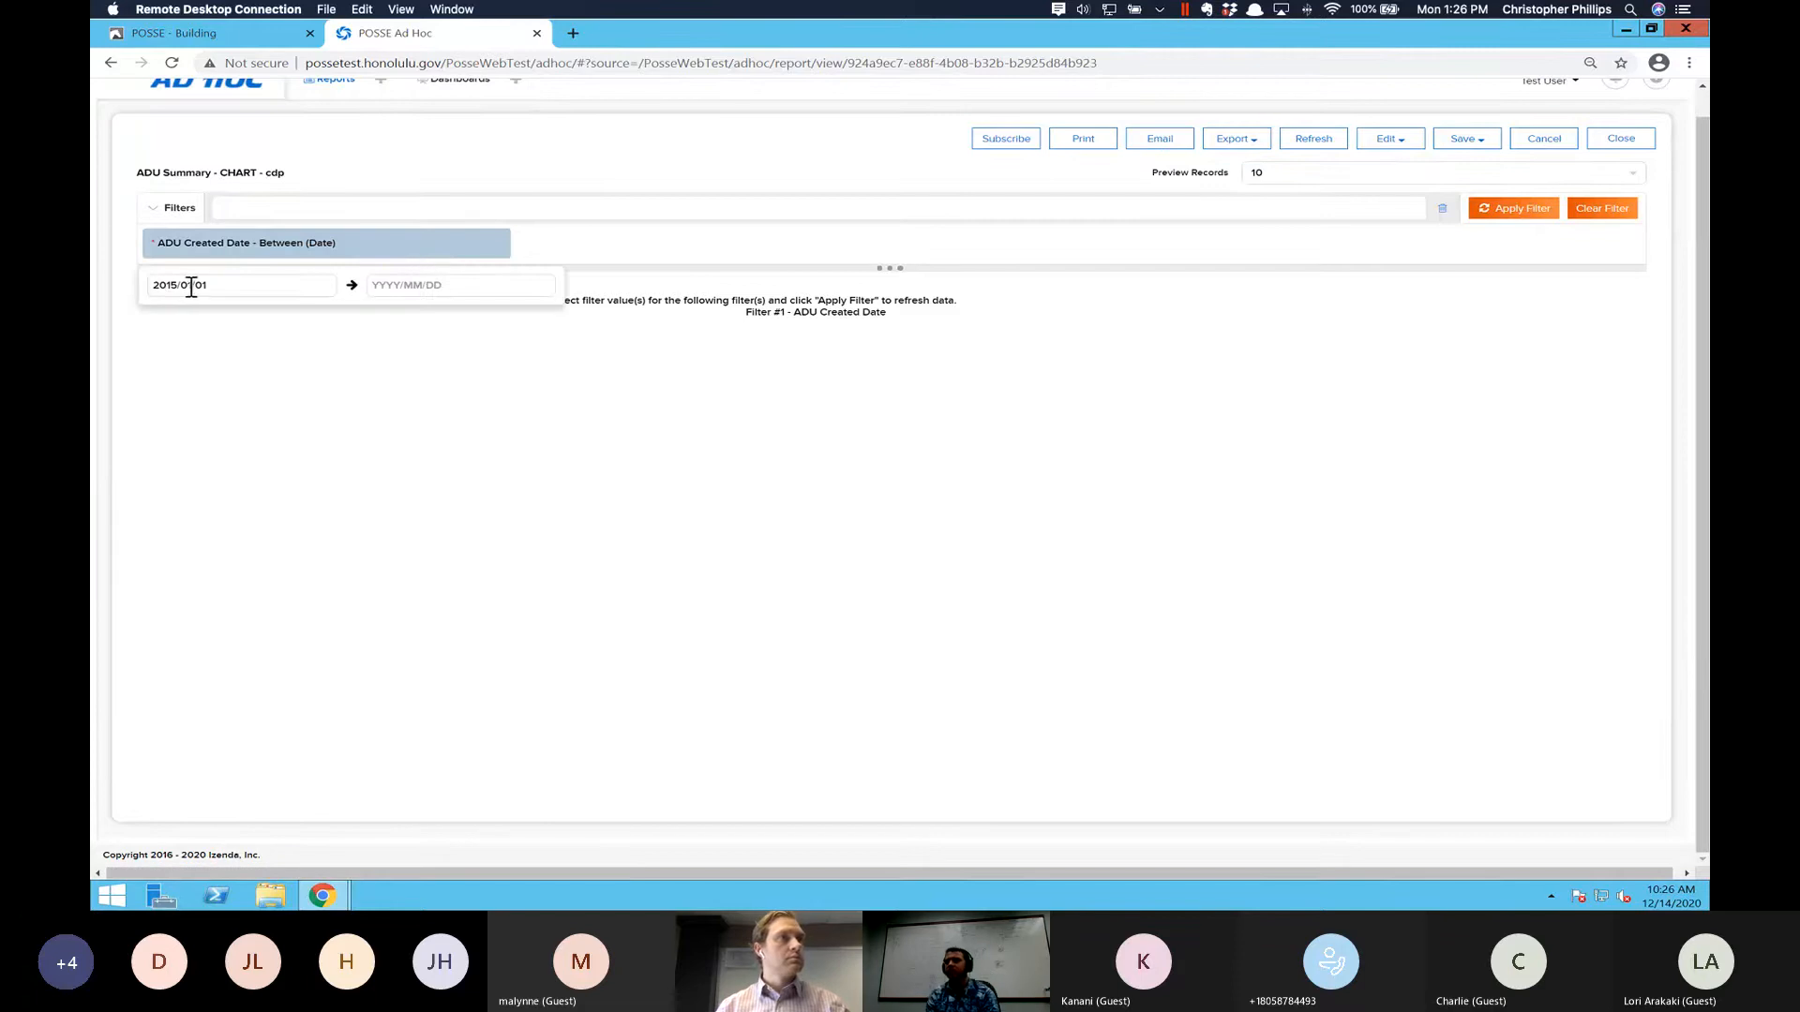
{"action": "left_click", "coordinate": [281, 291]}
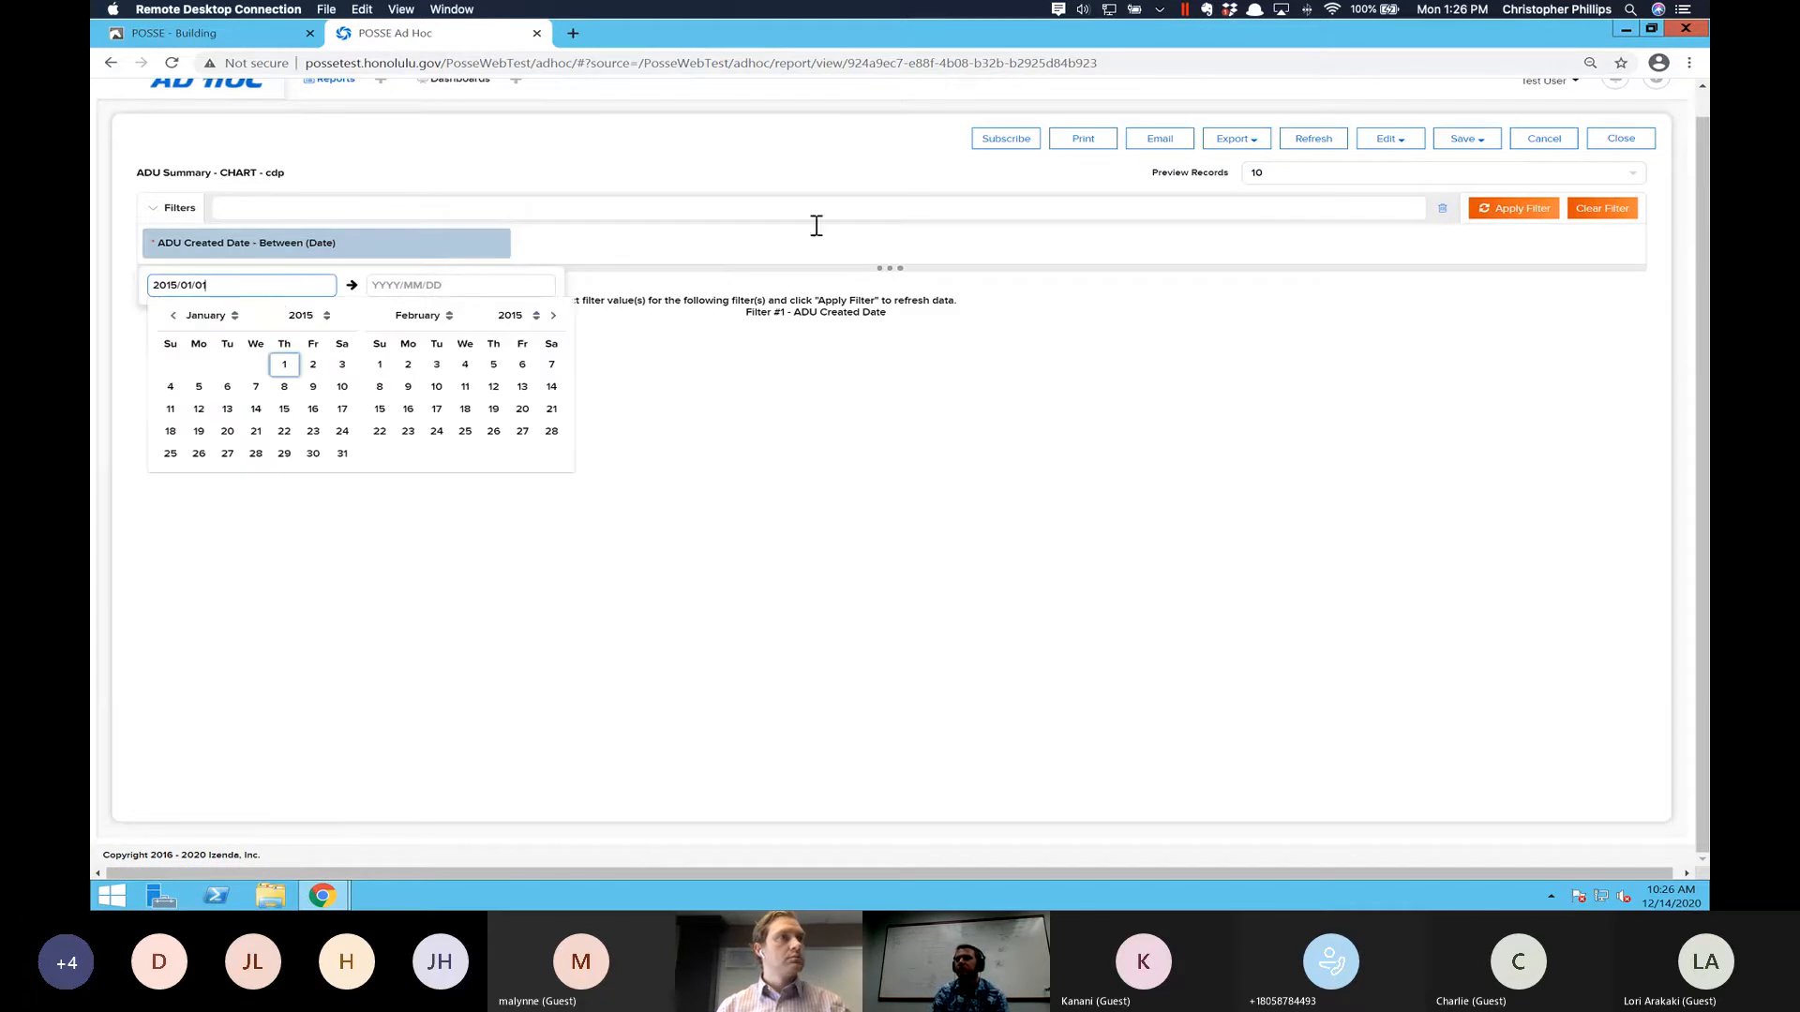
{"action": "left_click", "coordinate": [718, 248]}
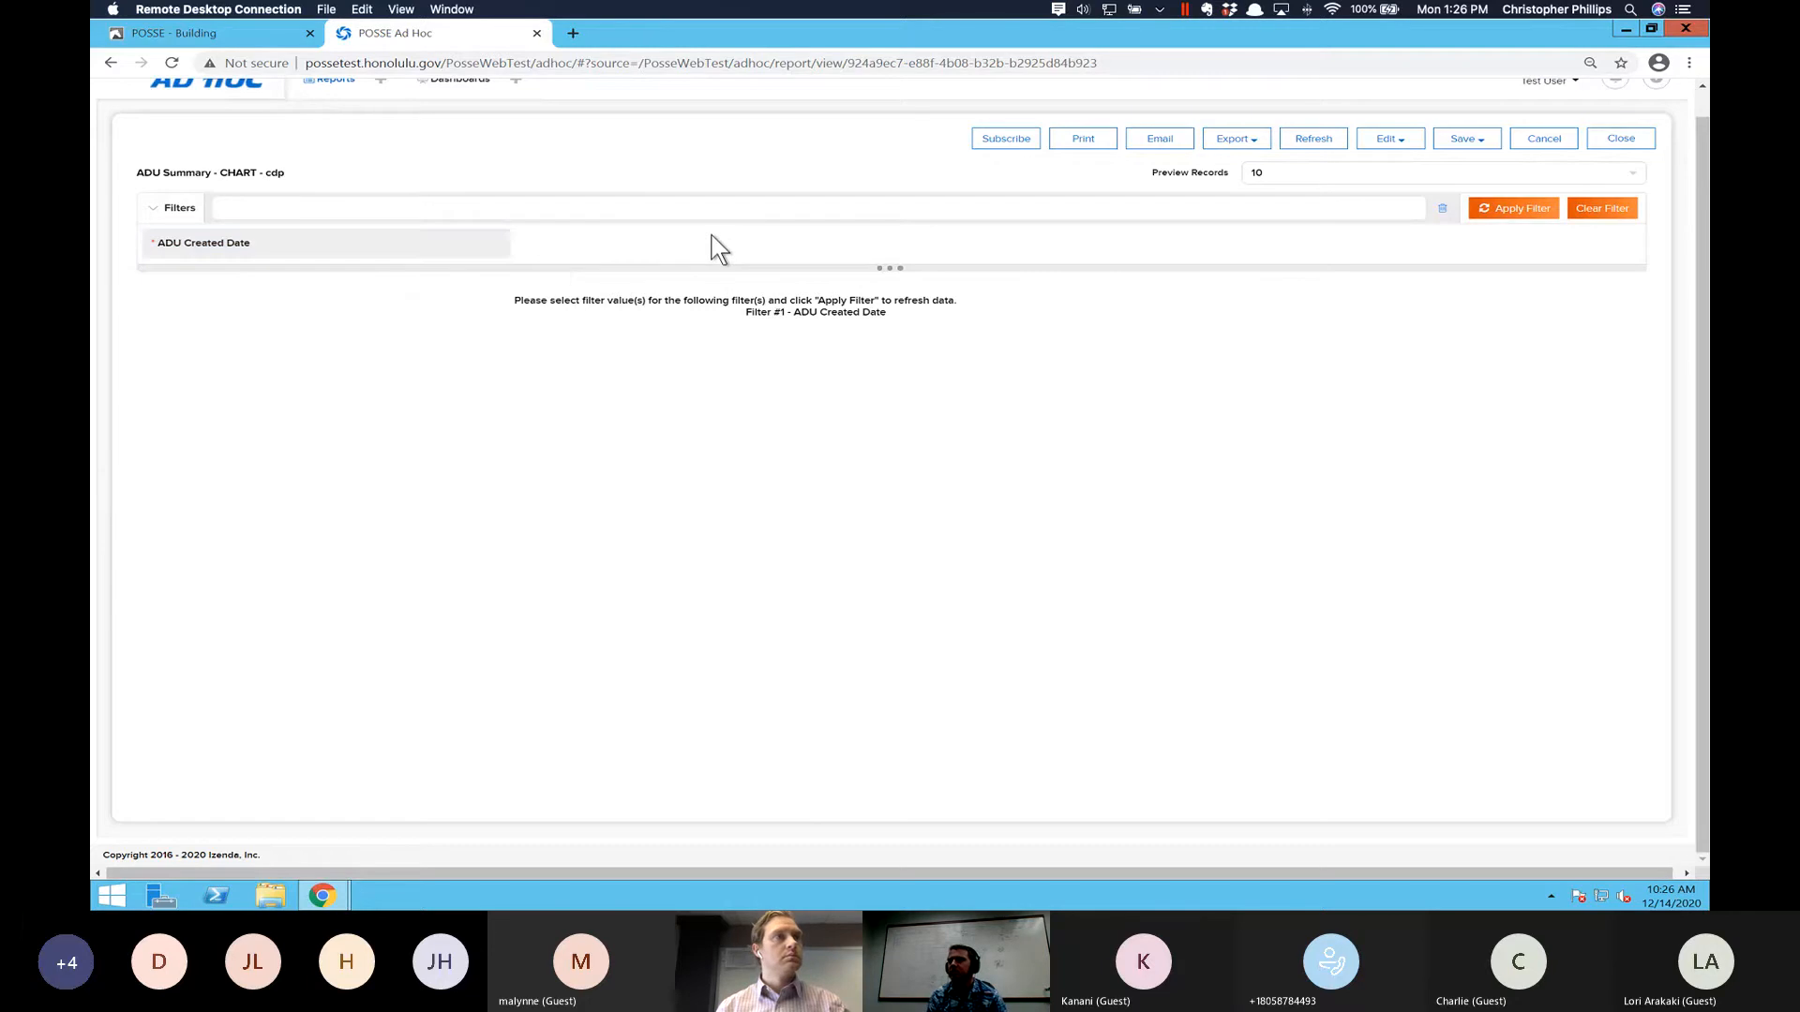
{"action": "left_click", "coordinate": [381, 243]}
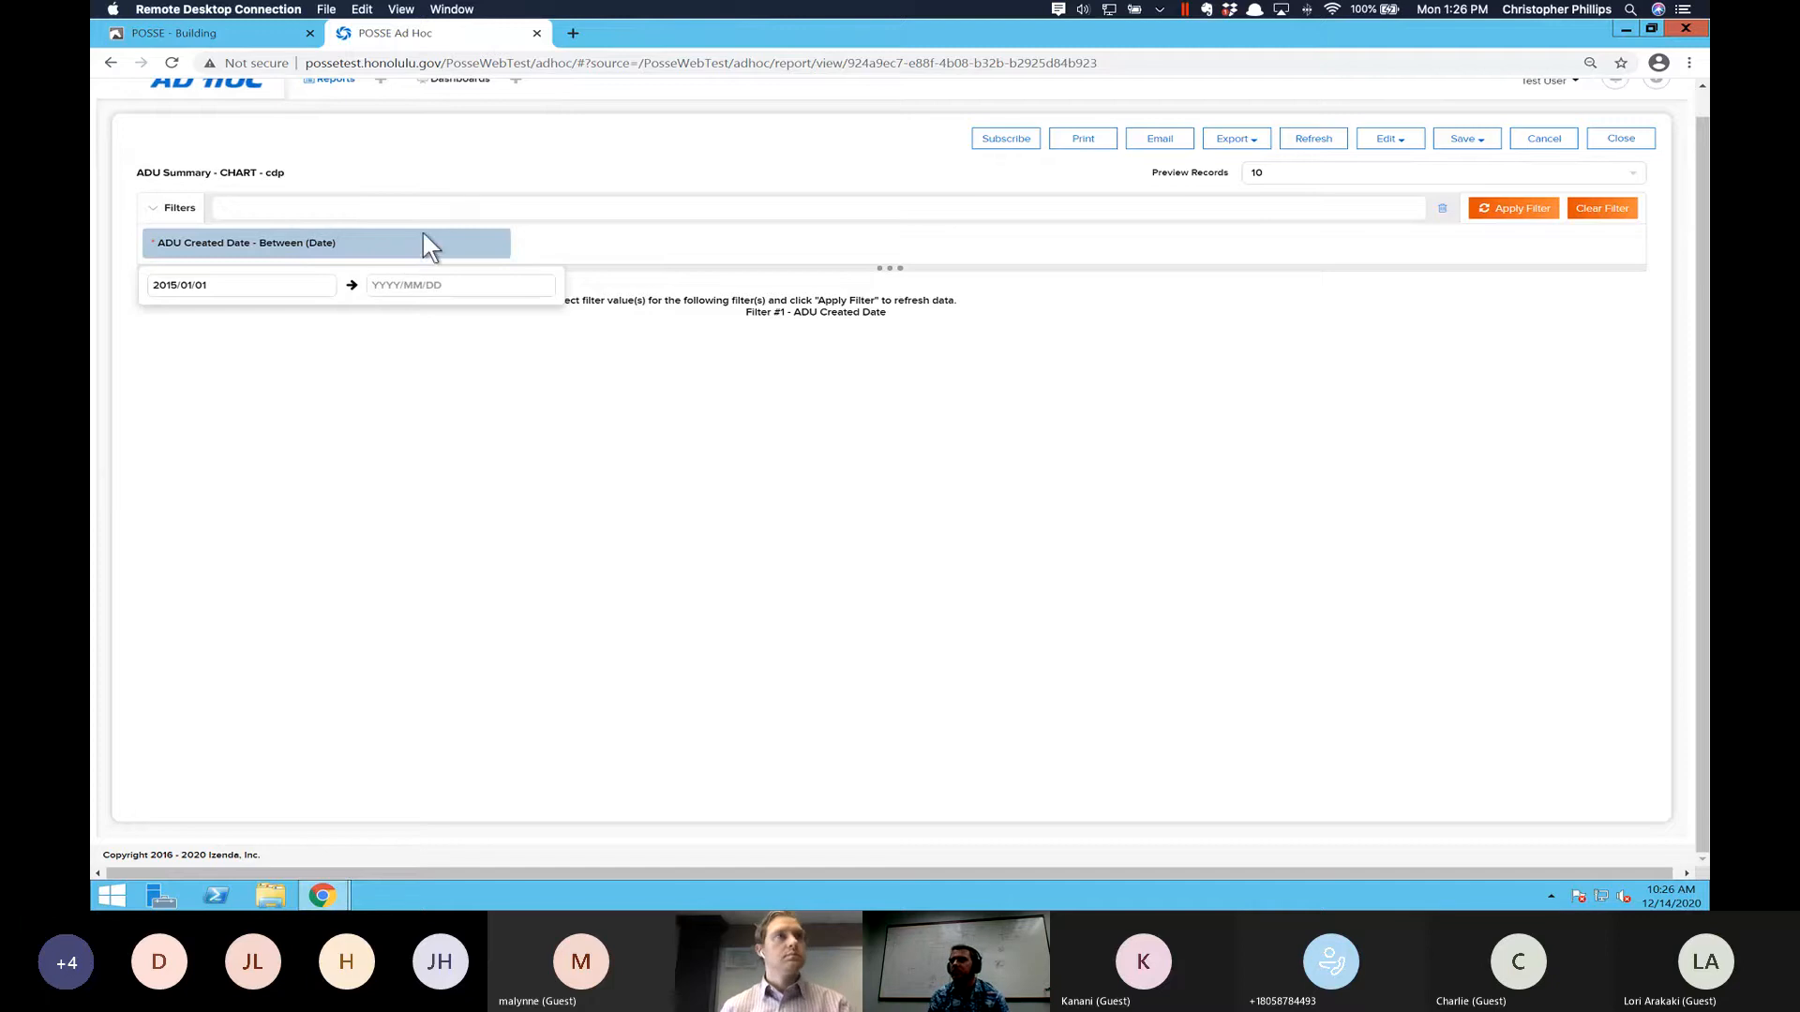
- Set Preview Records to All and try to apply the filter without an end date
{"action": "left_click", "coordinate": [1637, 182]}
{"action": "left_click", "coordinate": [1261, 296]}
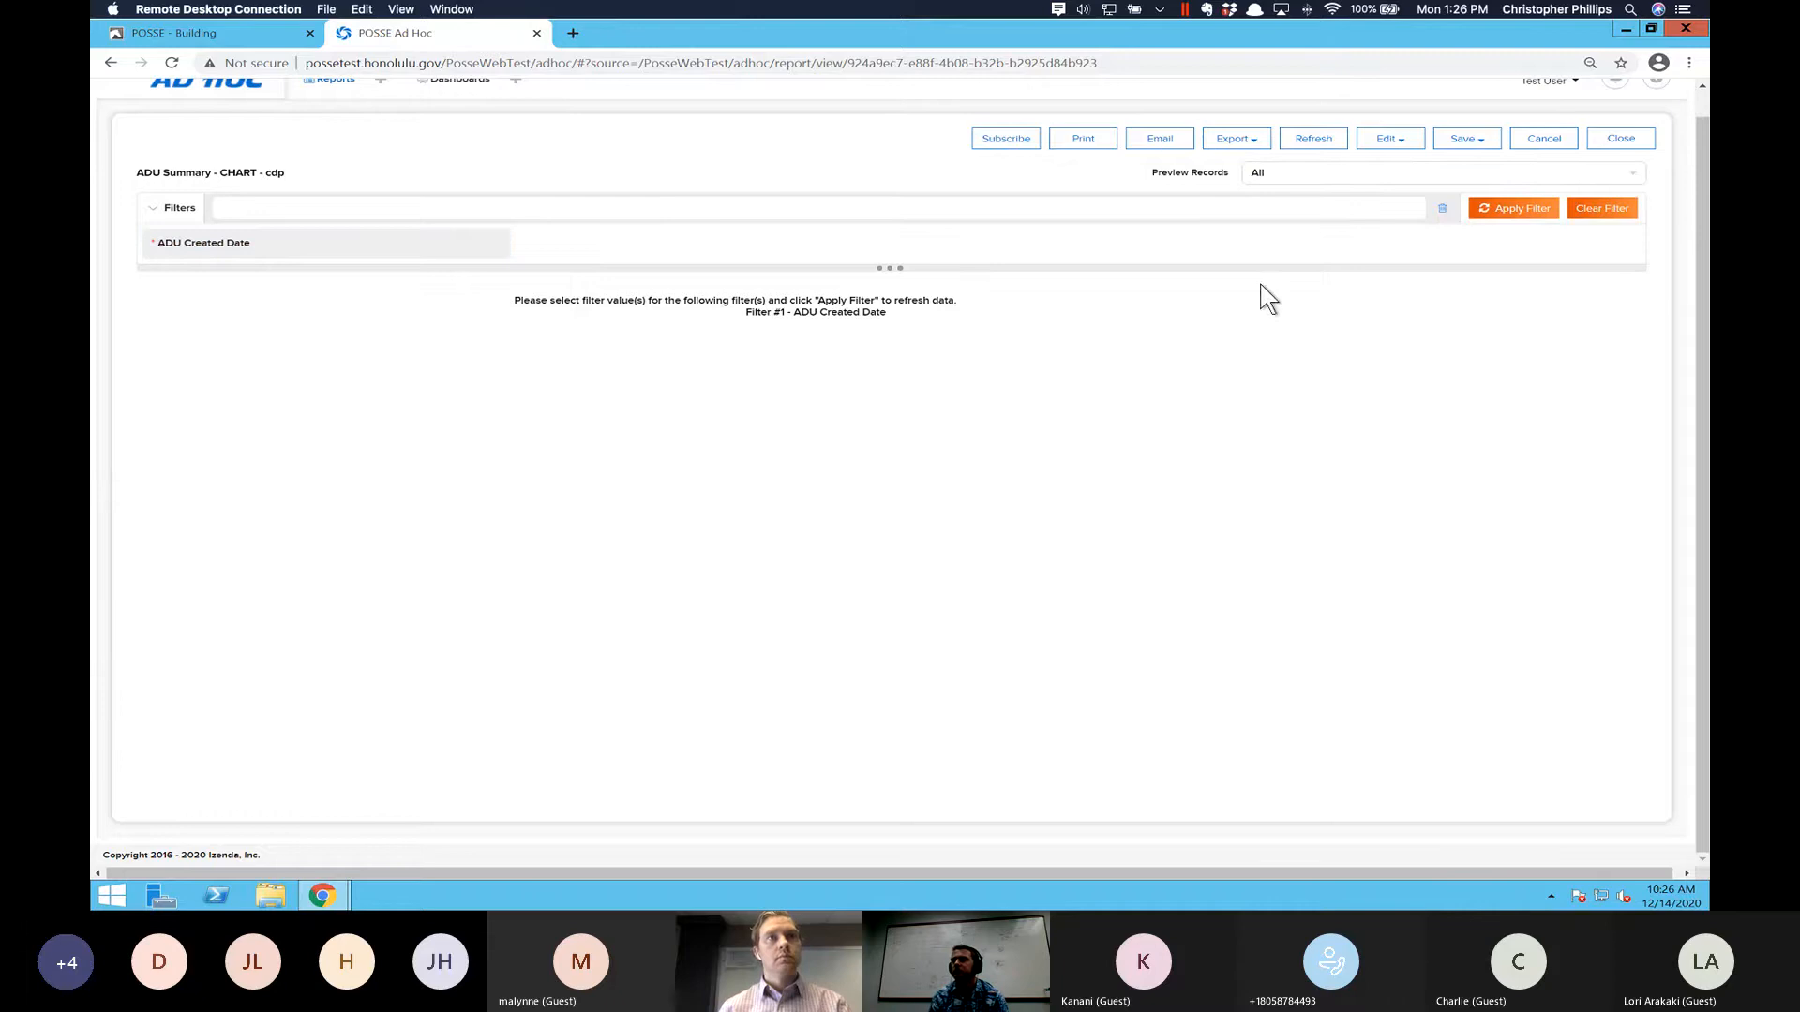
{"action": "left_click", "coordinate": [1505, 210]}
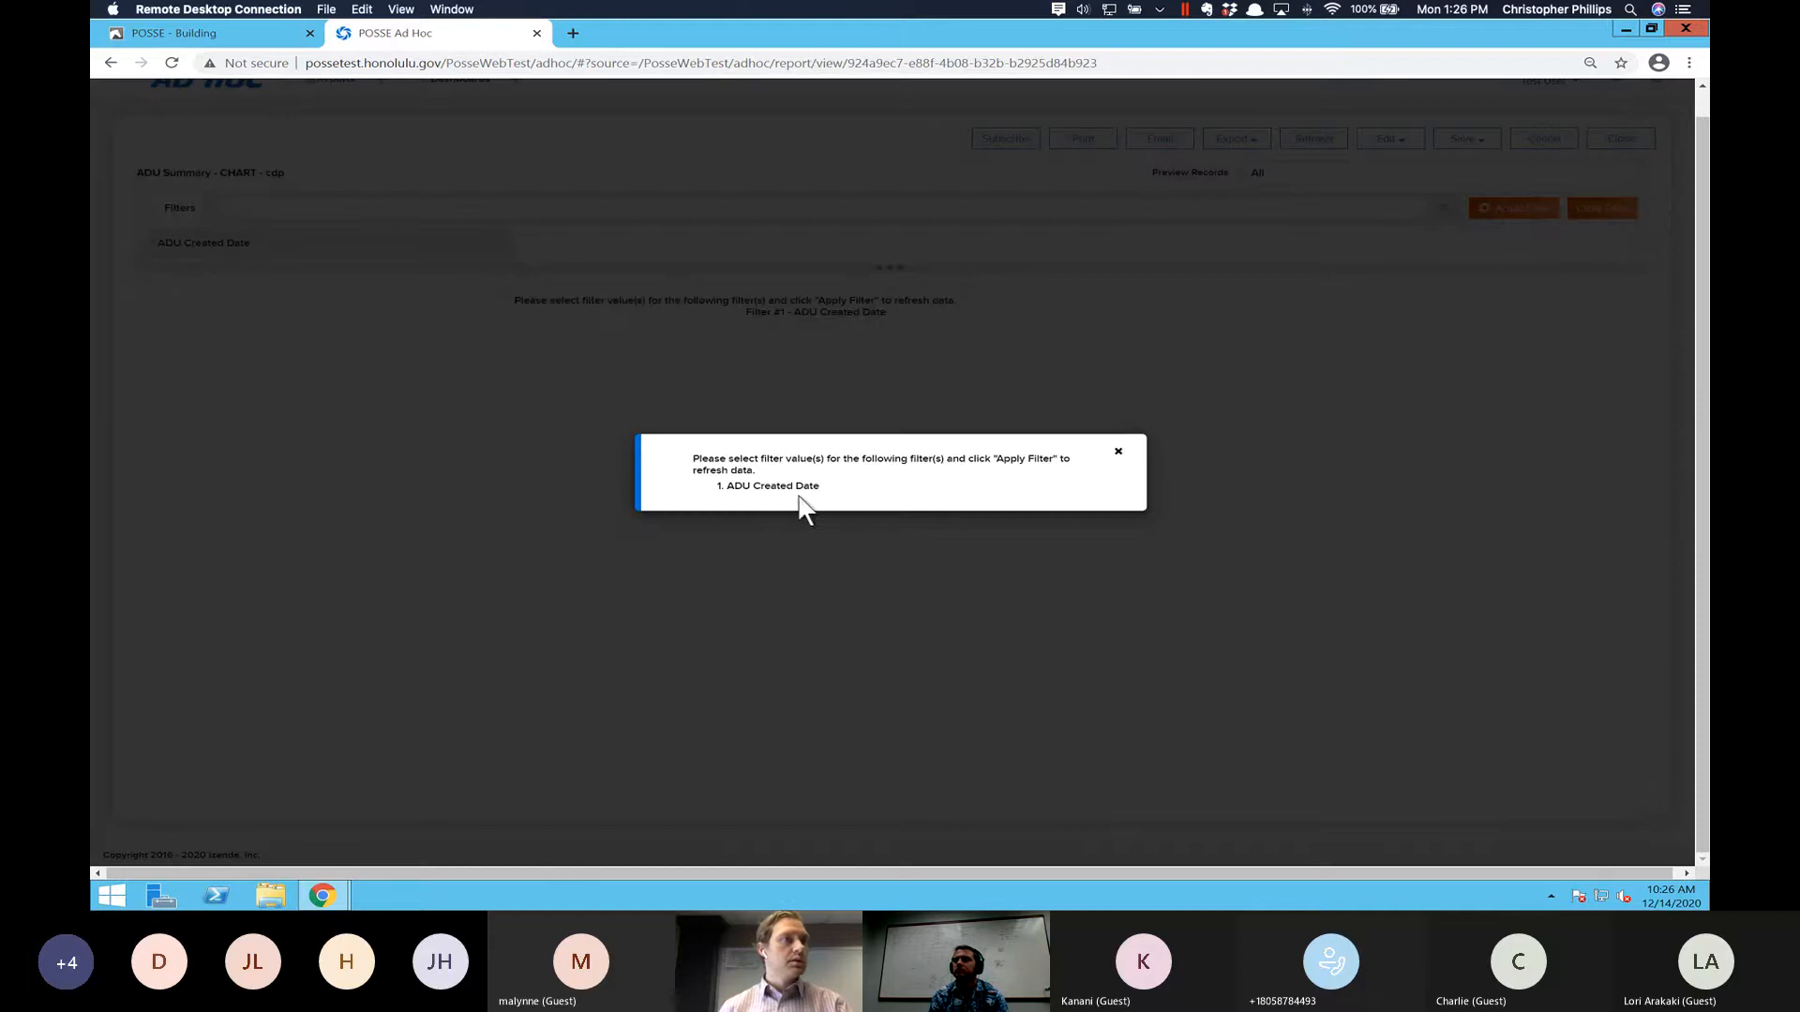
{"action": "left_click", "coordinate": [1117, 453]}
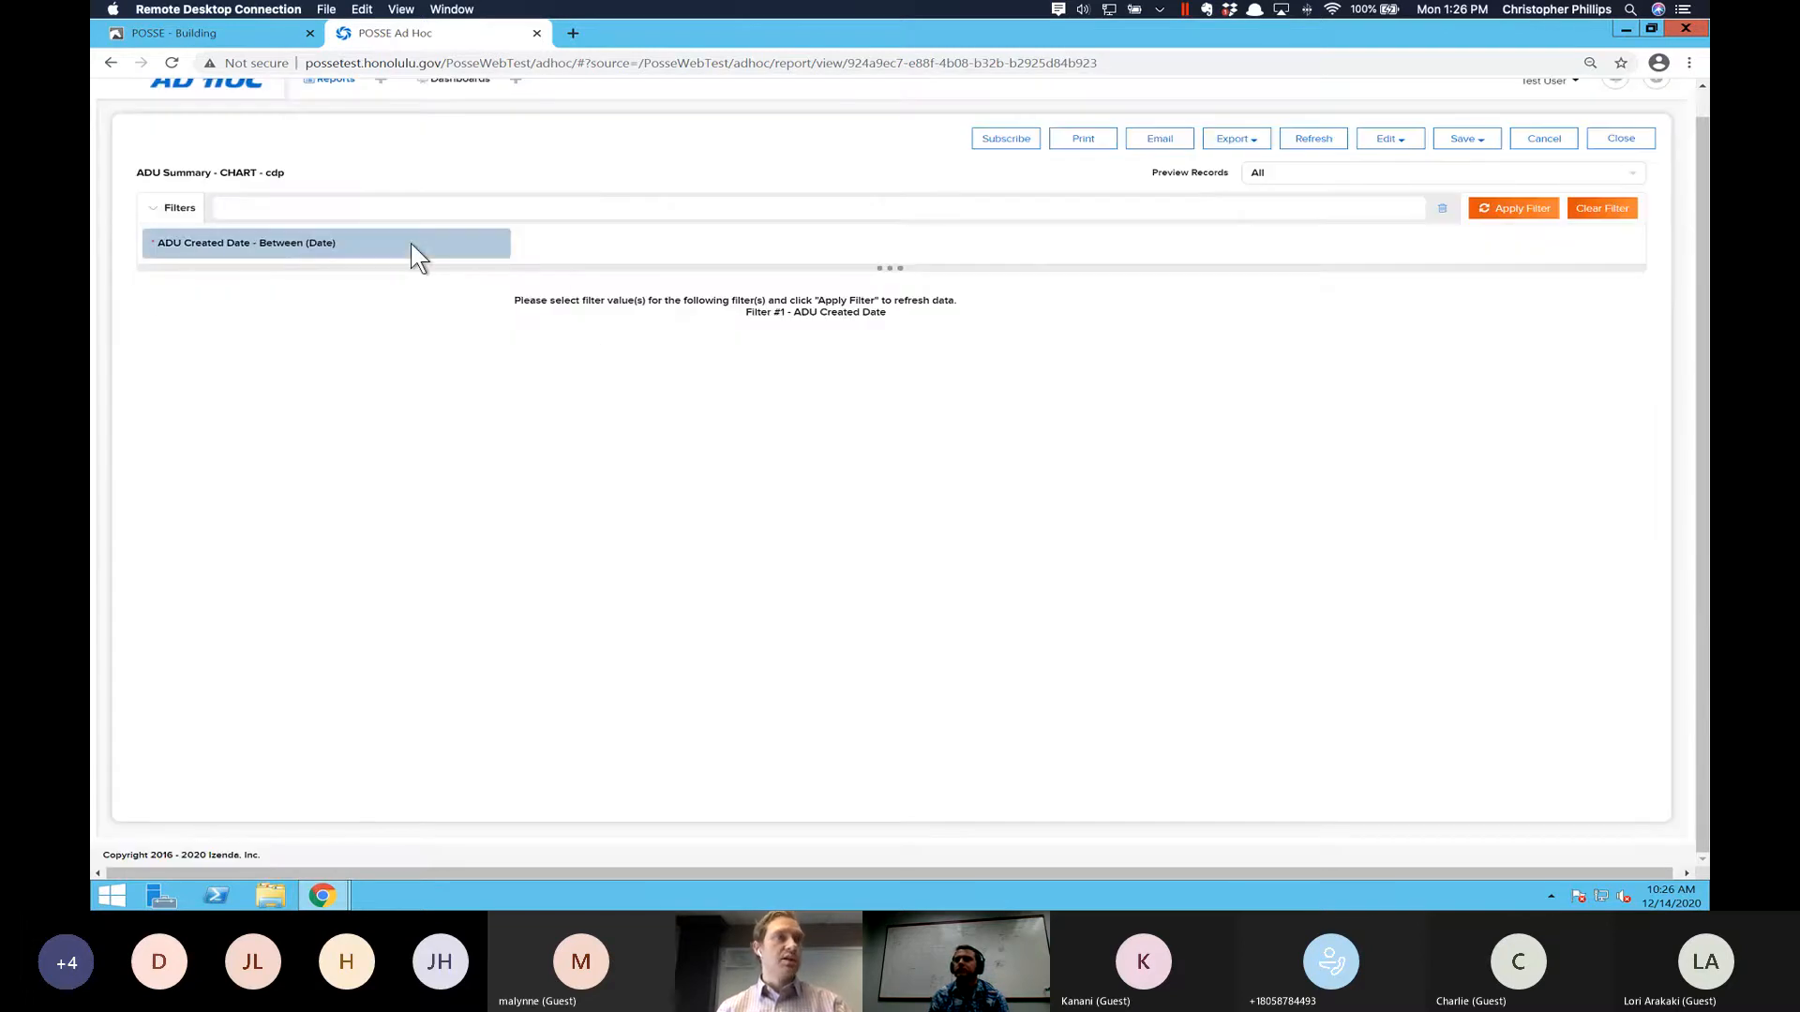
- Set the end date of the ADU Created Date filter to 2020/12/31 and apply the filter
{"action": "left_click", "coordinate": [410, 243]}
{"action": "left_click", "coordinate": [419, 285]}
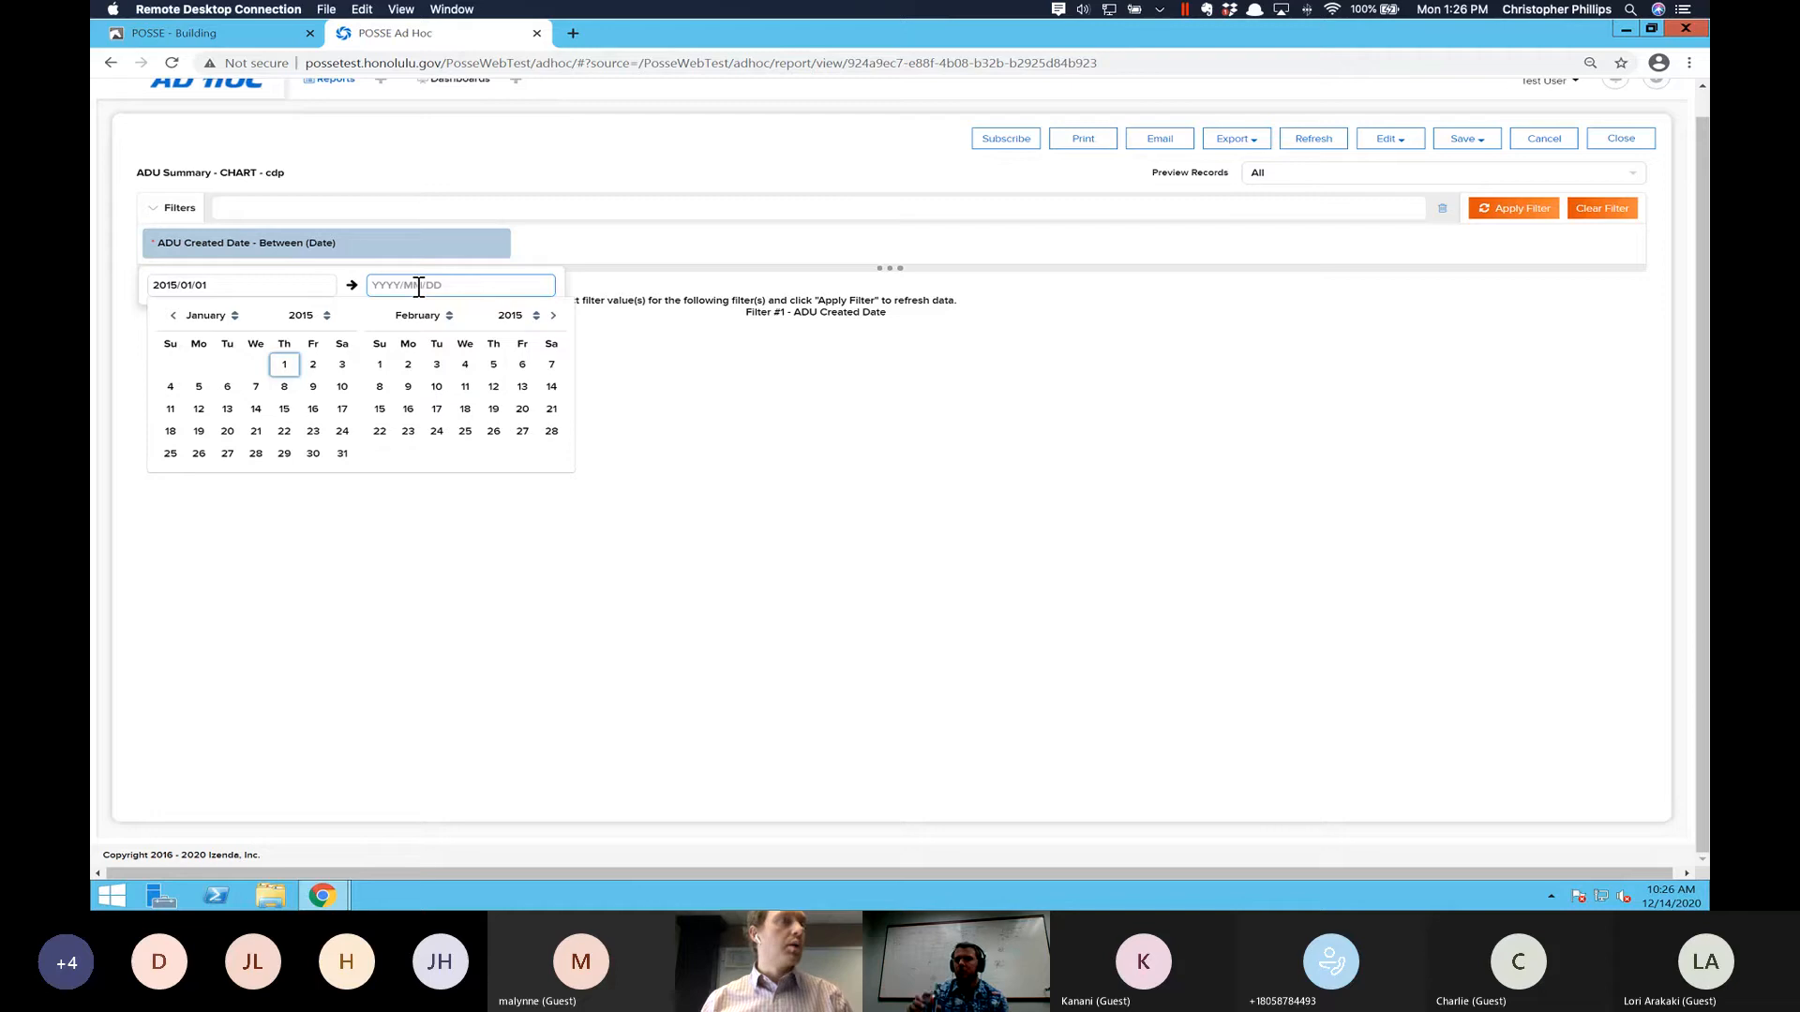
{"action": "type", "text": "2020"}
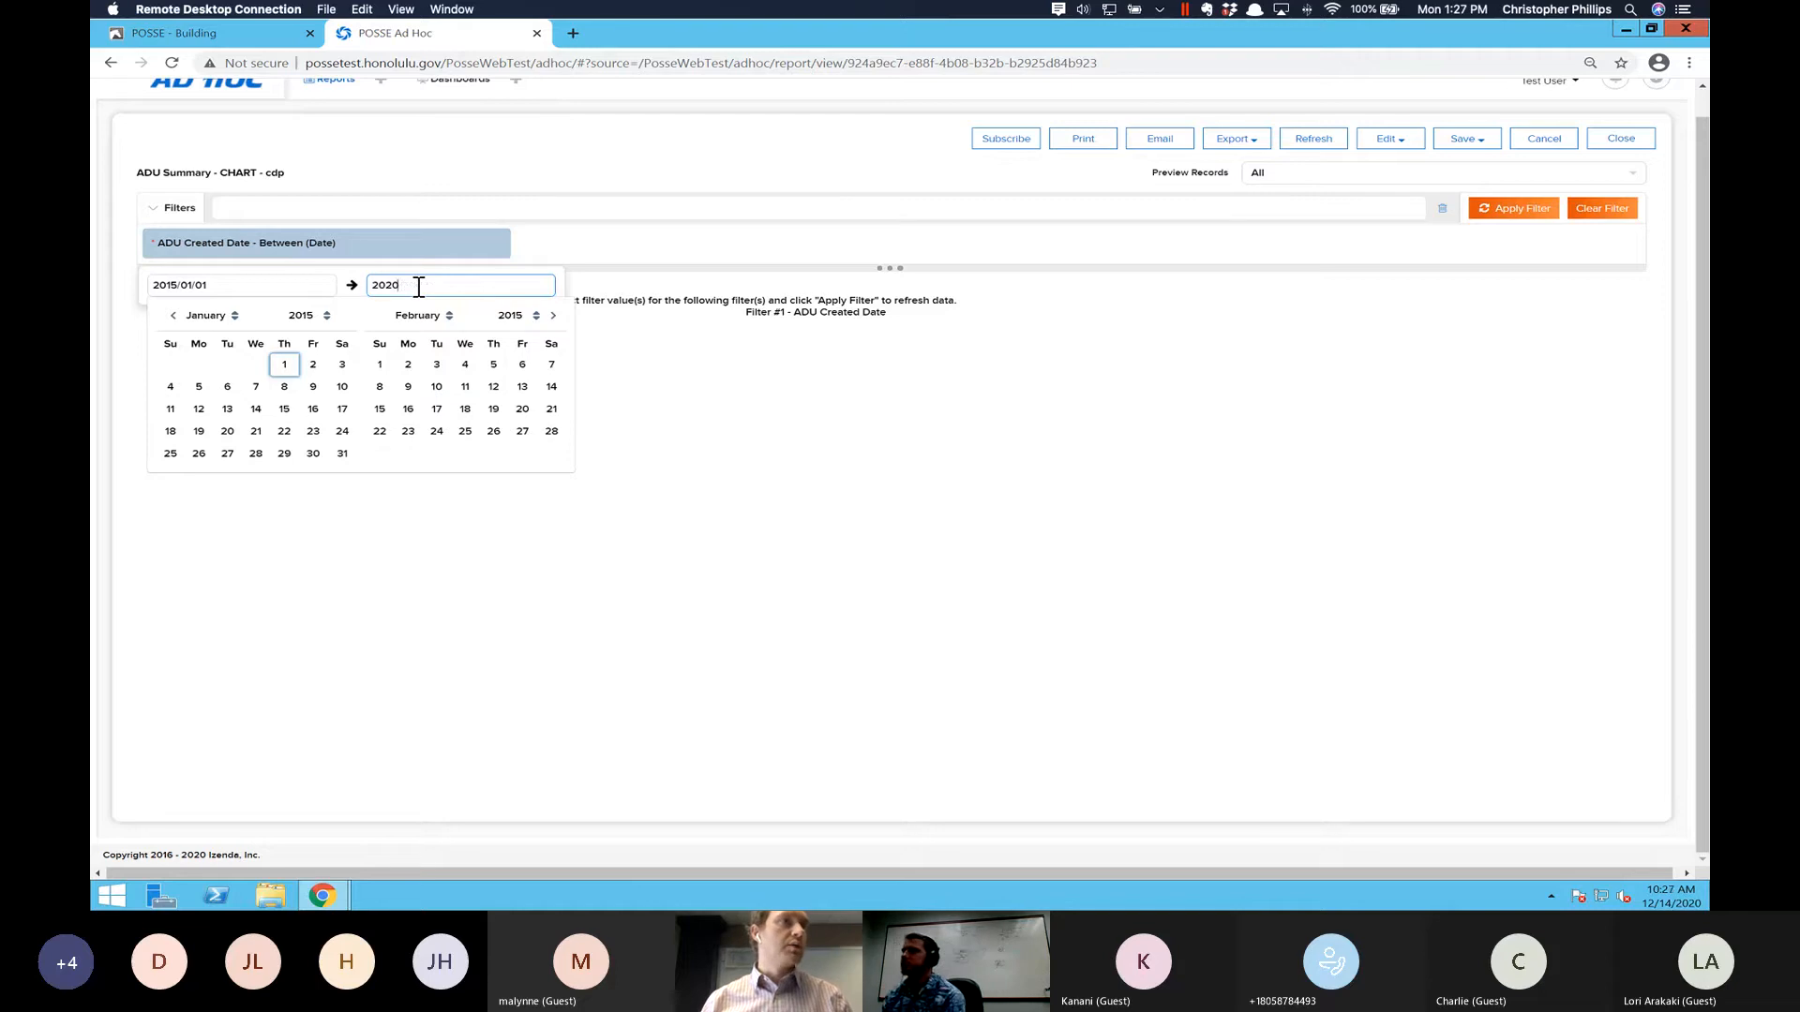
{"action": "type", "text": "/12/31"}
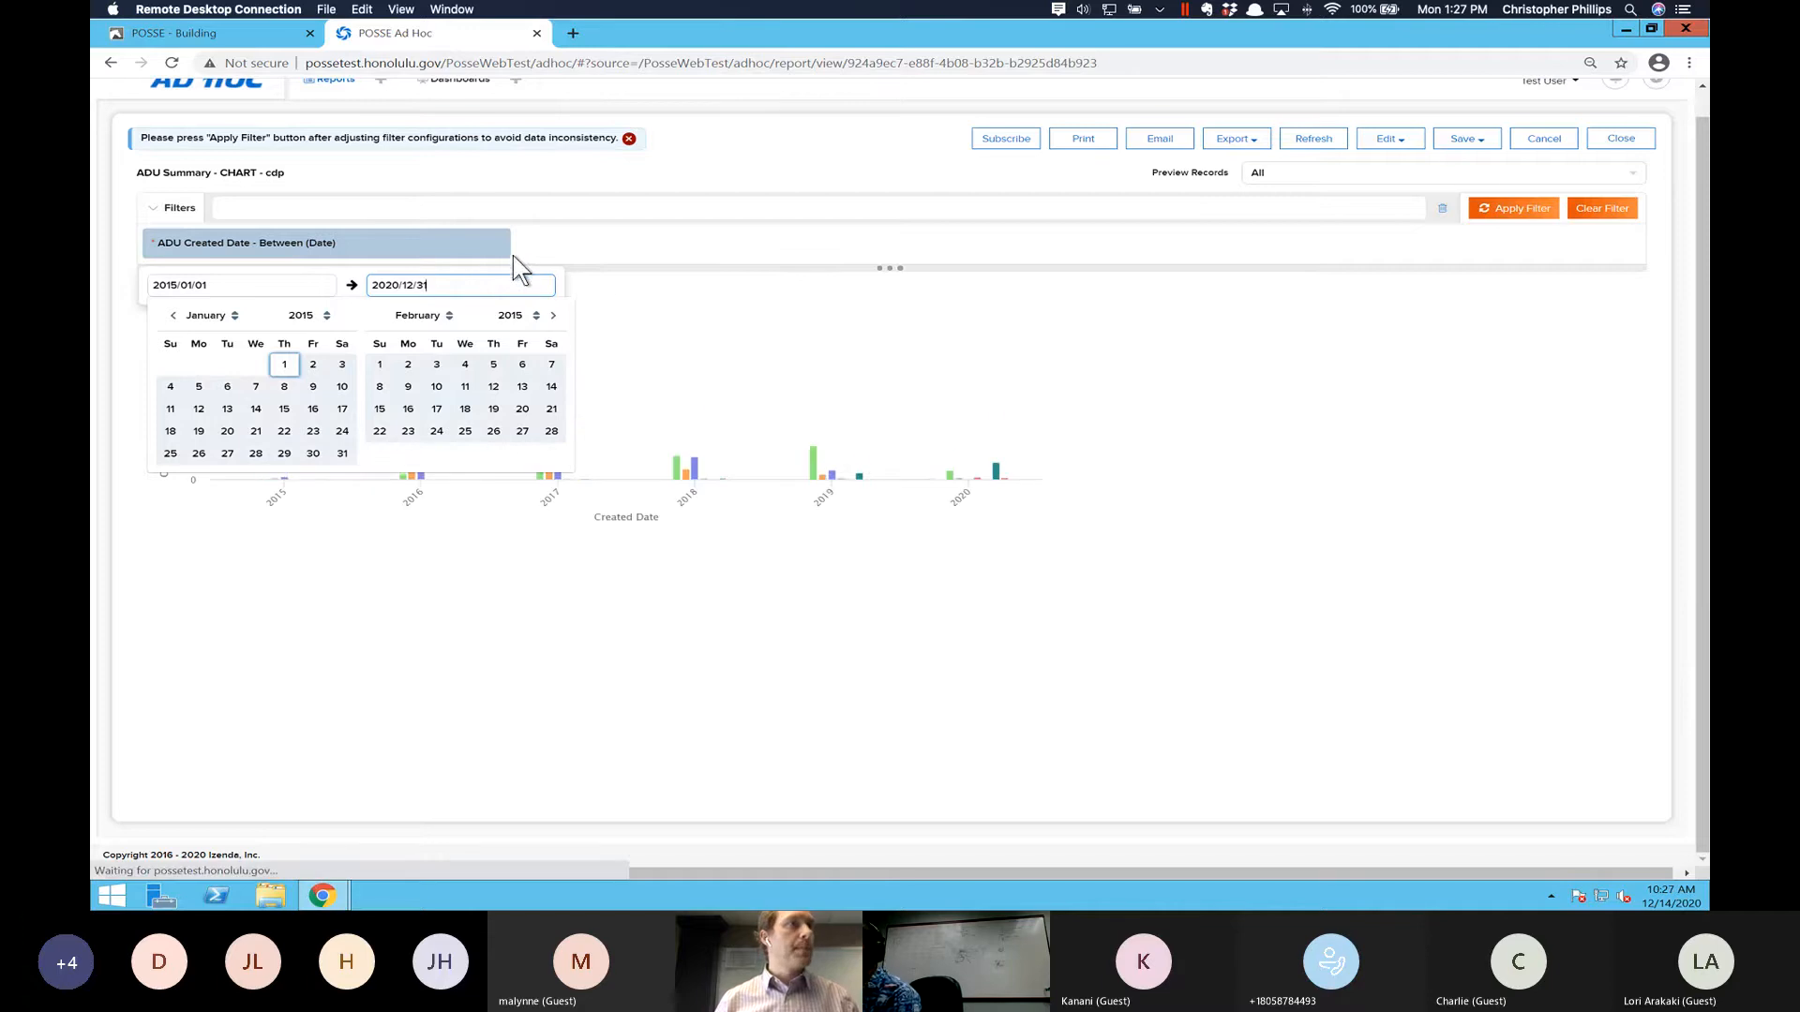
{"action": "left_click", "coordinate": [1519, 214]}
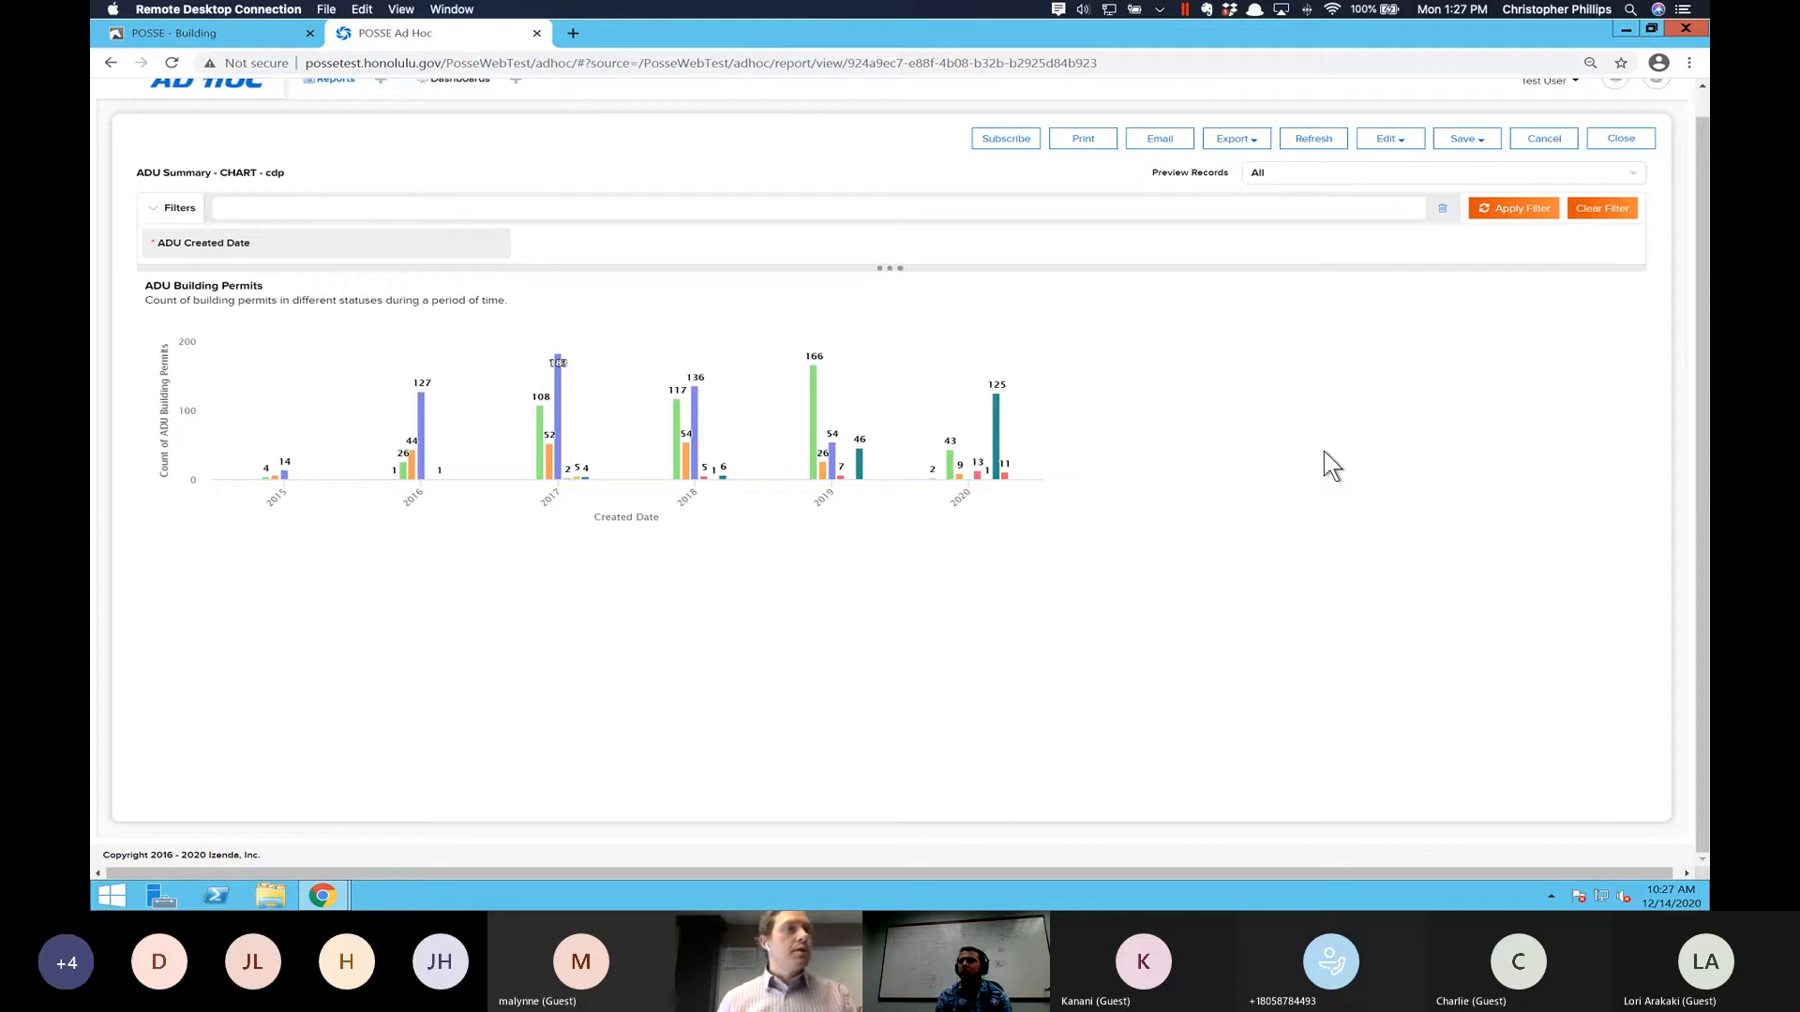
- Examine the permit status and count behind the chart's bars for the years 2017 to 2020
{"action": "mouse_move", "coordinate": [589, 473]}
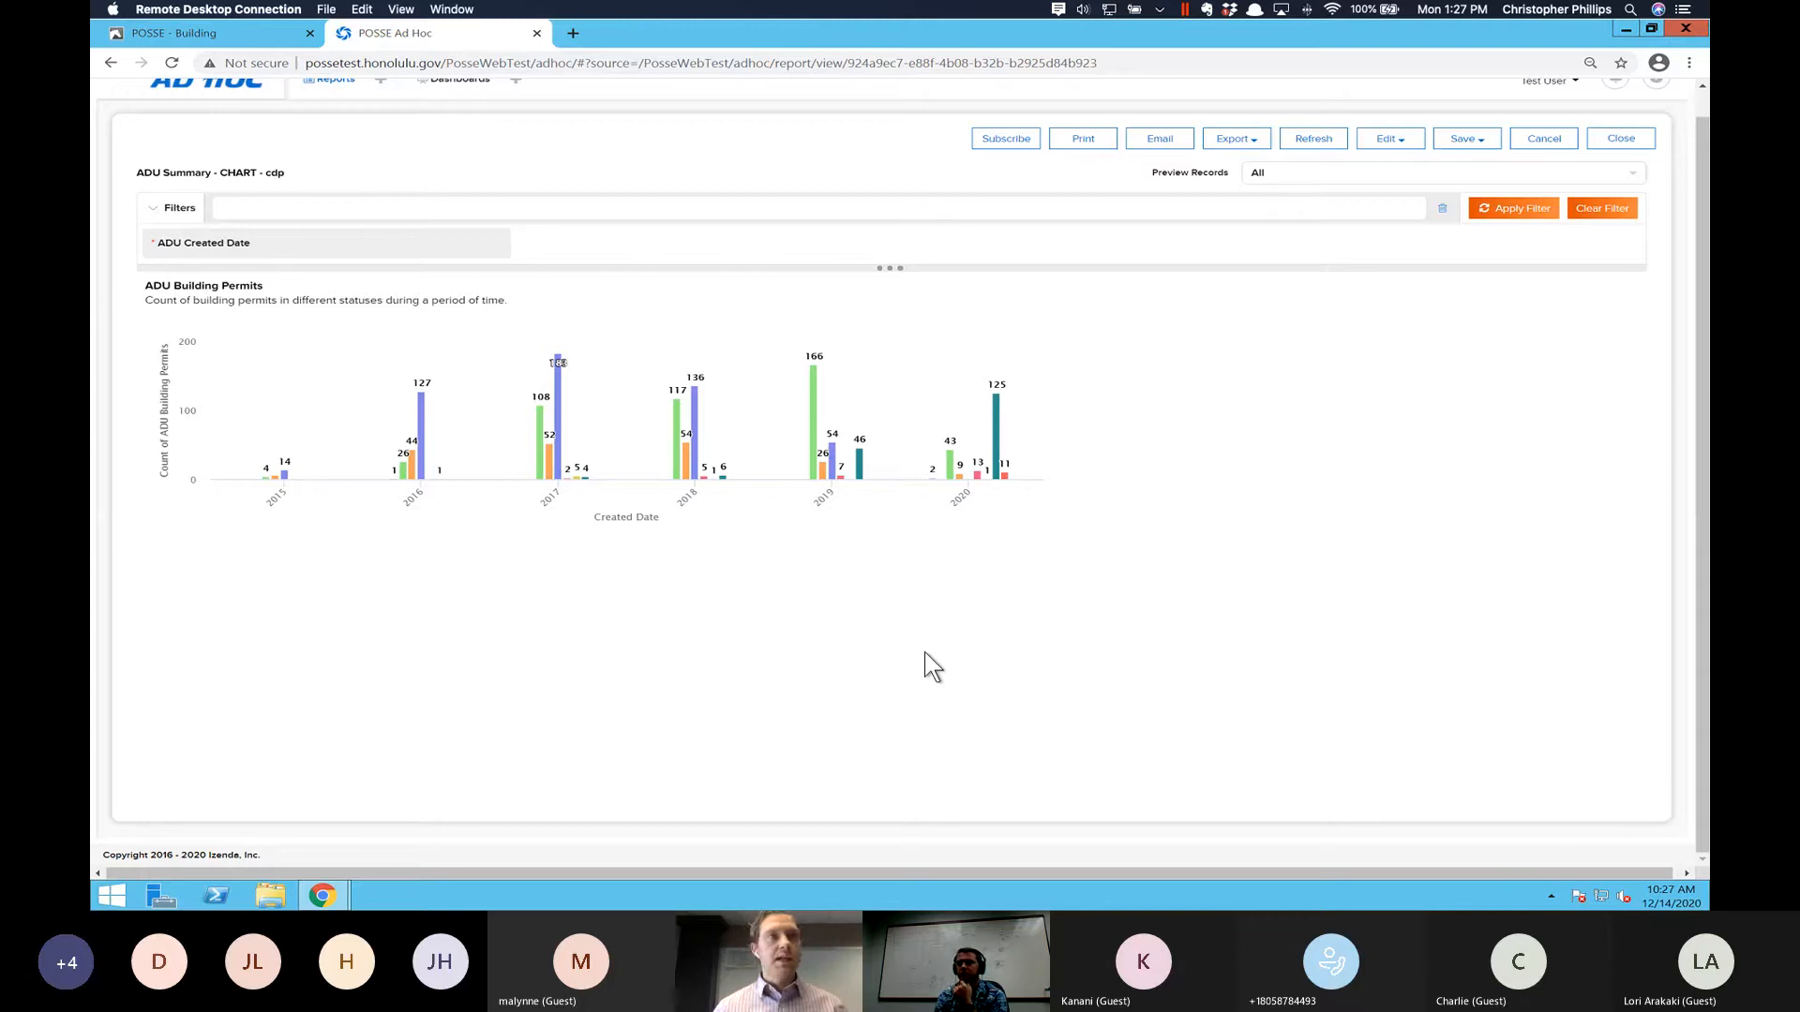
{"action": "mouse_move", "coordinate": [995, 441]}
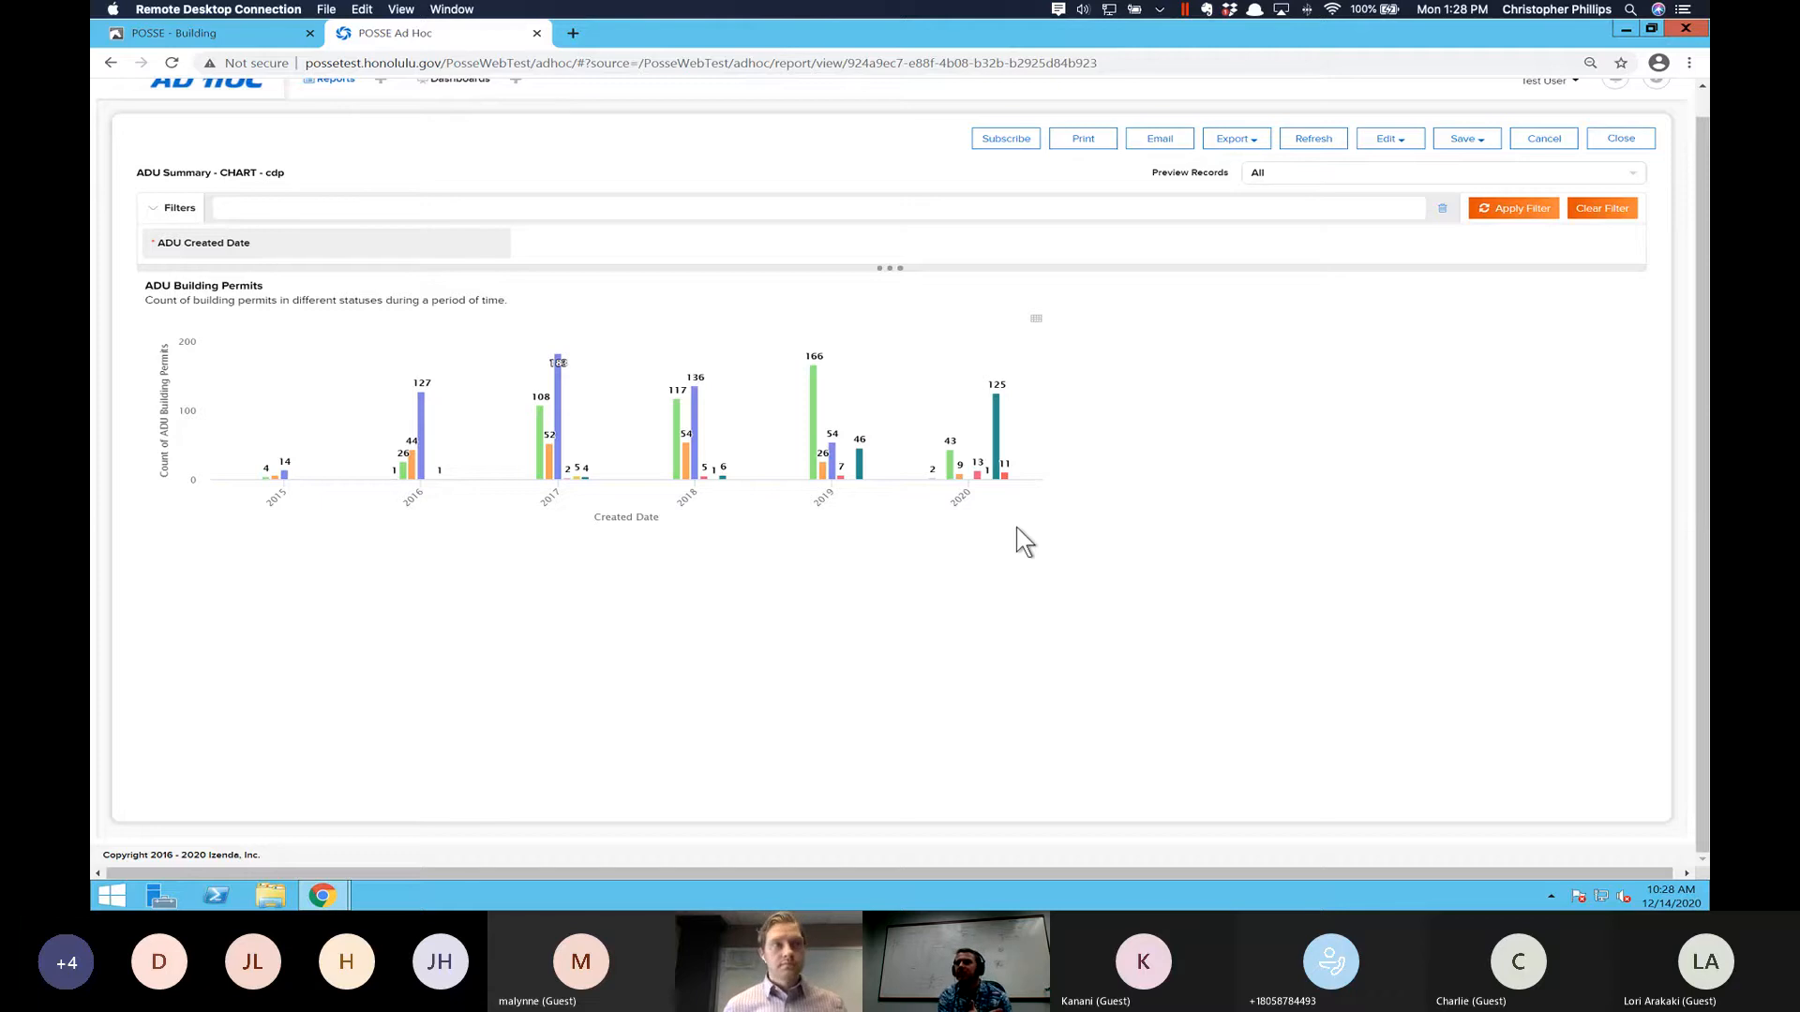
{"action": "mouse_move", "coordinate": [558, 405]}
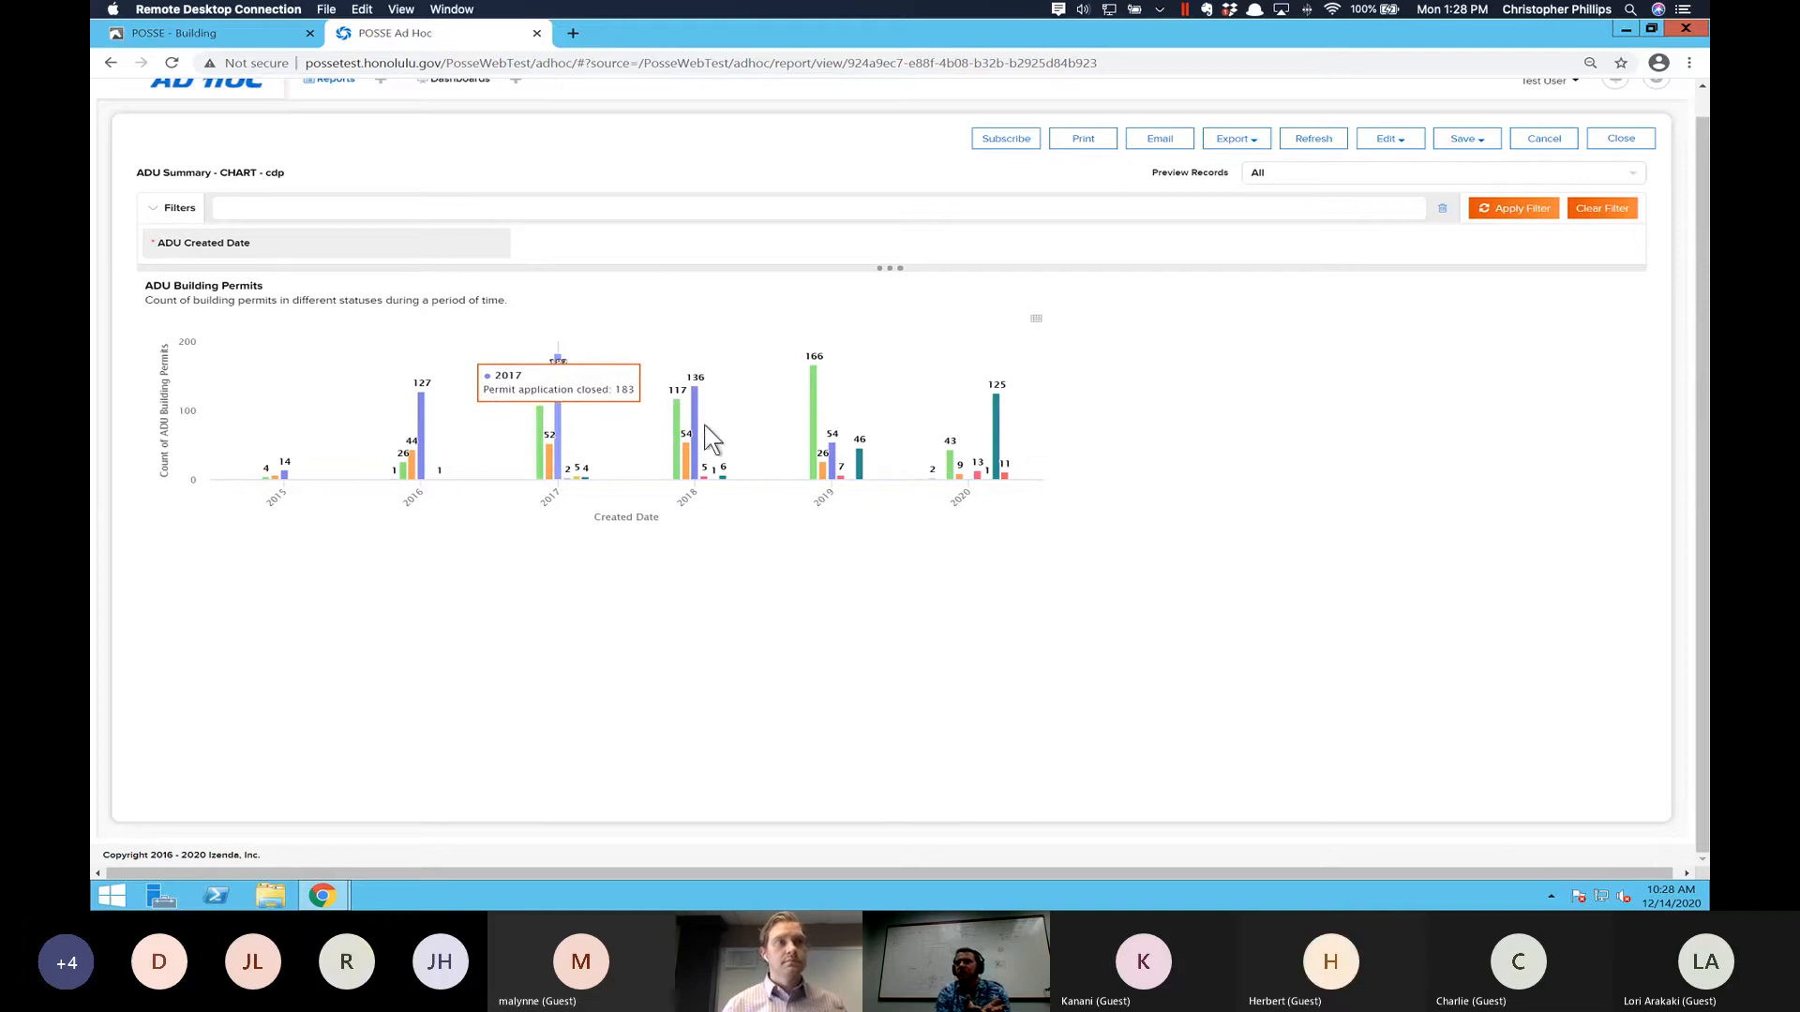
{"action": "mouse_move", "coordinate": [702, 435]}
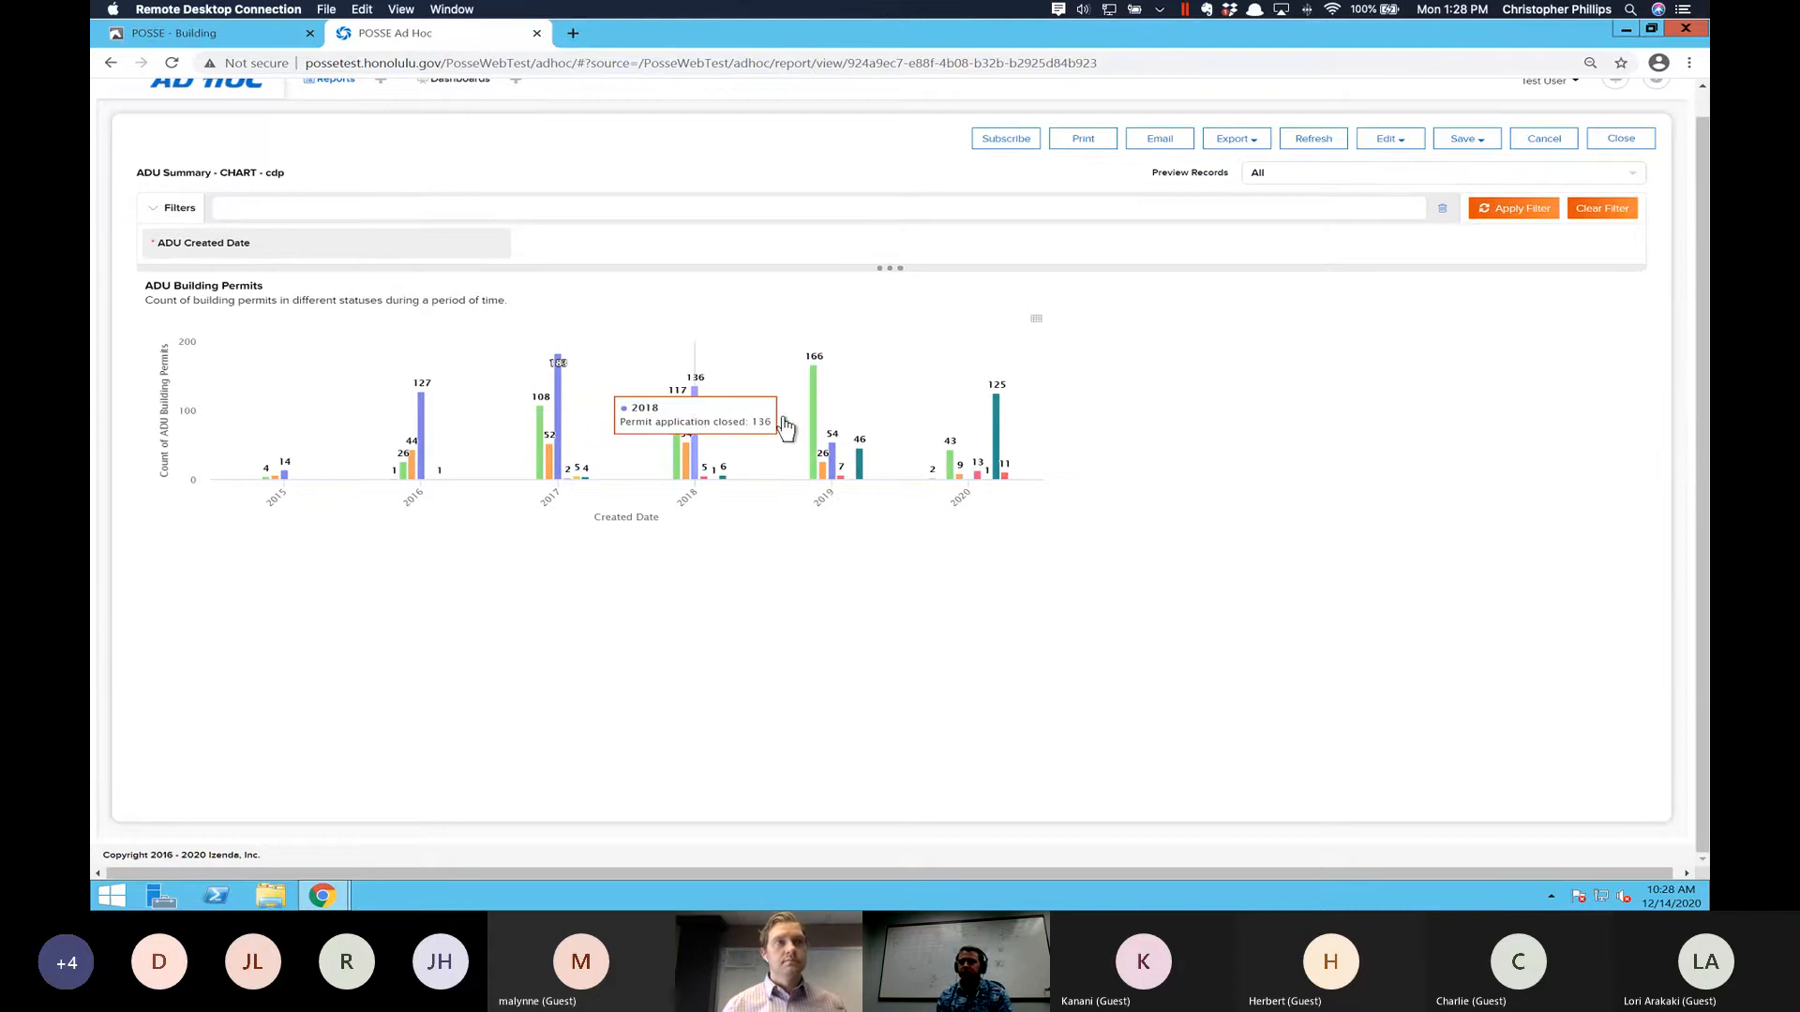
{"action": "mouse_move", "coordinate": [814, 430]}
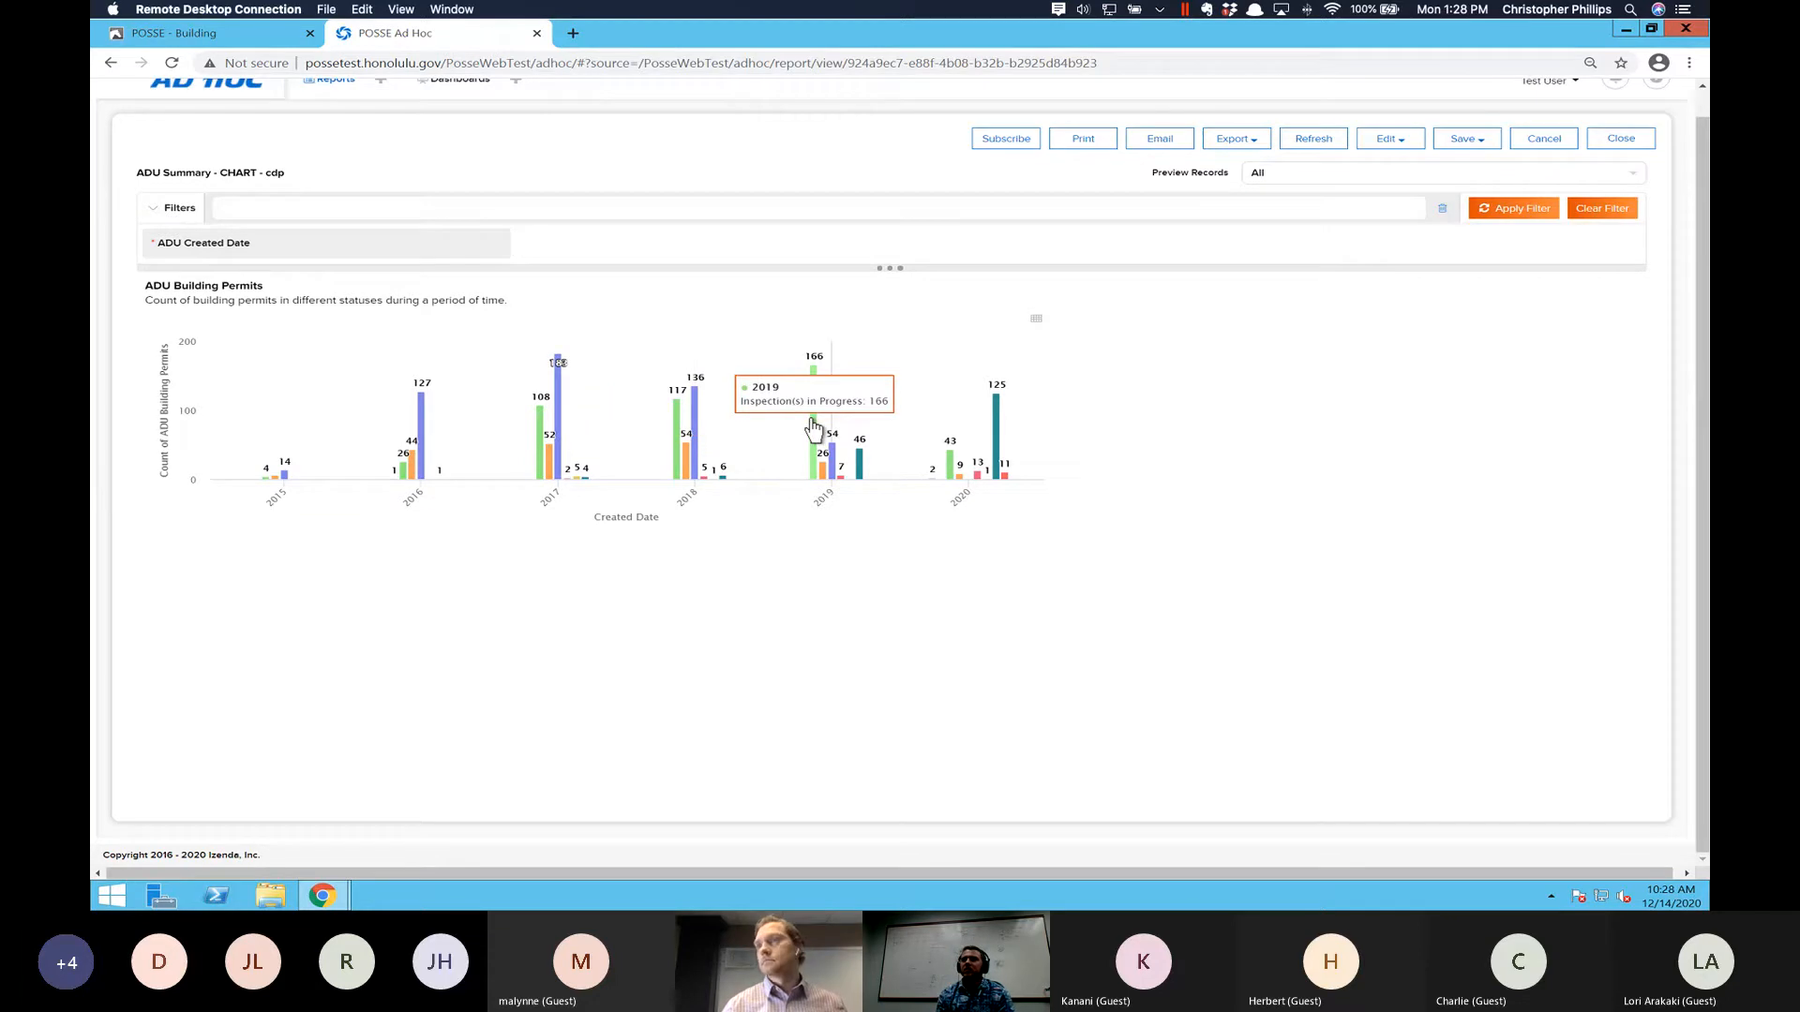
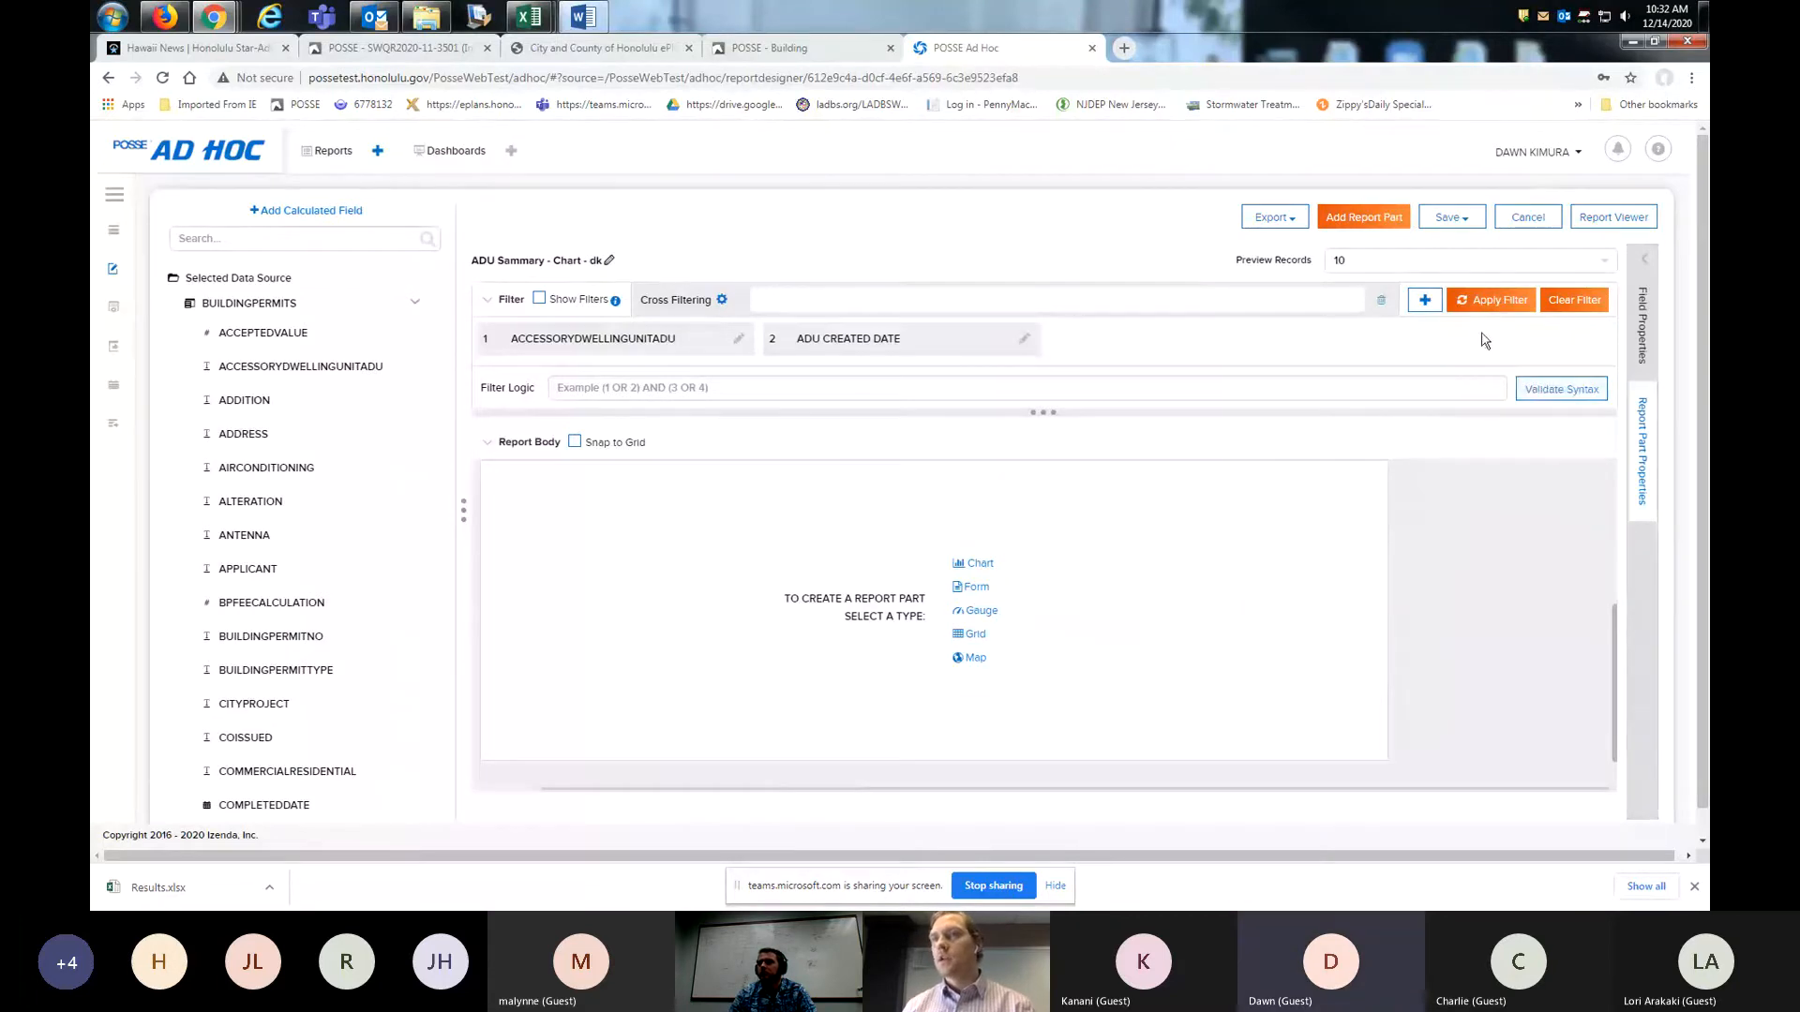
- Create a chart report part in the report body and title it "ADU COUNT", leaving the description empty
{"action": "left_click", "coordinate": [975, 563]}
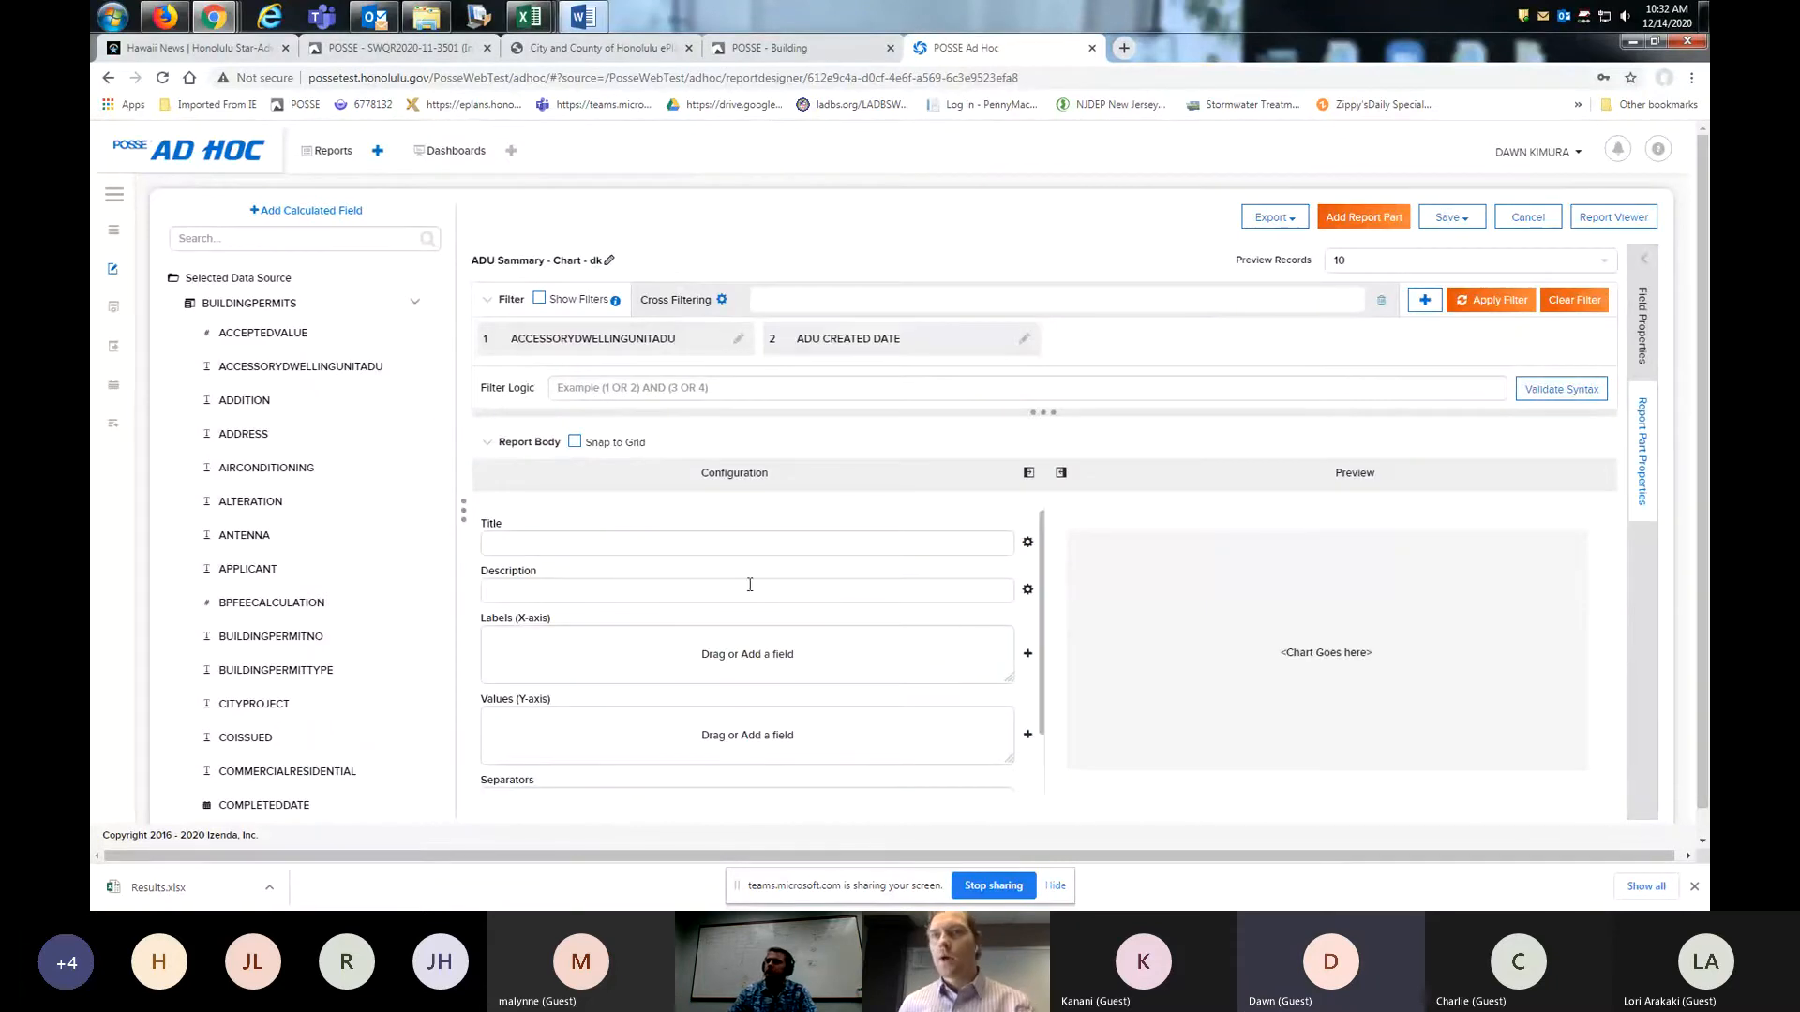
{"action": "left_click", "coordinate": [585, 542]}
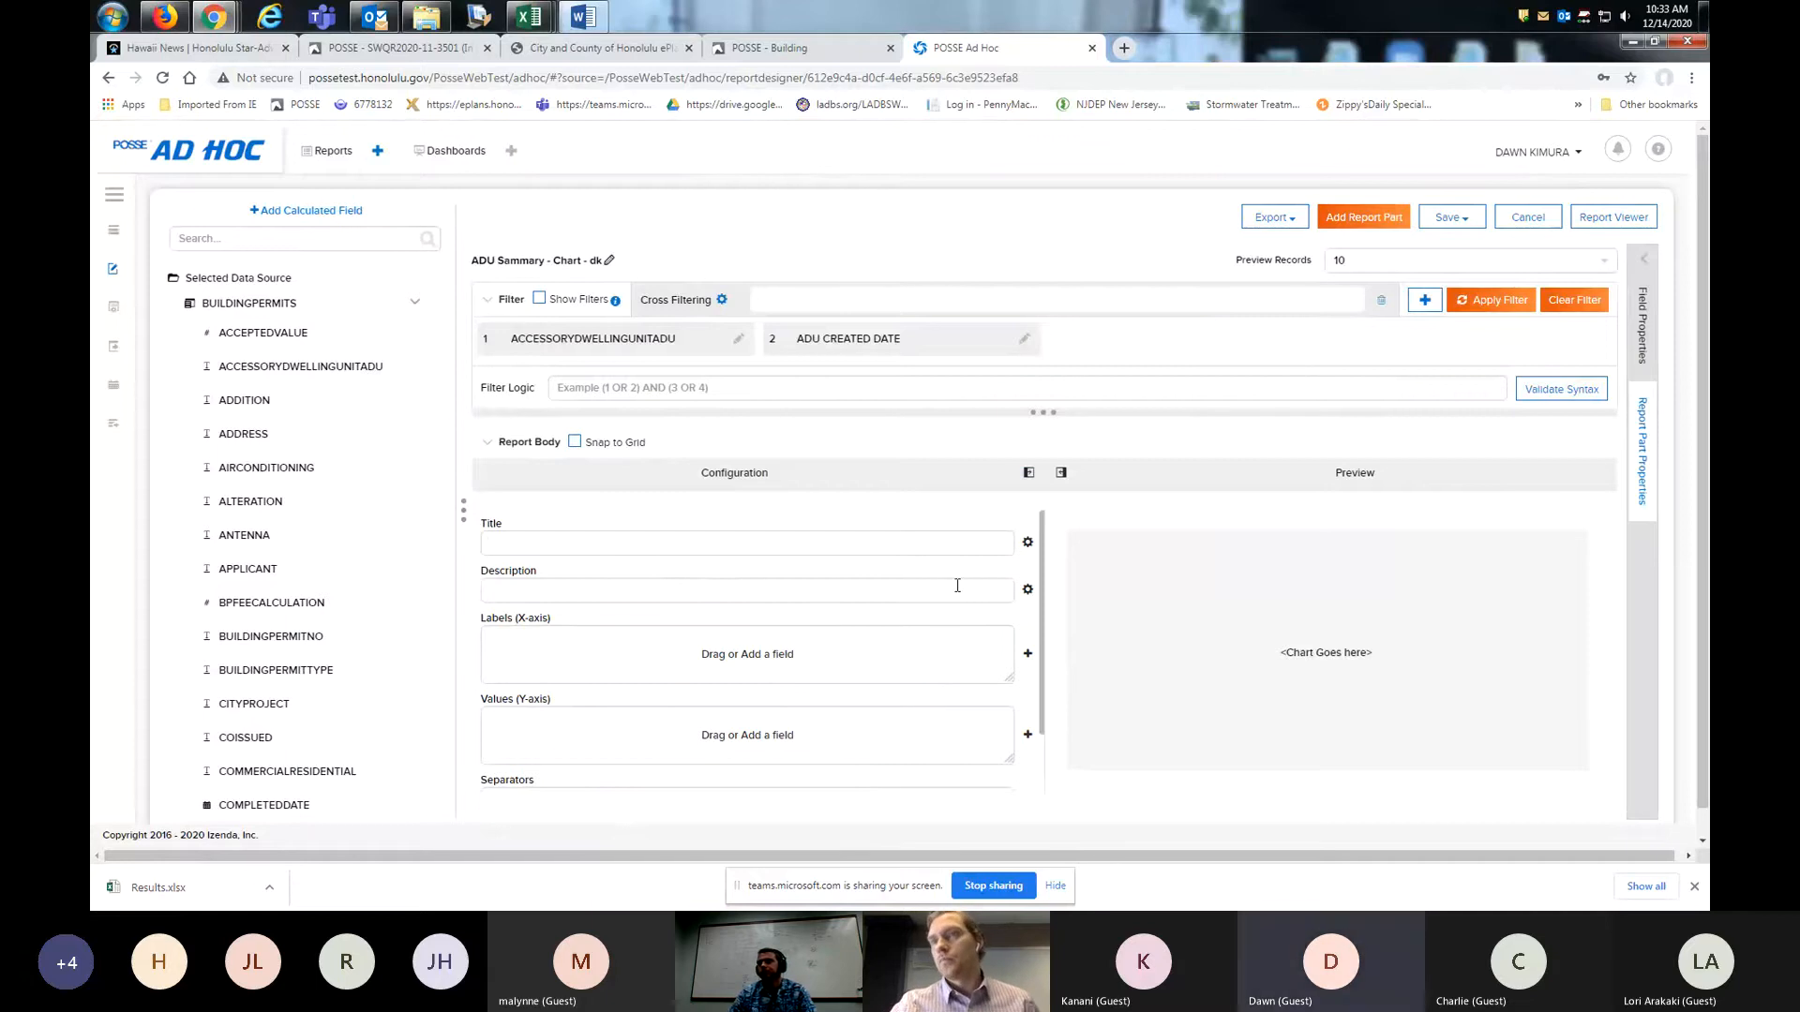
{"action": "type", "text": "AD"}
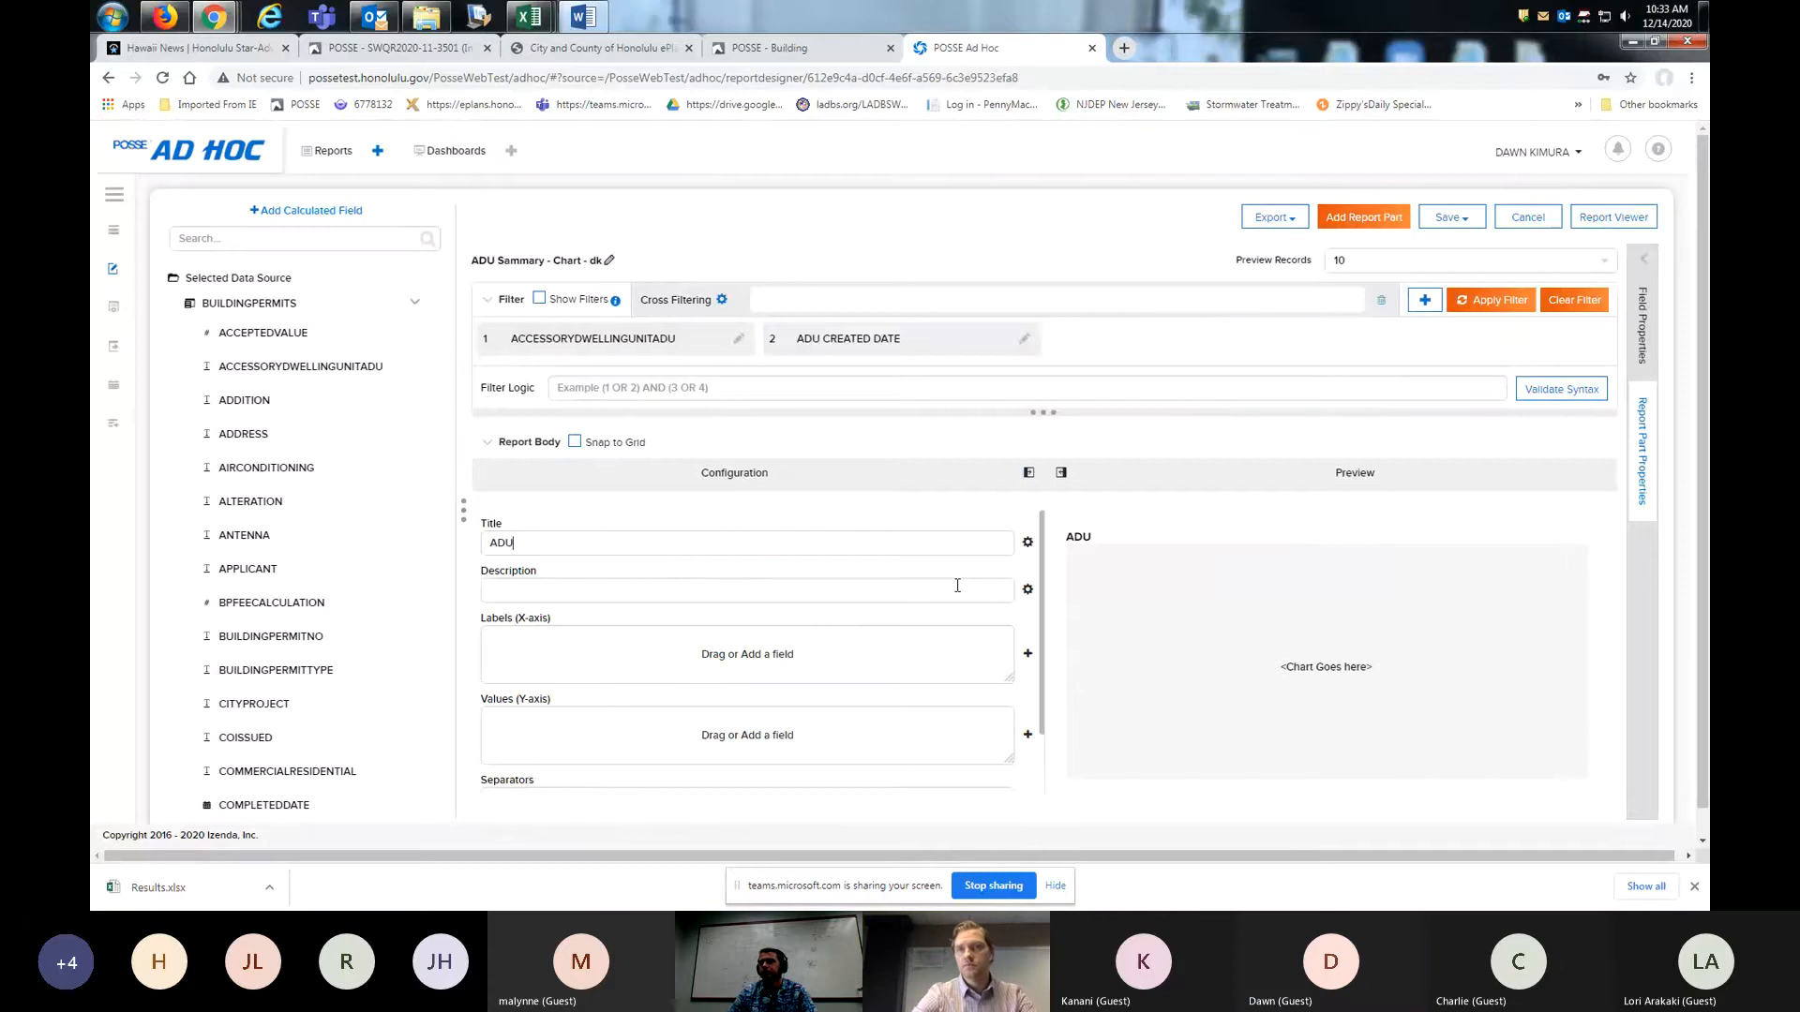
{"action": "type", "text": "U"}
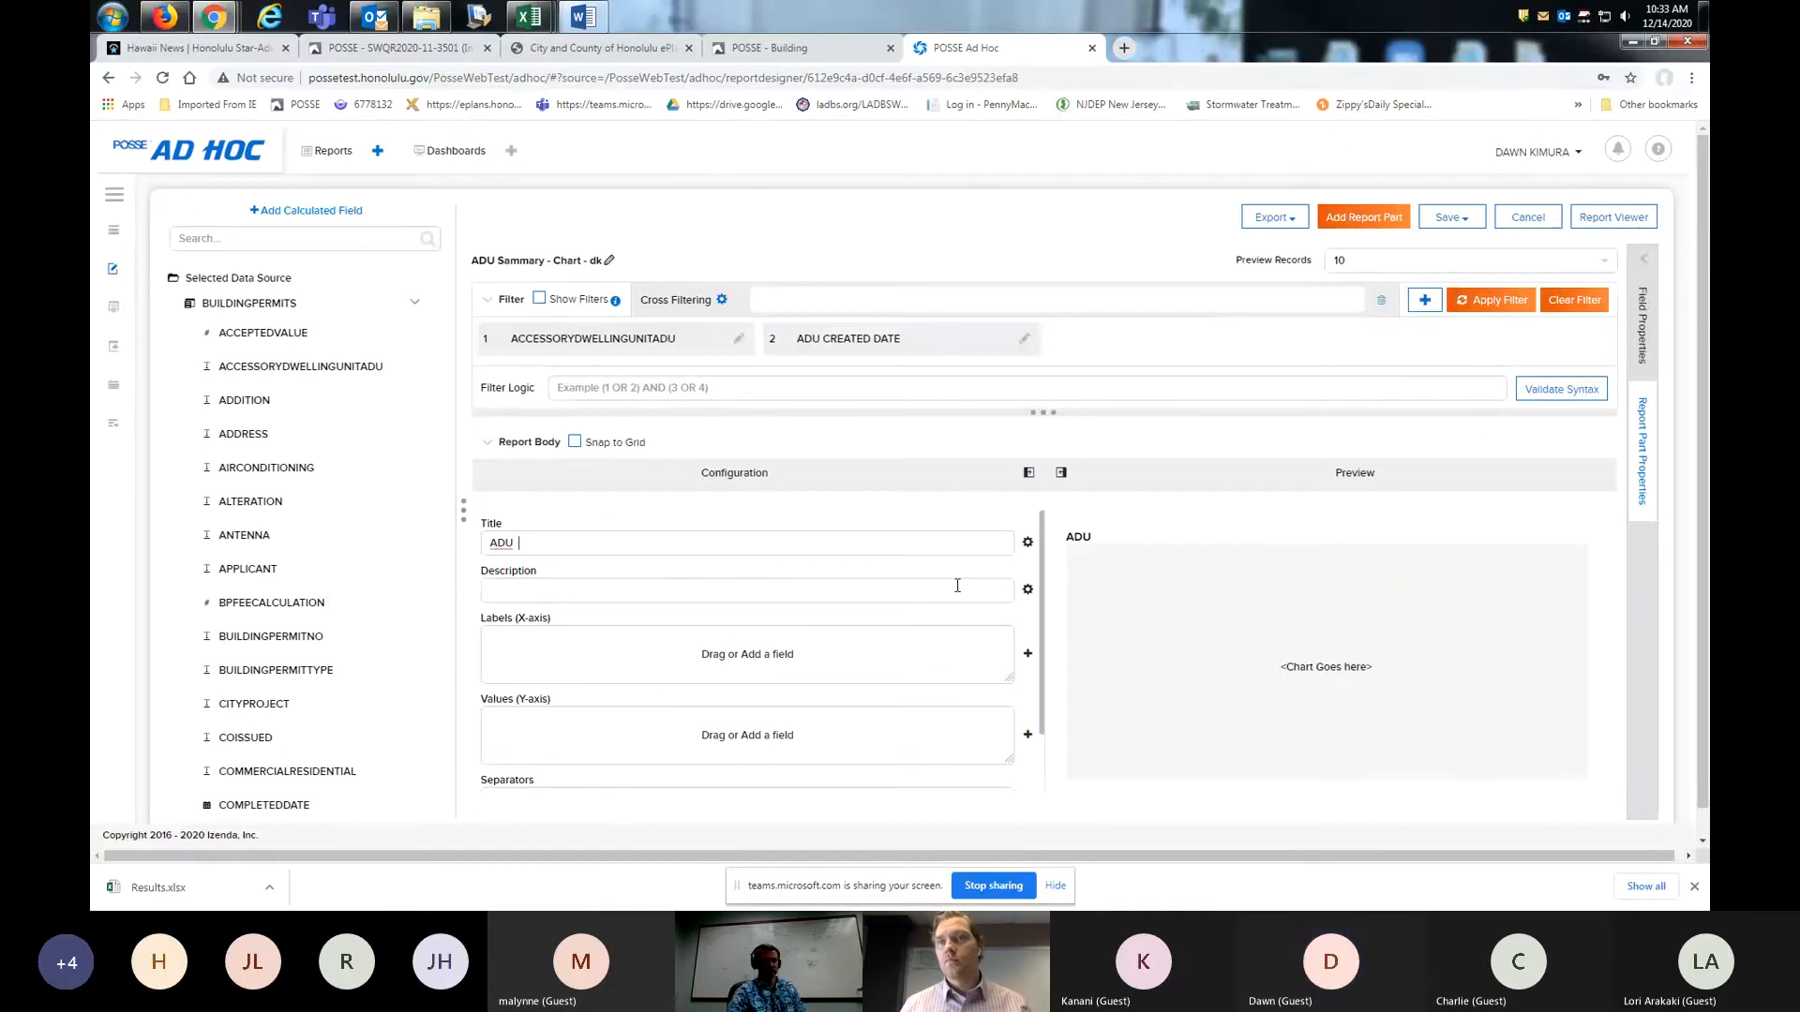
{"action": "type", "text": "  Cu"}
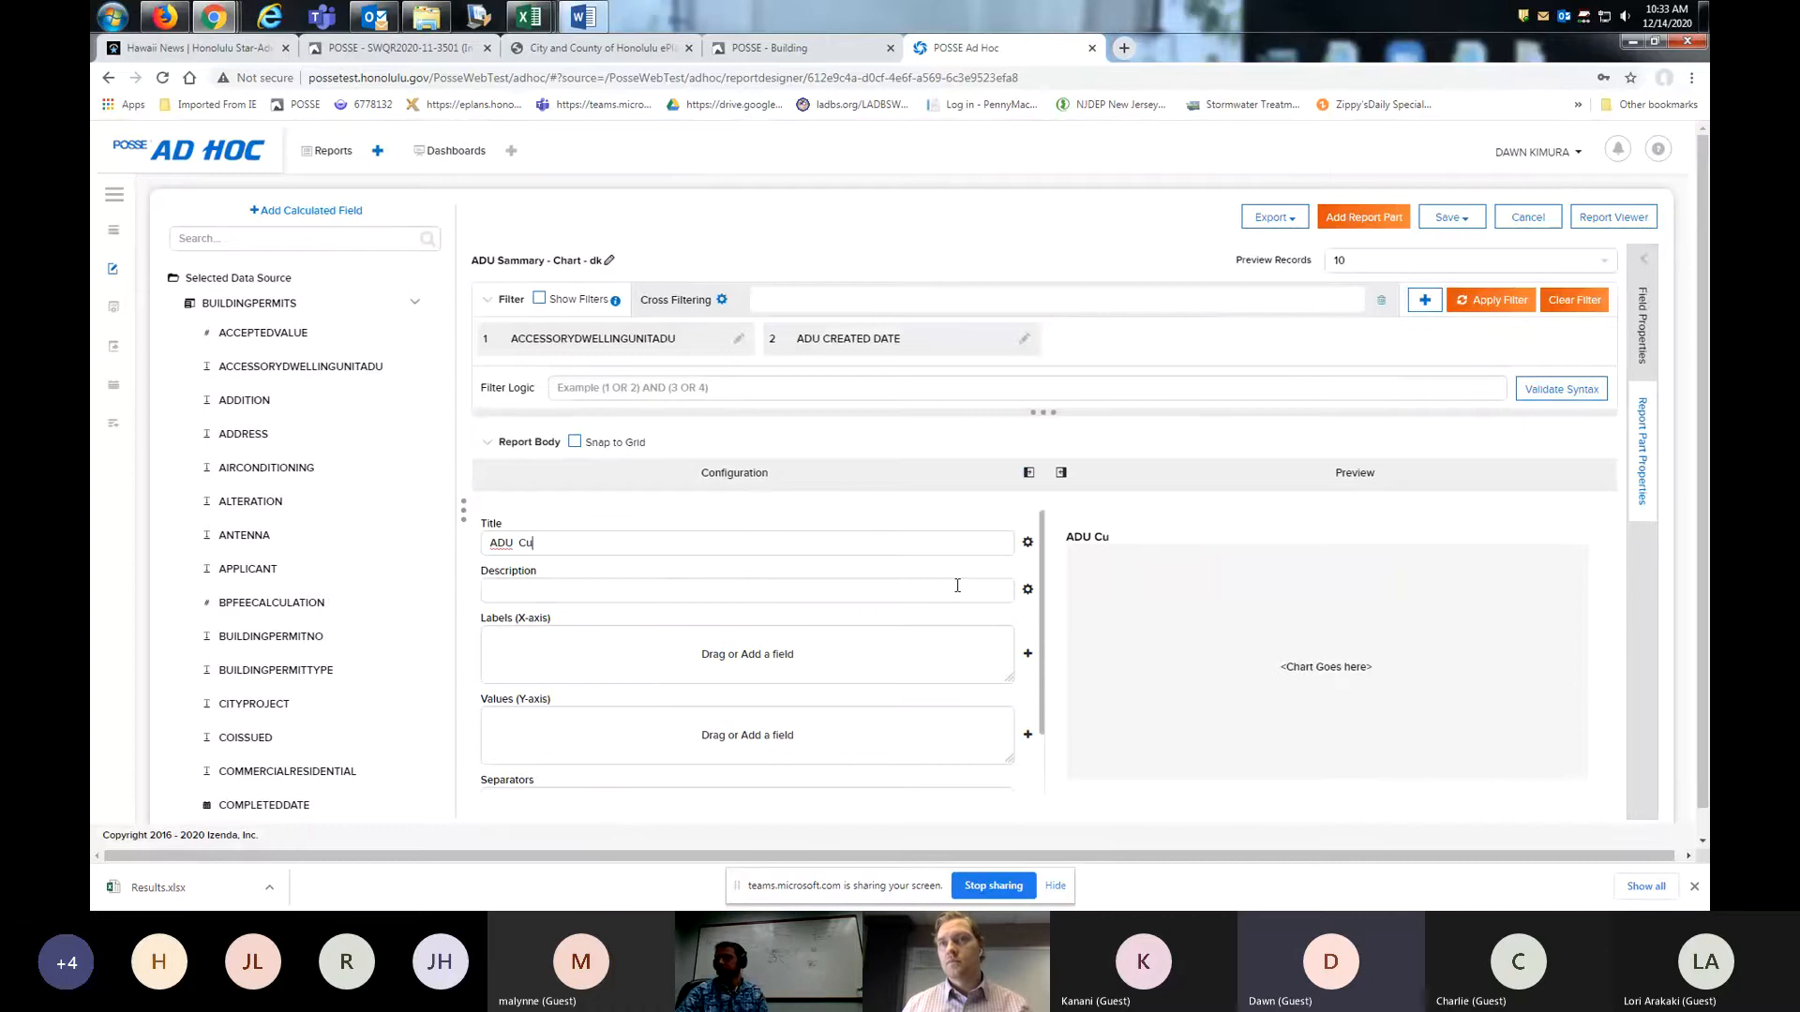
{"action": "key", "text": "BackSpace"}
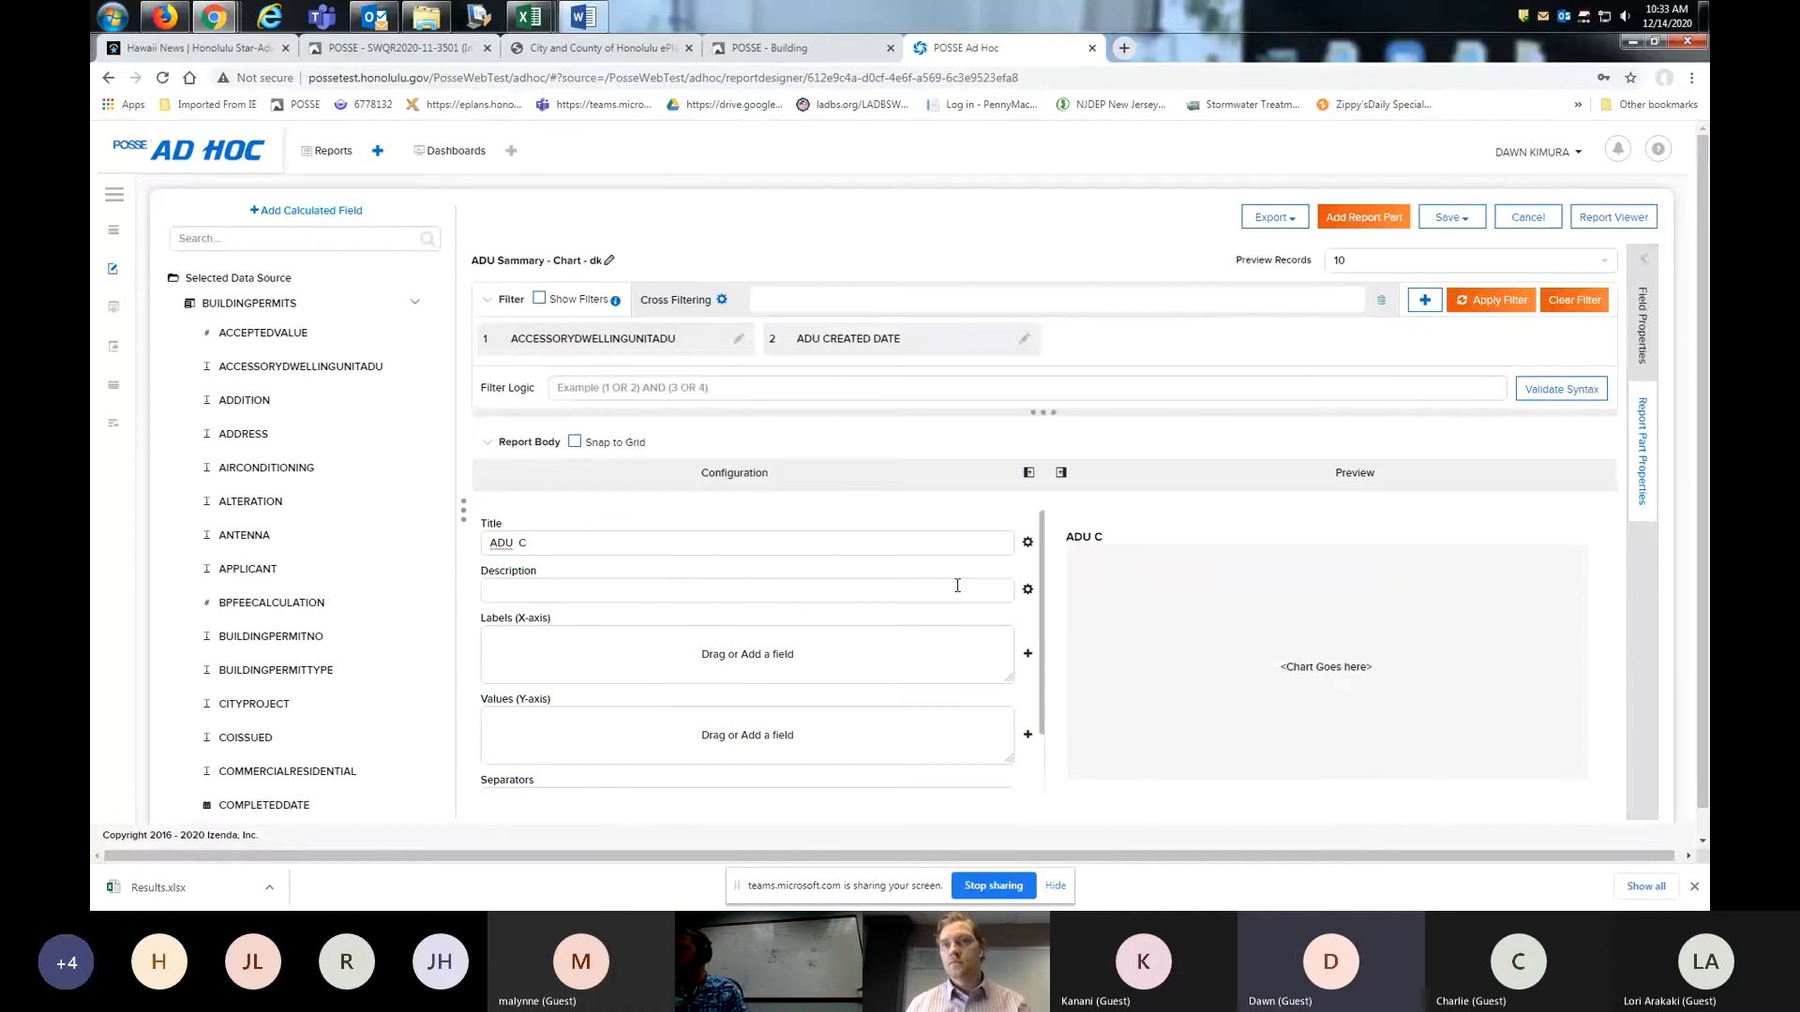
{"action": "type", "text": "OUNT"}
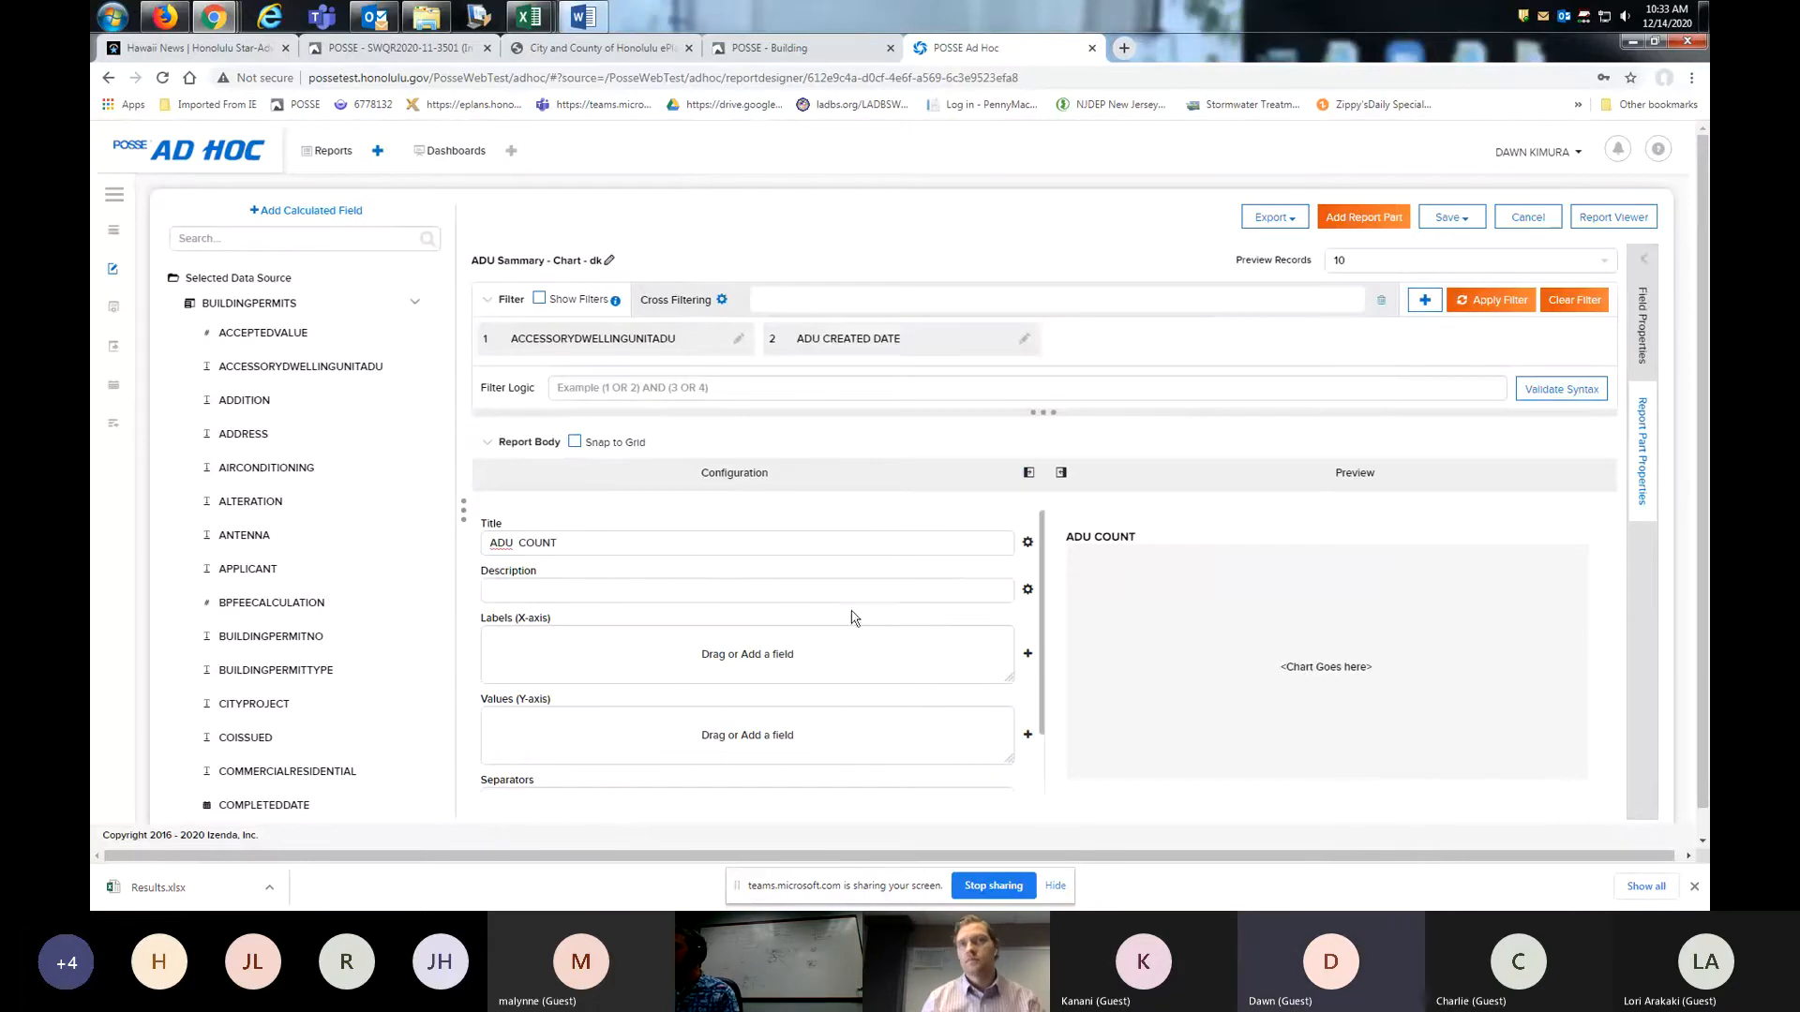
{"action": "left_click", "coordinate": [812, 590]}
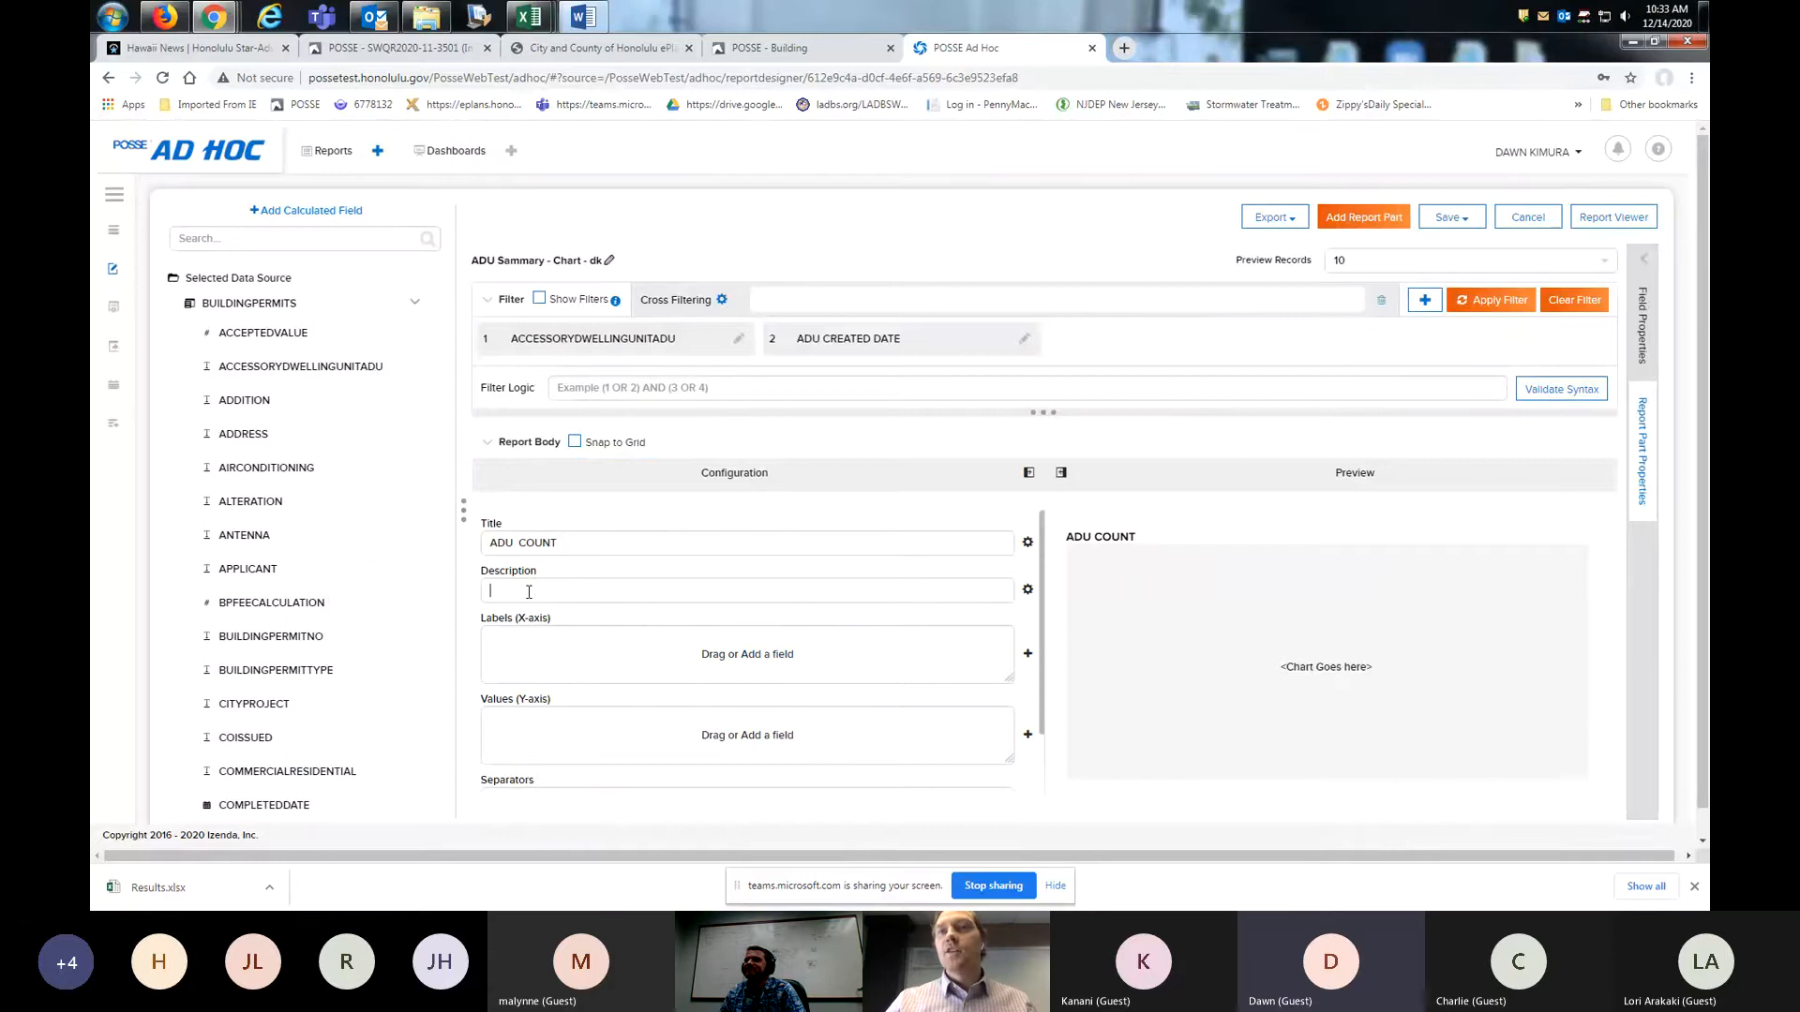
{"action": "type", "text": "n"}
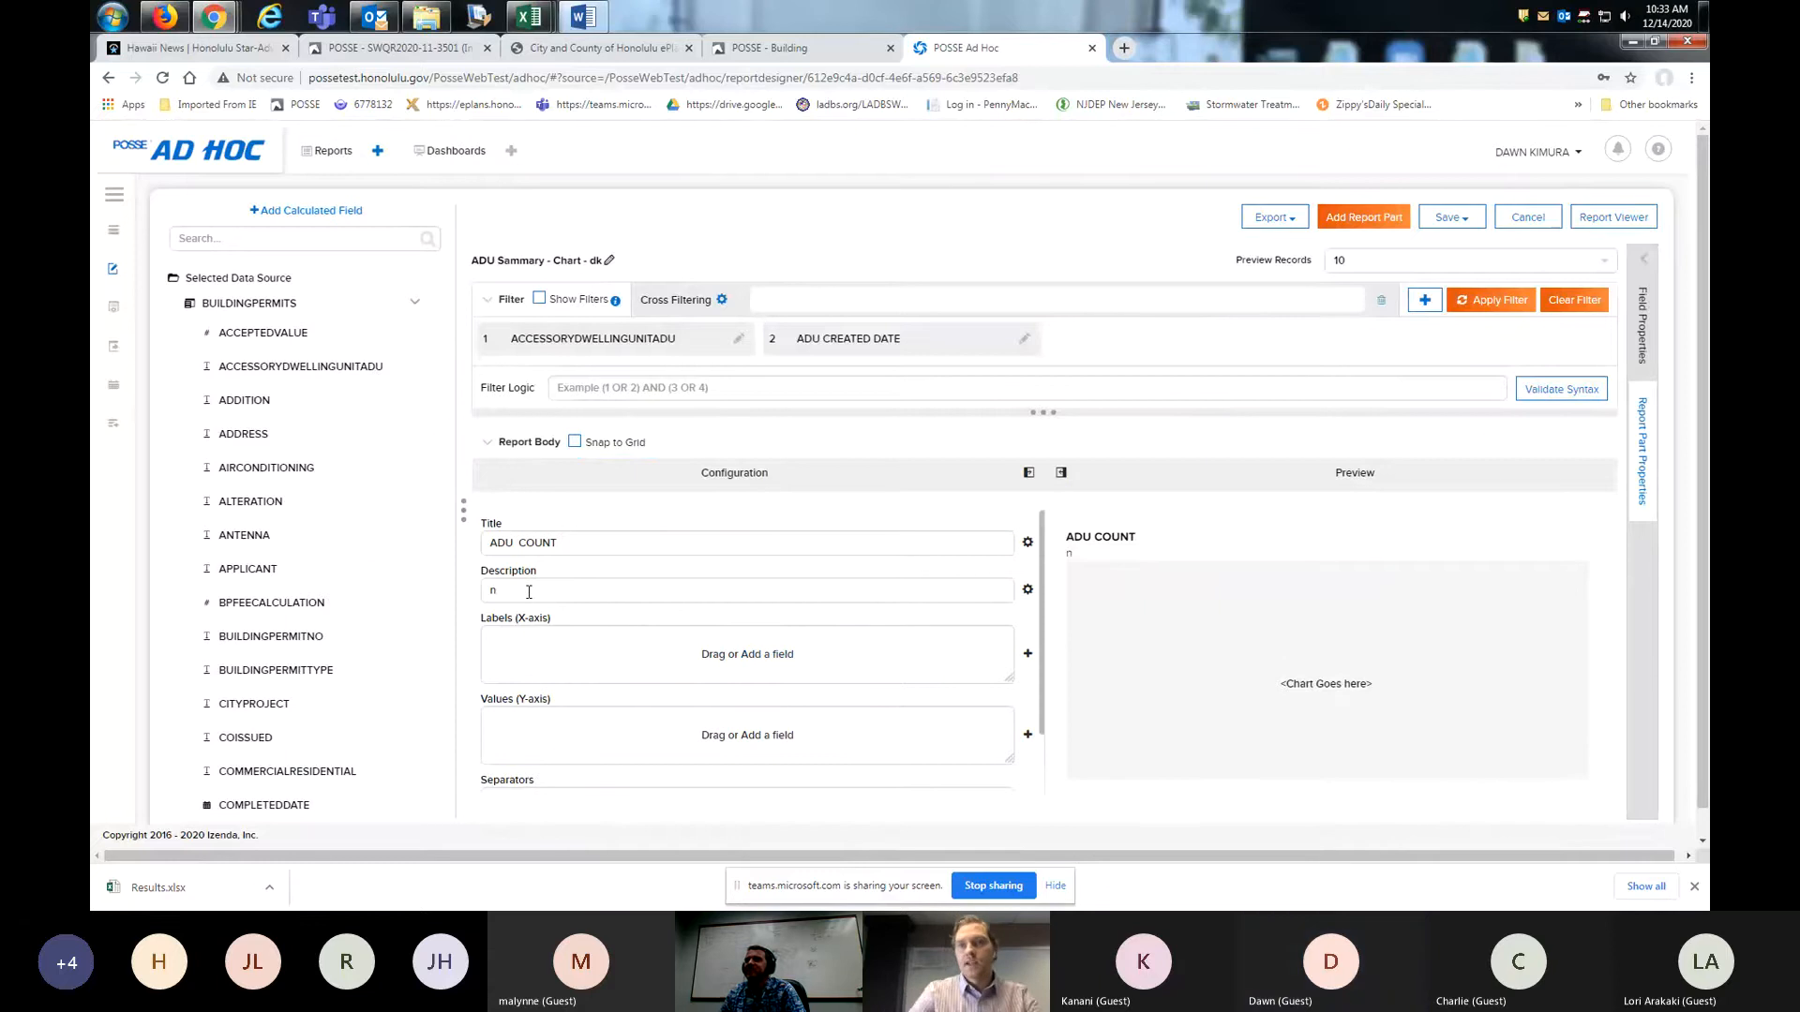
{"action": "key", "text": "BackSpace"}
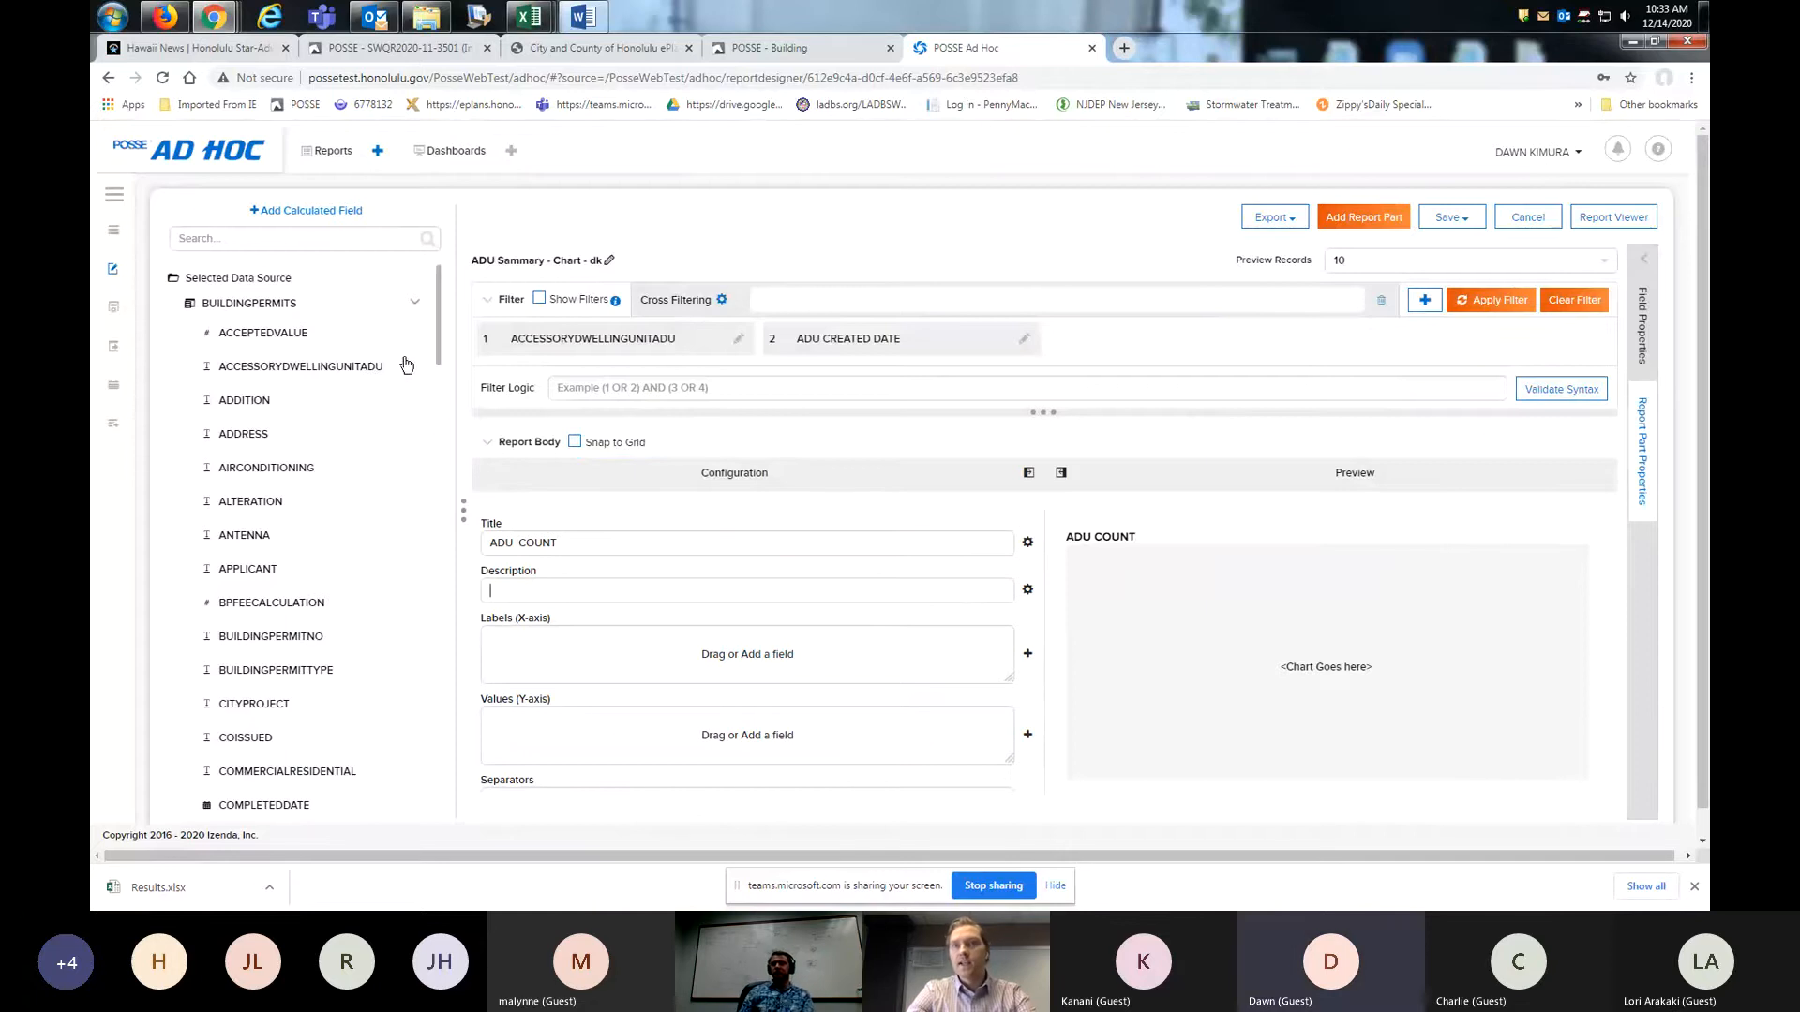
- Add CREATEDDATE to the chart's X-axis labels with the alias "CREATED DATE", keeping the Group function and Year format
{"action": "left_click", "coordinate": [299, 240]}
{"action": "type", "text": "CR"}
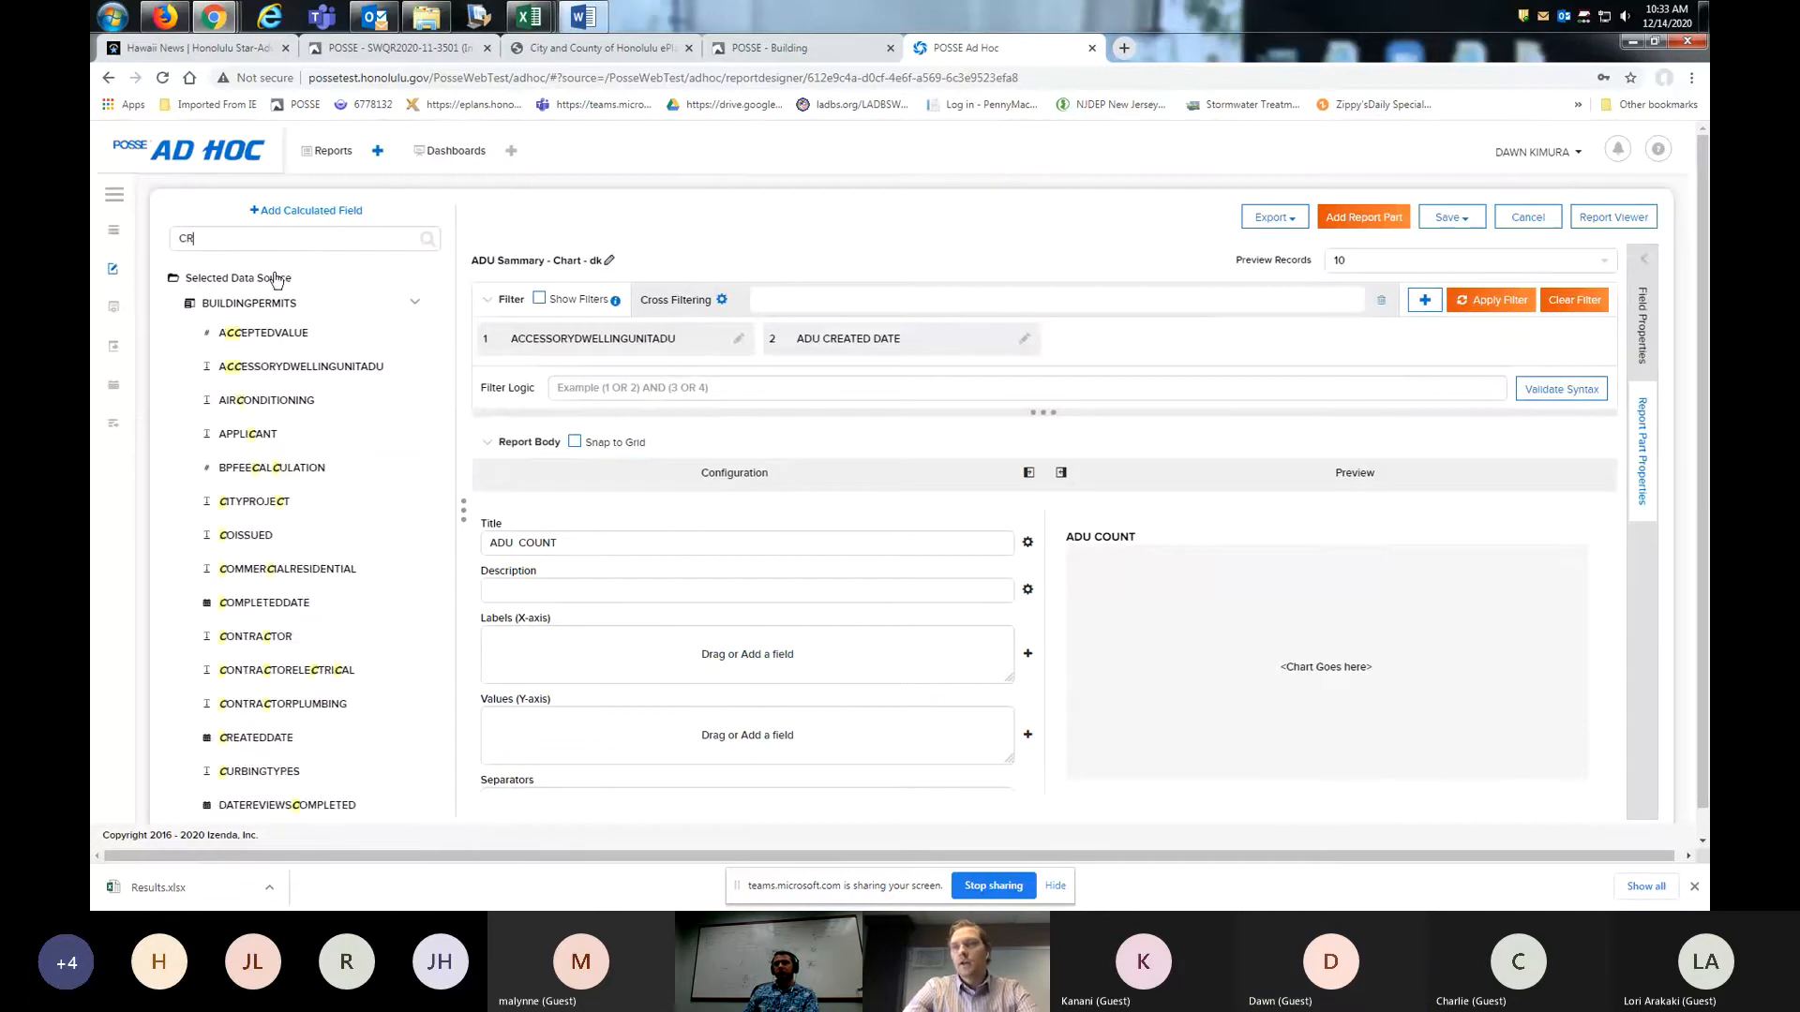
{"action": "left_click_drag", "start_coordinate": [278, 338], "coordinate": [599, 662]}
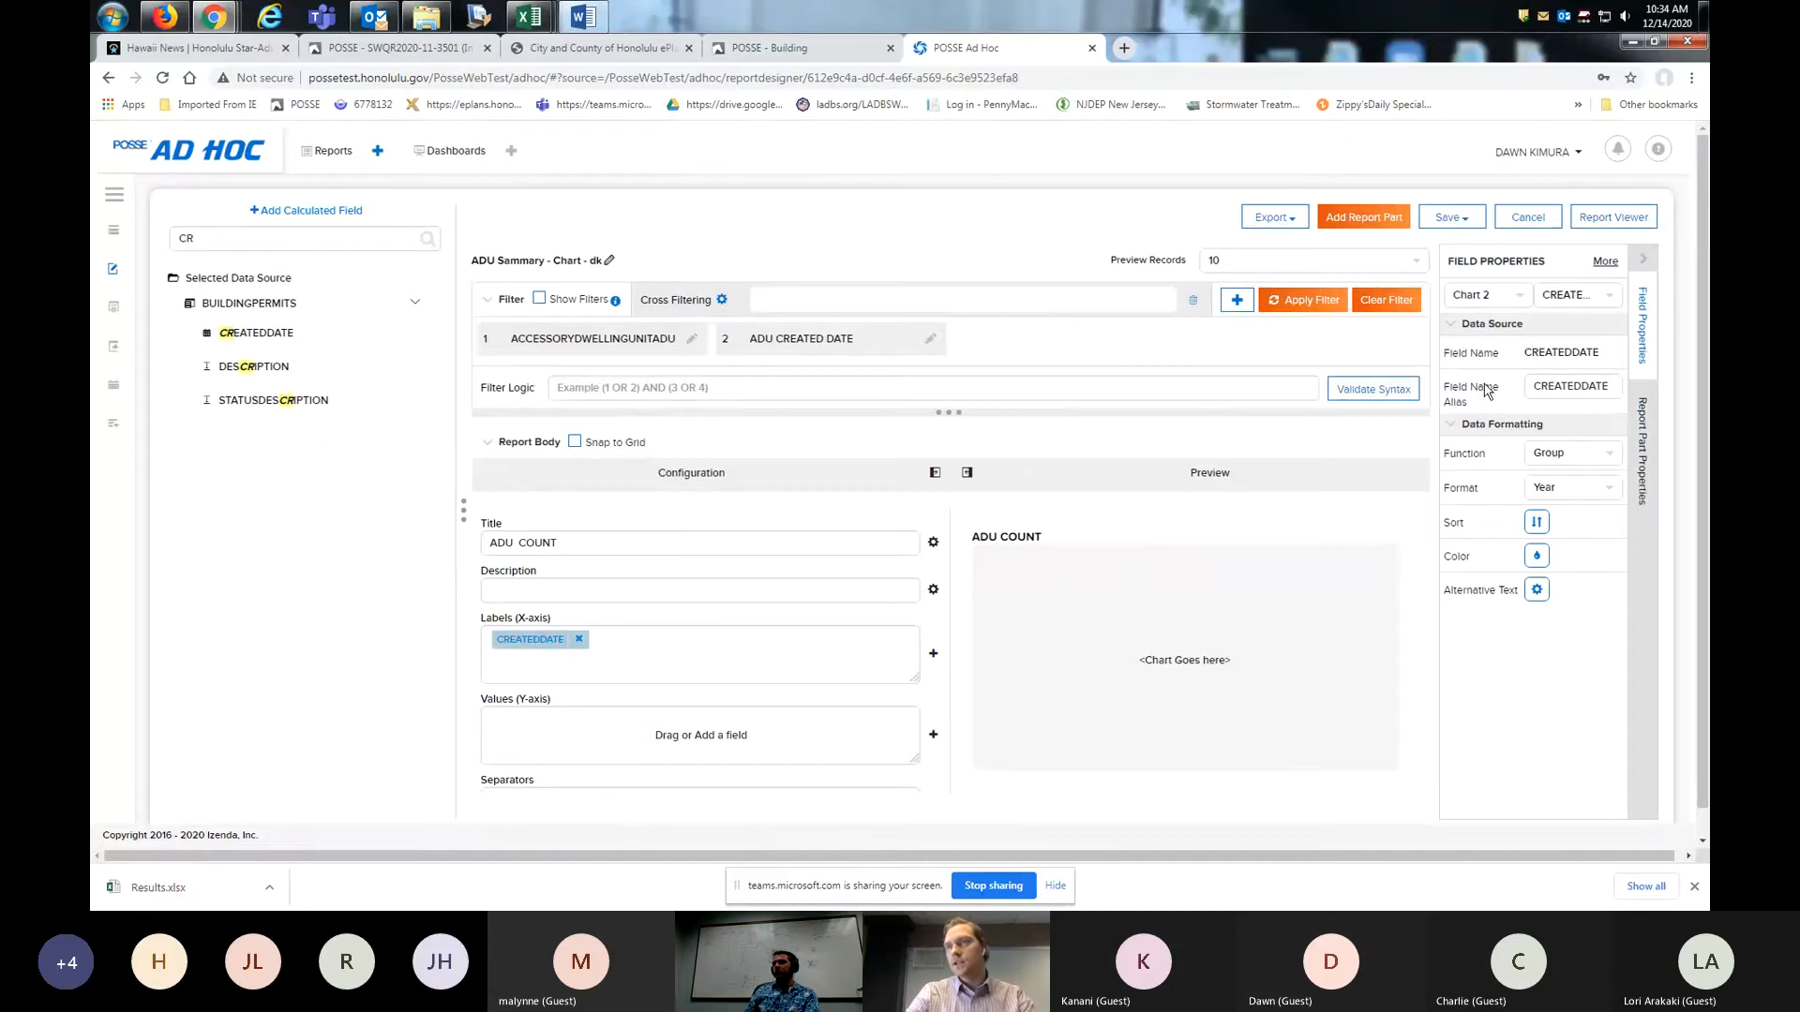
{"action": "left_click", "coordinate": [1584, 385]}
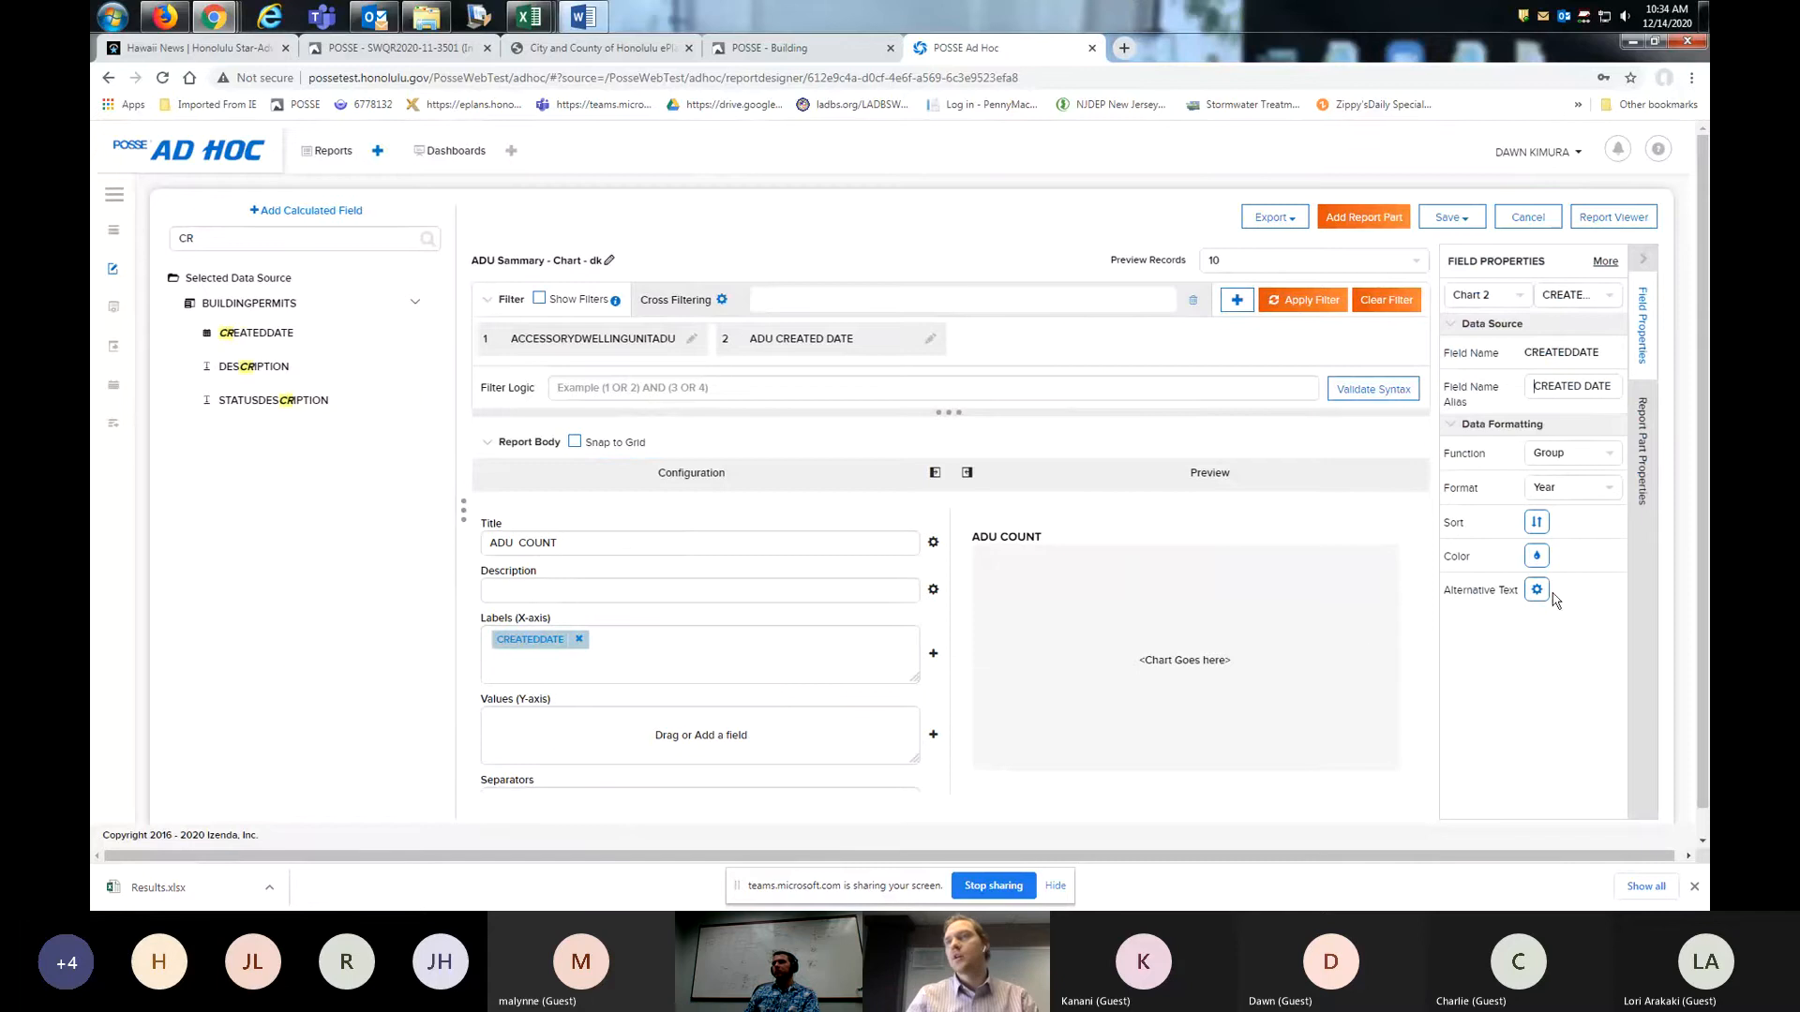
{"action": "left_click", "coordinate": [1606, 455]}
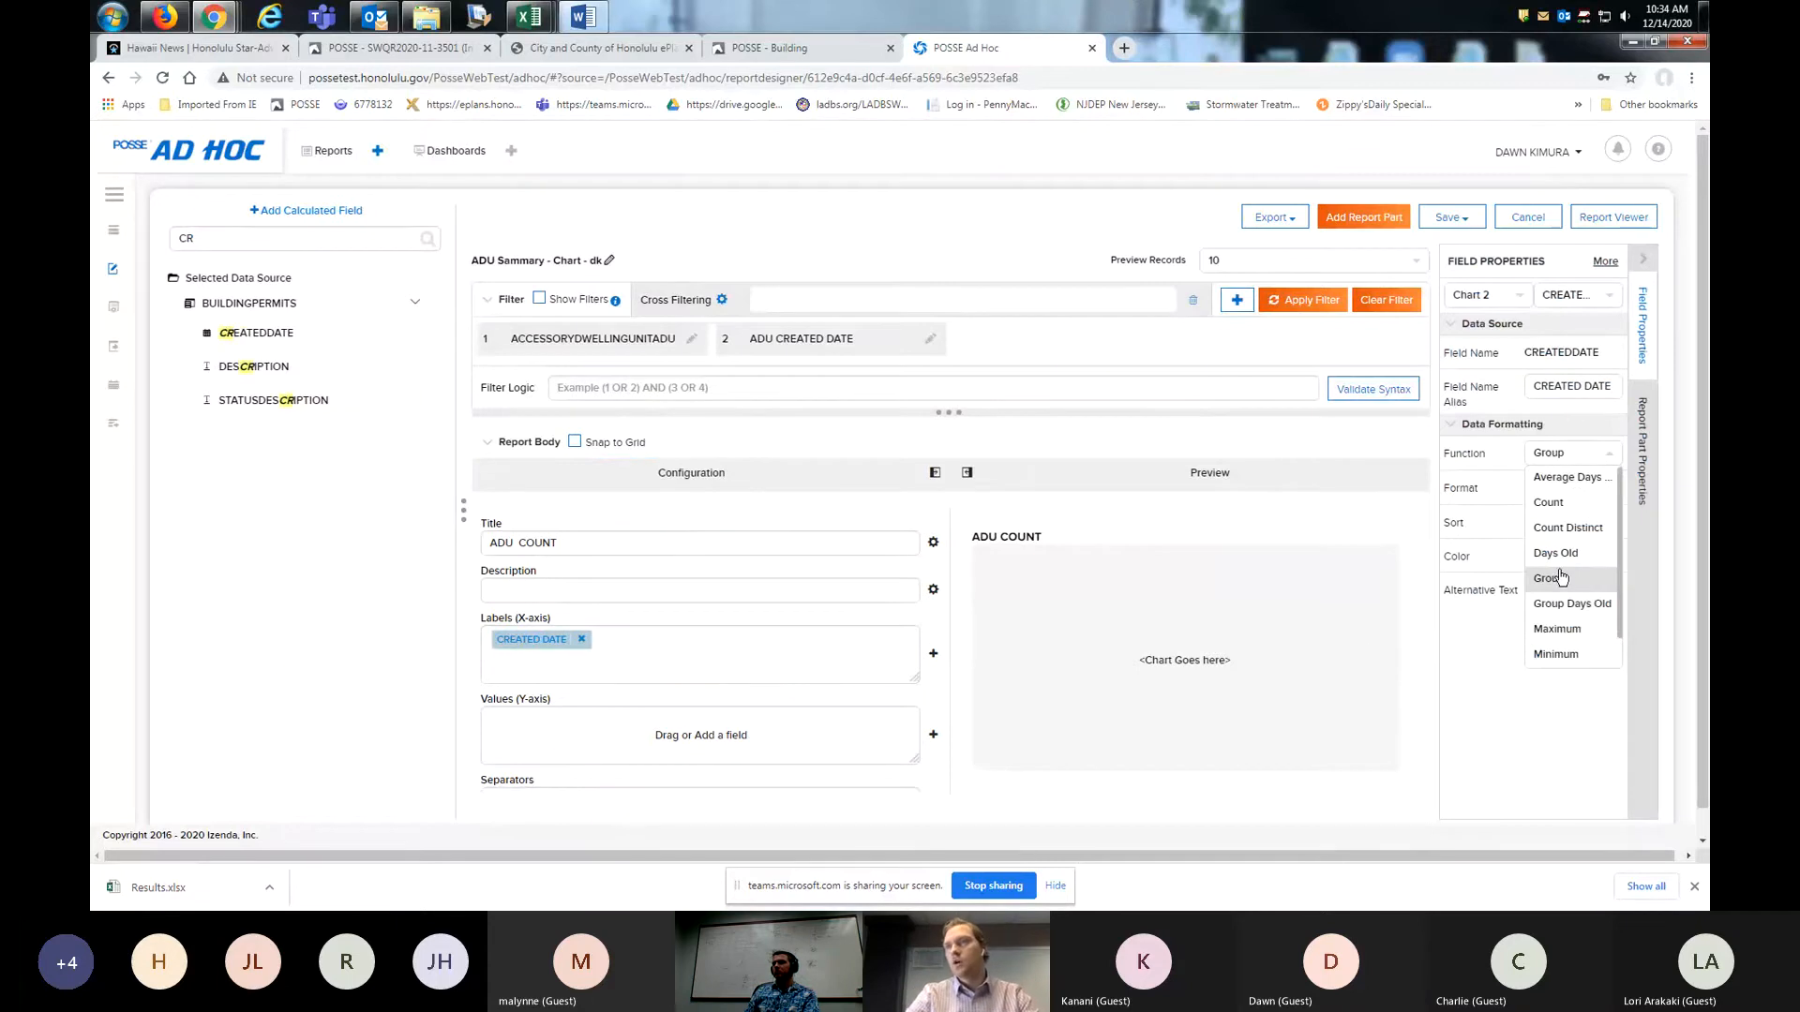
{"action": "left_click", "coordinate": [1586, 461]}
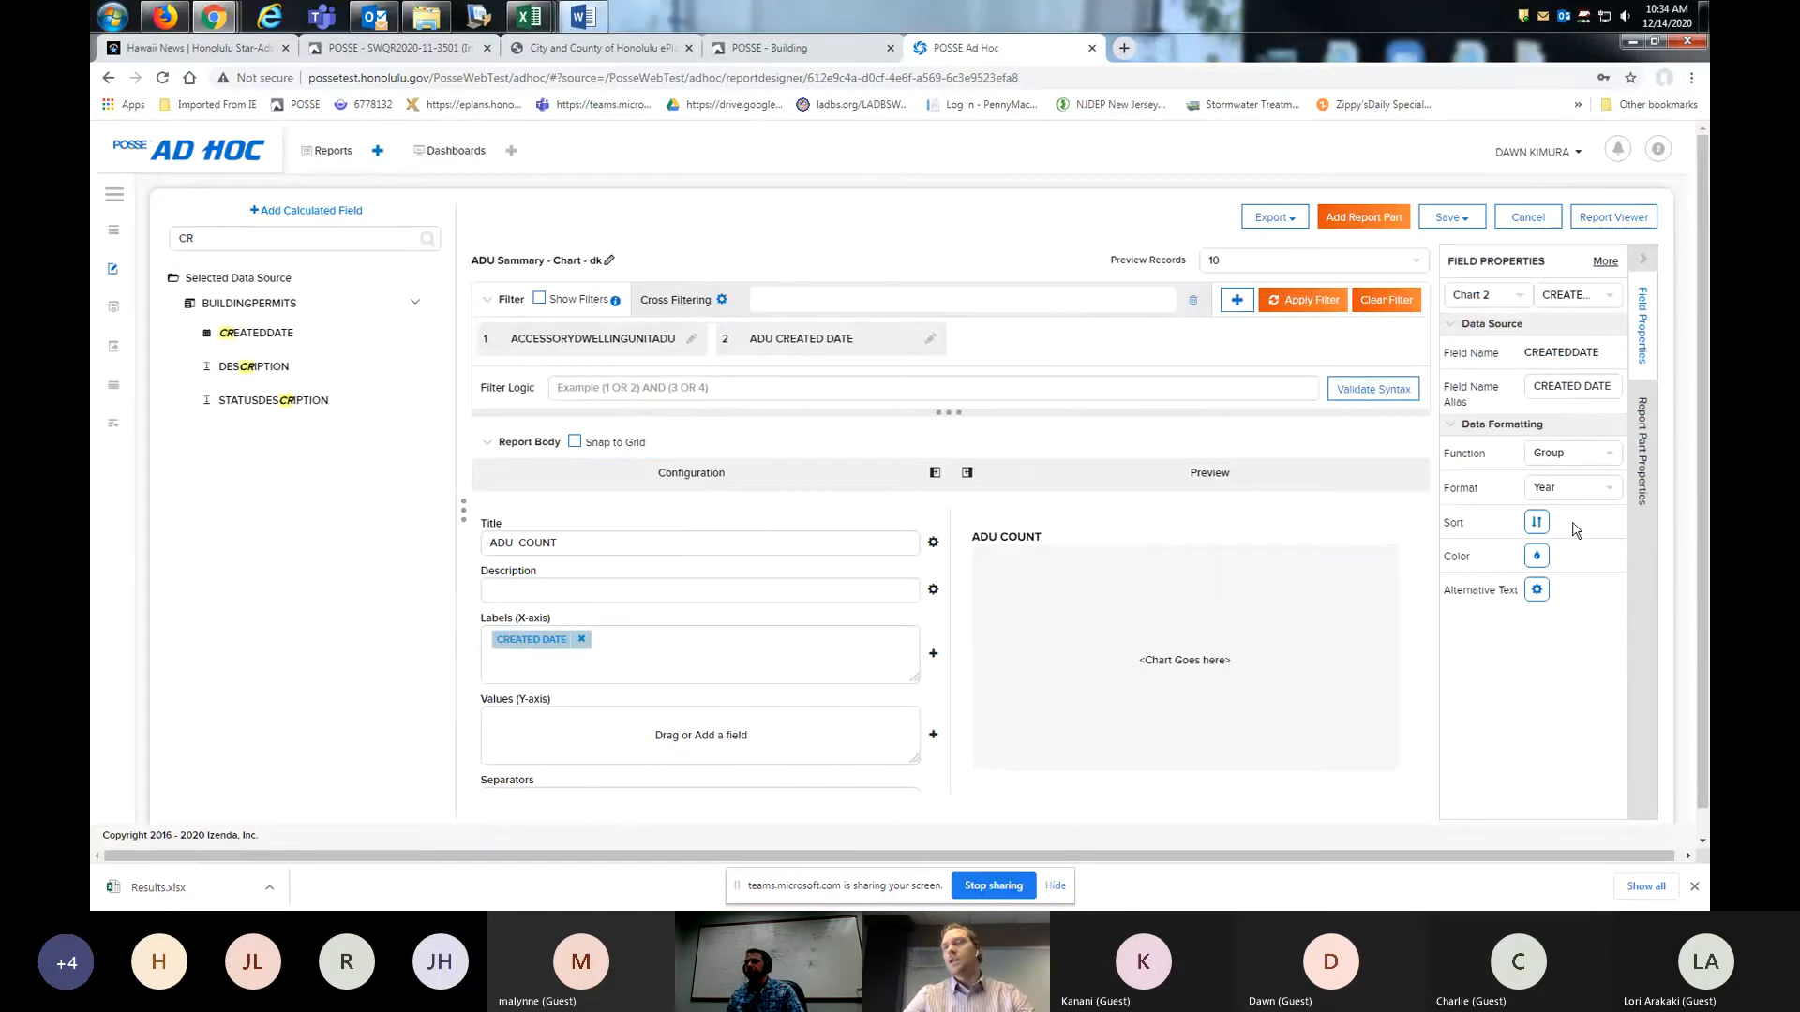
{"action": "left_click", "coordinate": [1593, 491]}
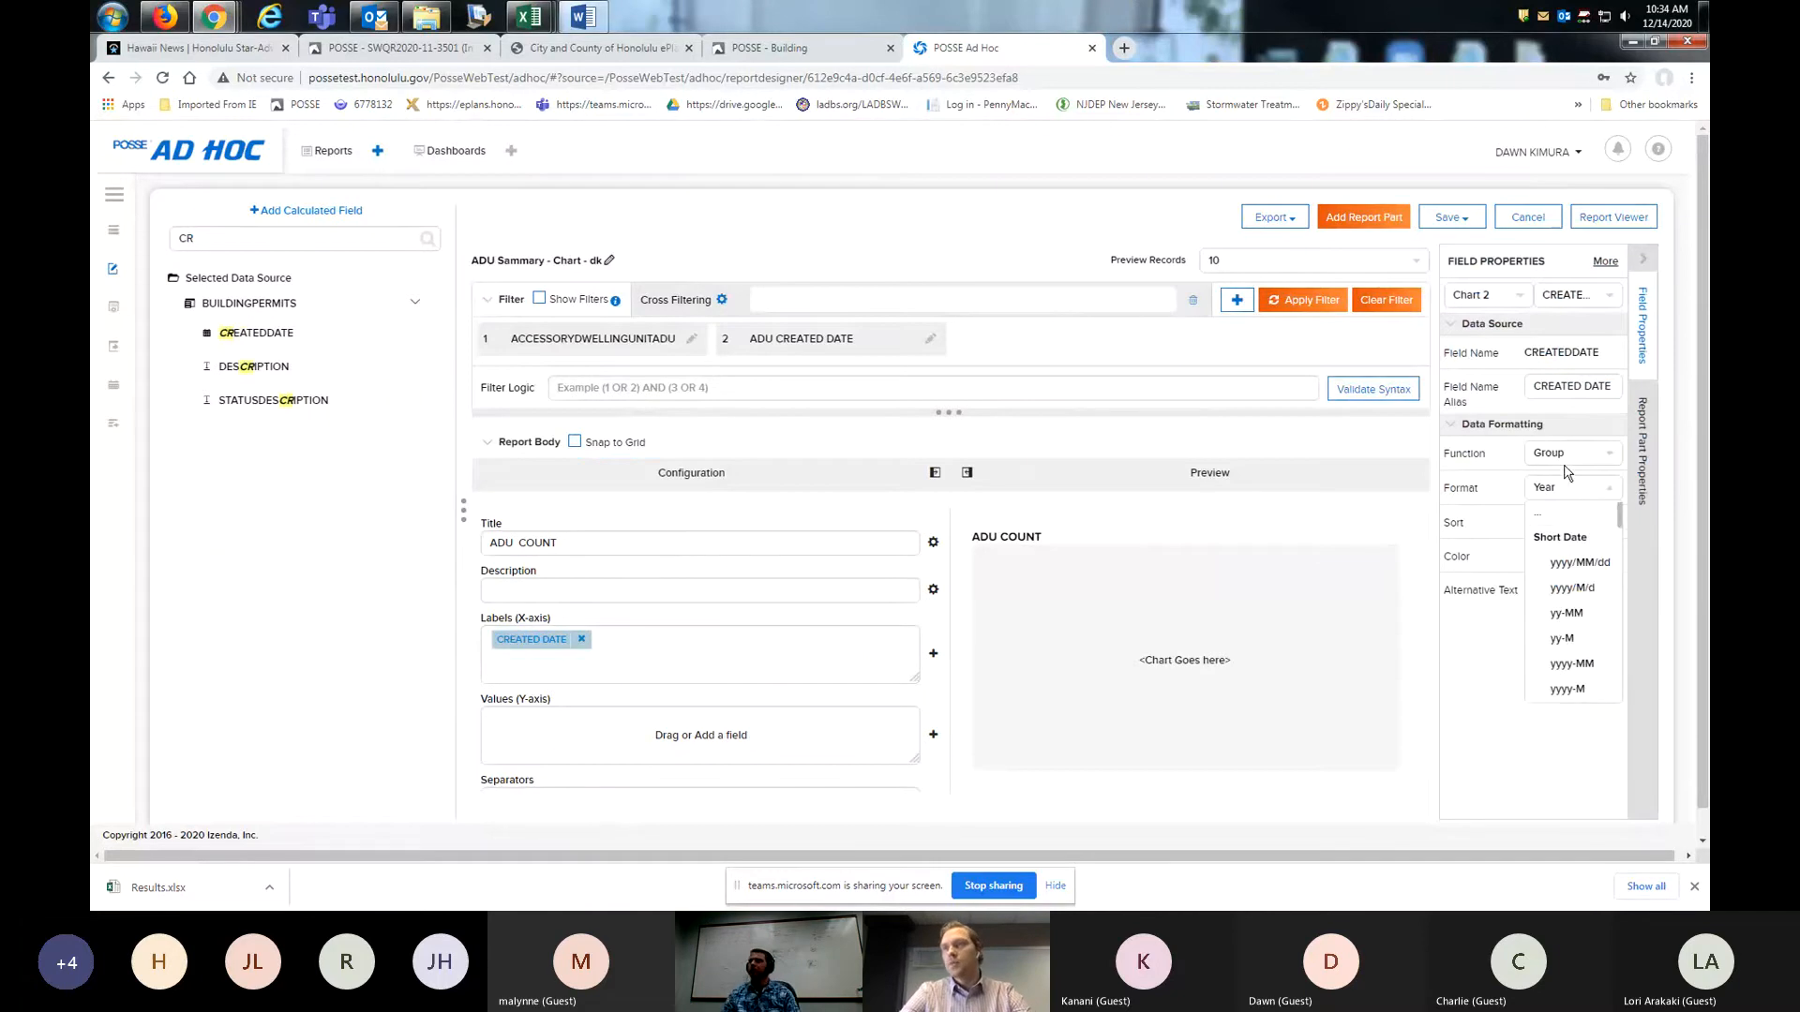
{"action": "left_click", "coordinate": [1563, 491]}
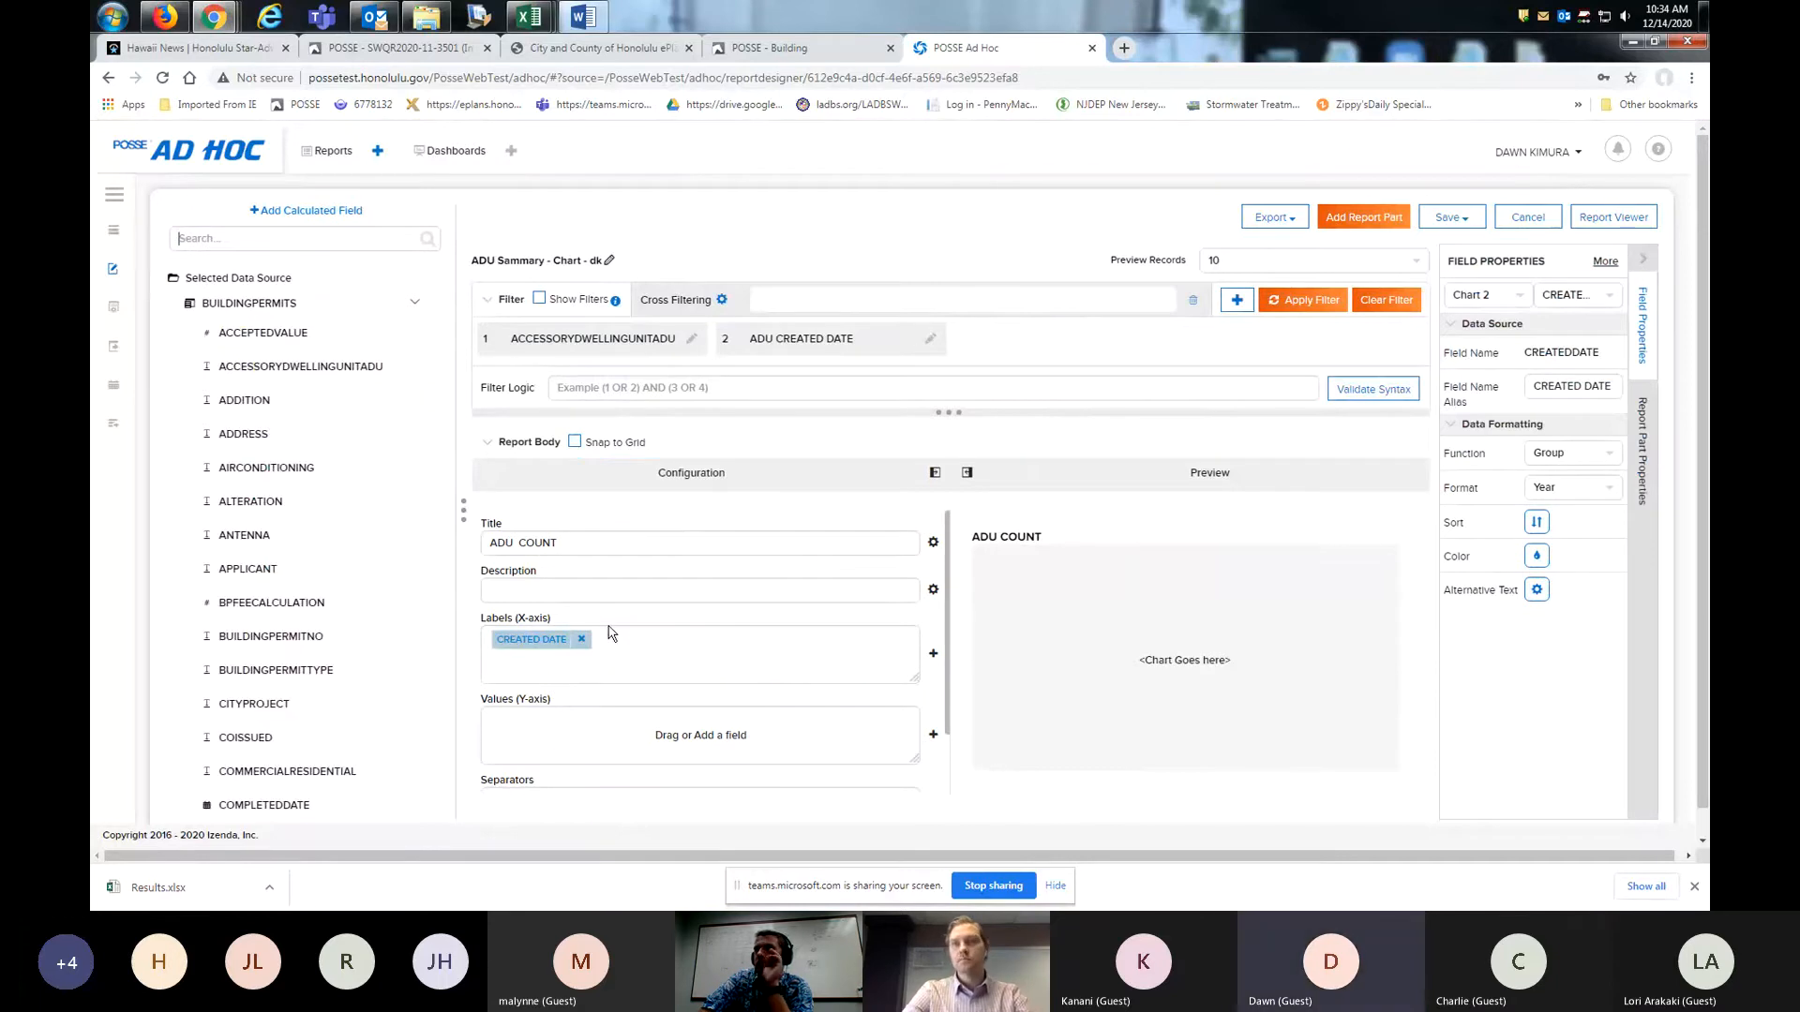
- Find the JOBID field and add it to the chart's Y-axis values
{"action": "type", "text": "O"}
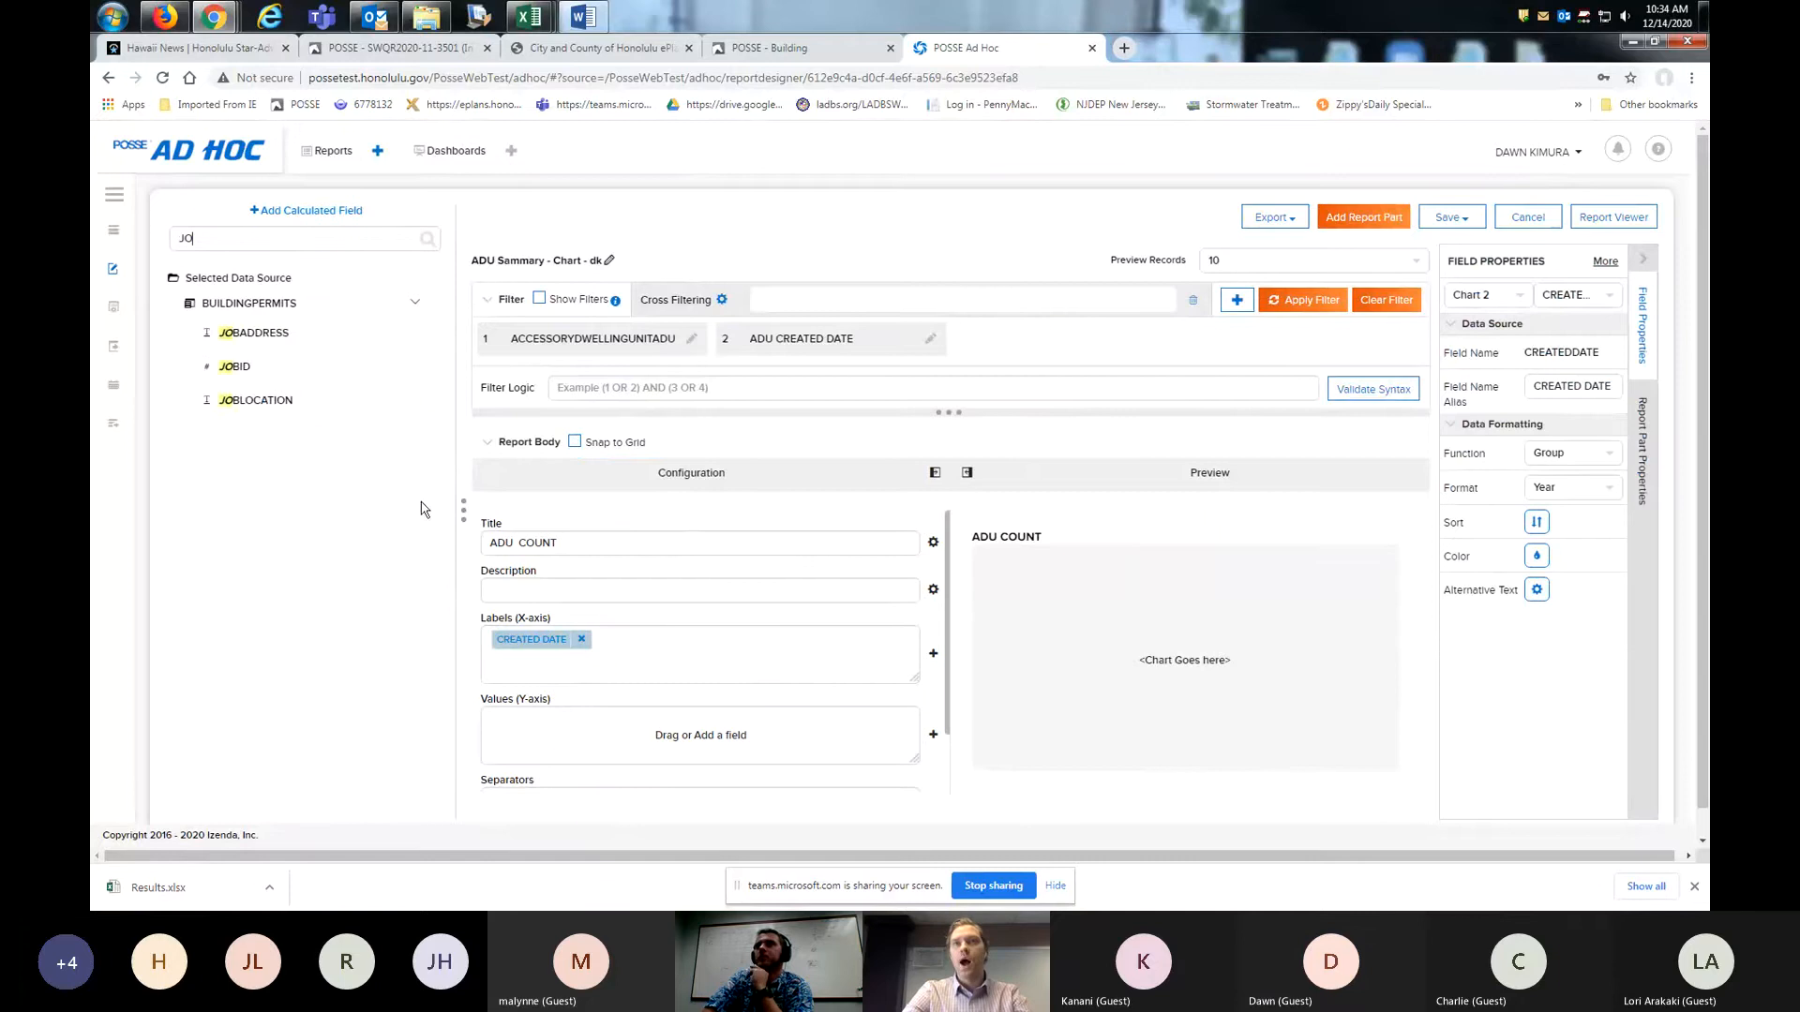
{"action": "left_click_drag", "start_coordinate": [234, 366], "coordinate": [574, 735]}
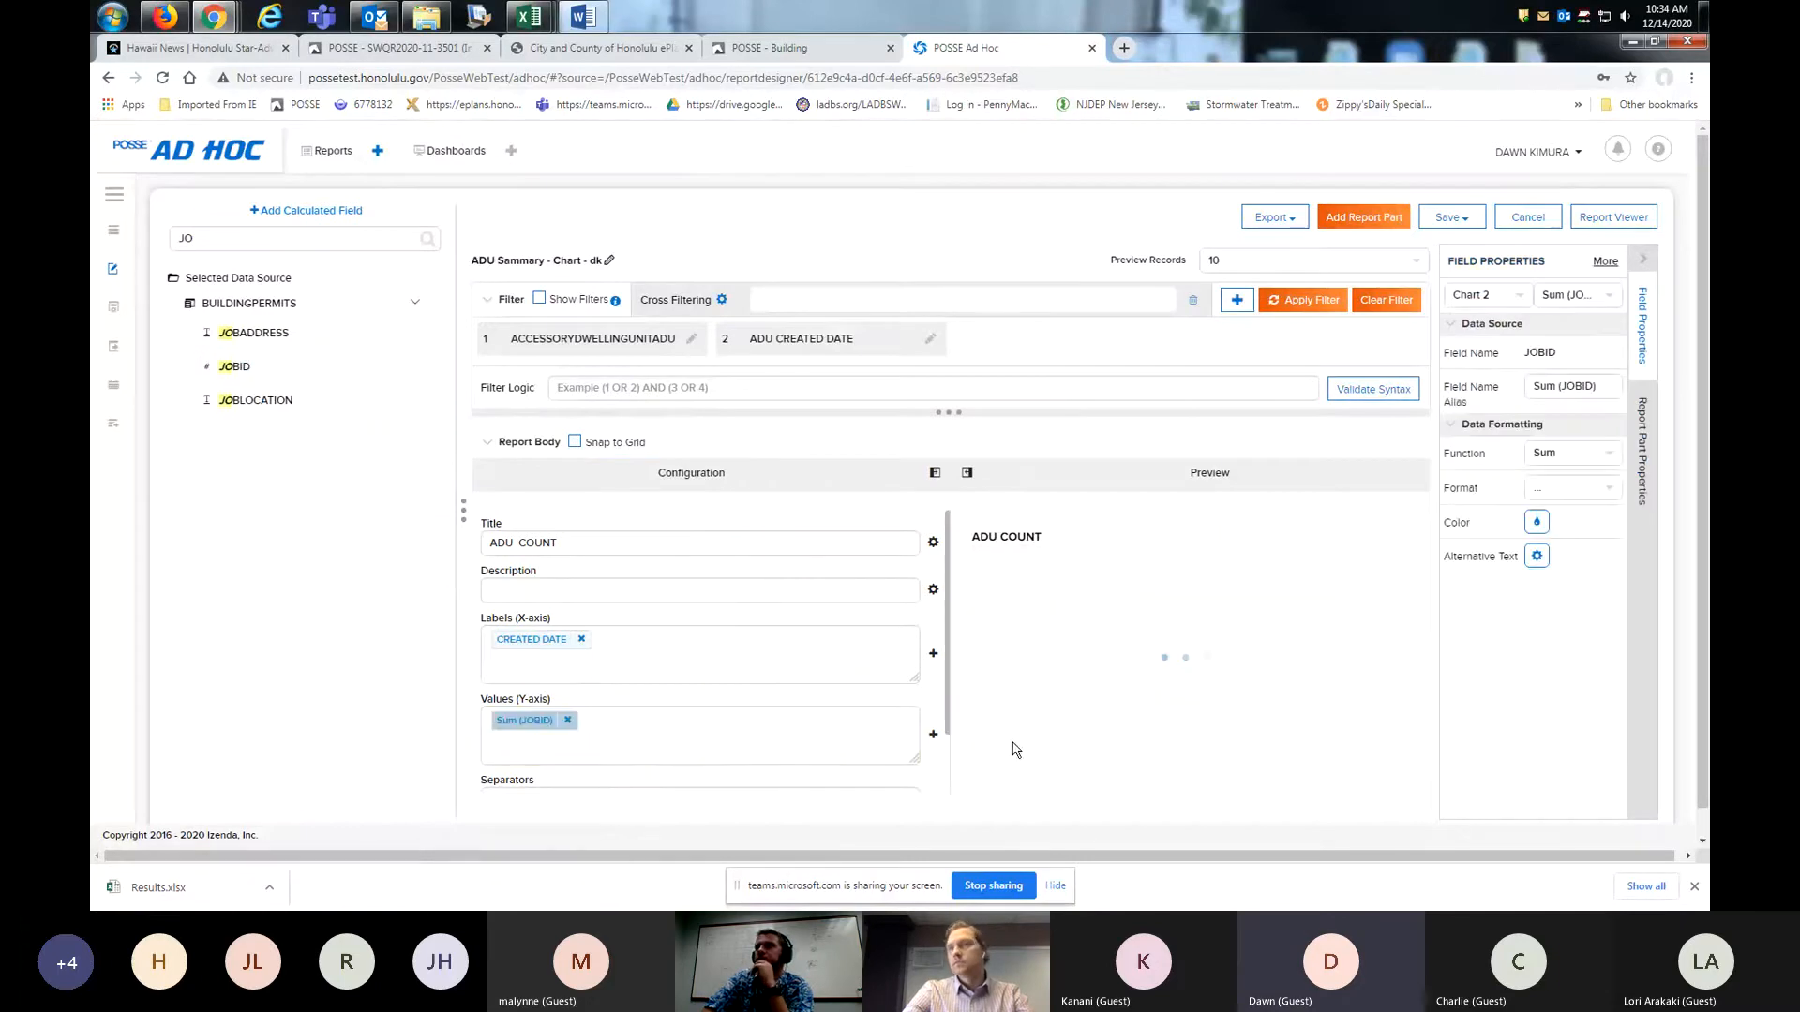
{"action": "scroll", "coordinate": [1025, 755], "scroll_direction": "down", "scroll_amount": 1}
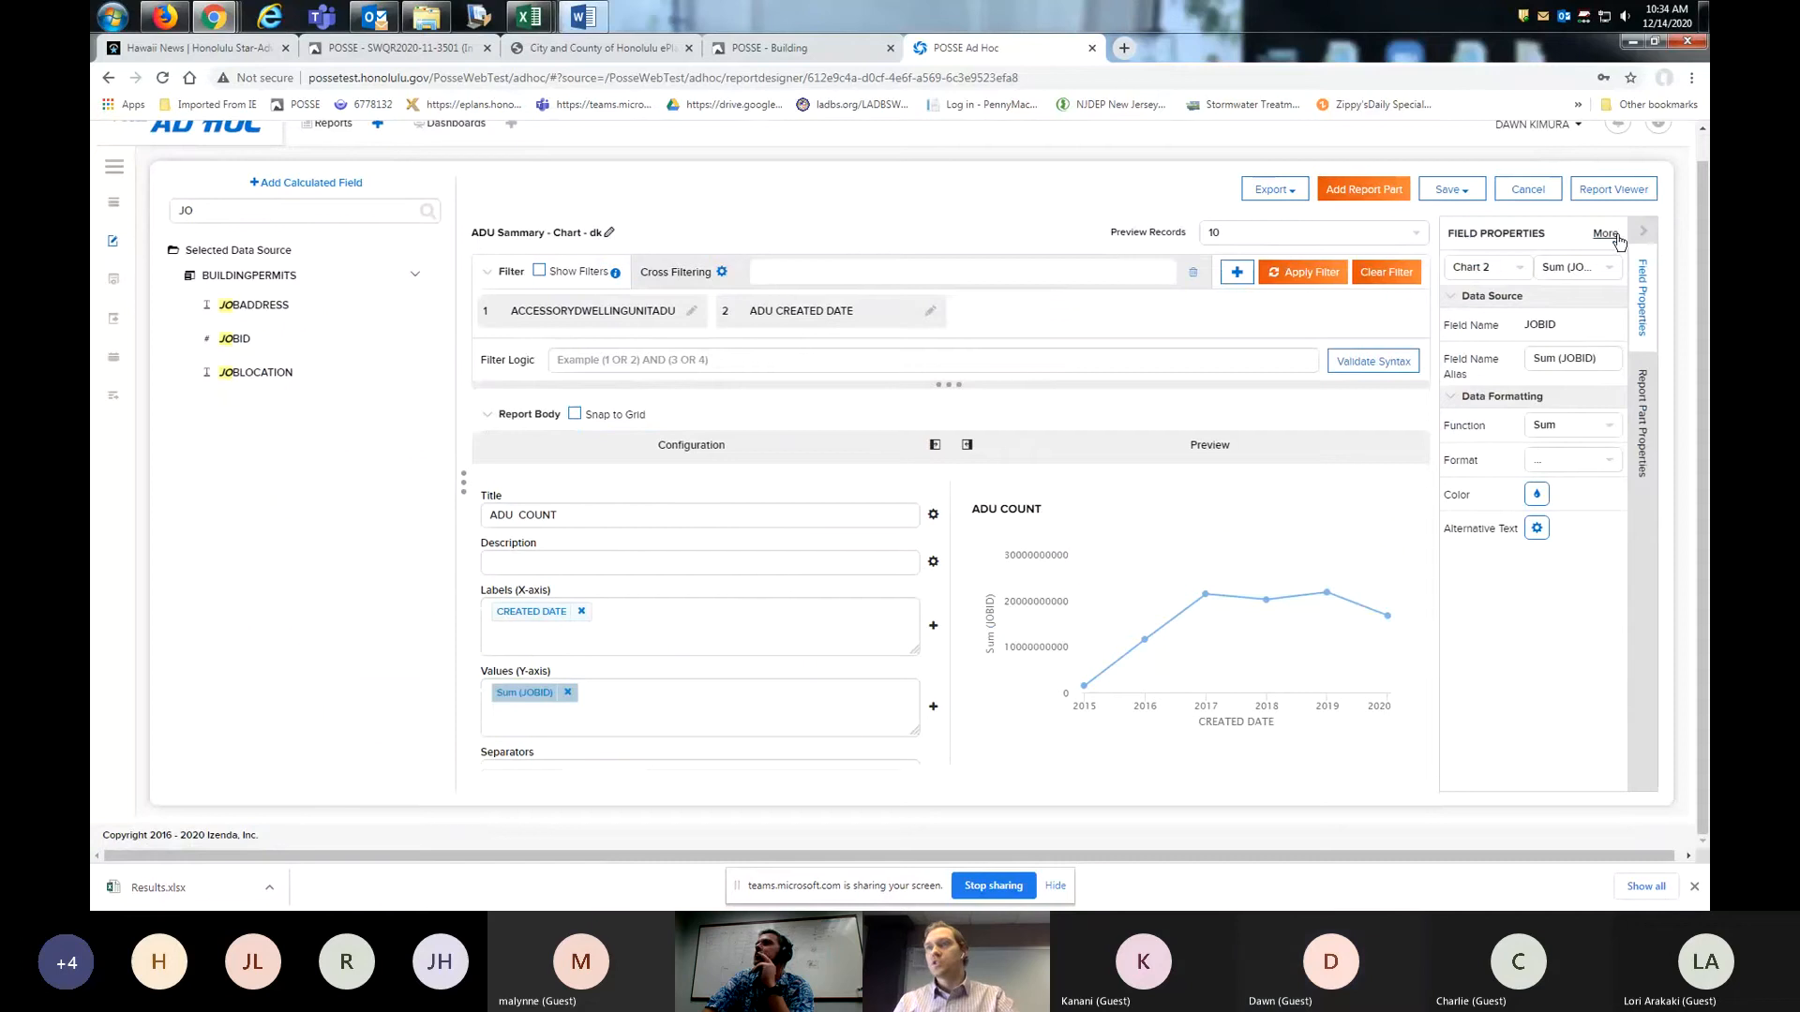
- Set the JOBID field's function to Count and its format to 0000
{"action": "left_click", "coordinate": [1524, 272]}
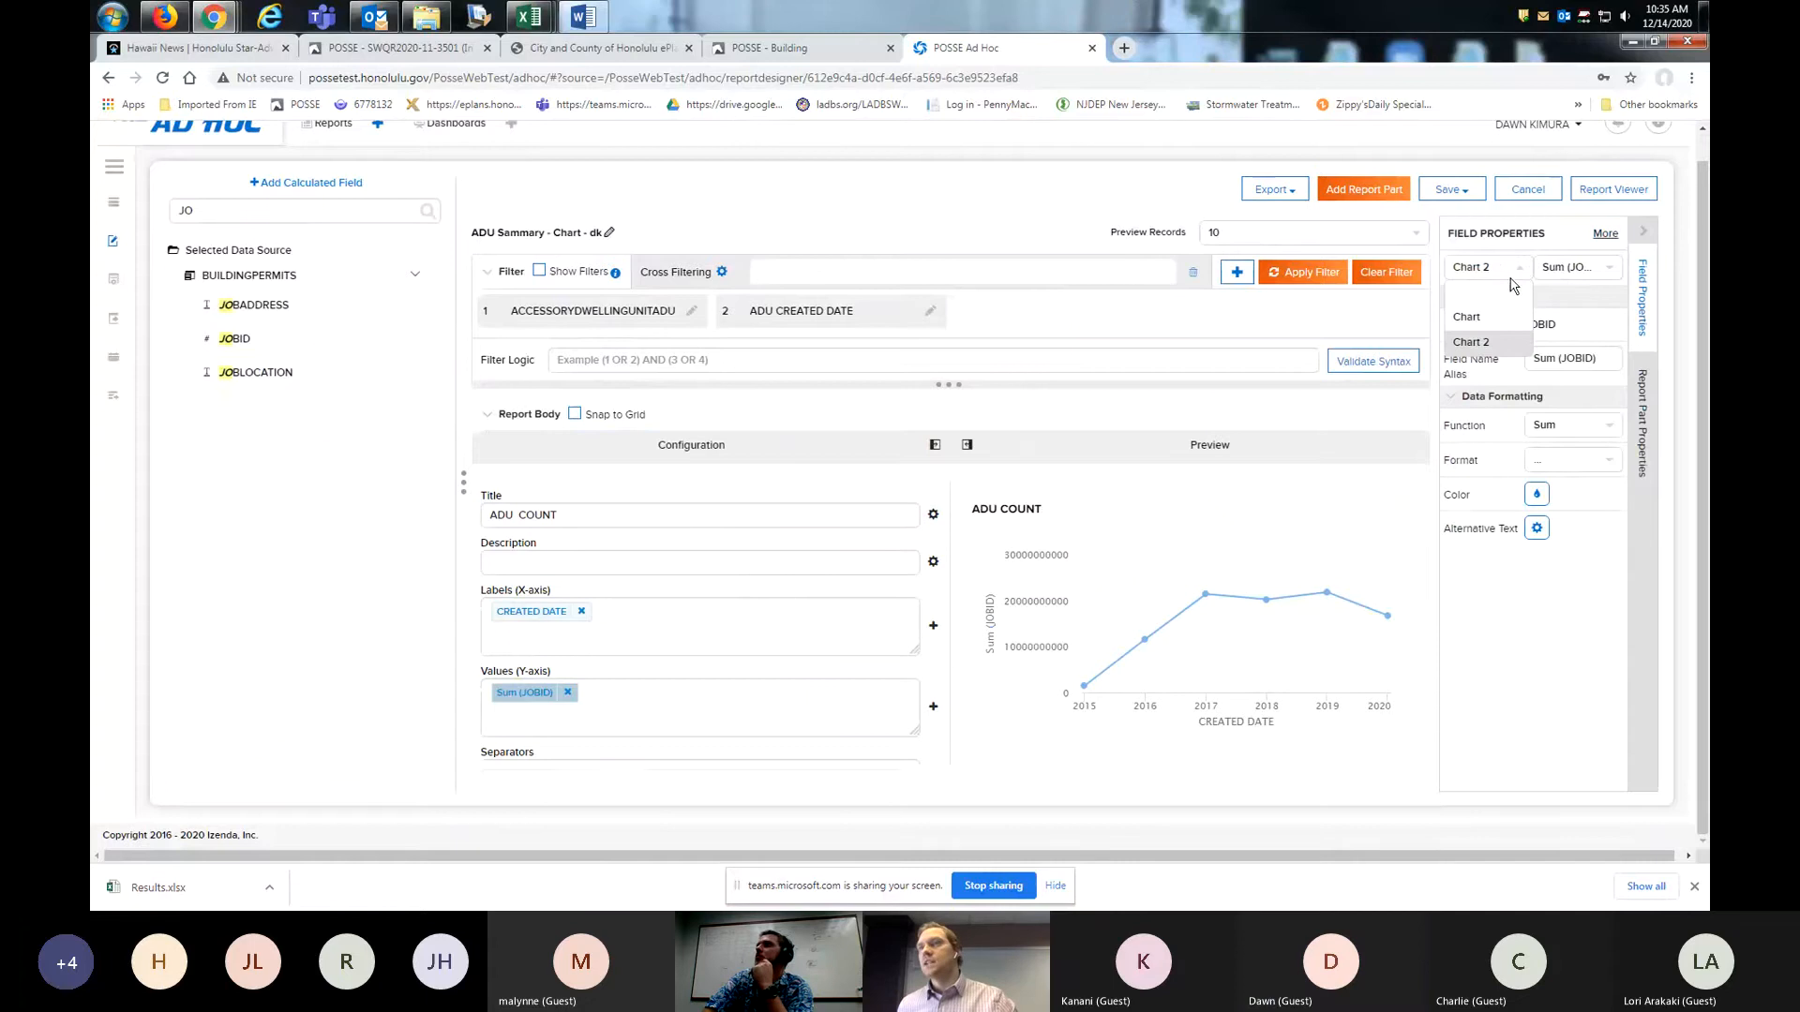
{"action": "left_click", "coordinate": [1615, 273]}
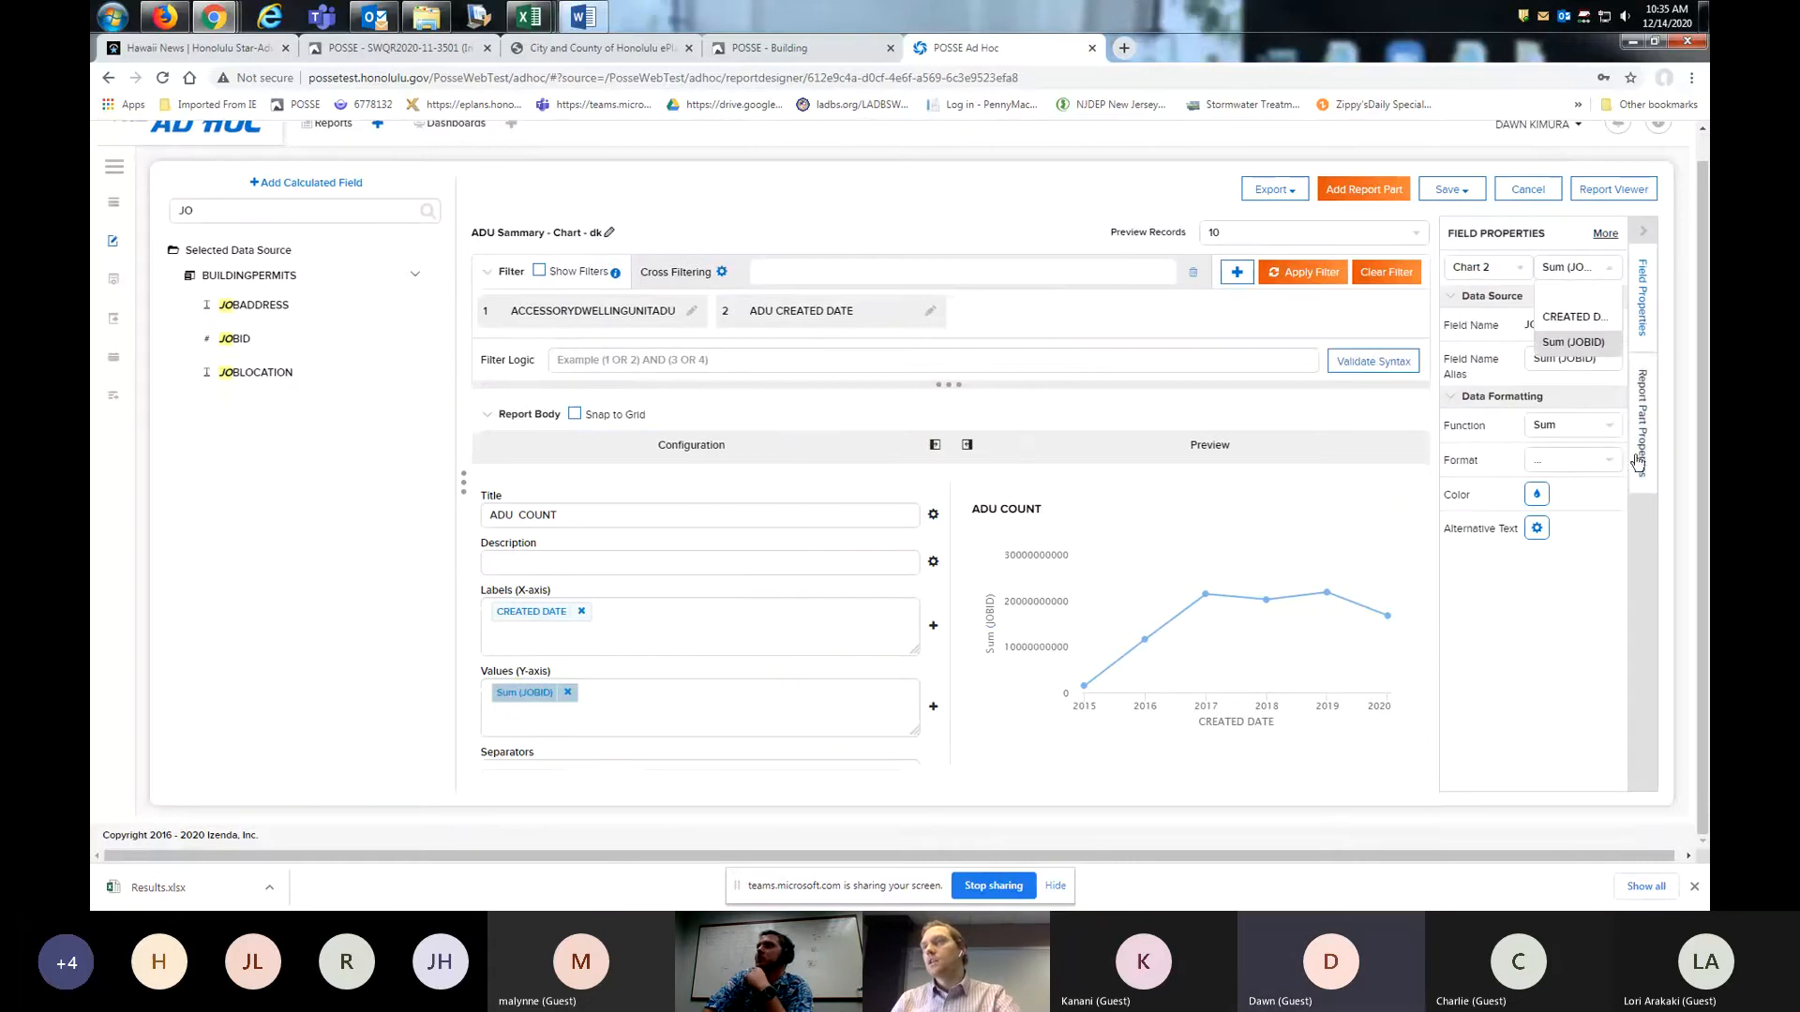
{"action": "left_click", "coordinate": [1628, 594]}
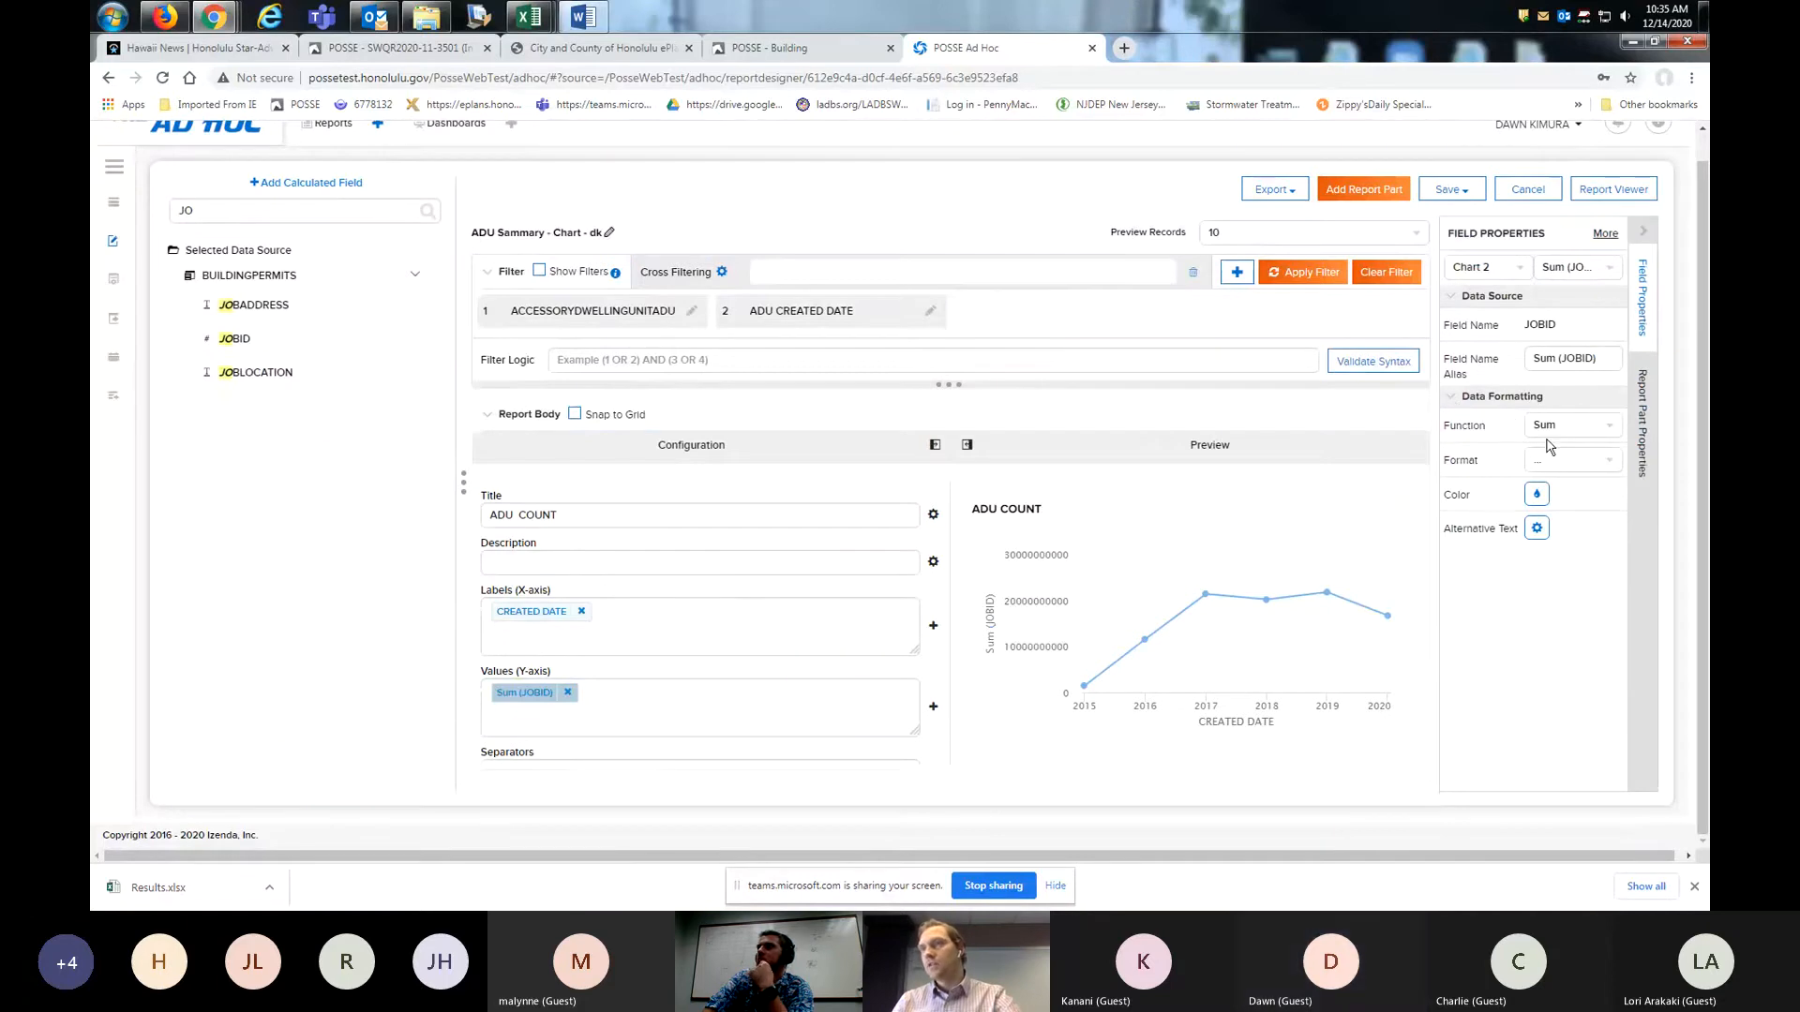
{"action": "left_click", "coordinate": [1612, 428]}
{"action": "left_click", "coordinate": [1596, 476]}
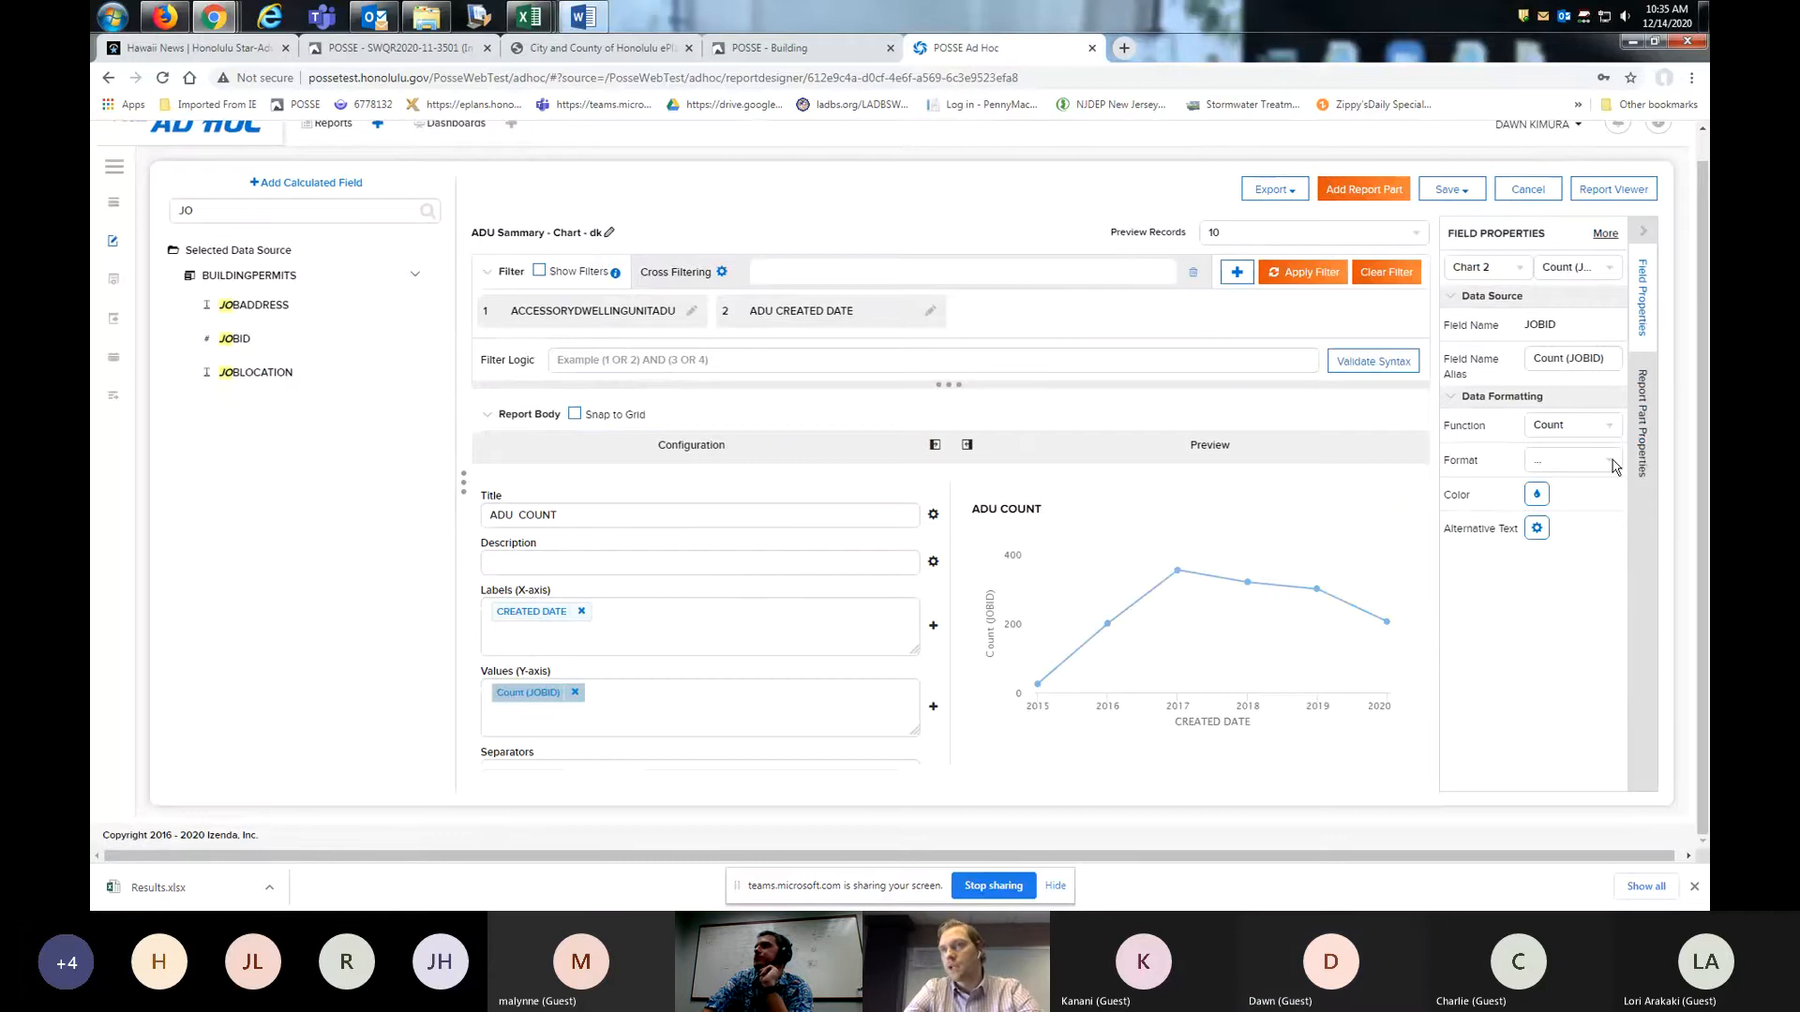
{"action": "left_click", "coordinate": [1610, 462]}
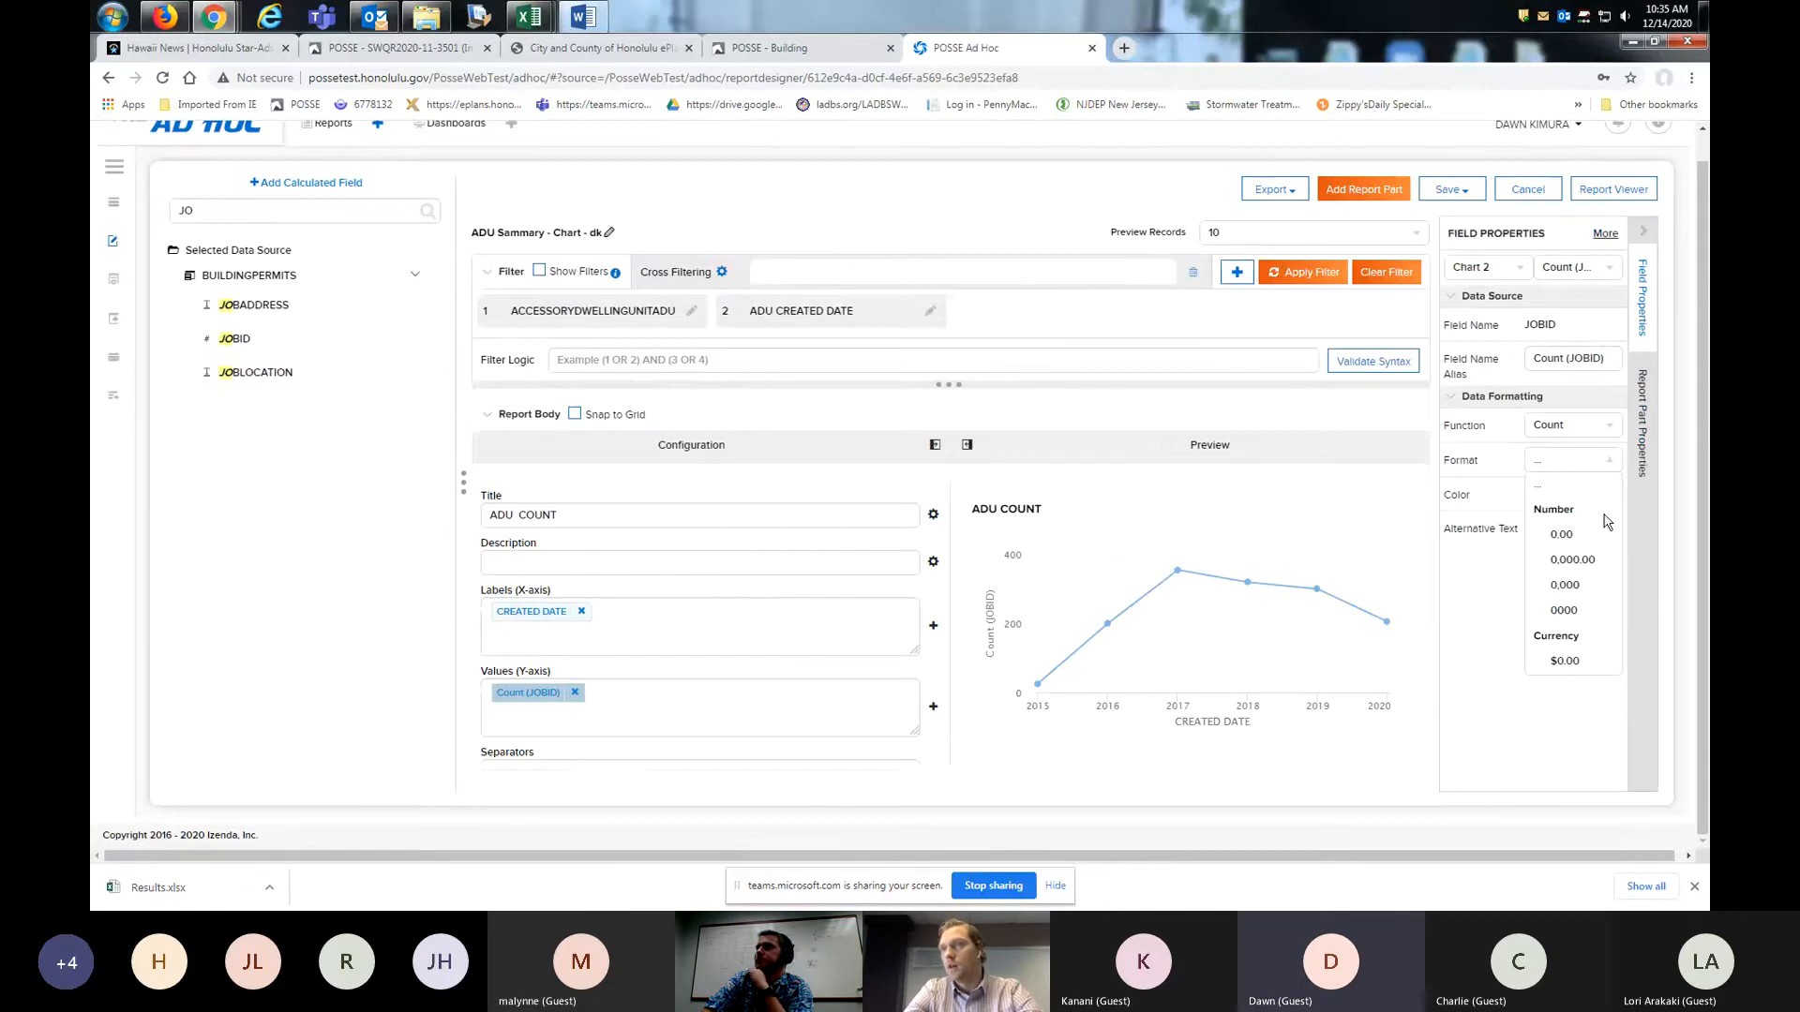
{"action": "left_click", "coordinate": [1583, 614]}
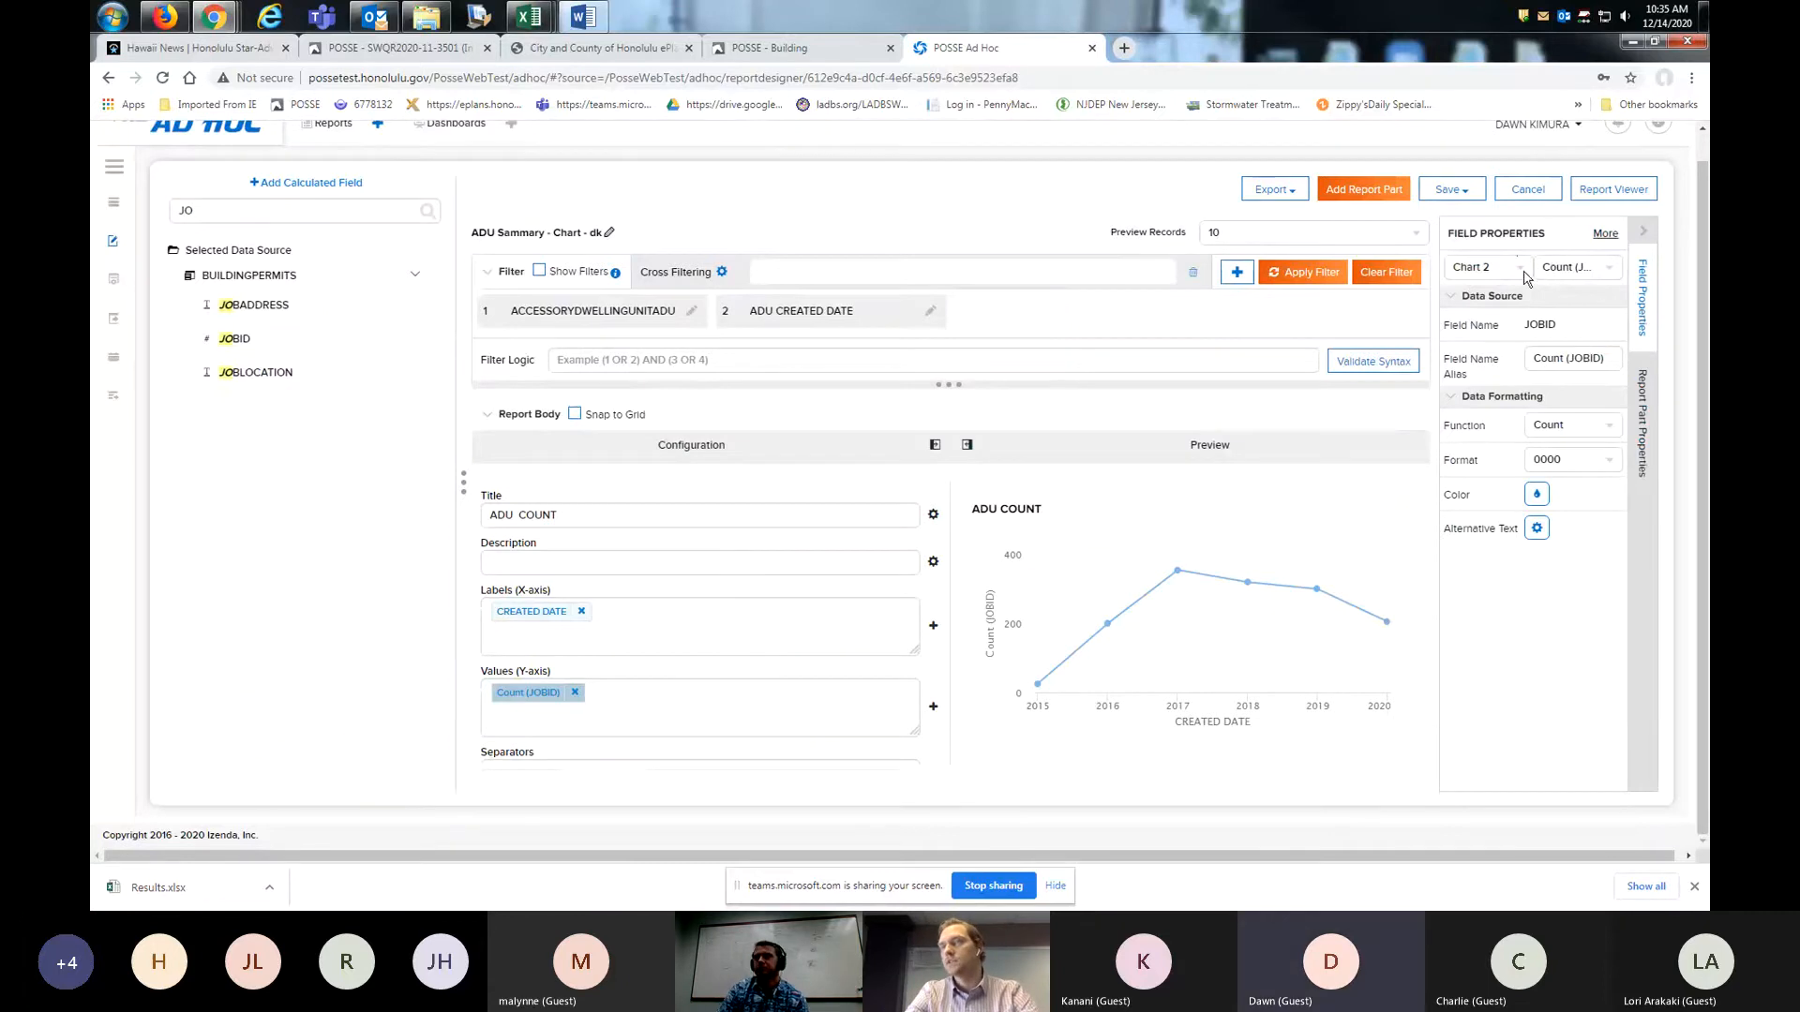
- Change the ADU COUNT chart's type to Column
{"action": "left_click", "coordinate": [1647, 405]}
{"action": "left_click", "coordinate": [1601, 325]}
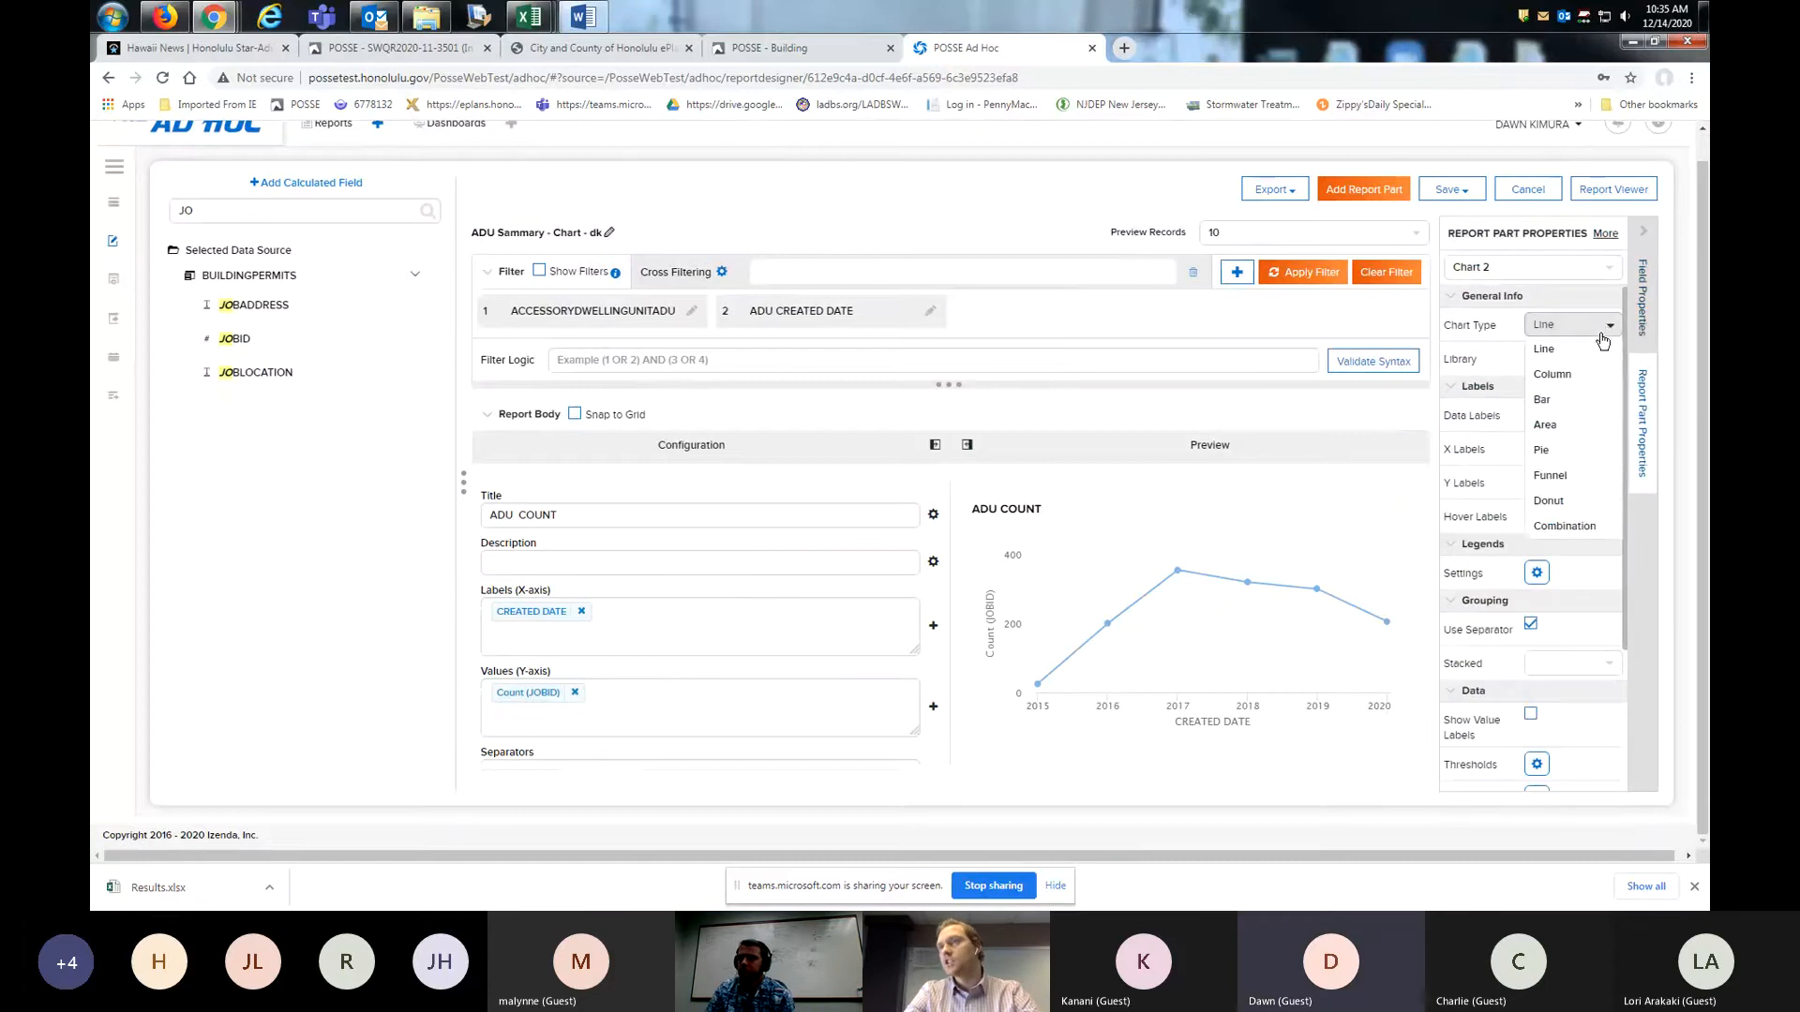
{"action": "left_click", "coordinate": [1583, 377]}
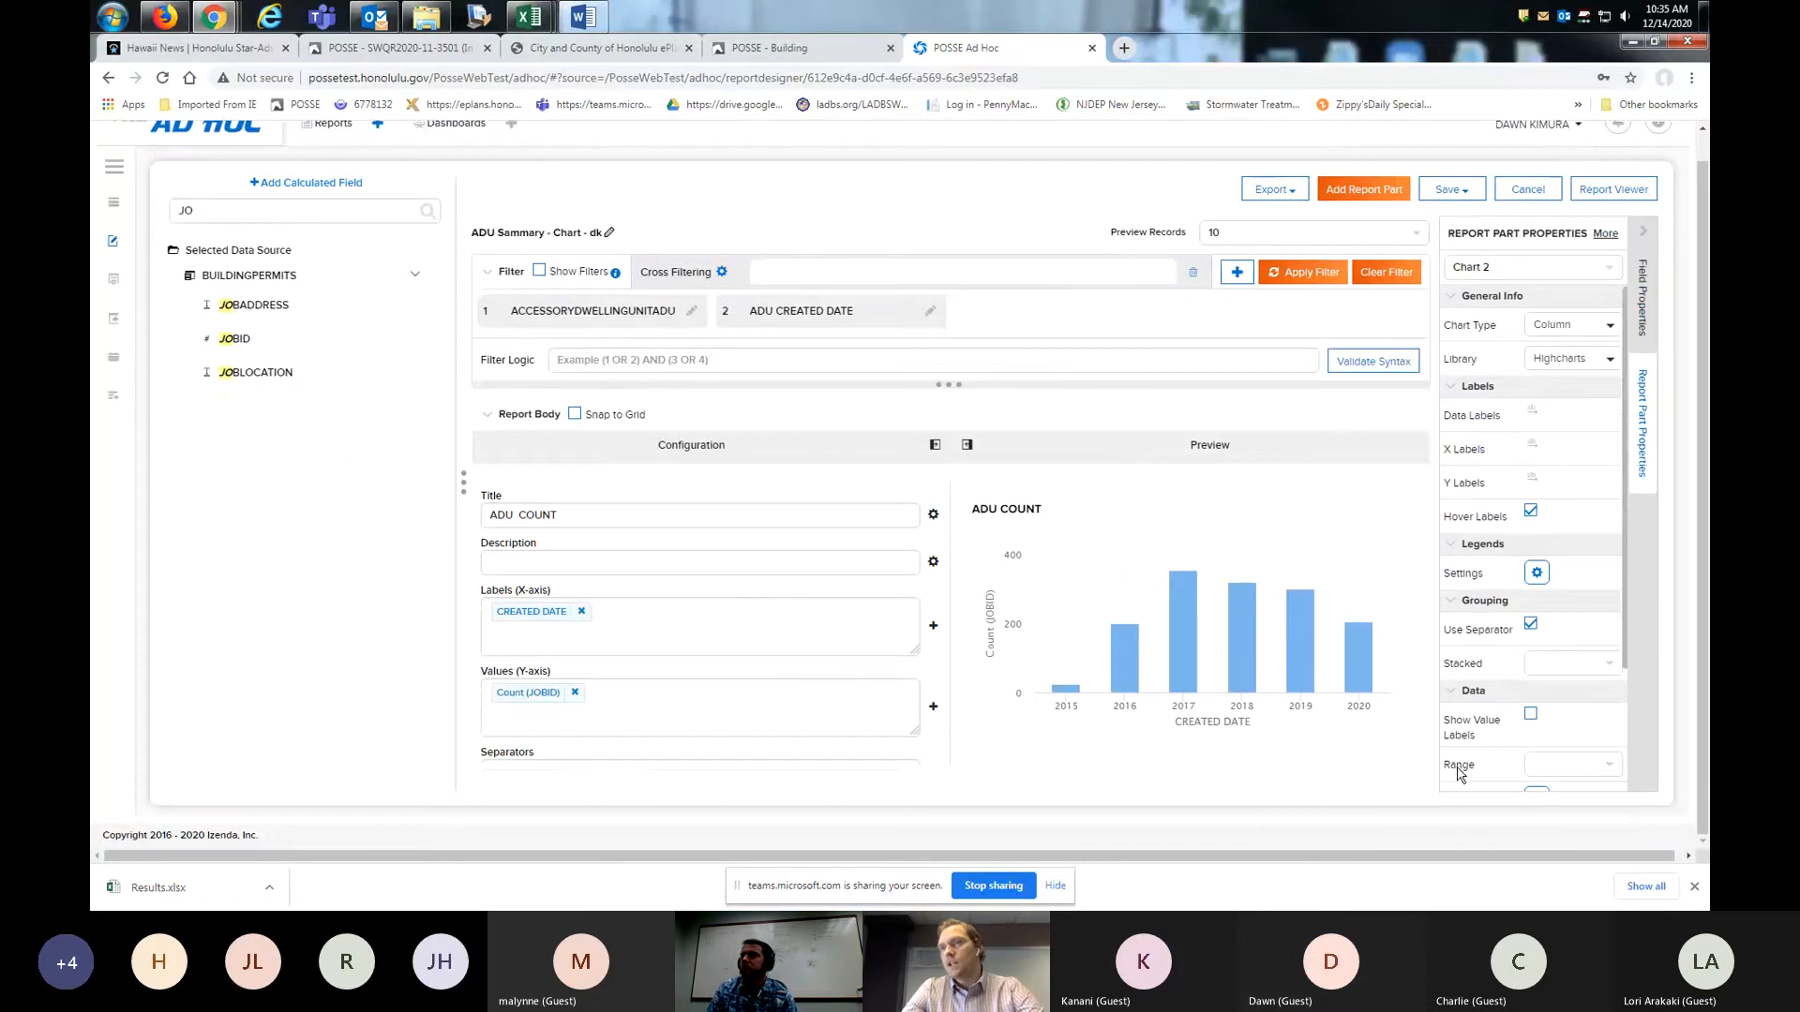
- Turn on value labels for the columns of the ADU COUNT chart
{"action": "scroll", "coordinate": [1458, 776], "scroll_direction": "down", "scroll_amount": 1}
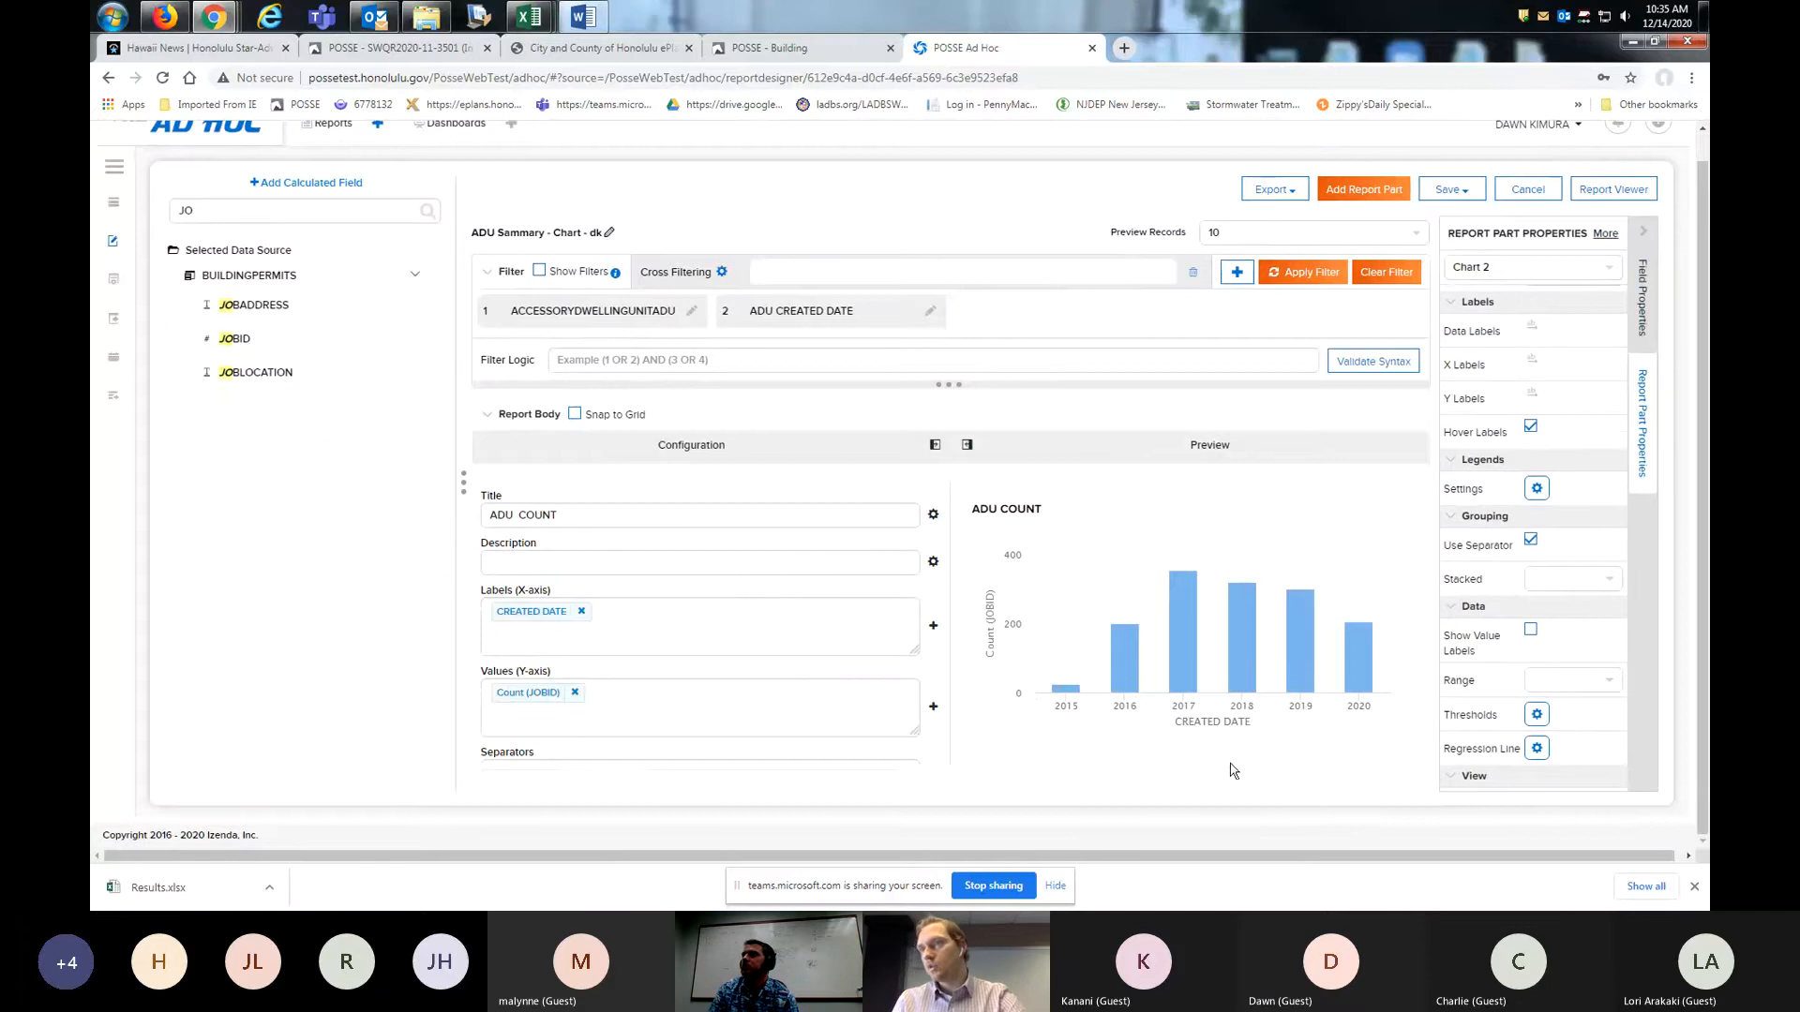
{"action": "mouse_move", "coordinate": [1233, 656]}
{"action": "scroll", "coordinate": [1234, 656], "scroll_direction": "up", "scroll_amount": 1}
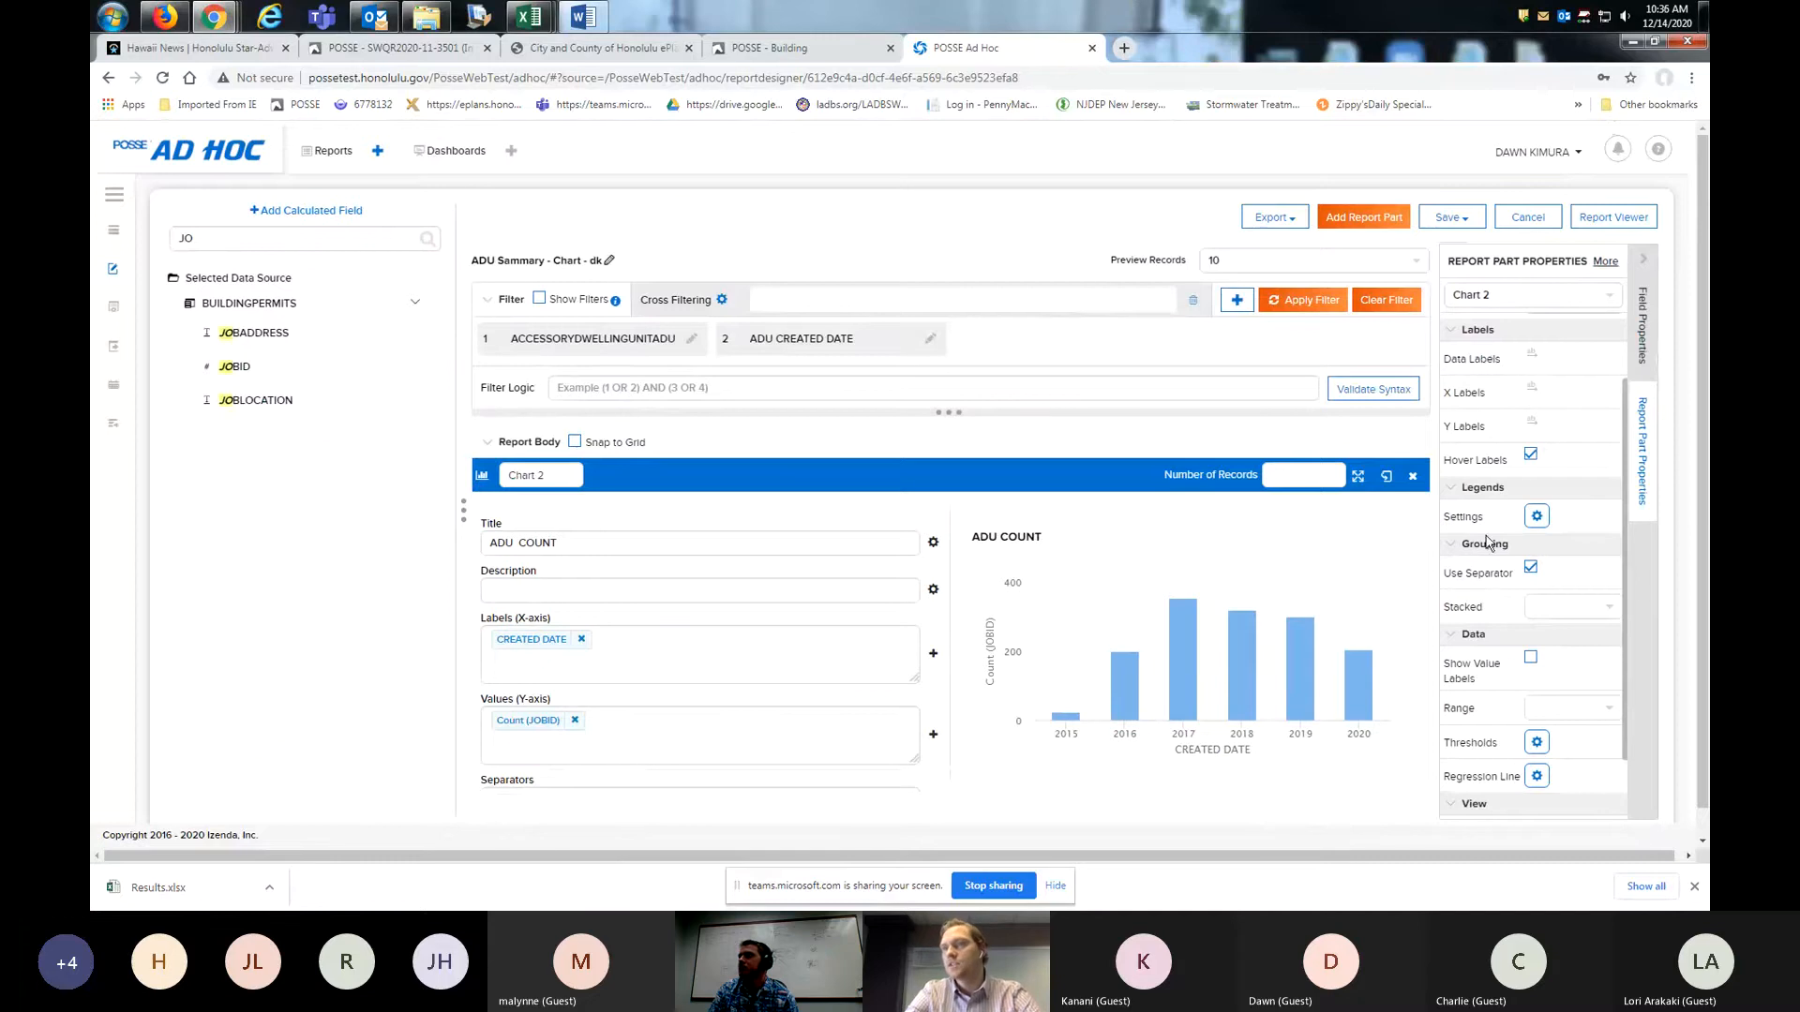
{"action": "left_click", "coordinate": [1530, 657]}
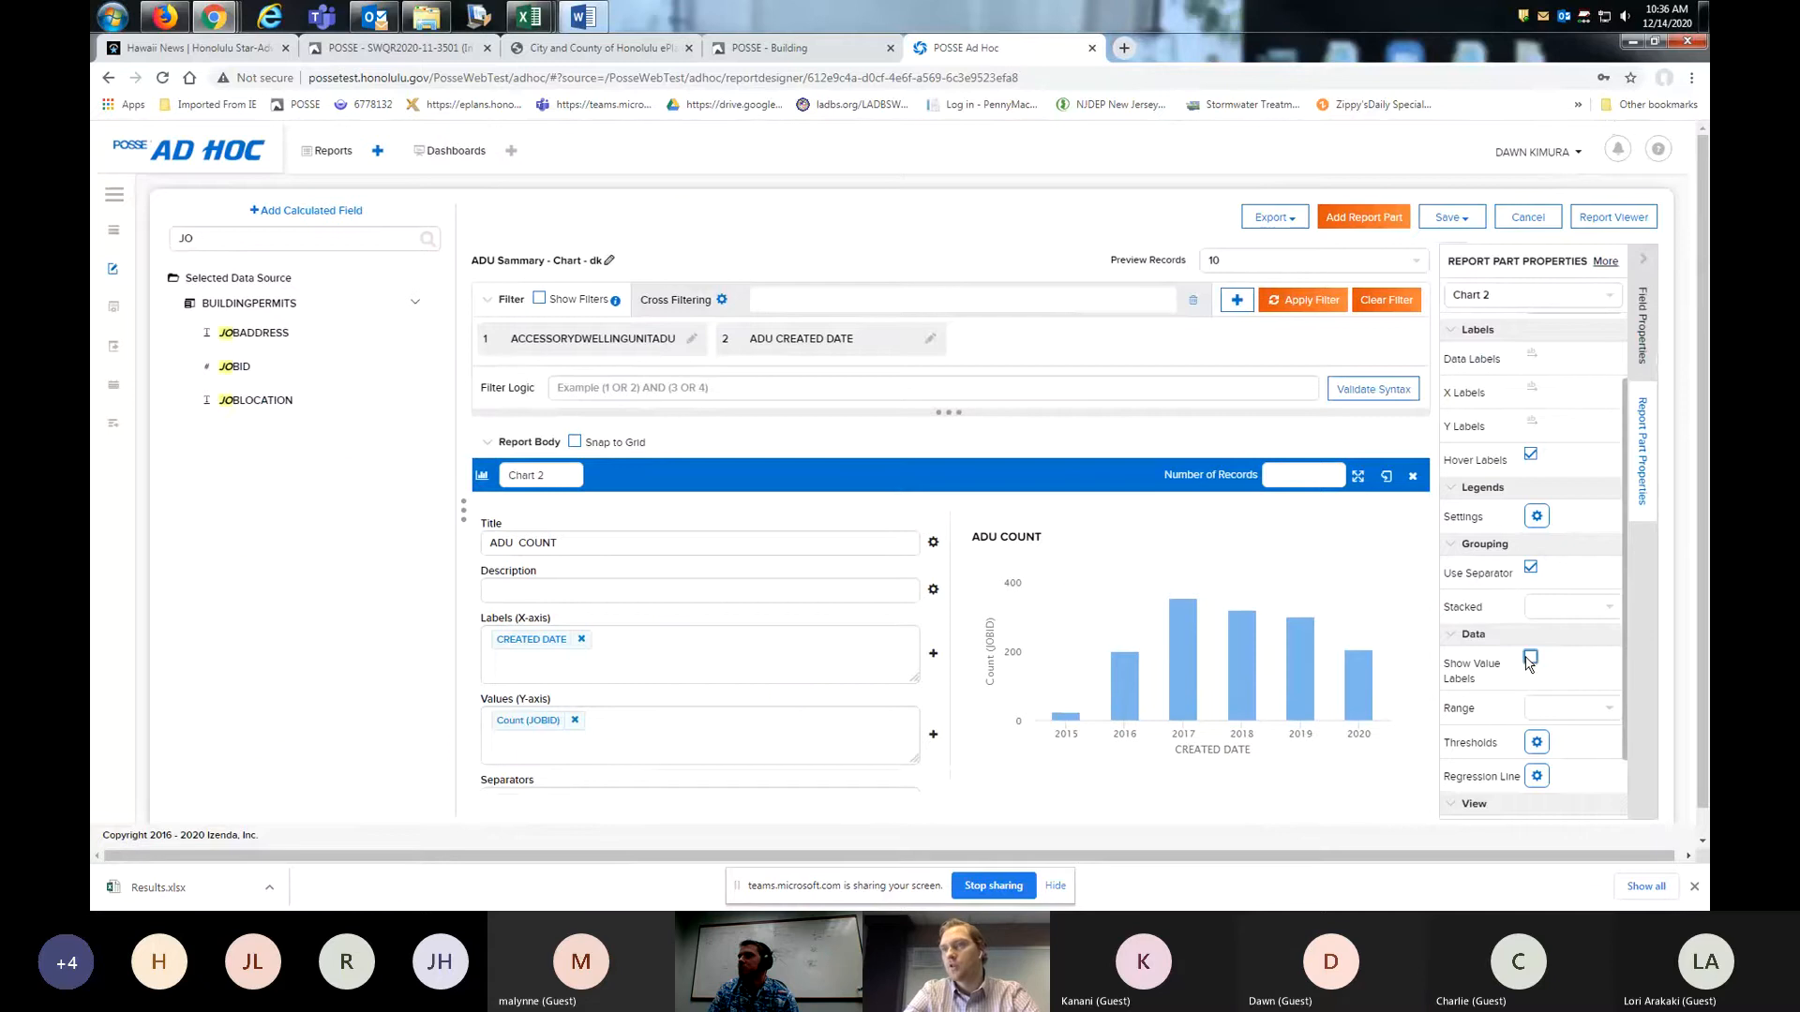
{"action": "scroll", "coordinate": [1584, 670], "scroll_direction": "down", "scroll_amount": 2}
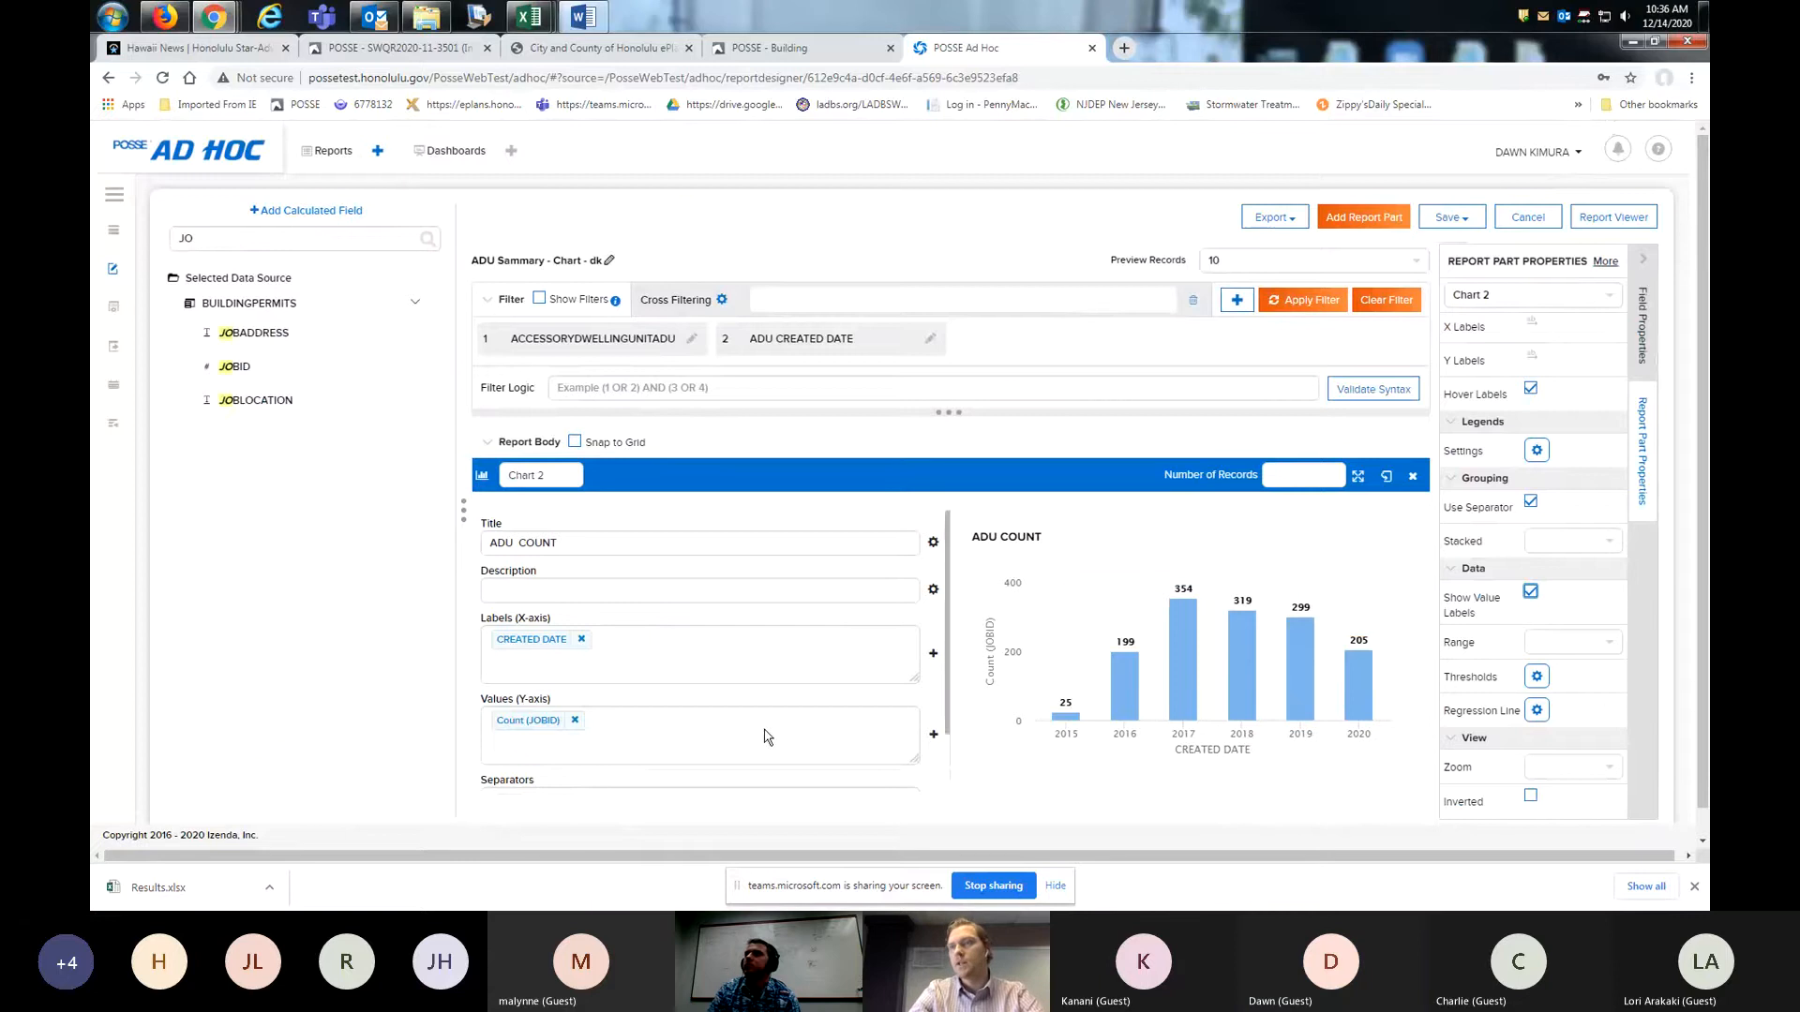
- Add the STATUSDESCRIPTION field to the ADU COUNT chart's separators
{"action": "scroll", "coordinate": [764, 736], "scroll_direction": "down", "scroll_amount": 1}
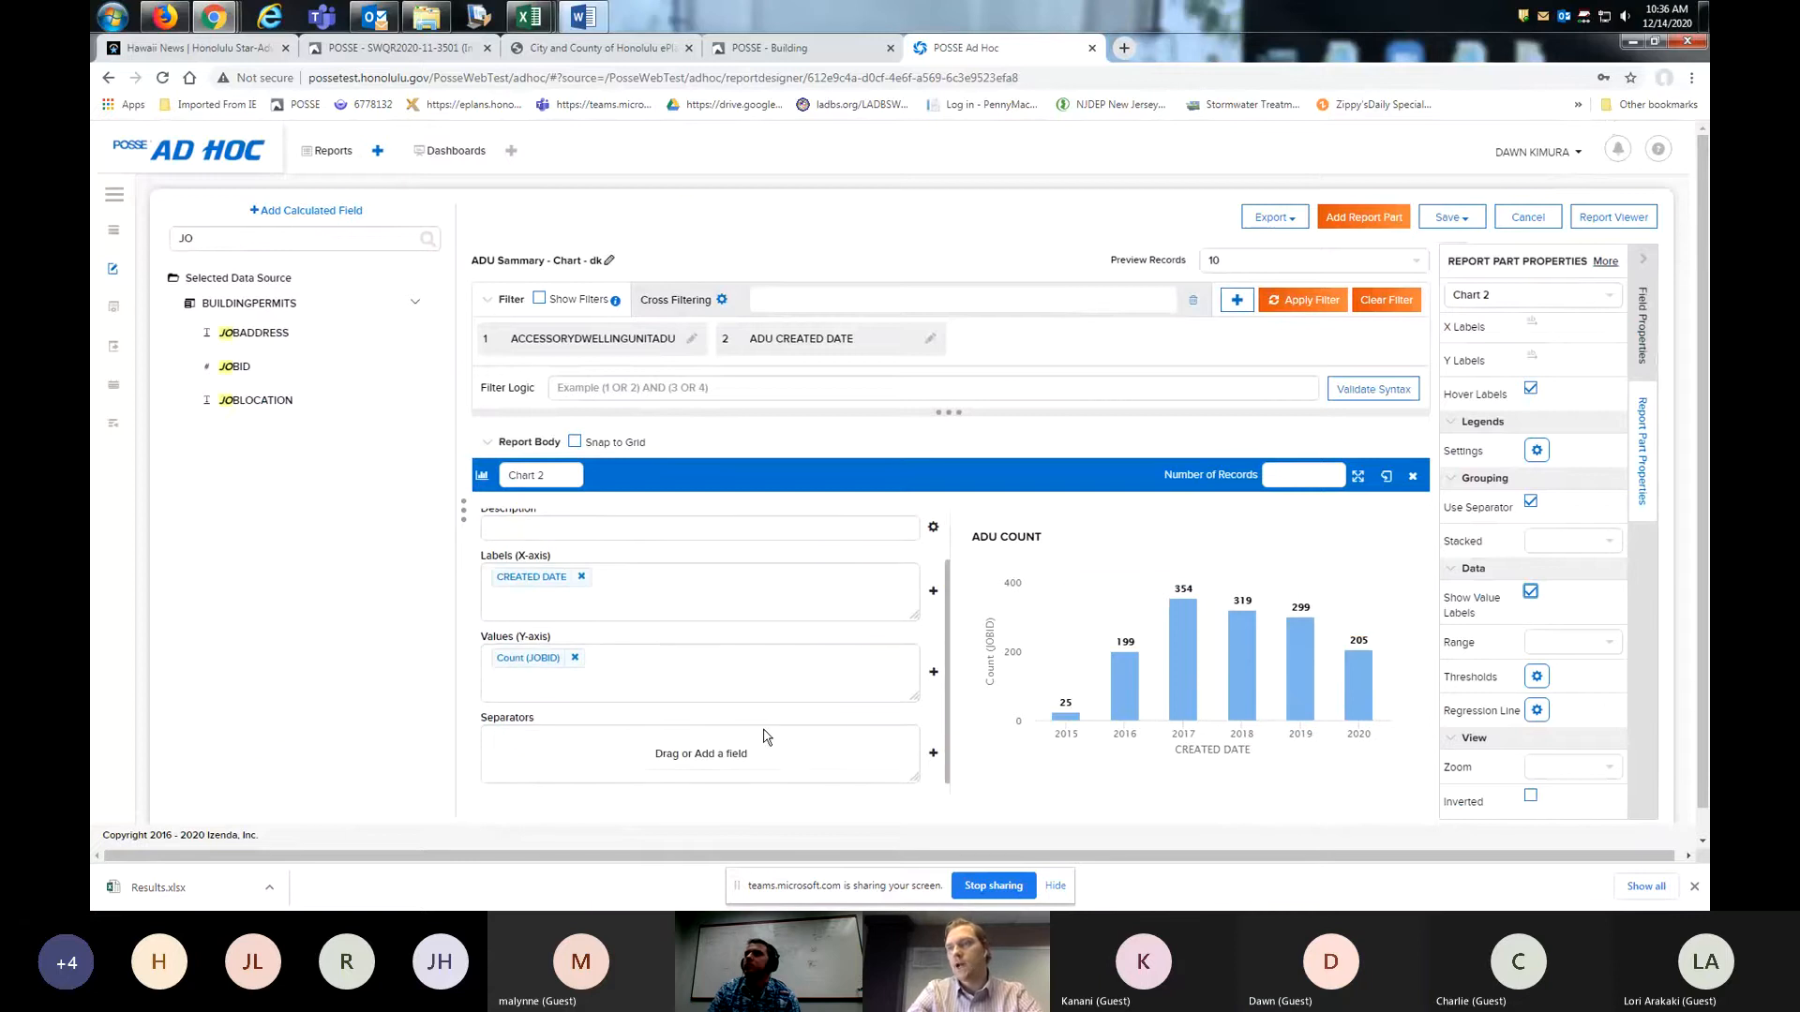
{"action": "left_click", "coordinate": [933, 756]}
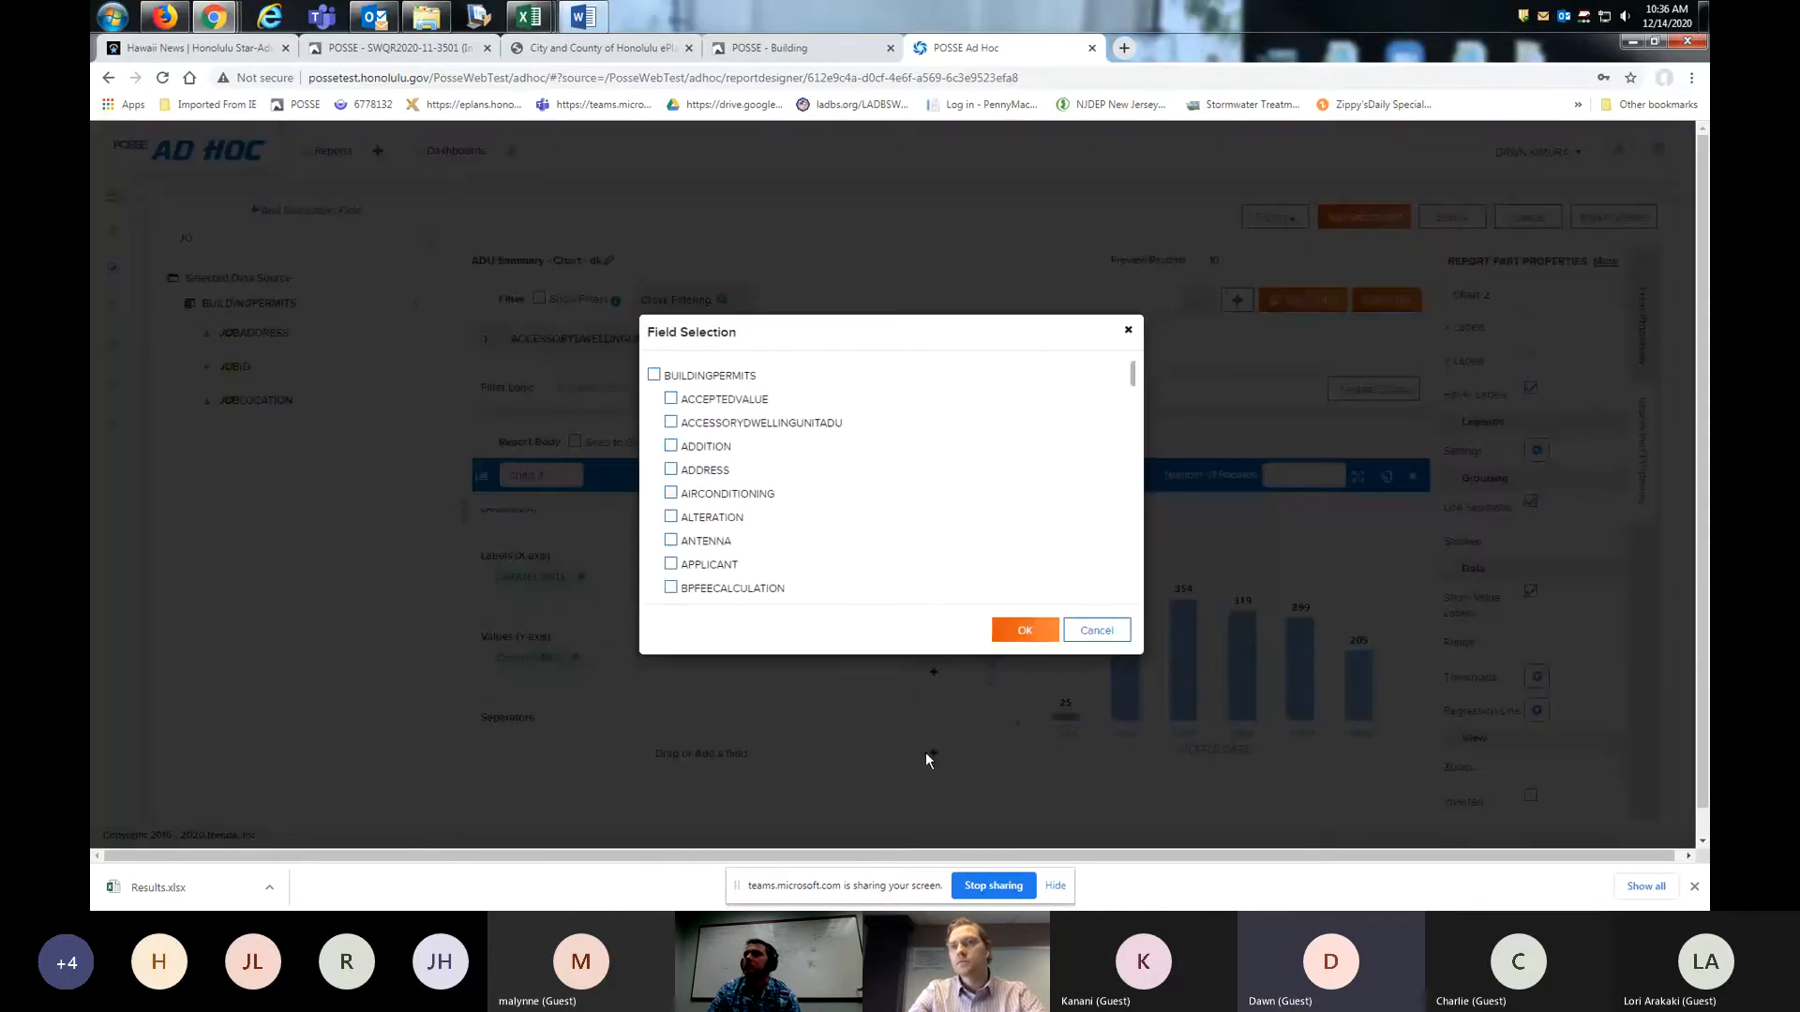
{"action": "scroll", "coordinate": [825, 549], "scroll_direction": "down", "scroll_amount": 5}
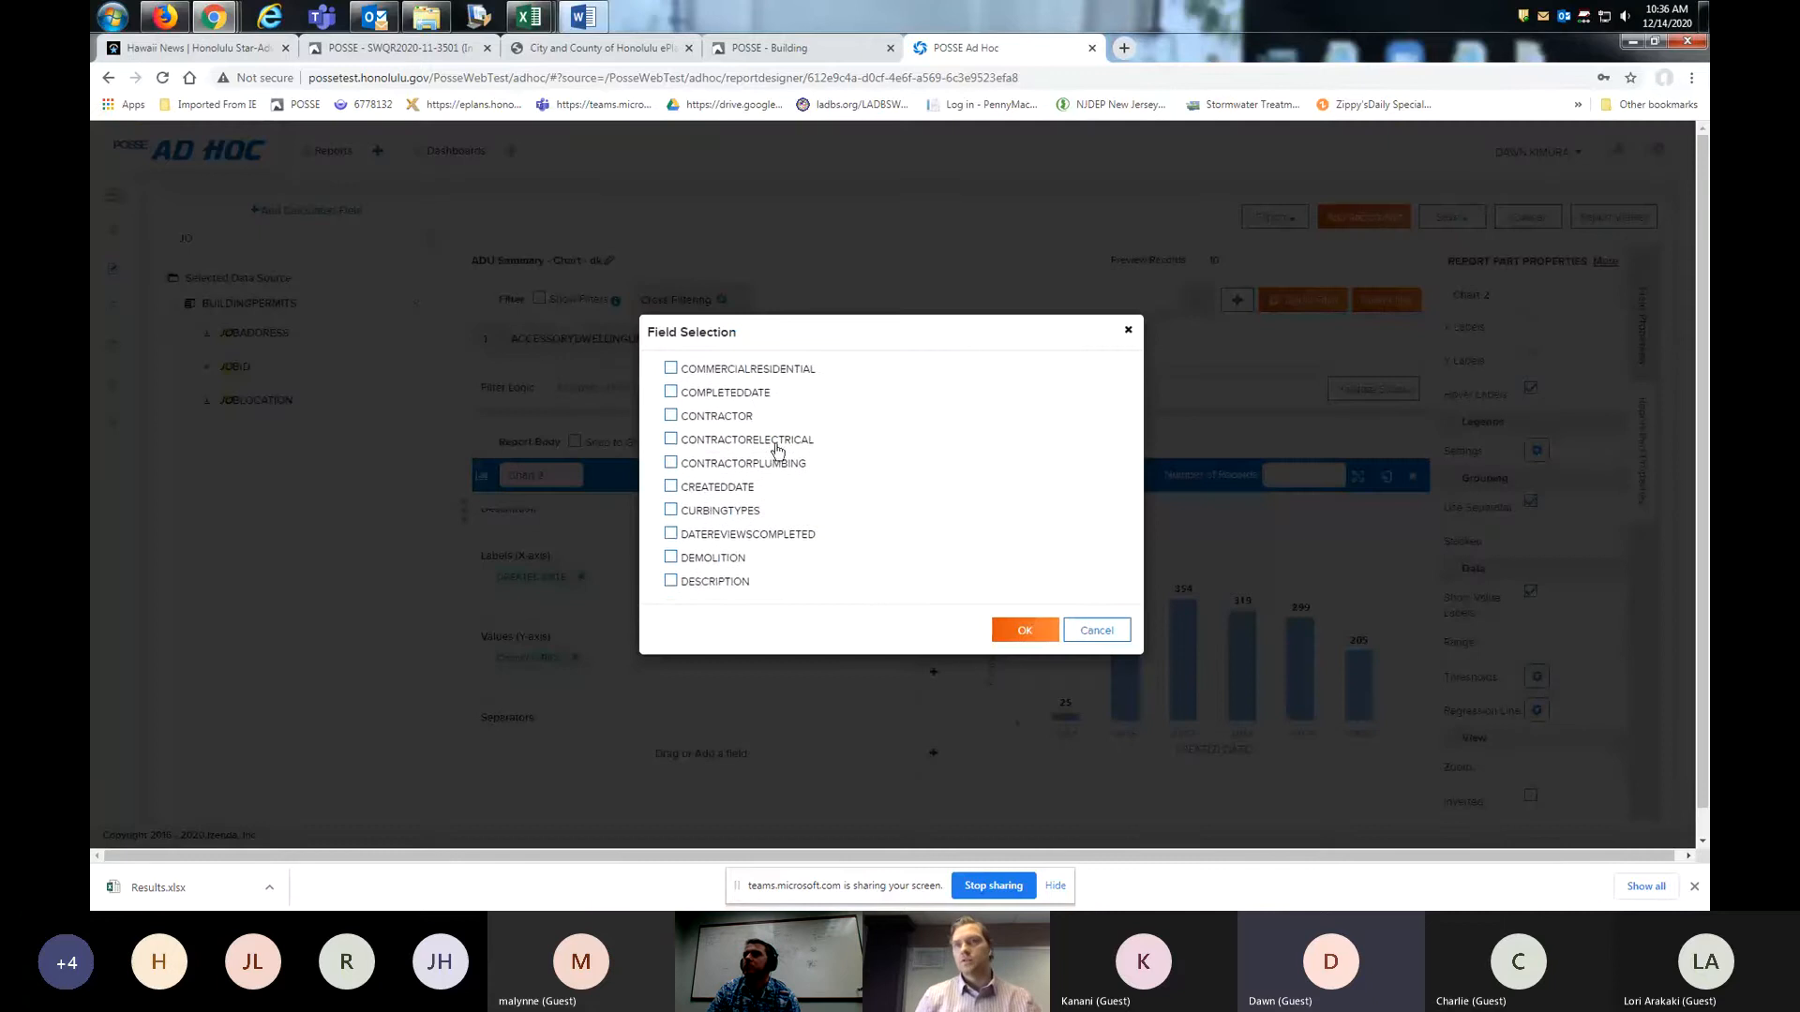
{"action": "scroll", "coordinate": [741, 543], "scroll_direction": "down", "scroll_amount": 10}
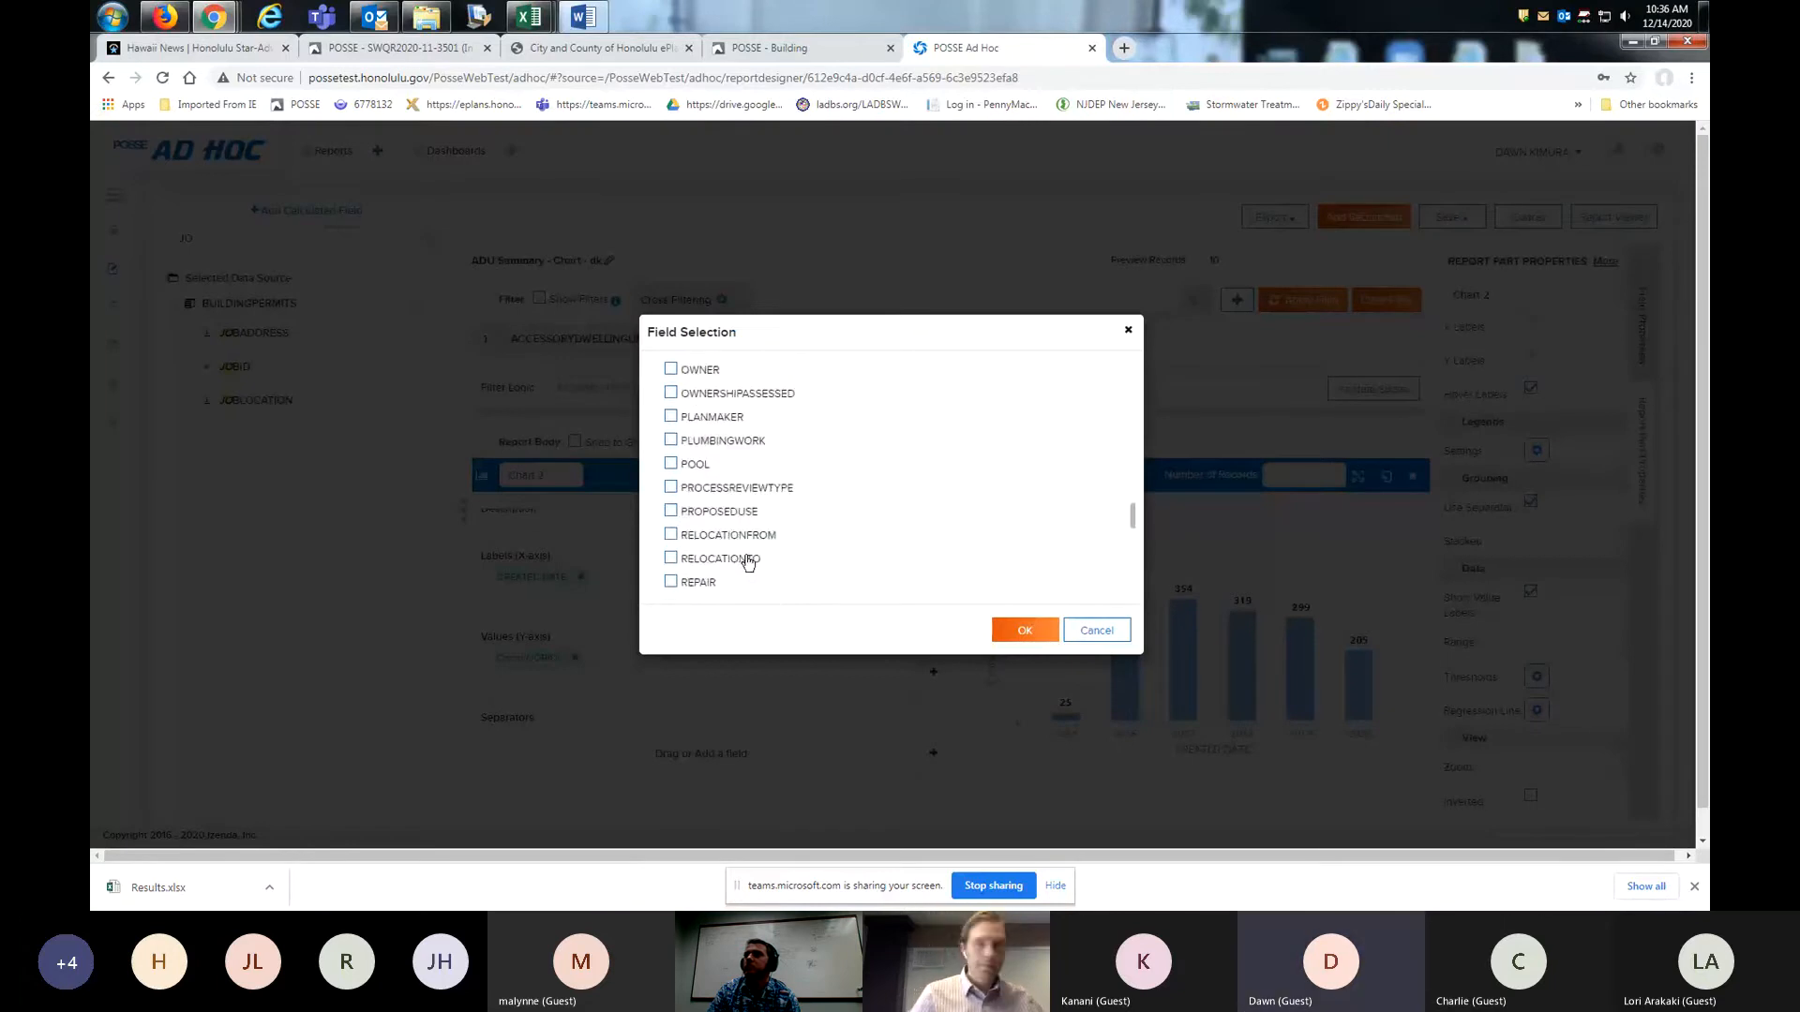
{"action": "scroll", "coordinate": [749, 555], "scroll_direction": "down", "scroll_amount": 5}
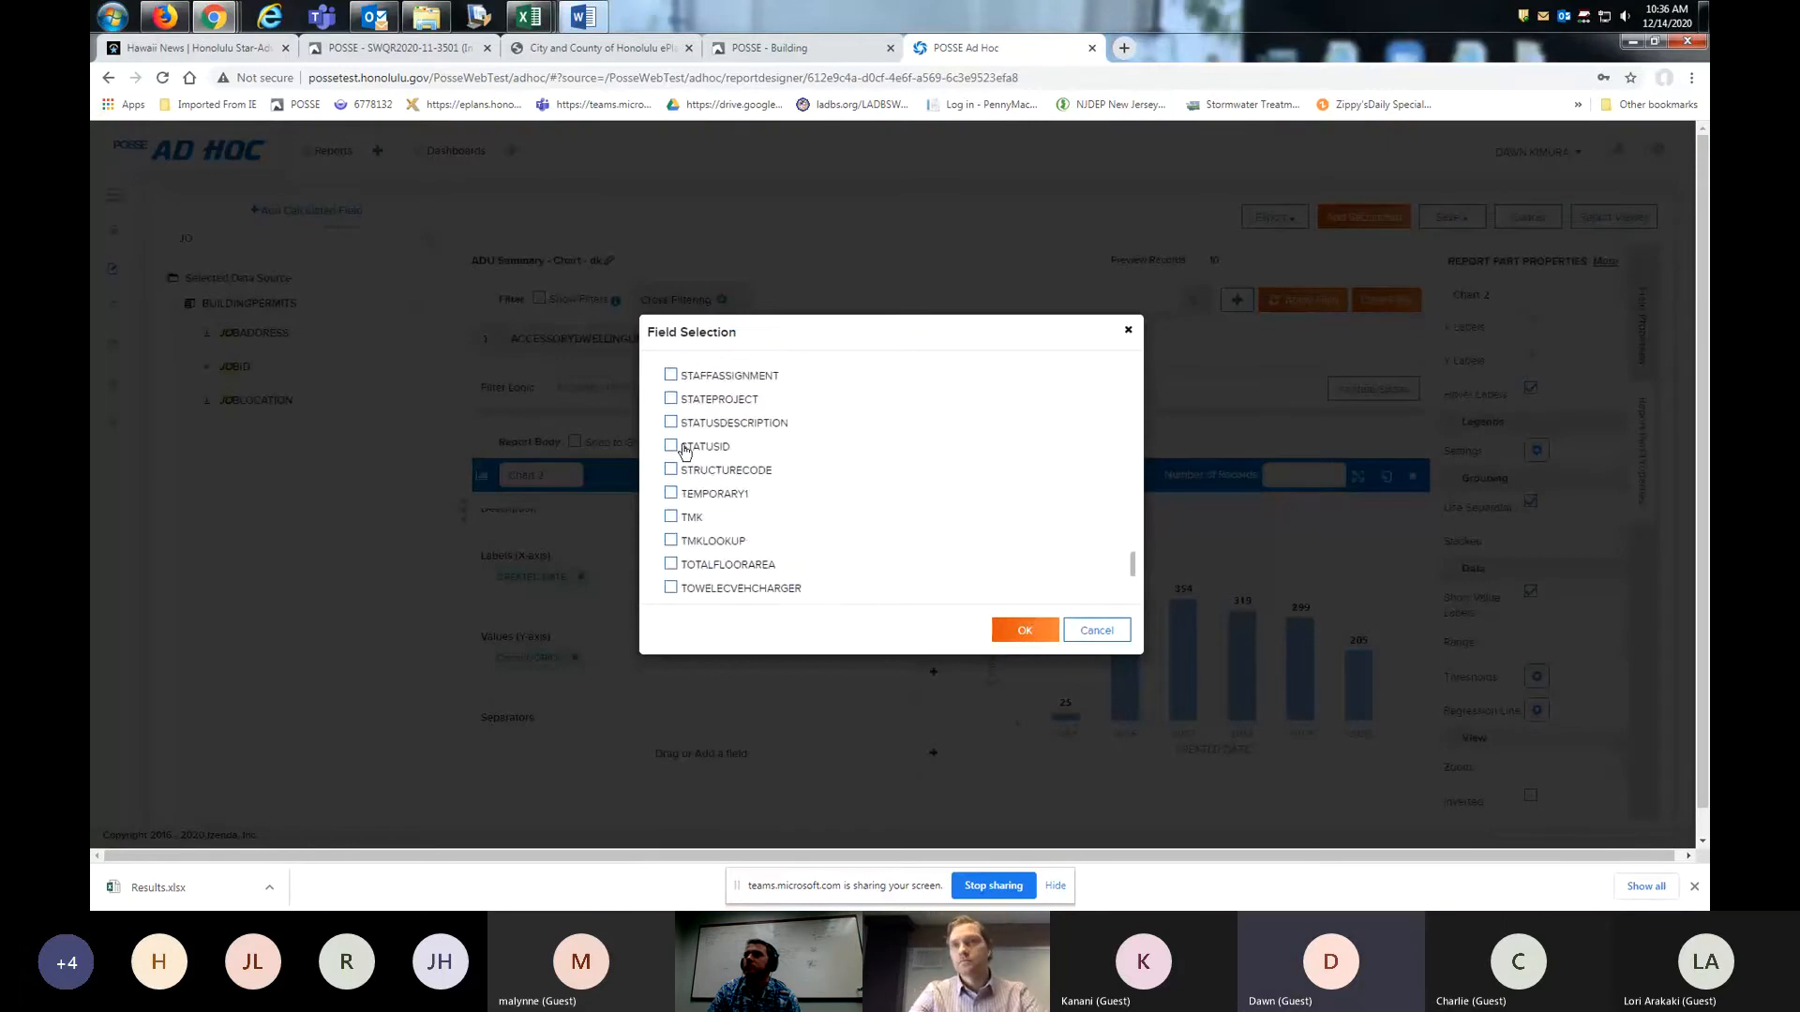
{"action": "left_click", "coordinate": [671, 423]}
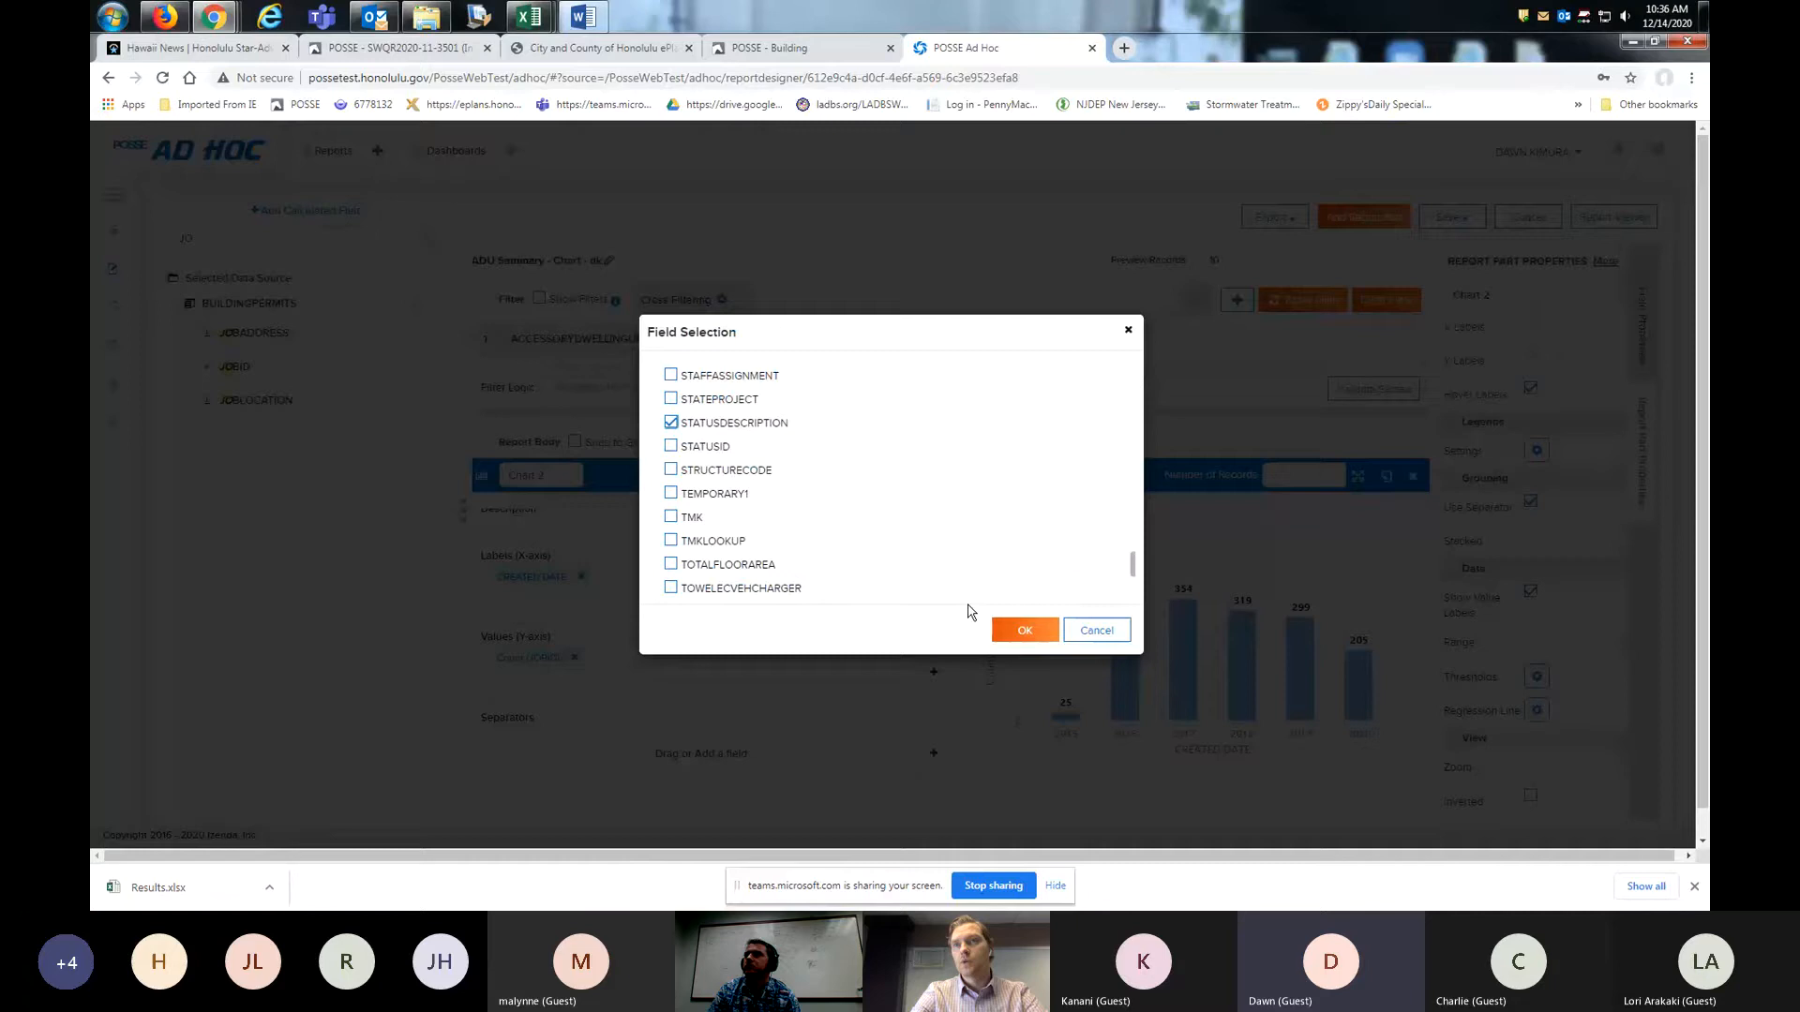
{"action": "left_click", "coordinate": [1023, 634]}
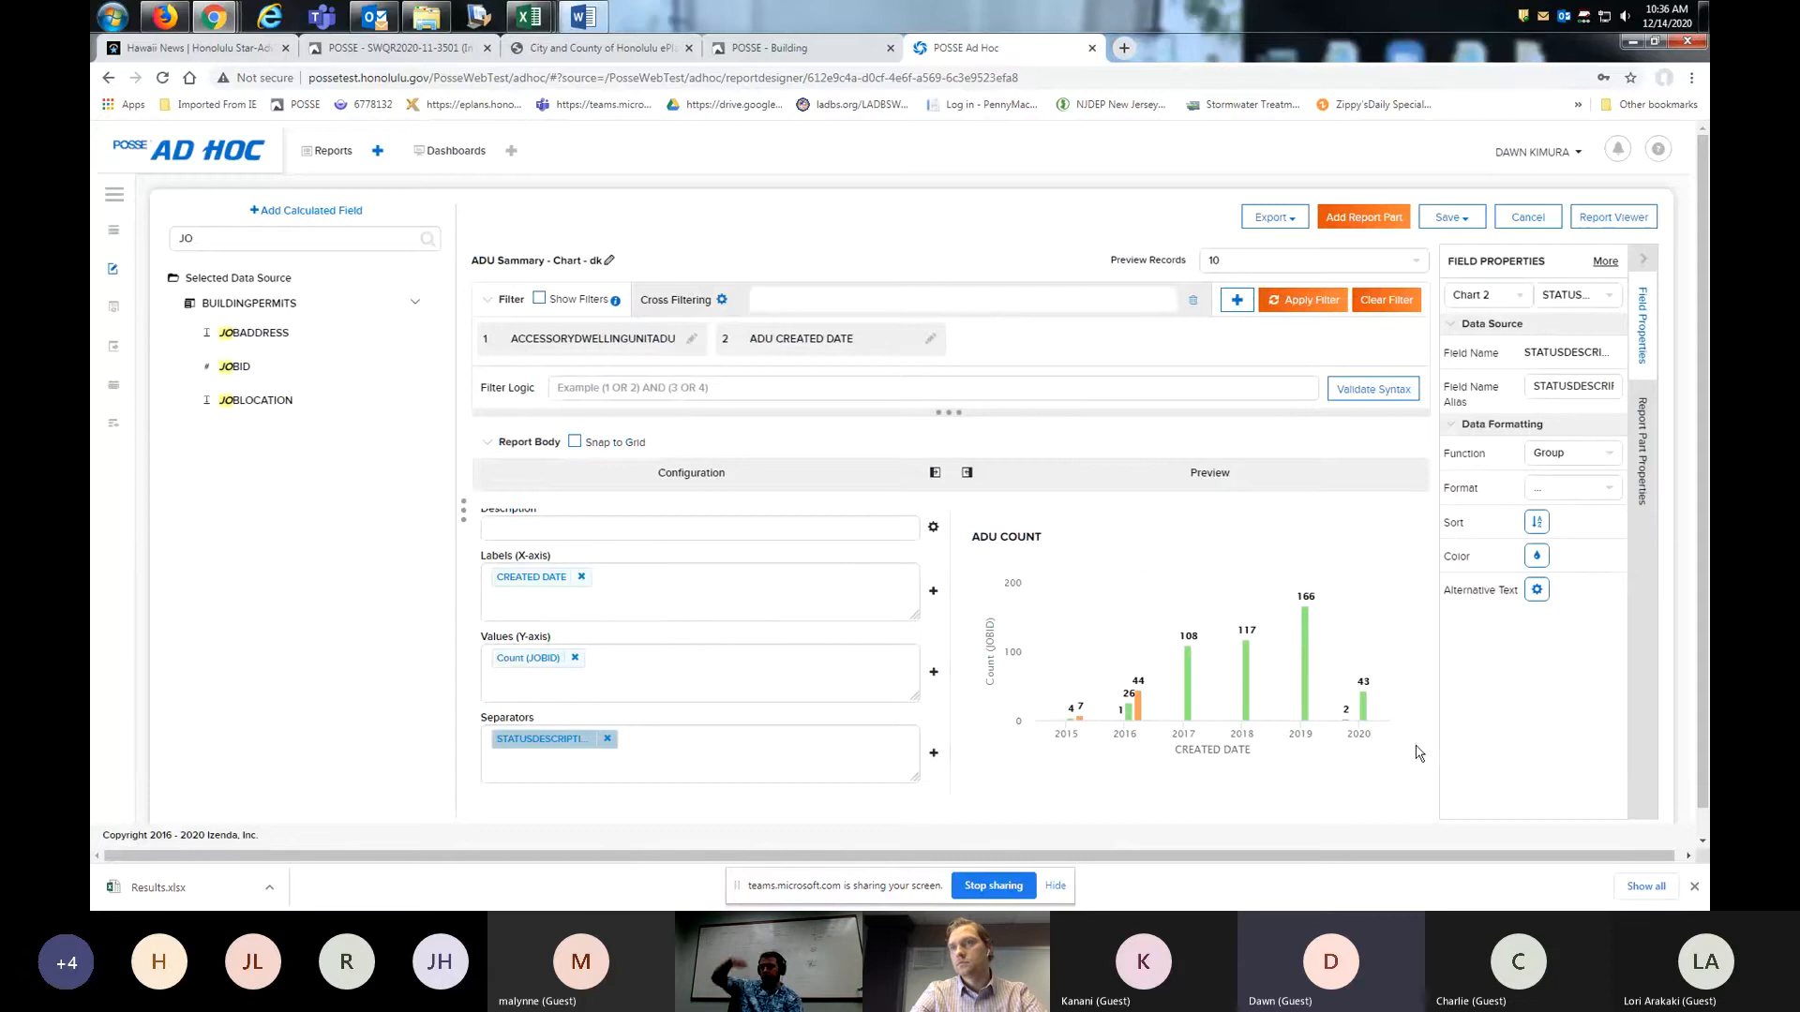
- Review the two report filters, then switch the ADU CREATED DATE filter to Between (Time) and apply it
{"action": "scroll", "coordinate": [1506, 737], "scroll_direction": "down", "scroll_amount": 1}
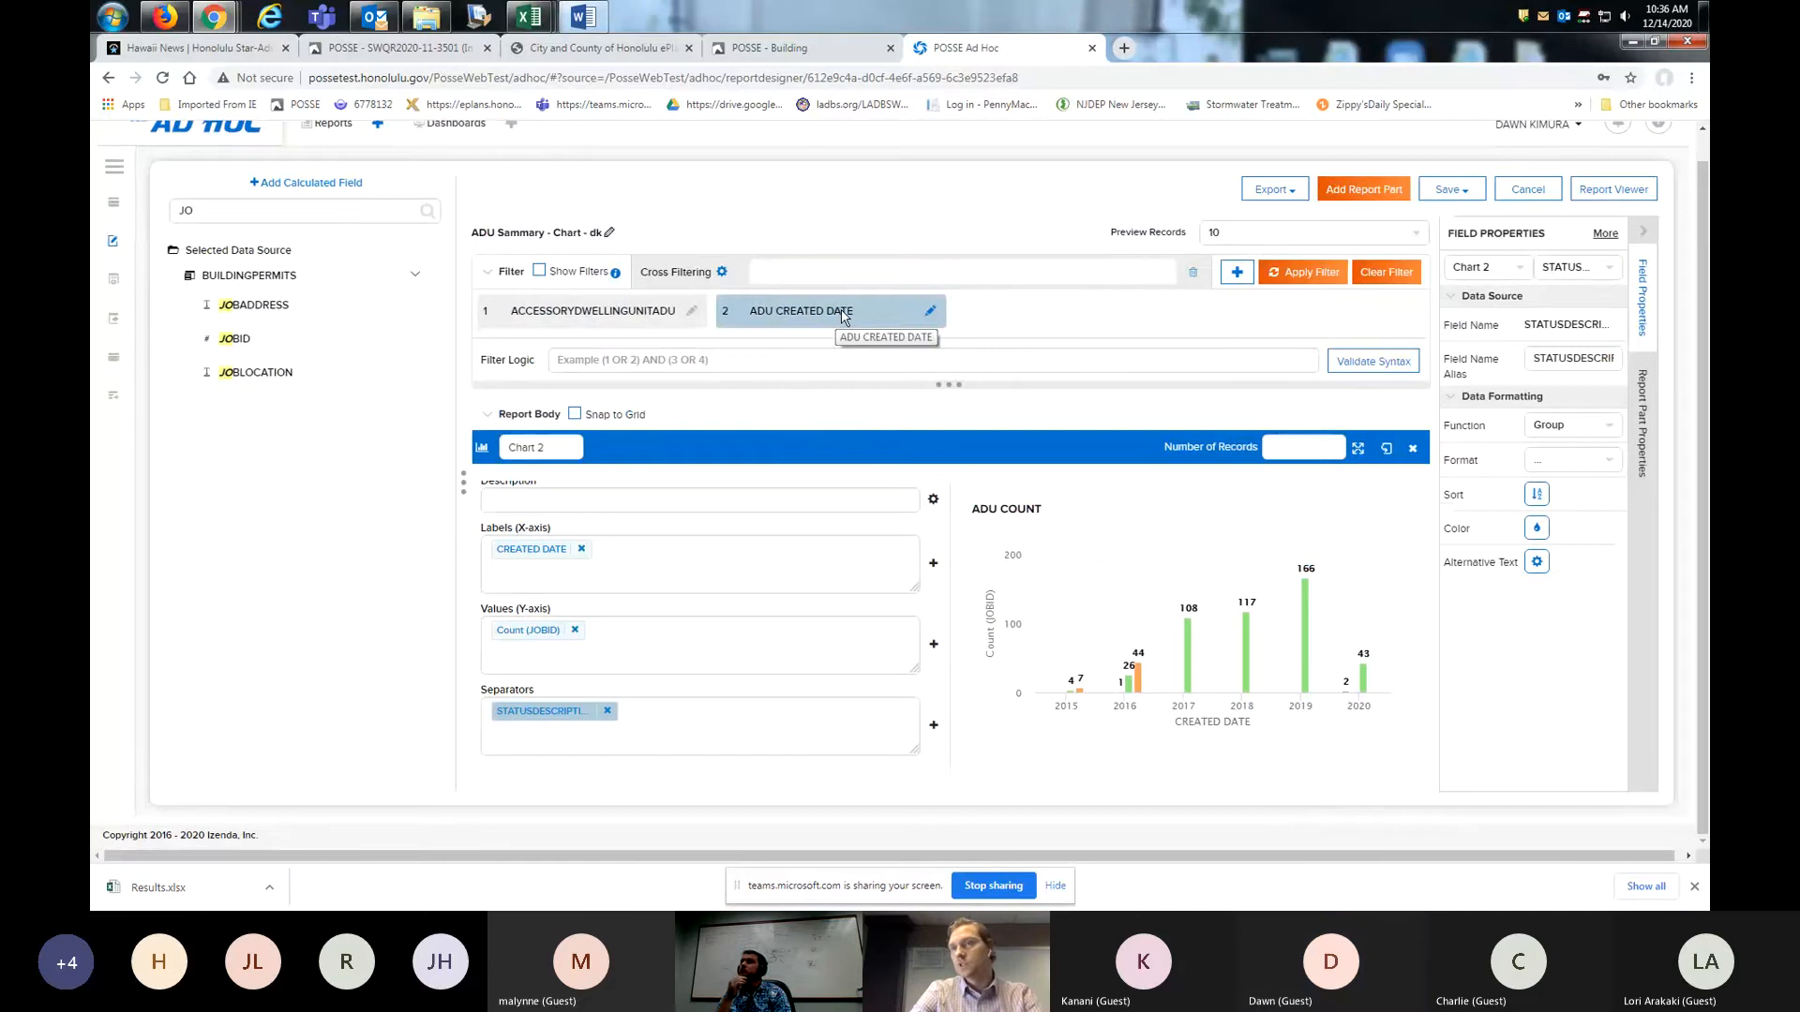
{"action": "left_click", "coordinate": [609, 321]}
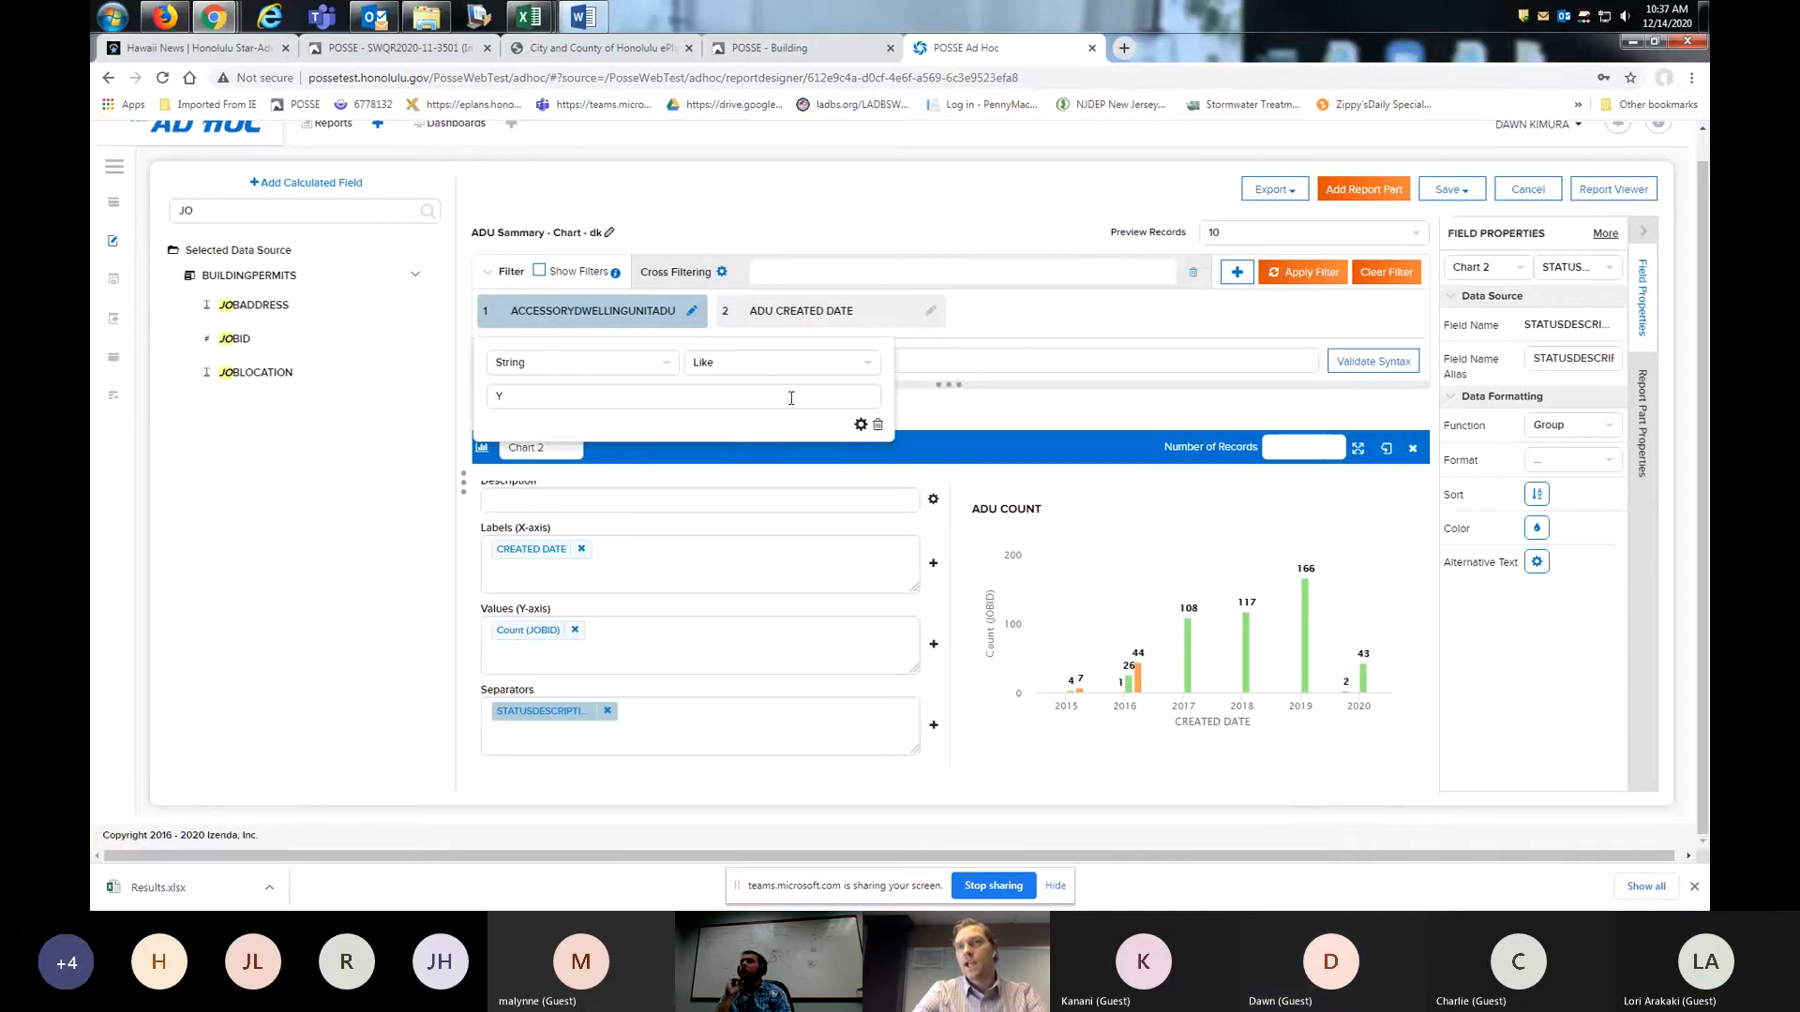
{"action": "left_click", "coordinate": [842, 313]}
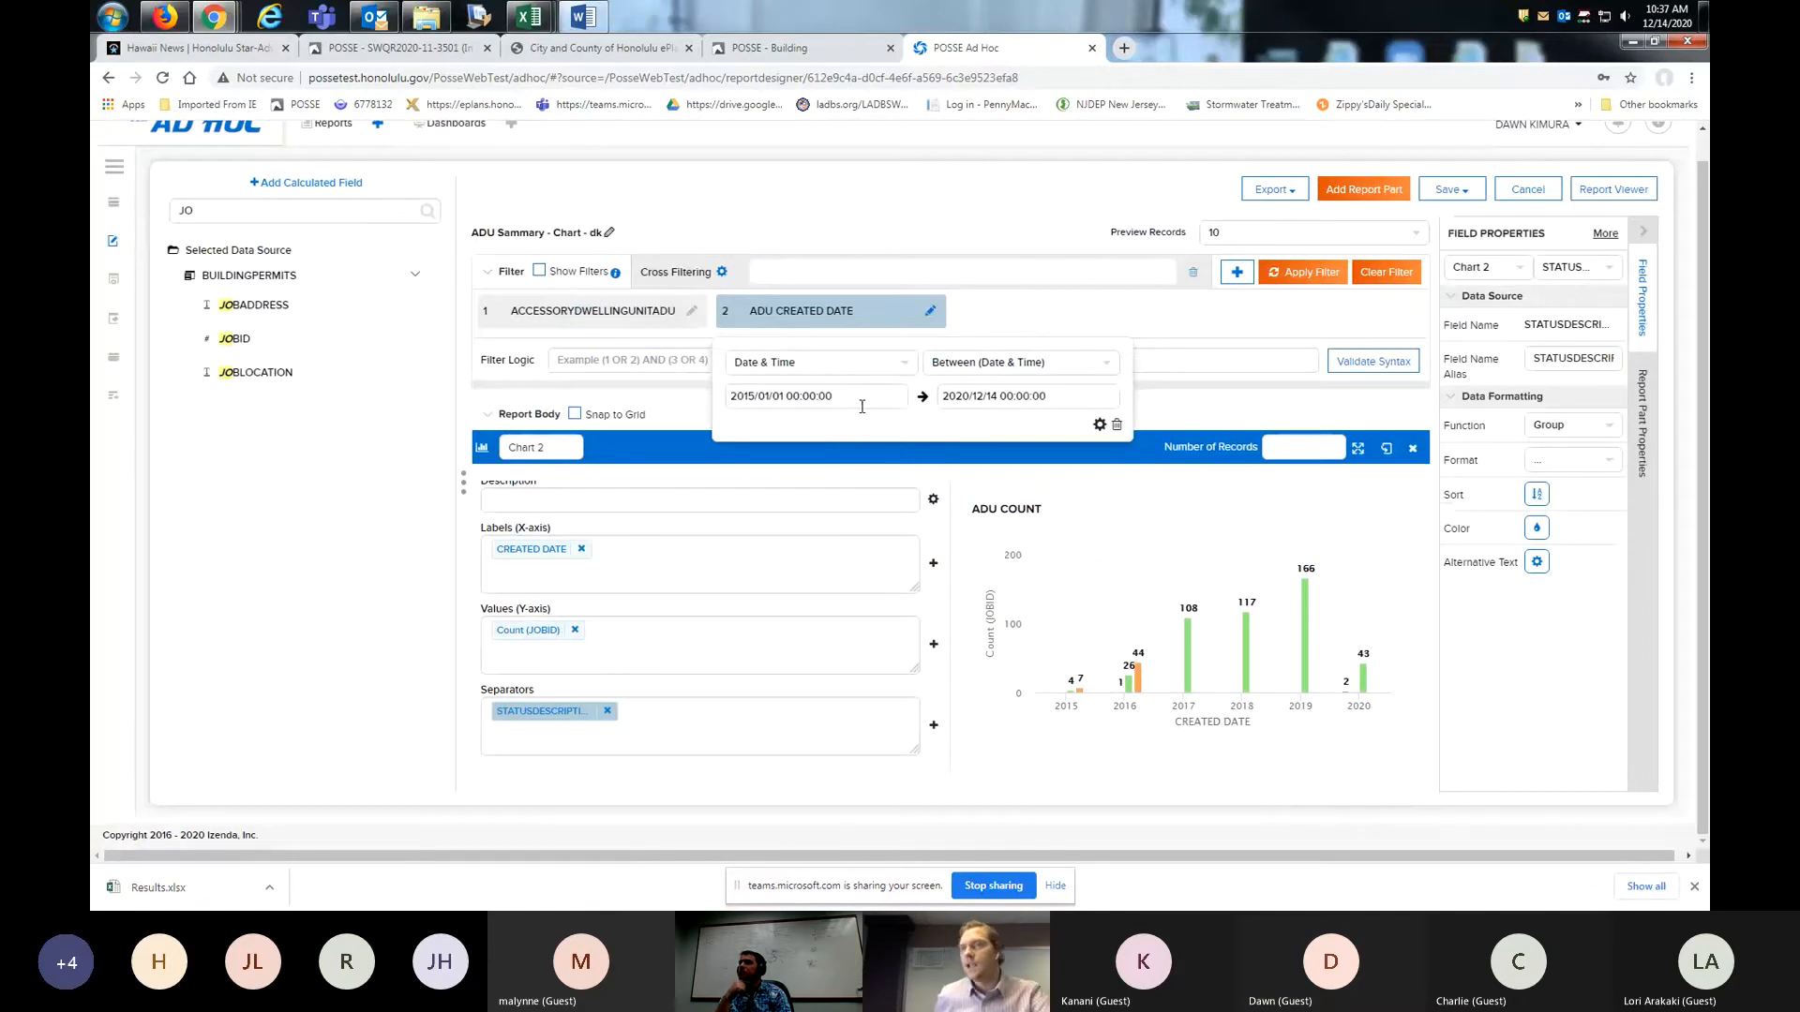
{"action": "left_click", "coordinate": [1048, 366]}
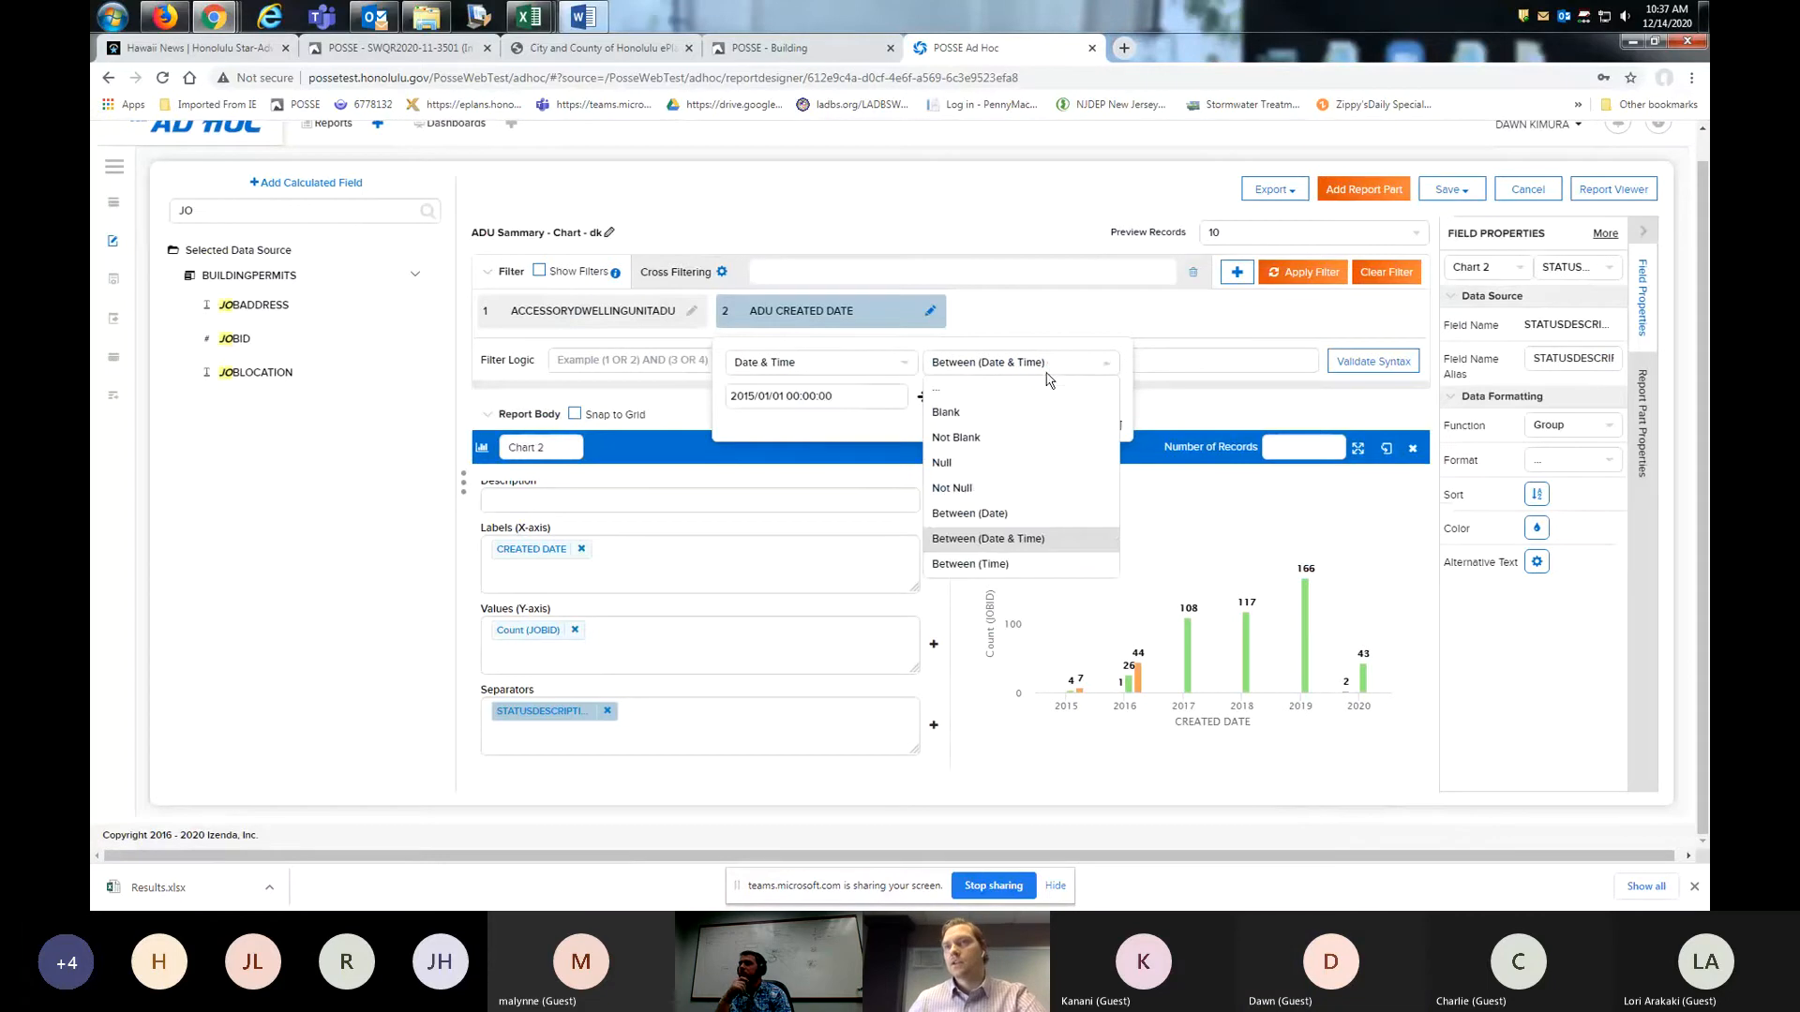
{"action": "left_click", "coordinate": [1011, 566]}
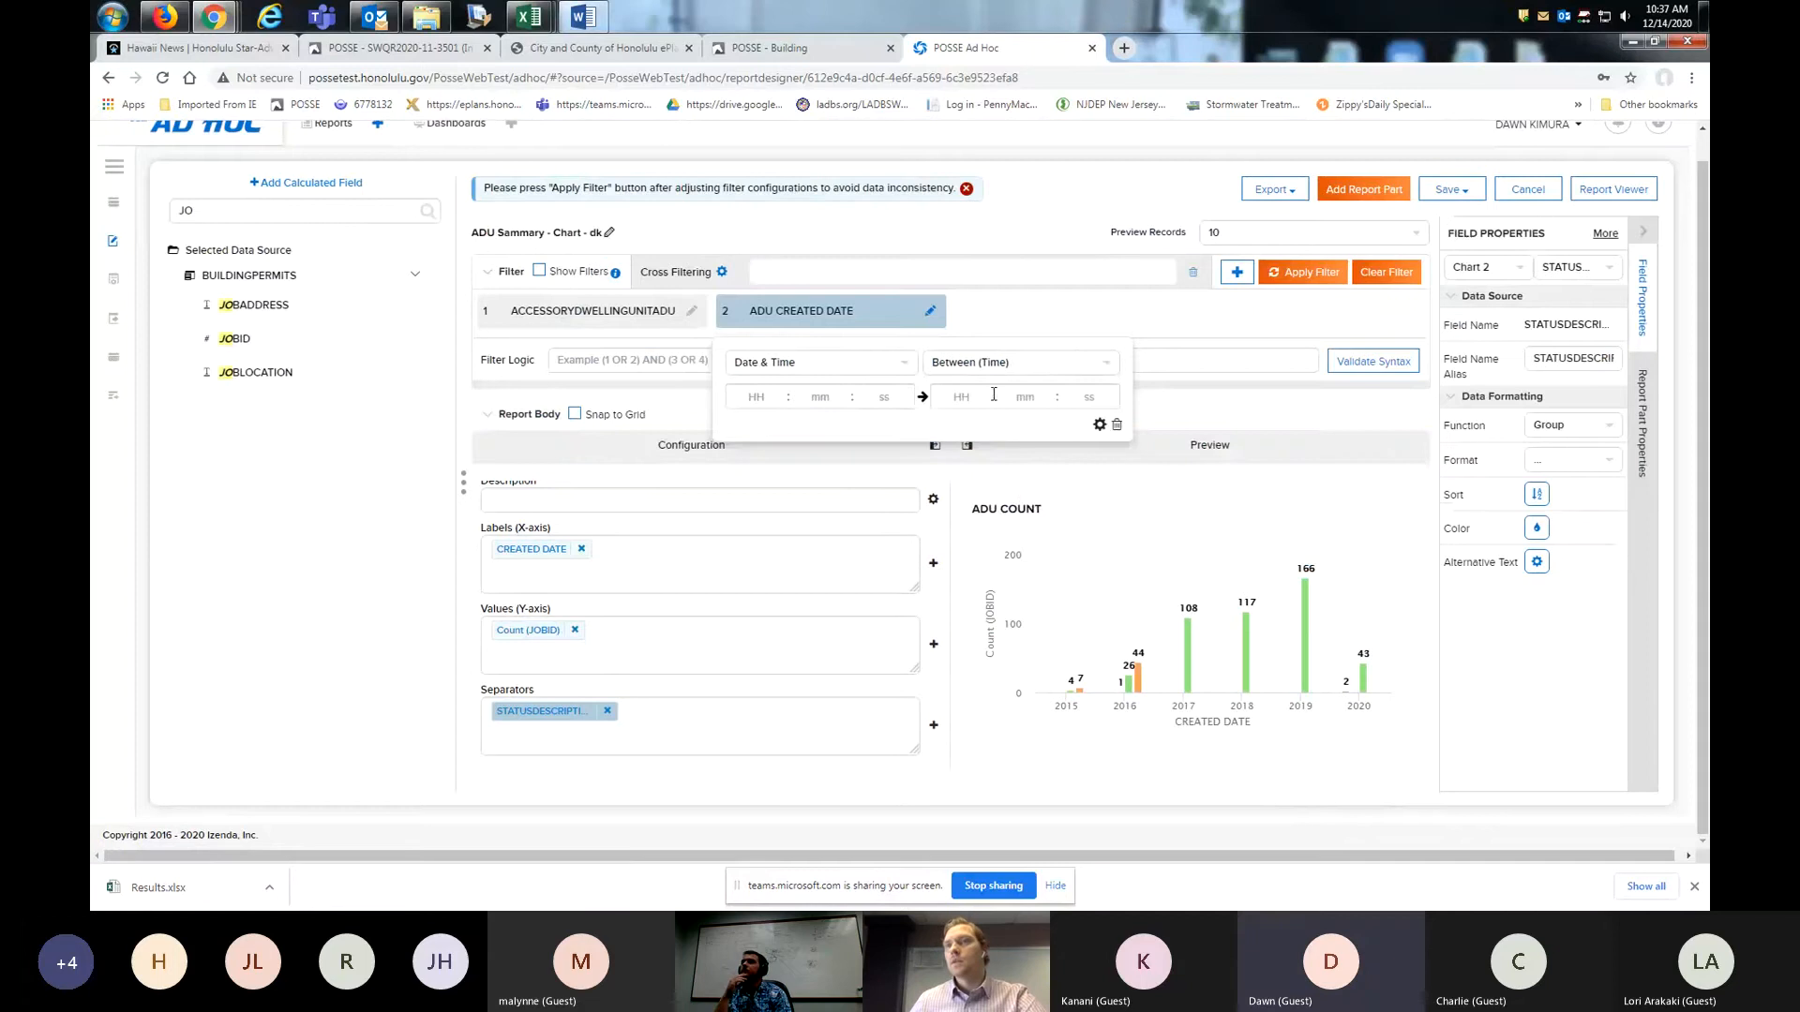
{"action": "left_click", "coordinate": [1305, 273]}
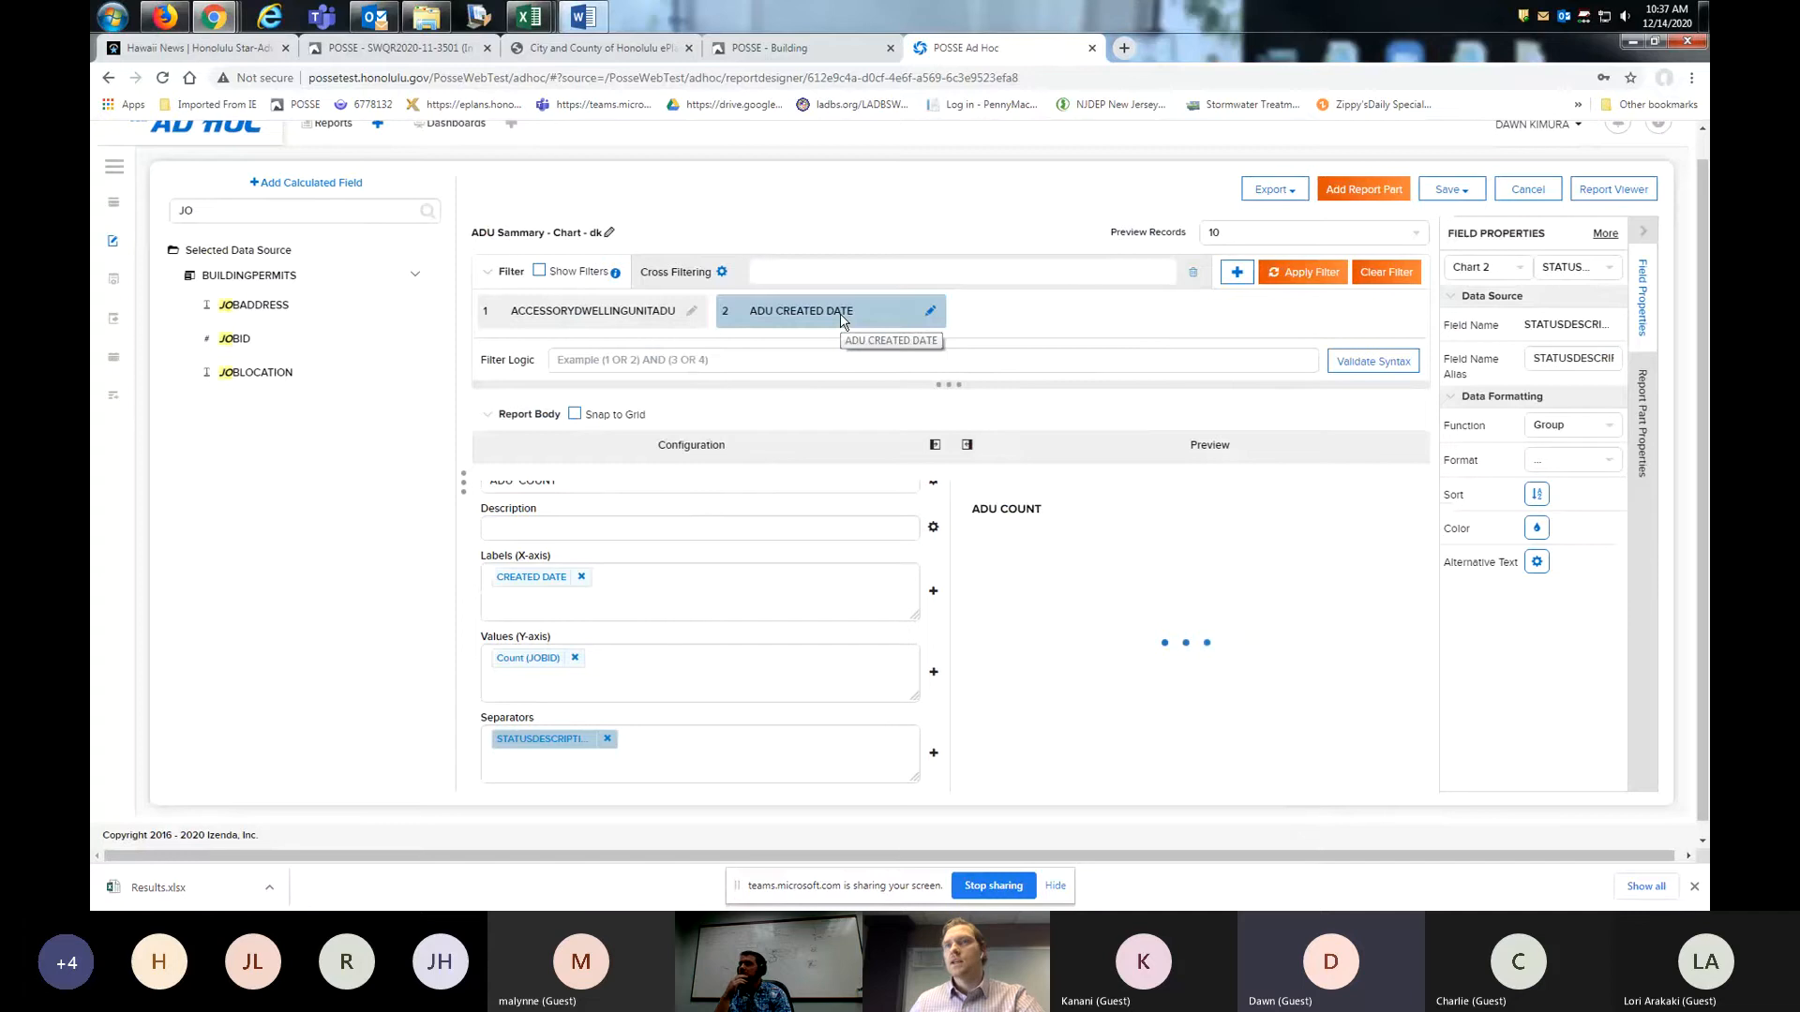
- Change the ADU CREATED DATE filter's operator to Between (Date) and apply the filter
{"action": "left_click", "coordinate": [843, 319]}
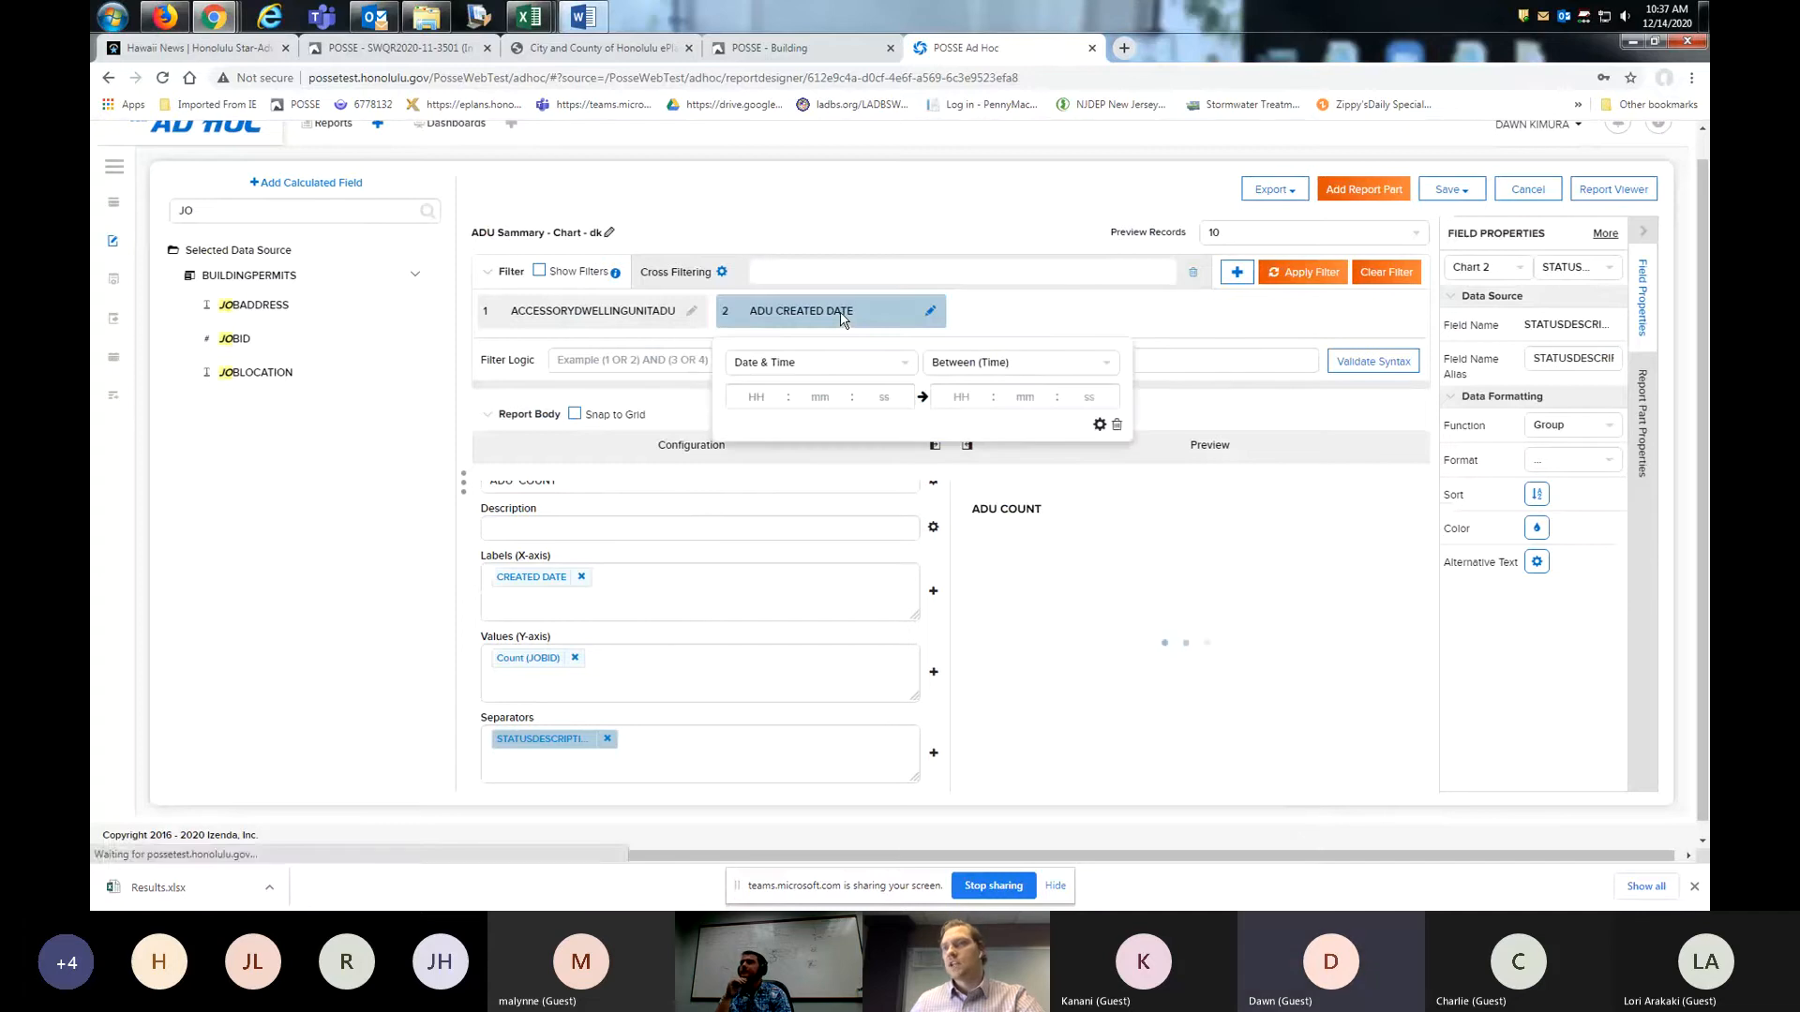
{"action": "left_click", "coordinate": [995, 364]}
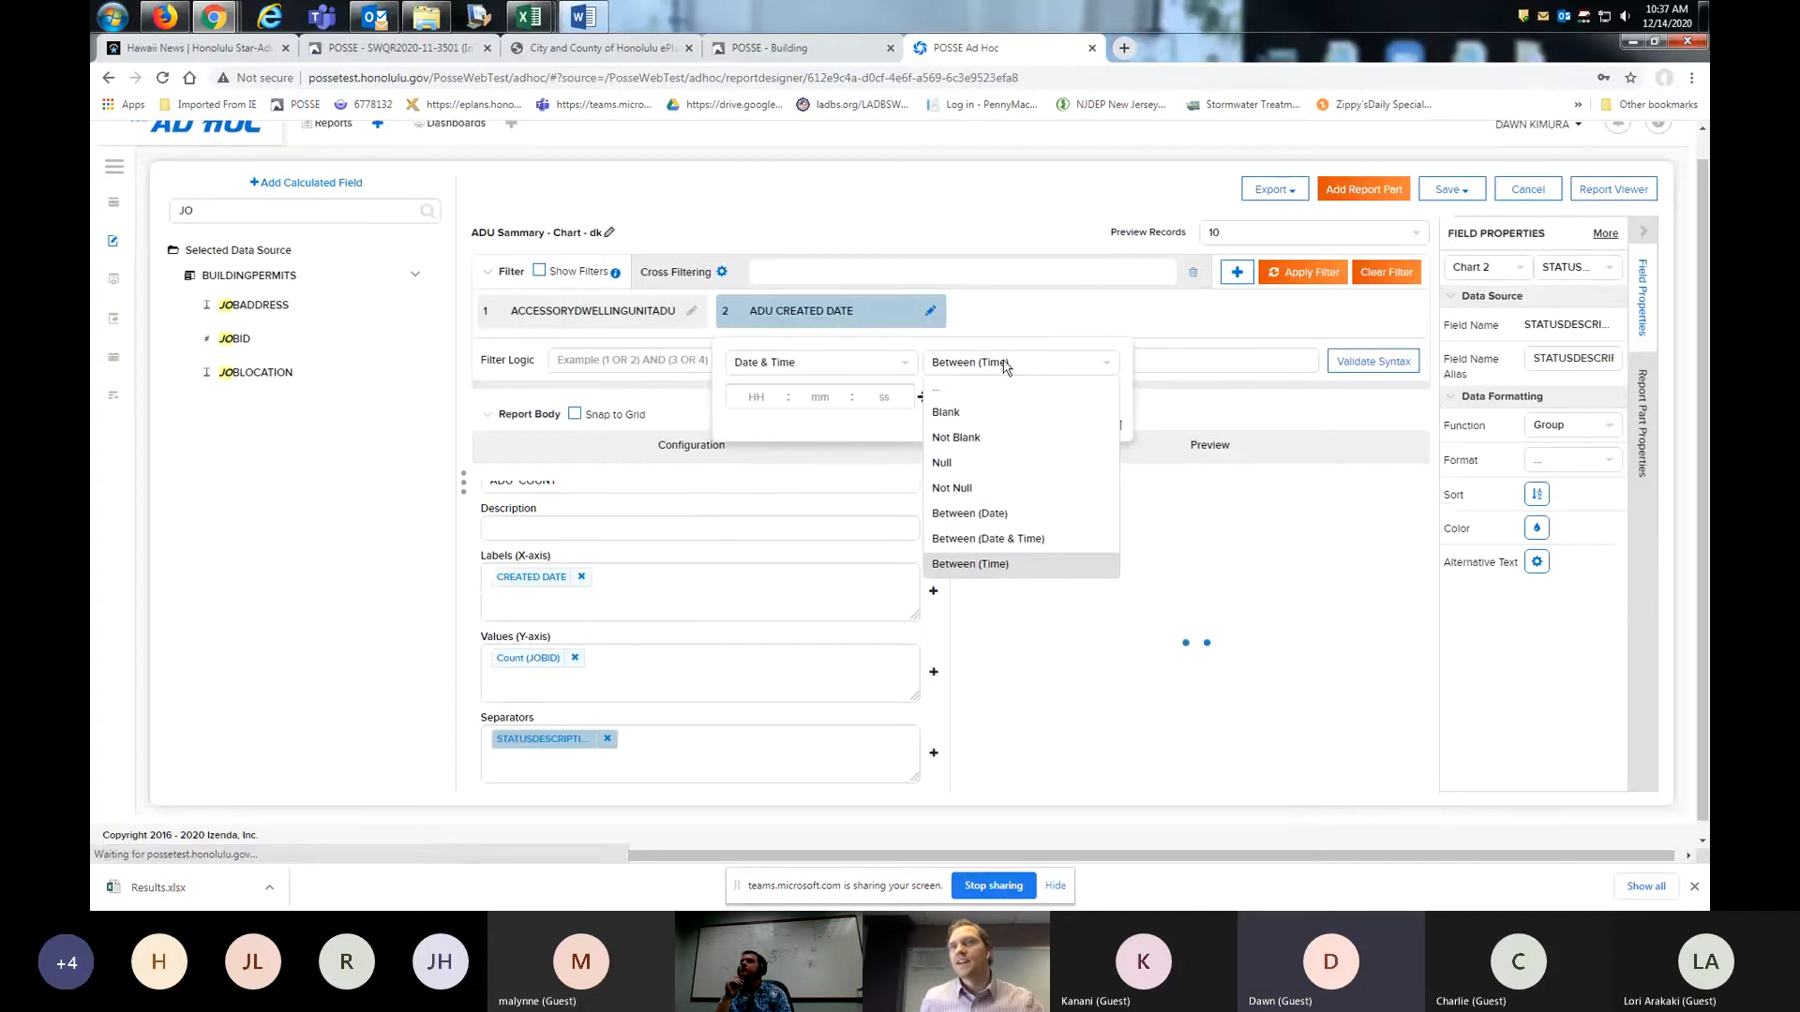
{"action": "left_click", "coordinate": [999, 517]}
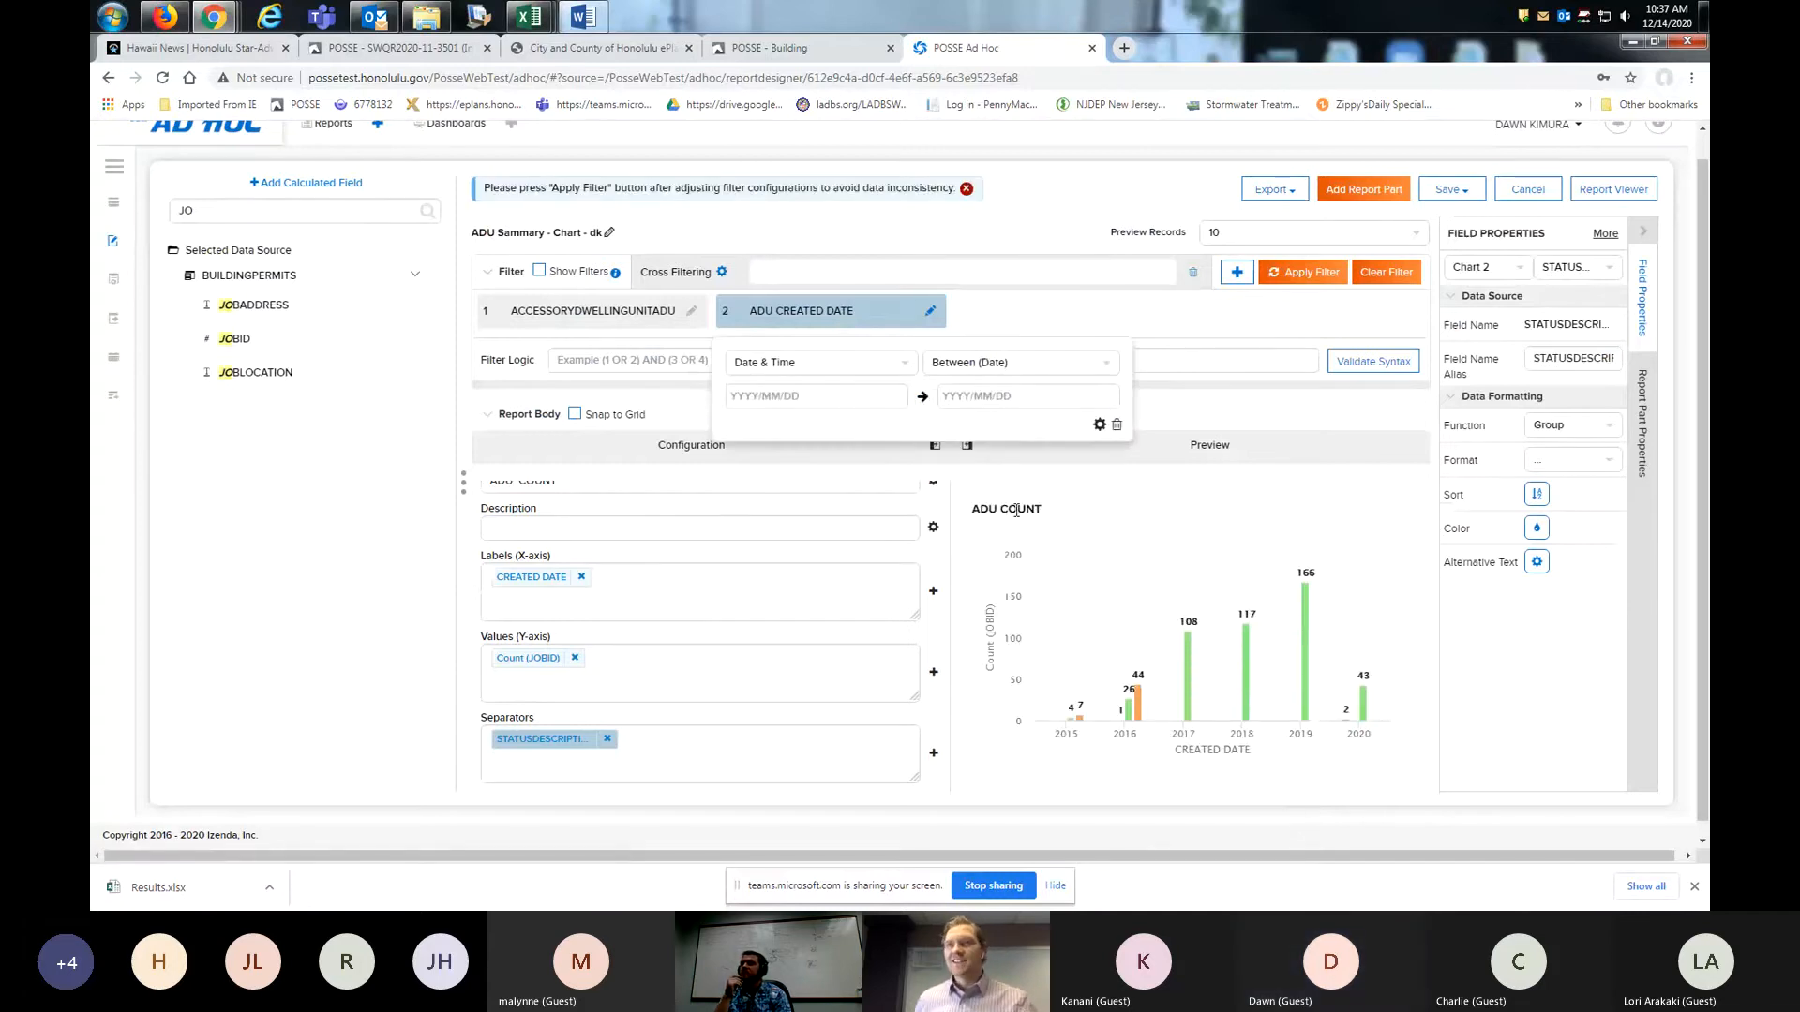
{"action": "left_click", "coordinate": [1297, 275]}
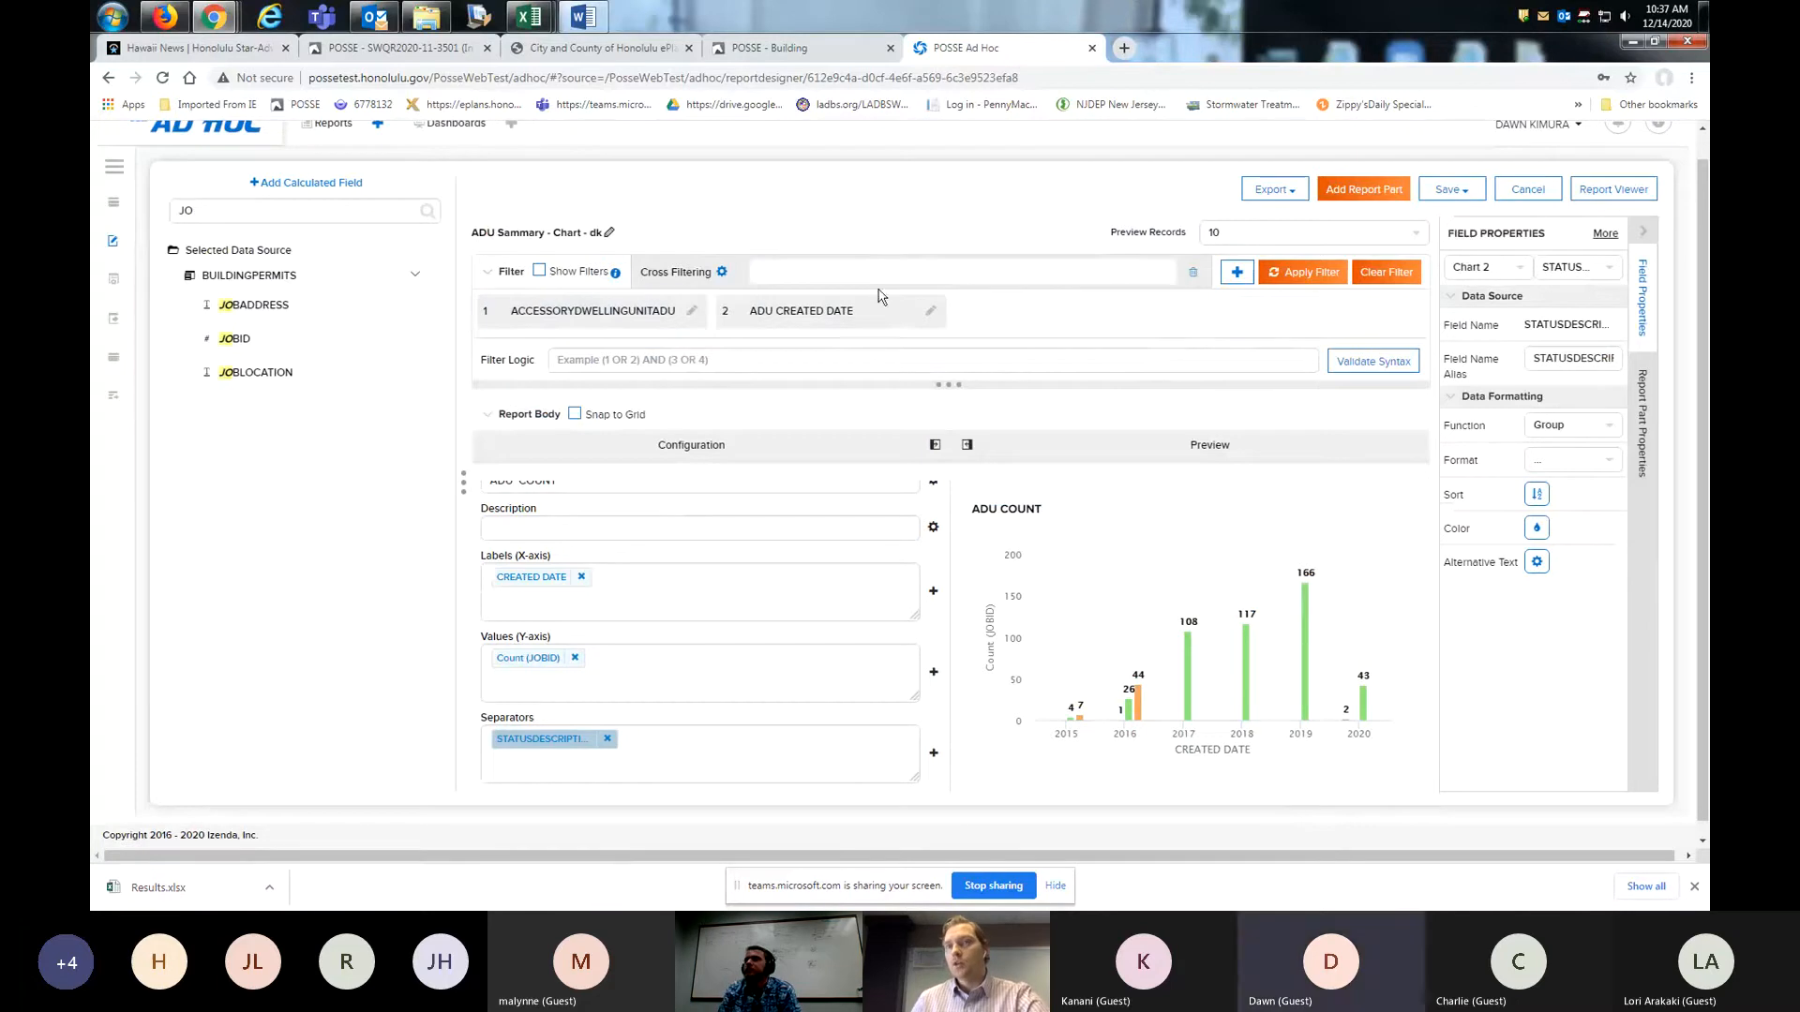
- Set the report's preview records to All
{"action": "left_click", "coordinate": [1415, 235]}
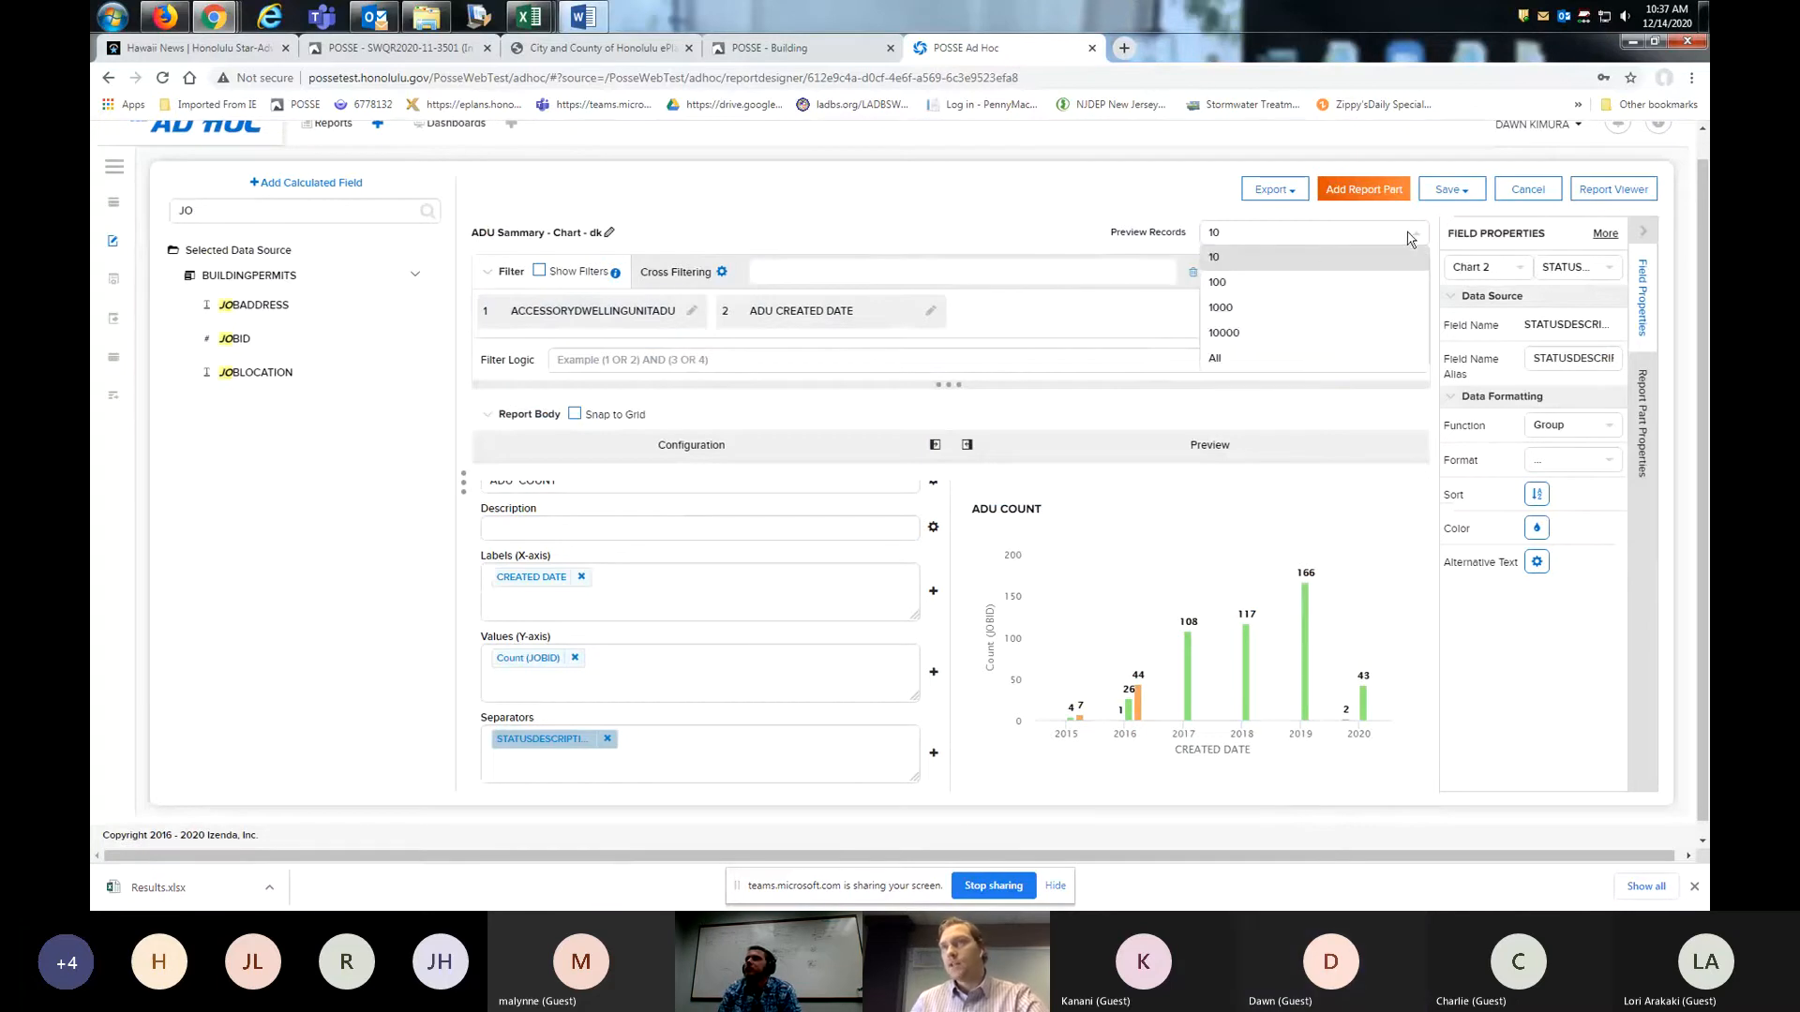
{"action": "left_click", "coordinate": [1270, 367]}
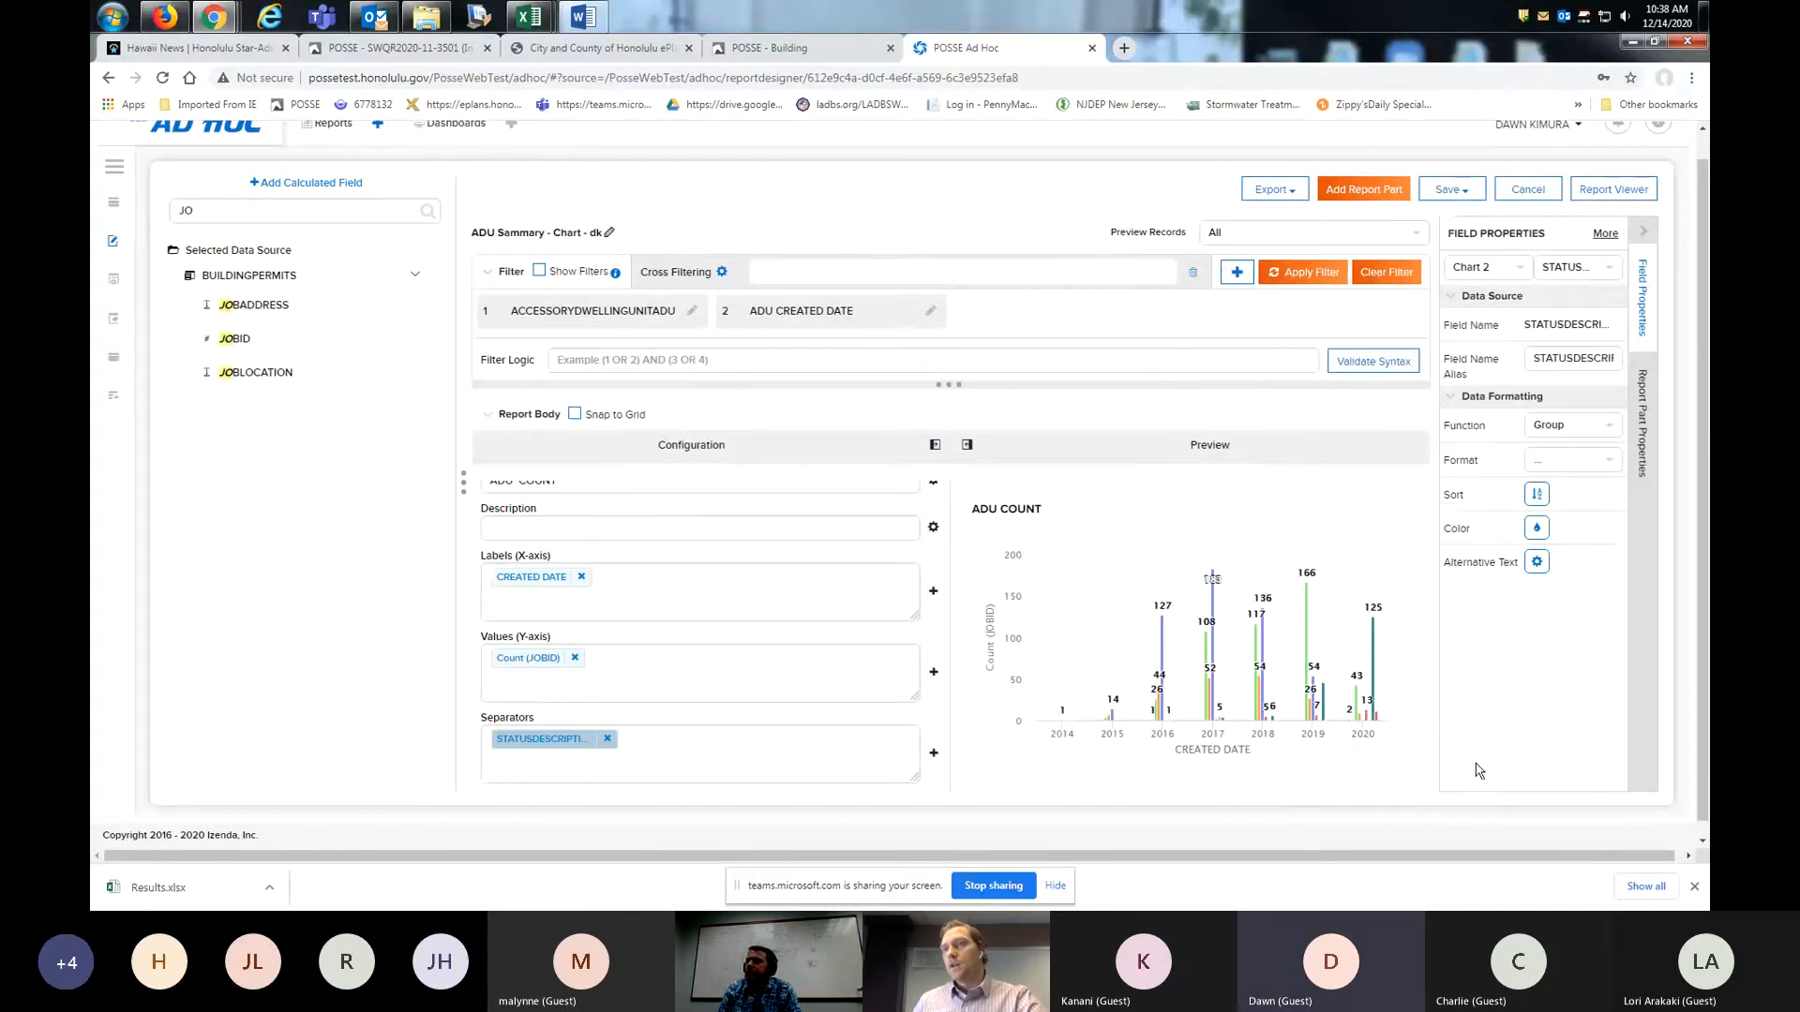
{"action": "scroll", "coordinate": [1344, 783], "scroll_direction": "down", "scroll_amount": 1}
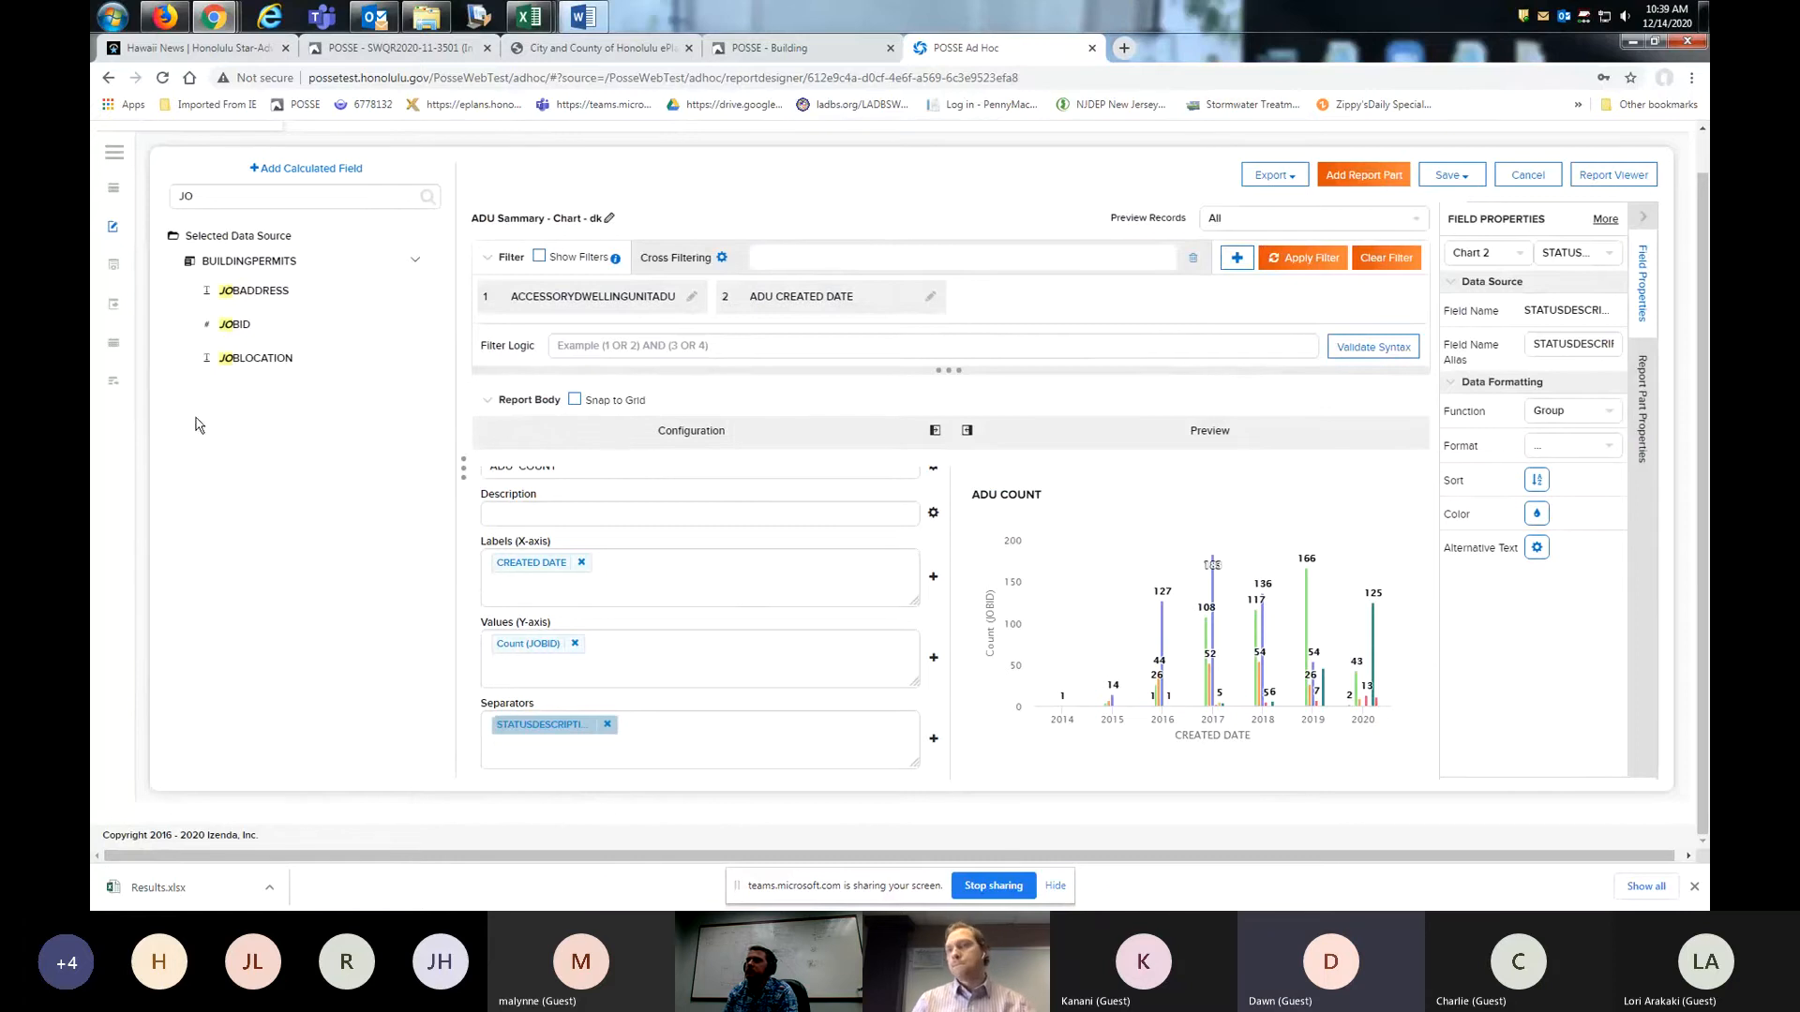
{"action": "left_click", "coordinate": [504, 456]}
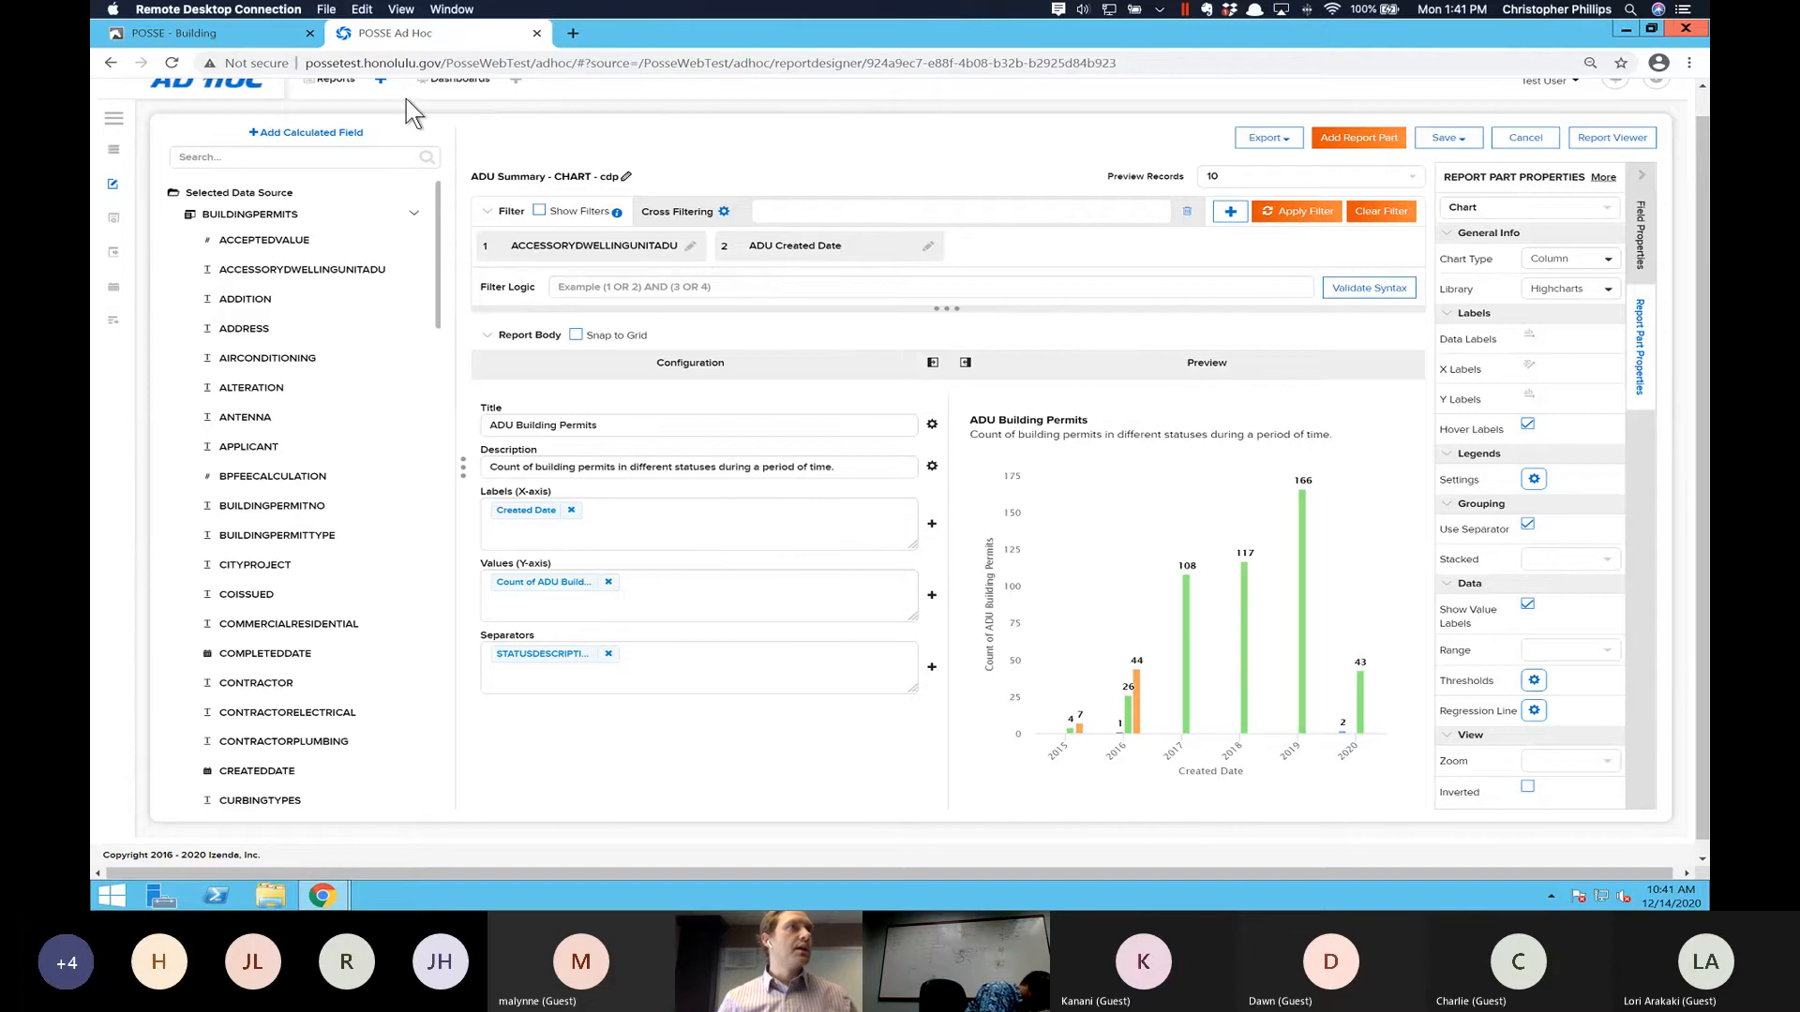
- Create a new dashboard using the preset layout with four equal tiles in two rows
{"action": "scroll", "coordinate": [455, 100], "scroll_direction": "up", "scroll_amount": 1}
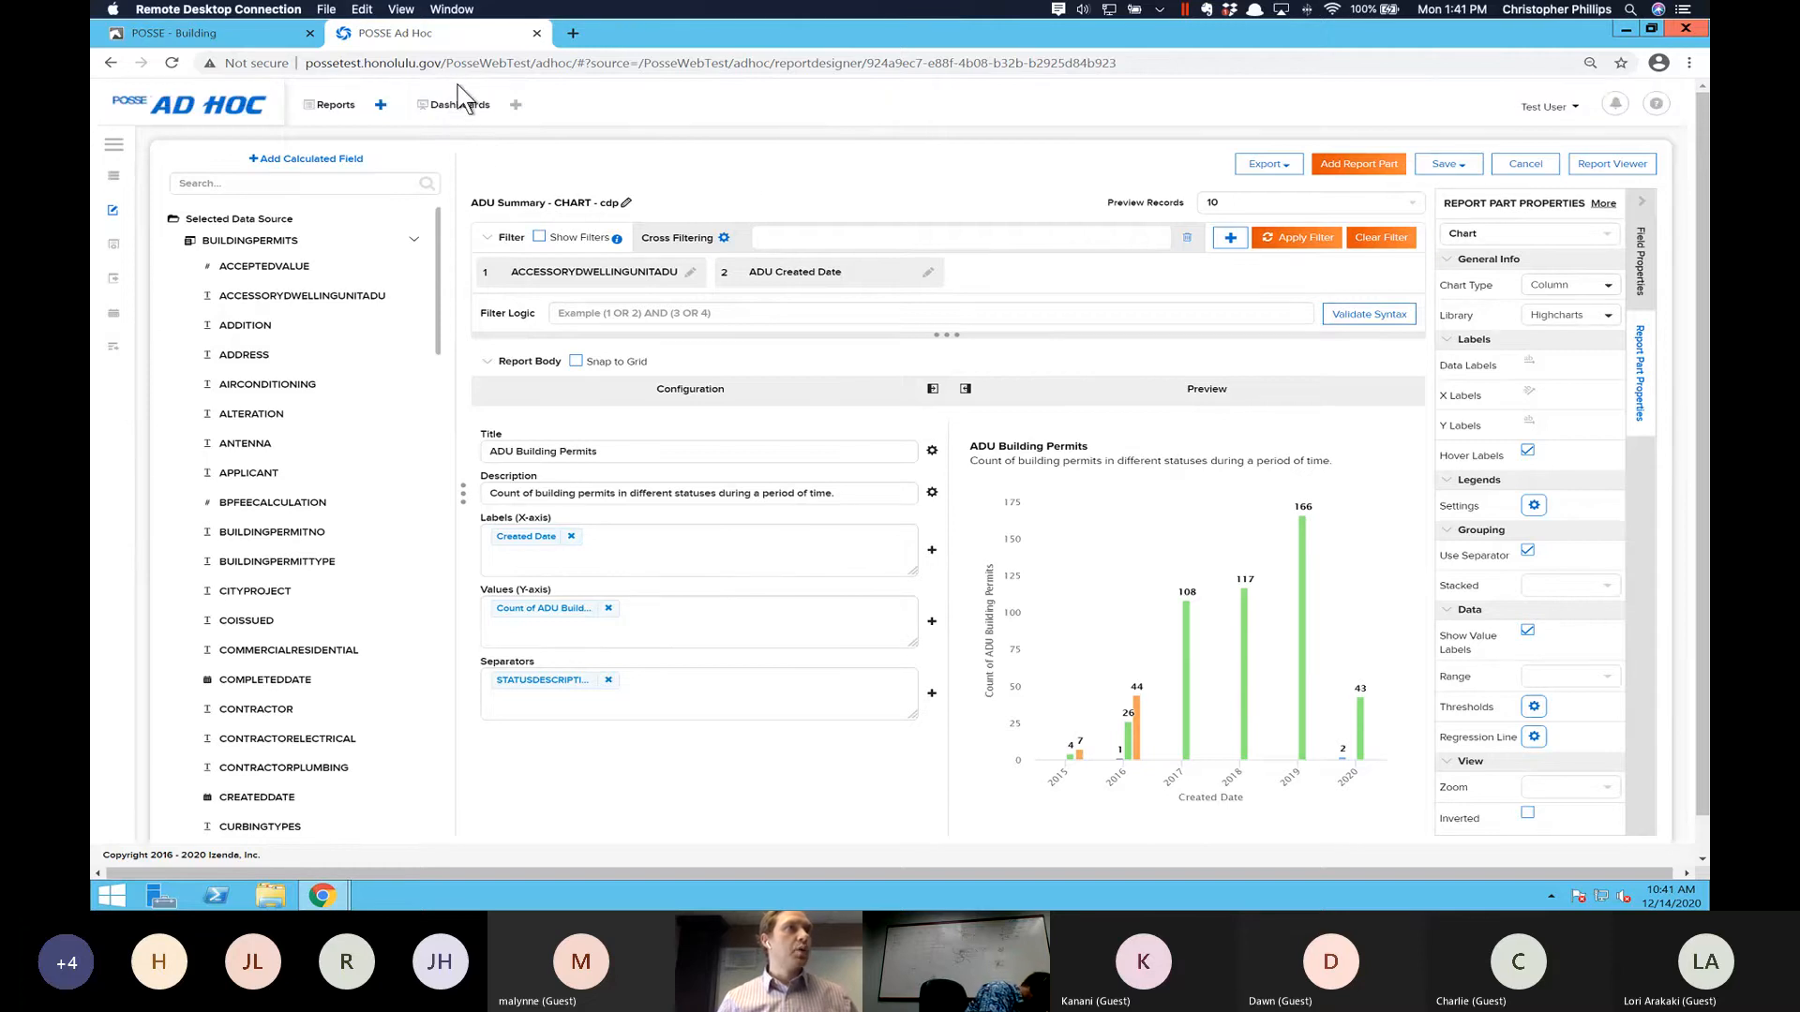
{"action": "left_click", "coordinate": [460, 106]}
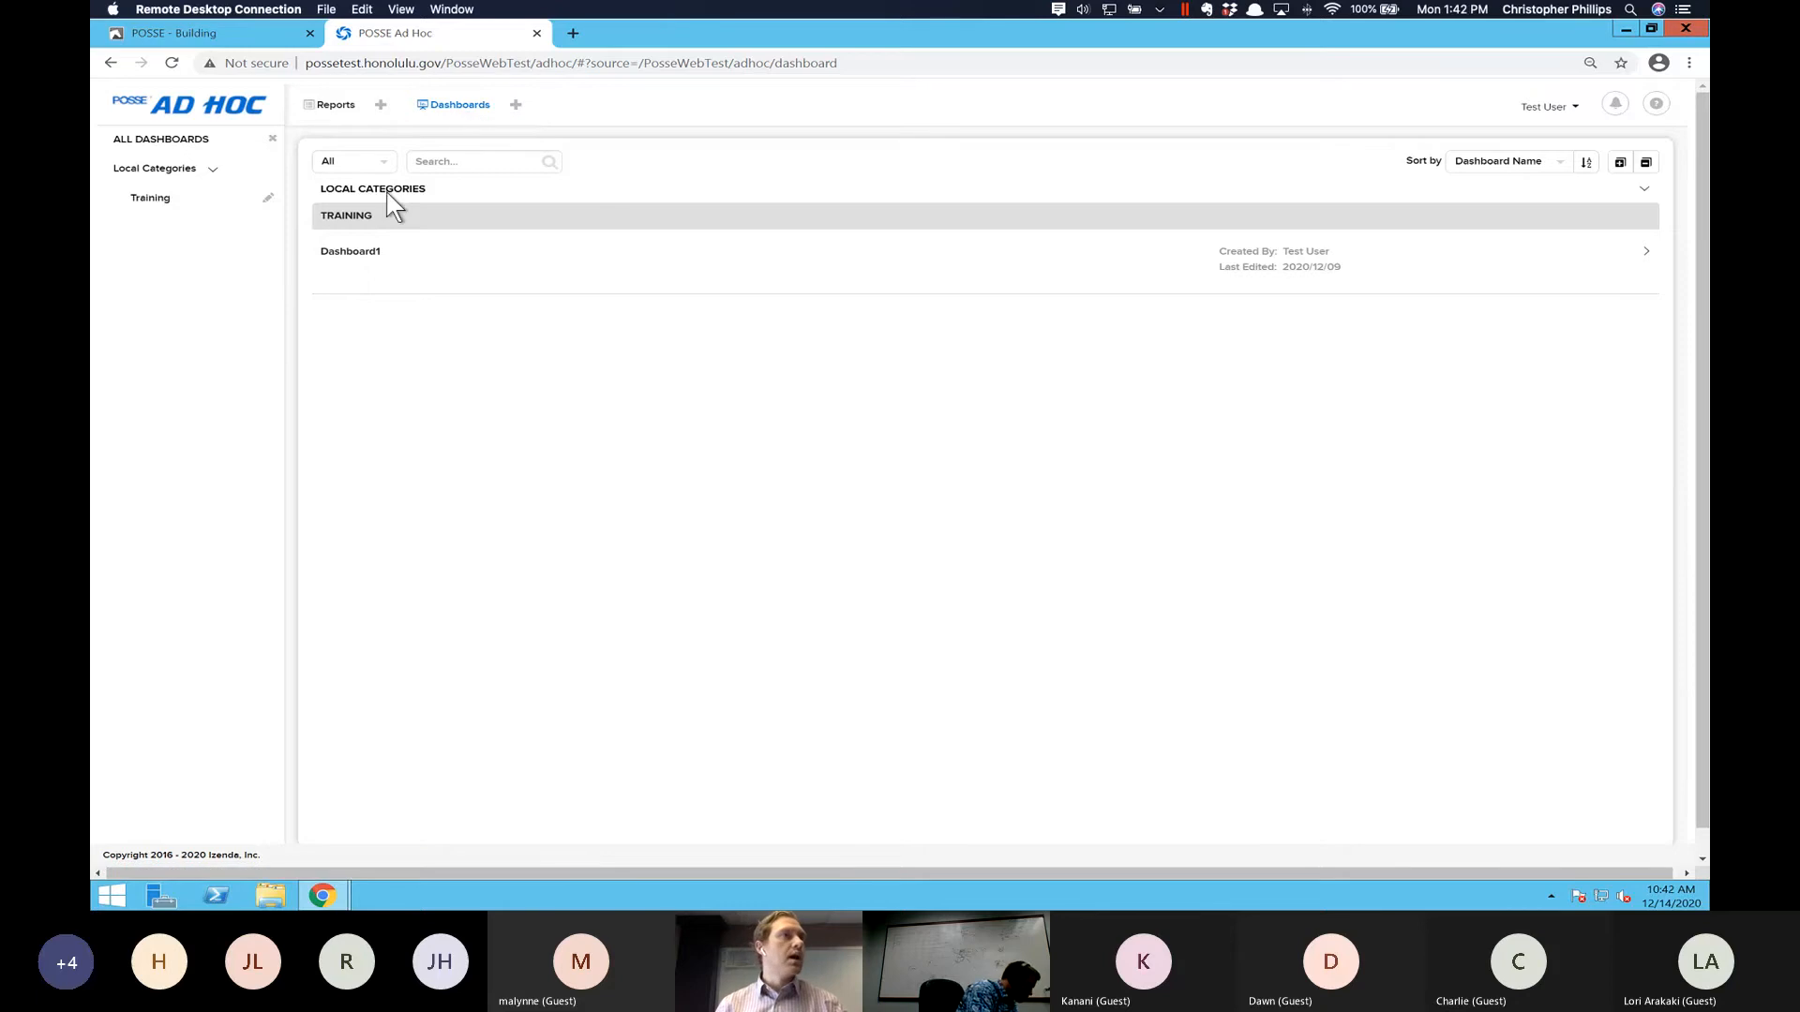
{"action": "left_click", "coordinate": [517, 107]}
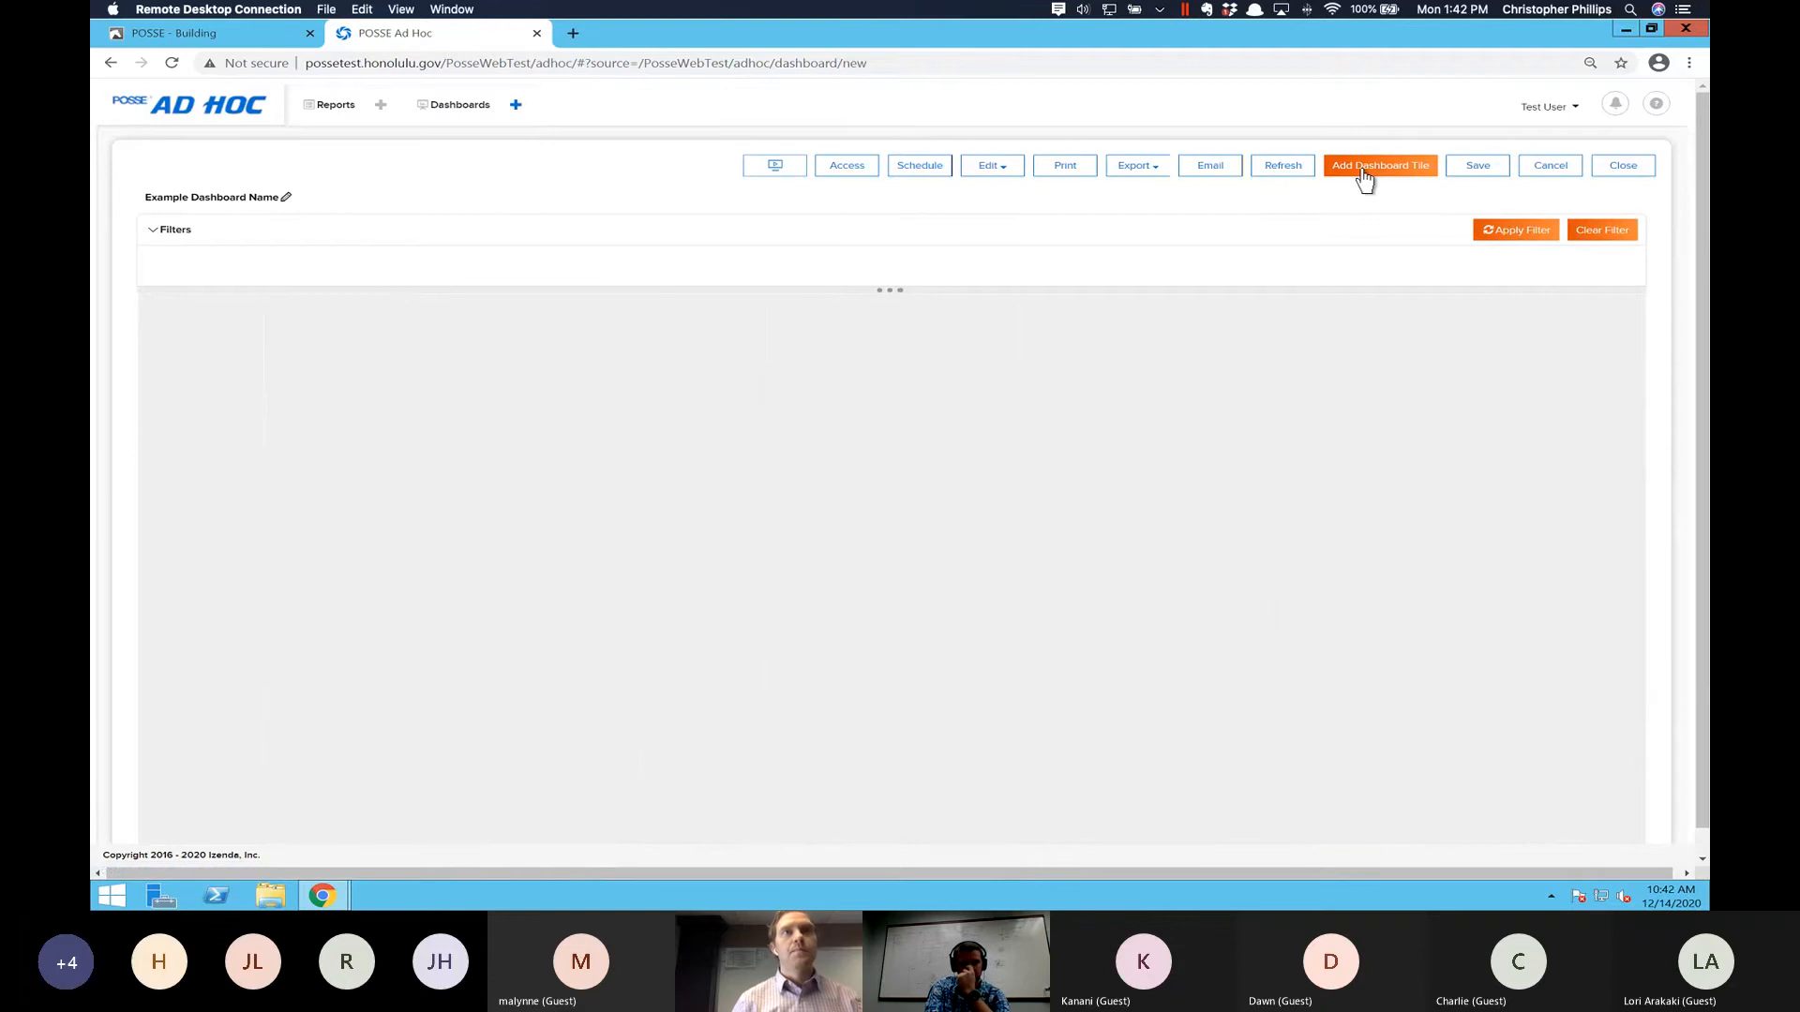
{"action": "left_click", "coordinate": [514, 105]}
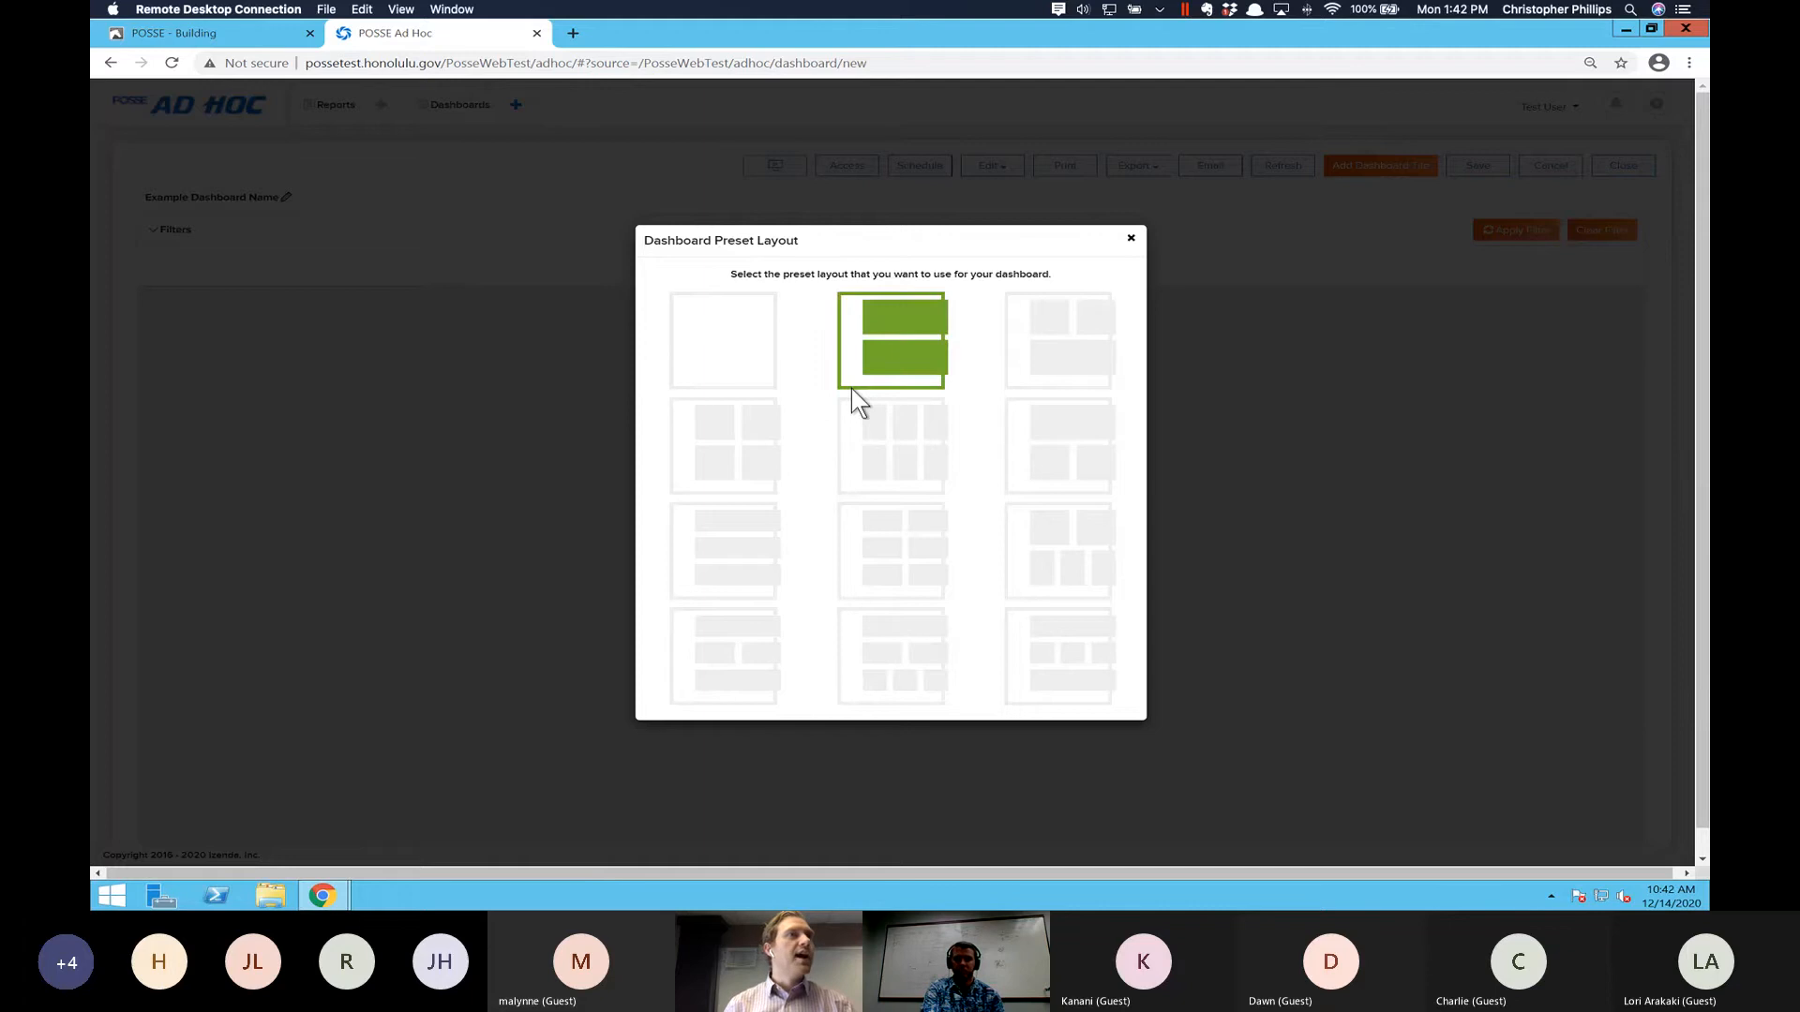
{"action": "left_click", "coordinate": [698, 474]}
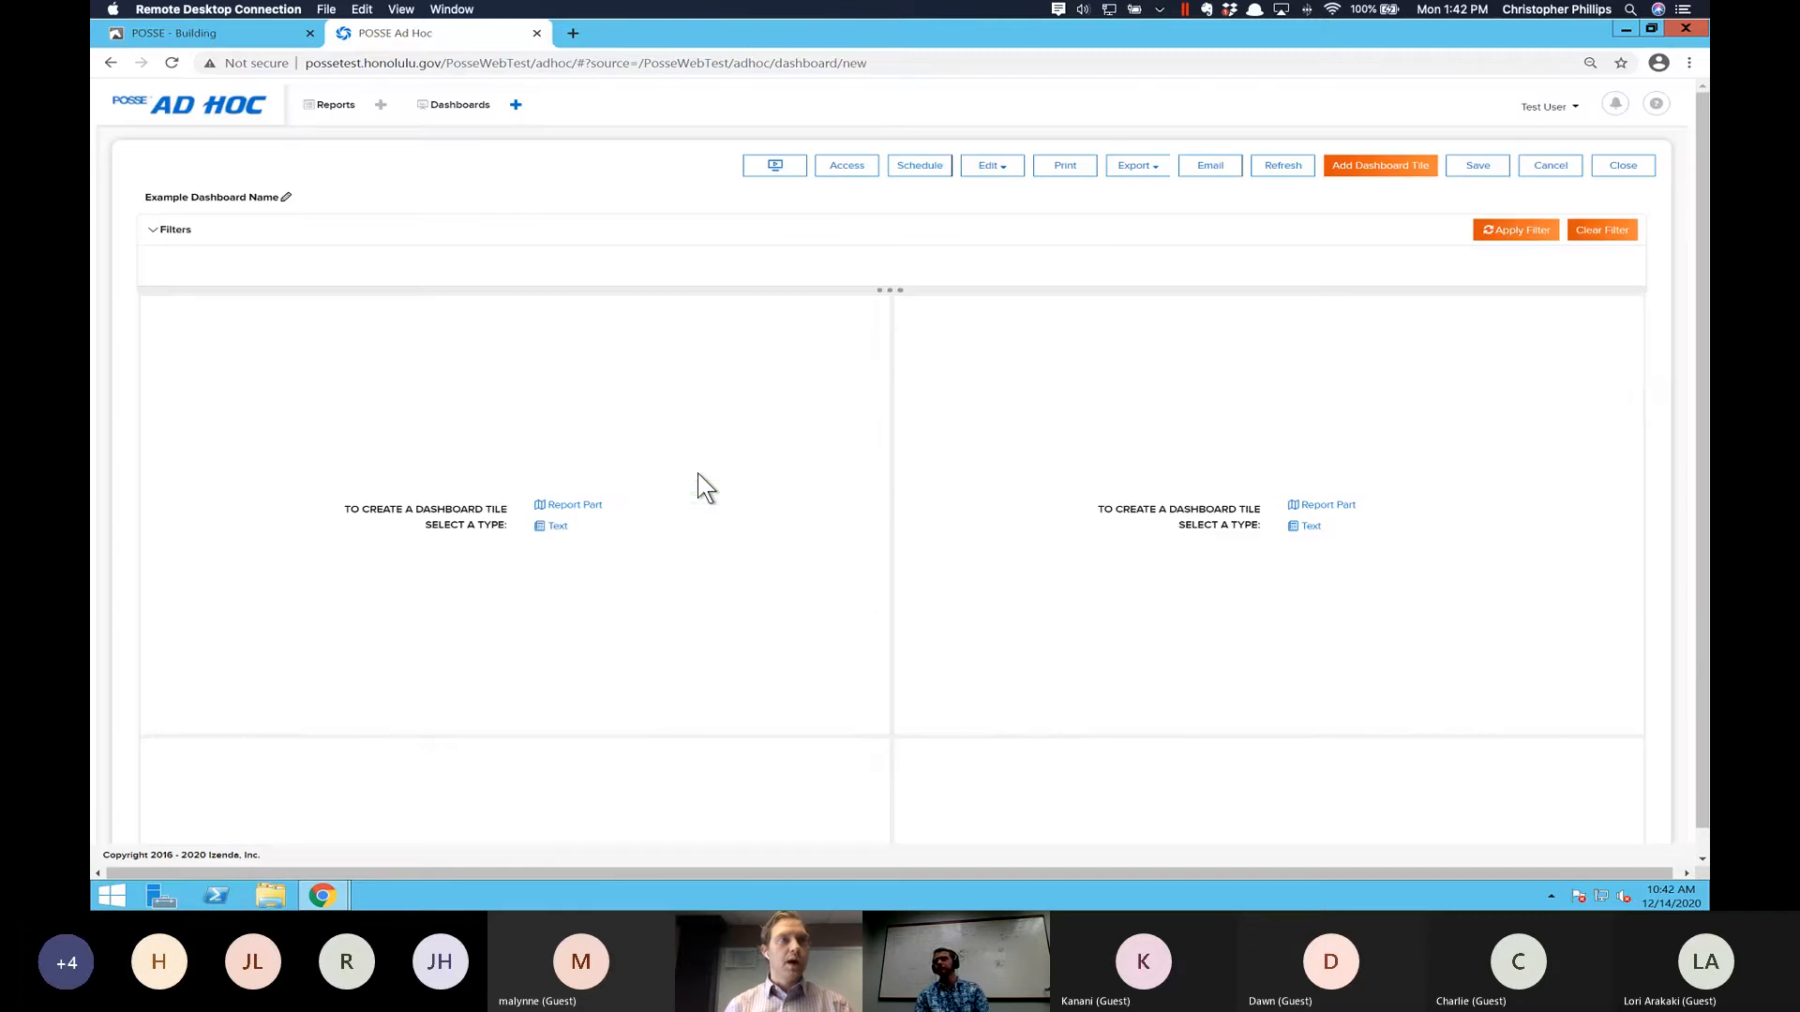
- Start a report part tile in the dashboard's upper-left space and search for reports named "lup"
{"action": "scroll", "coordinate": [1089, 567], "scroll_direction": "down", "scroll_amount": 2}
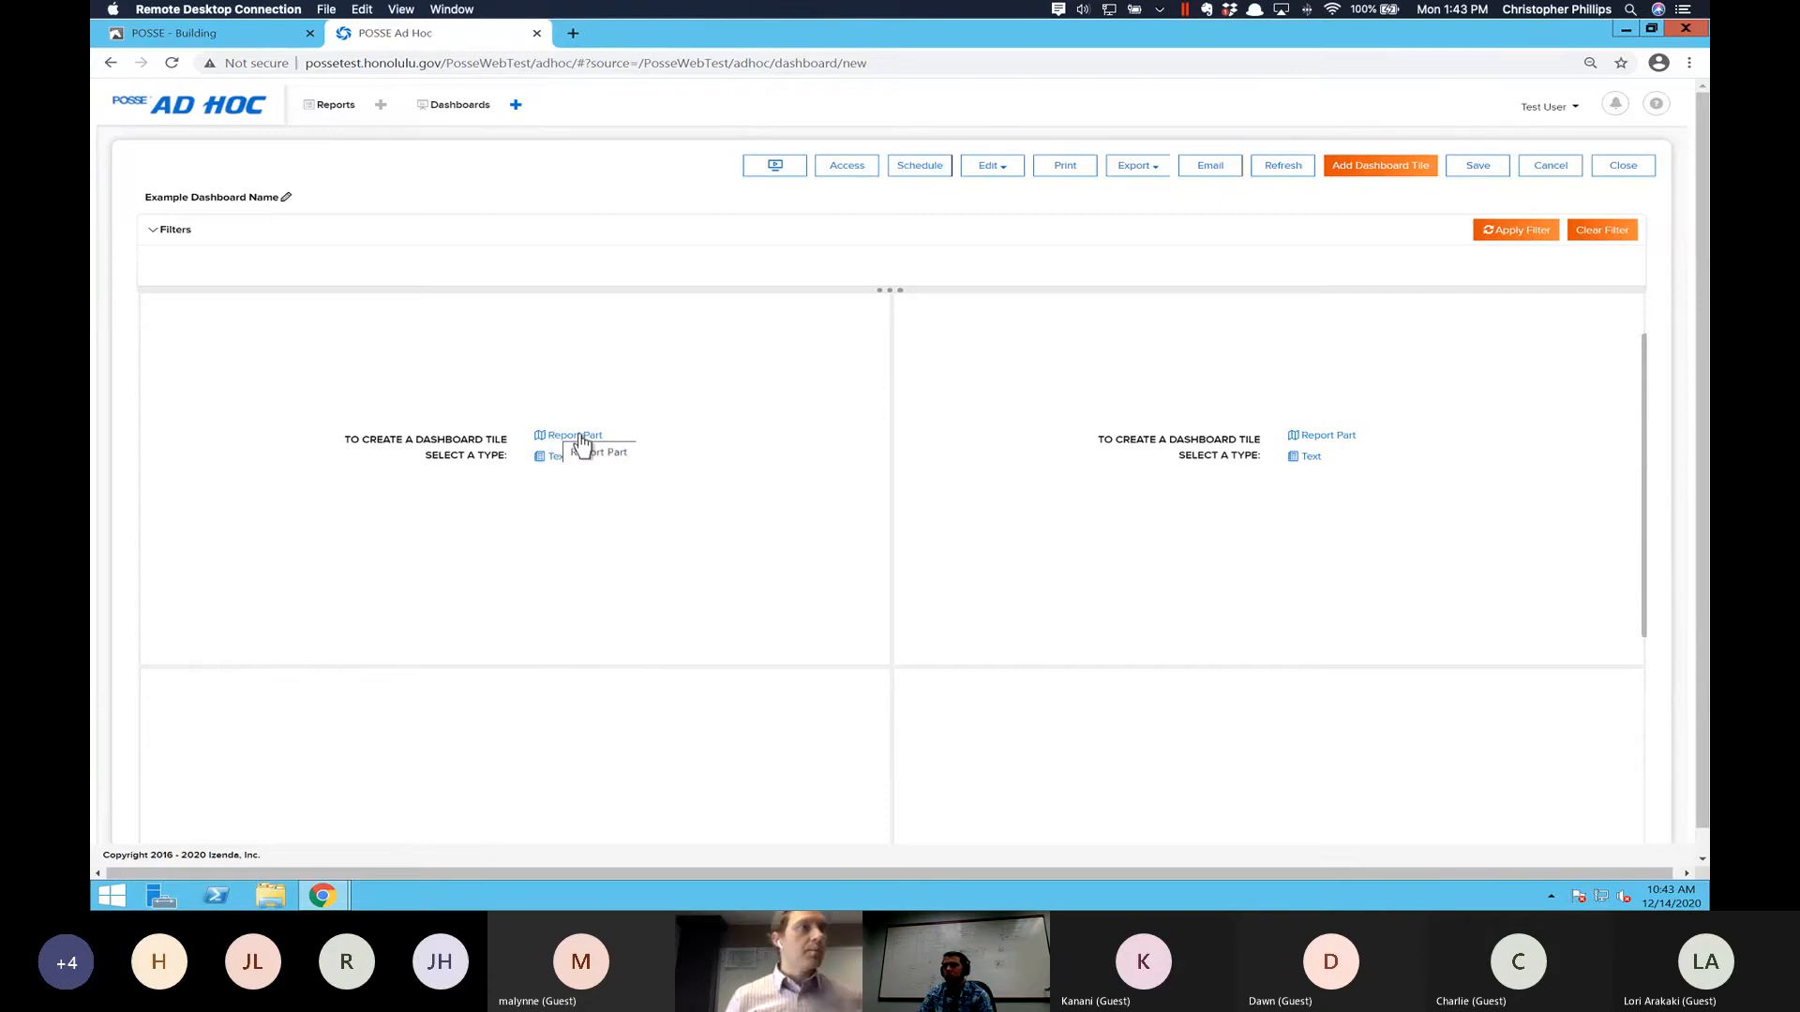
{"action": "left_click", "coordinate": [573, 436]}
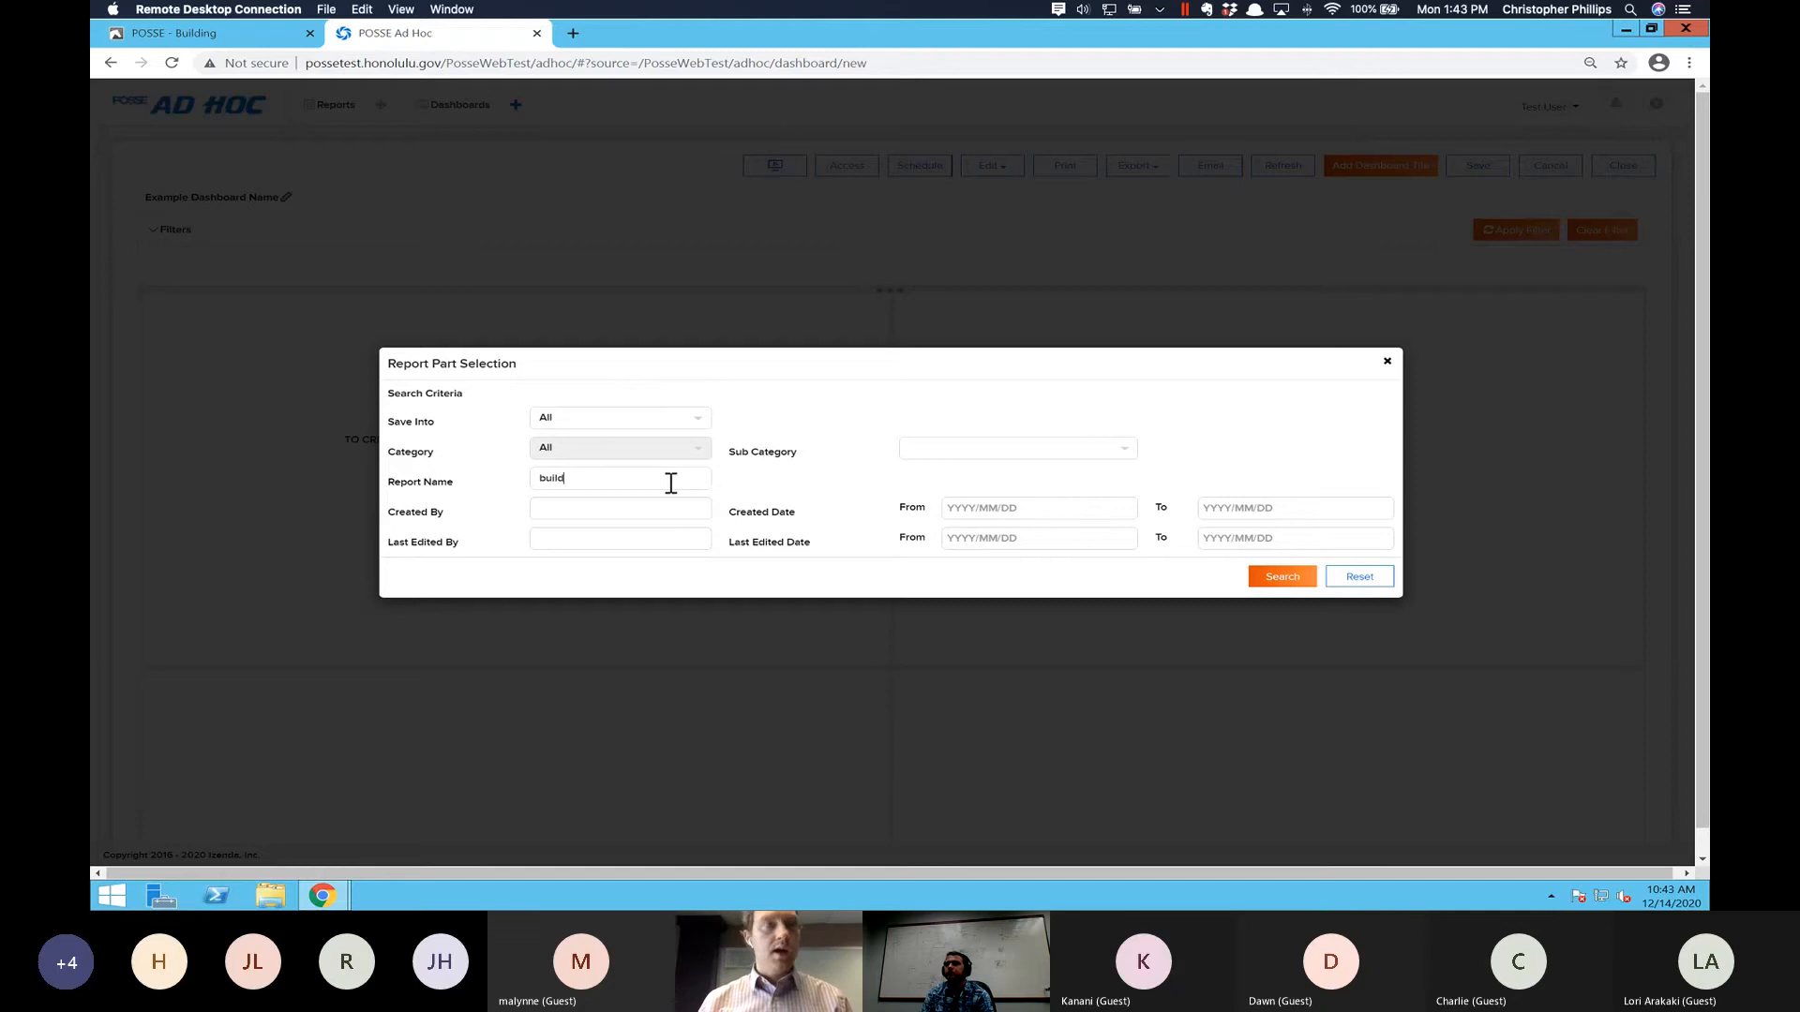
{"action": "type", "text": "permit"}
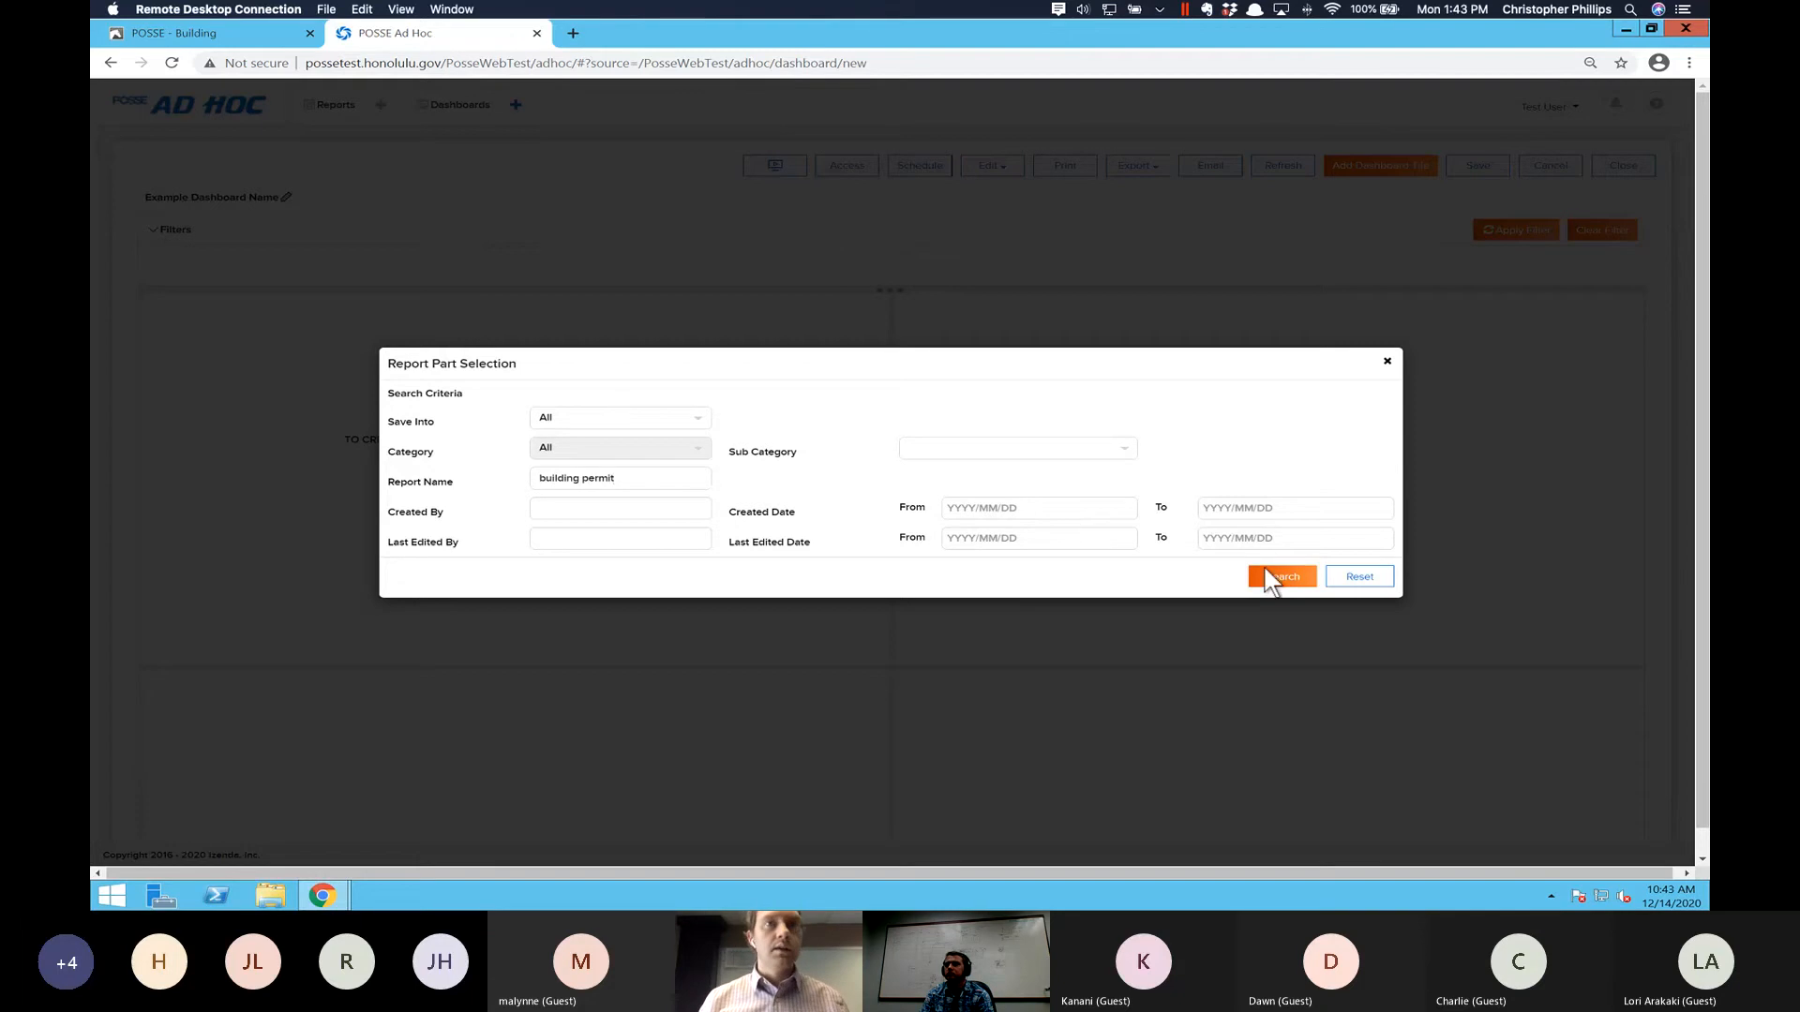
{"action": "triple_click", "coordinate": [680, 476]}
{"action": "key", "text": "BackSpace"}
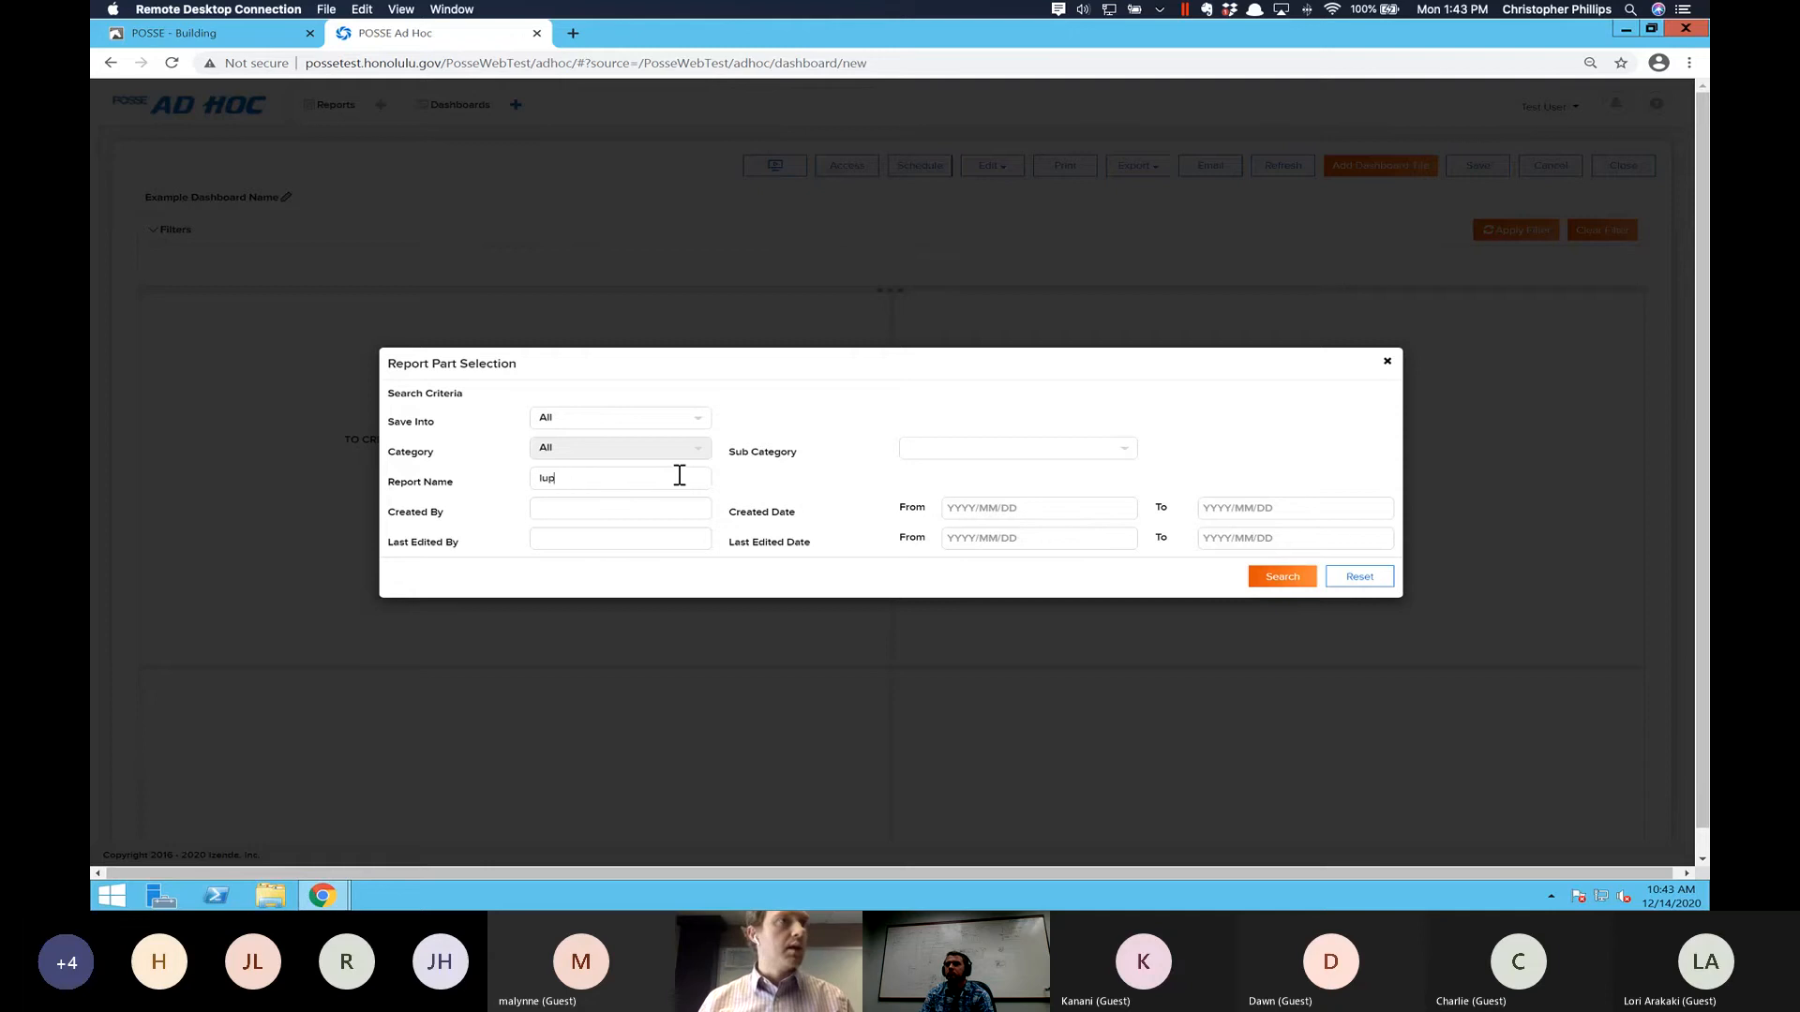
{"action": "key", "text": "Return"}
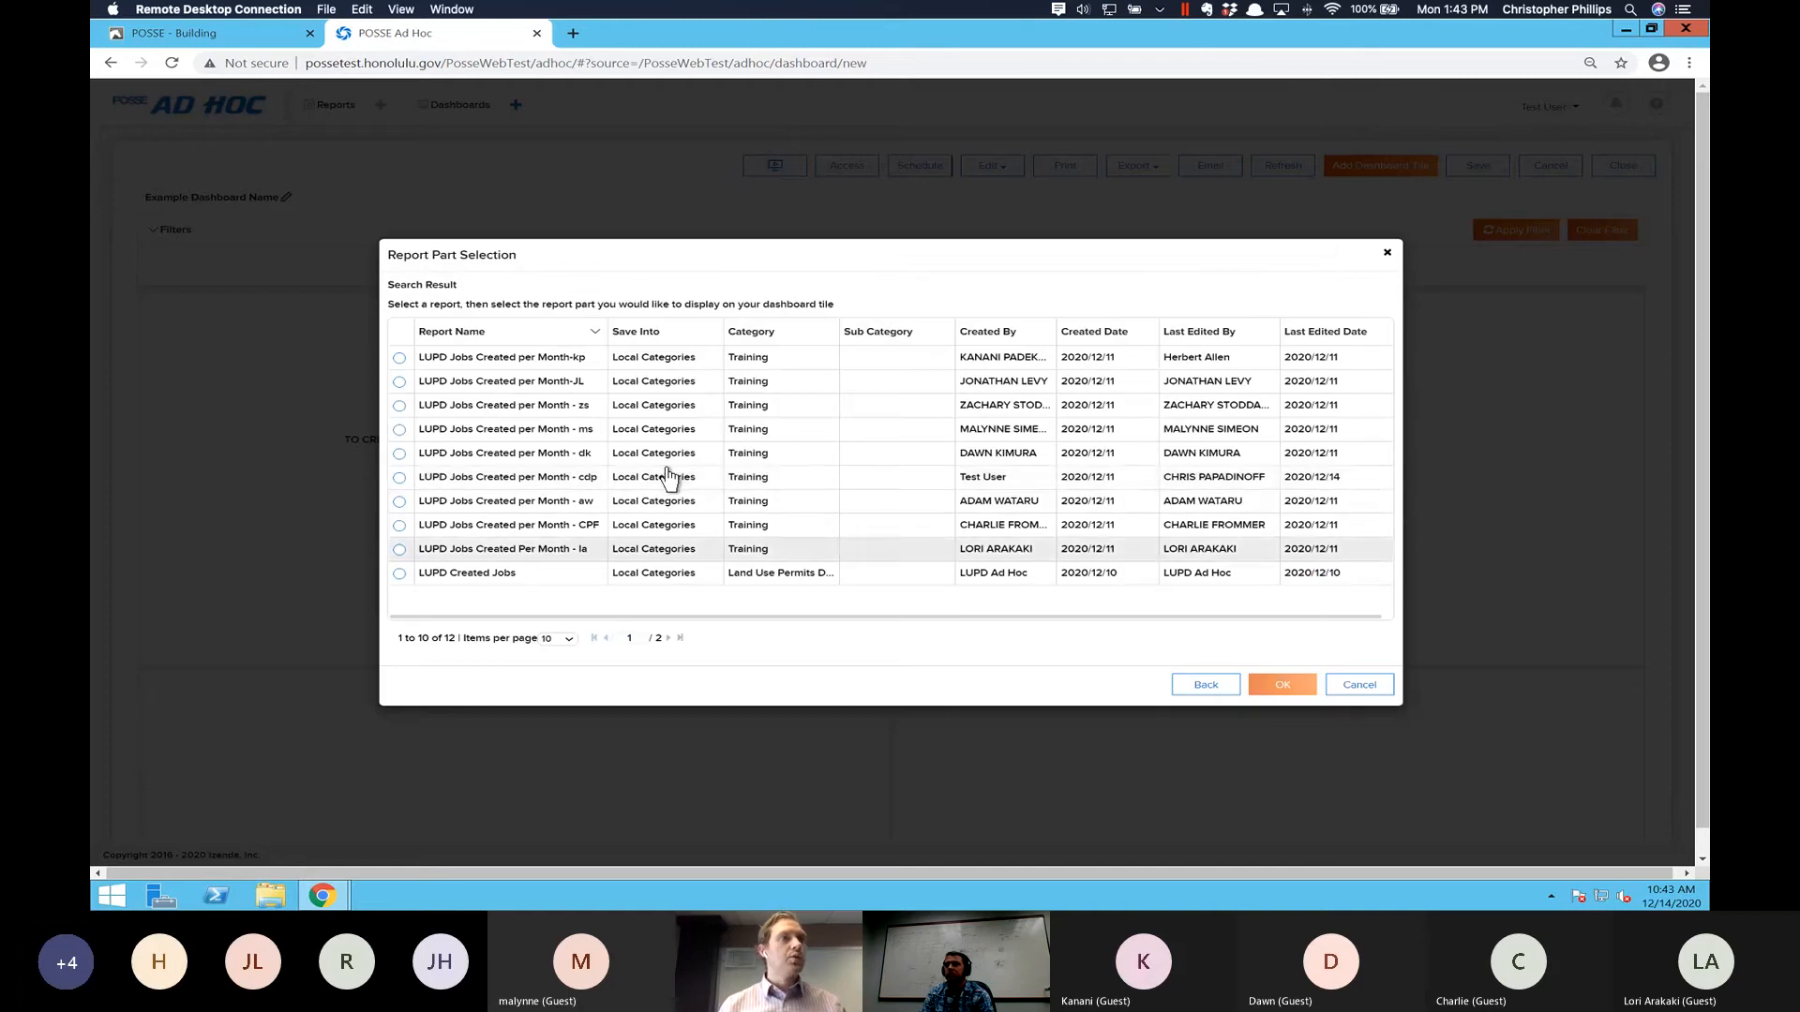
- Place the Chart part of the report "LUPD Jobs Created per Month - cdp" in the dashboard tile
{"action": "left_click", "coordinate": [399, 478]}
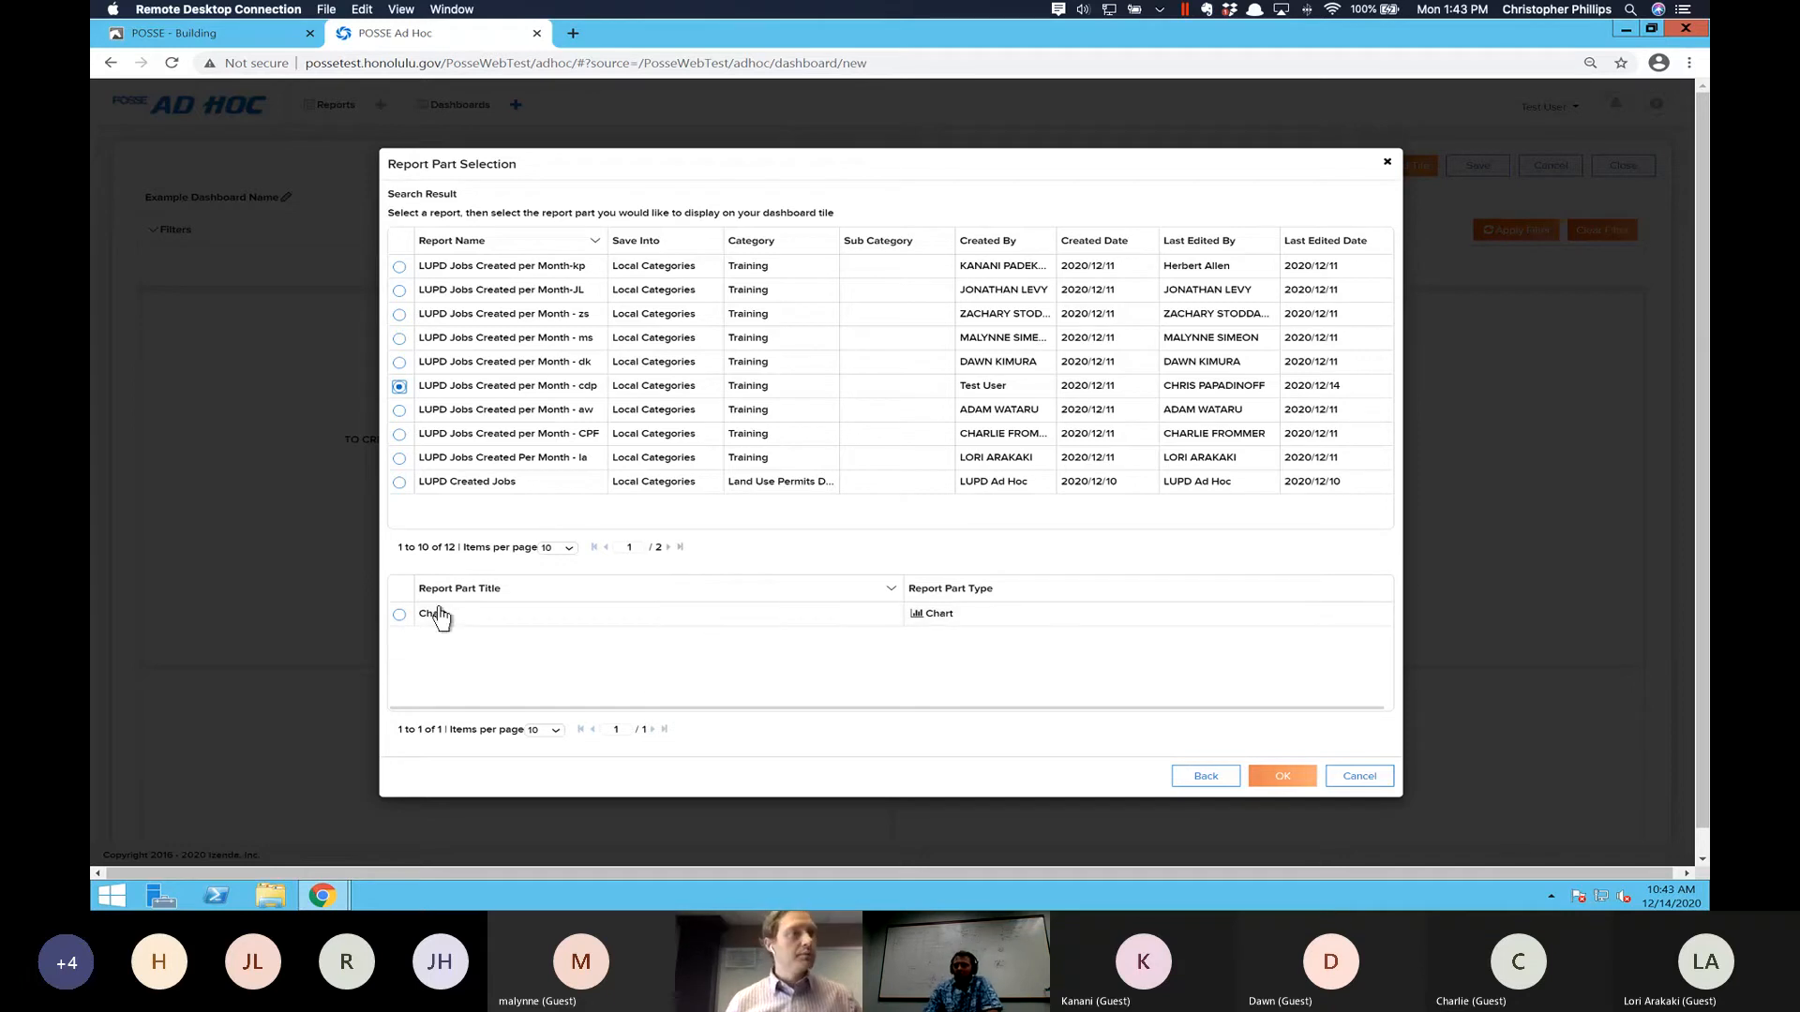
{"action": "left_click", "coordinate": [400, 615]}
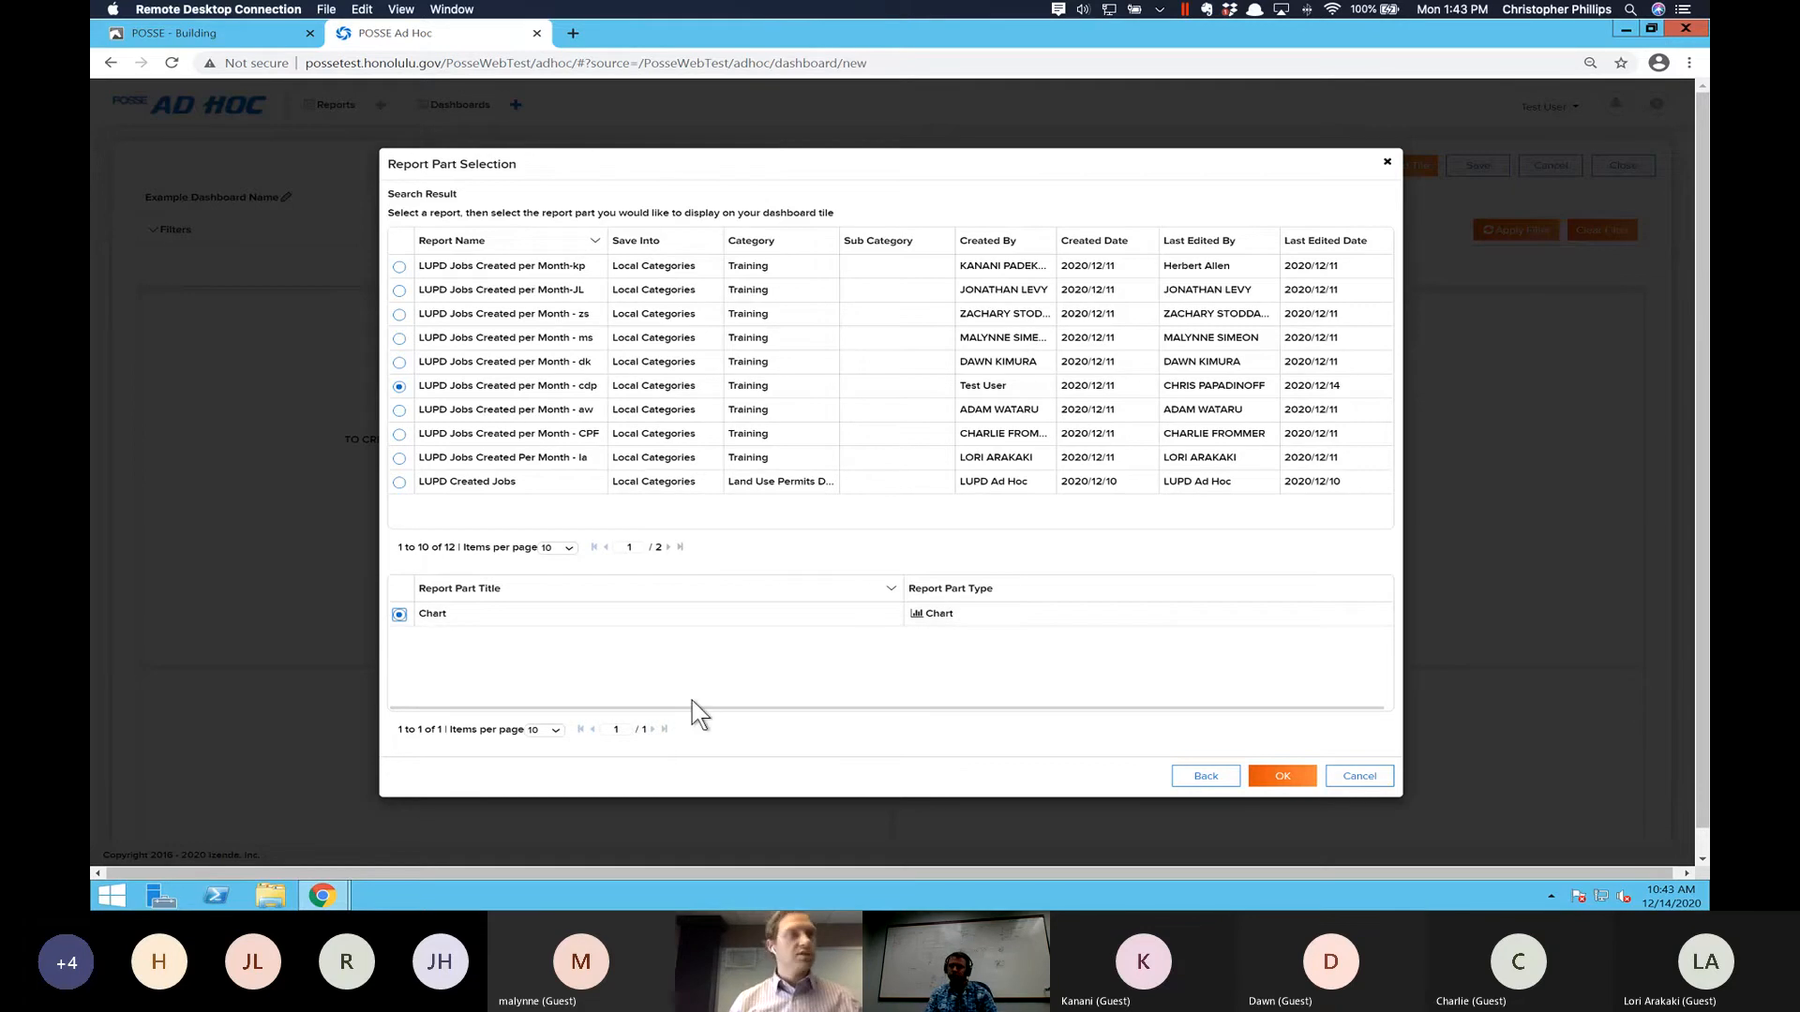
{"action": "left_click", "coordinate": [1282, 776]}
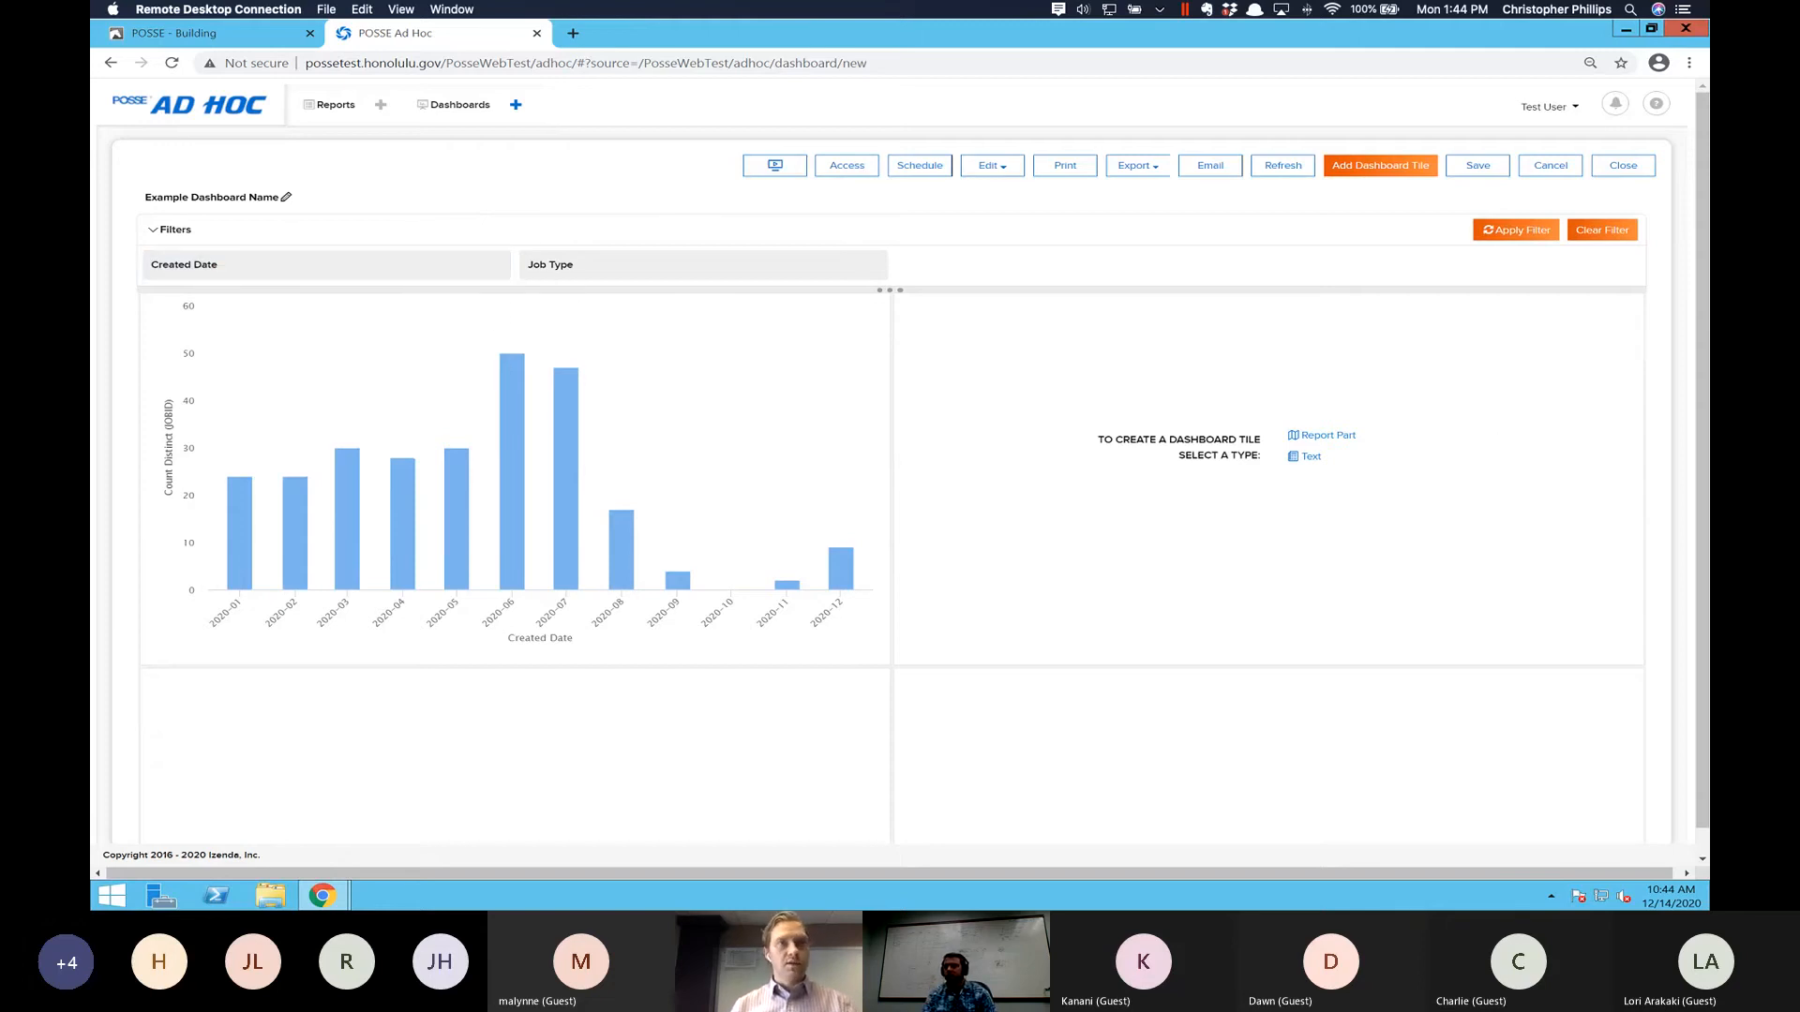
- Create a text tile in the dashboard's upper-right space with body text starting "LUPD Jobs Overview", followed by random filler characters
{"action": "left_click", "coordinate": [1308, 458]}
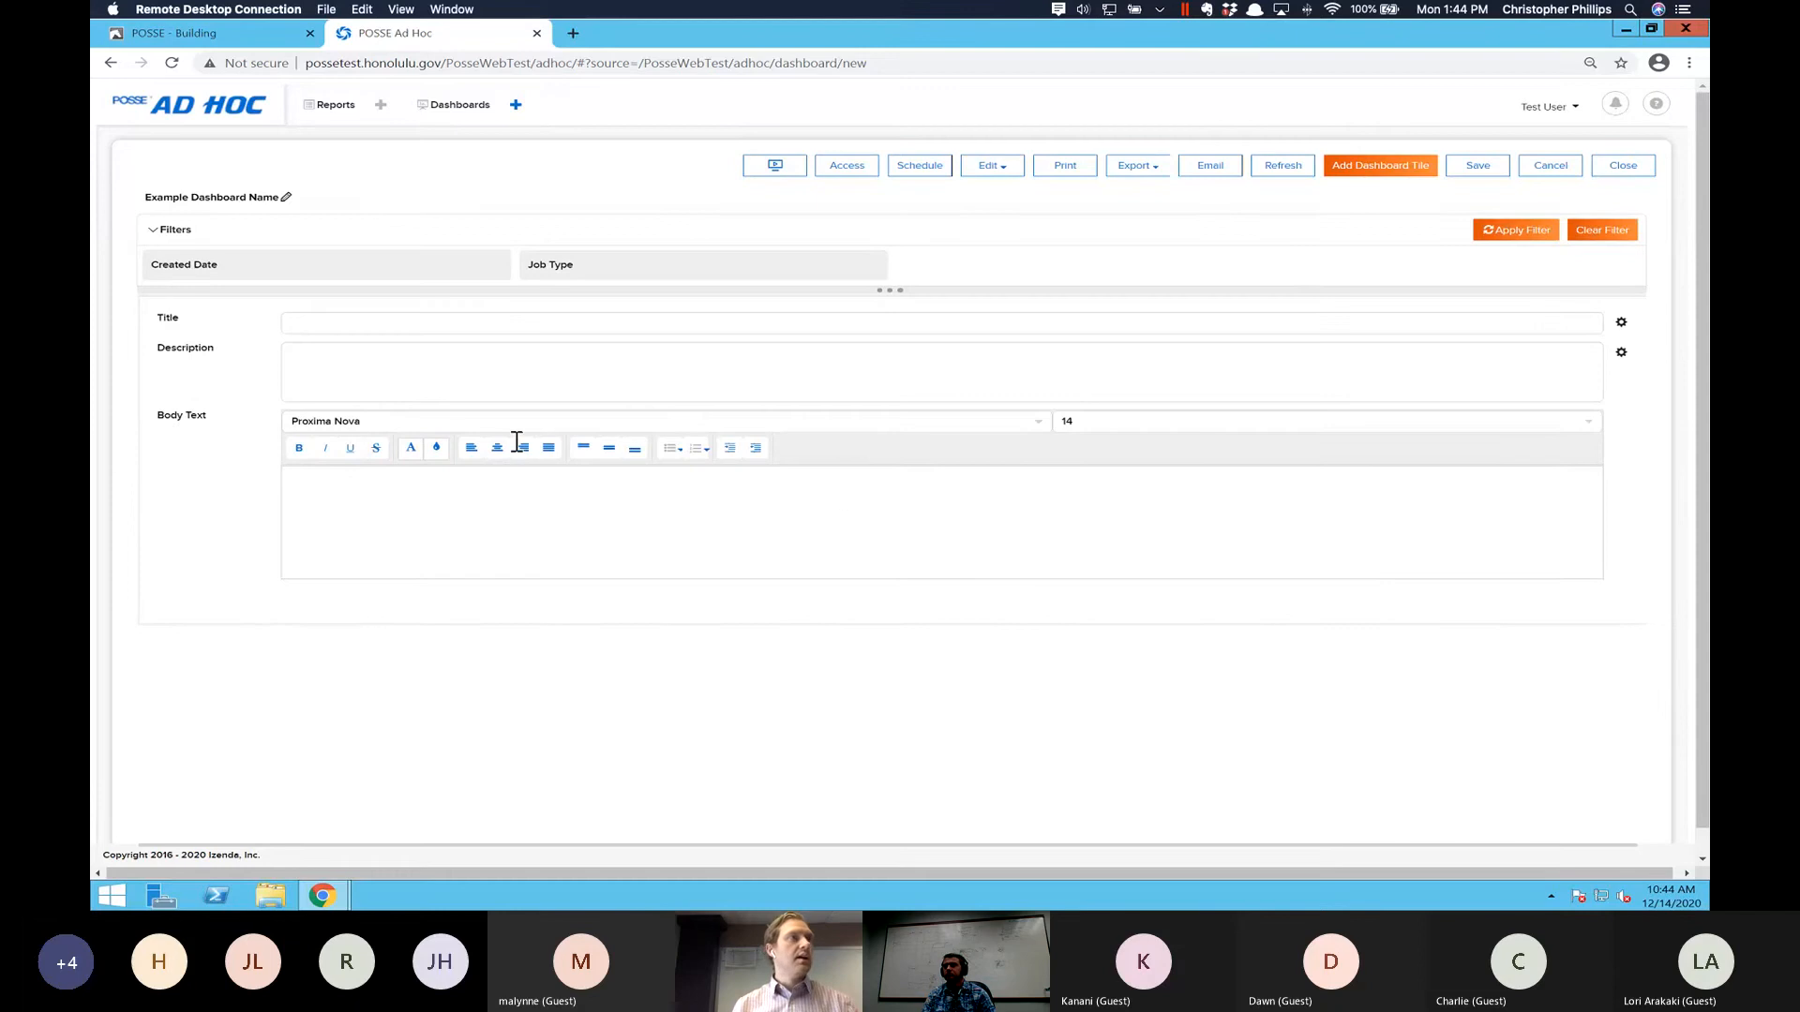
{"action": "left_click", "coordinate": [428, 355]}
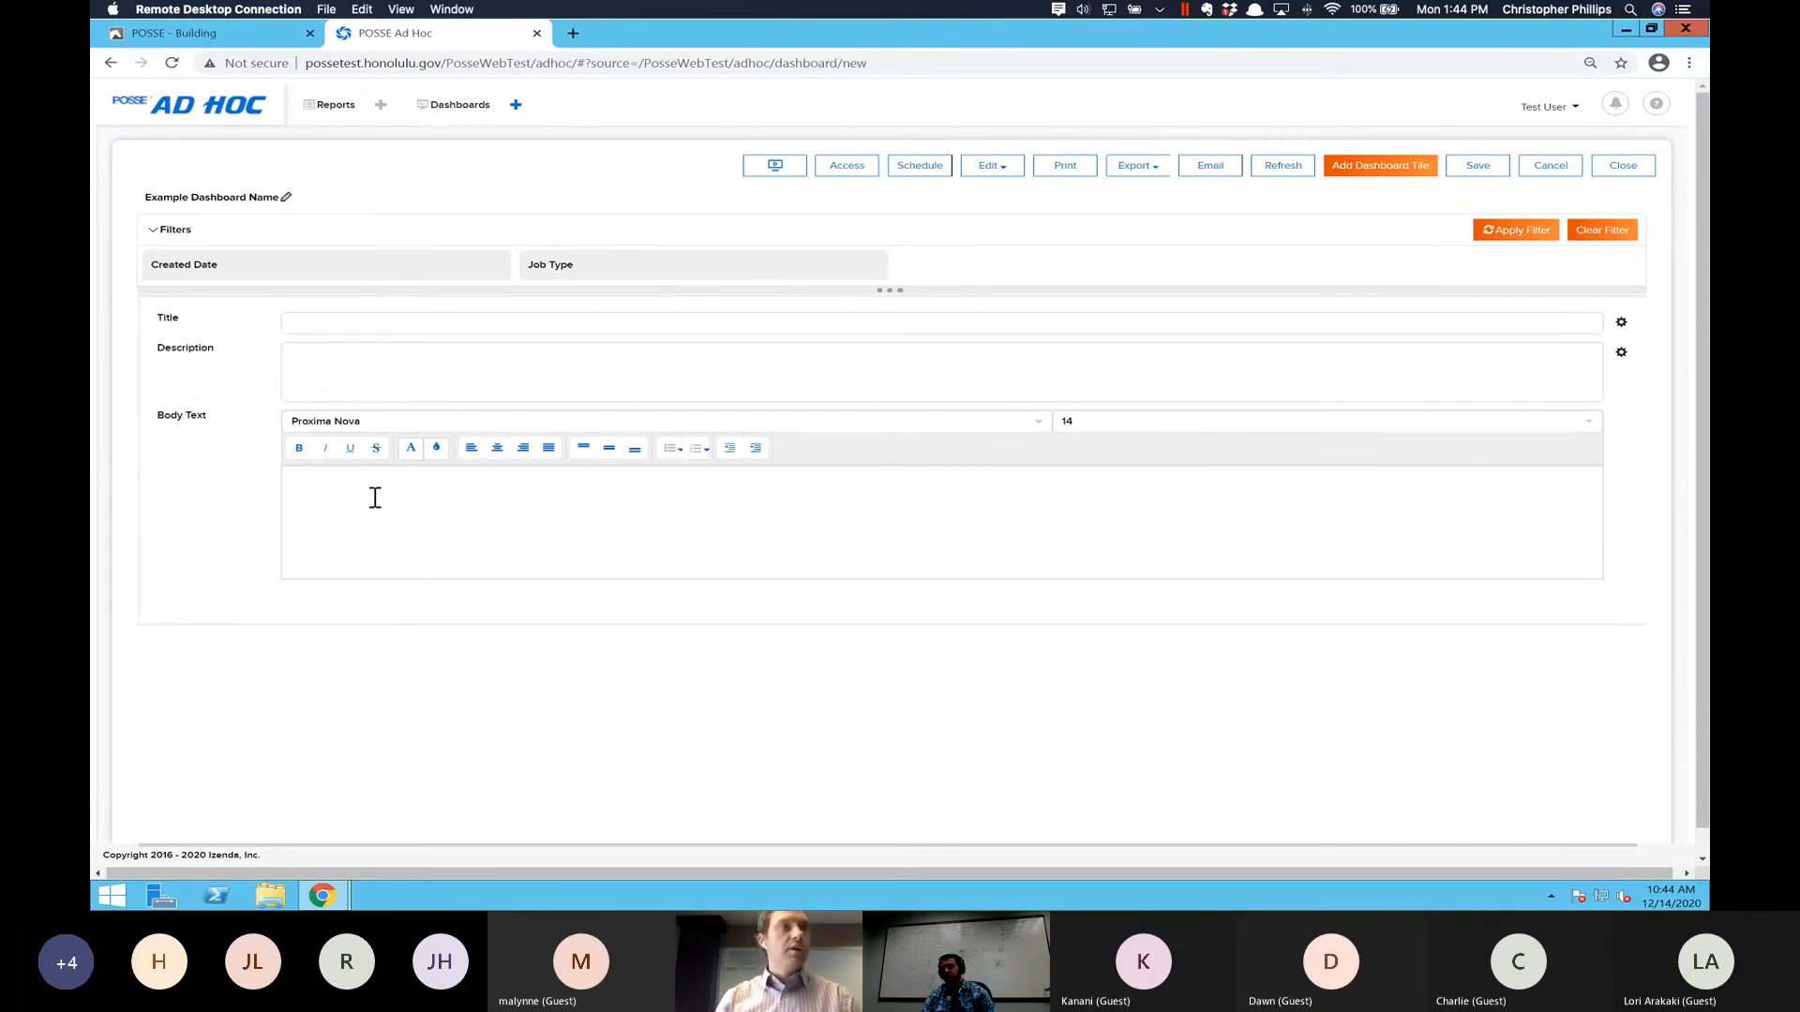
{"action": "left_click", "coordinate": [375, 498]}
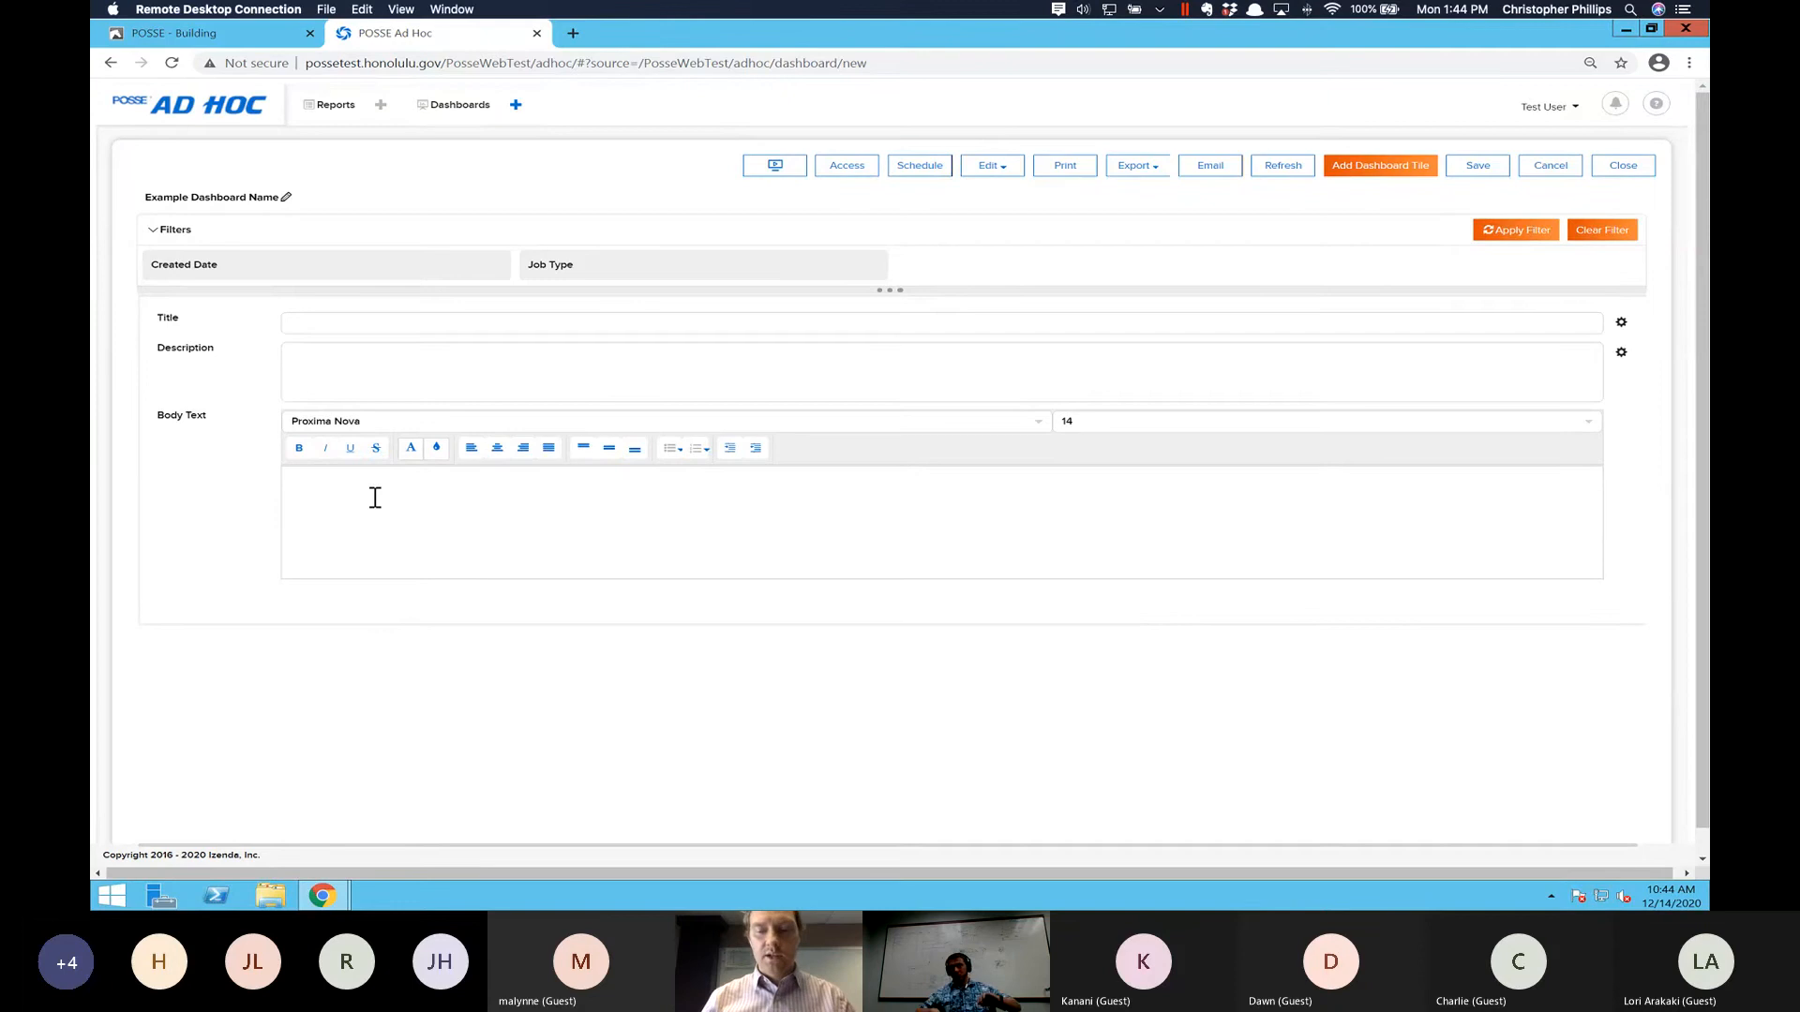
{"action": "type", "text": "LUPD "}
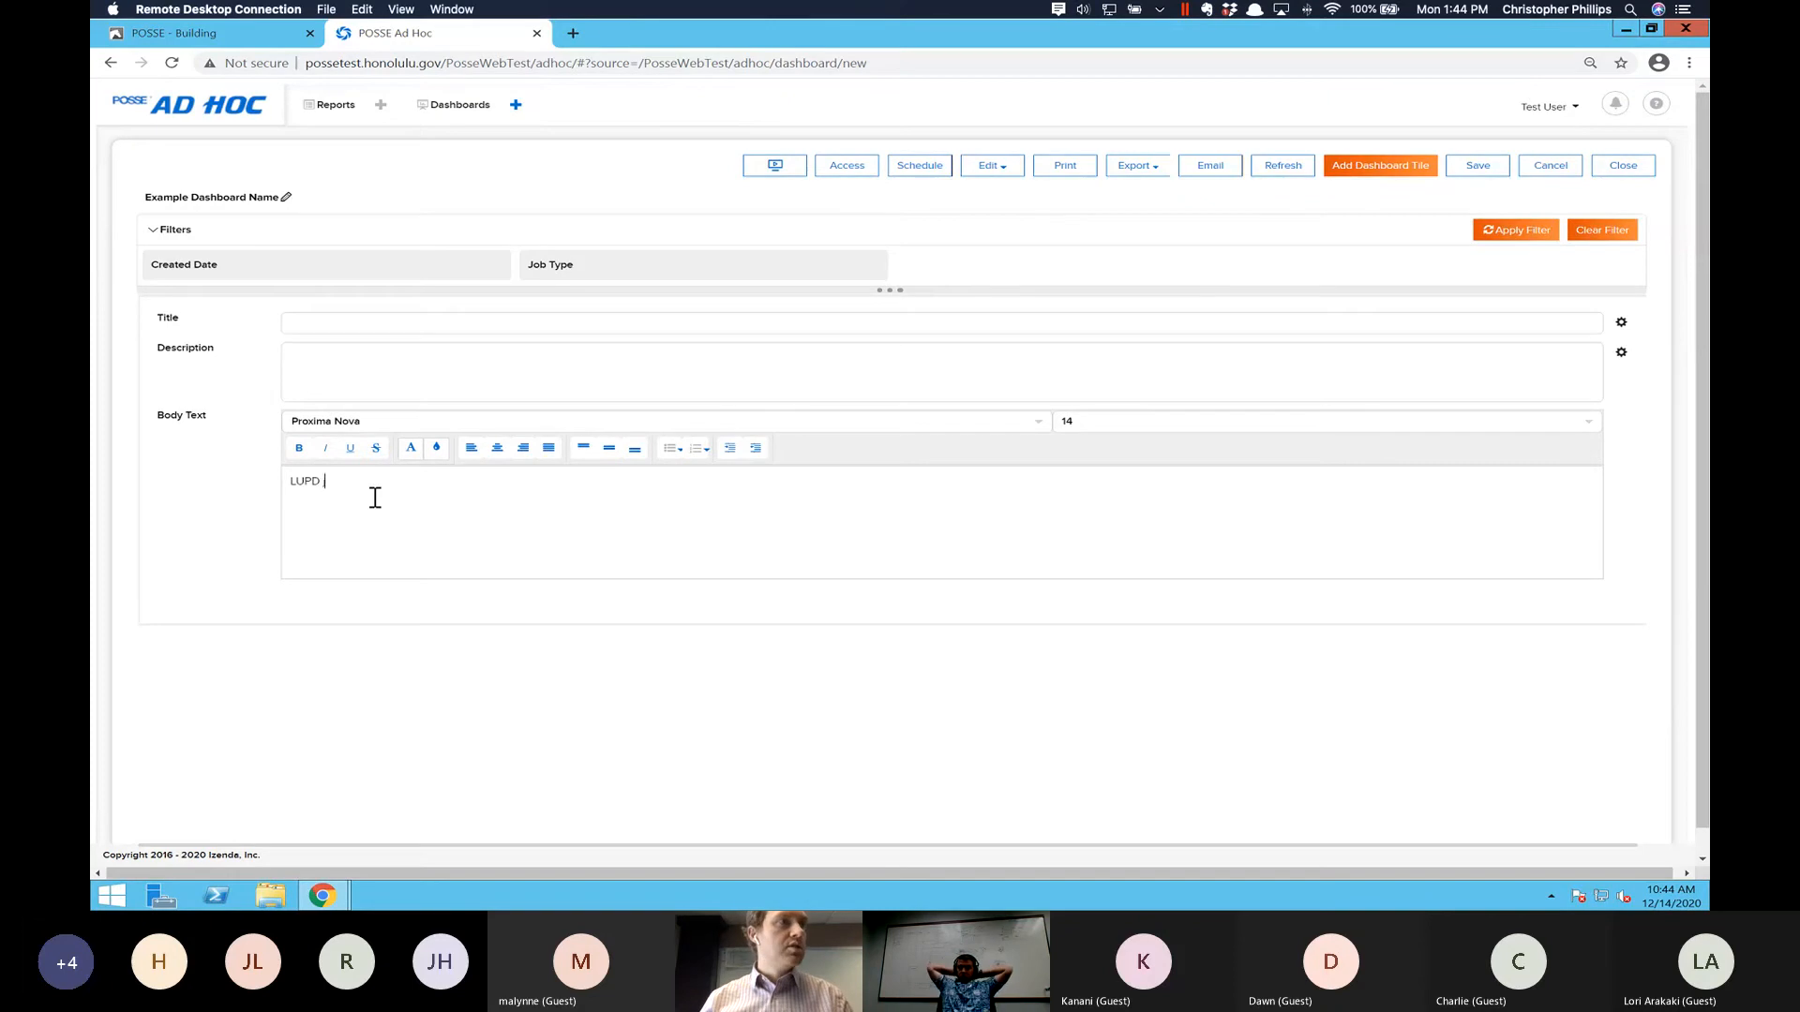
{"action": "type", "text": "Jobs"}
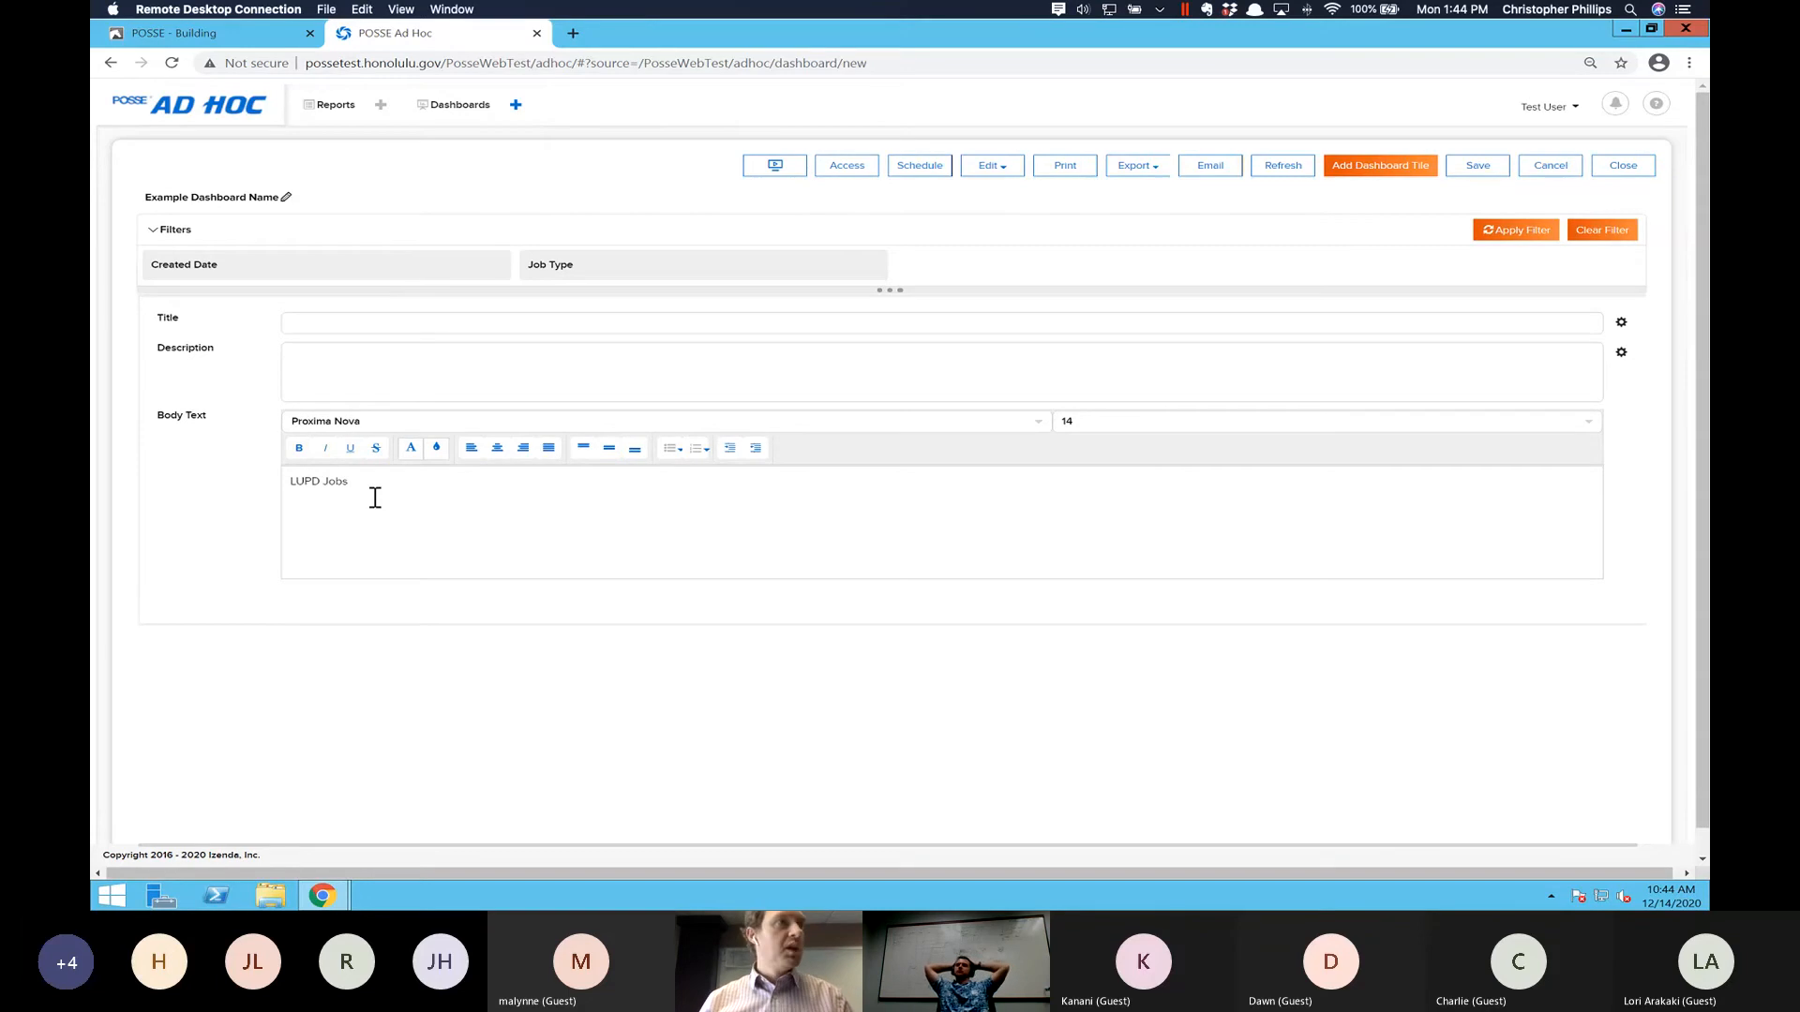
{"action": "type", "text": "Overview"}
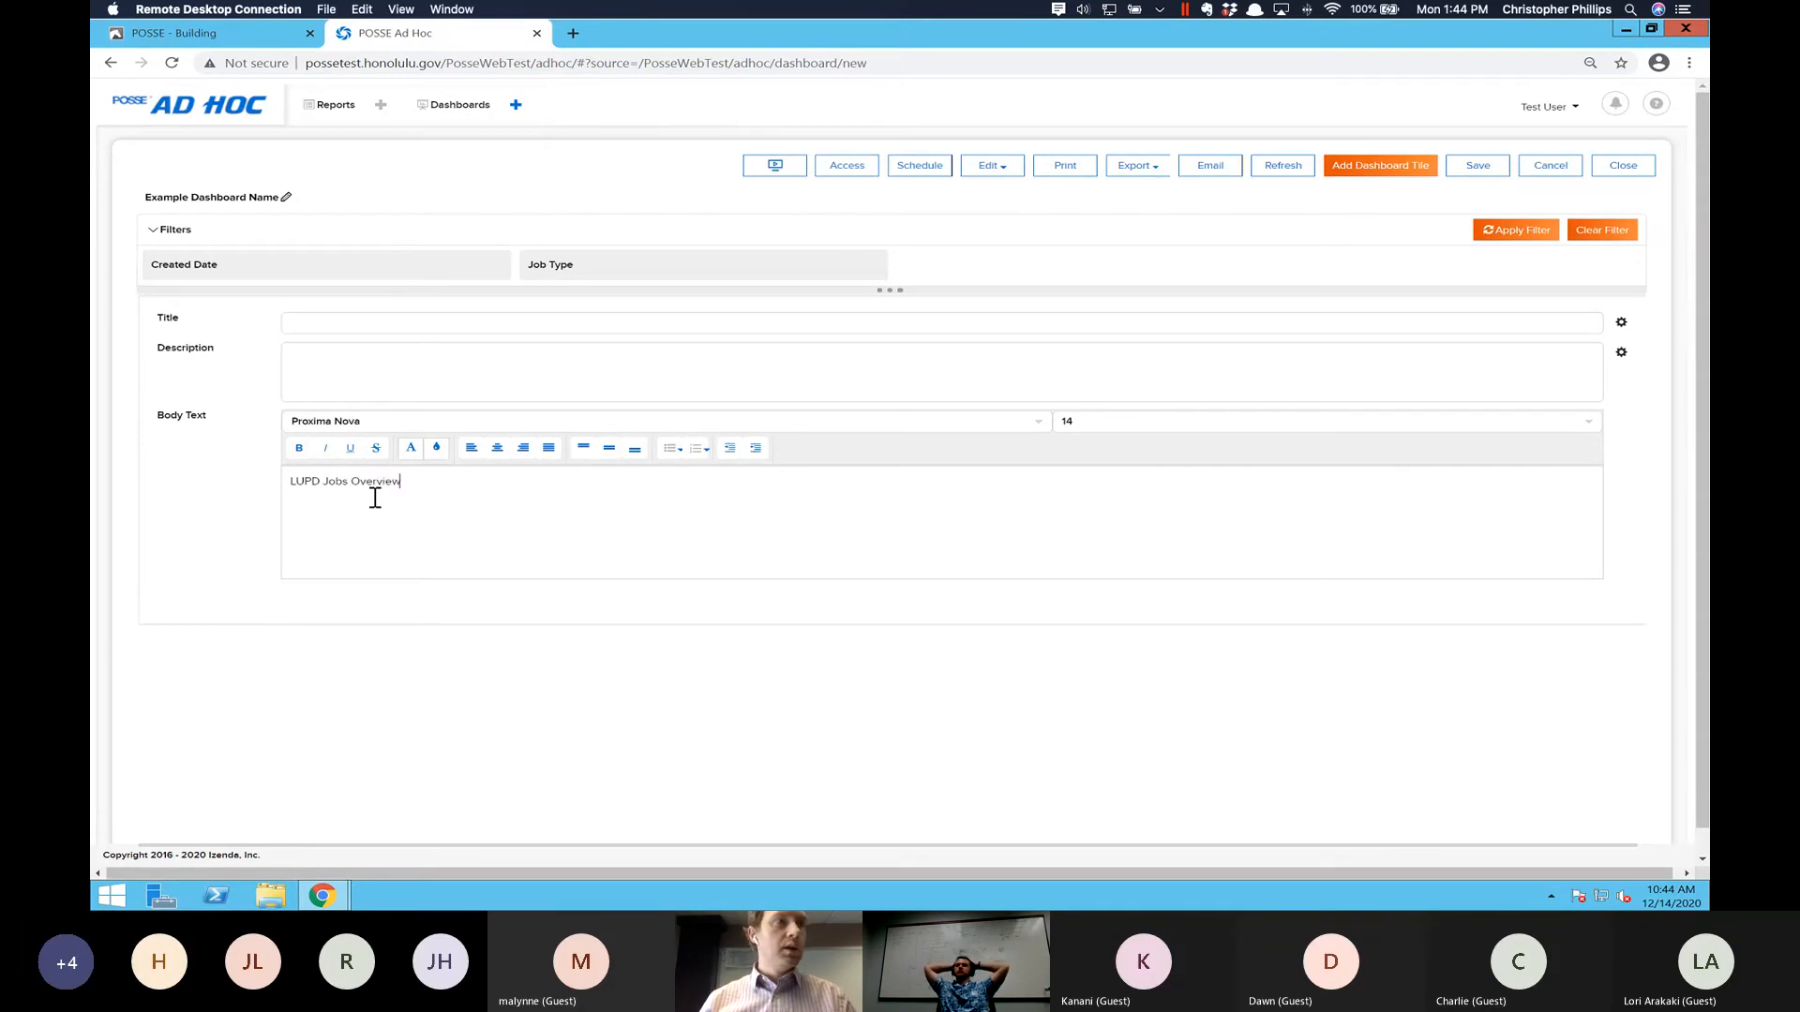
{"action": "type", "text": "laj lasjf ;ajsfjl;sa jf;klaj slkfklsaj lkjdflkjakl sd;f ajs lkj ;kl"}
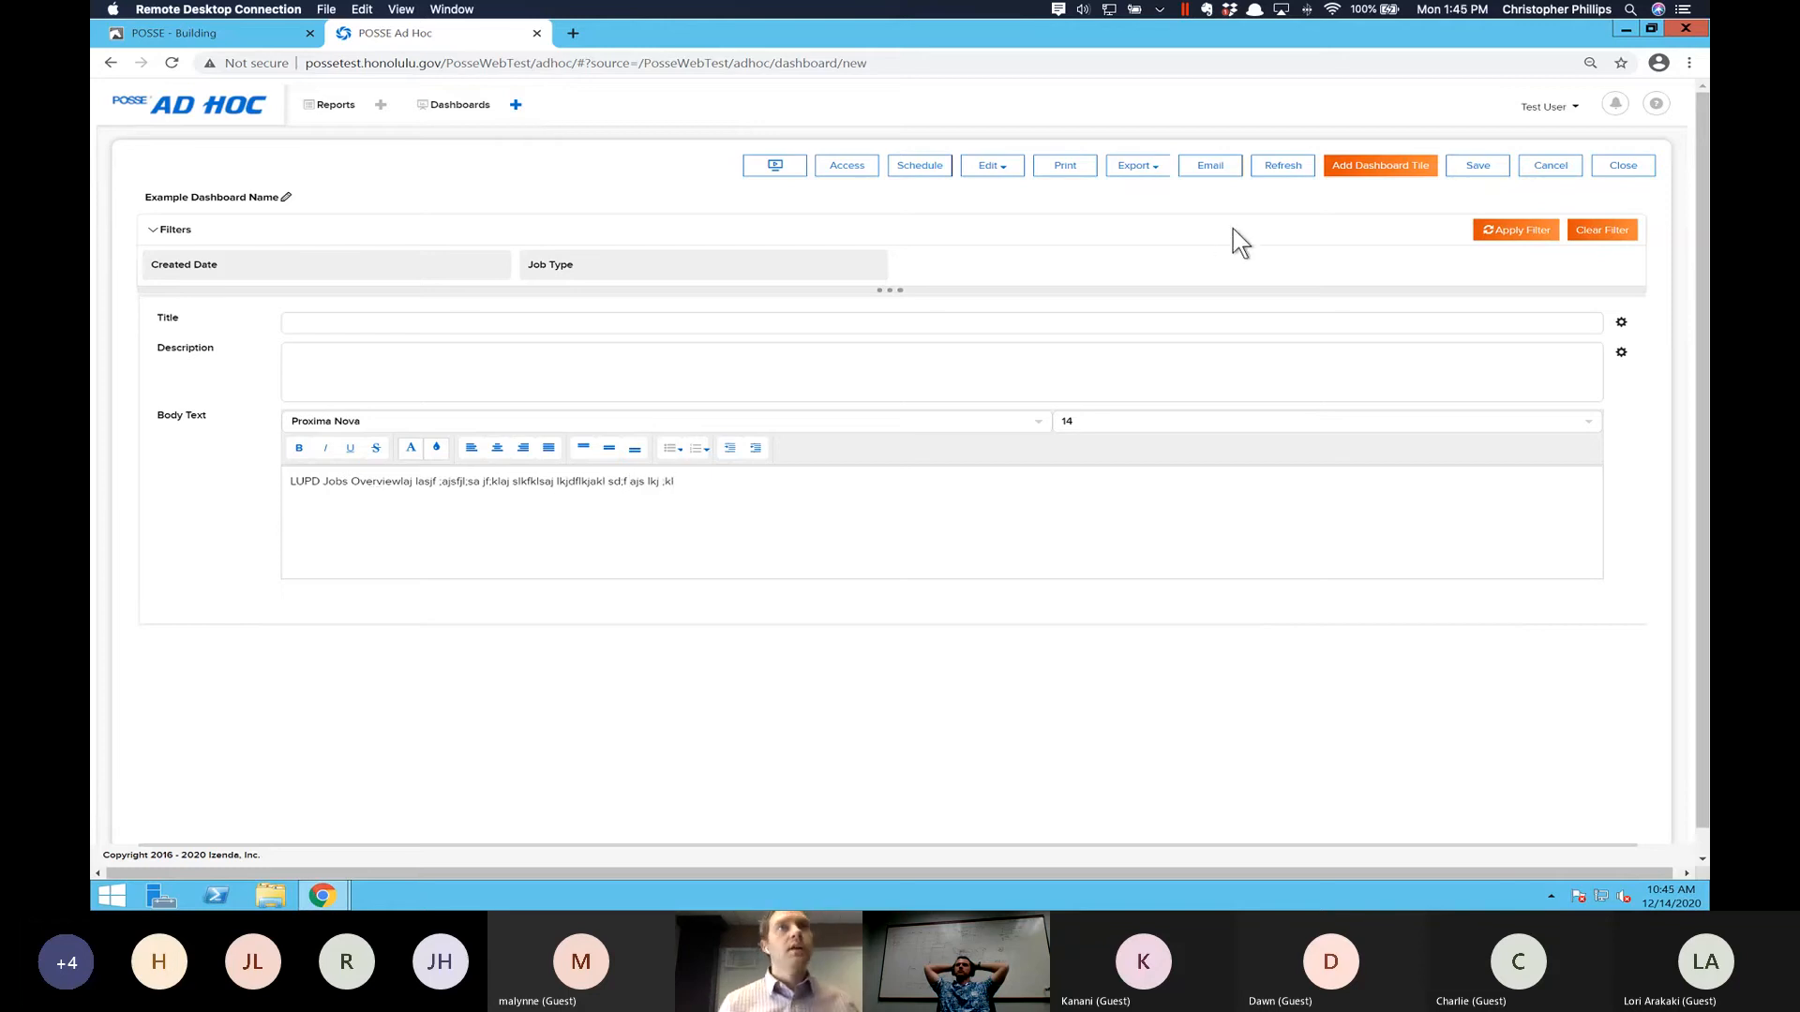
- Start saving the dashboard and name it "Dashboard 1 - cdp"
{"action": "left_click", "coordinate": [1473, 169]}
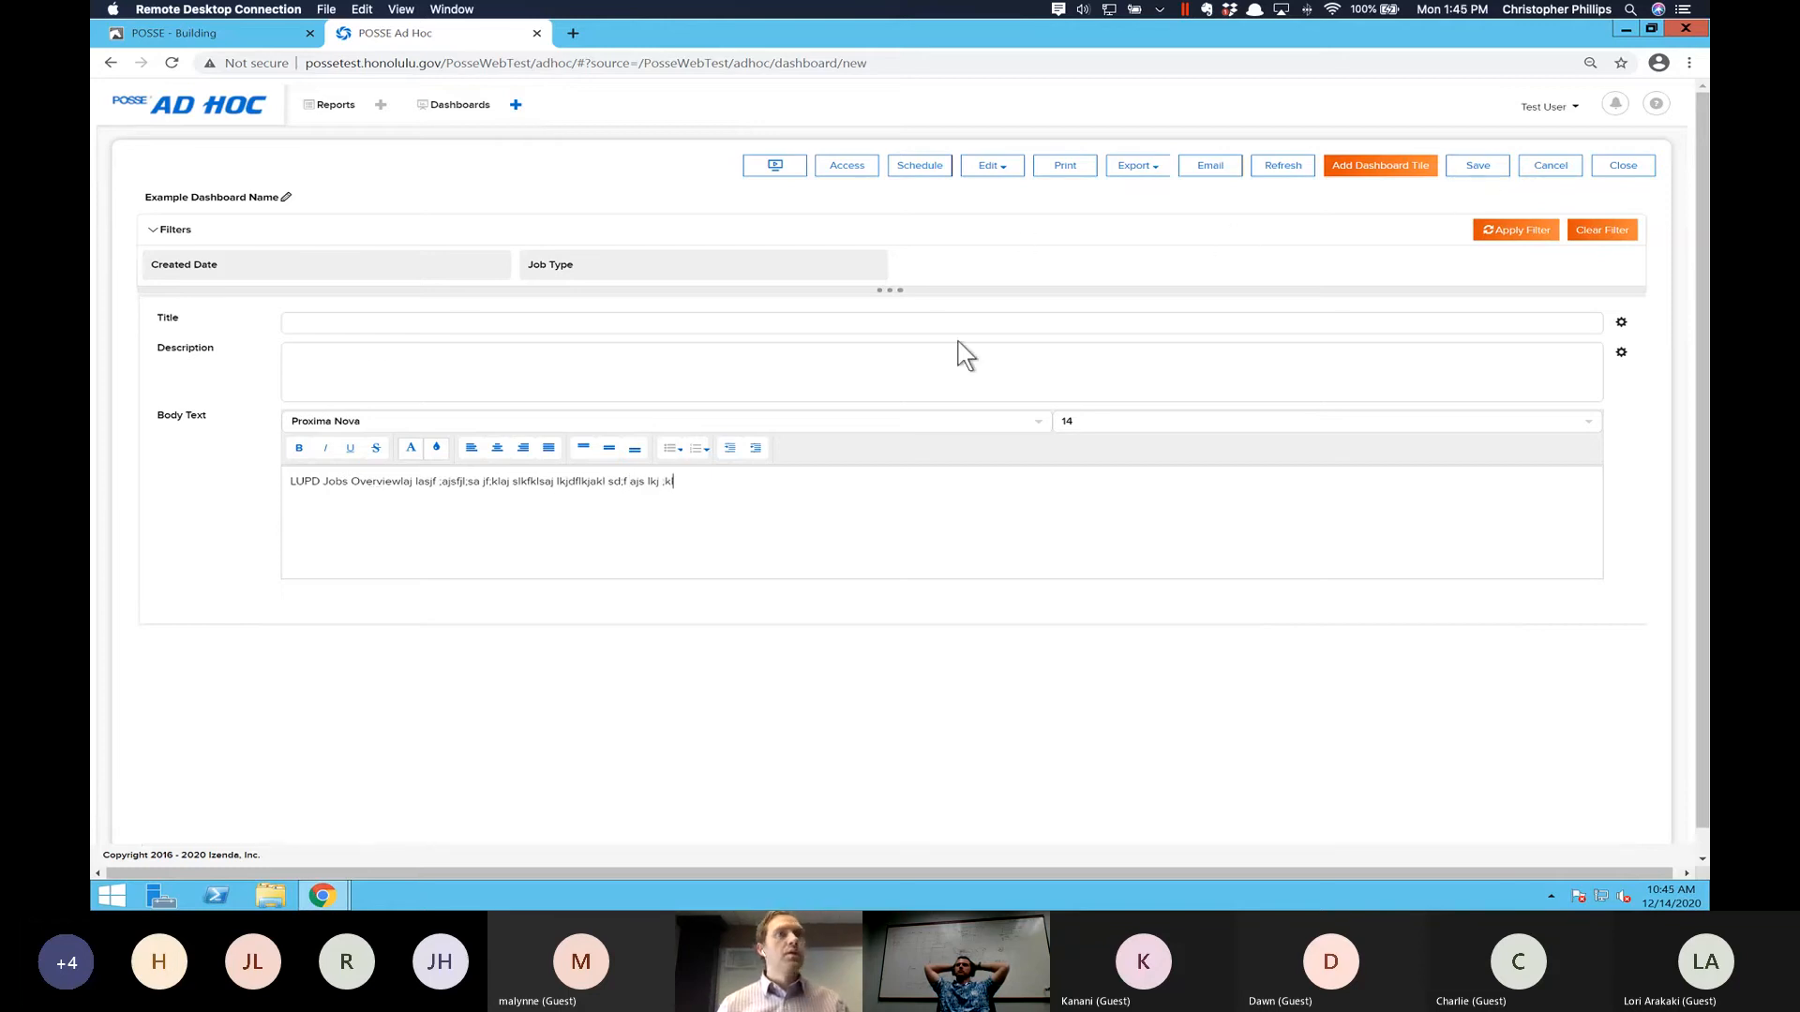
{"action": "left_click", "coordinate": [1462, 169]}
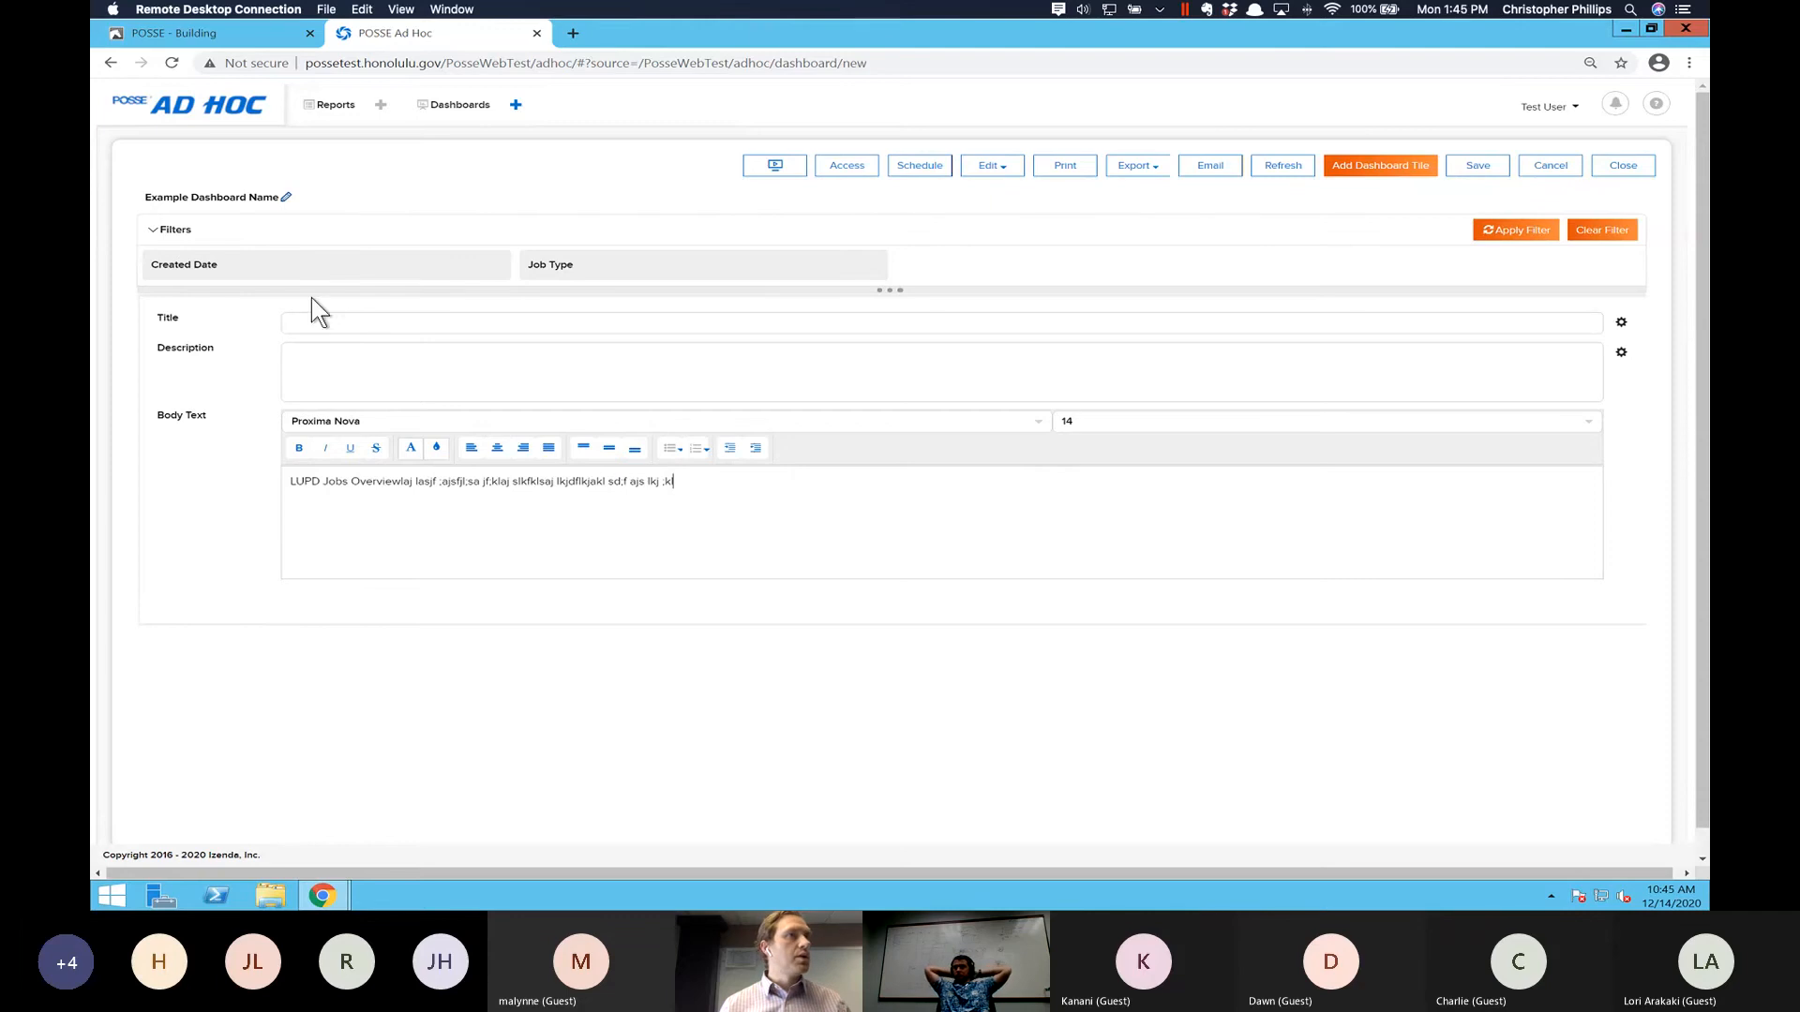
{"action": "scroll", "coordinate": [498, 529], "scroll_direction": "down", "scroll_amount": 1}
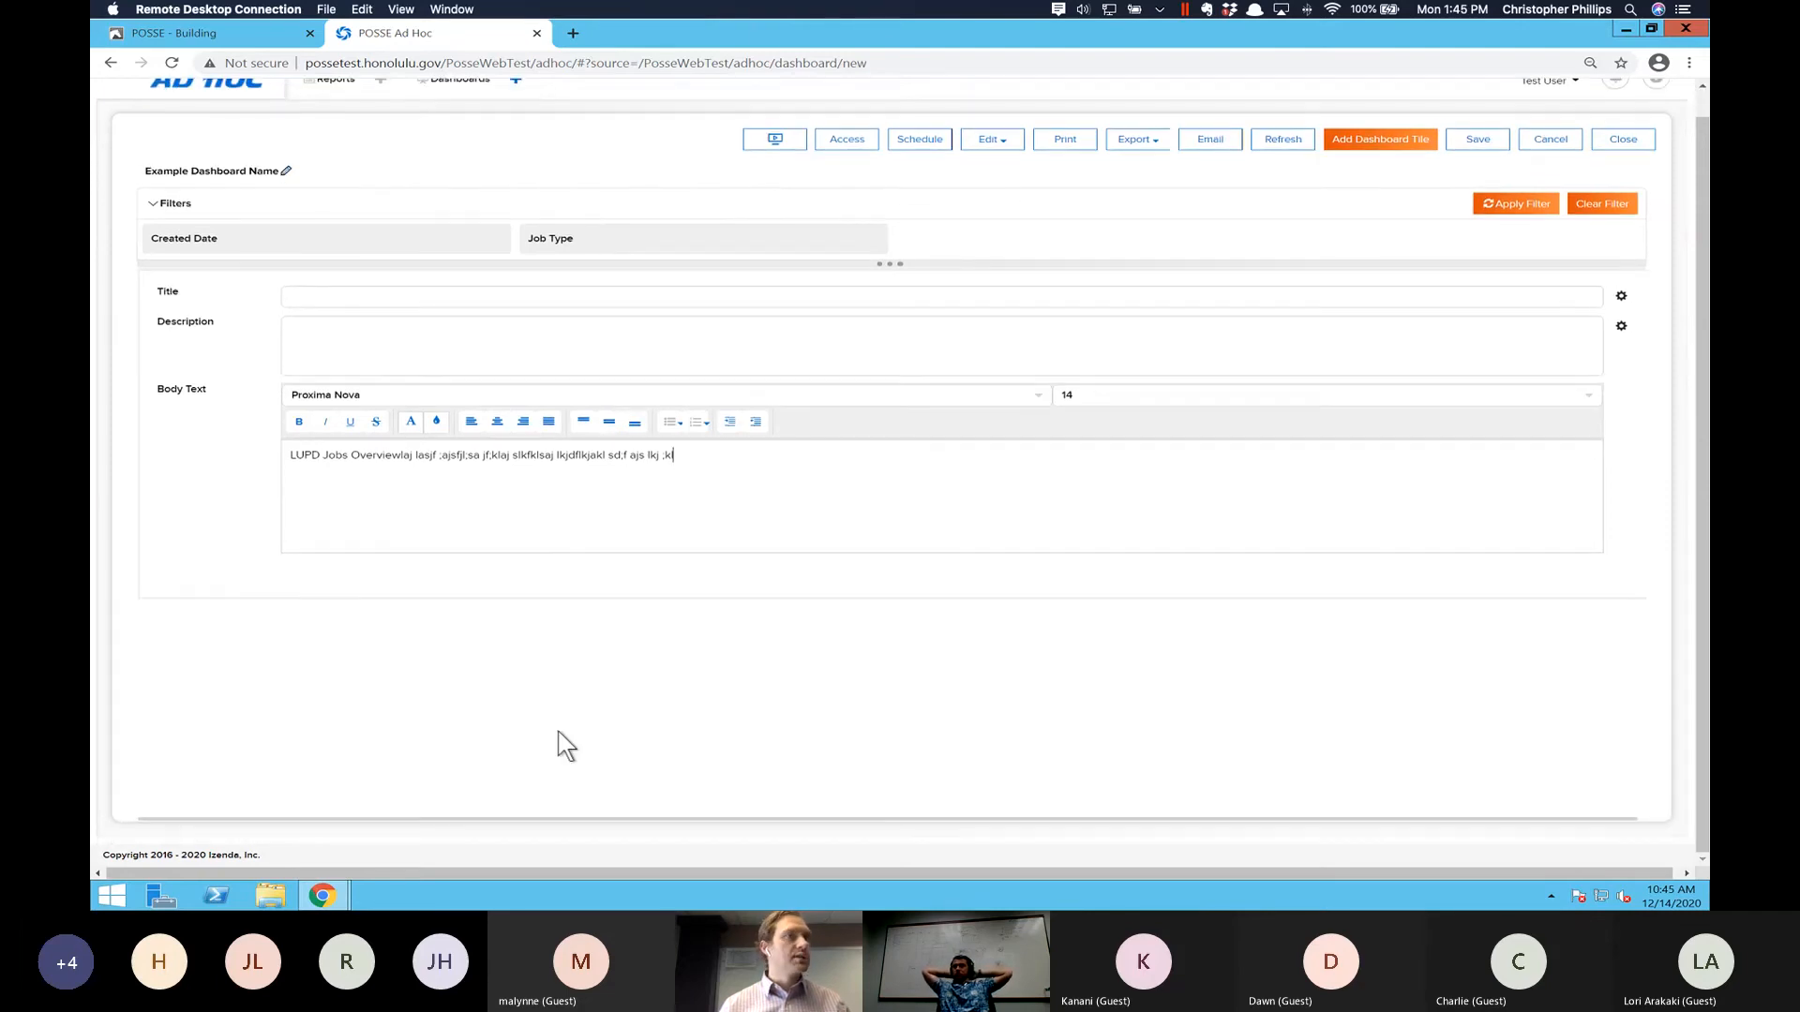
{"action": "scroll", "coordinate": [581, 722], "scroll_direction": "up", "scroll_amount": 1}
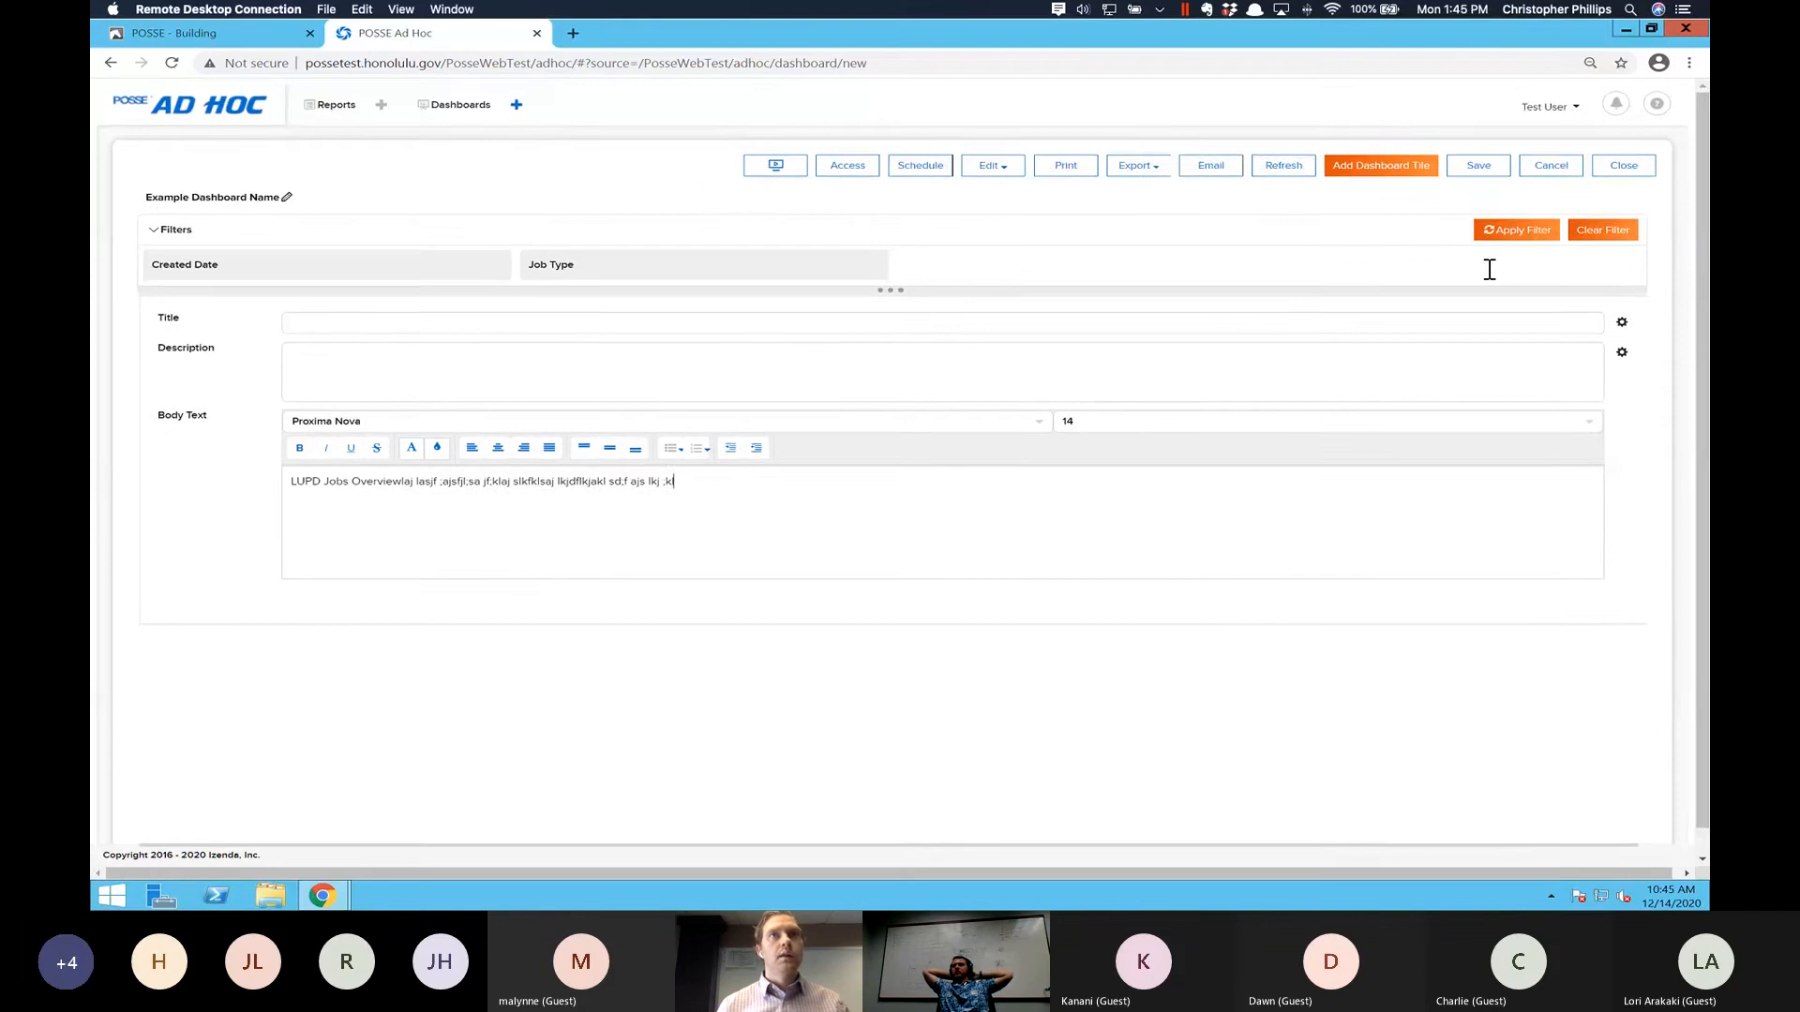
{"action": "left_click", "coordinate": [1478, 174]}
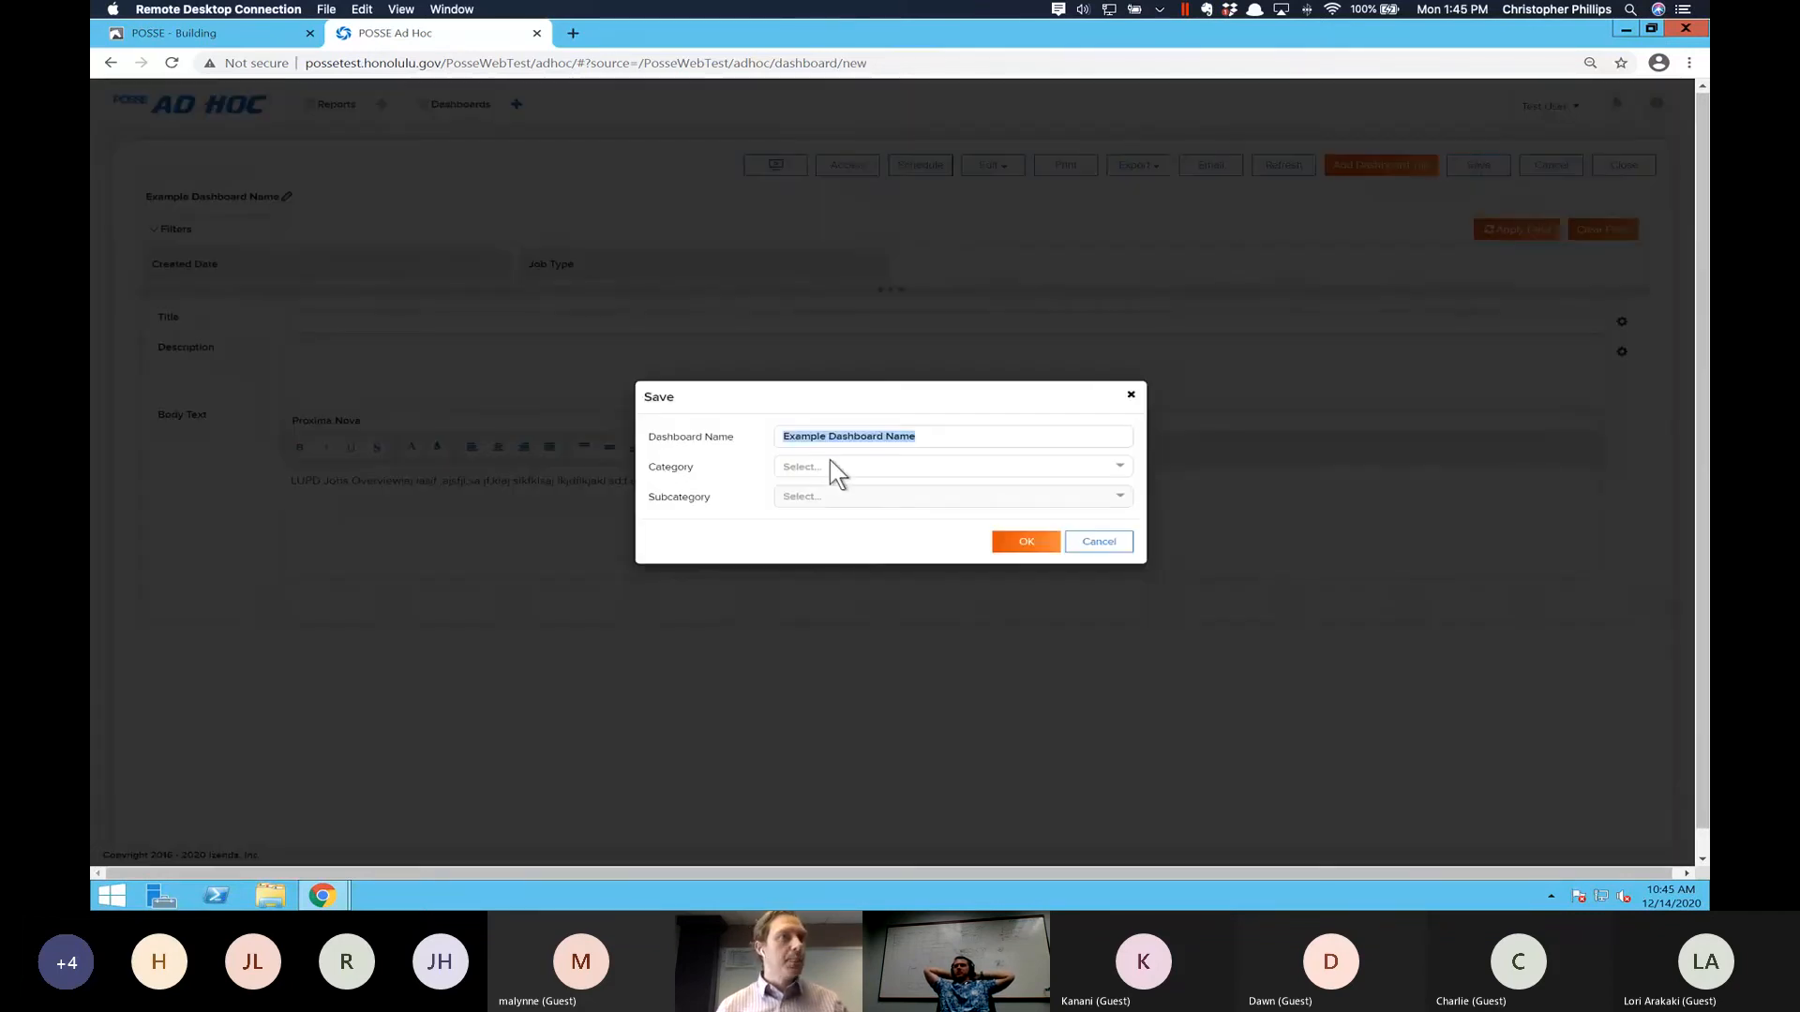
{"action": "key", "text": "BackSpace"}
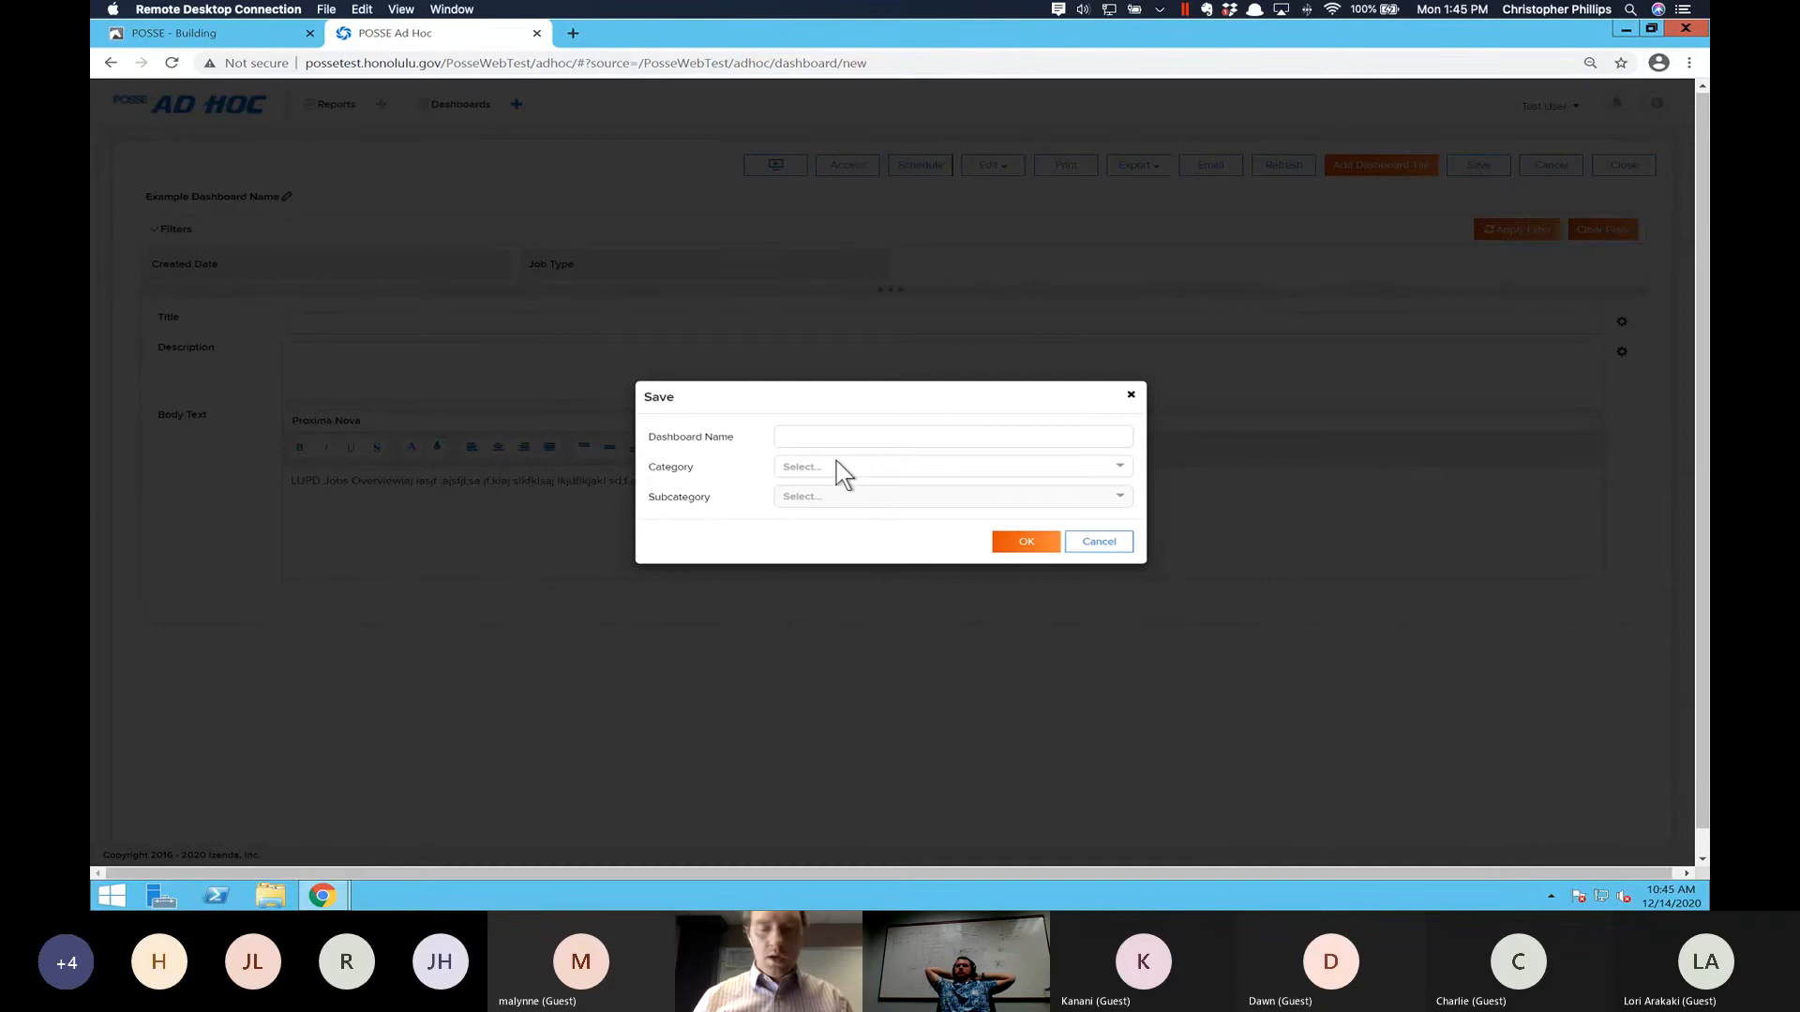
{"action": "type", "text": "Dash"}
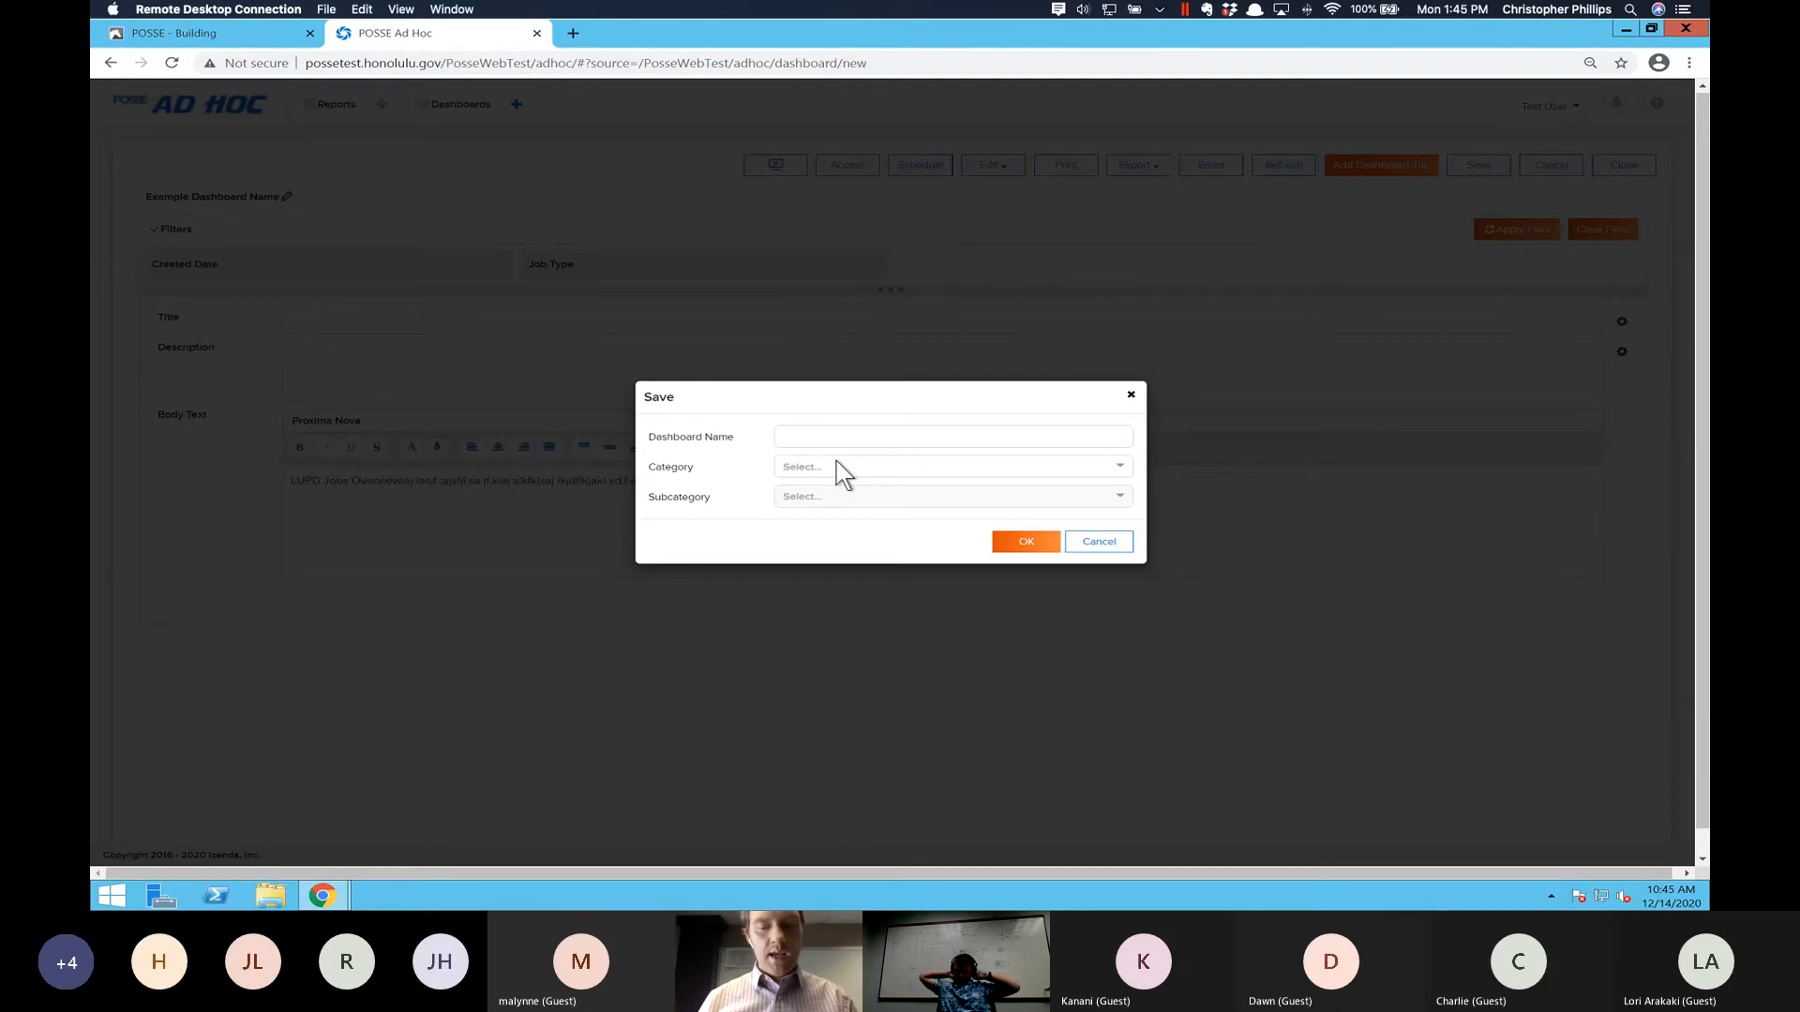
{"action": "type", "text": "b"}
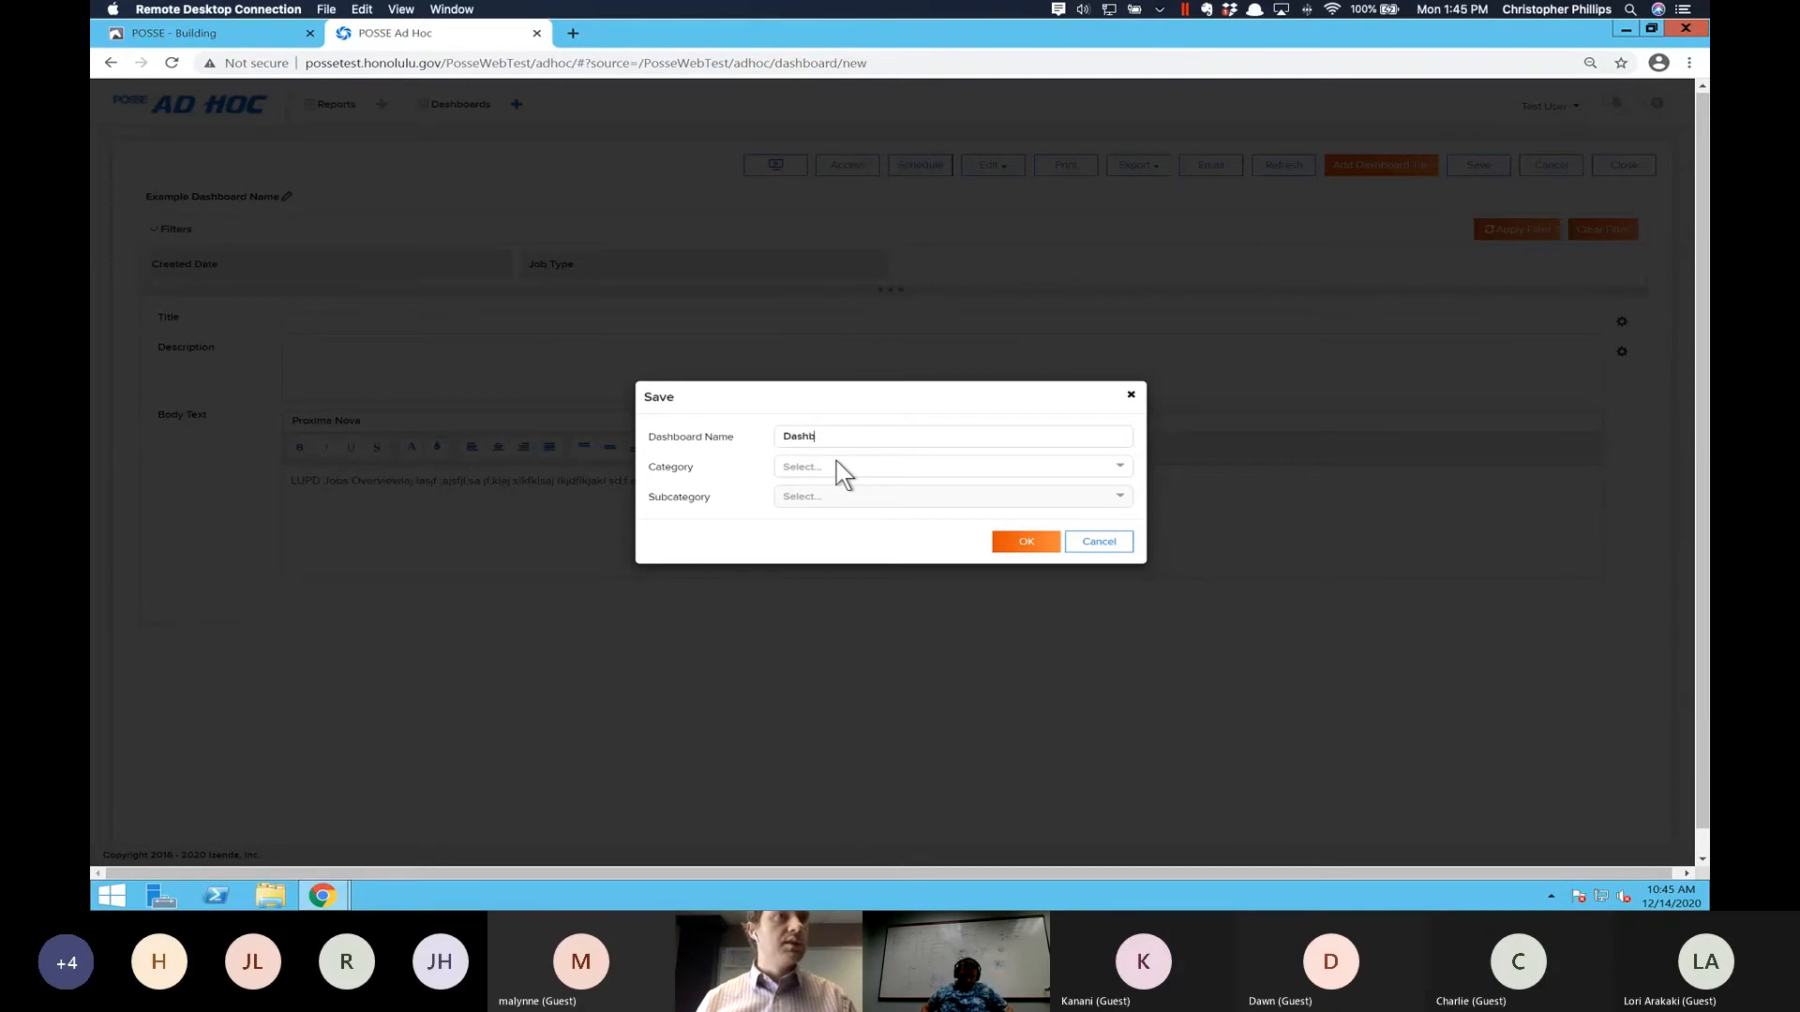
{"action": "type", "text": "oard 1"}
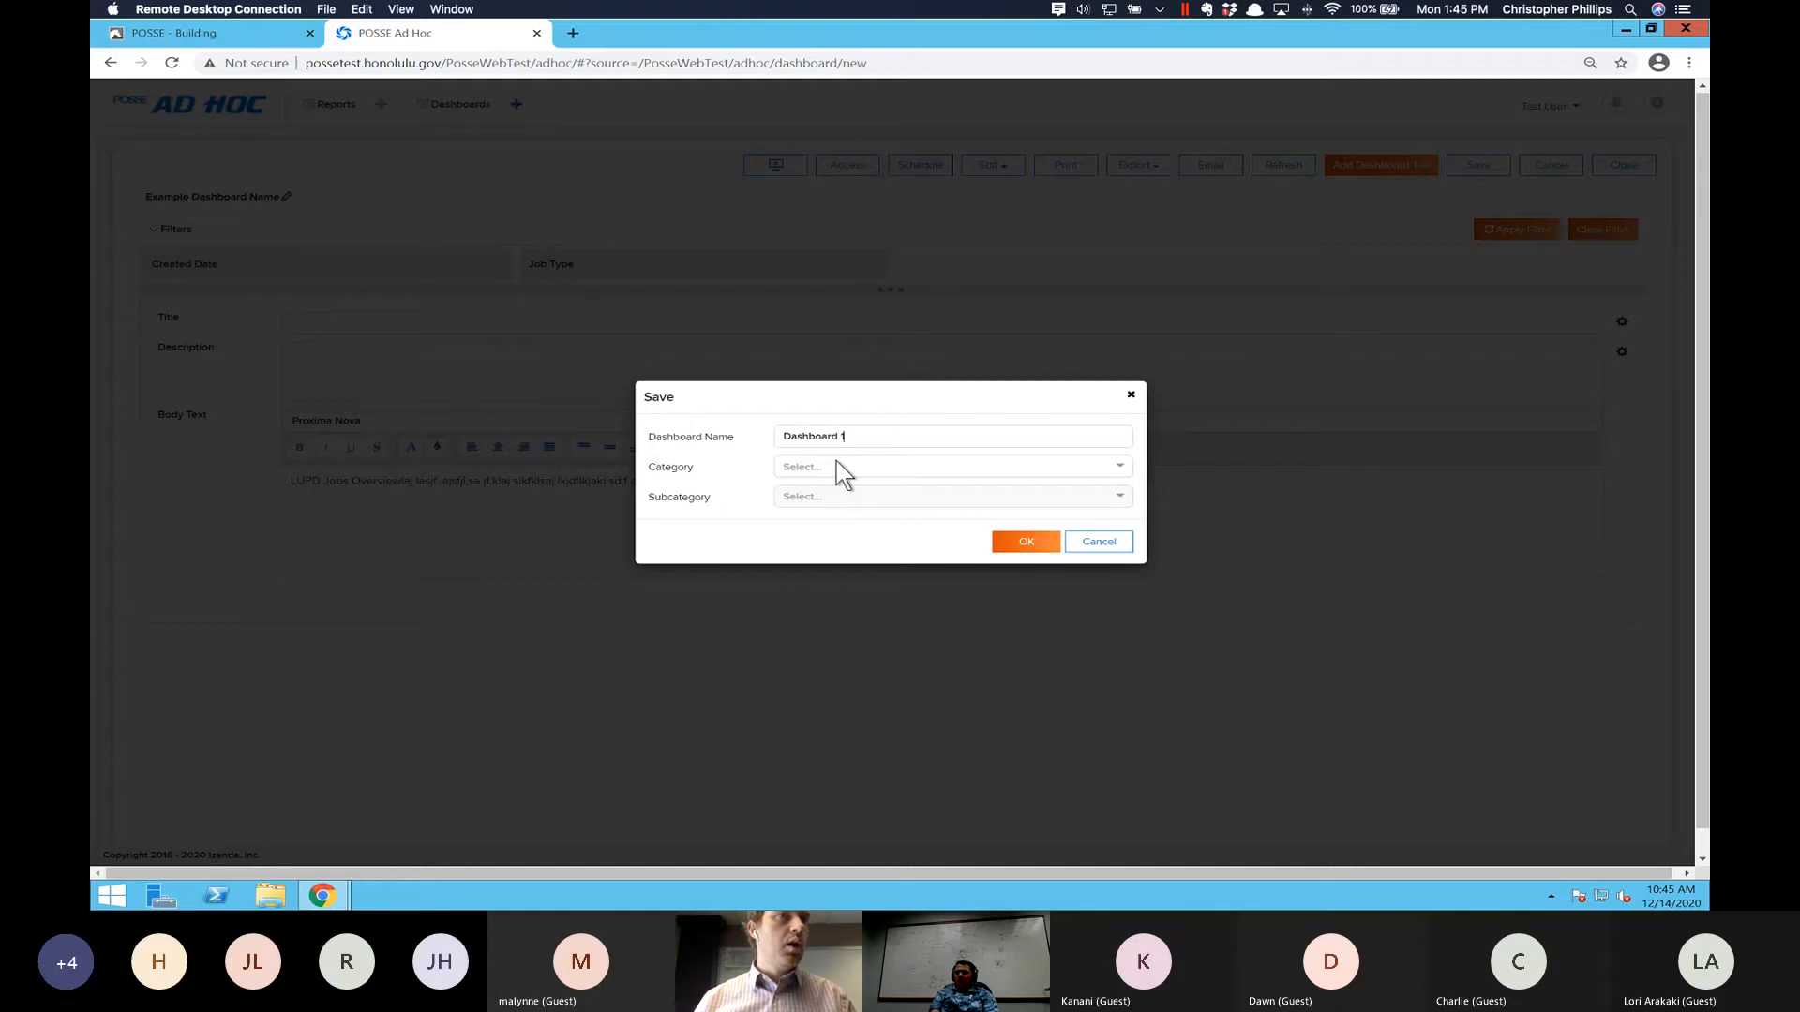
{"action": "type", "text": " - cdd"}
{"action": "key", "text": "BackSpace"}
{"action": "type", "text": "p"}
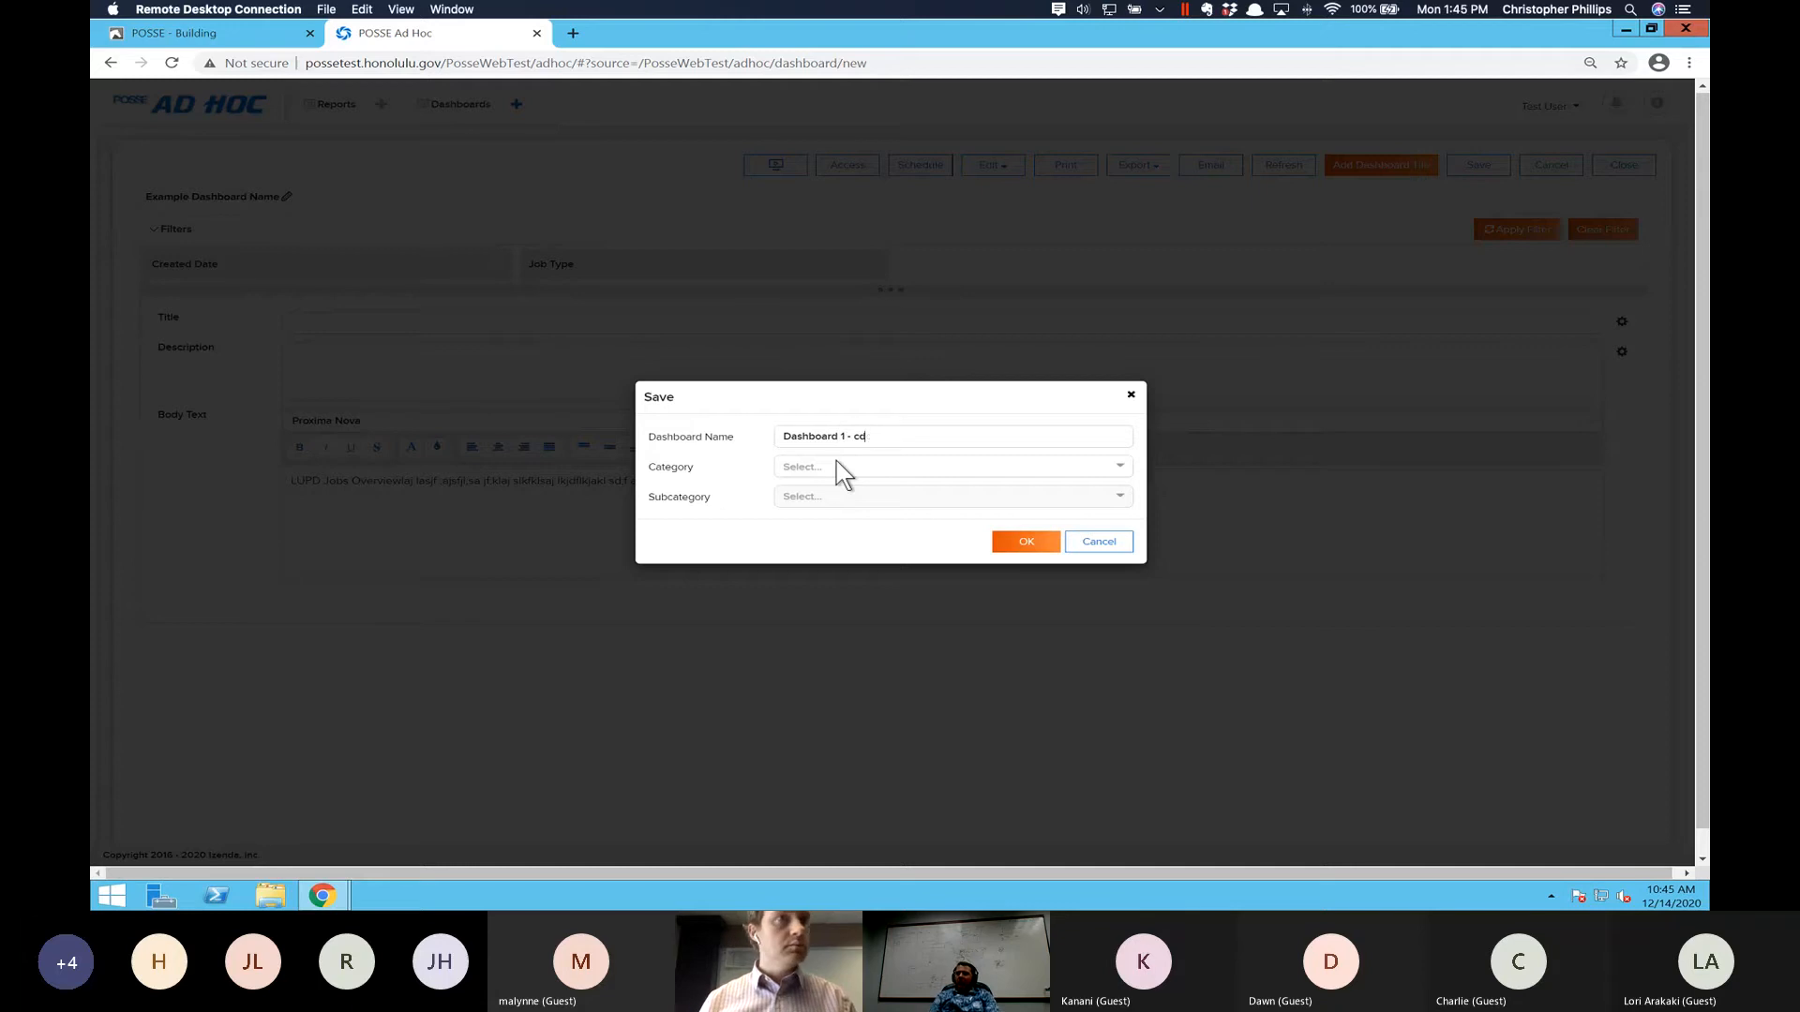
- Assign the dashboard to the Training category, save all modifications, and dismiss the repeated save dialog
{"action": "left_click", "coordinate": [1006, 467]}
{"action": "left_click", "coordinate": [1121, 467]}
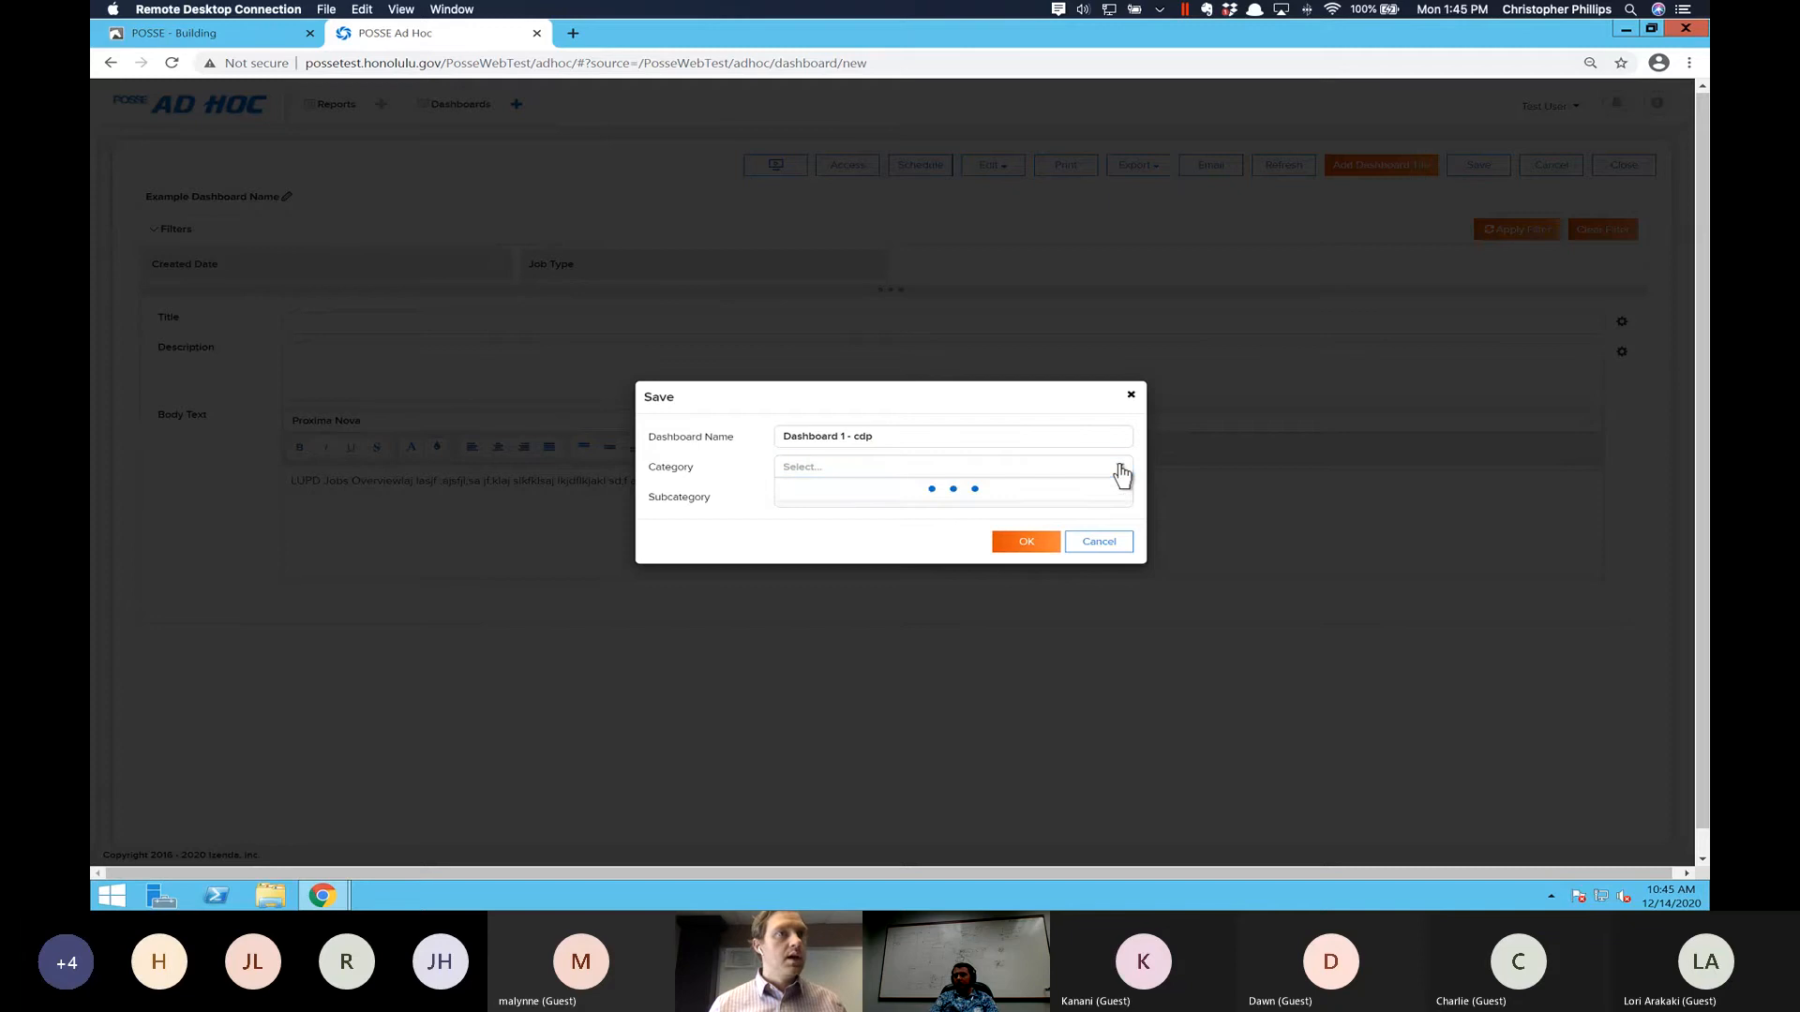
{"action": "left_click", "coordinate": [896, 489]}
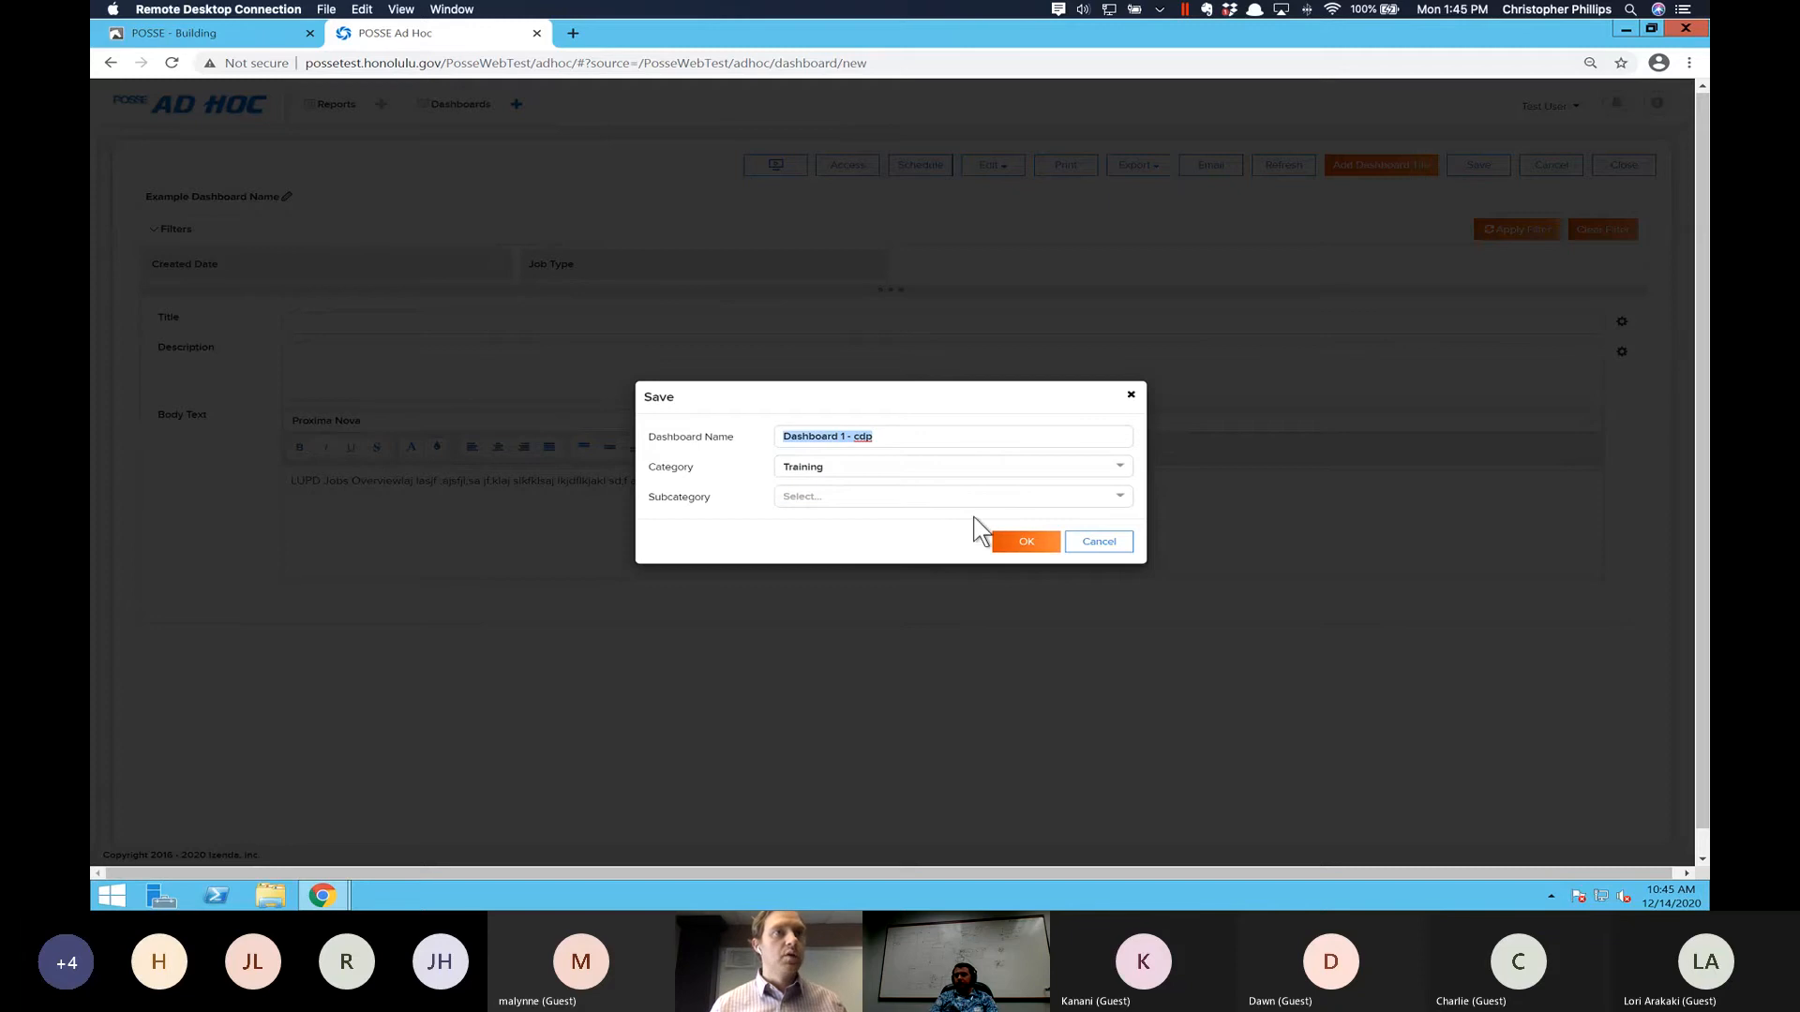
{"action": "left_click", "coordinate": [1026, 543]}
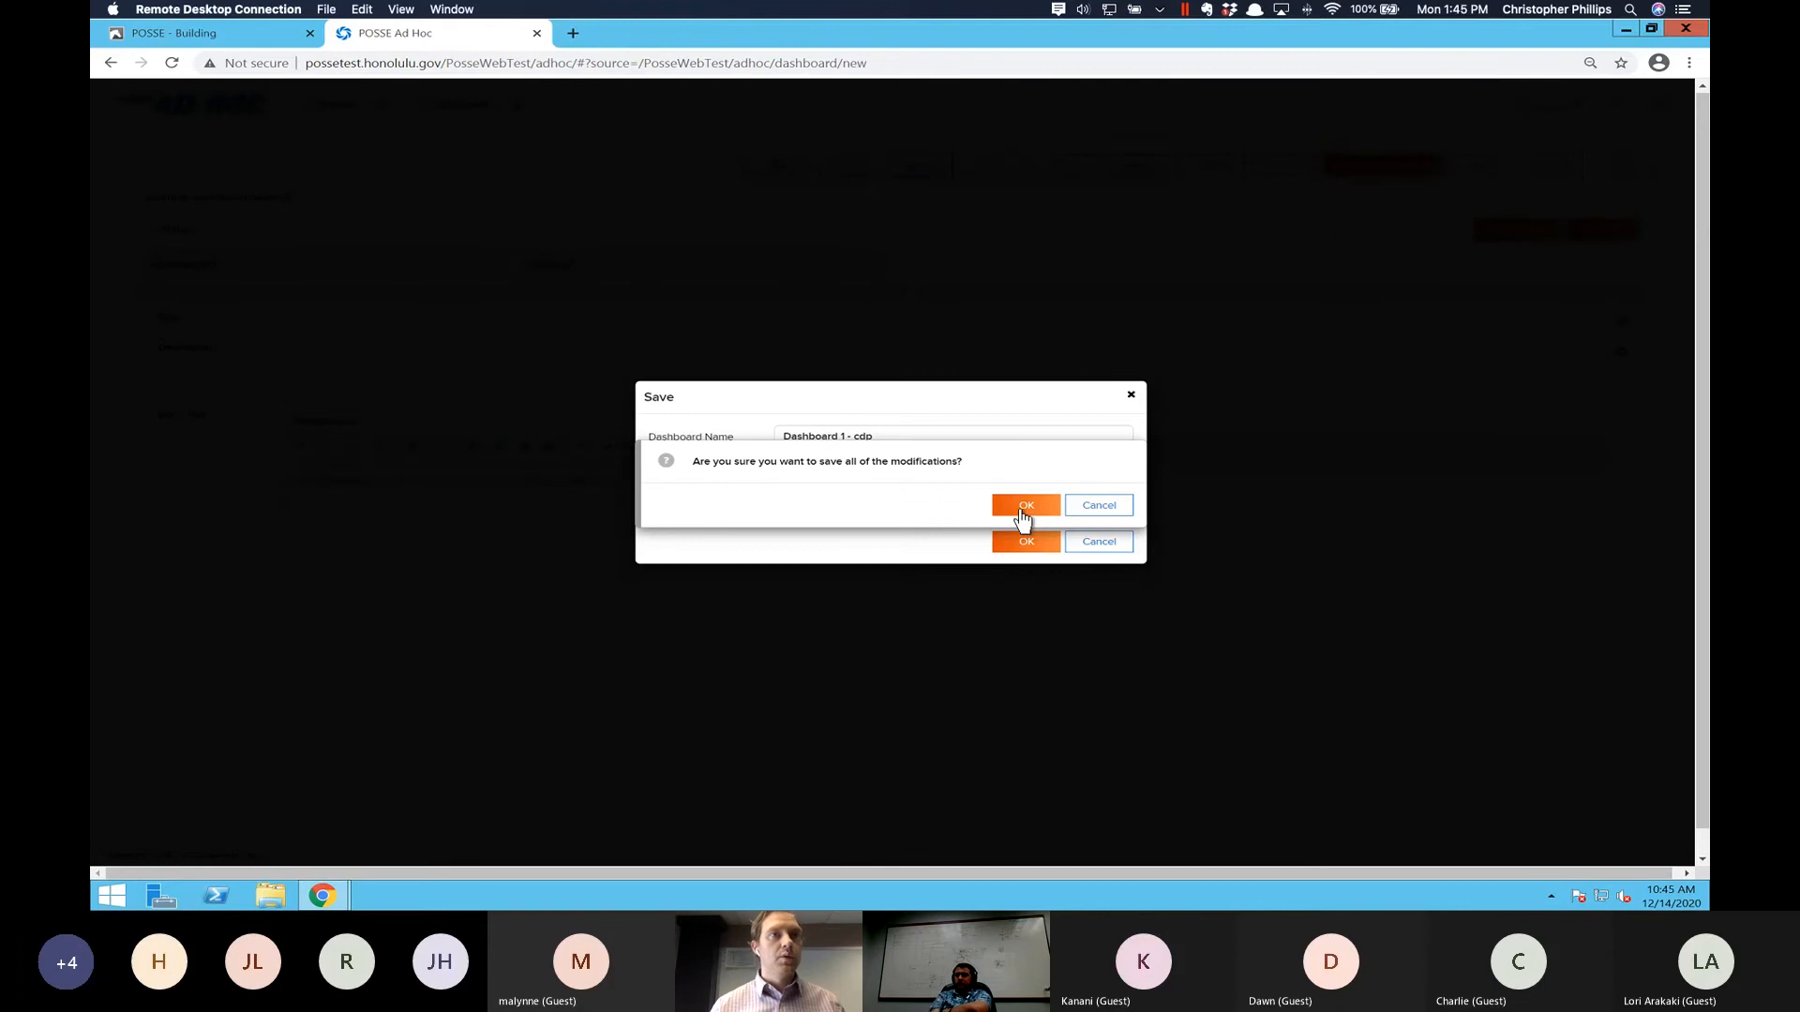
{"action": "left_click", "coordinate": [1019, 506]}
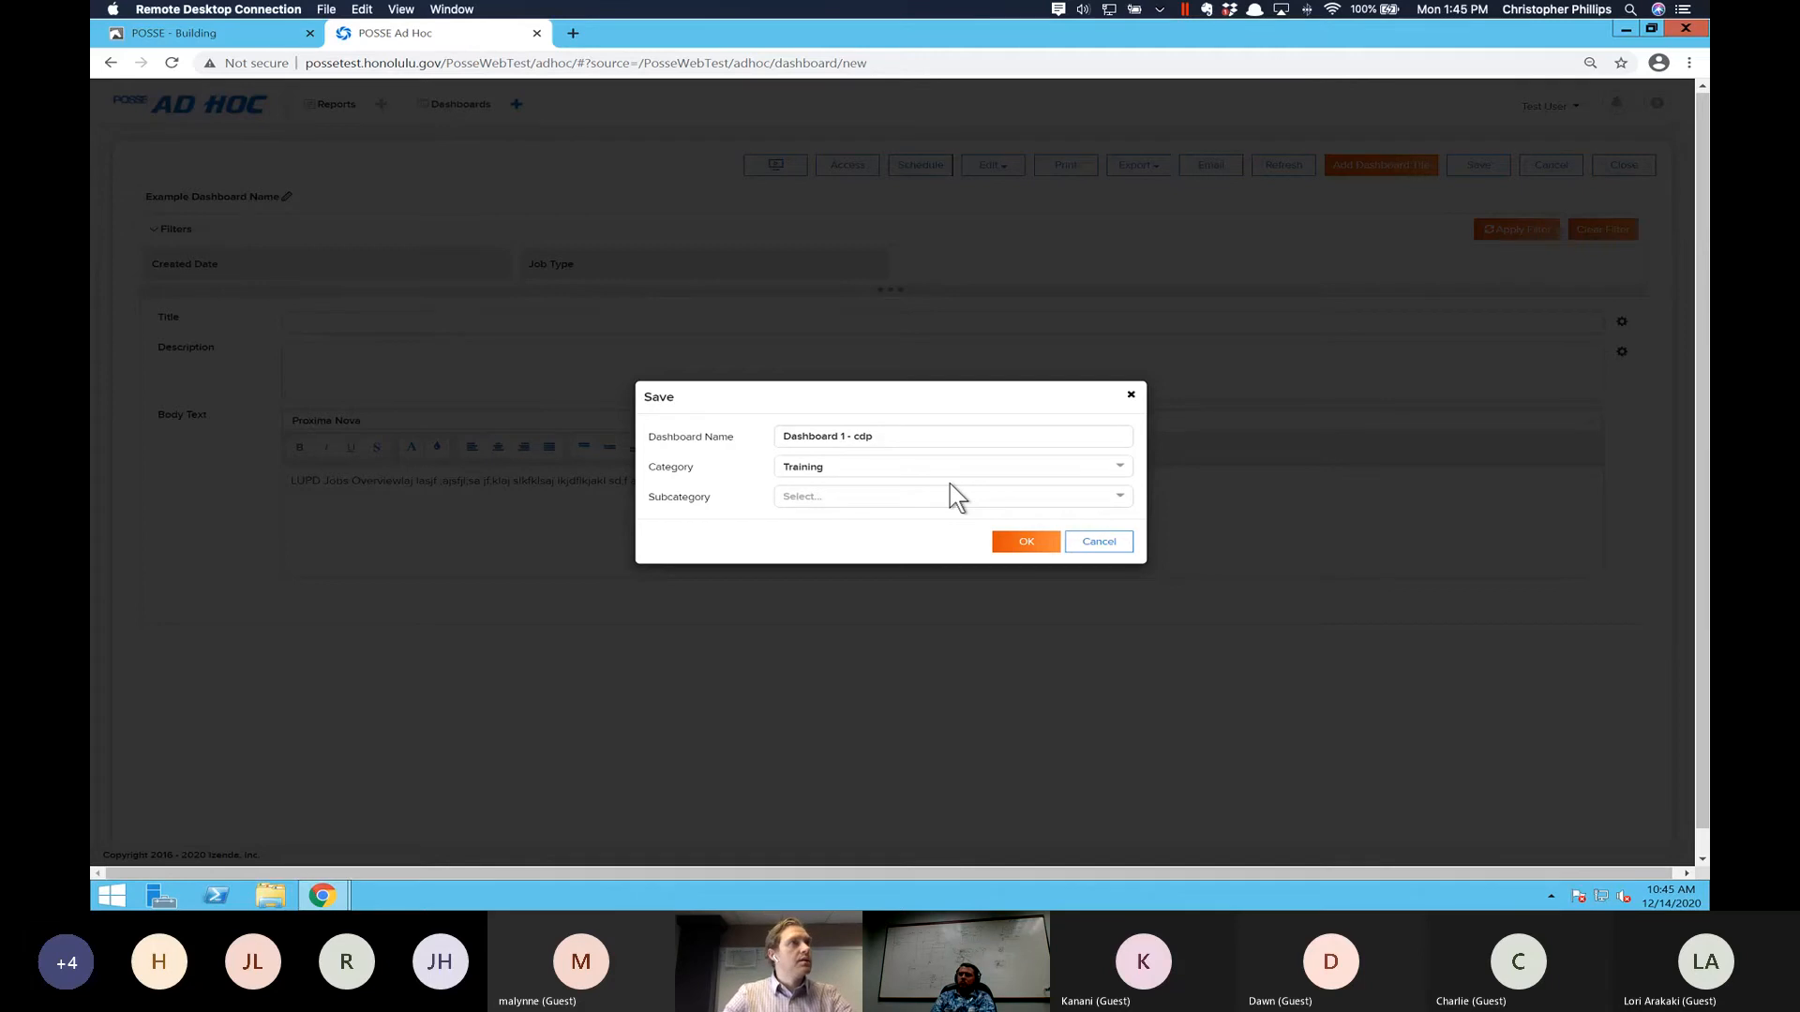
{"action": "left_click", "coordinate": [1024, 544]}
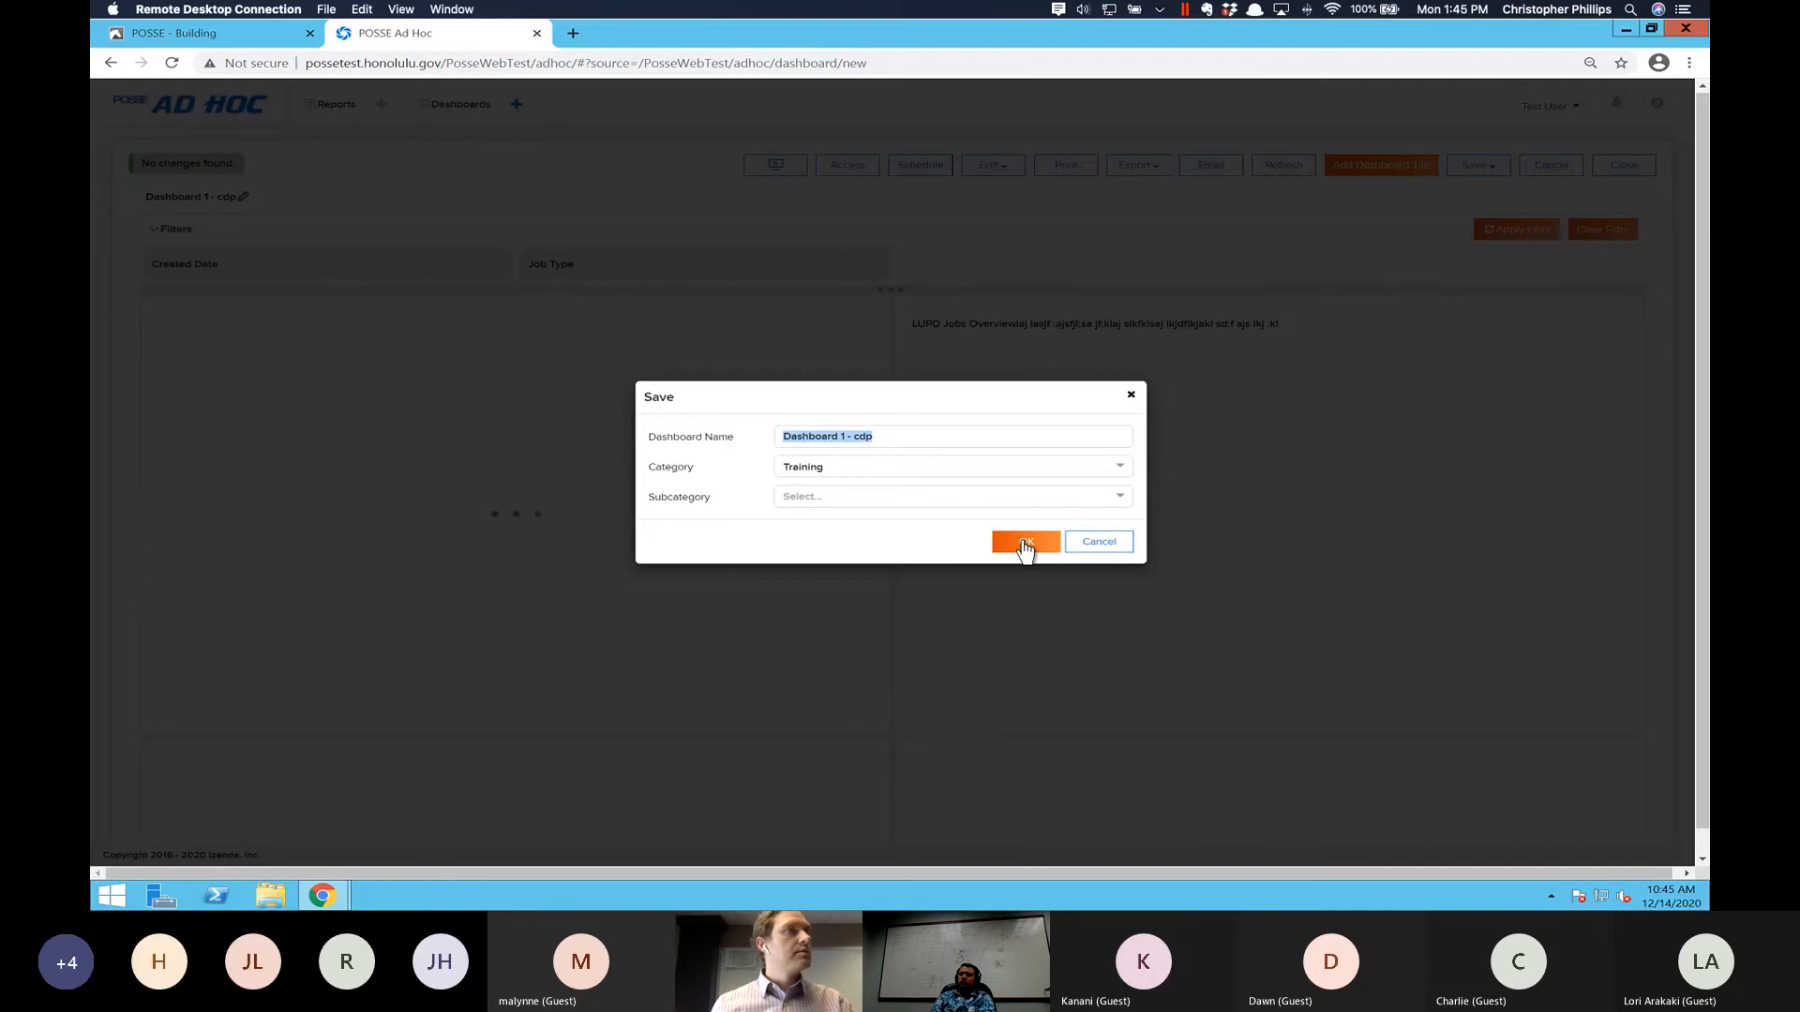
{"action": "left_click", "coordinate": [1096, 544]}
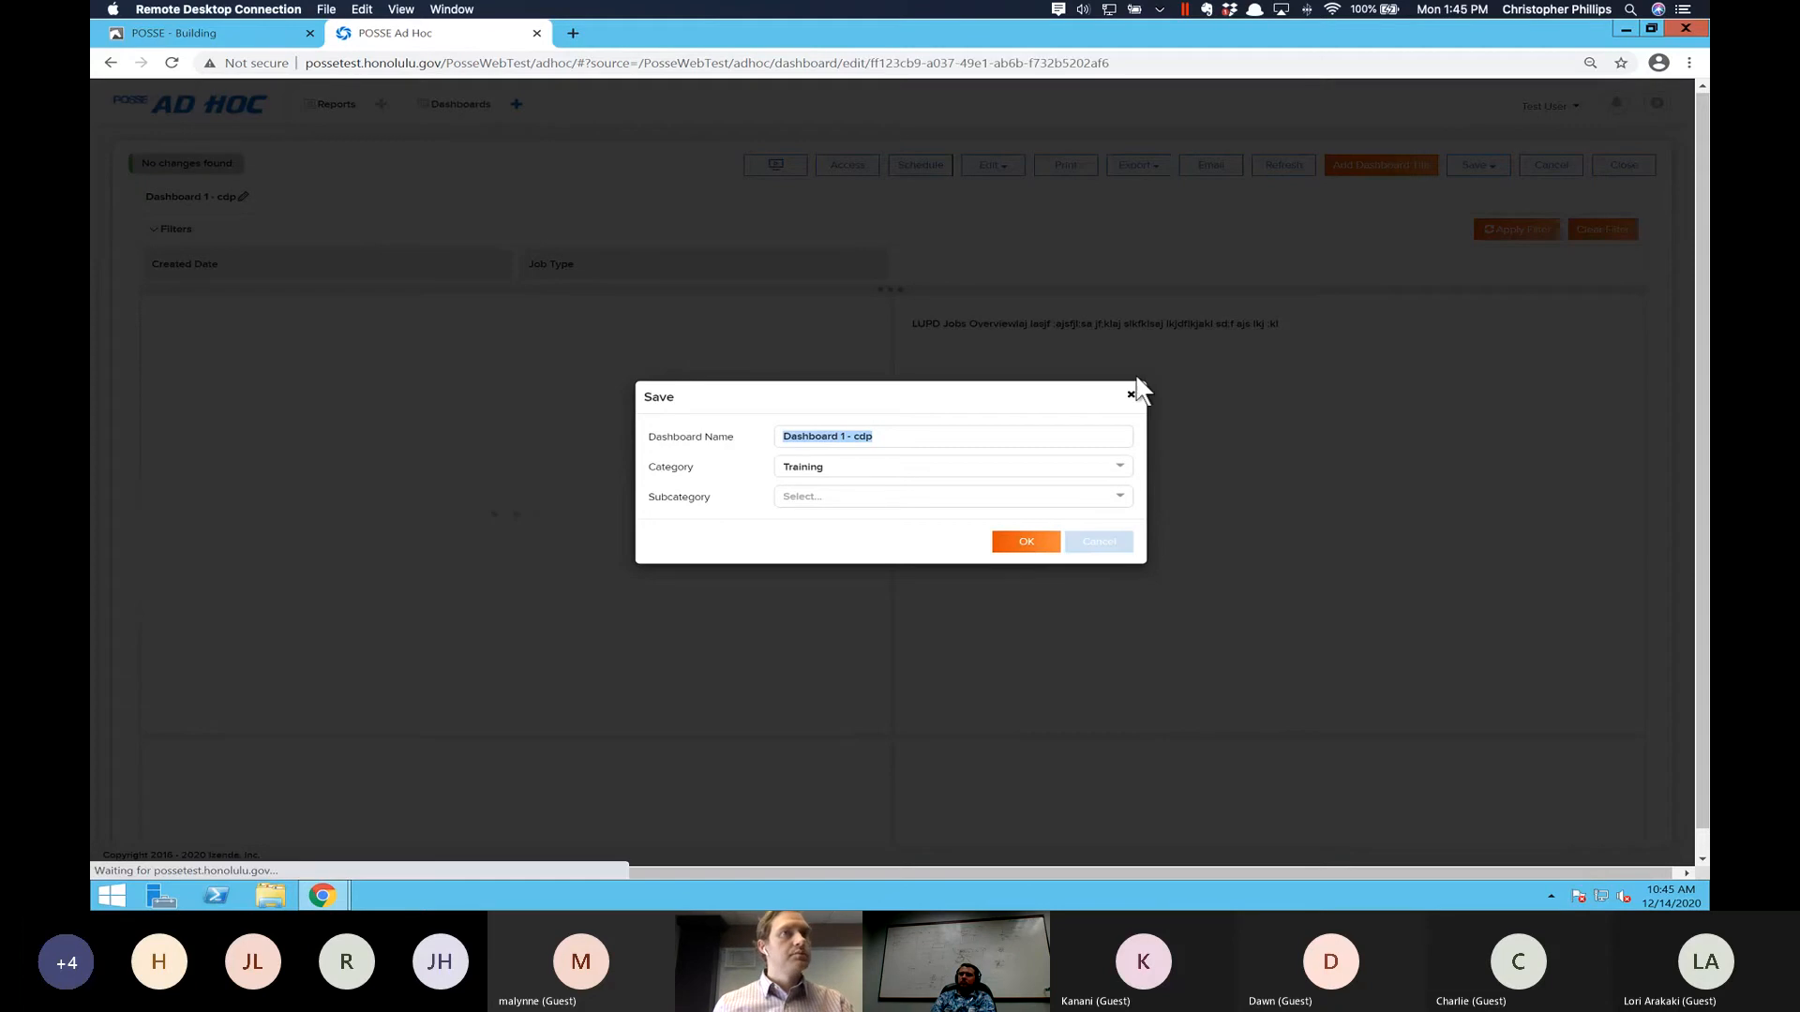
{"action": "left_click", "coordinate": [1132, 397]}
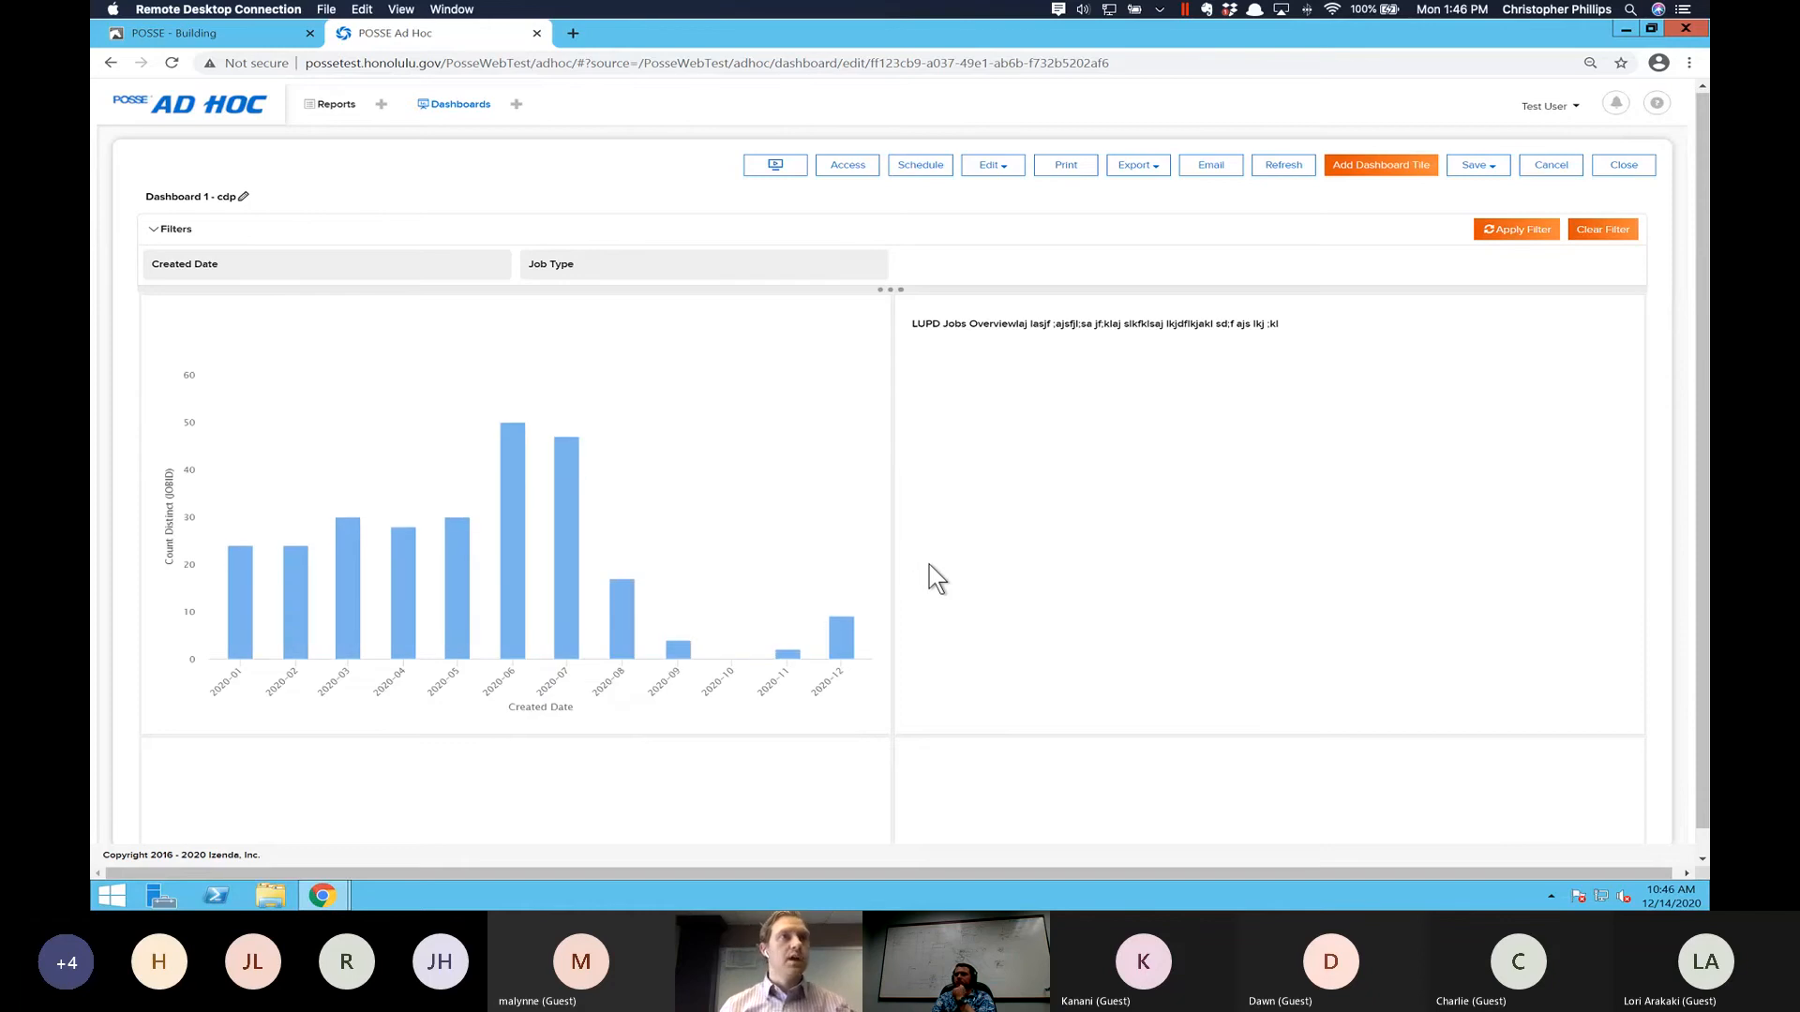
- Start a report part tile in the dashboard's lower-left space and search for reports named "notice"
{"action": "scroll", "coordinate": [930, 564], "scroll_direction": "down", "scroll_amount": 3}
{"action": "scroll", "coordinate": [929, 565], "scroll_direction": "down", "scroll_amount": 3}
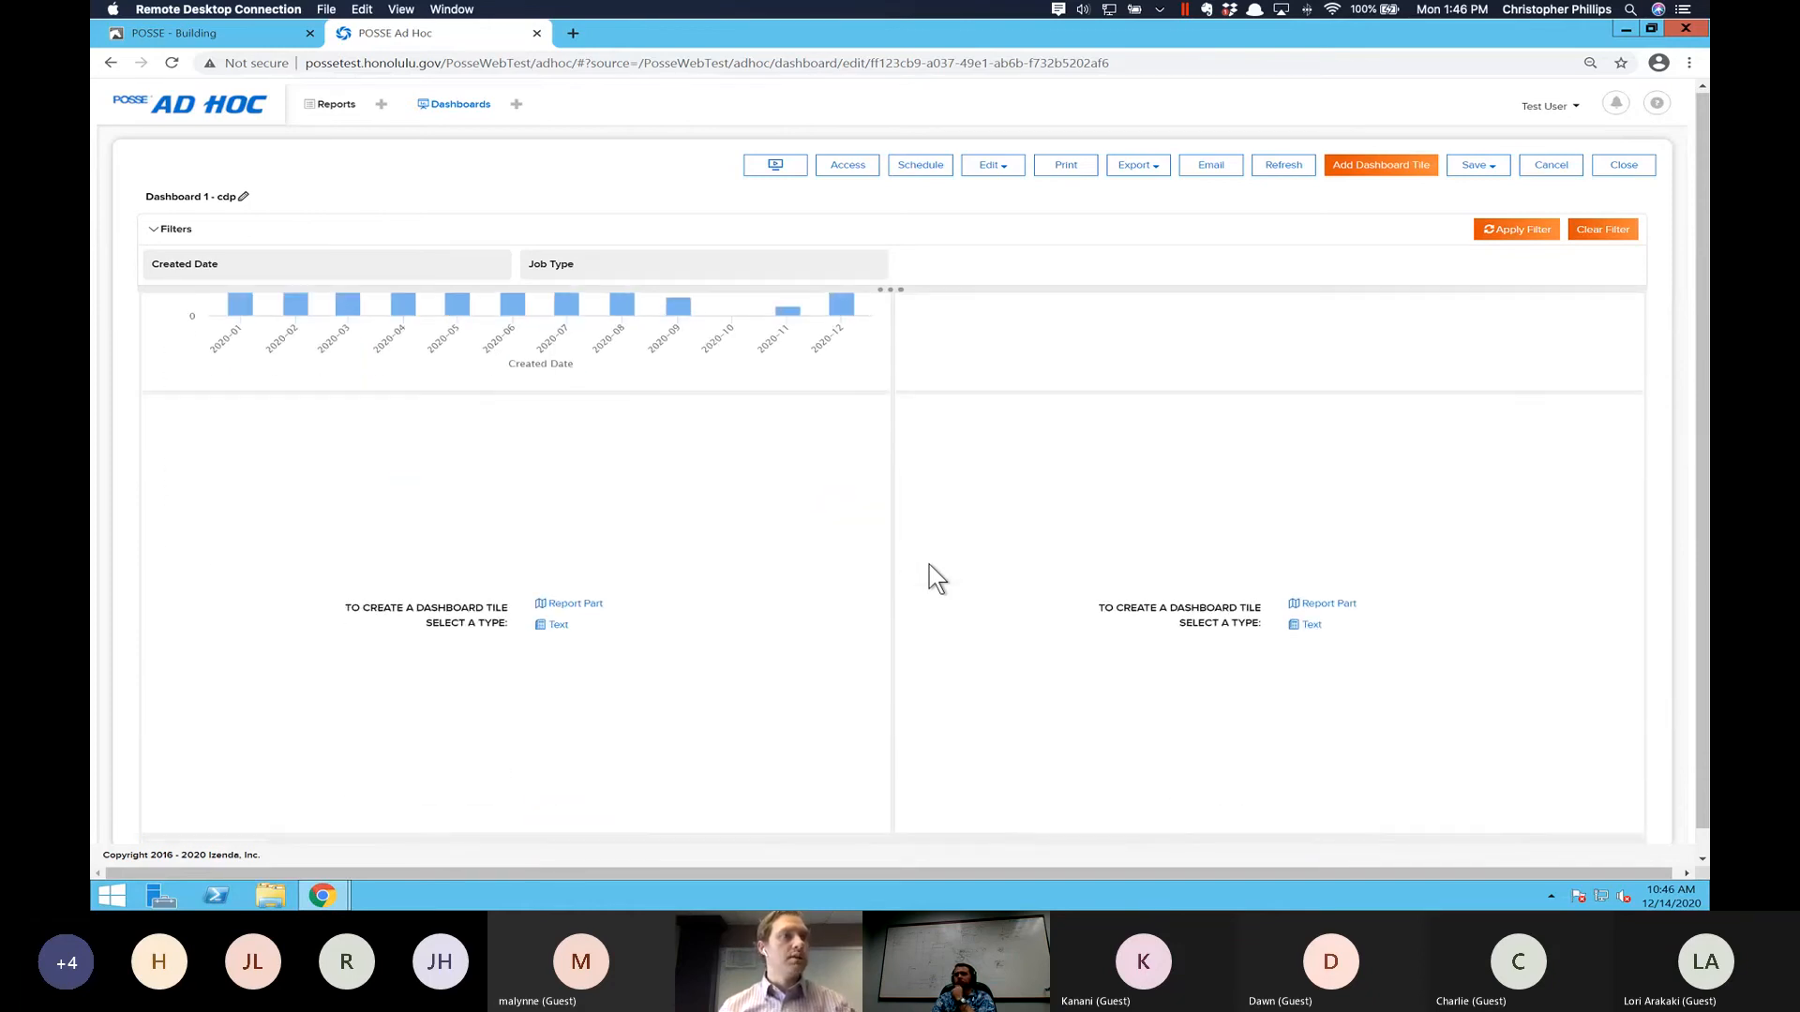
{"action": "left_click", "coordinate": [569, 603]}
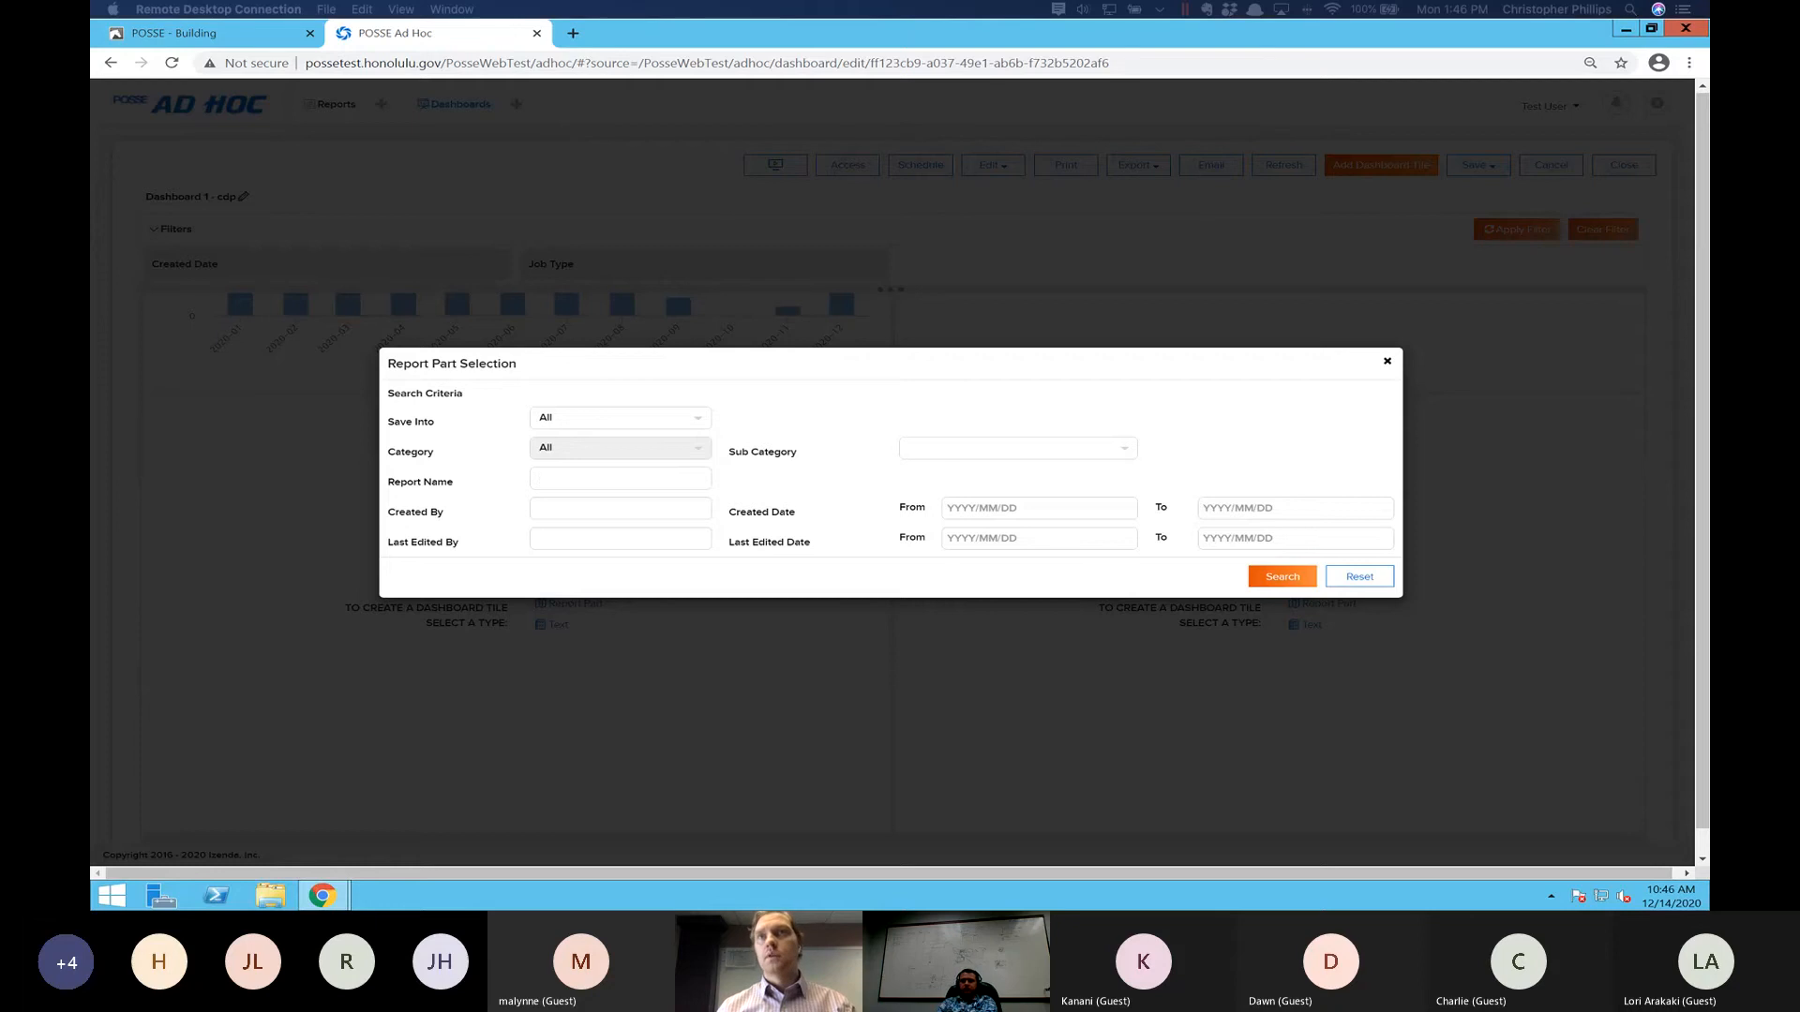
{"action": "left_click", "coordinate": [562, 480]}
{"action": "type", "text": "notic"}
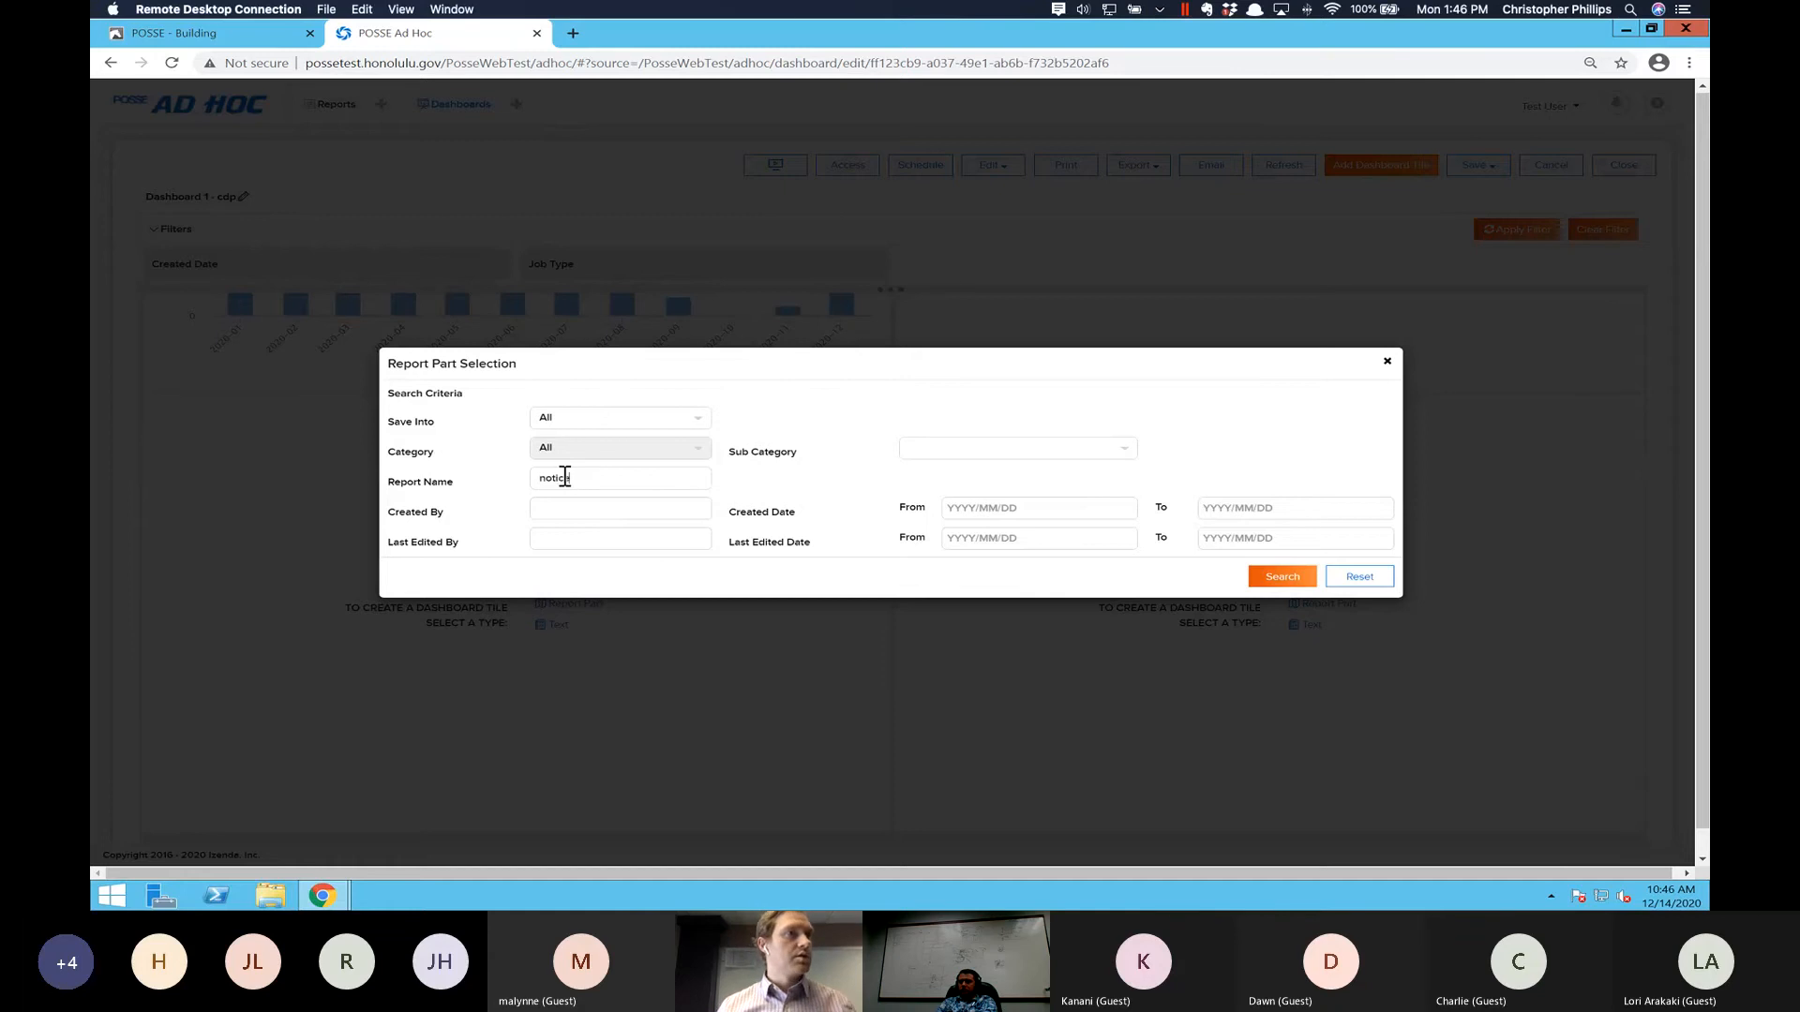
{"action": "type", "text": "e"}
{"action": "key", "text": "Return"}
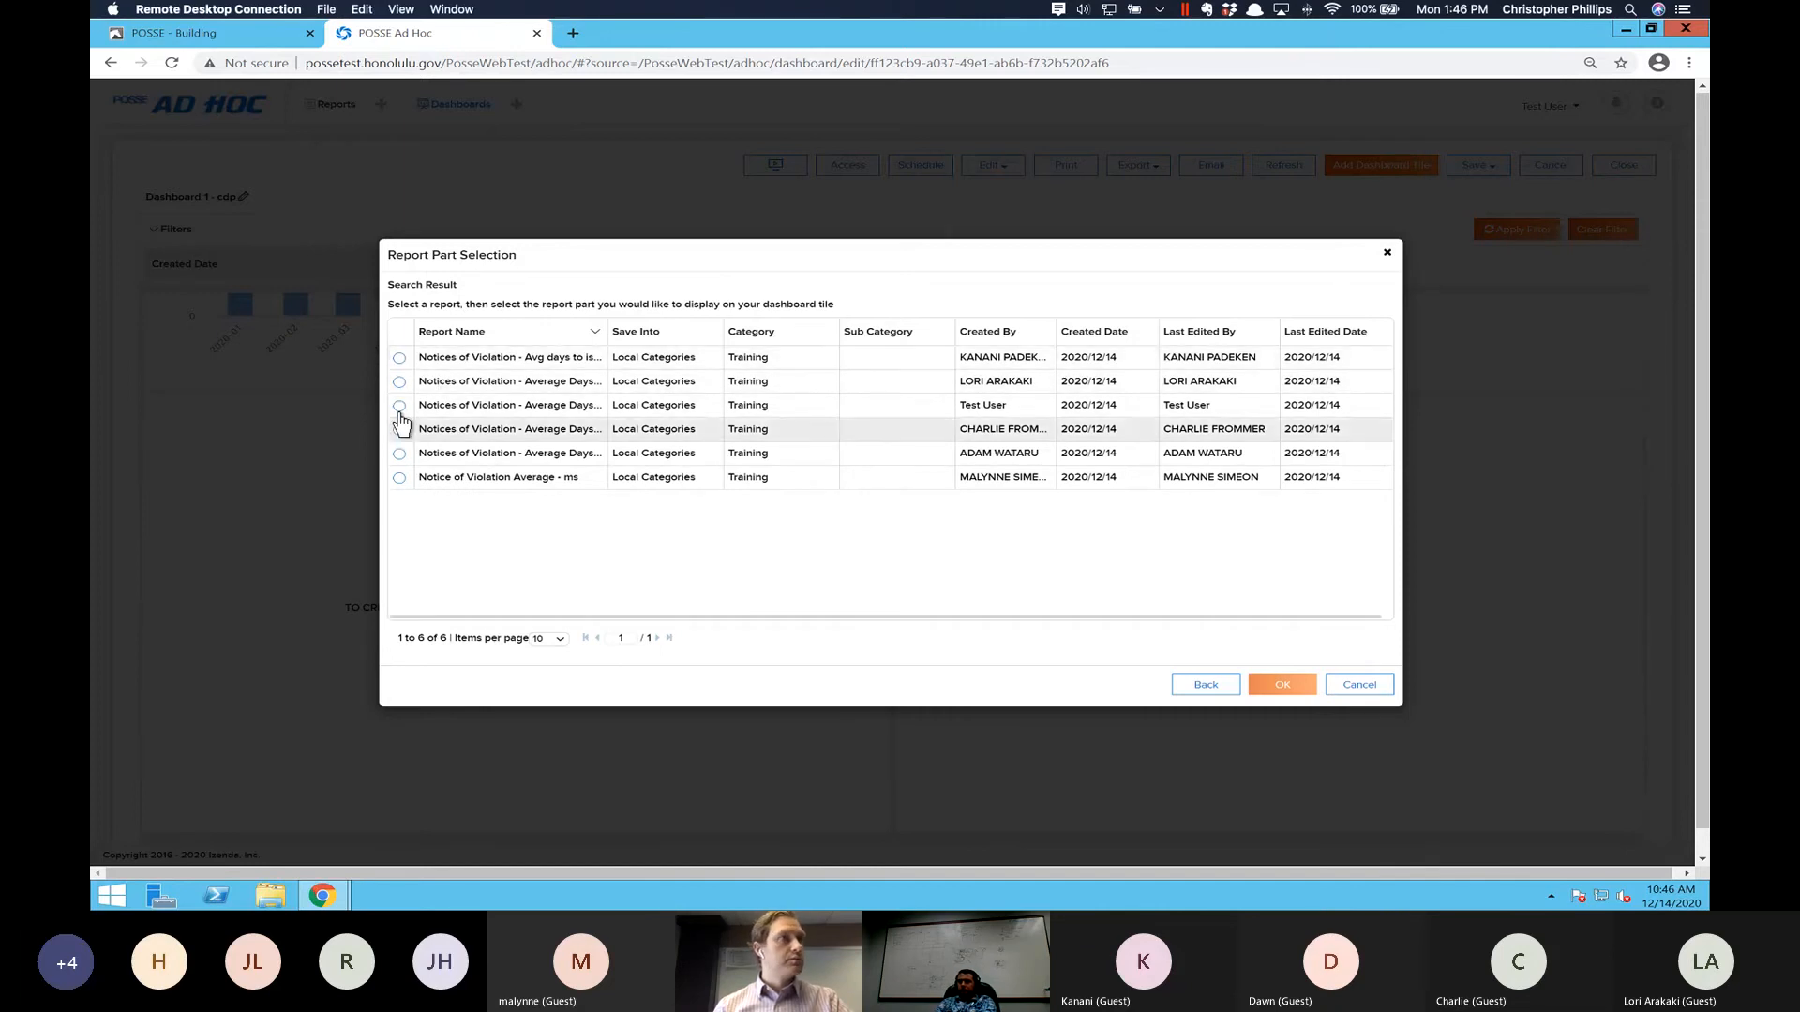
- Place the Gauge part of Test User's "Notices of Violation - Average Days" report in the dashboard tile
{"action": "left_click", "coordinate": [399, 406]}
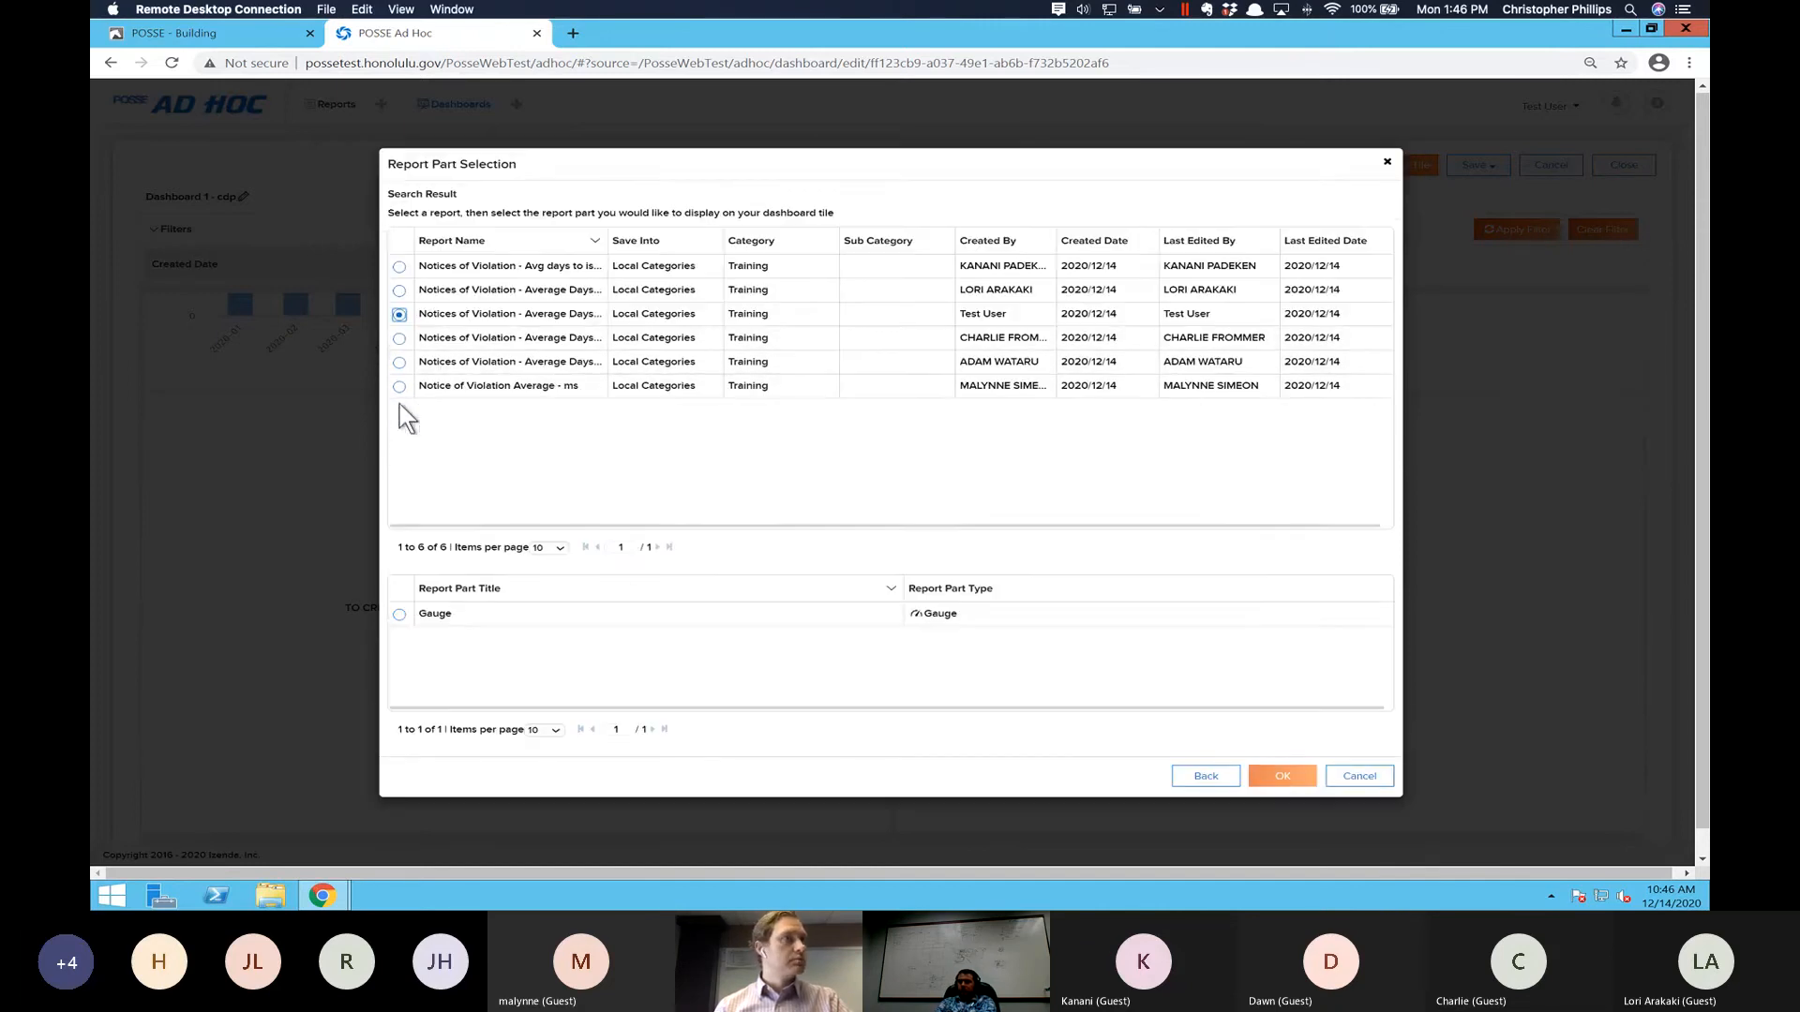
{"action": "left_click", "coordinate": [399, 614]}
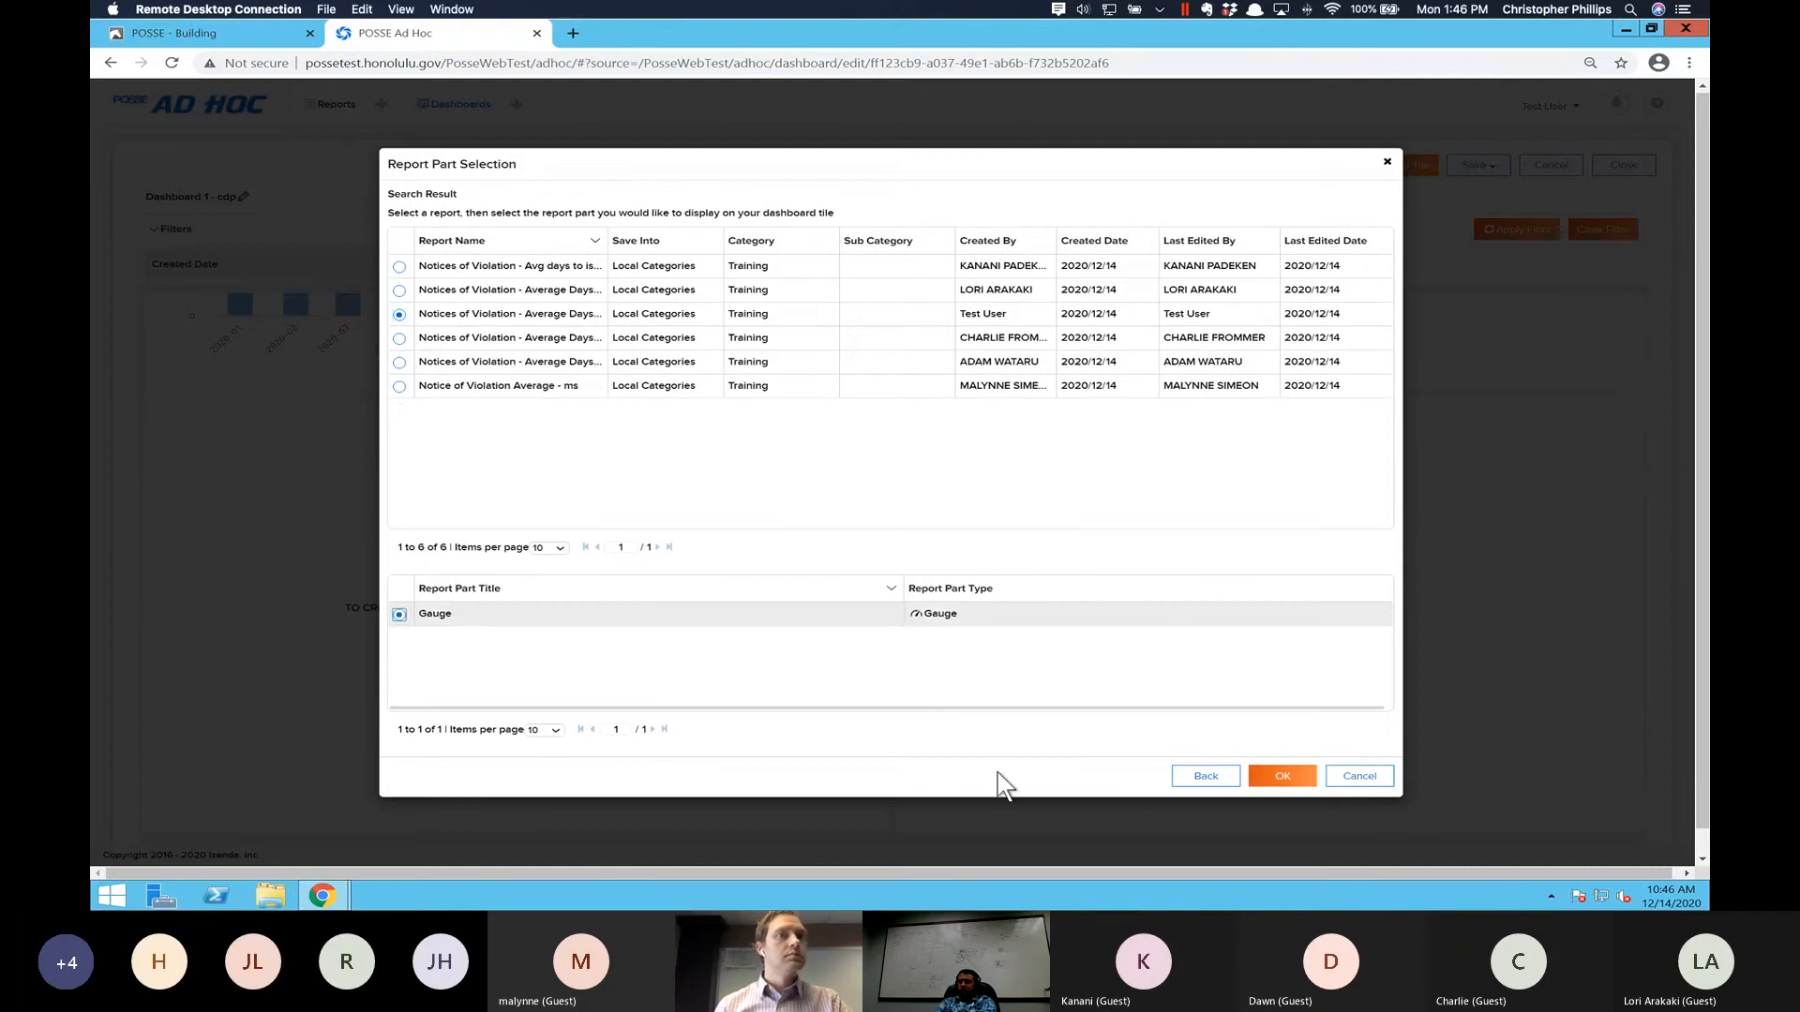
{"action": "left_click", "coordinate": [1261, 776]}
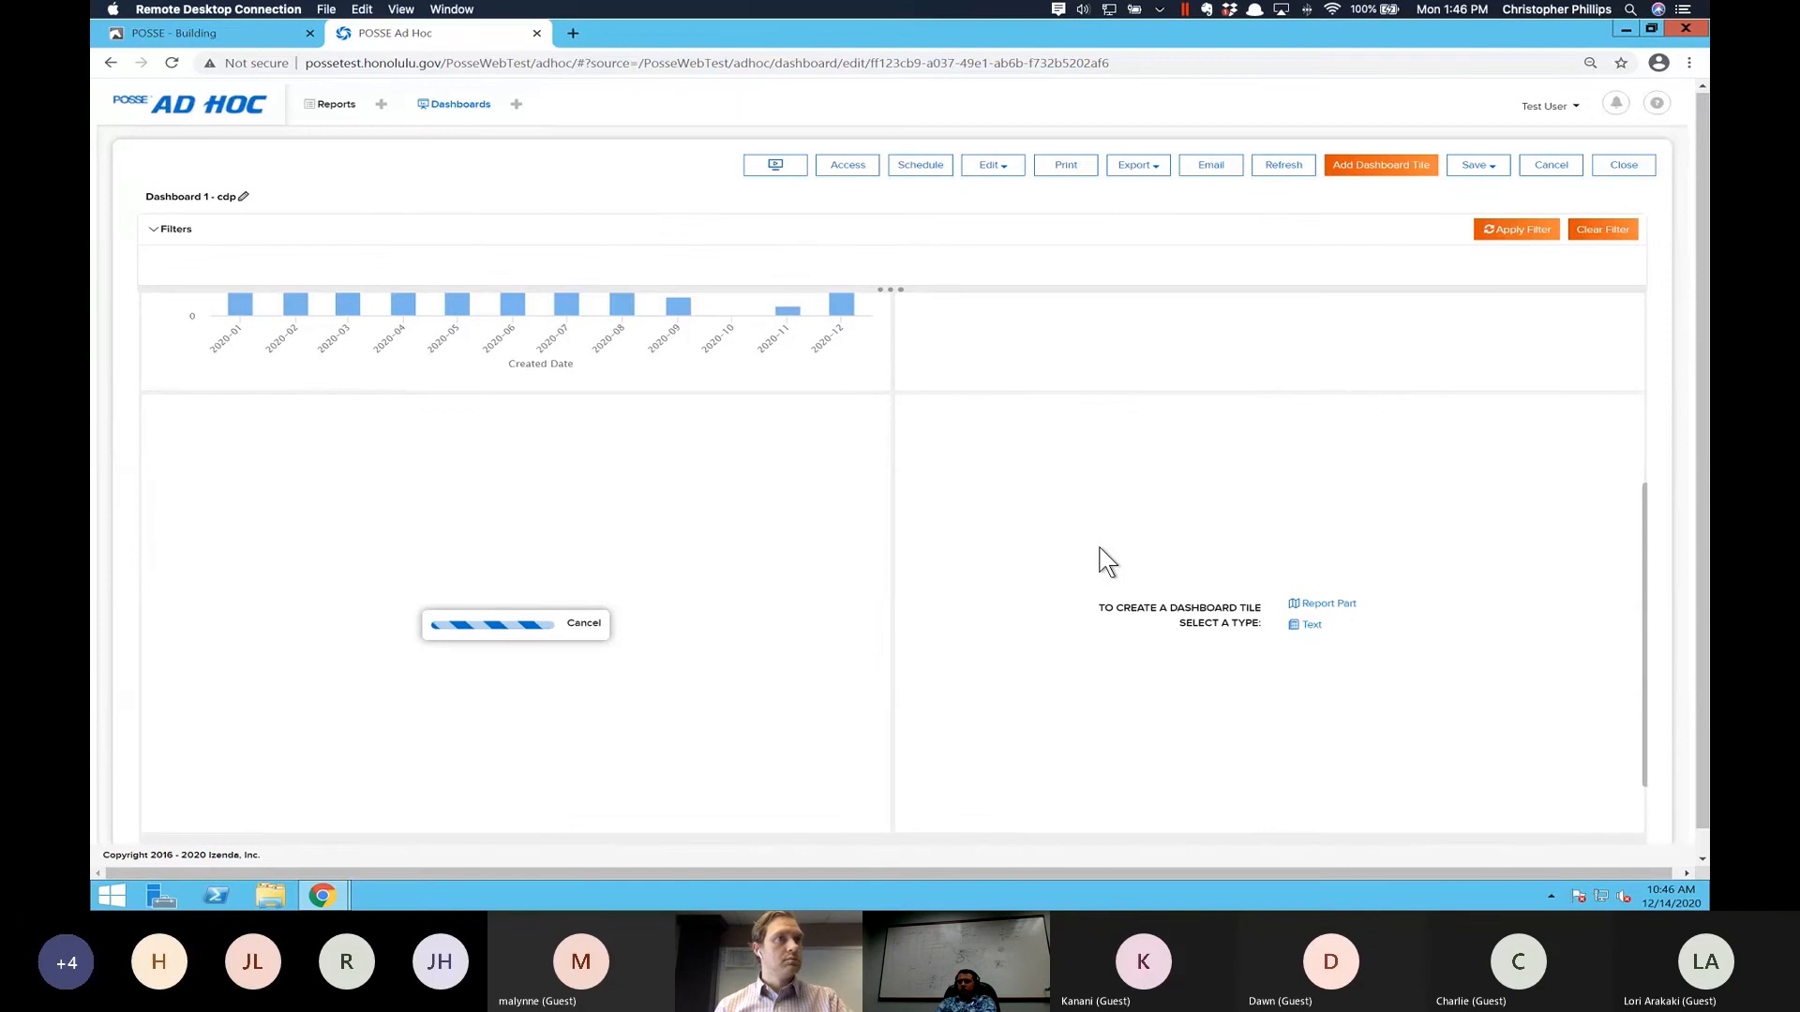
- Start a report part tile in the dashboard's lower-right space and search for reports named "plan review"
{"action": "left_click", "coordinate": [1321, 607]}
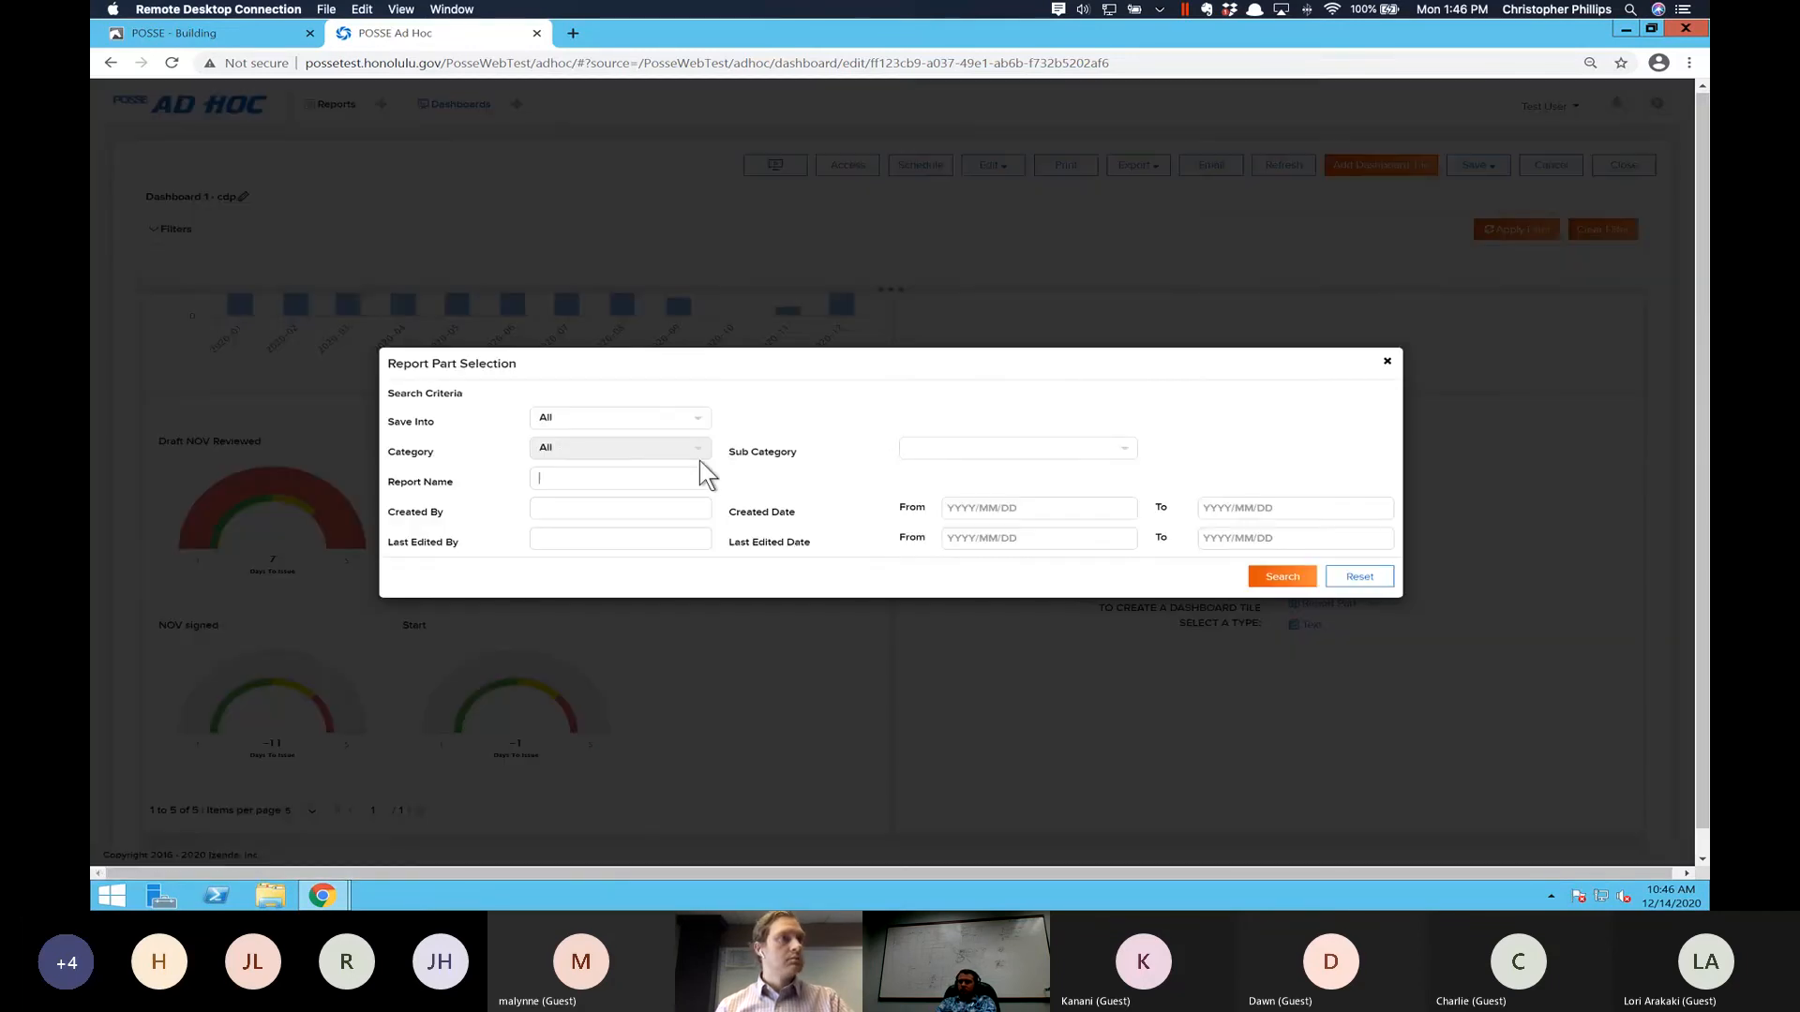
{"action": "left_click", "coordinate": [593, 476]}
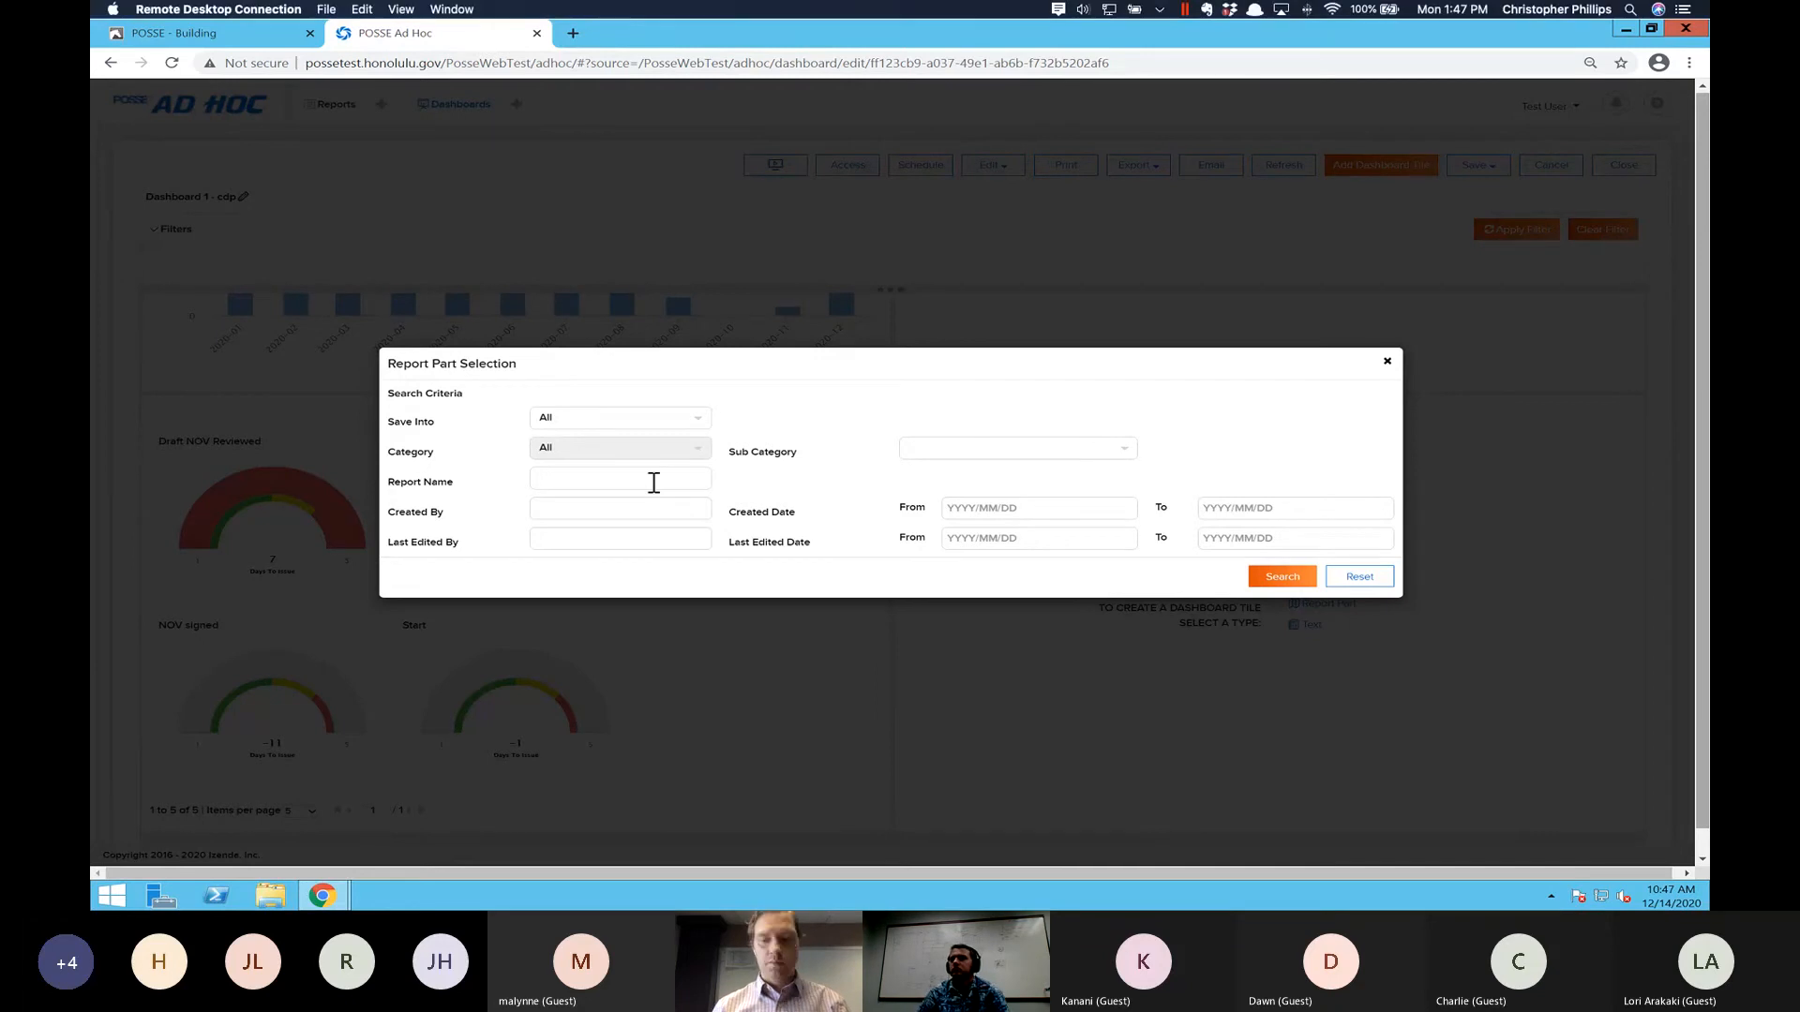
{"action": "type", "text": "plan review"}
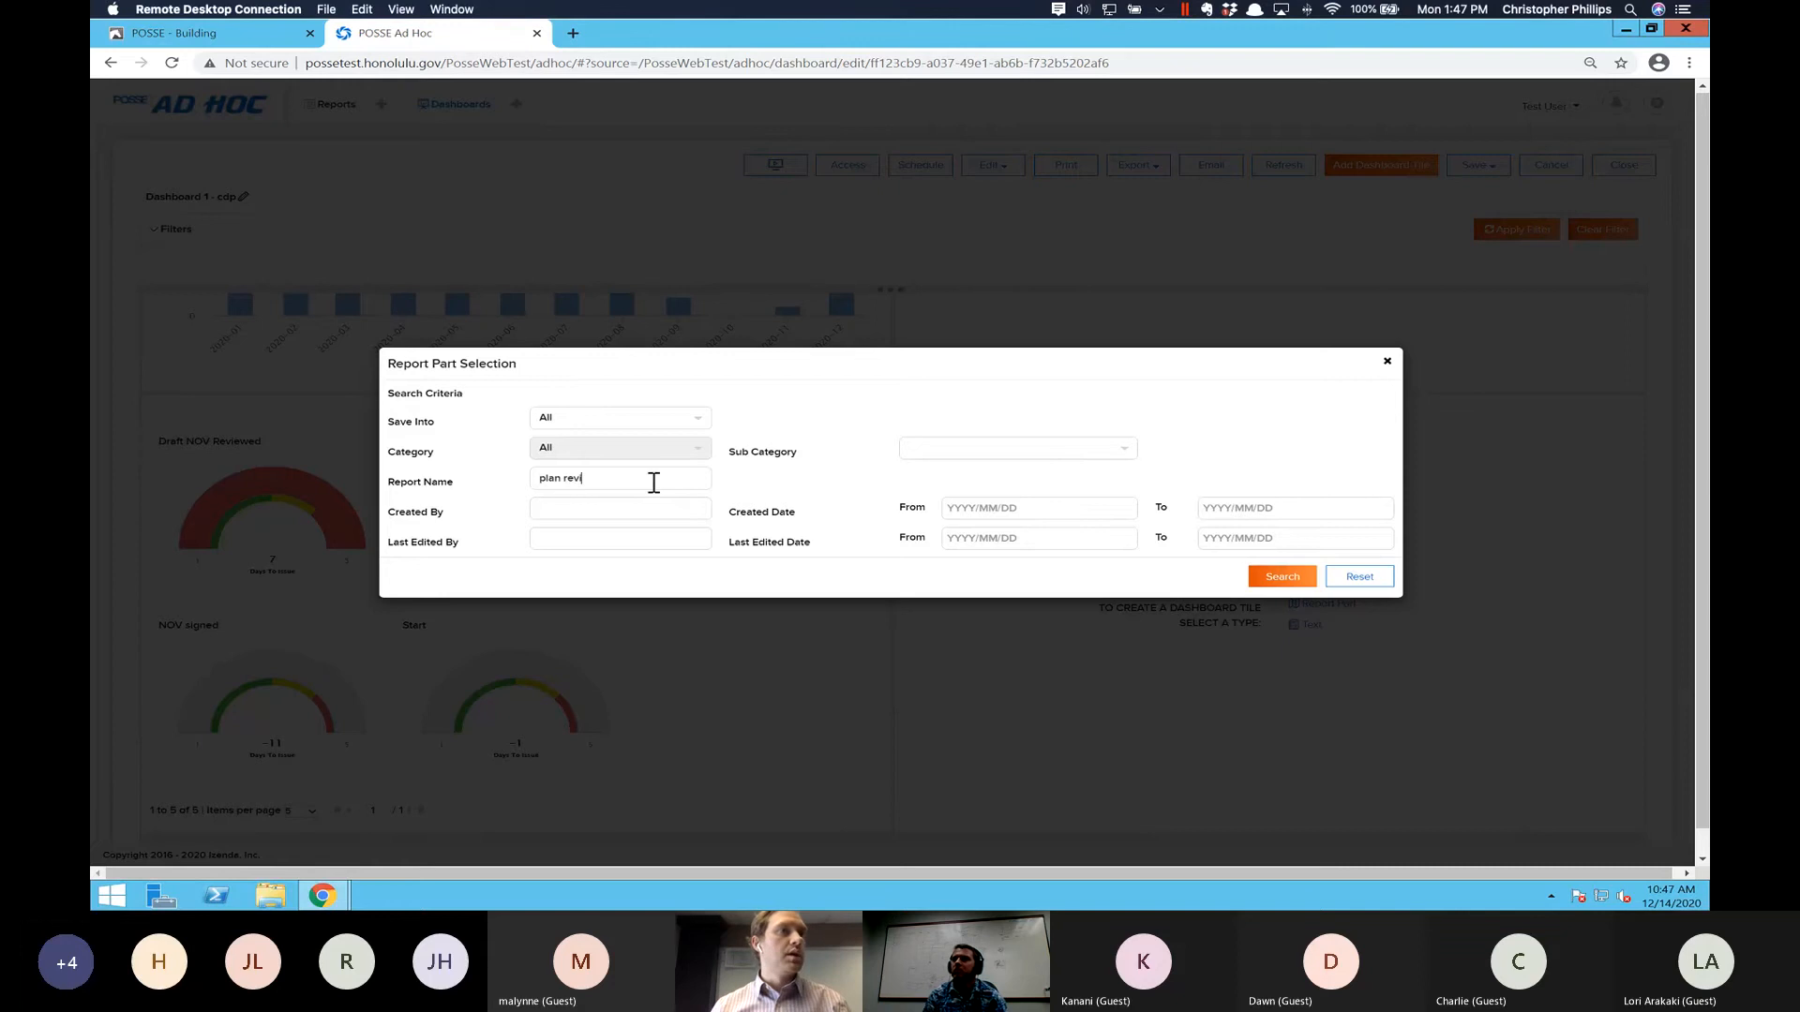
{"action": "key", "text": "Return"}
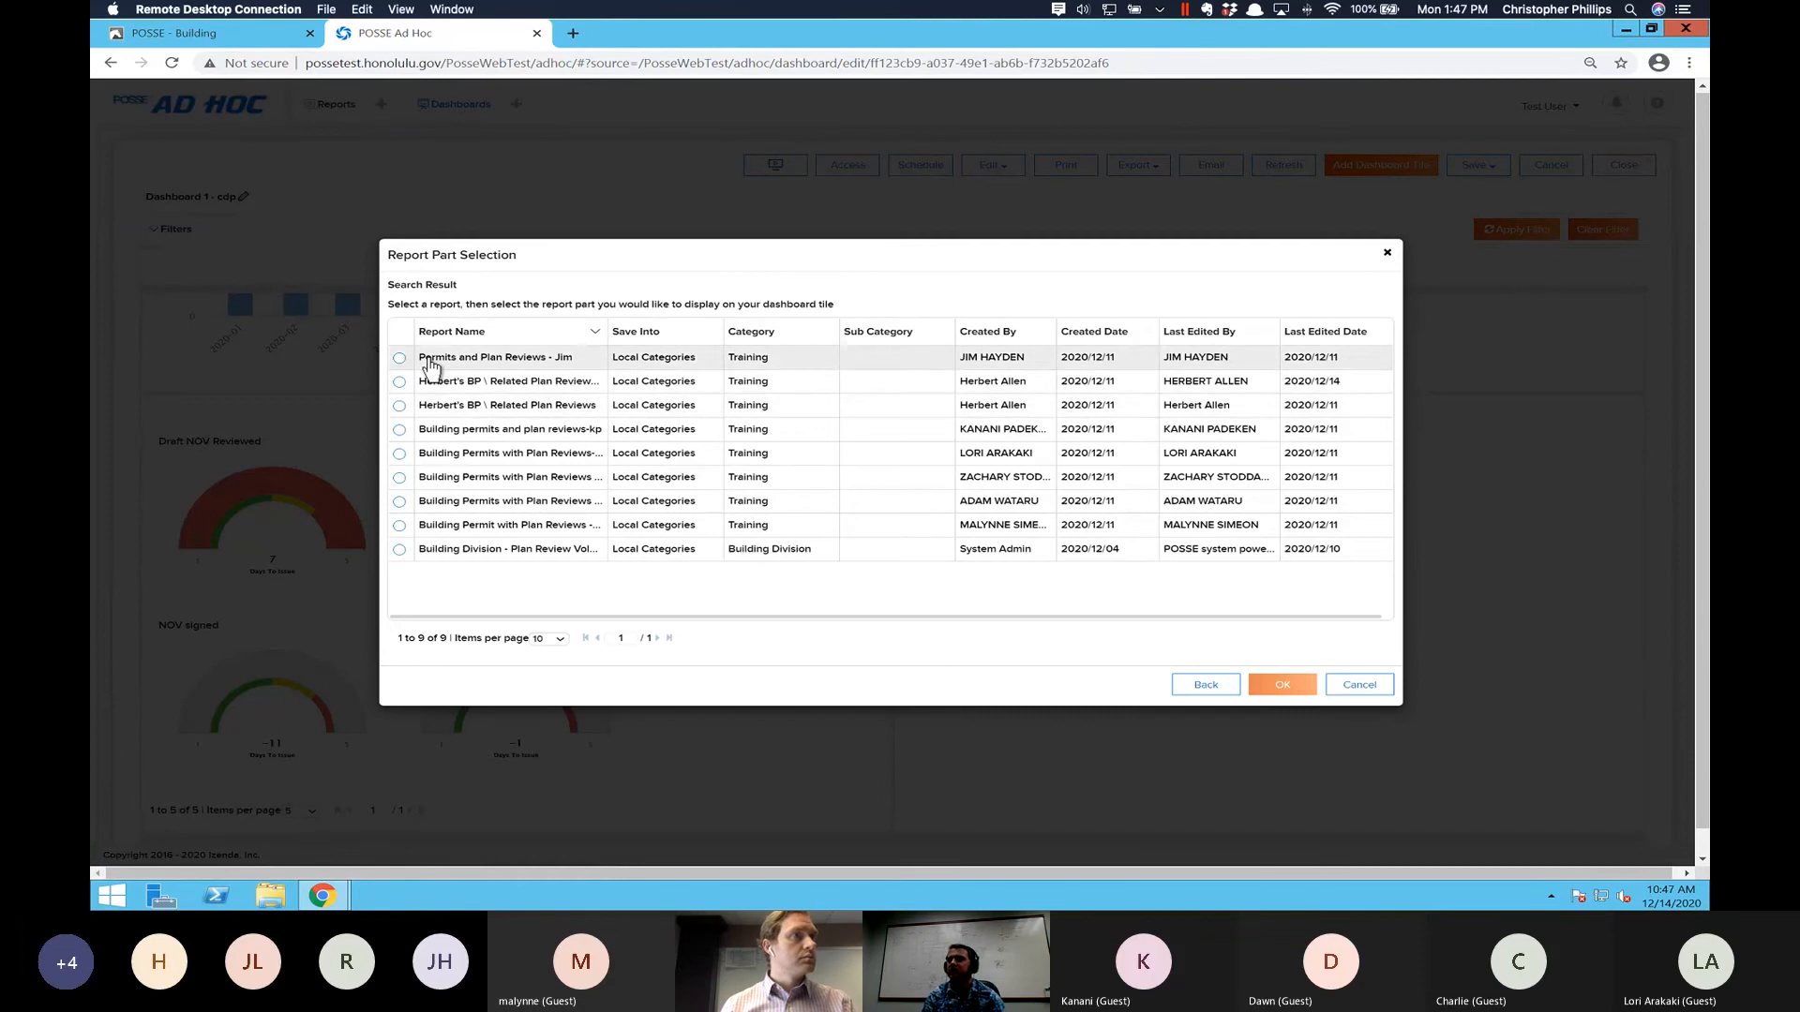
- Place the Grid part of the "Building permits and plan reviews-kp" report in the dashboard tile
{"action": "left_click", "coordinate": [399, 431]}
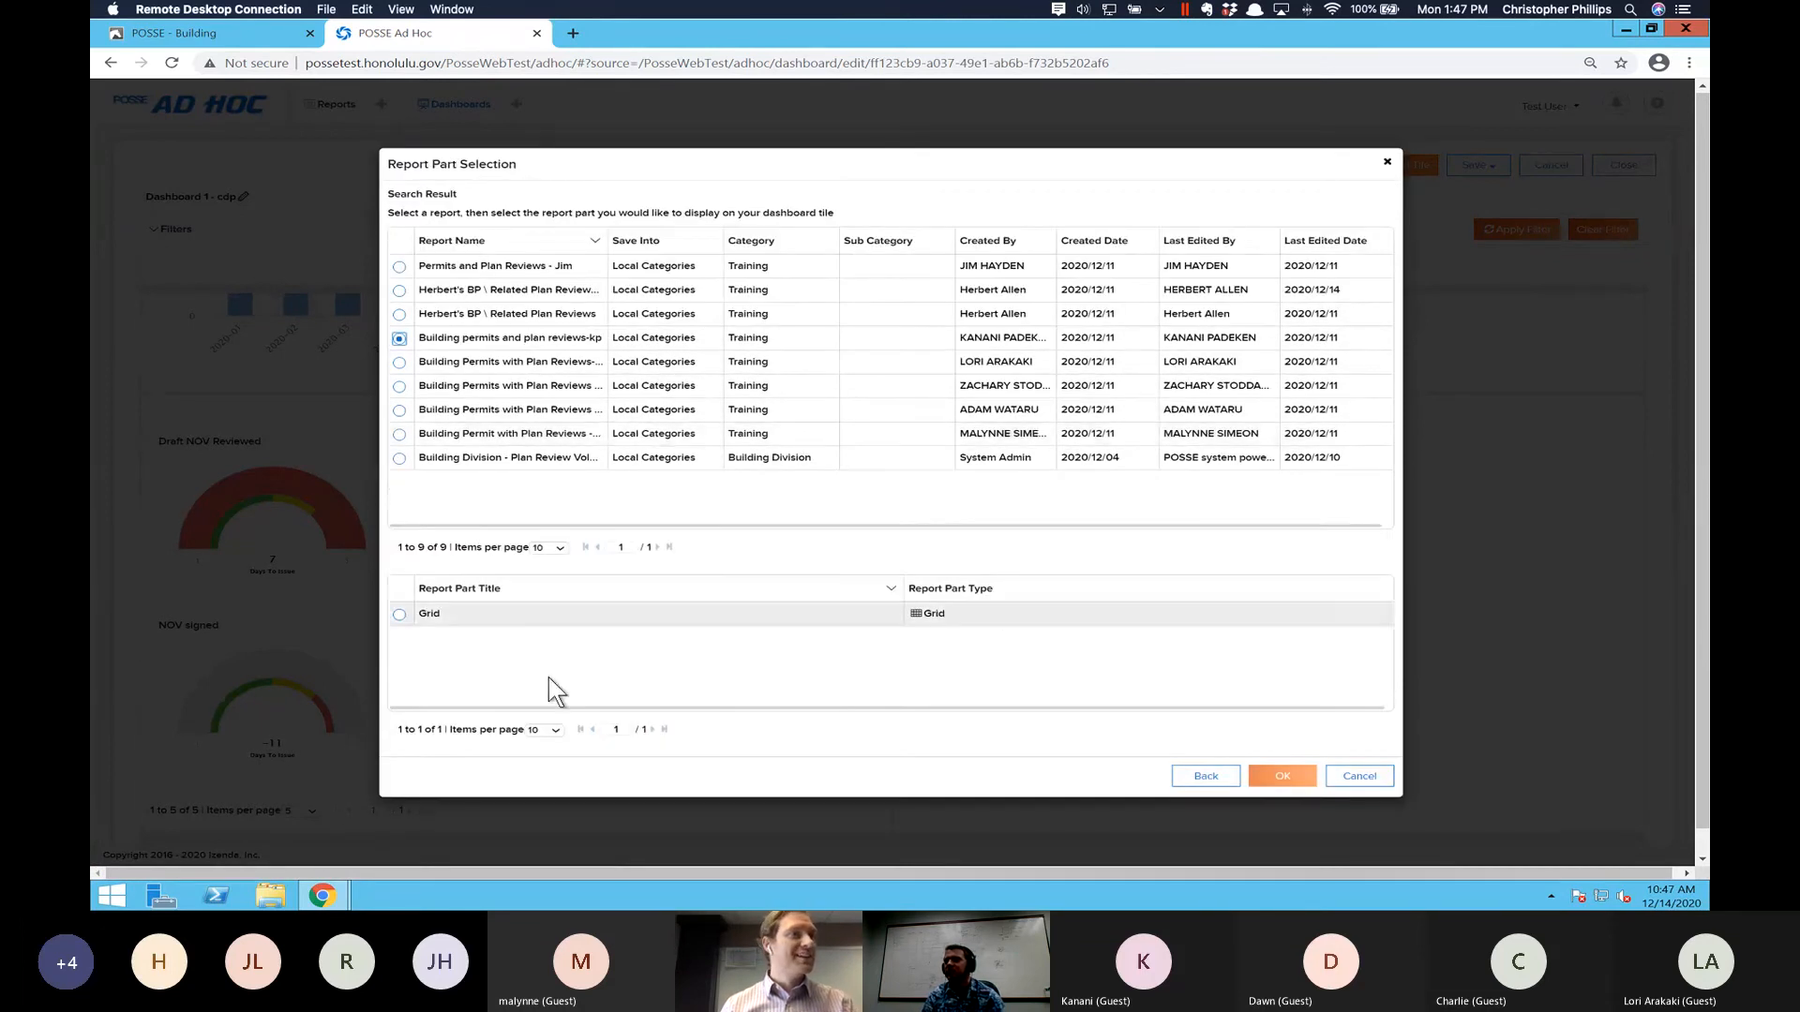
{"action": "left_click", "coordinate": [401, 616]}
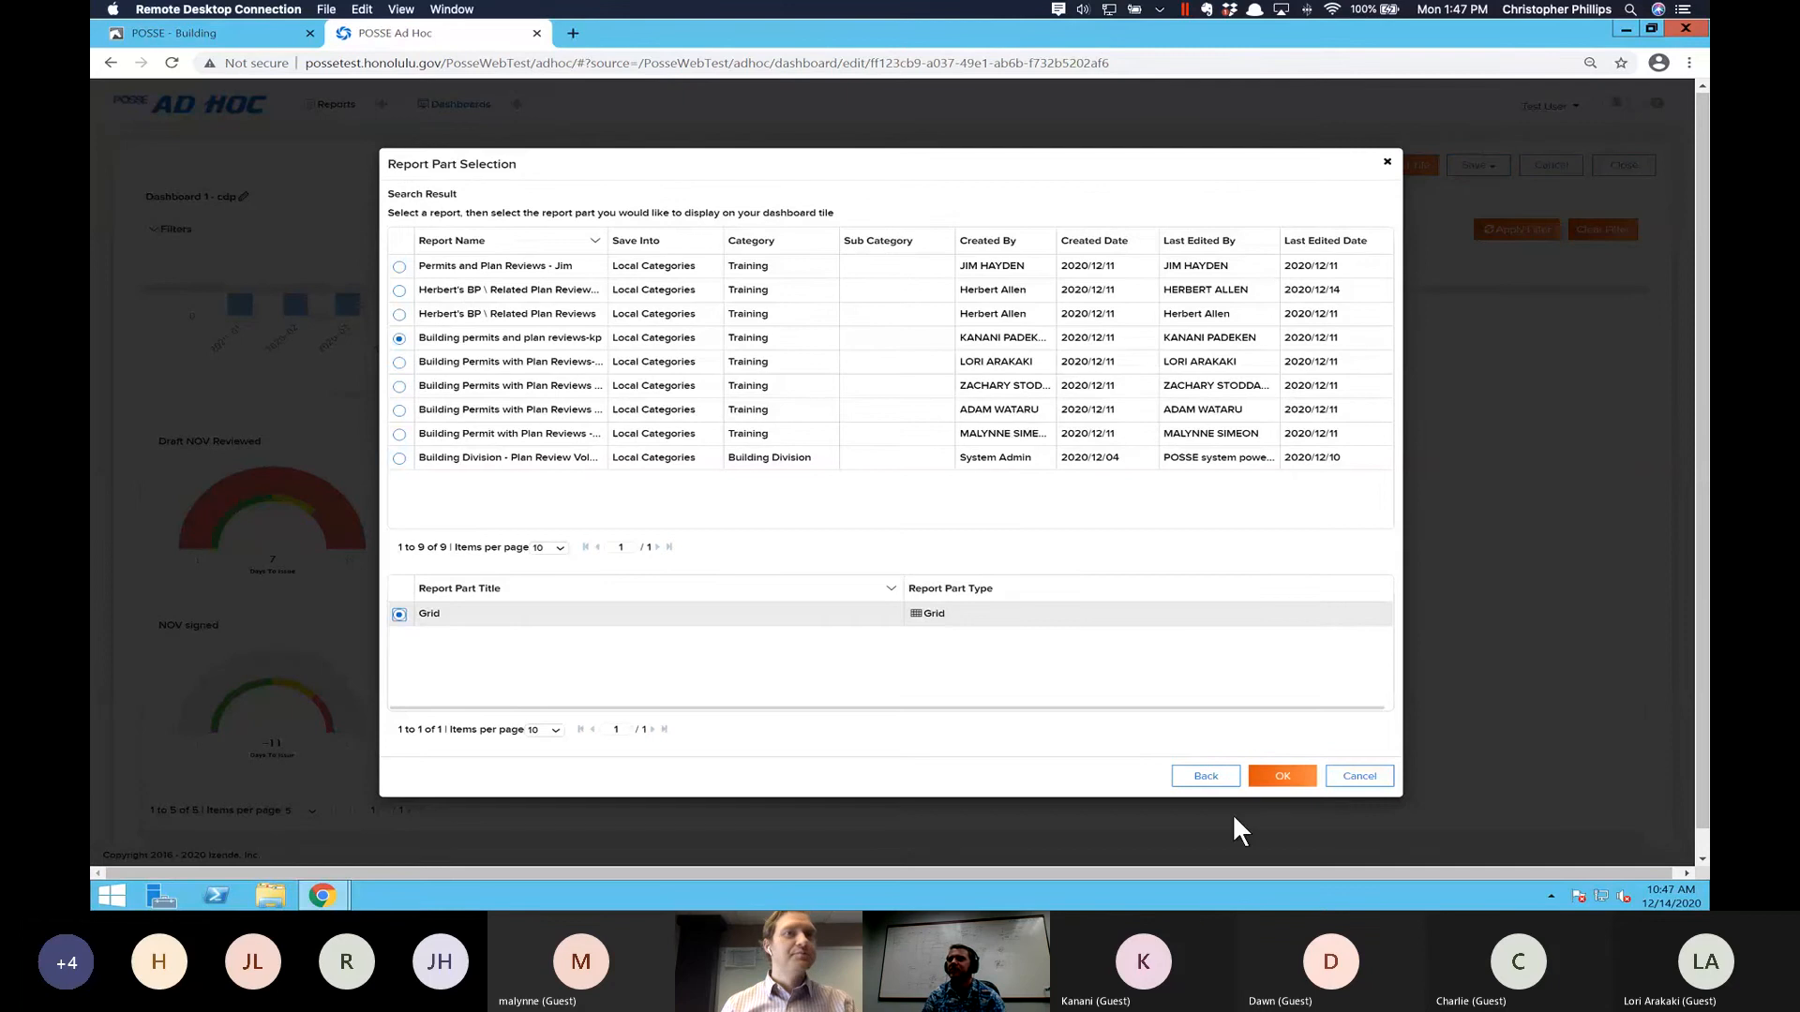
{"action": "left_click", "coordinate": [1279, 777]}
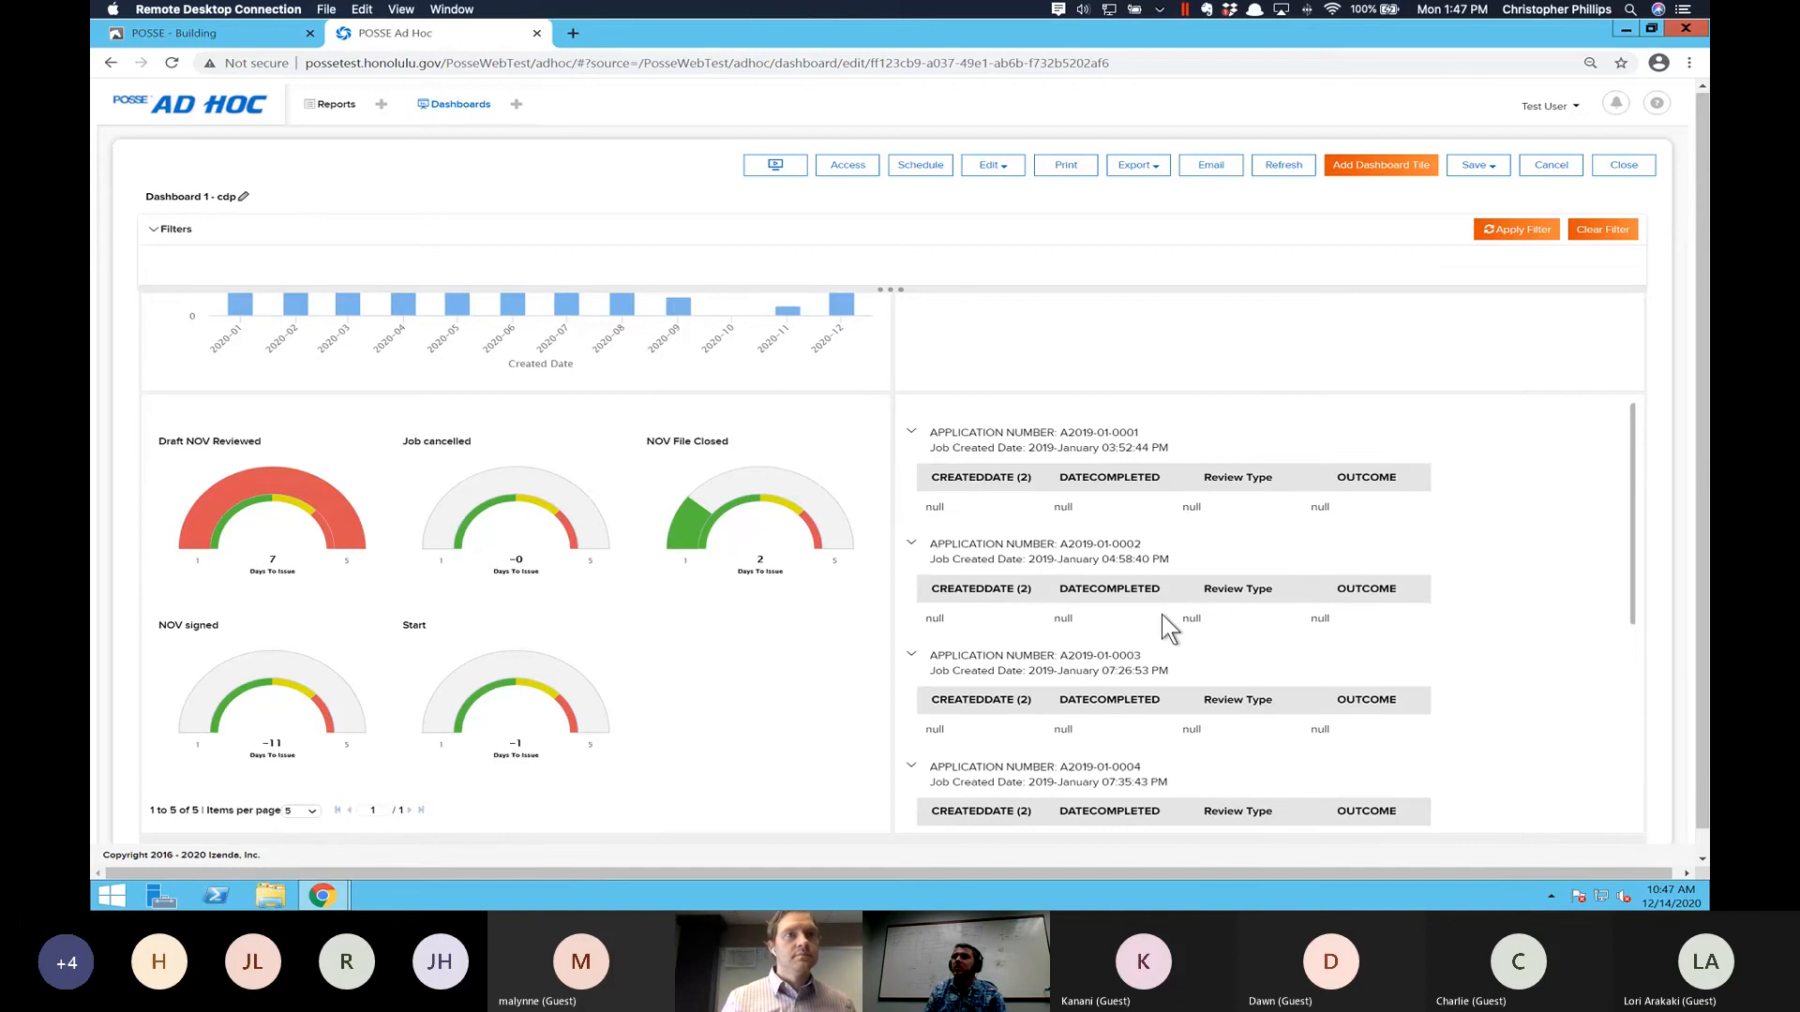
- Save all modifications to the four-tile dashboard and confirm the save
{"action": "scroll", "coordinate": [1161, 615], "scroll_direction": "up", "scroll_amount": 4}
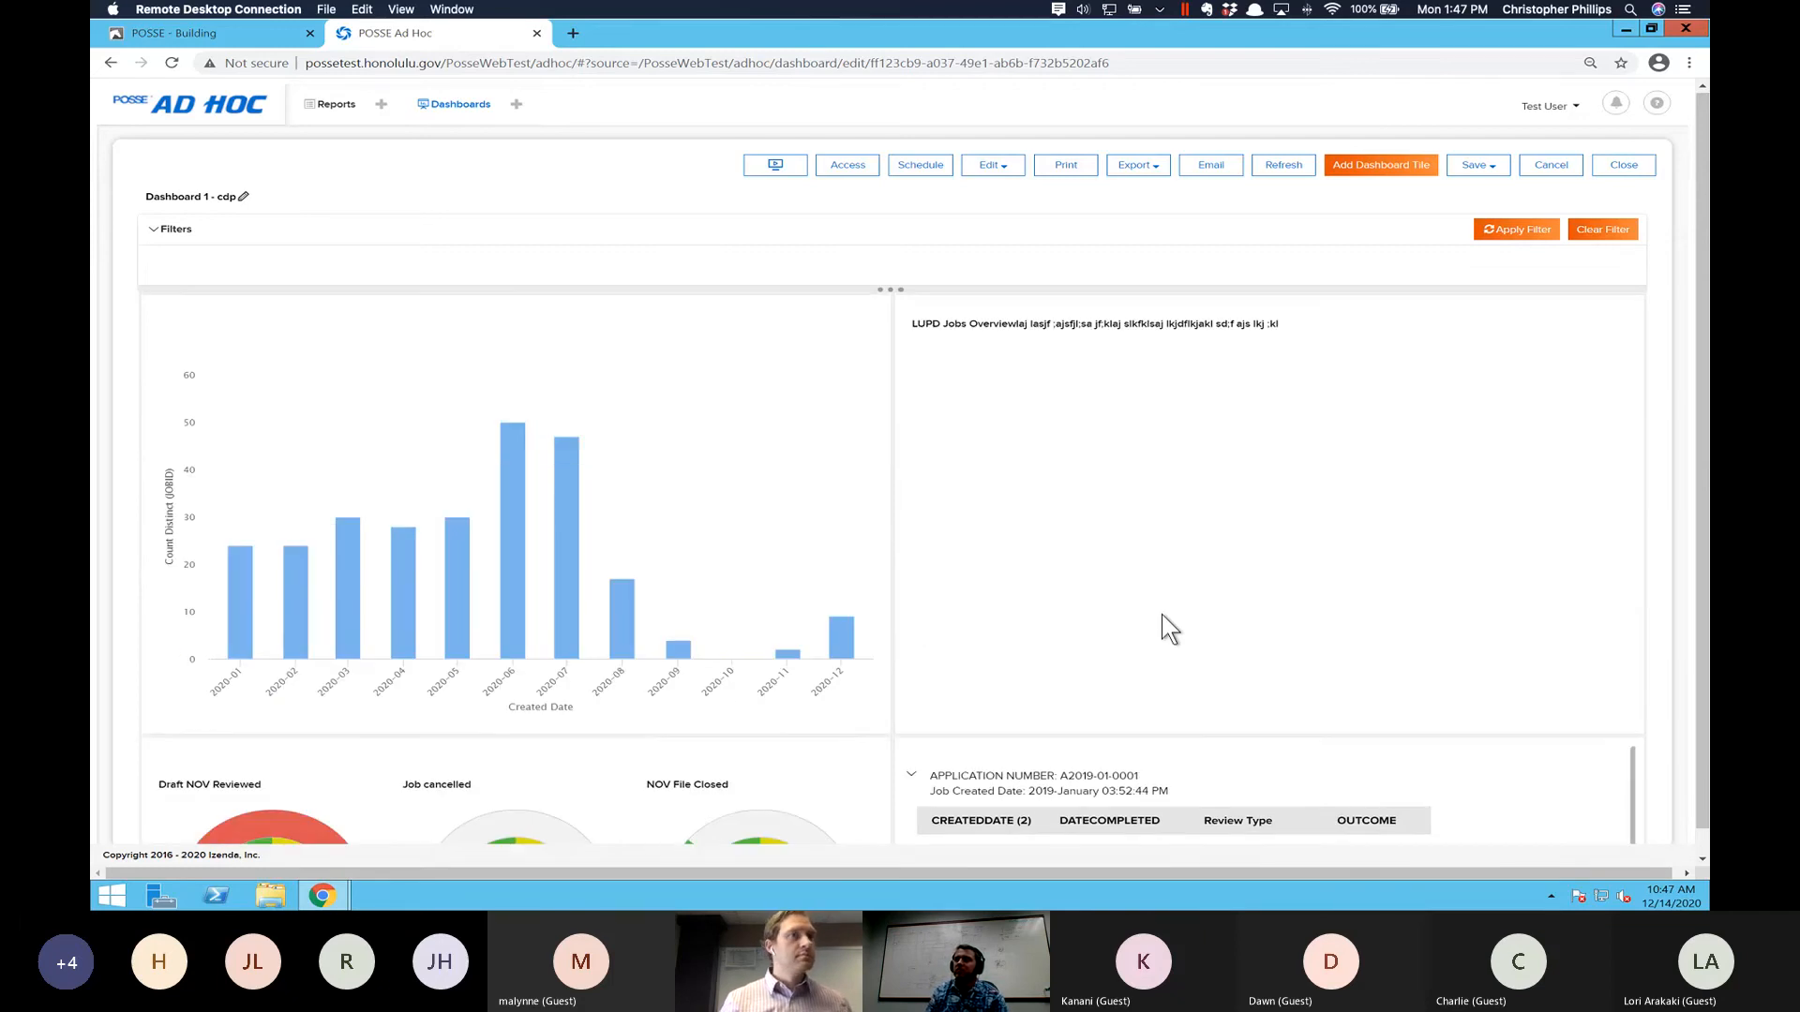
{"action": "scroll", "coordinate": [1162, 615], "scroll_direction": "down", "scroll_amount": 5}
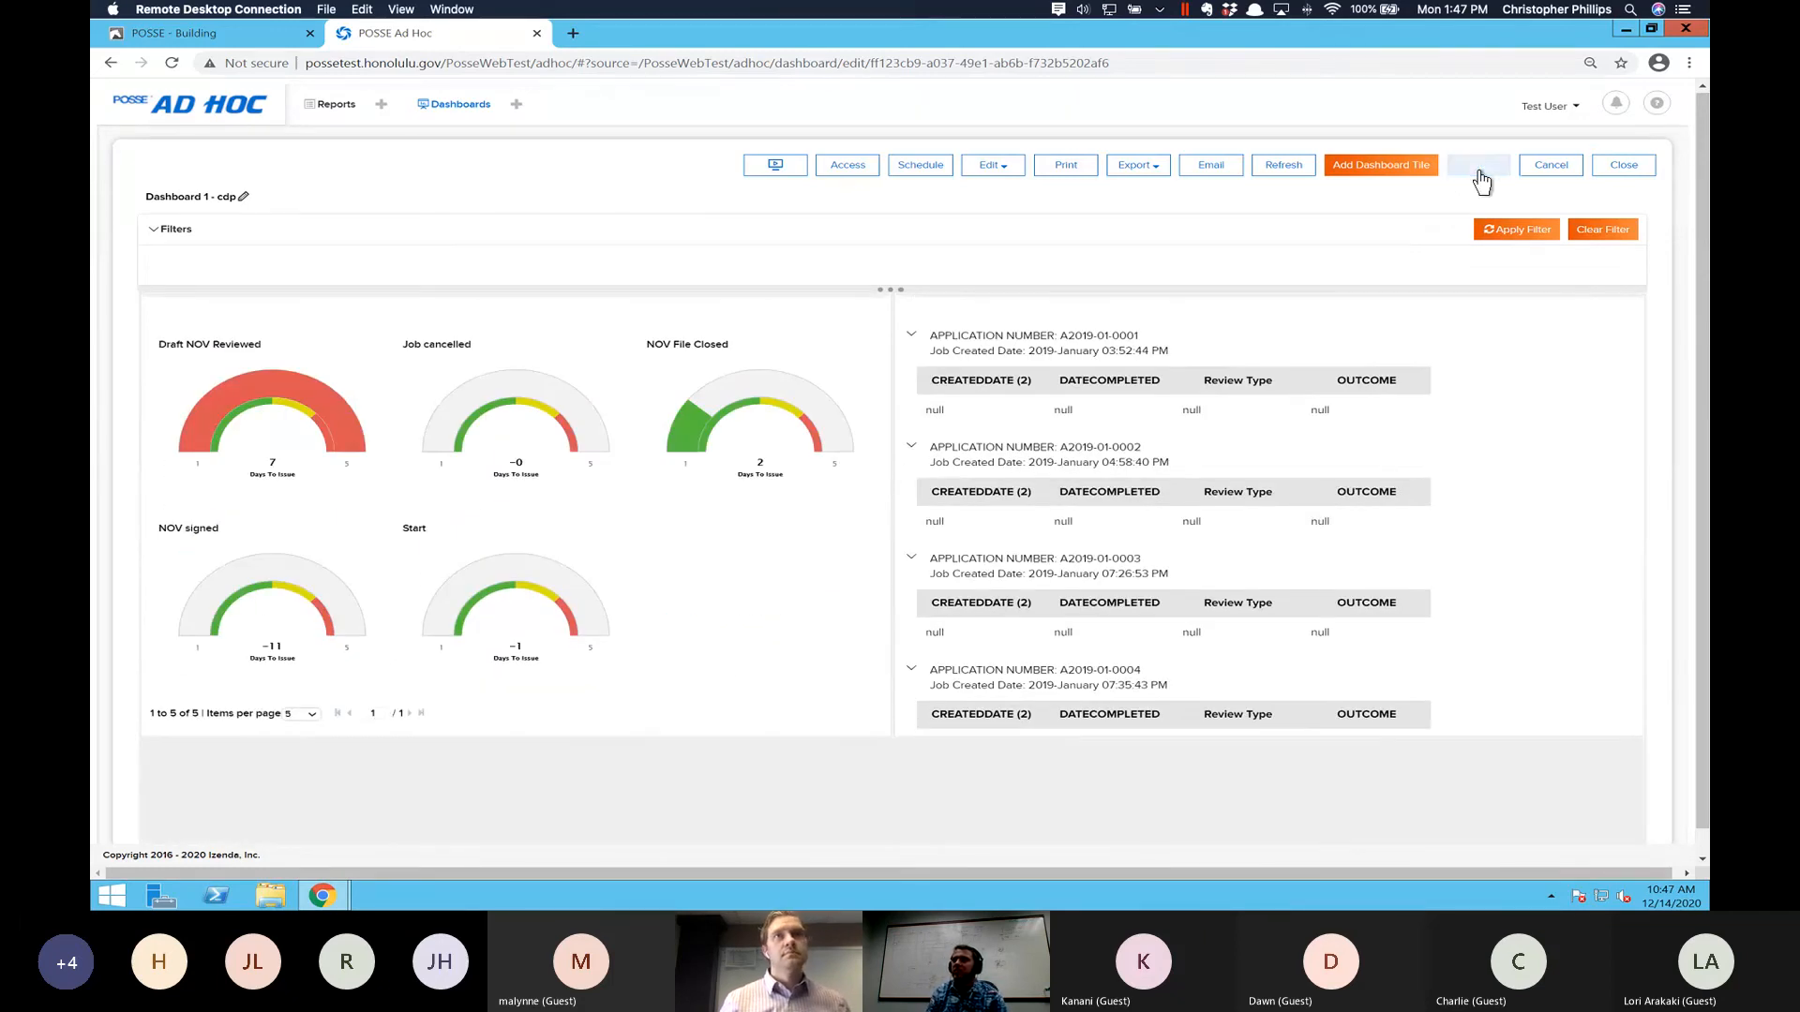
{"action": "left_click", "coordinate": [1478, 168]}
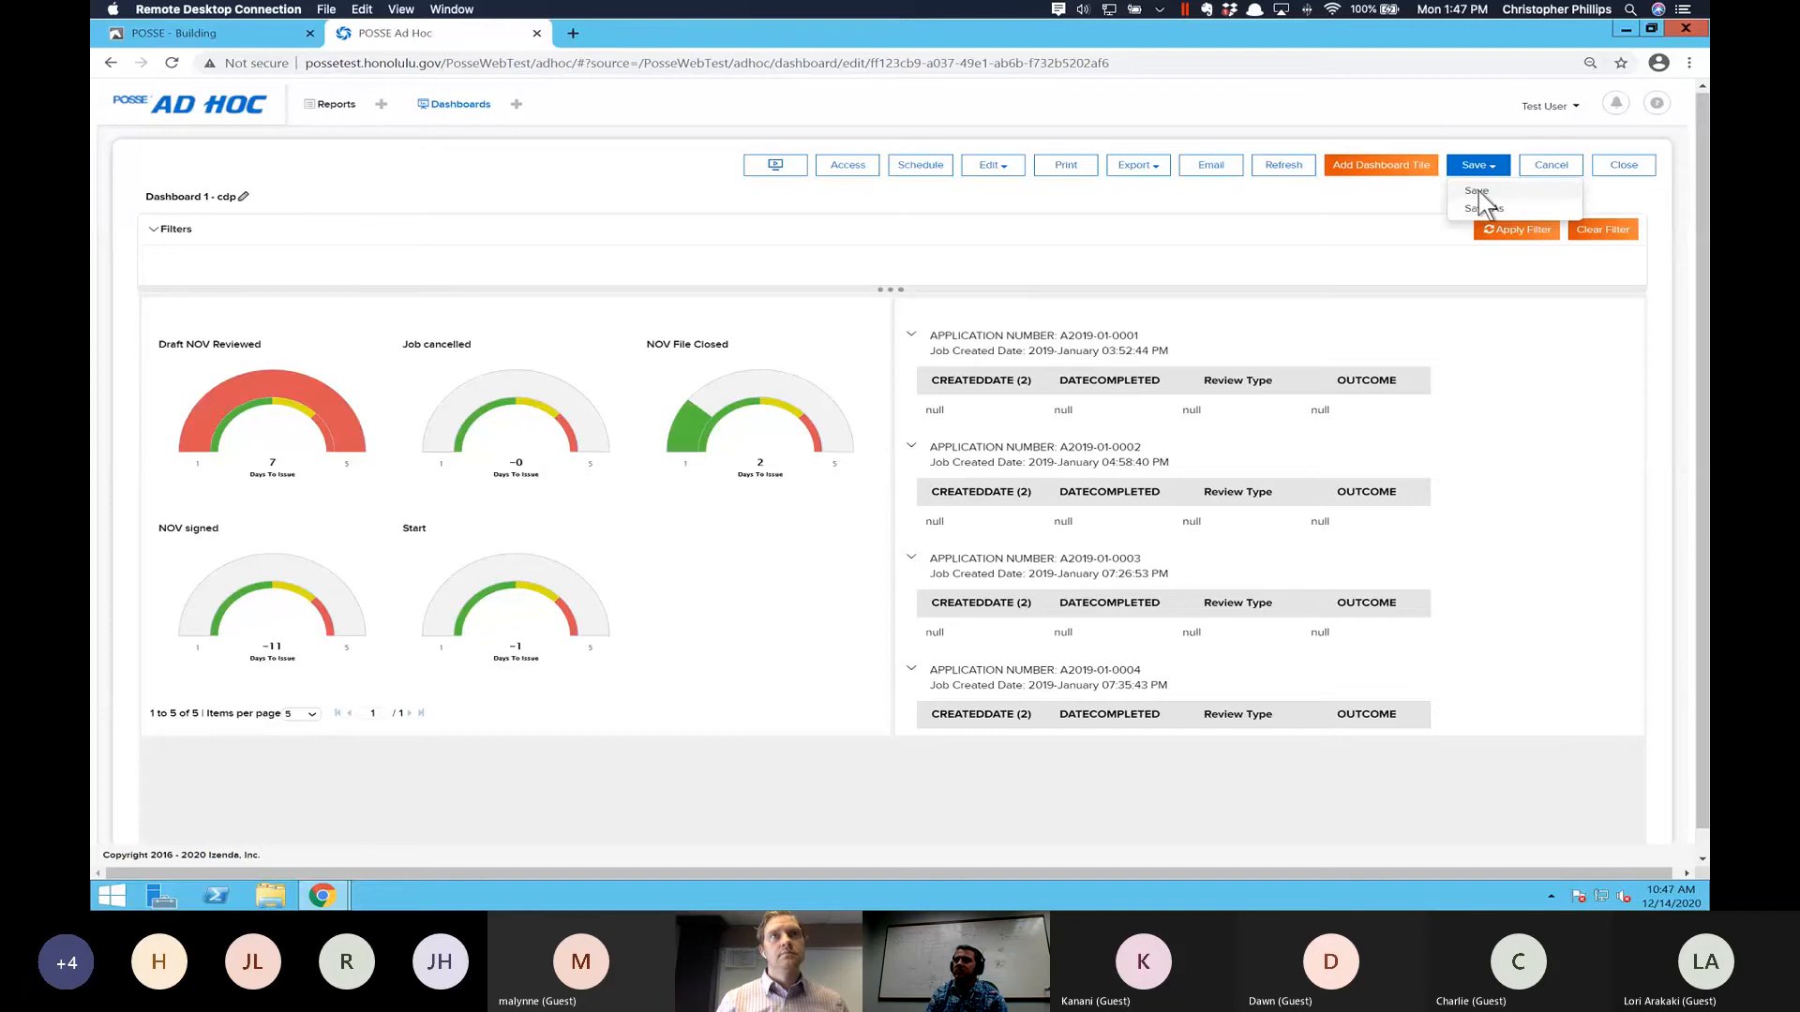
{"action": "left_click", "coordinate": [1477, 191]}
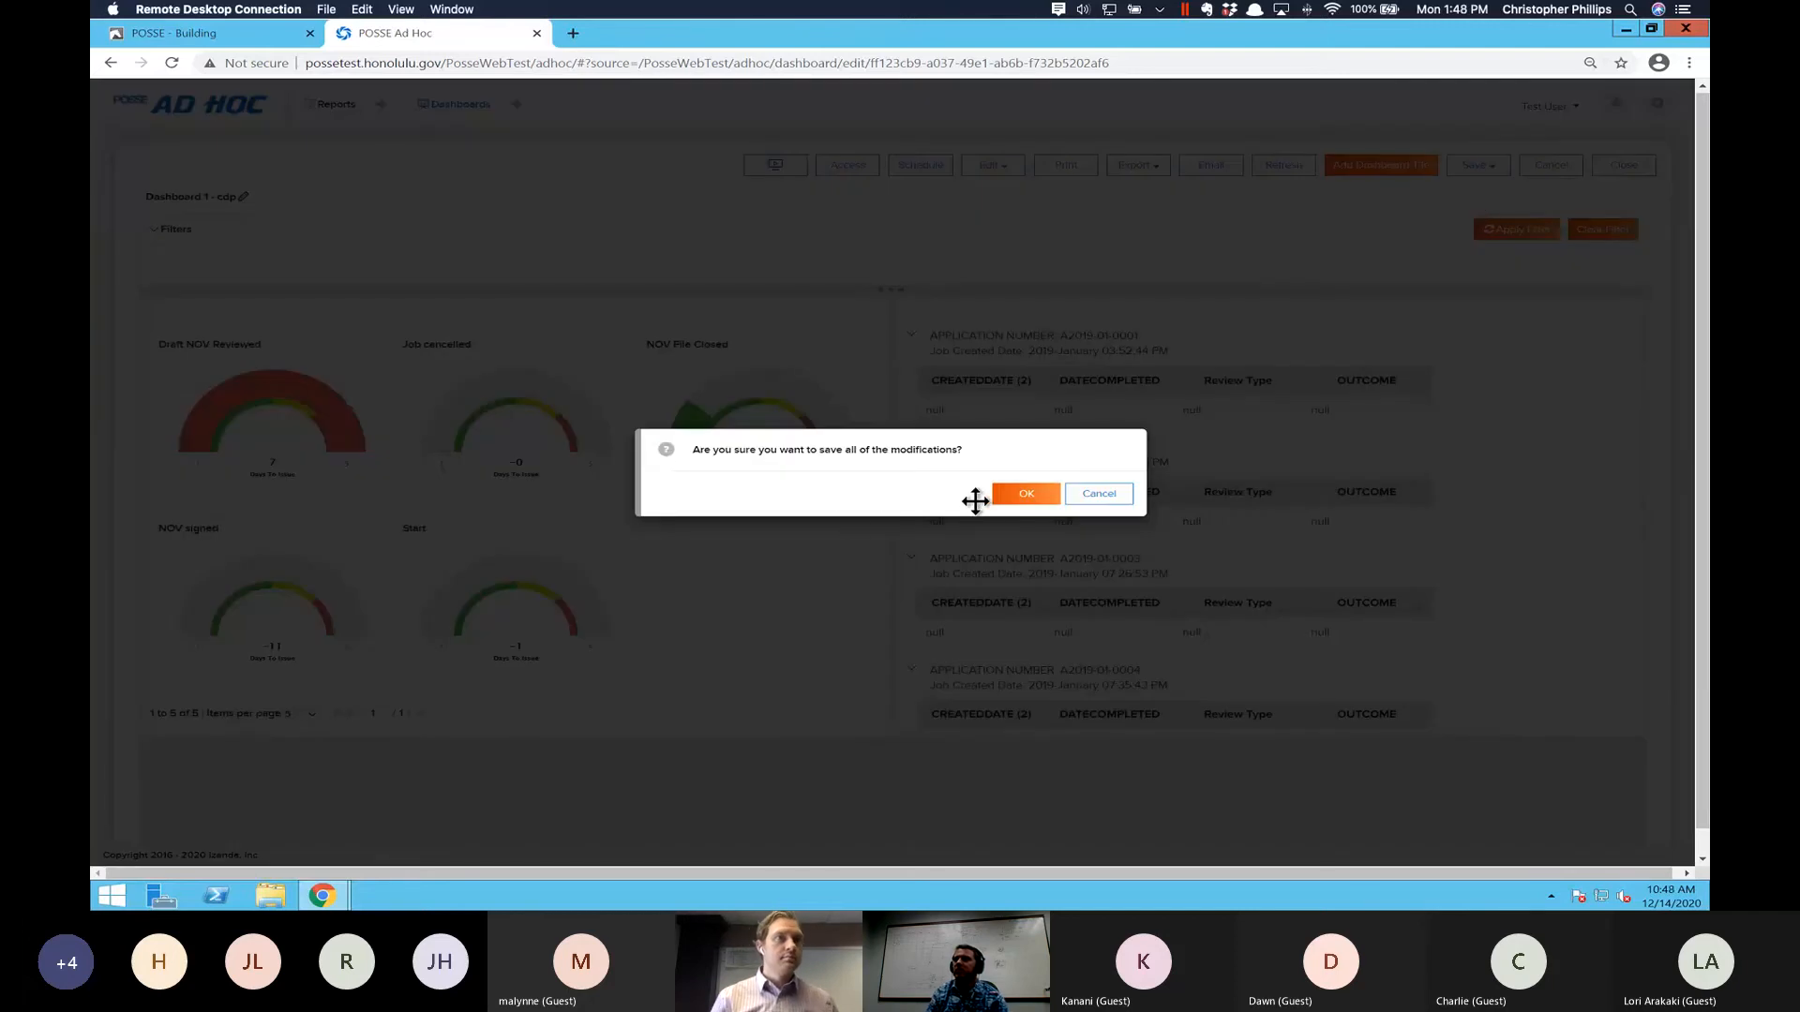
{"action": "left_click", "coordinate": [1003, 496]}
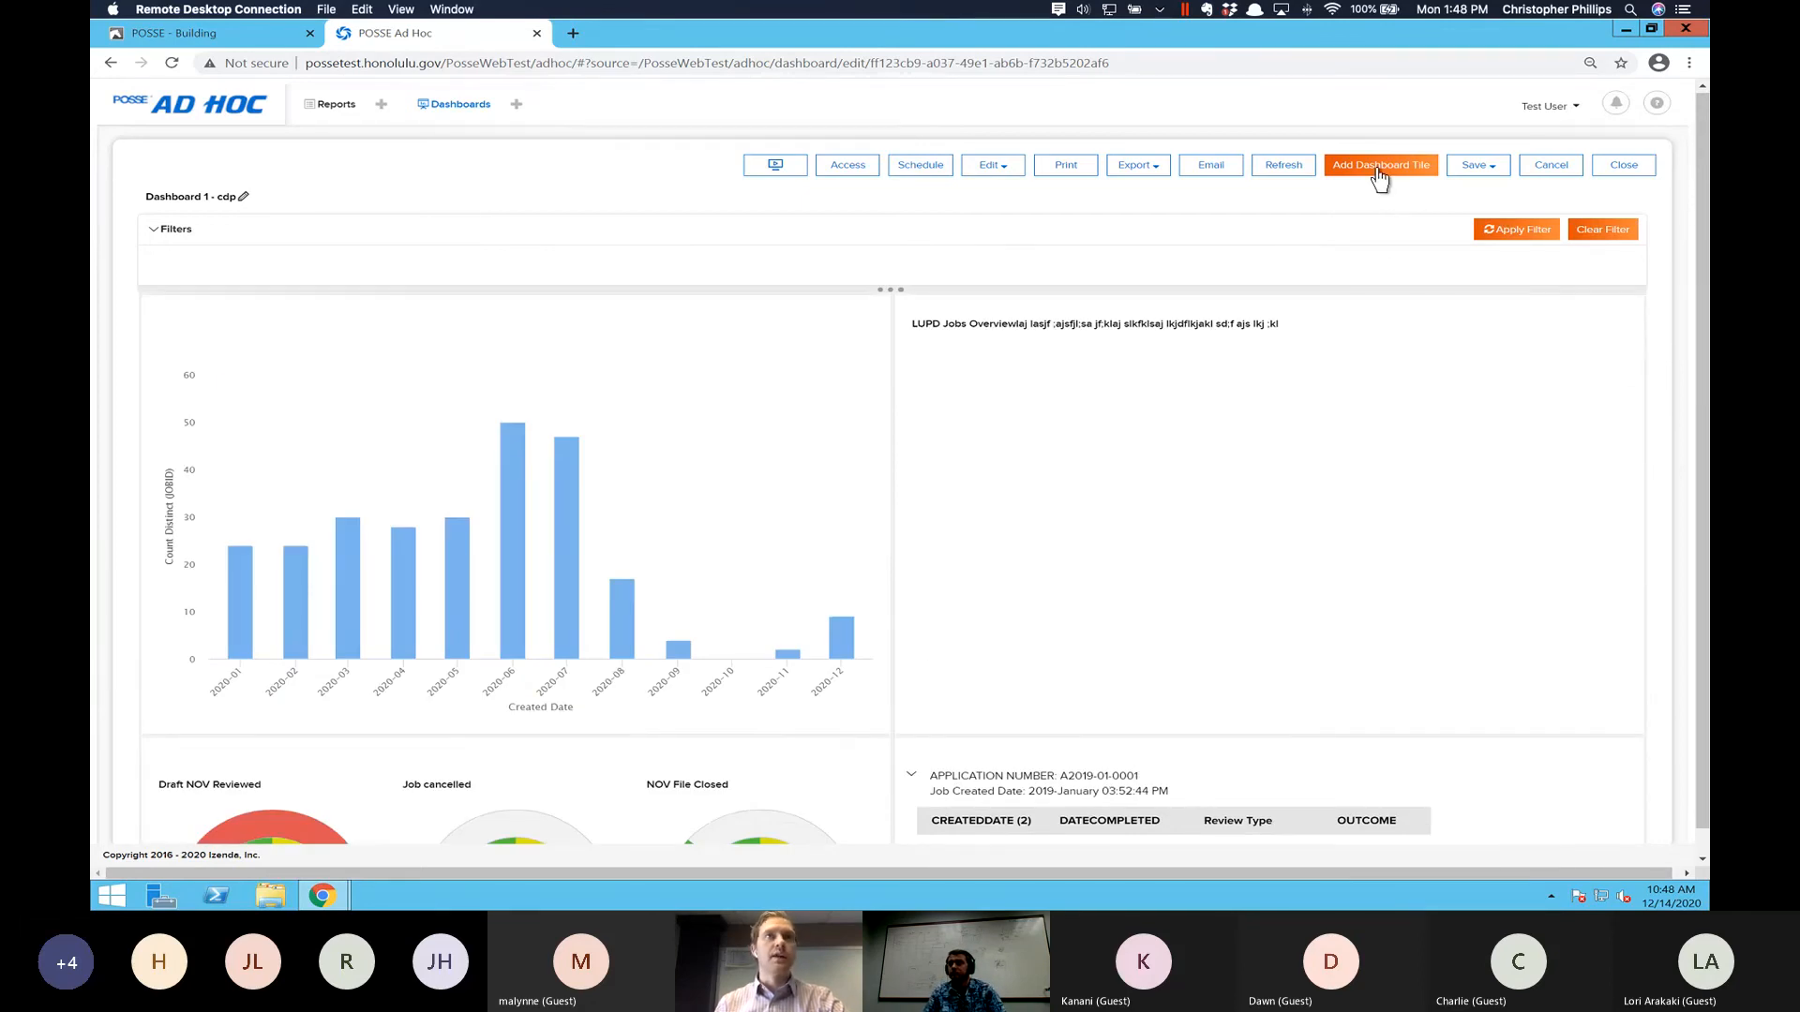
- Refresh the dashboard and examine its chart, overview text, gauges and plan review grid
{"action": "left_click", "coordinate": [1282, 169]}
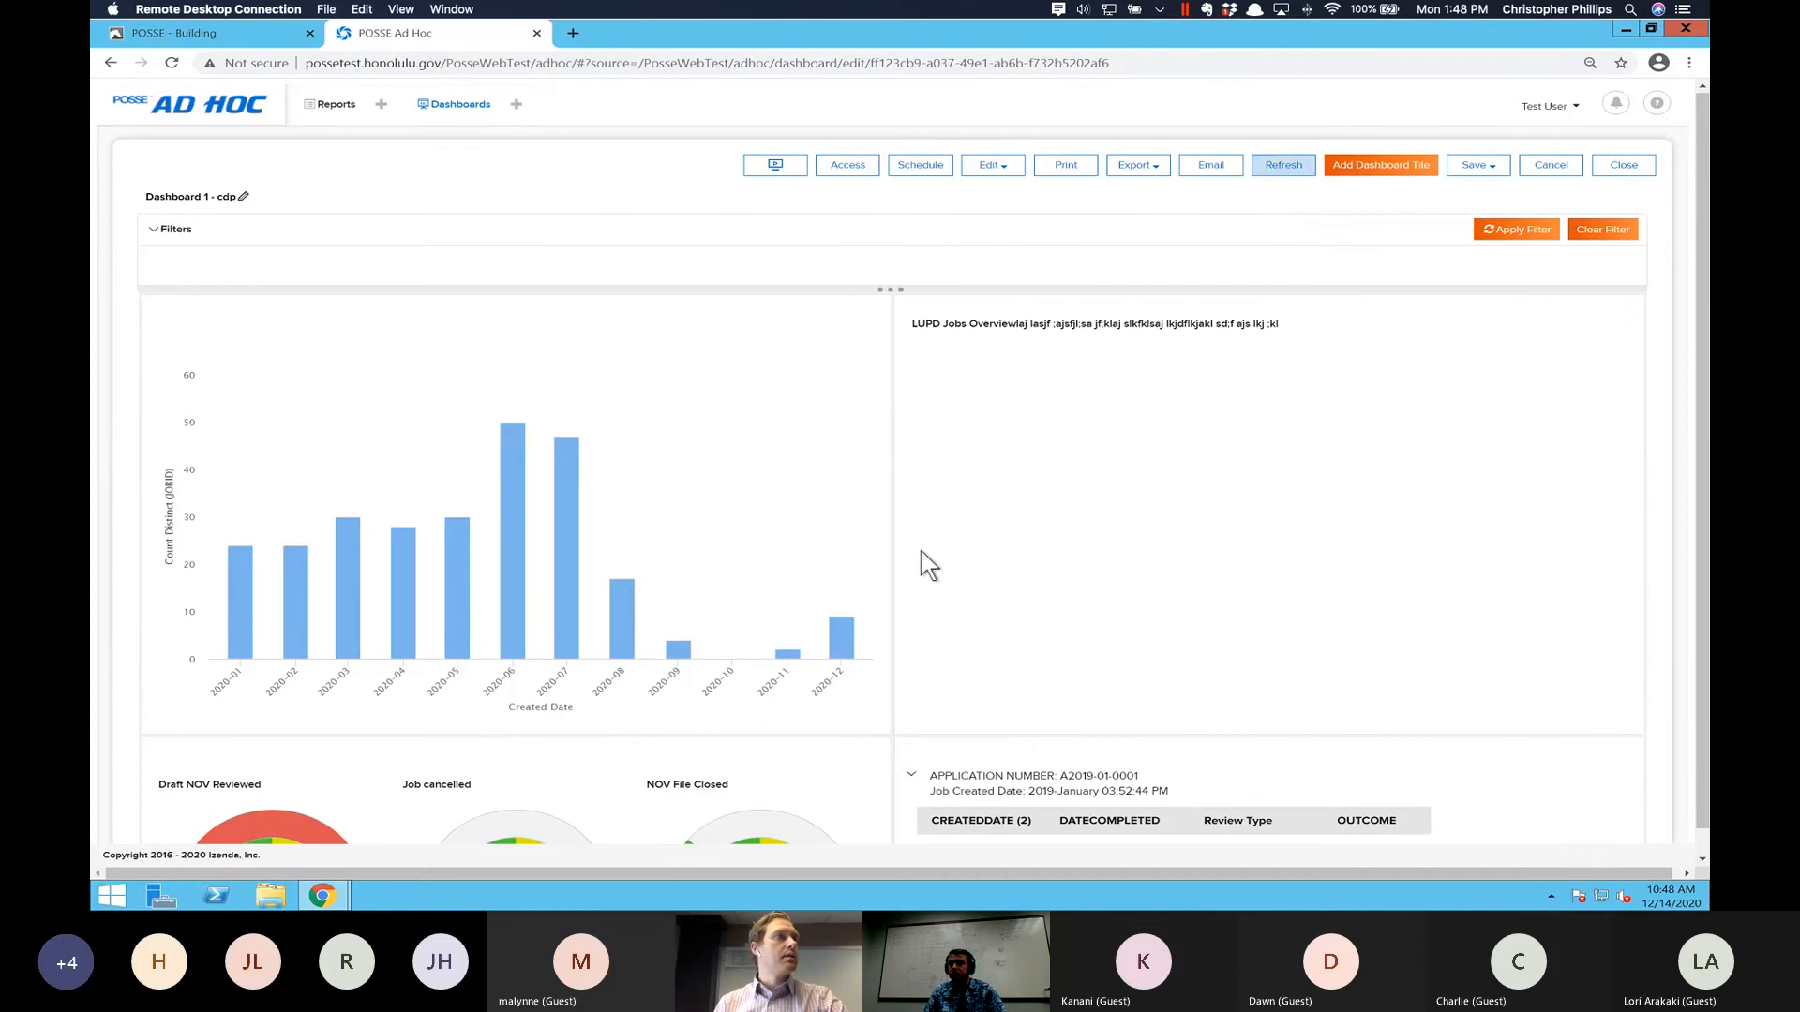
{"action": "mouse_move", "coordinate": [822, 626]}
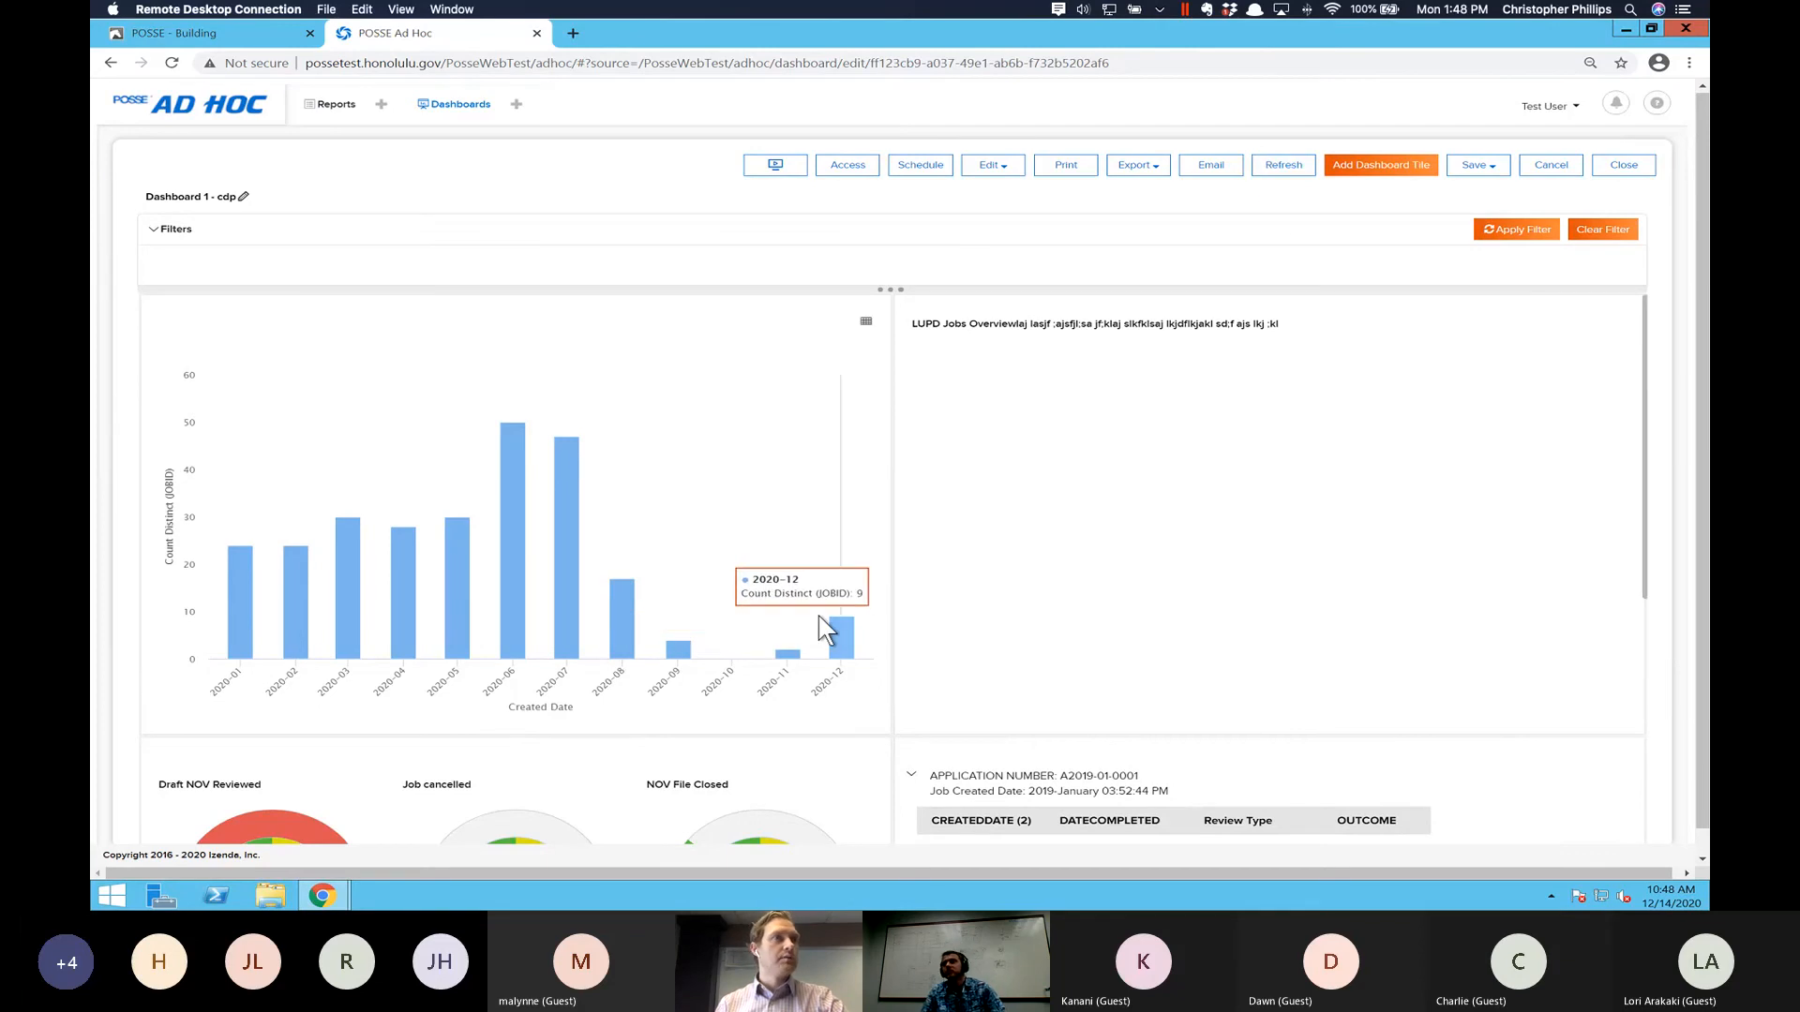
{"action": "scroll", "coordinate": [1004, 643], "scroll_direction": "down", "scroll_amount": 5}
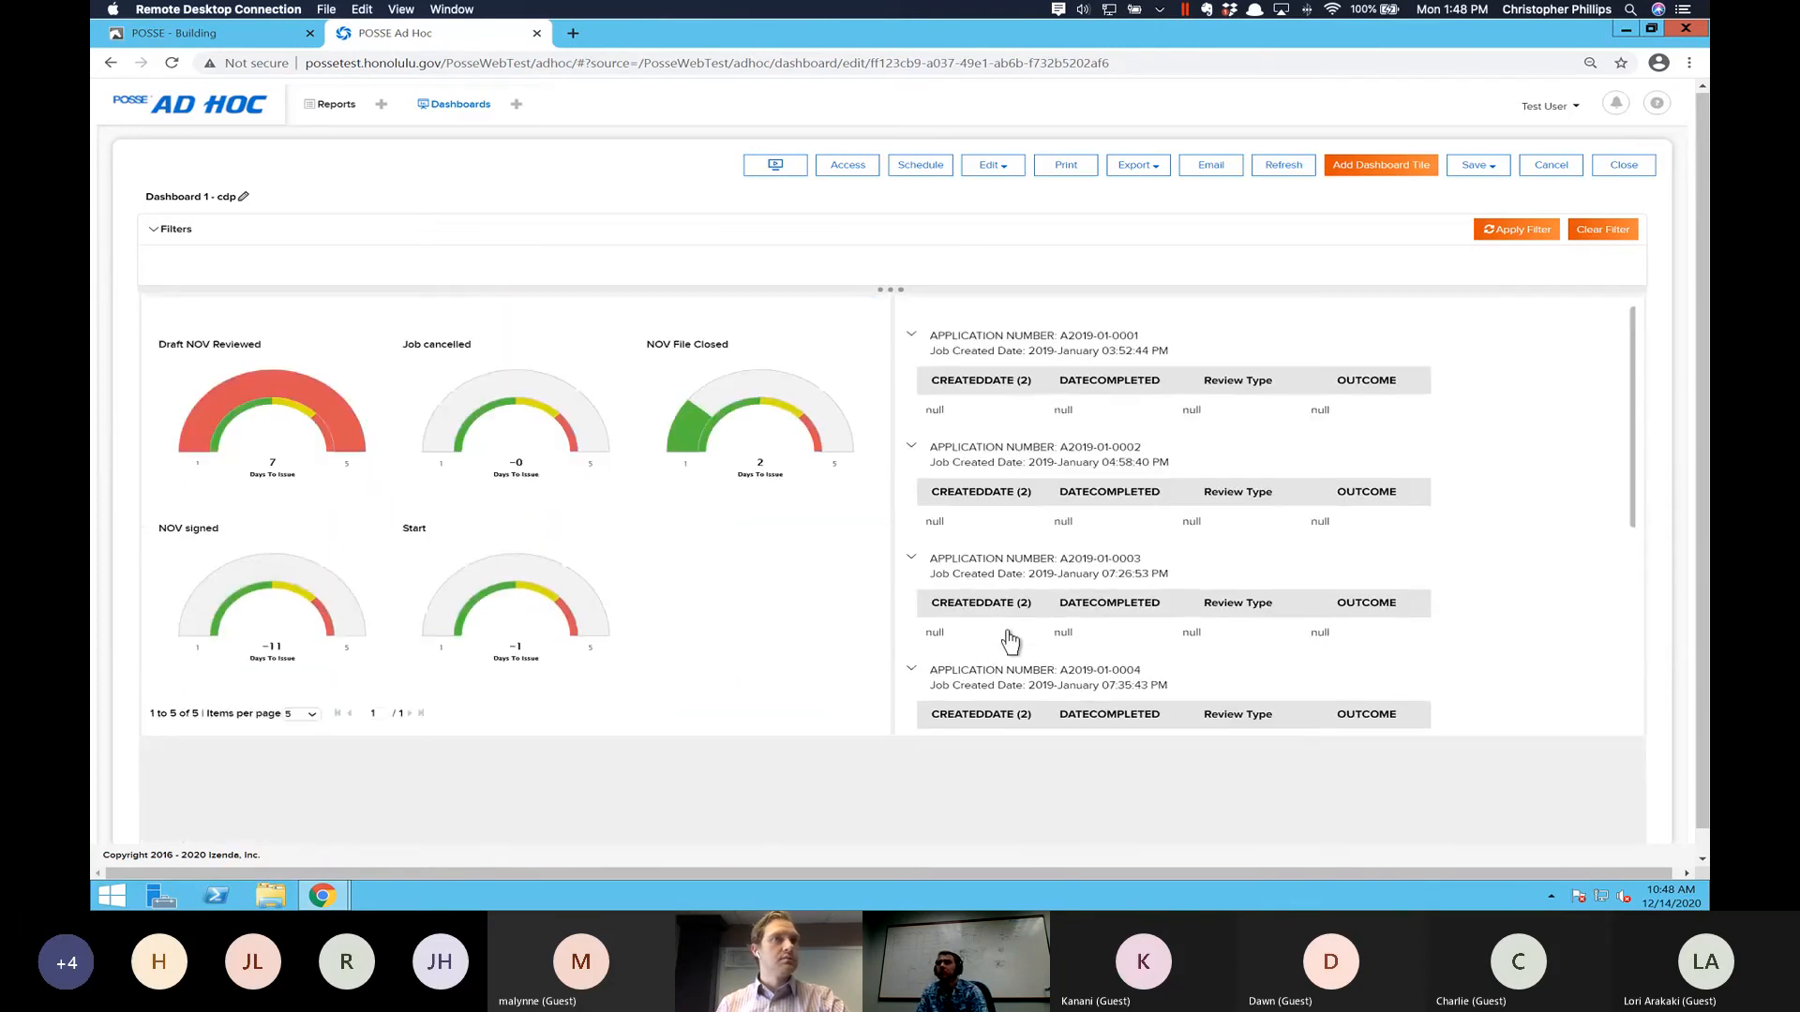
{"action": "scroll", "coordinate": [1011, 643], "scroll_direction": "up", "scroll_amount": 5}
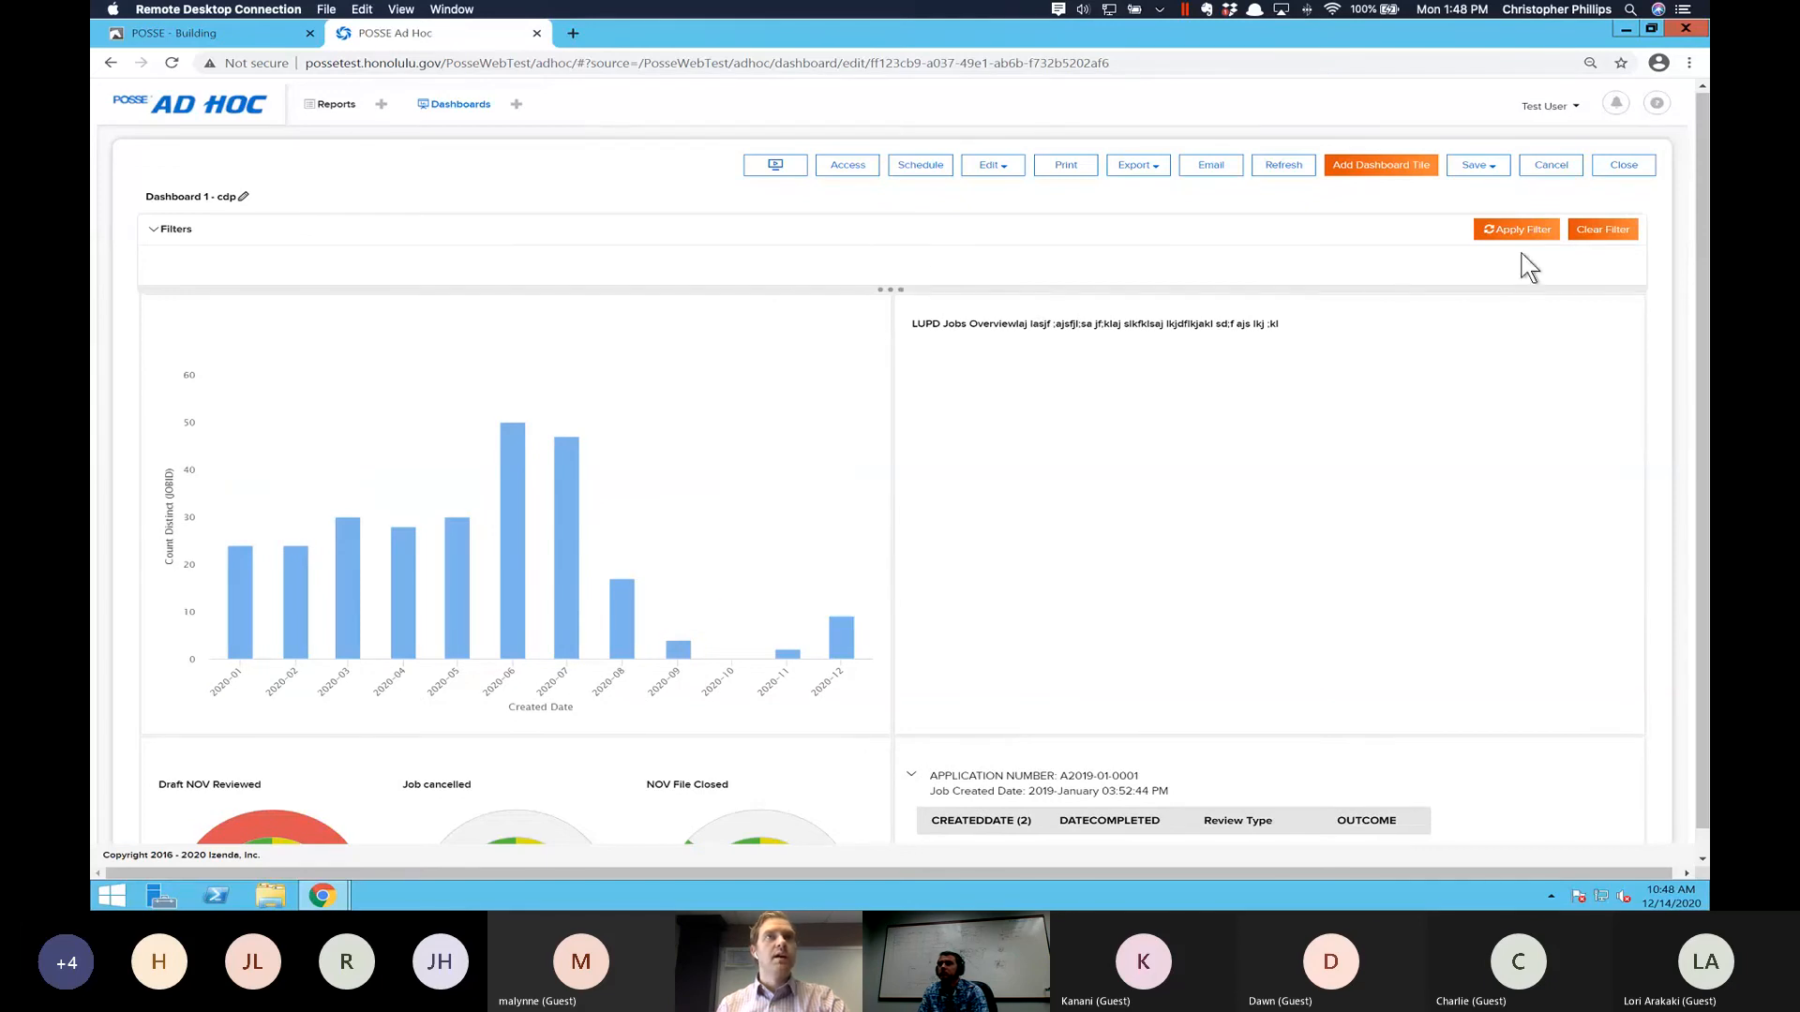
{"action": "scroll", "coordinate": [926, 521], "scroll_direction": "down", "scroll_amount": 3}
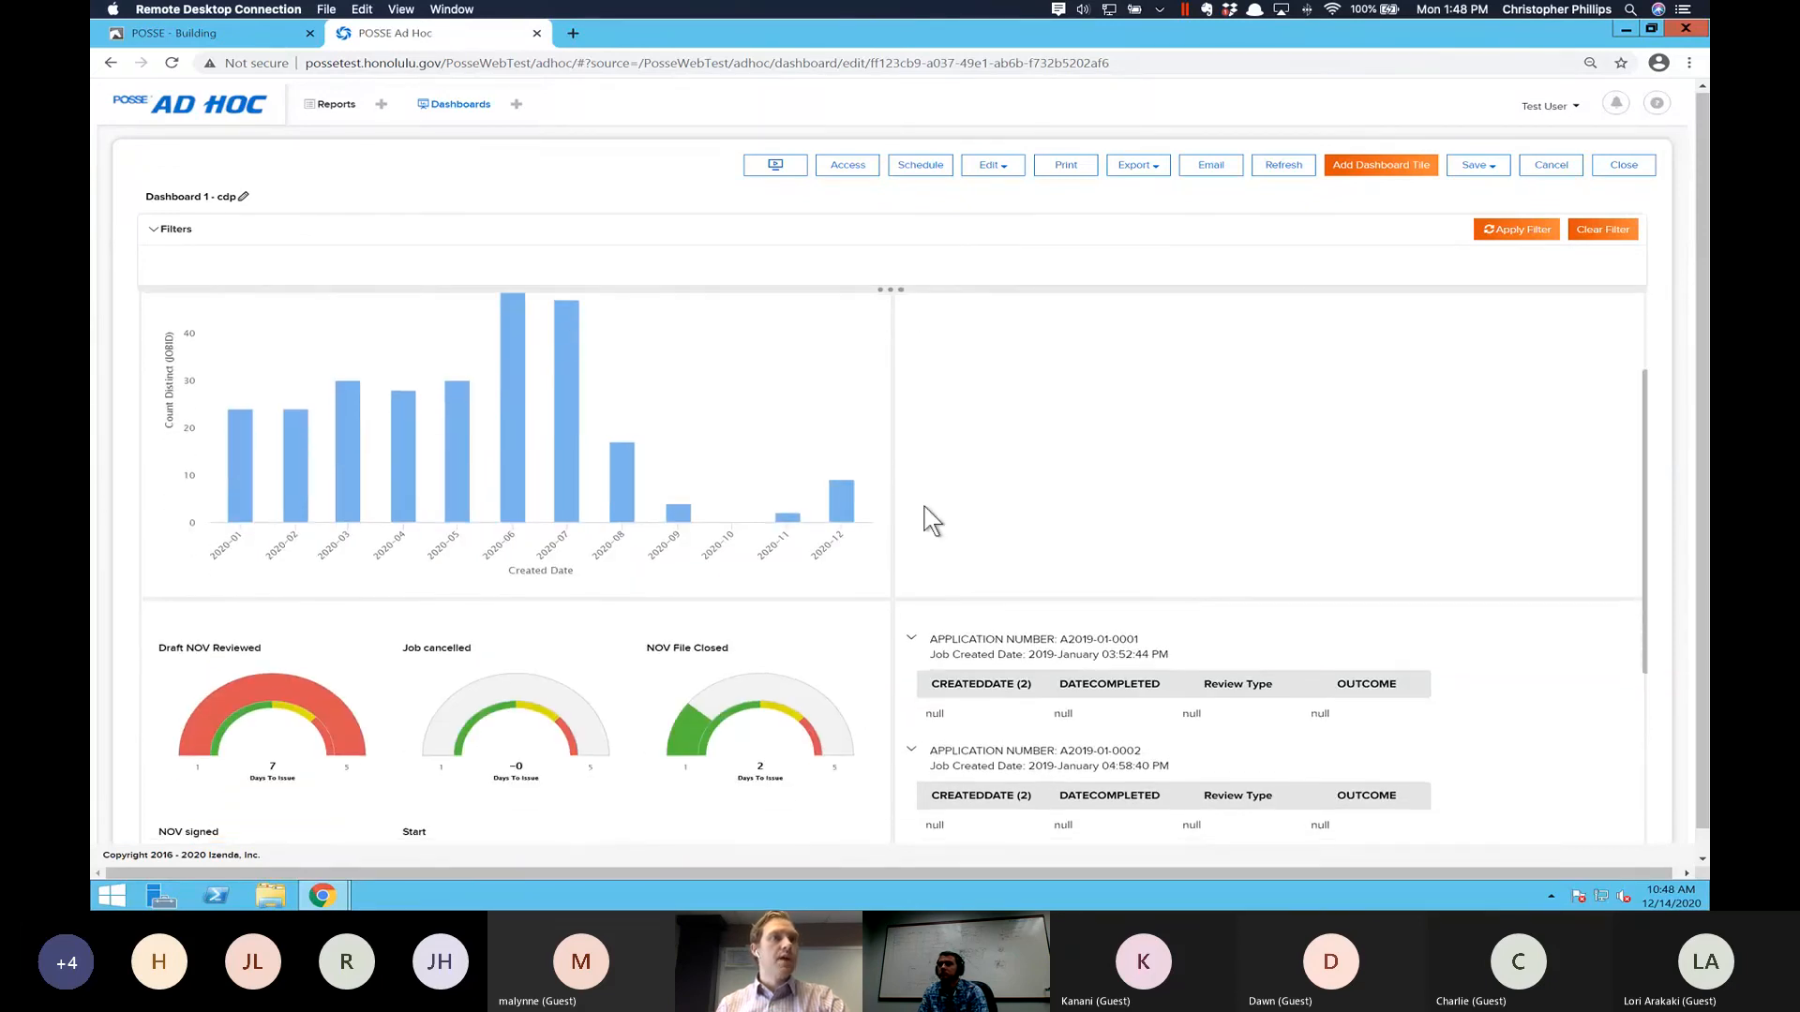
{"action": "scroll", "coordinate": [927, 521], "scroll_direction": "down", "scroll_amount": 3}
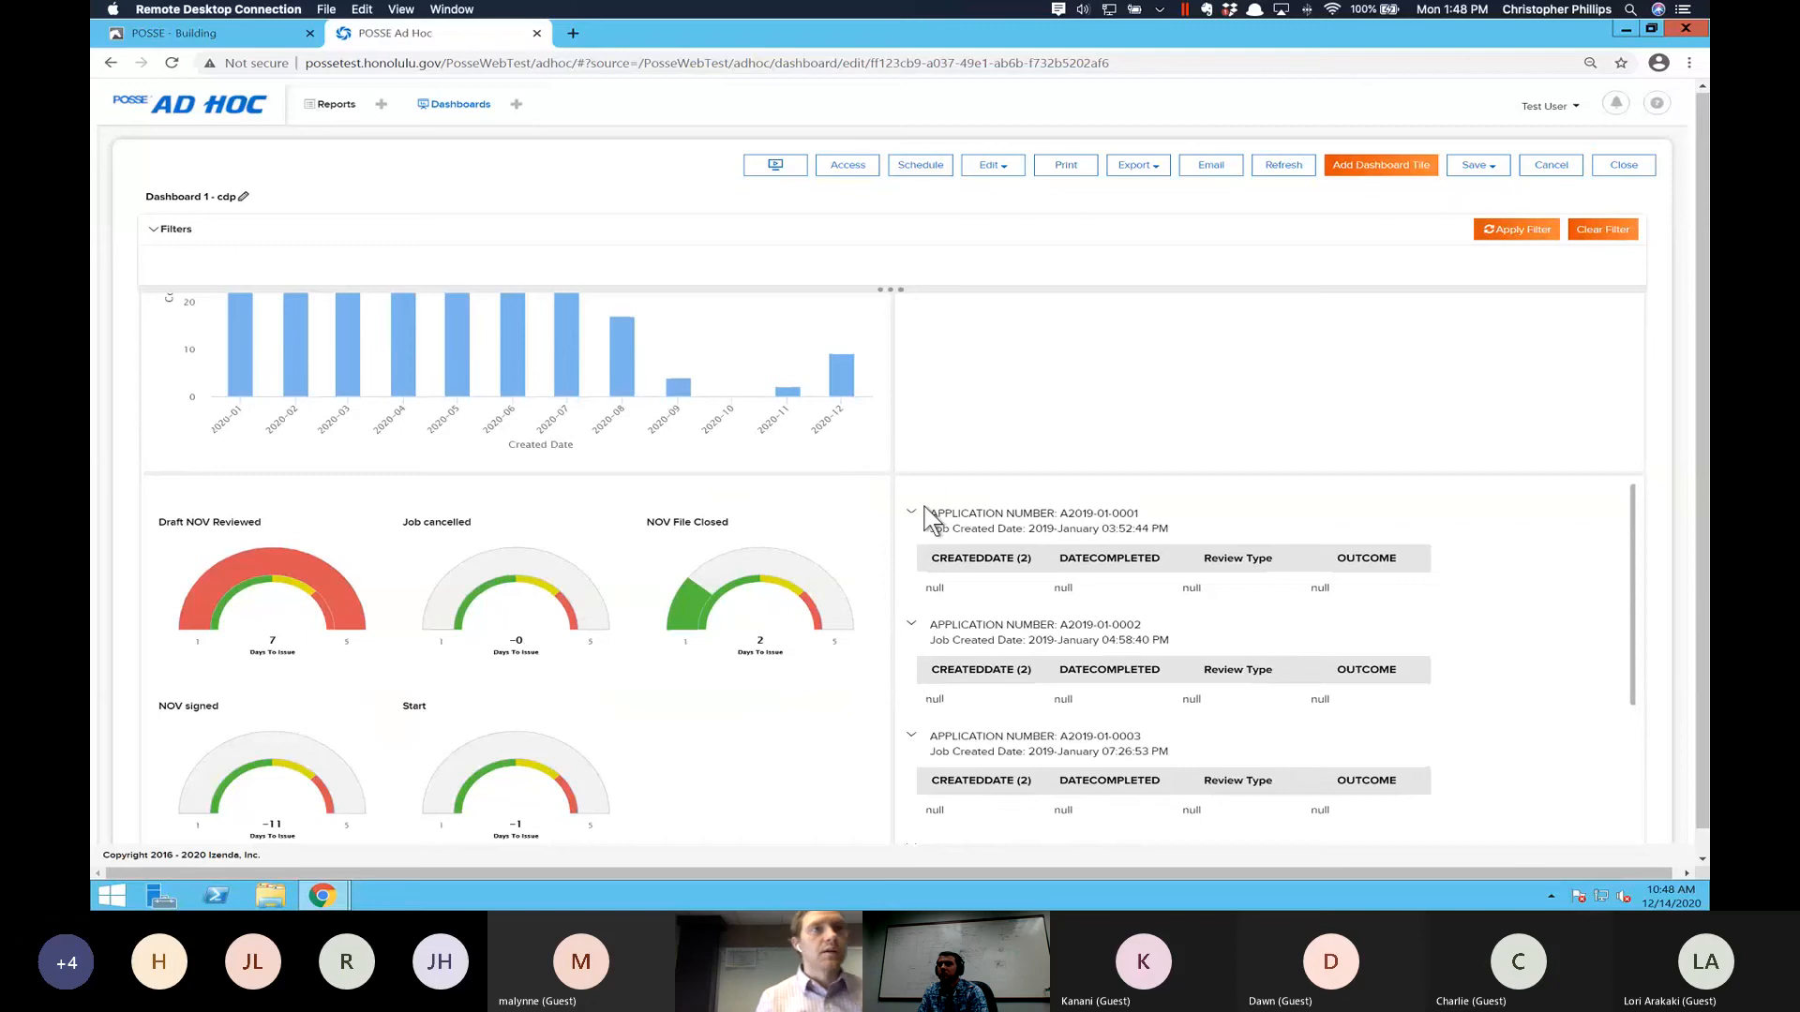
{"action": "scroll", "coordinate": [926, 521], "scroll_direction": "down", "scroll_amount": 6}
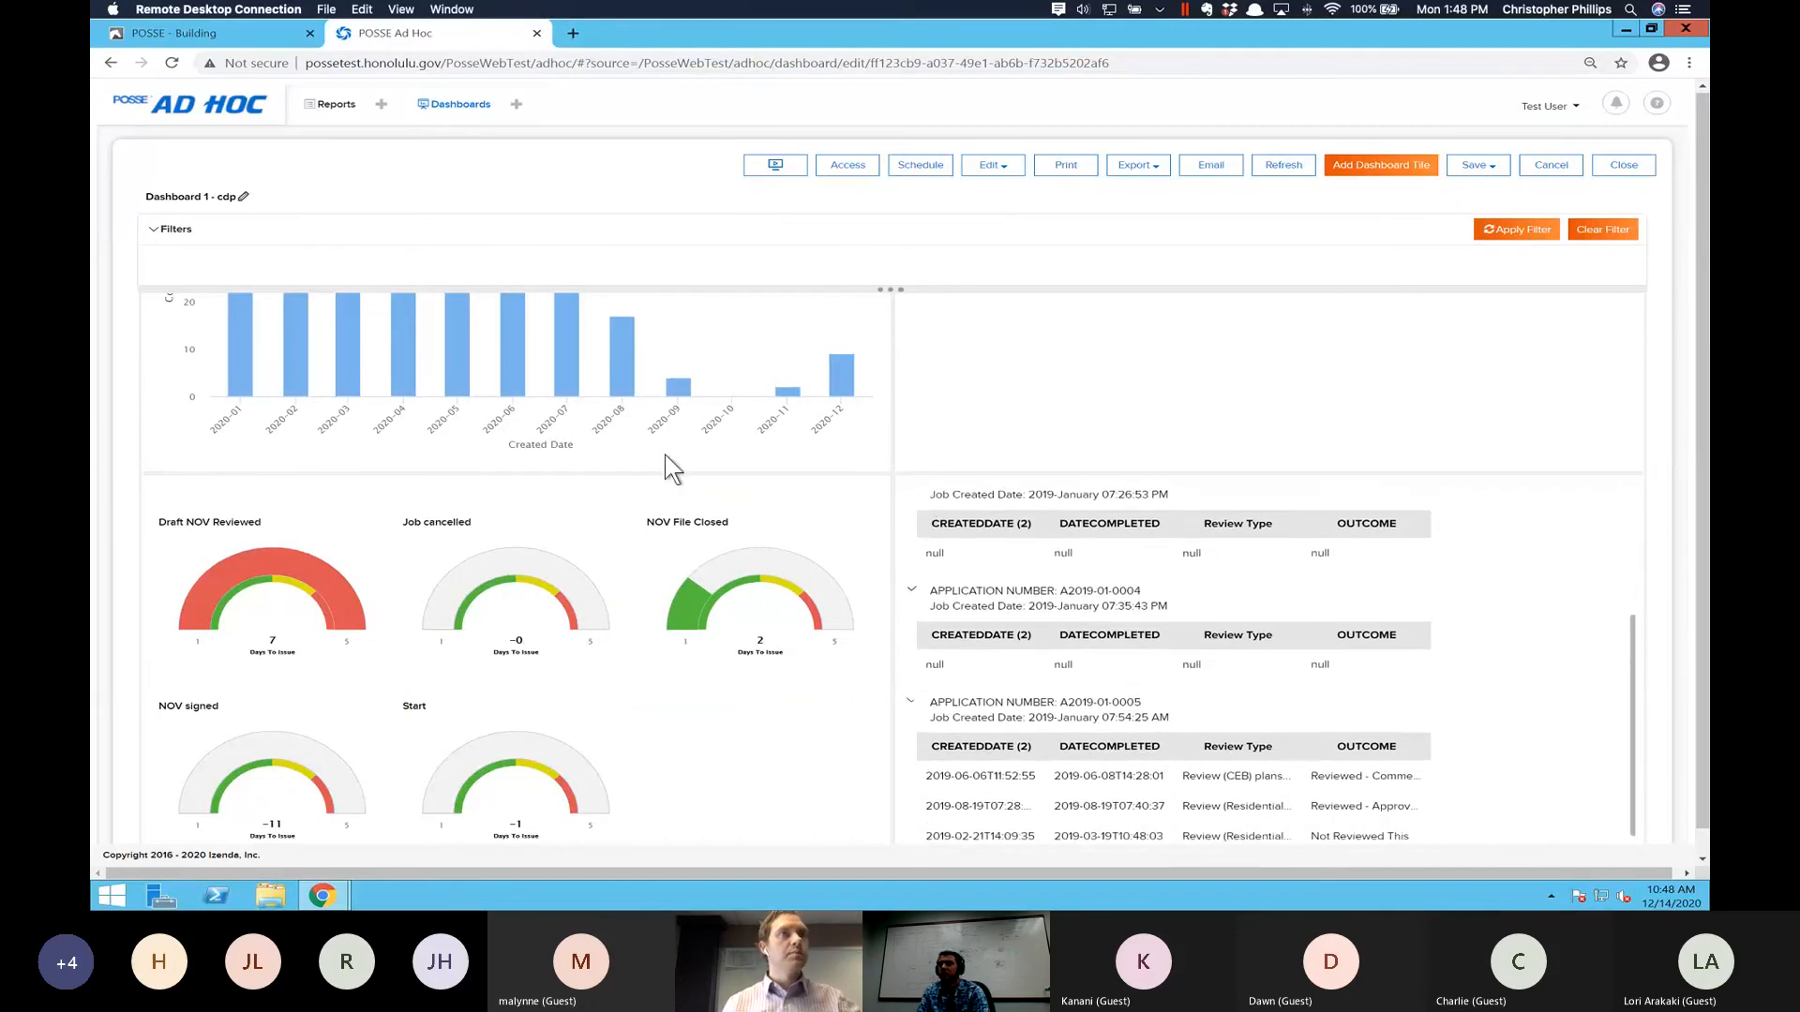
{"action": "scroll", "coordinate": [899, 225], "scroll_direction": "down", "scroll_amount": 3}
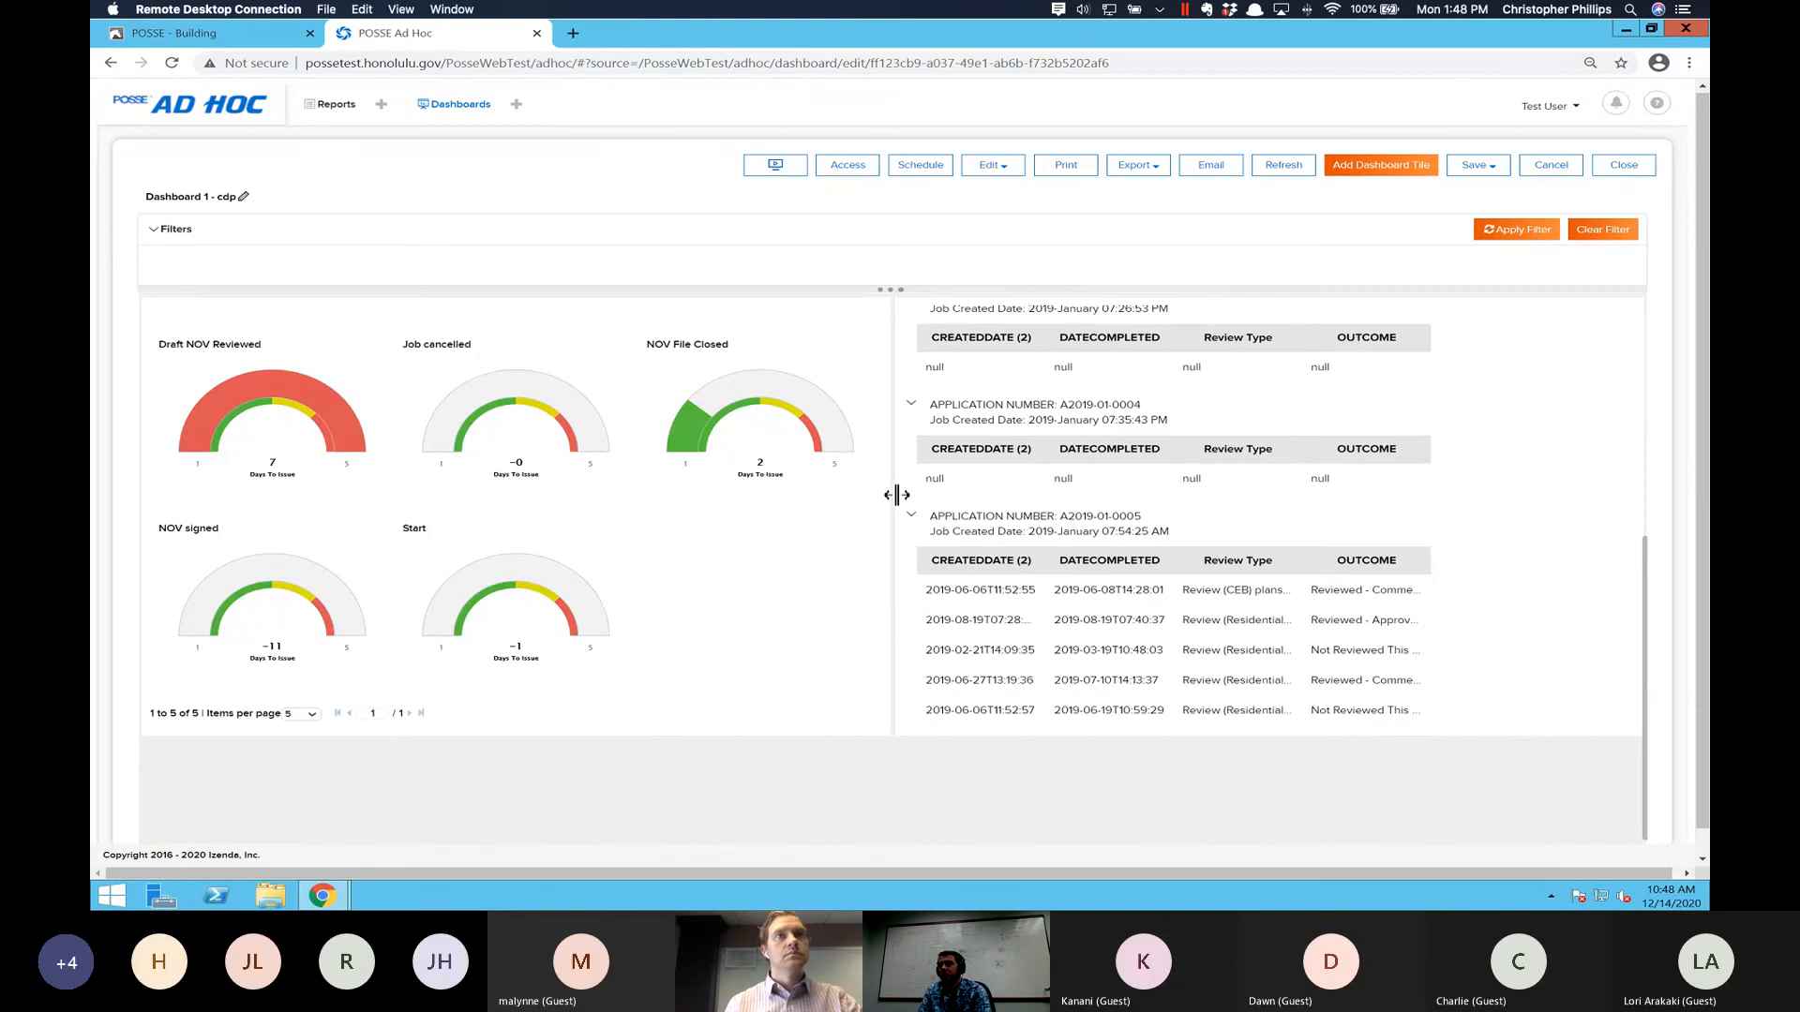
{"action": "scroll", "coordinate": [896, 495], "scroll_direction": "up", "scroll_amount": 5}
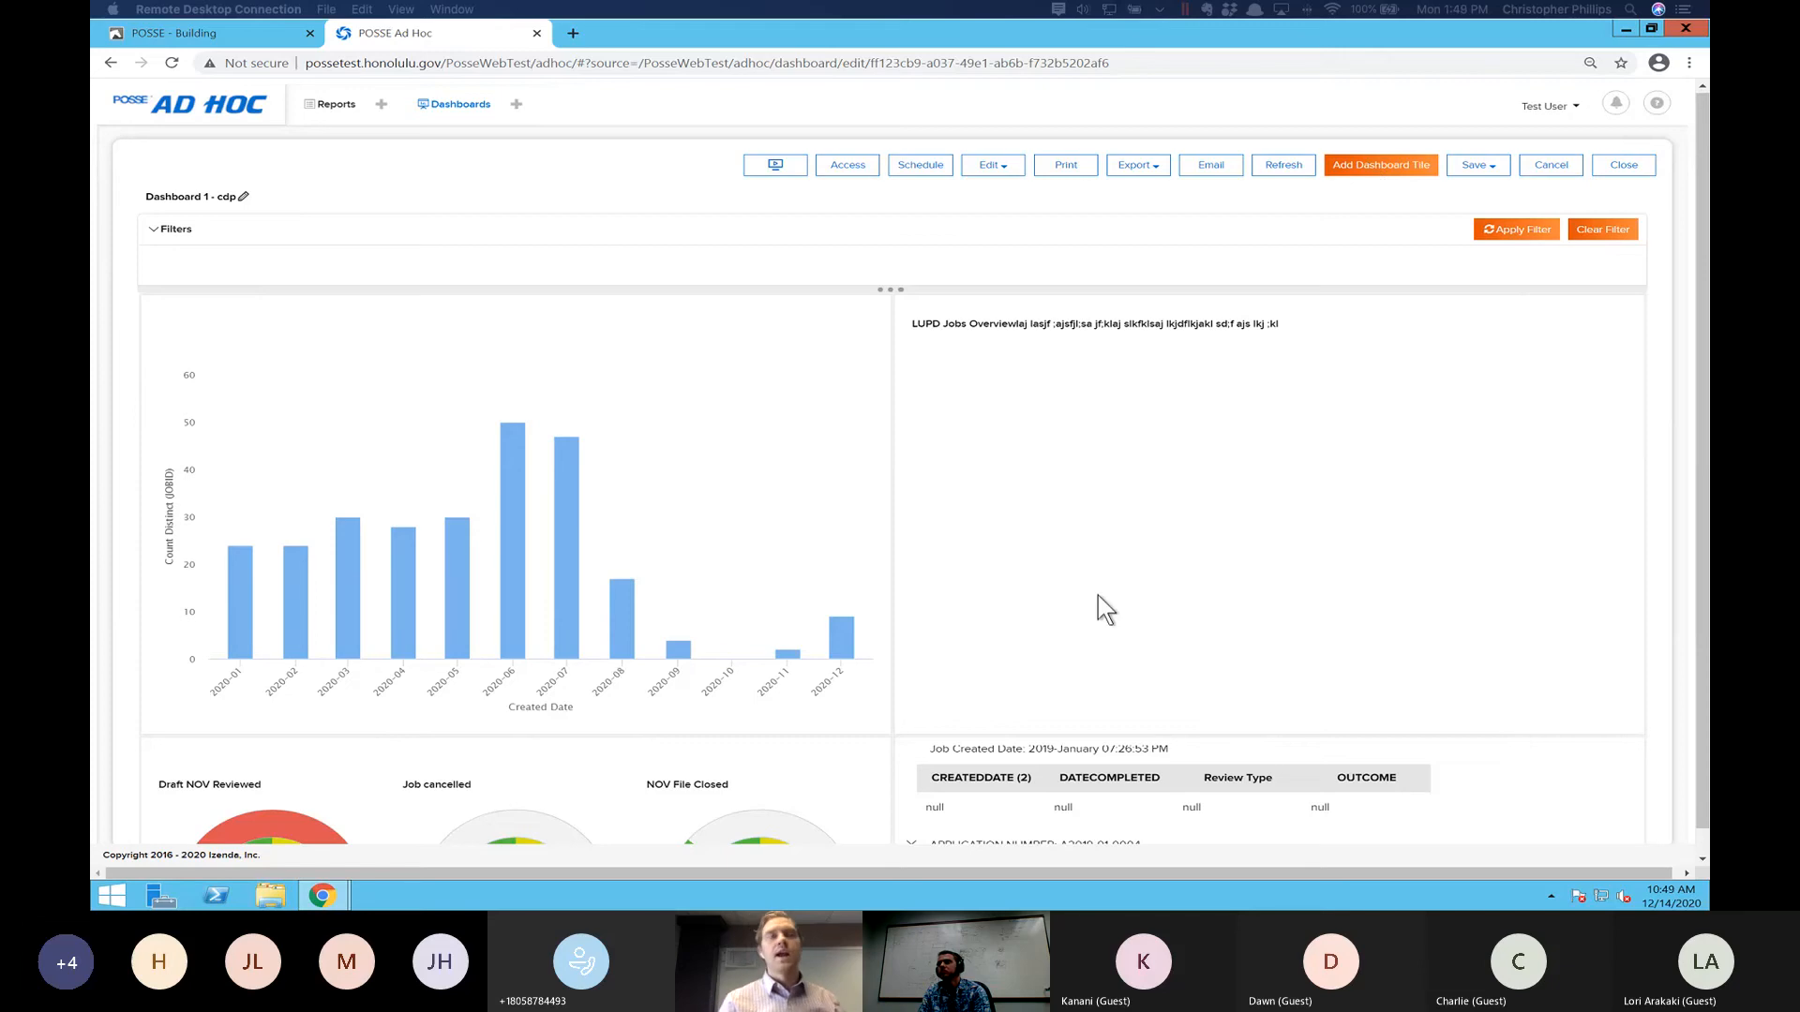
- Add another empty dashboard tile below the existing four tiles
{"action": "left_click", "coordinate": [1363, 173]}
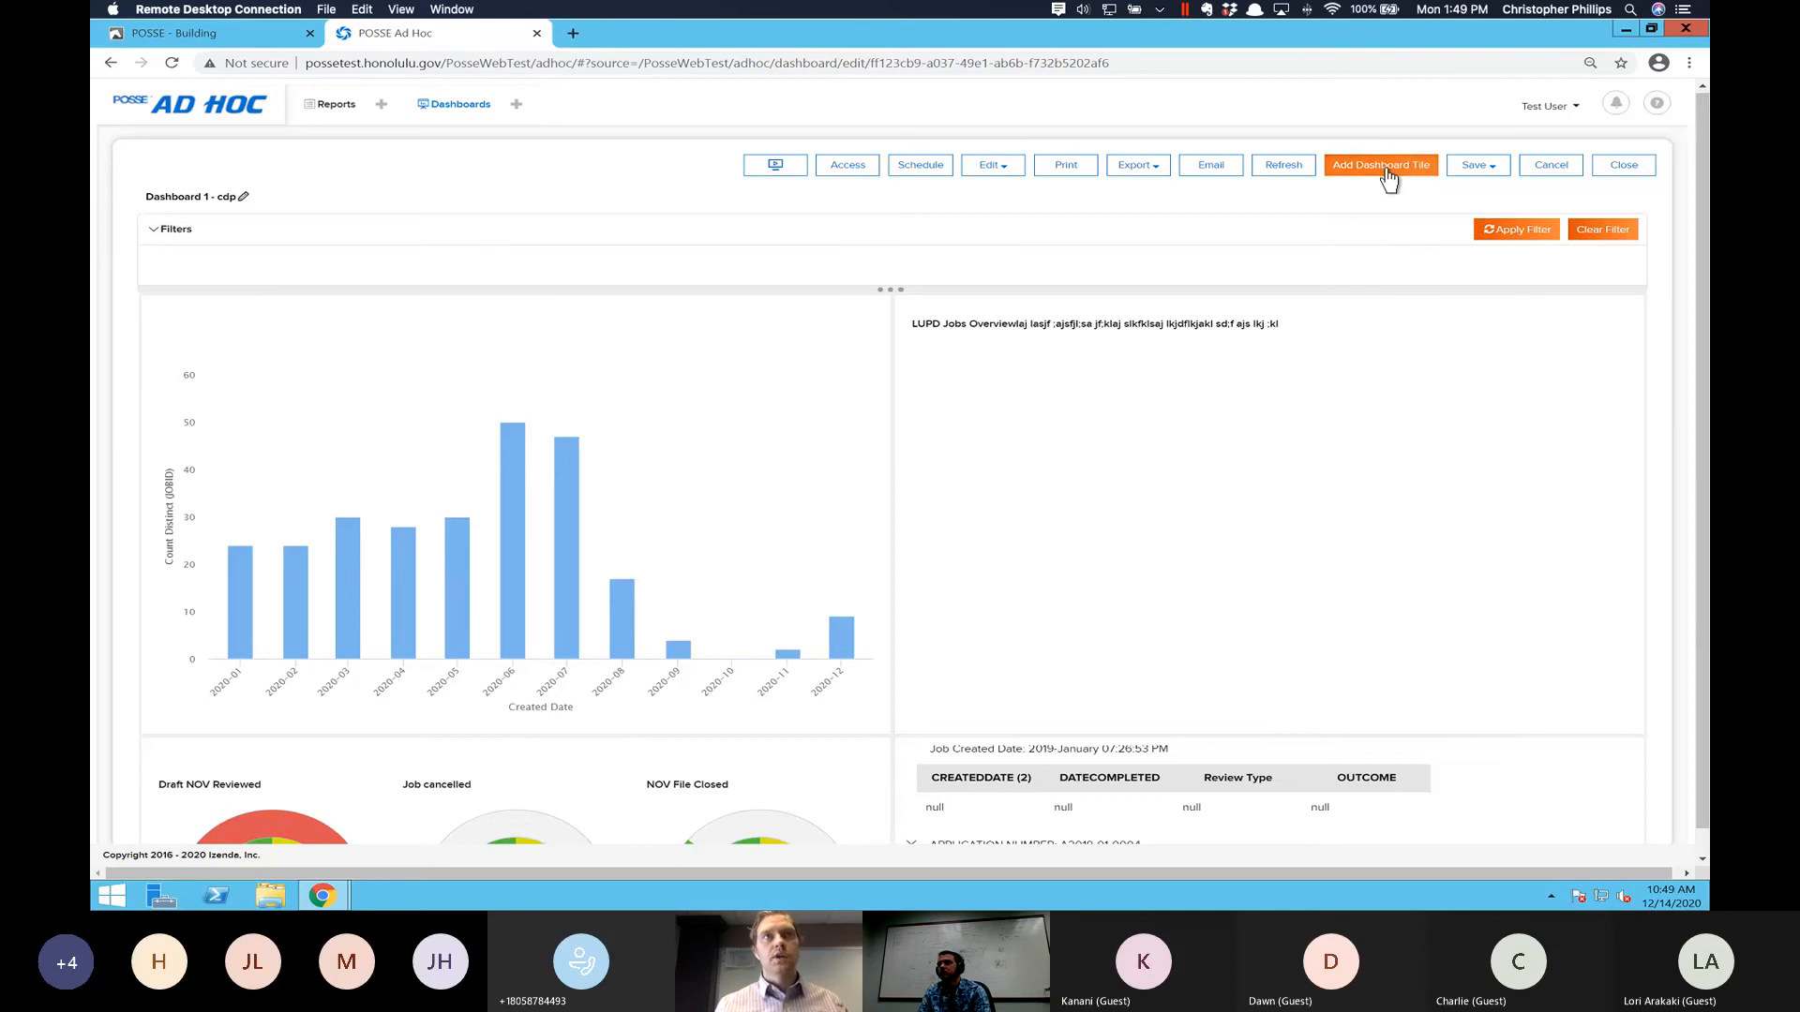
{"action": "scroll", "coordinate": [1057, 558], "scroll_direction": "down", "scroll_amount": 10}
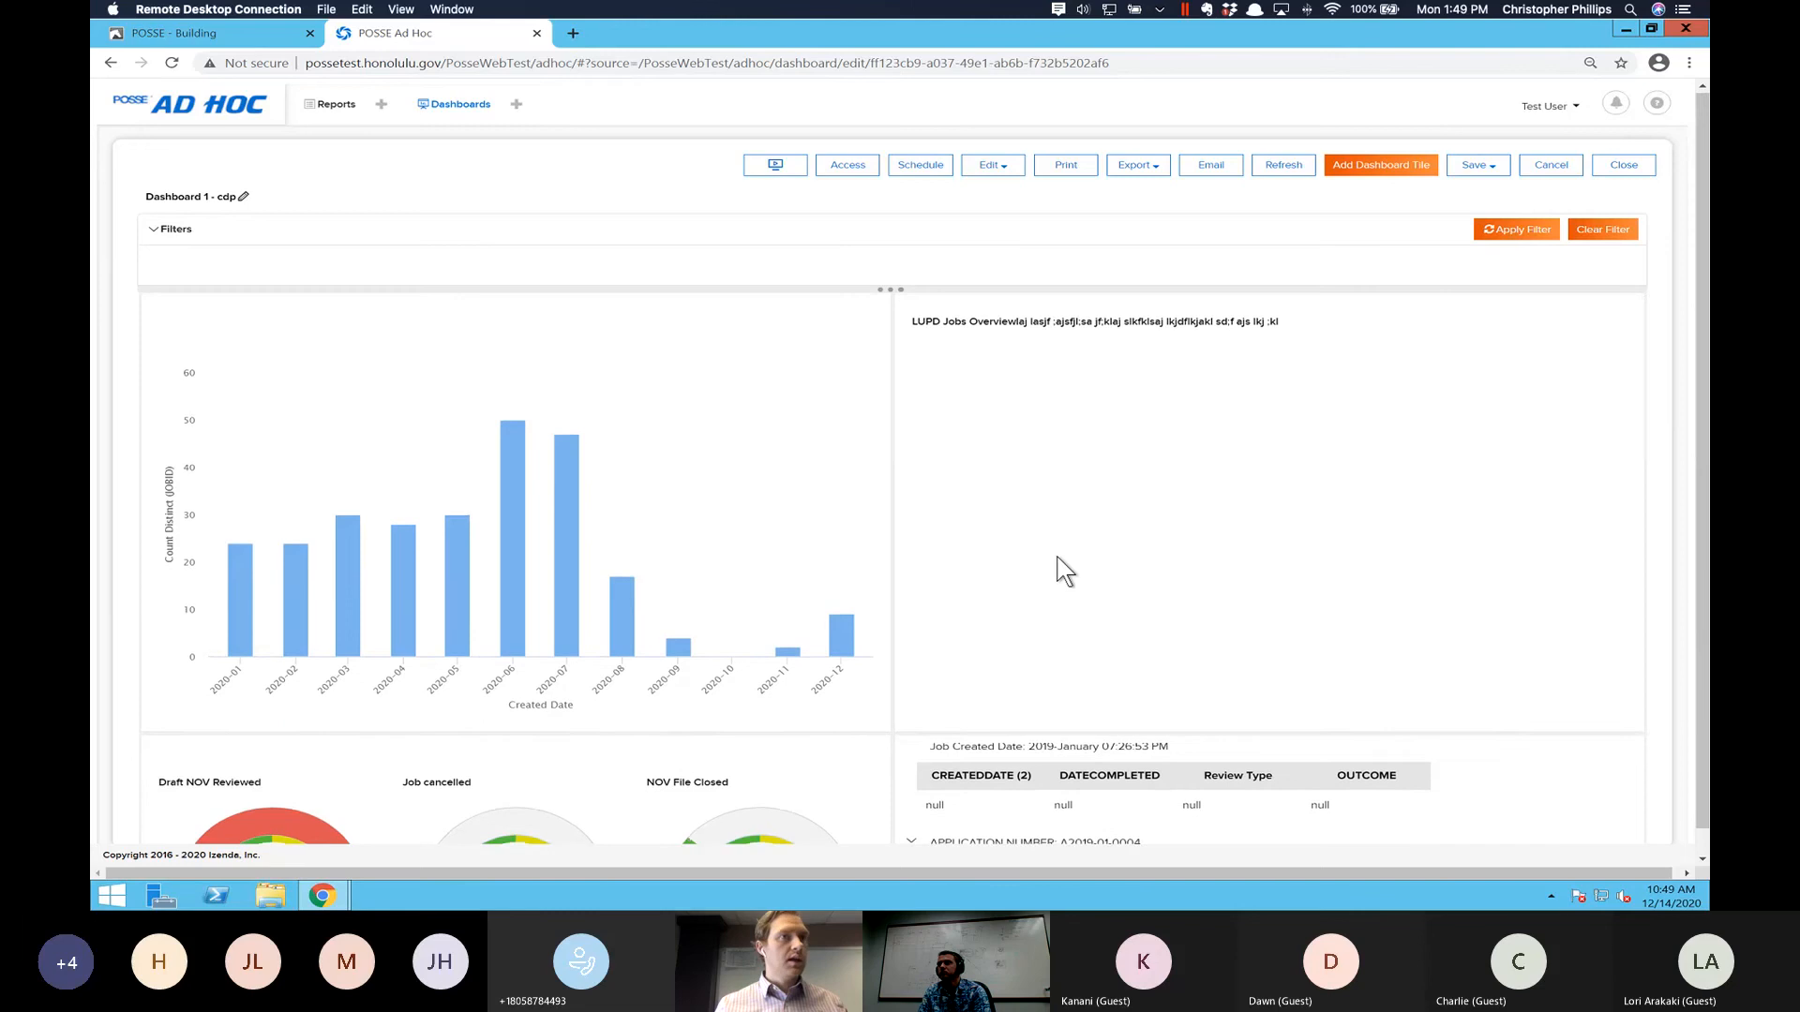
{"action": "scroll", "coordinate": [1057, 570], "scroll_direction": "down", "scroll_amount": 5}
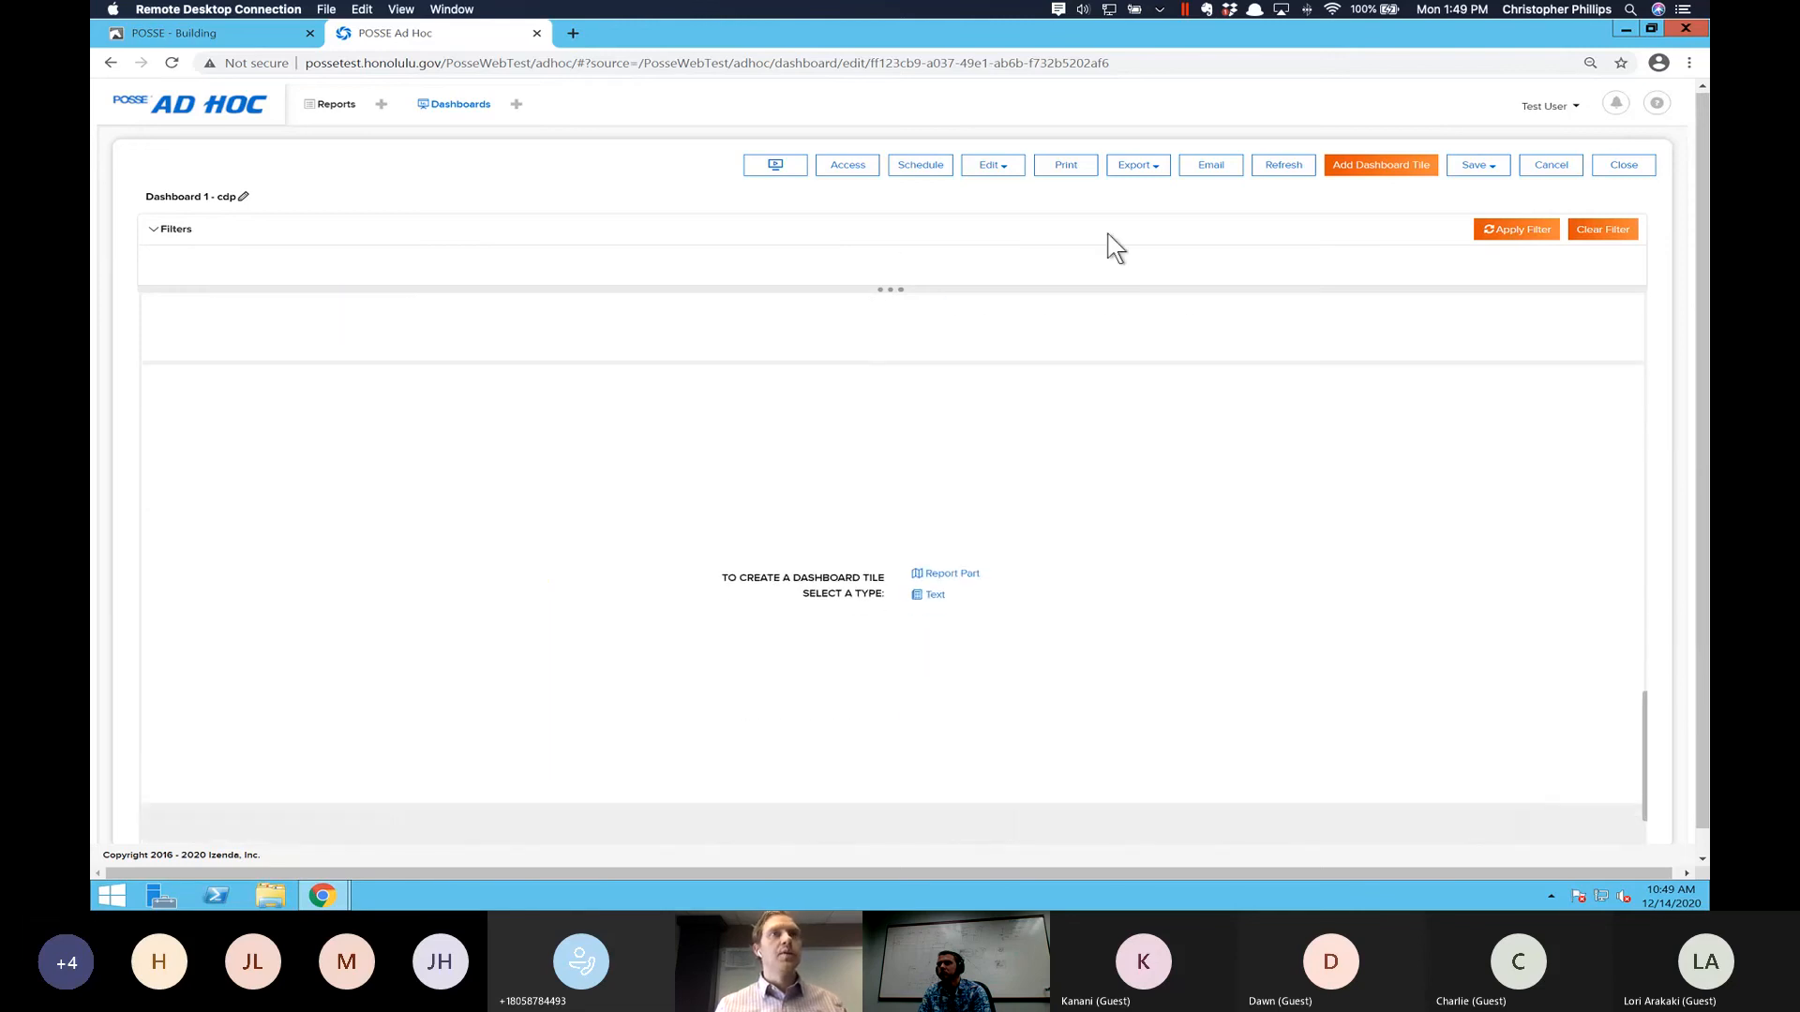
{"action": "scroll", "coordinate": [910, 439], "scroll_direction": "down", "scroll_amount": 1}
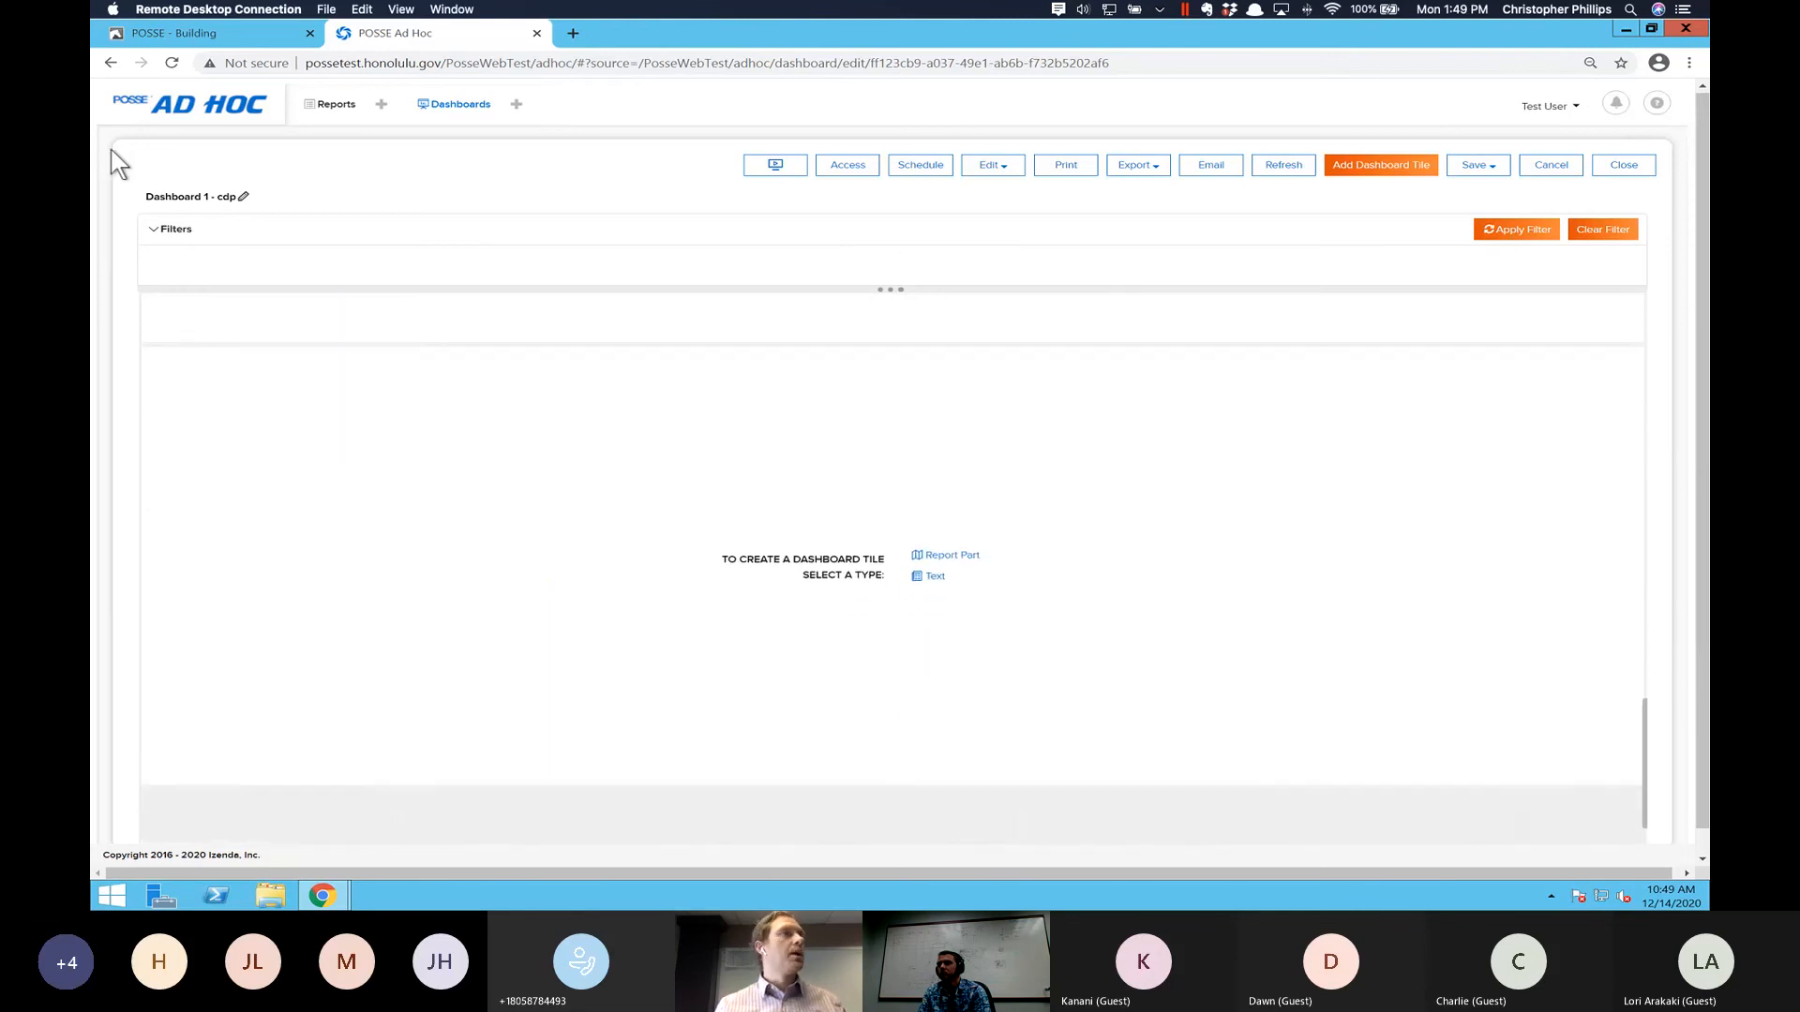
- Start a new dashboard, discarding the unsaved changes, and view the preset layouts without choosing one
{"action": "left_click", "coordinate": [517, 105]}
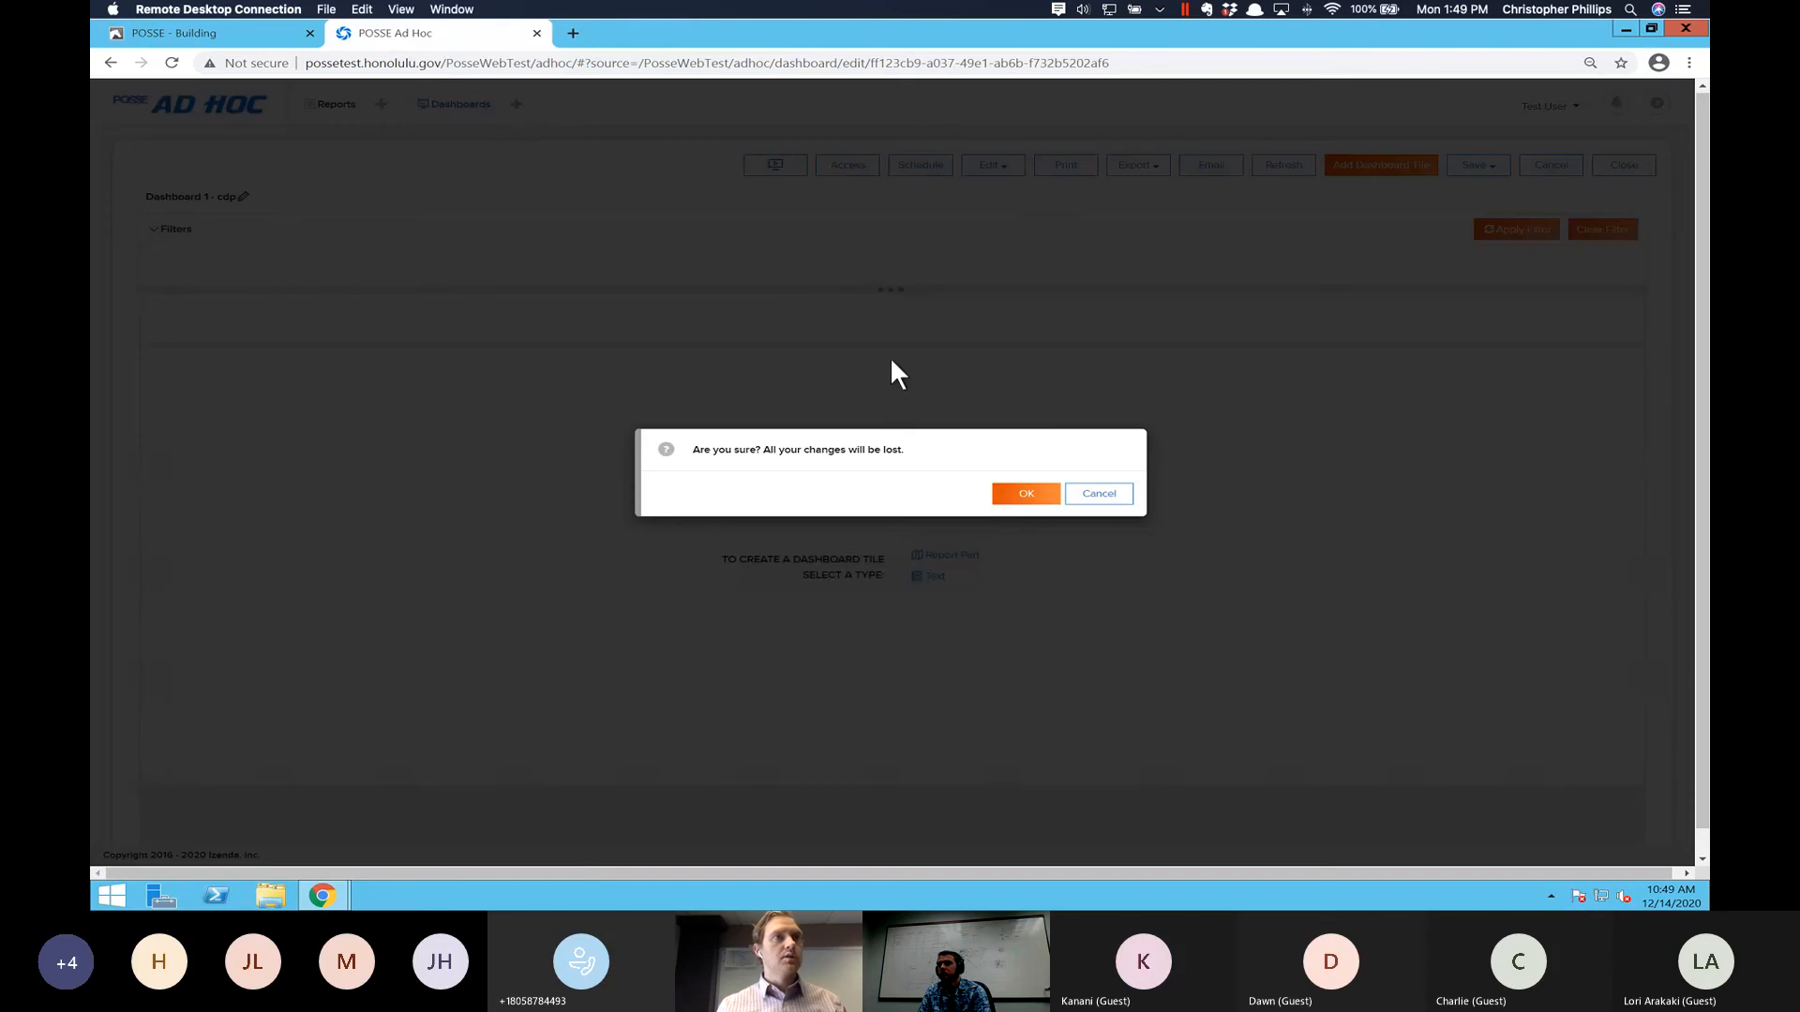
{"action": "left_click", "coordinate": [1031, 497]}
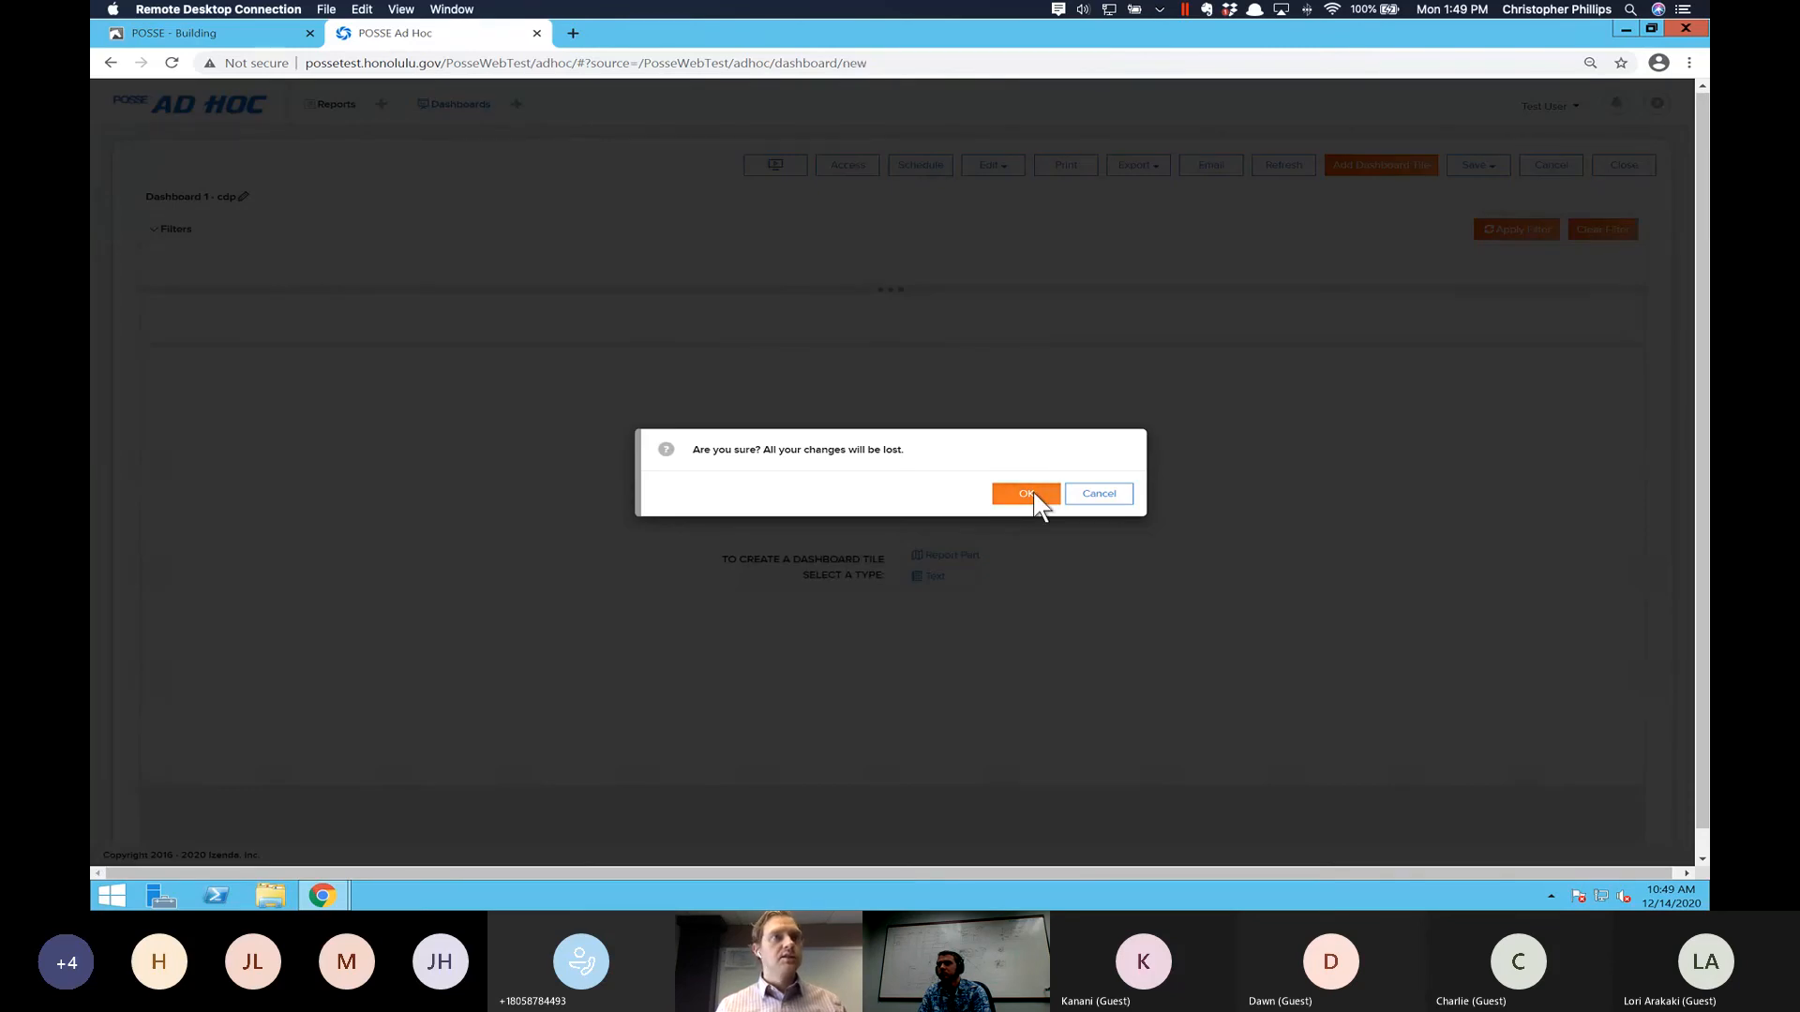
{"action": "left_click", "coordinate": [1036, 504]}
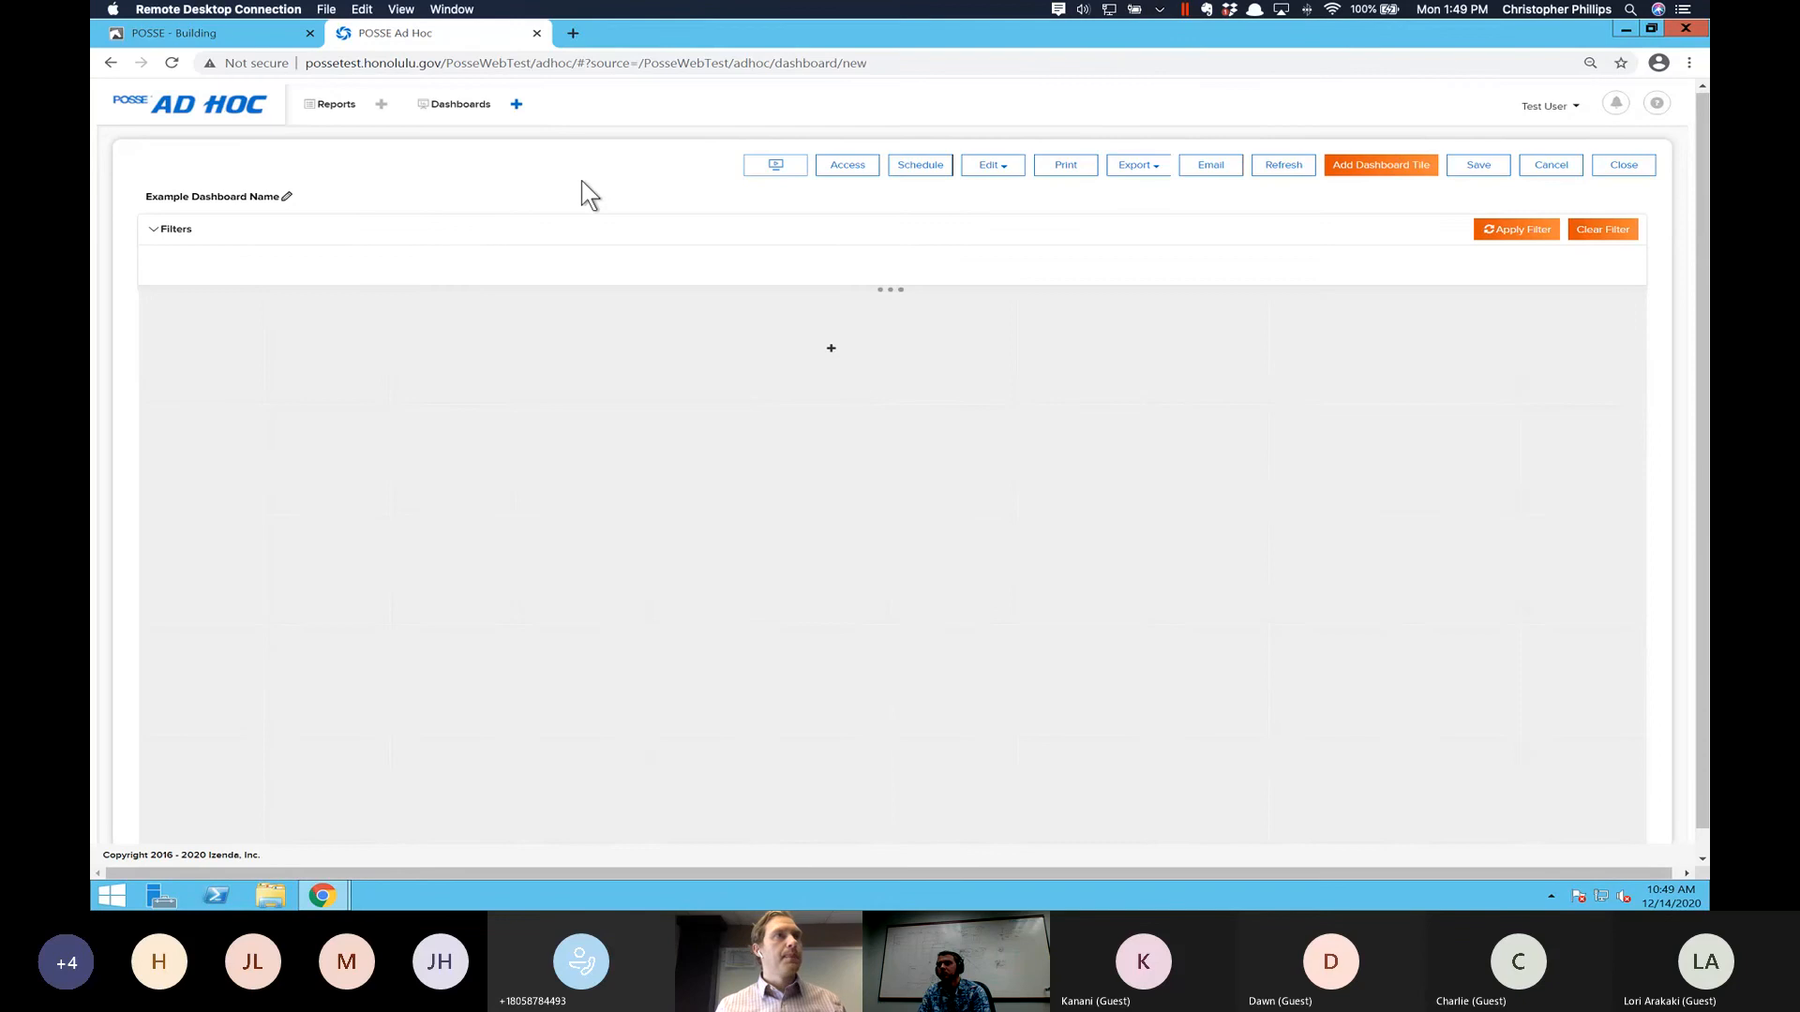
{"action": "left_click", "coordinate": [516, 104]}
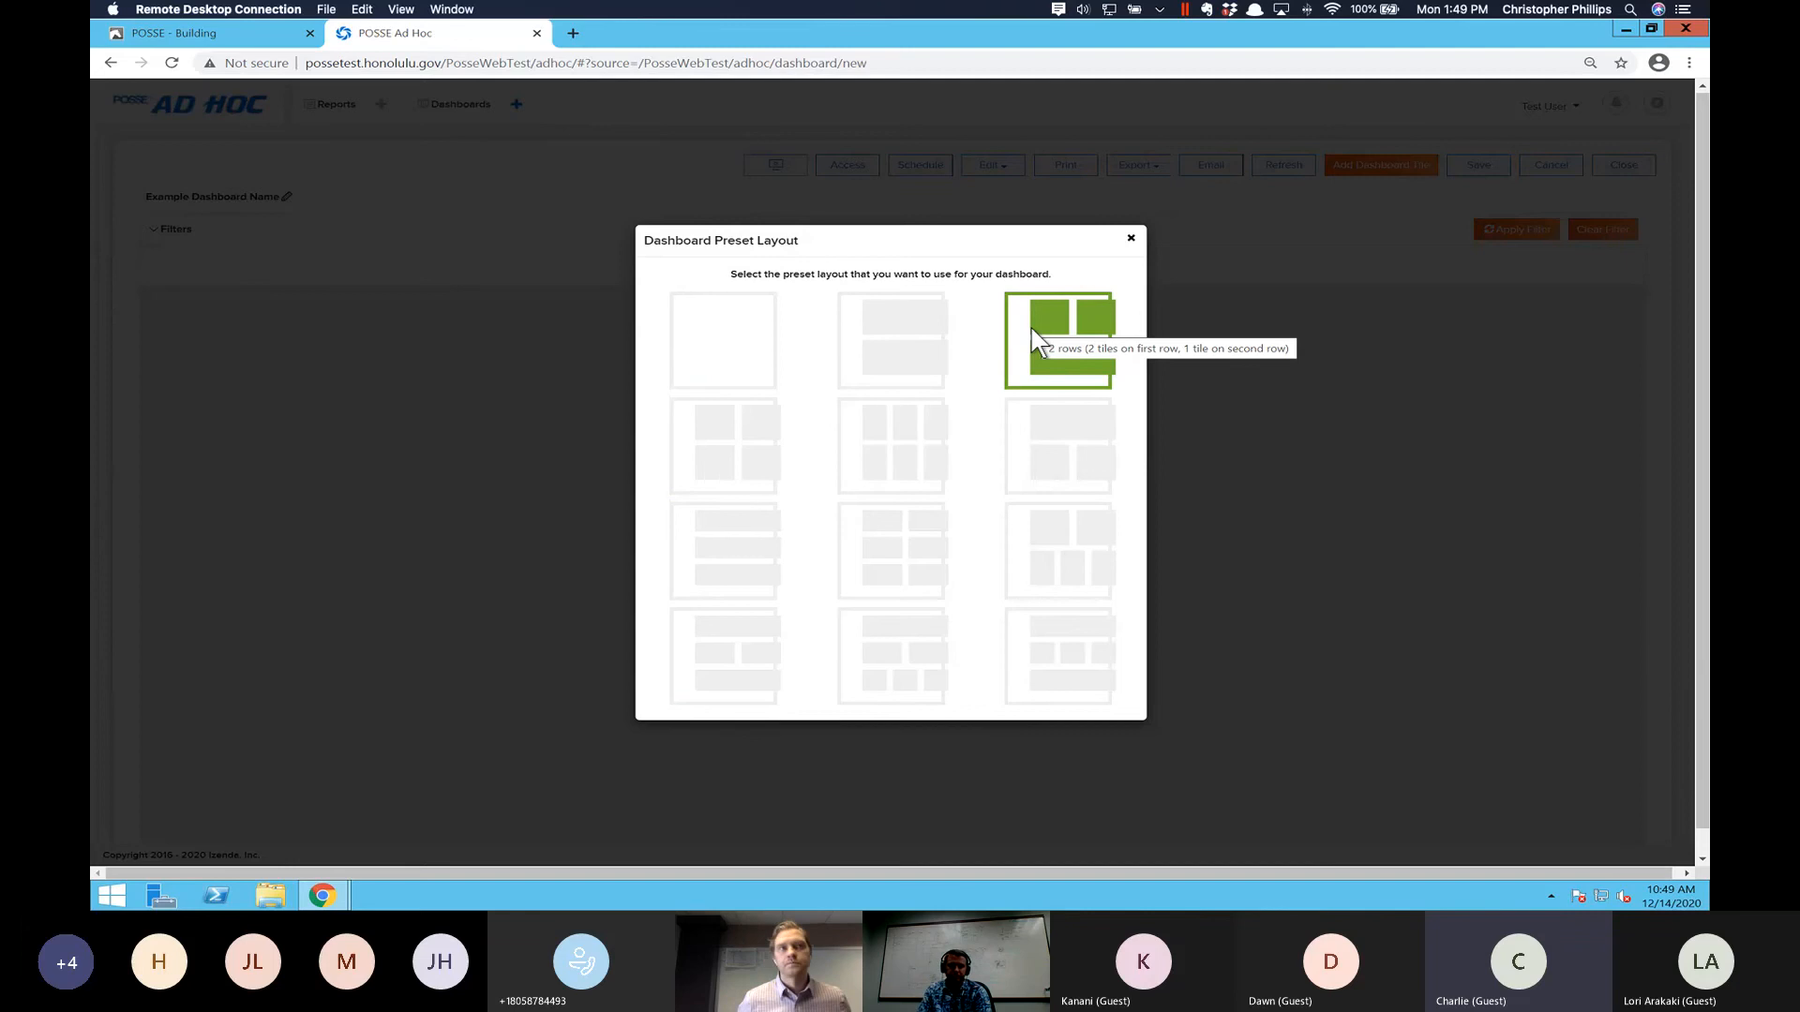
{"action": "left_click", "coordinate": [1129, 238]}
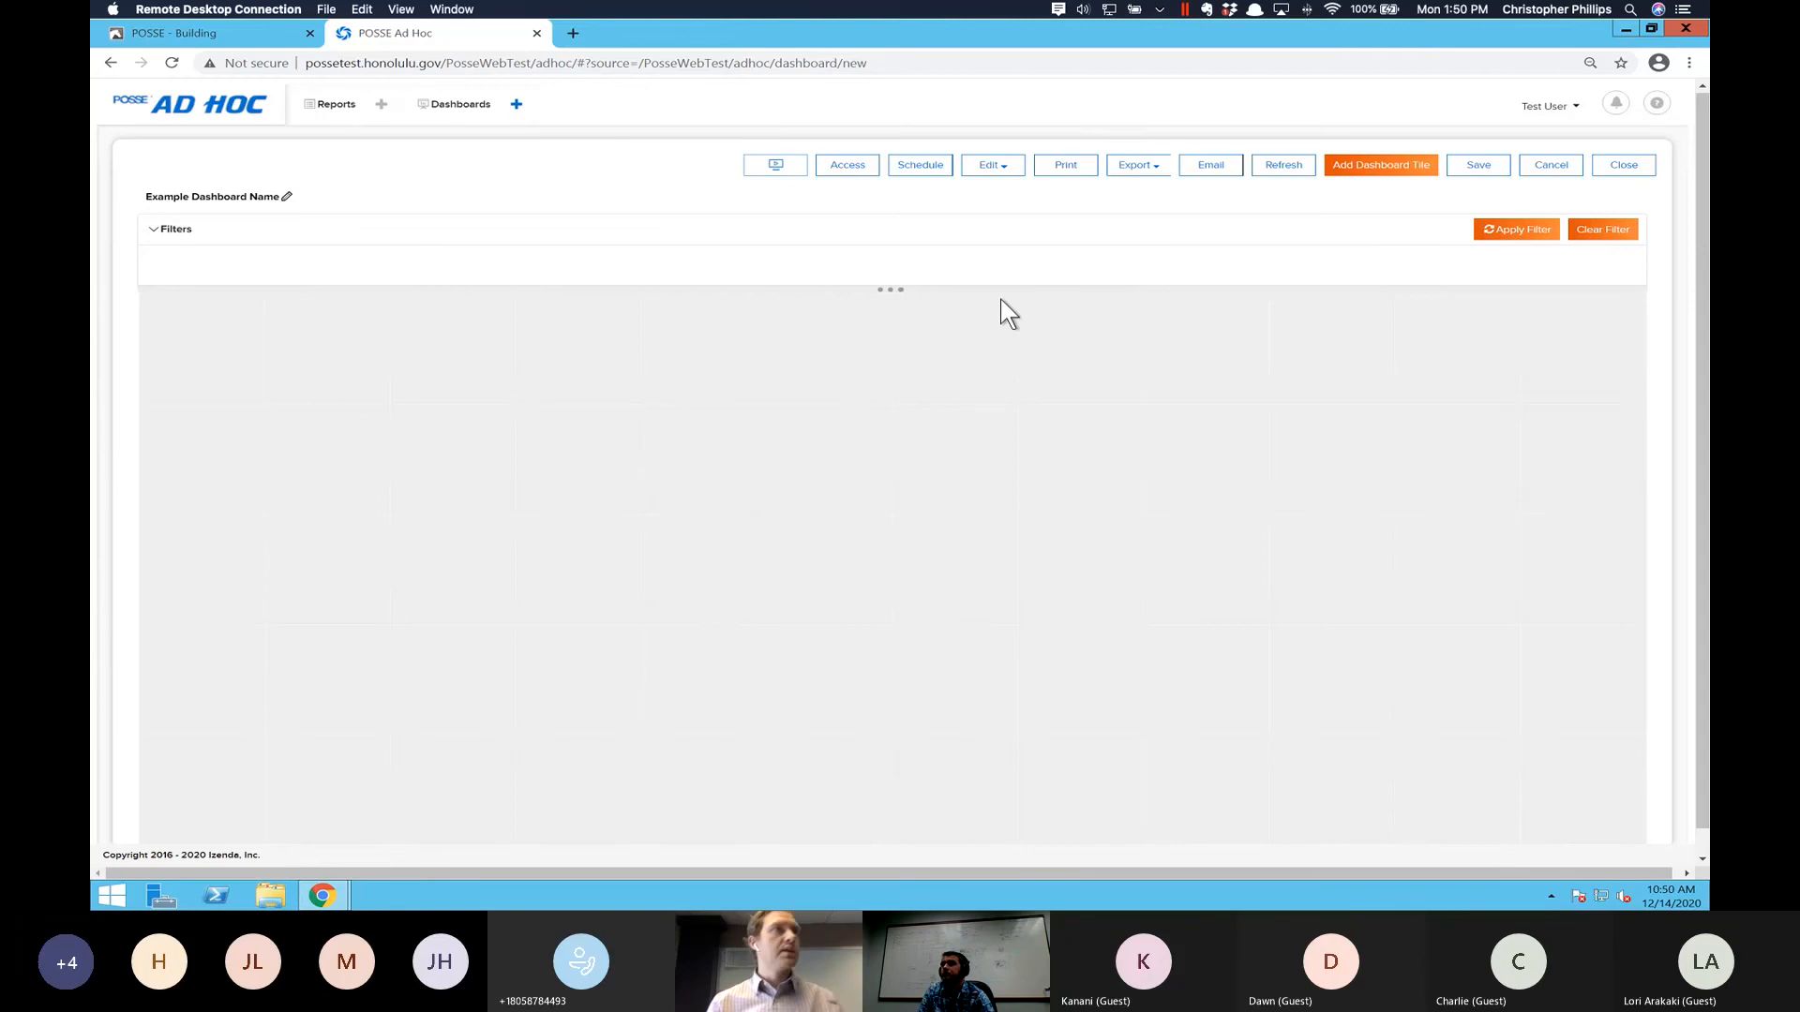
- Reopen "Dashboard 1 - cdp" from the dashboard list and look through its edit options
{"action": "left_click", "coordinate": [450, 106]}
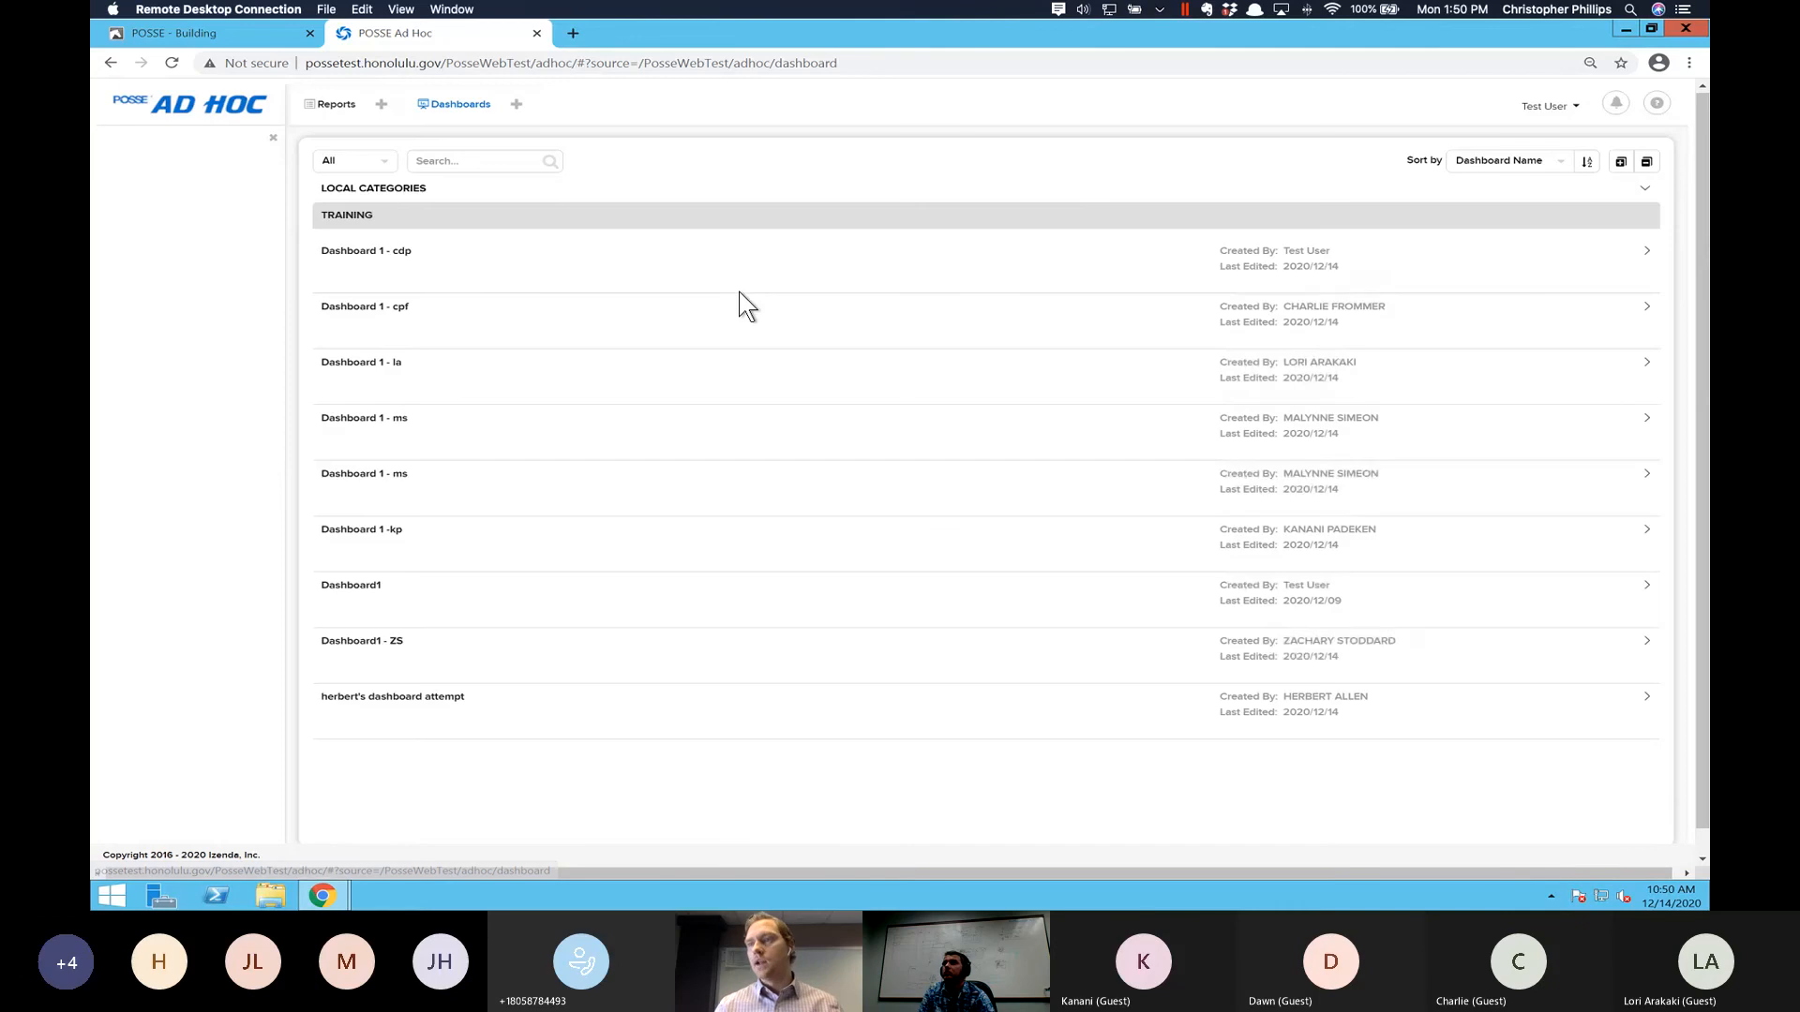
{"action": "left_click", "coordinate": [365, 252]}
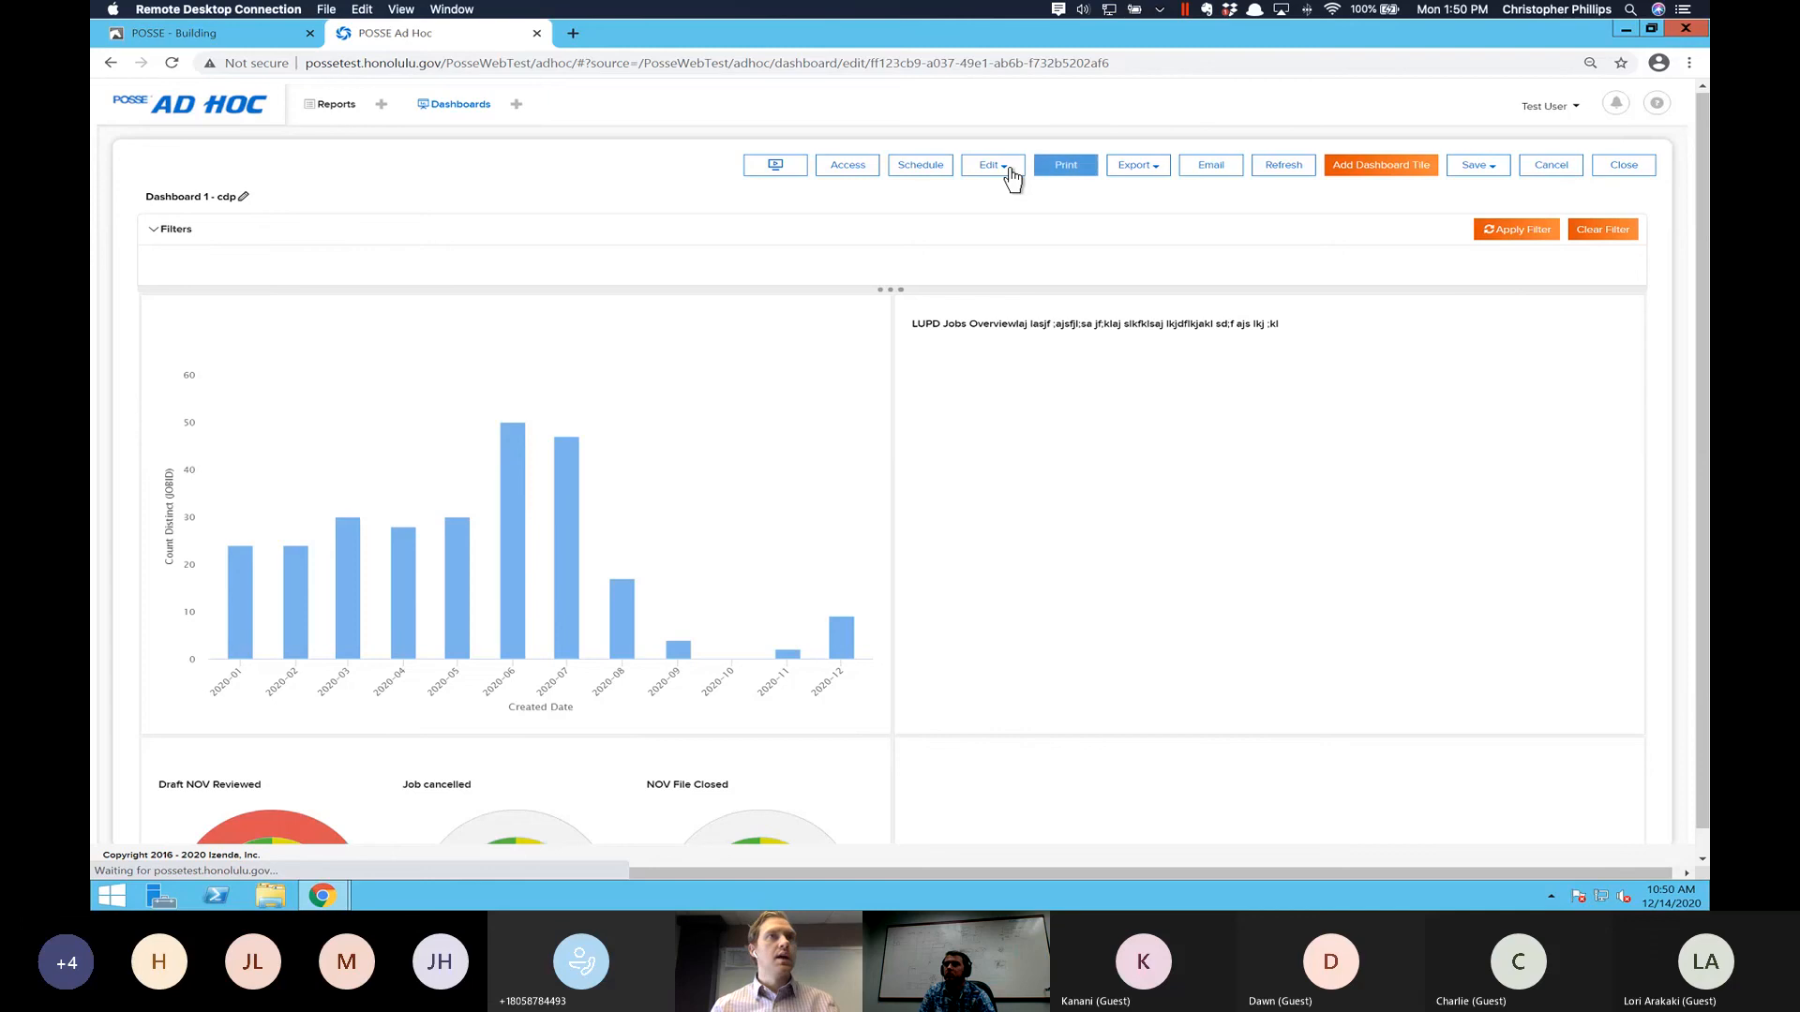
{"action": "left_click", "coordinate": [1010, 174]}
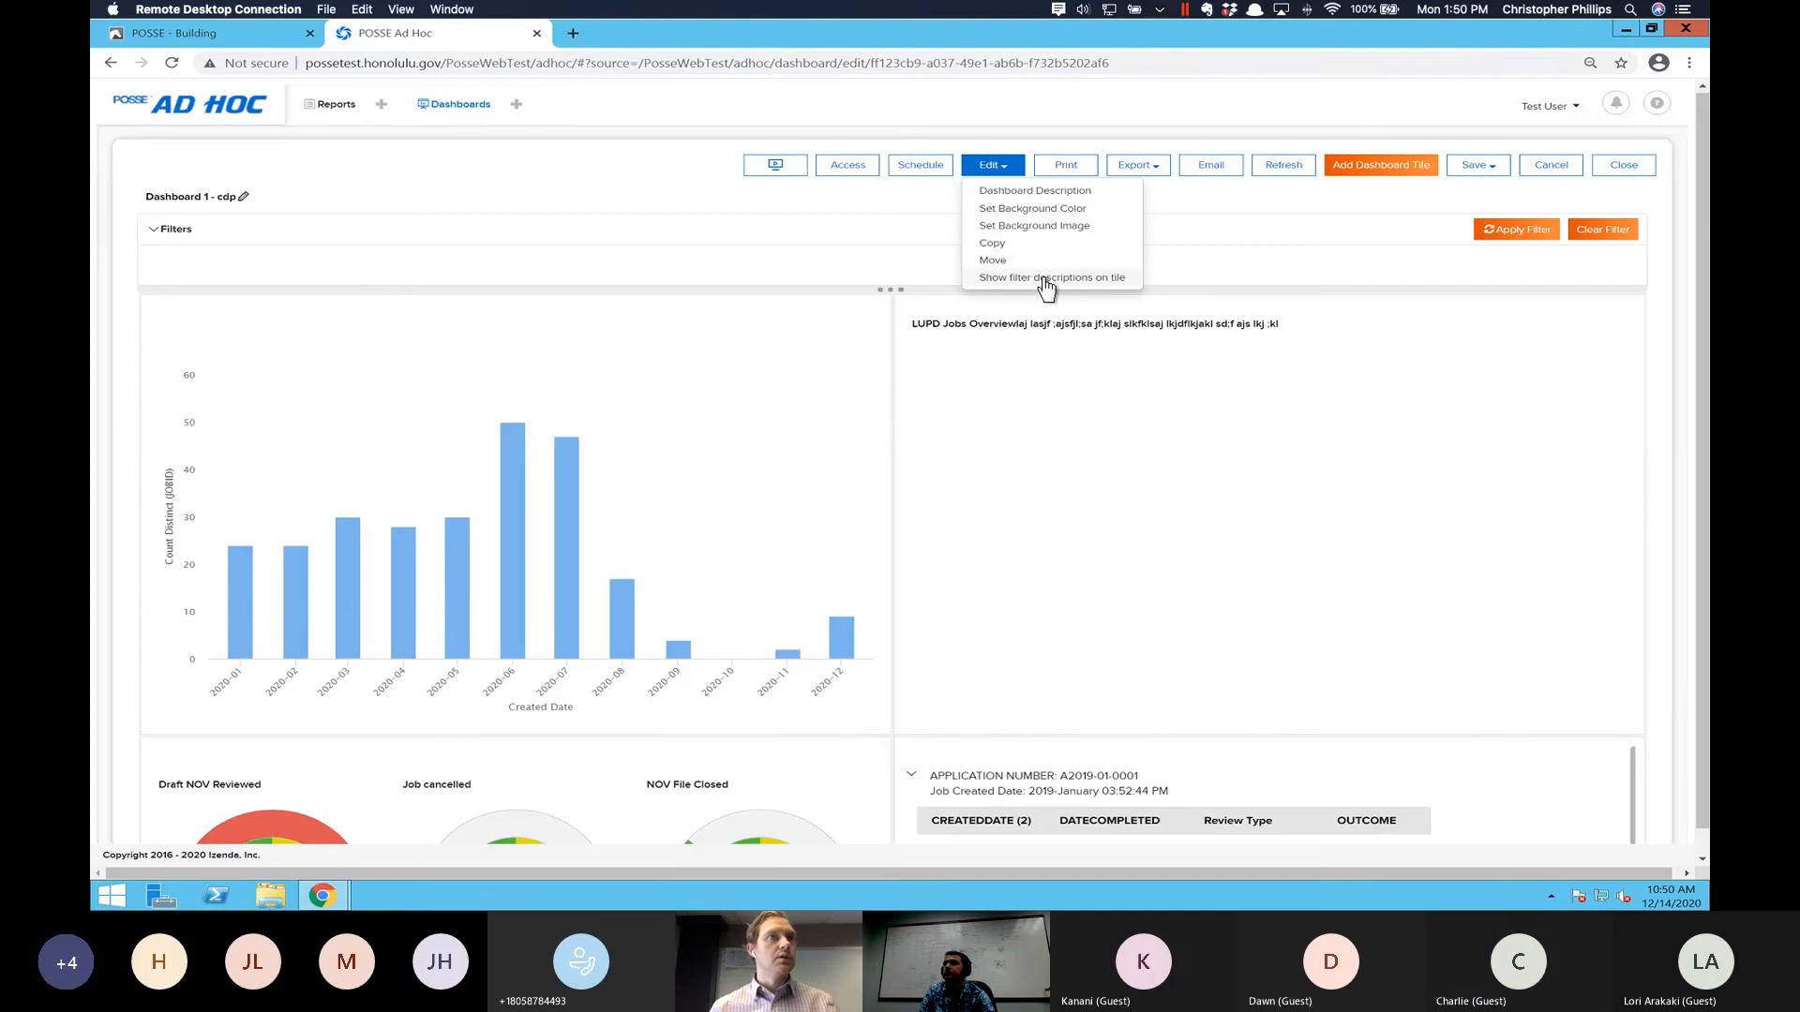
{"action": "left_click", "coordinate": [1318, 268]}
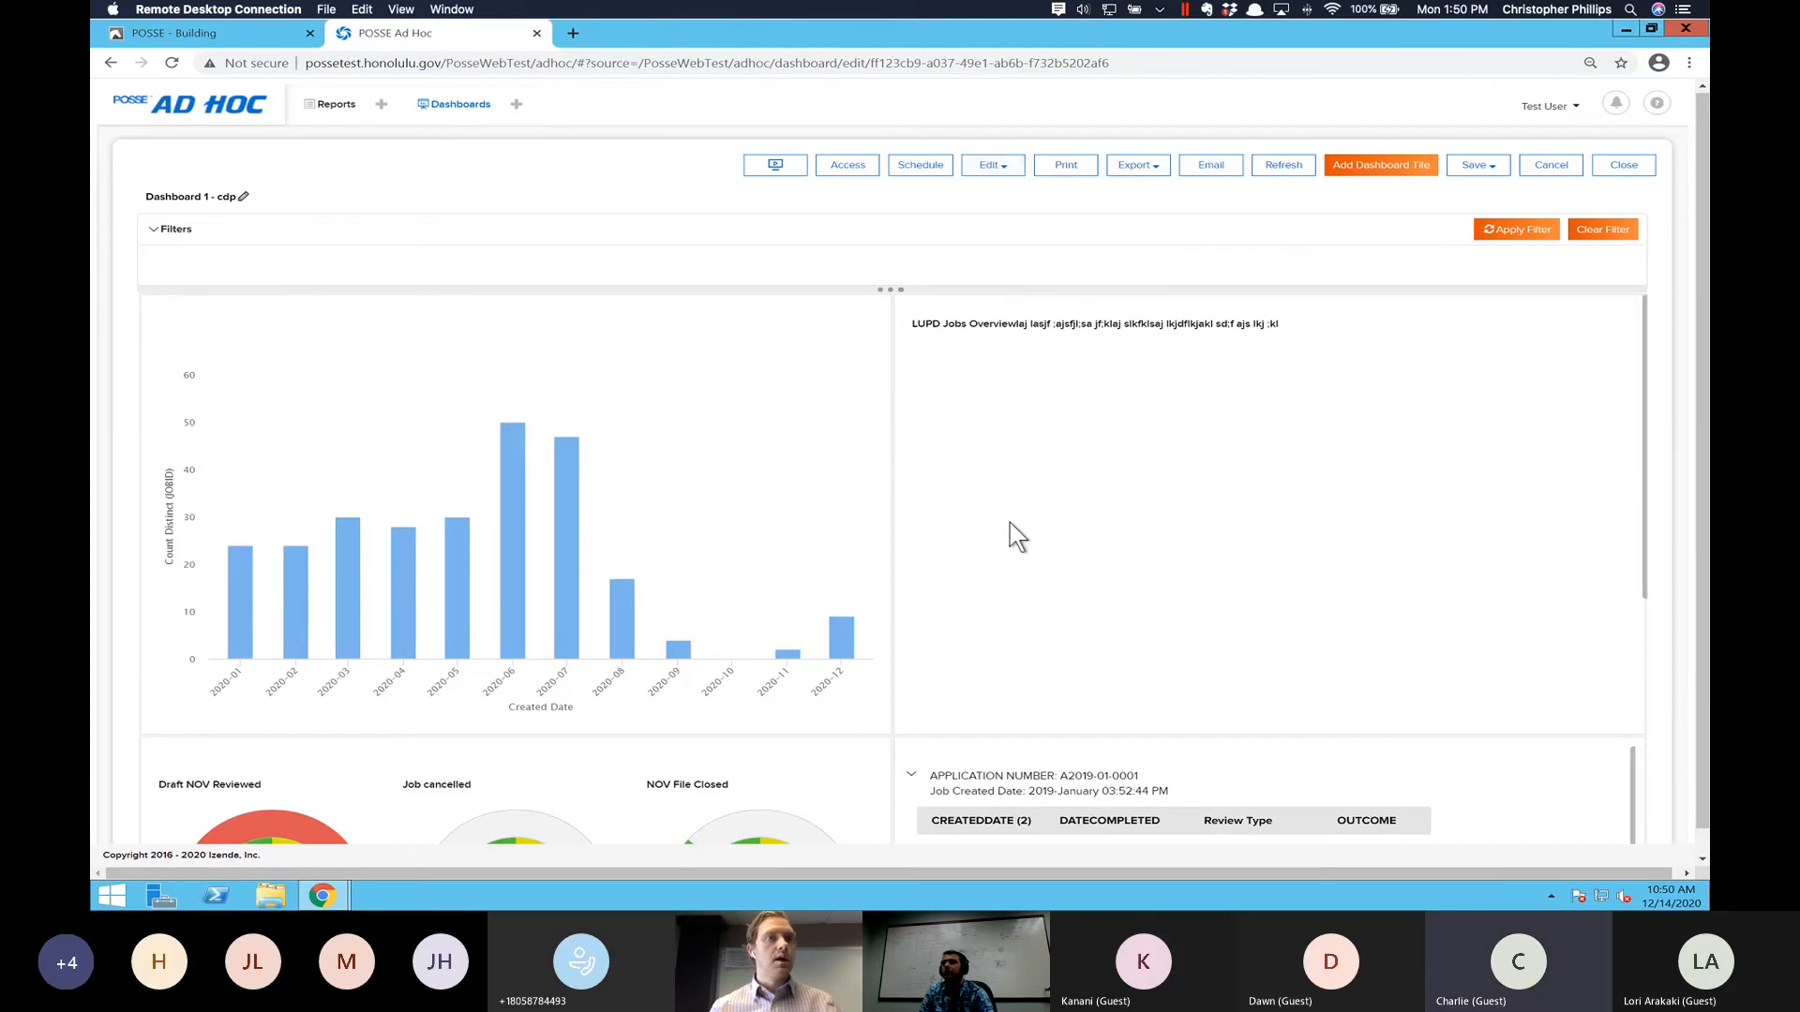
- Shrink the Notices of Violation gauge tile in width and height, and move it below the plan review grid tile
{"action": "scroll", "coordinate": [1009, 521], "scroll_direction": "down", "scroll_amount": 1}
{"action": "scroll", "coordinate": [1009, 521], "scroll_direction": "down", "scroll_amount": 3}
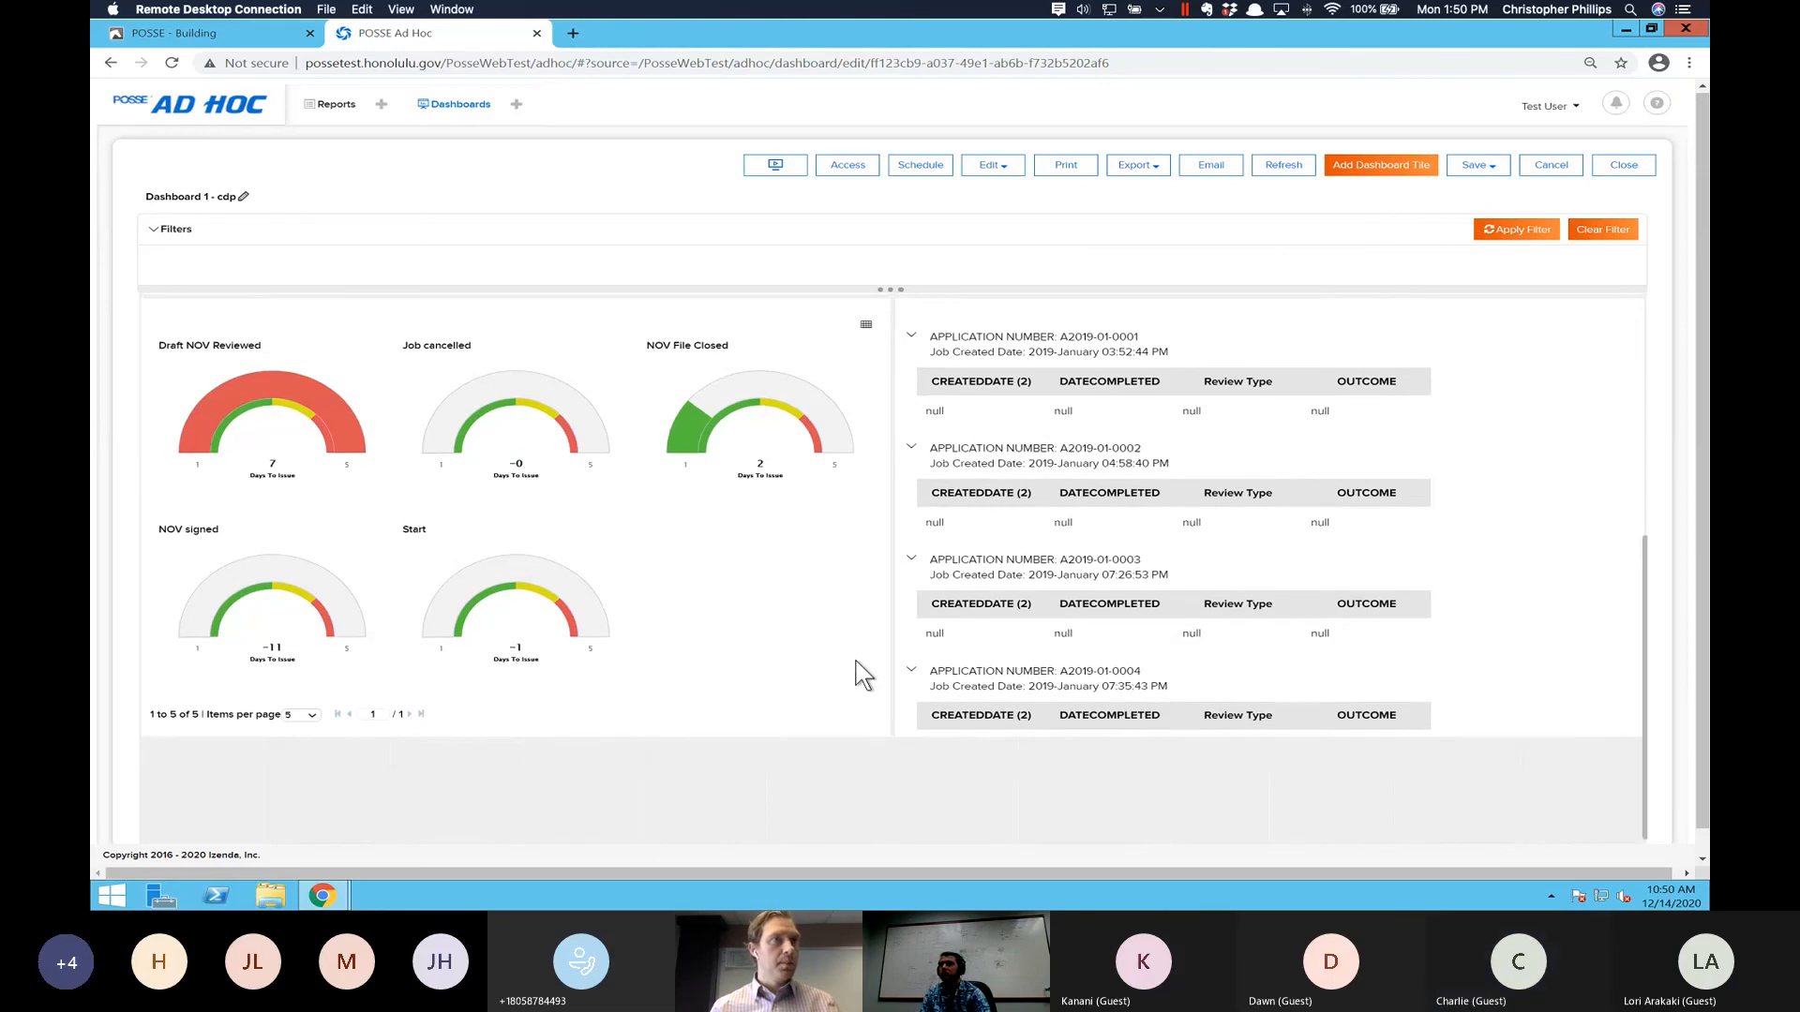
{"action": "scroll", "coordinate": [856, 664], "scroll_direction": "up", "scroll_amount": 1}
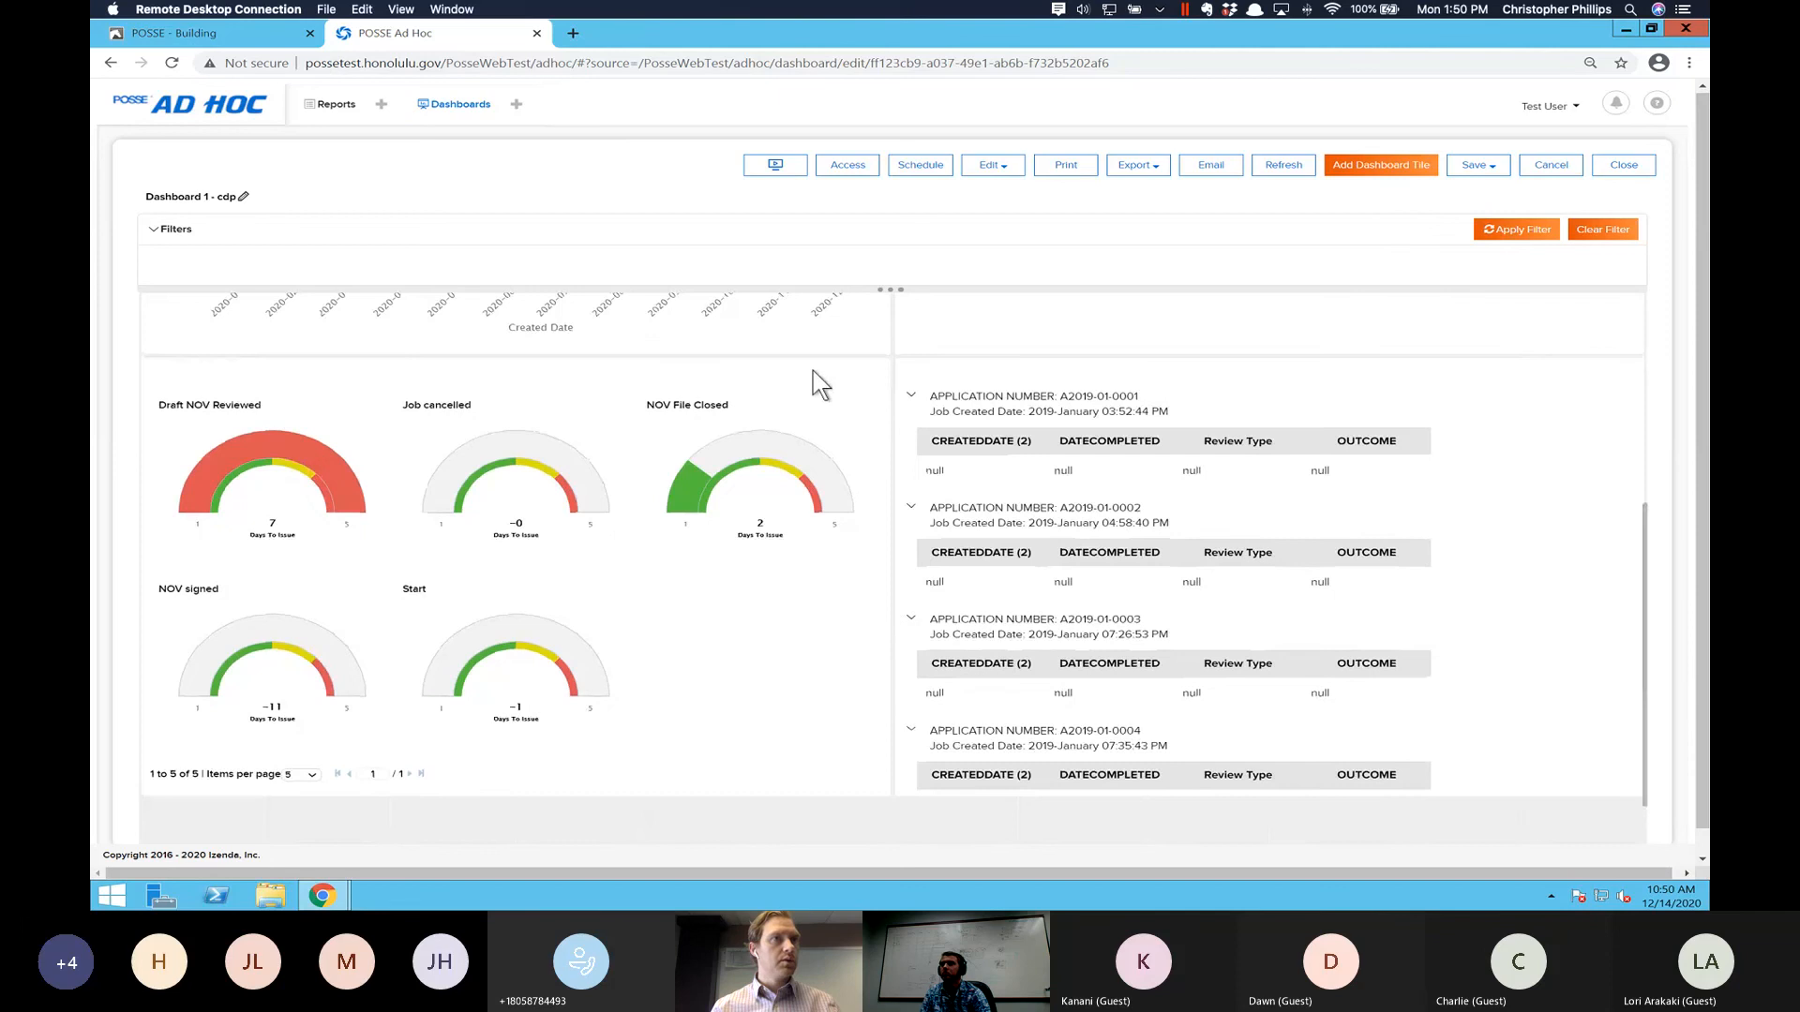
{"action": "mouse_move", "coordinate": [815, 373]}
{"action": "left_click_drag", "start_coordinate": [880, 788], "coordinate": [761, 712]}
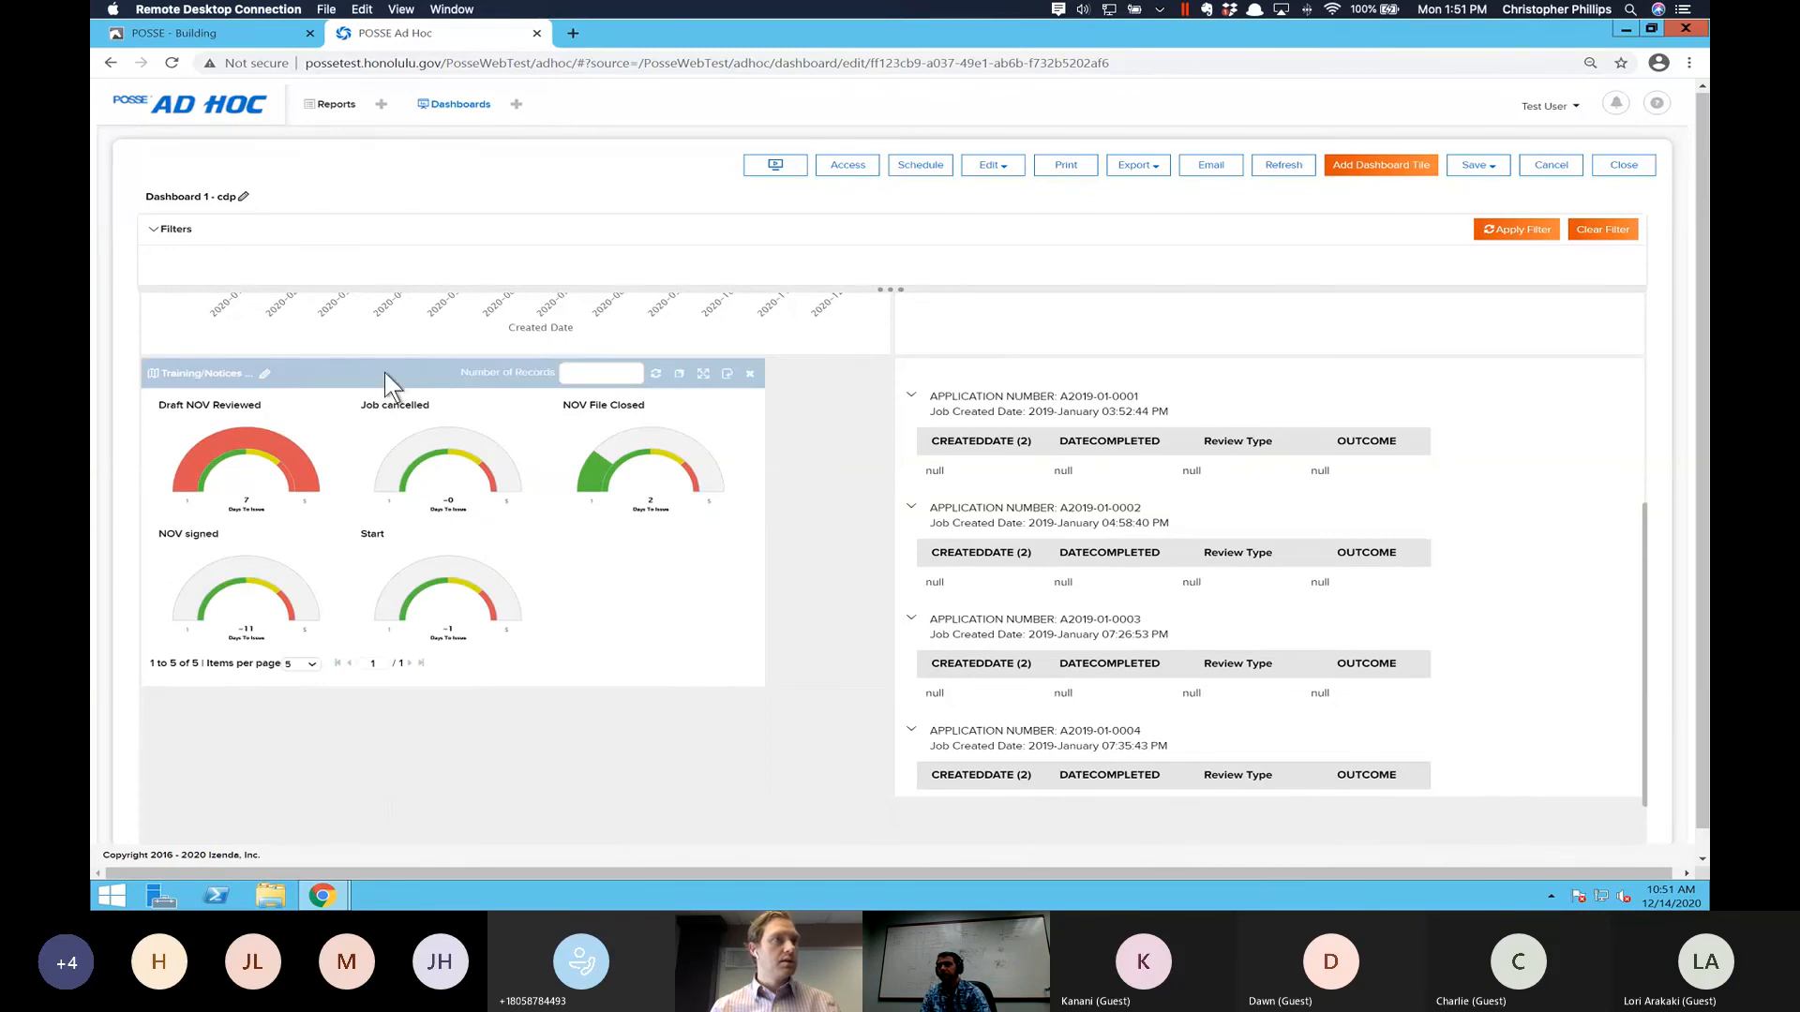
{"action": "left_click_drag", "start_coordinate": [566, 440], "coordinate": [1077, 824]}
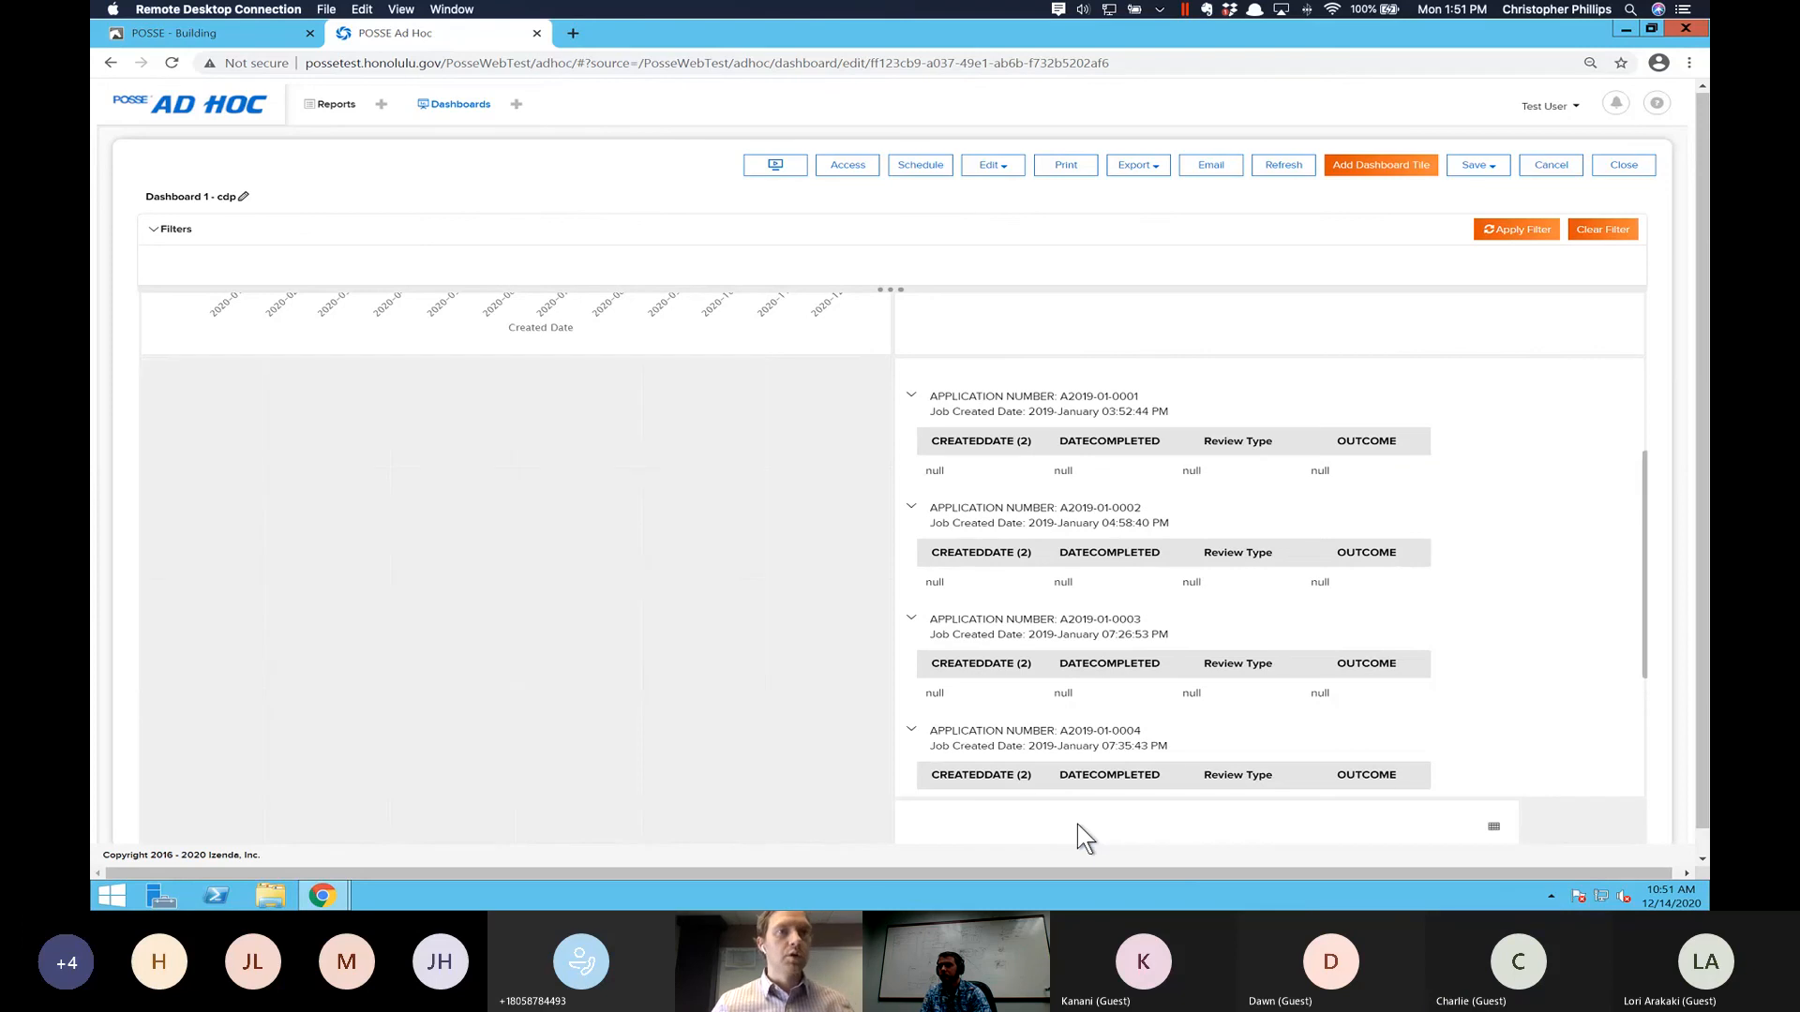
{"action": "scroll", "coordinate": [1307, 684], "scroll_direction": "down", "scroll_amount": 3}
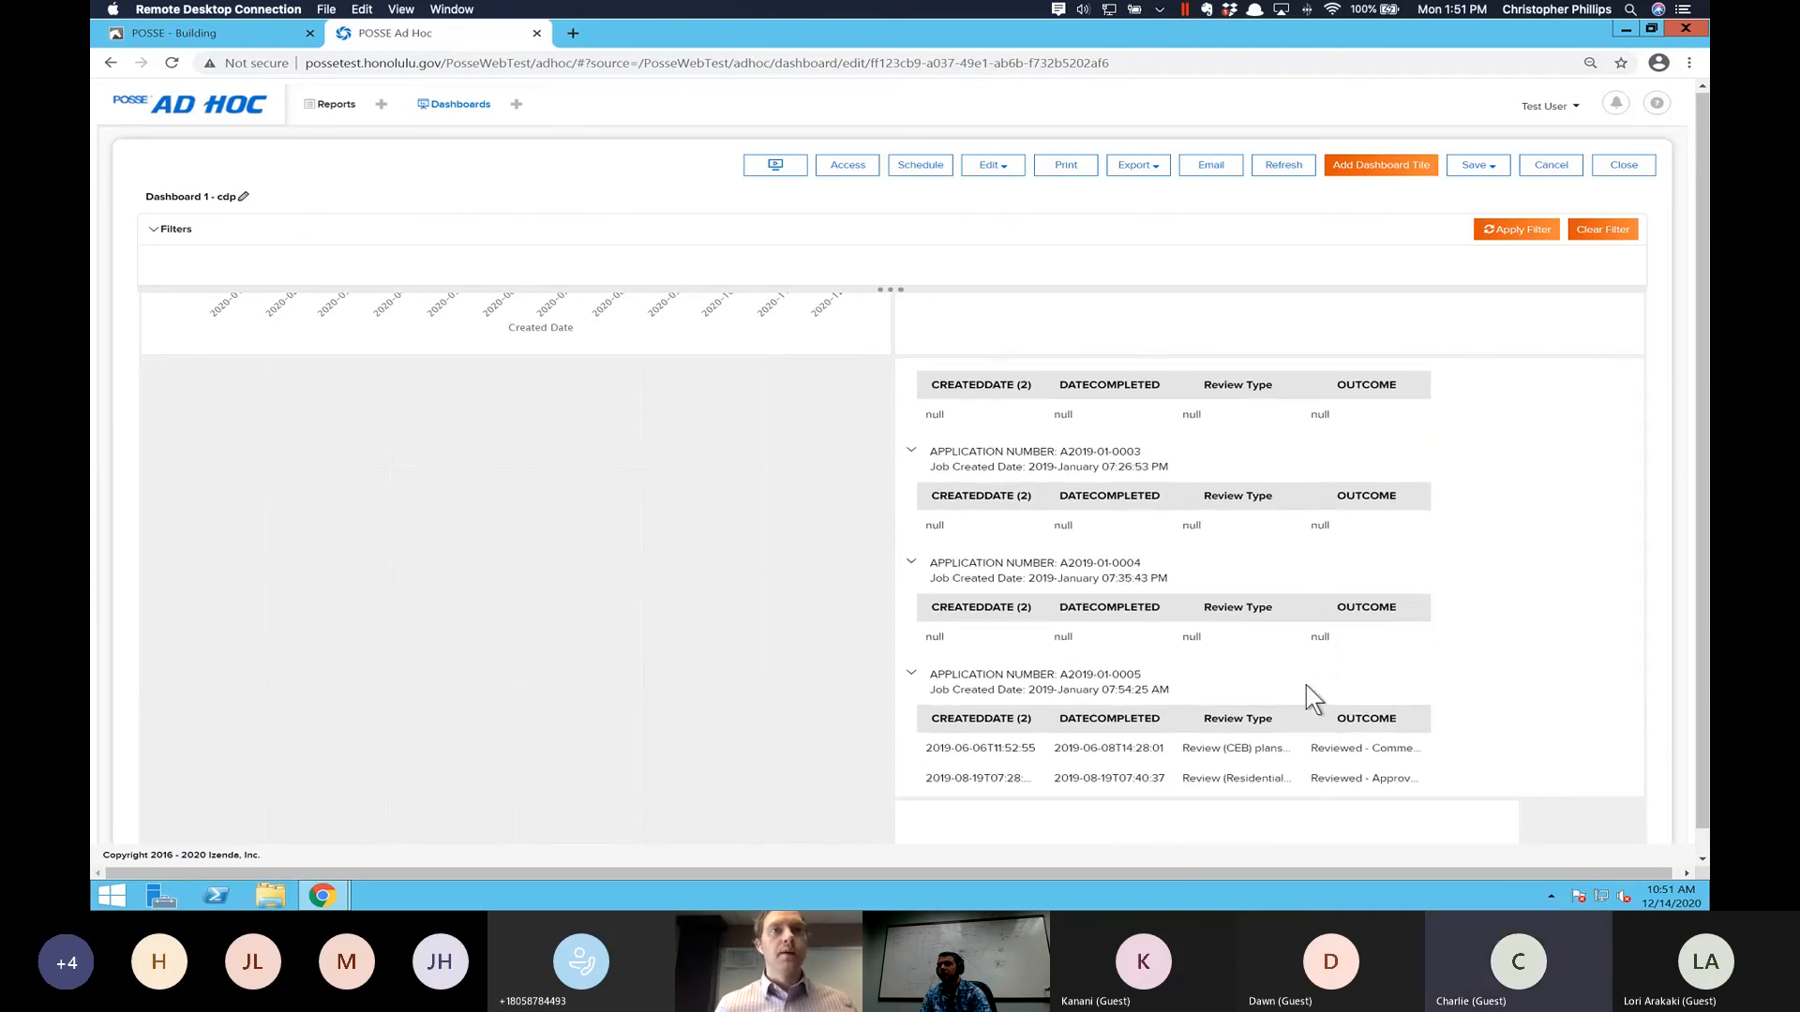
- Look through the plan review grid tile, the gauge tile below it and the empty tile at the end of the dashboard
{"action": "scroll", "coordinate": [1307, 684], "scroll_direction": "down", "scroll_amount": 3}
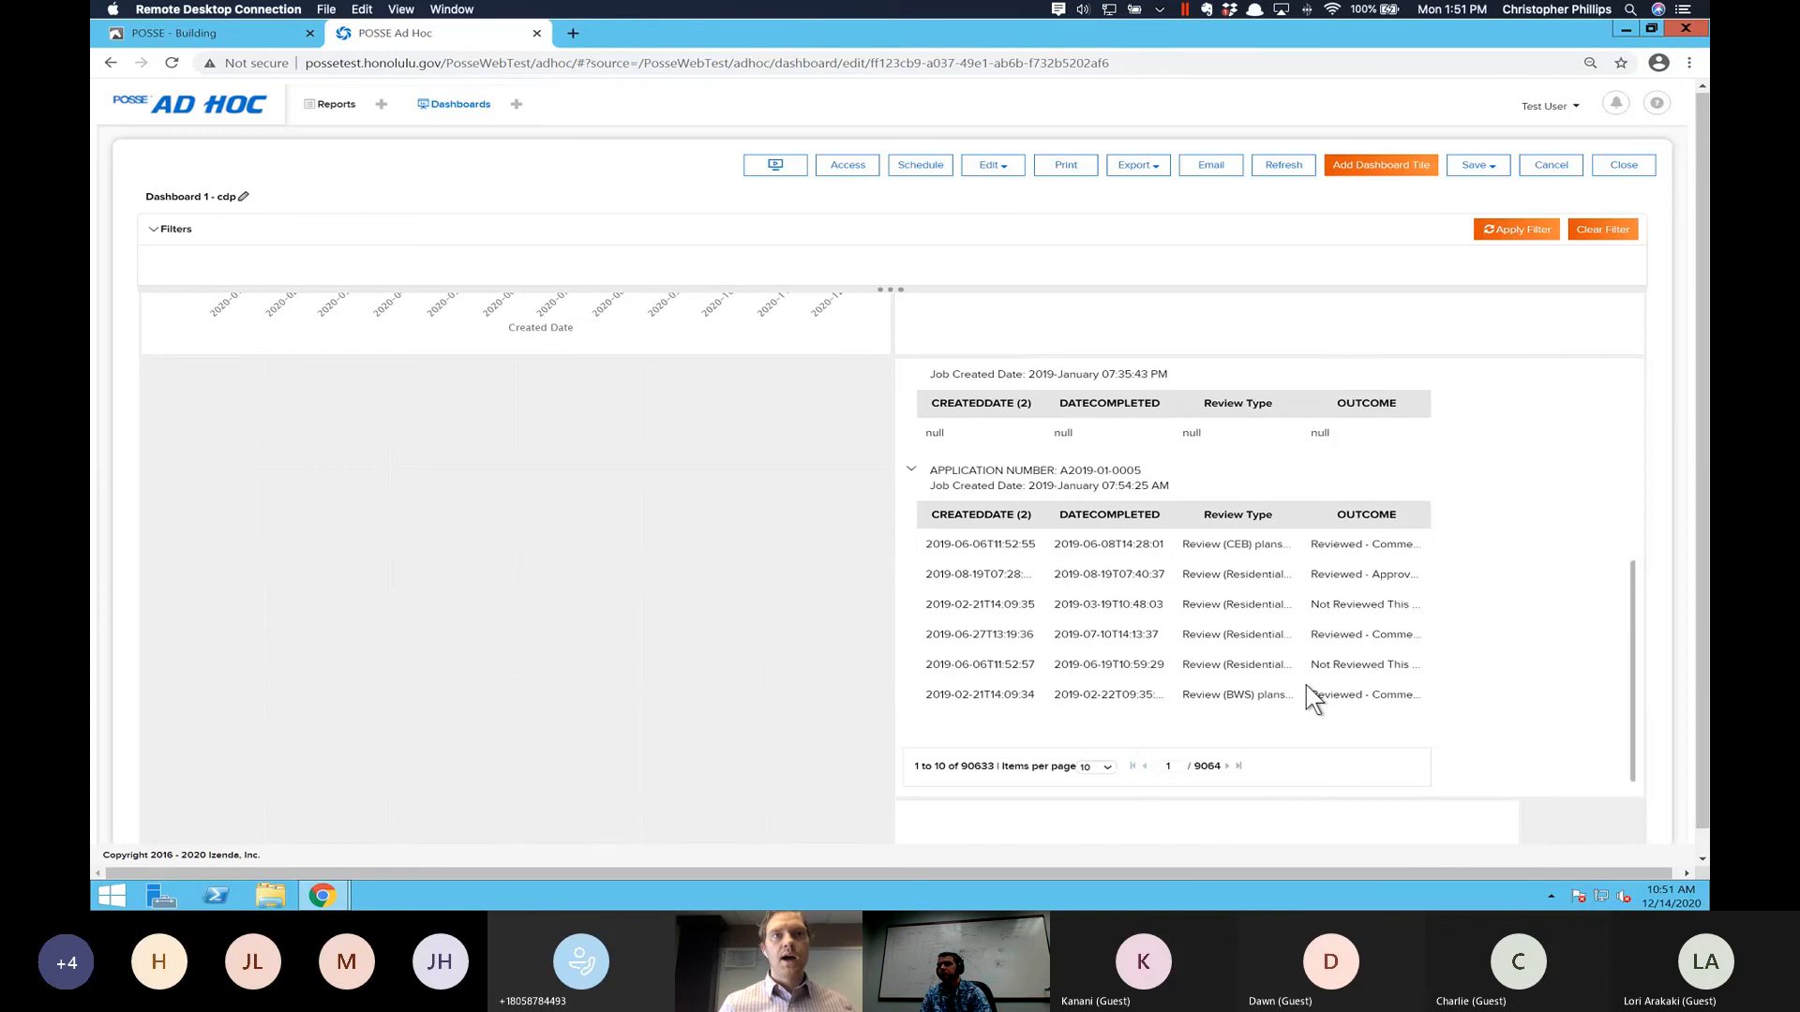
{"action": "scroll", "coordinate": [1306, 684], "scroll_direction": "down", "scroll_amount": 3}
{"action": "scroll", "coordinate": [1105, 718], "scroll_direction": "down", "scroll_amount": 1}
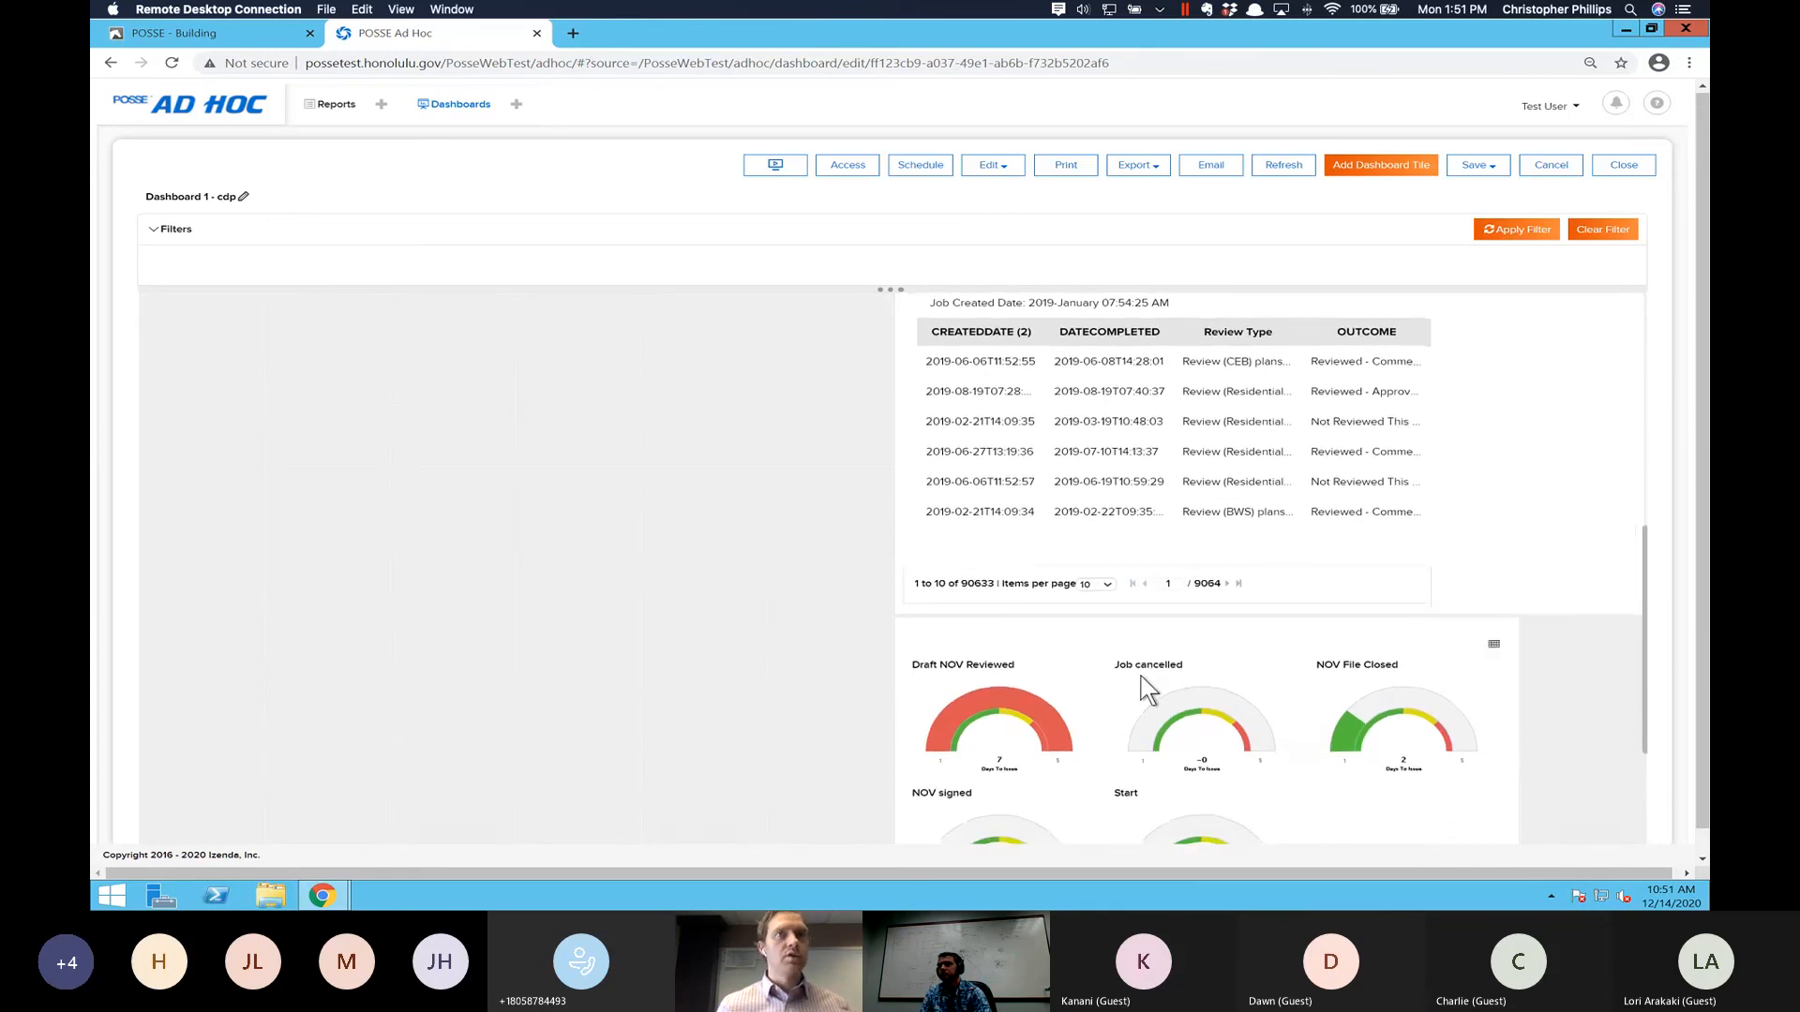
{"action": "scroll", "coordinate": [1148, 691], "scroll_direction": "down", "scroll_amount": 1}
{"action": "scroll", "coordinate": [1434, 208], "scroll_direction": "down", "scroll_amount": 4}
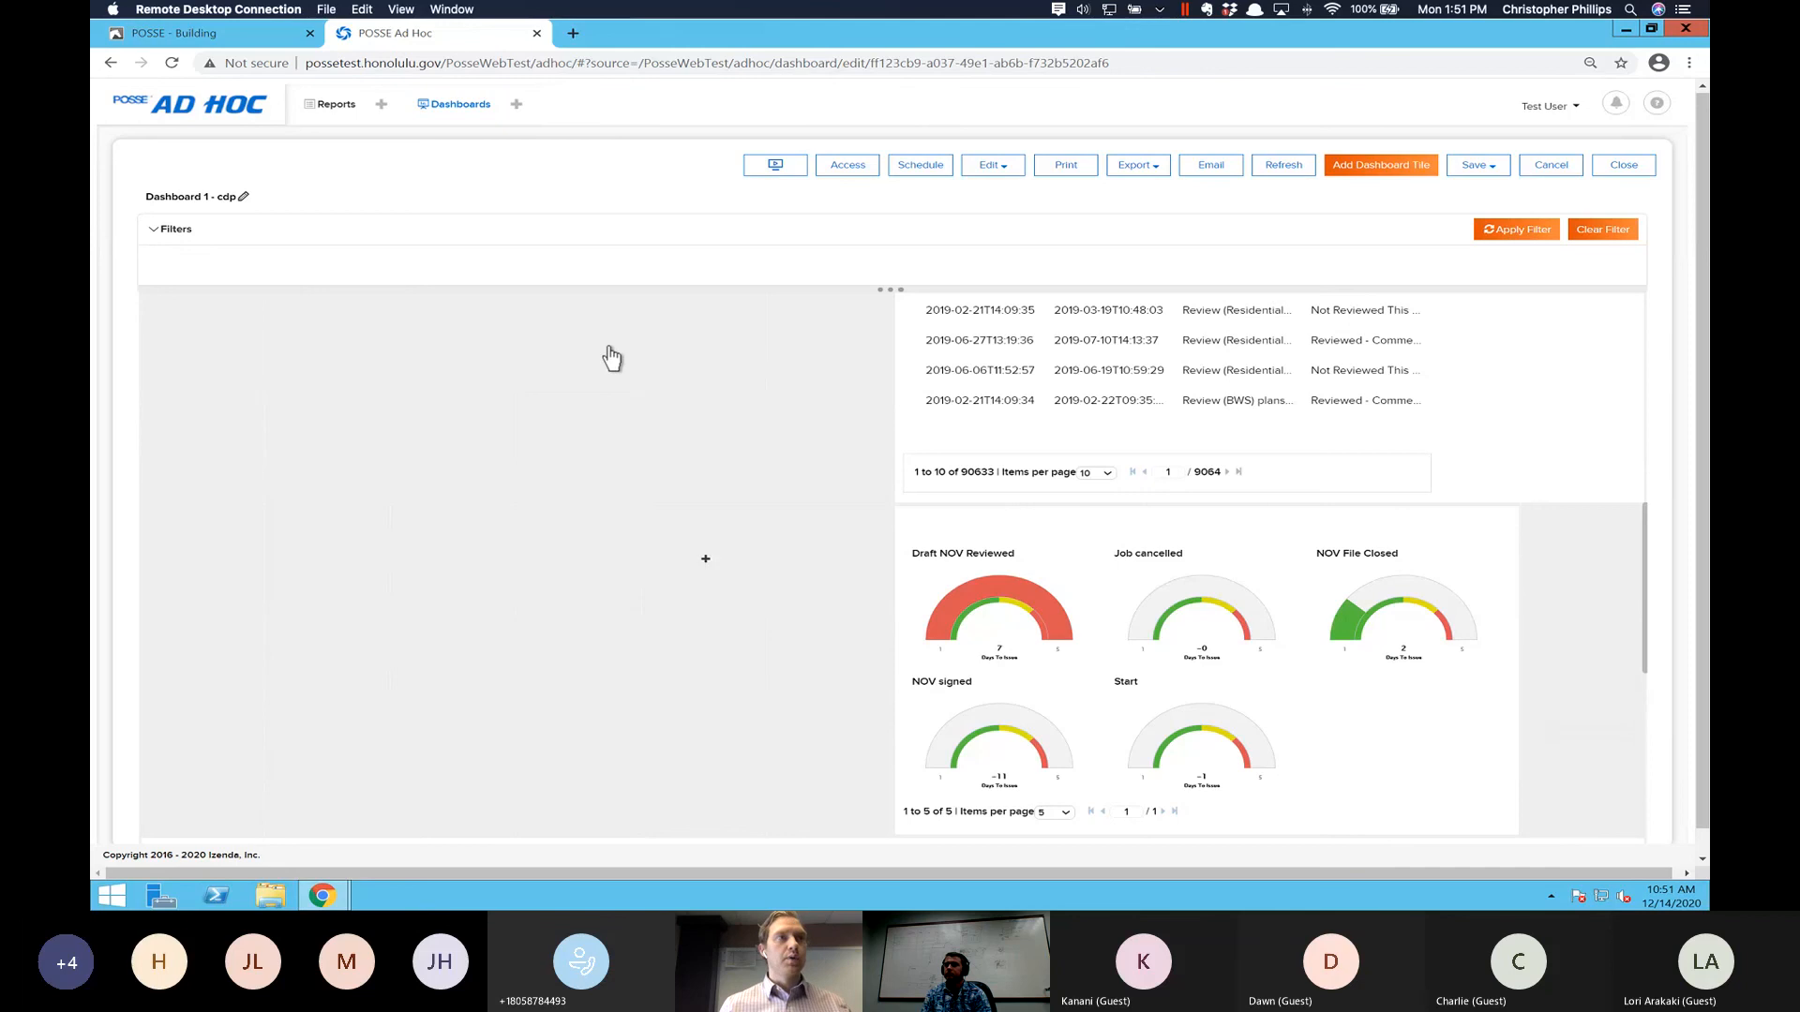
{"action": "scroll", "coordinate": [661, 510], "scroll_direction": "down", "scroll_amount": 3}
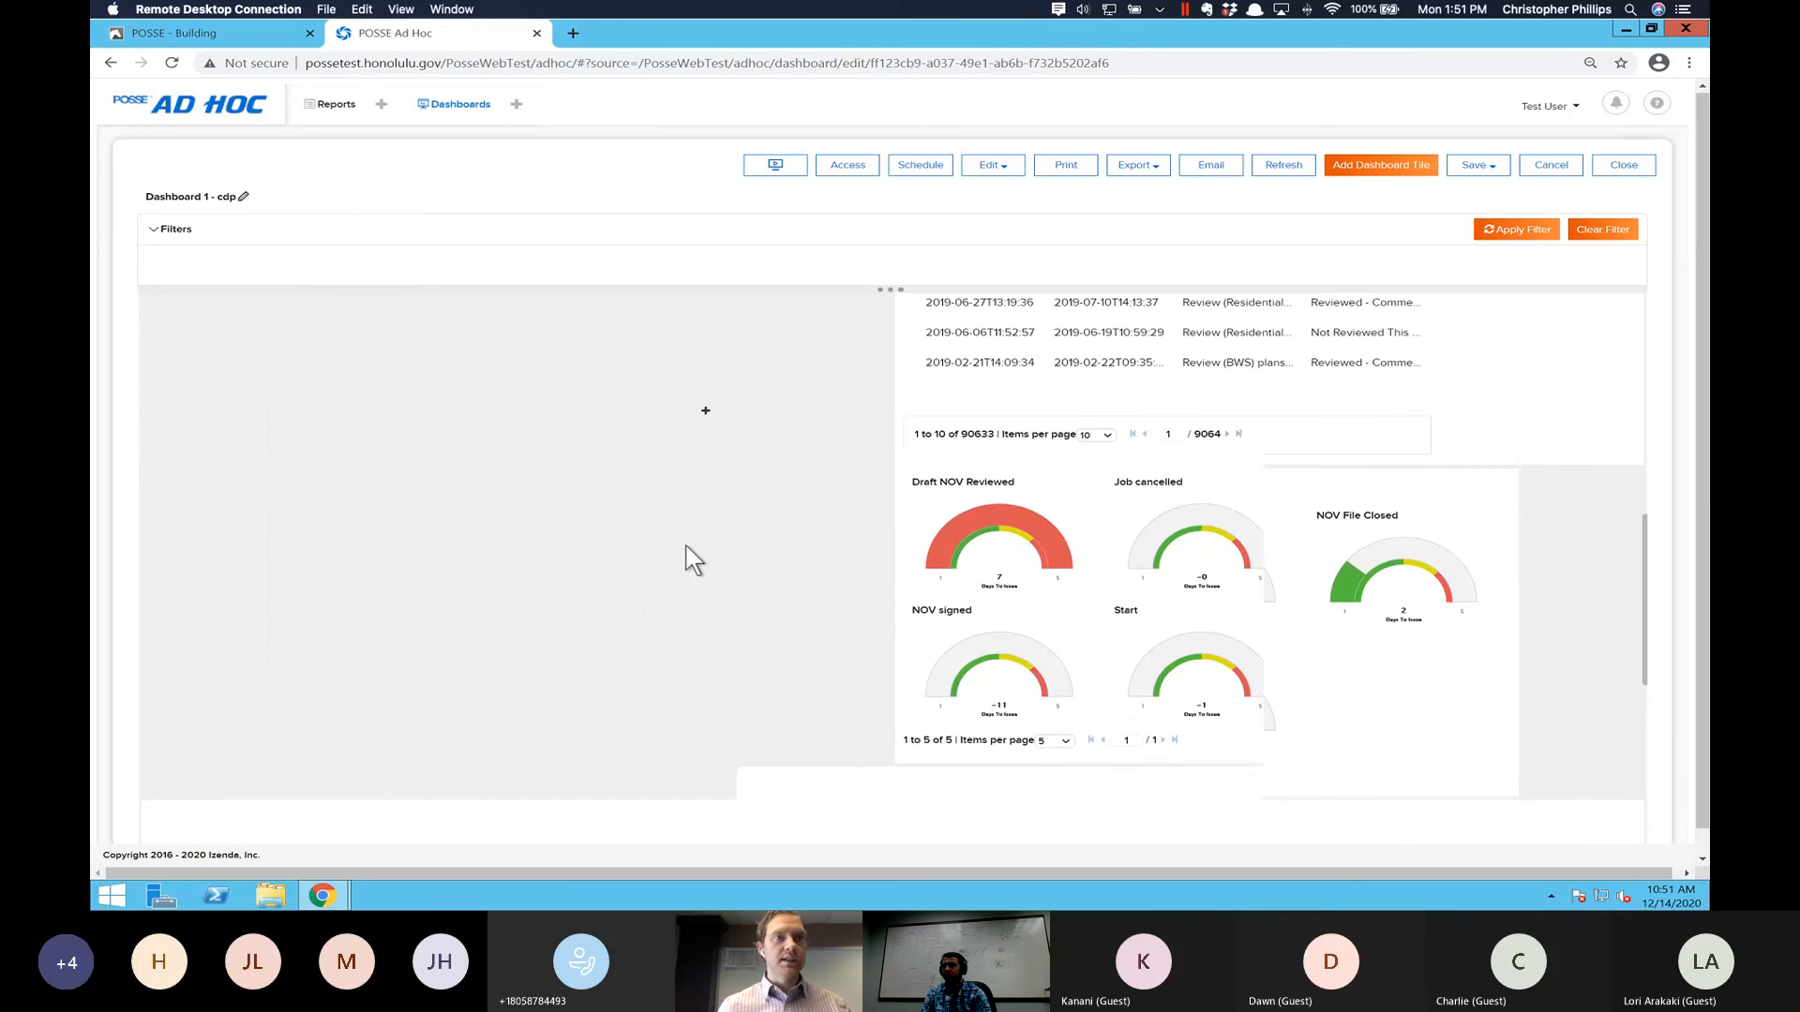
{"action": "scroll", "coordinate": [692, 560], "scroll_direction": "down", "scroll_amount": 3}
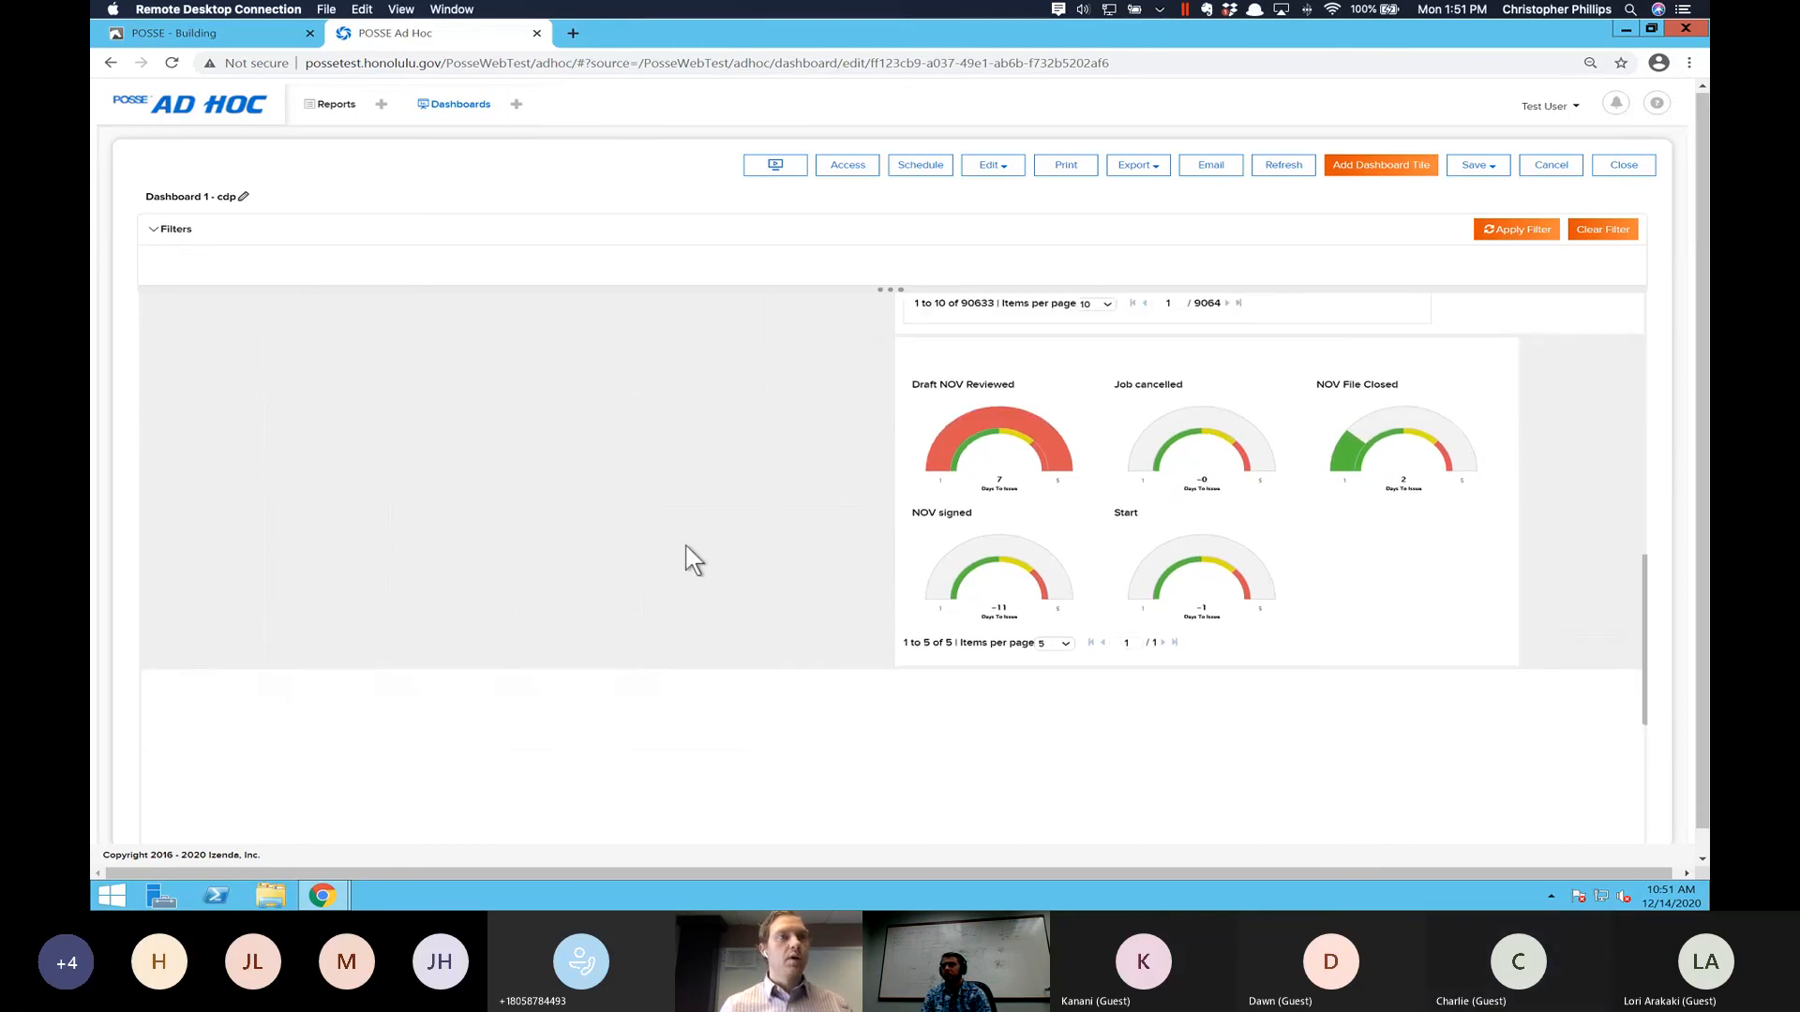
{"action": "scroll", "coordinate": [692, 560], "scroll_direction": "down", "scroll_amount": 2}
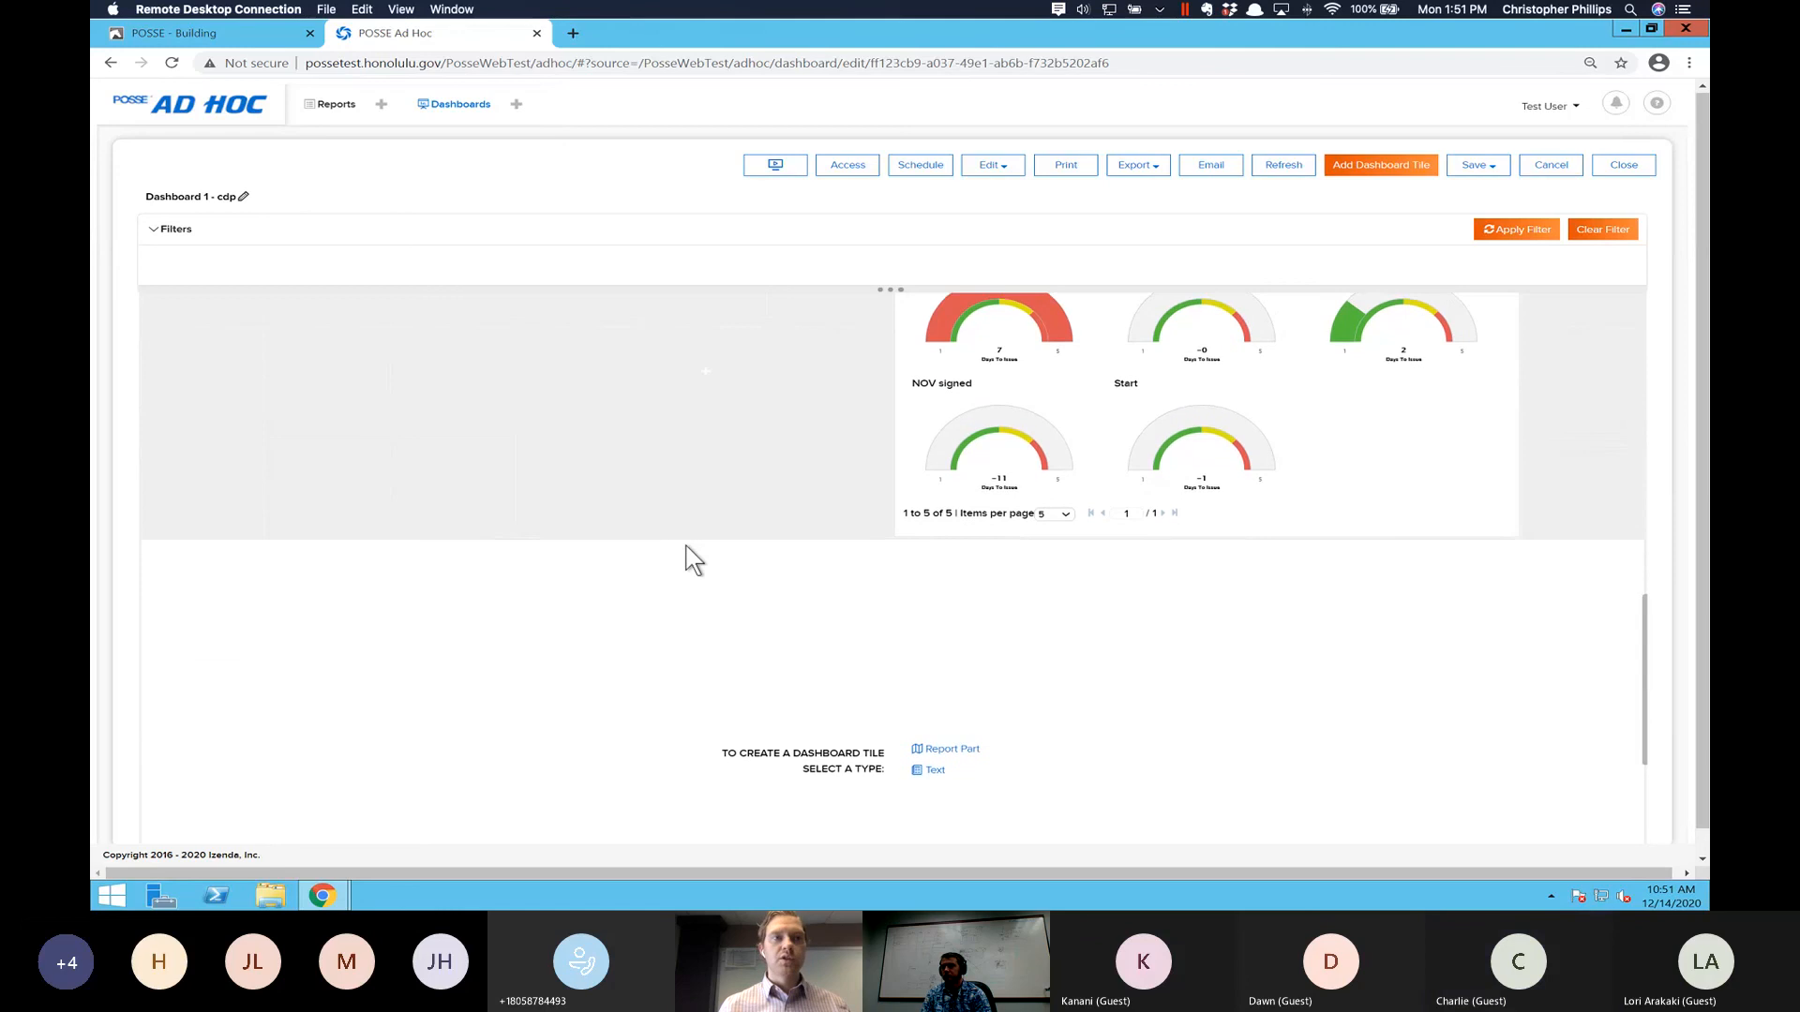
{"action": "scroll", "coordinate": [692, 559], "scroll_direction": "down", "scroll_amount": 3}
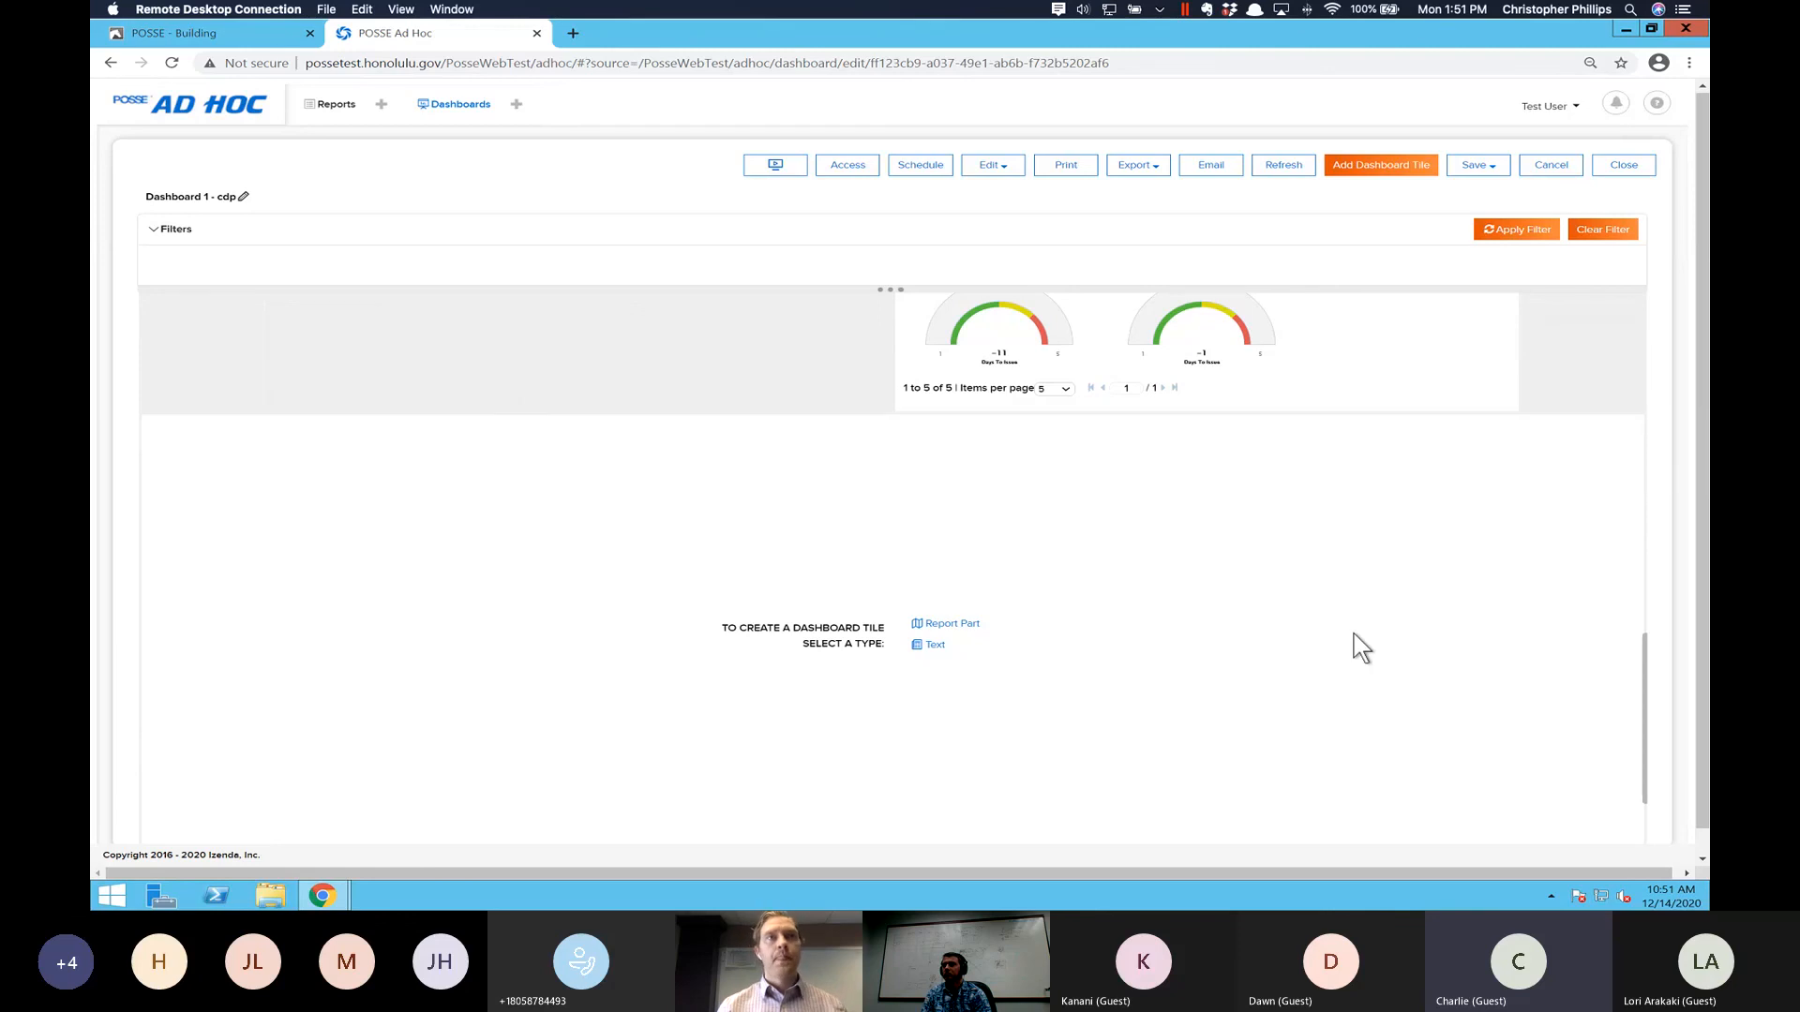
- Widen the Notices of Violation gauge tile on both sides so that it spans the dashboard's full width
{"action": "scroll", "coordinate": [1362, 647], "scroll_direction": "up", "scroll_amount": 2}
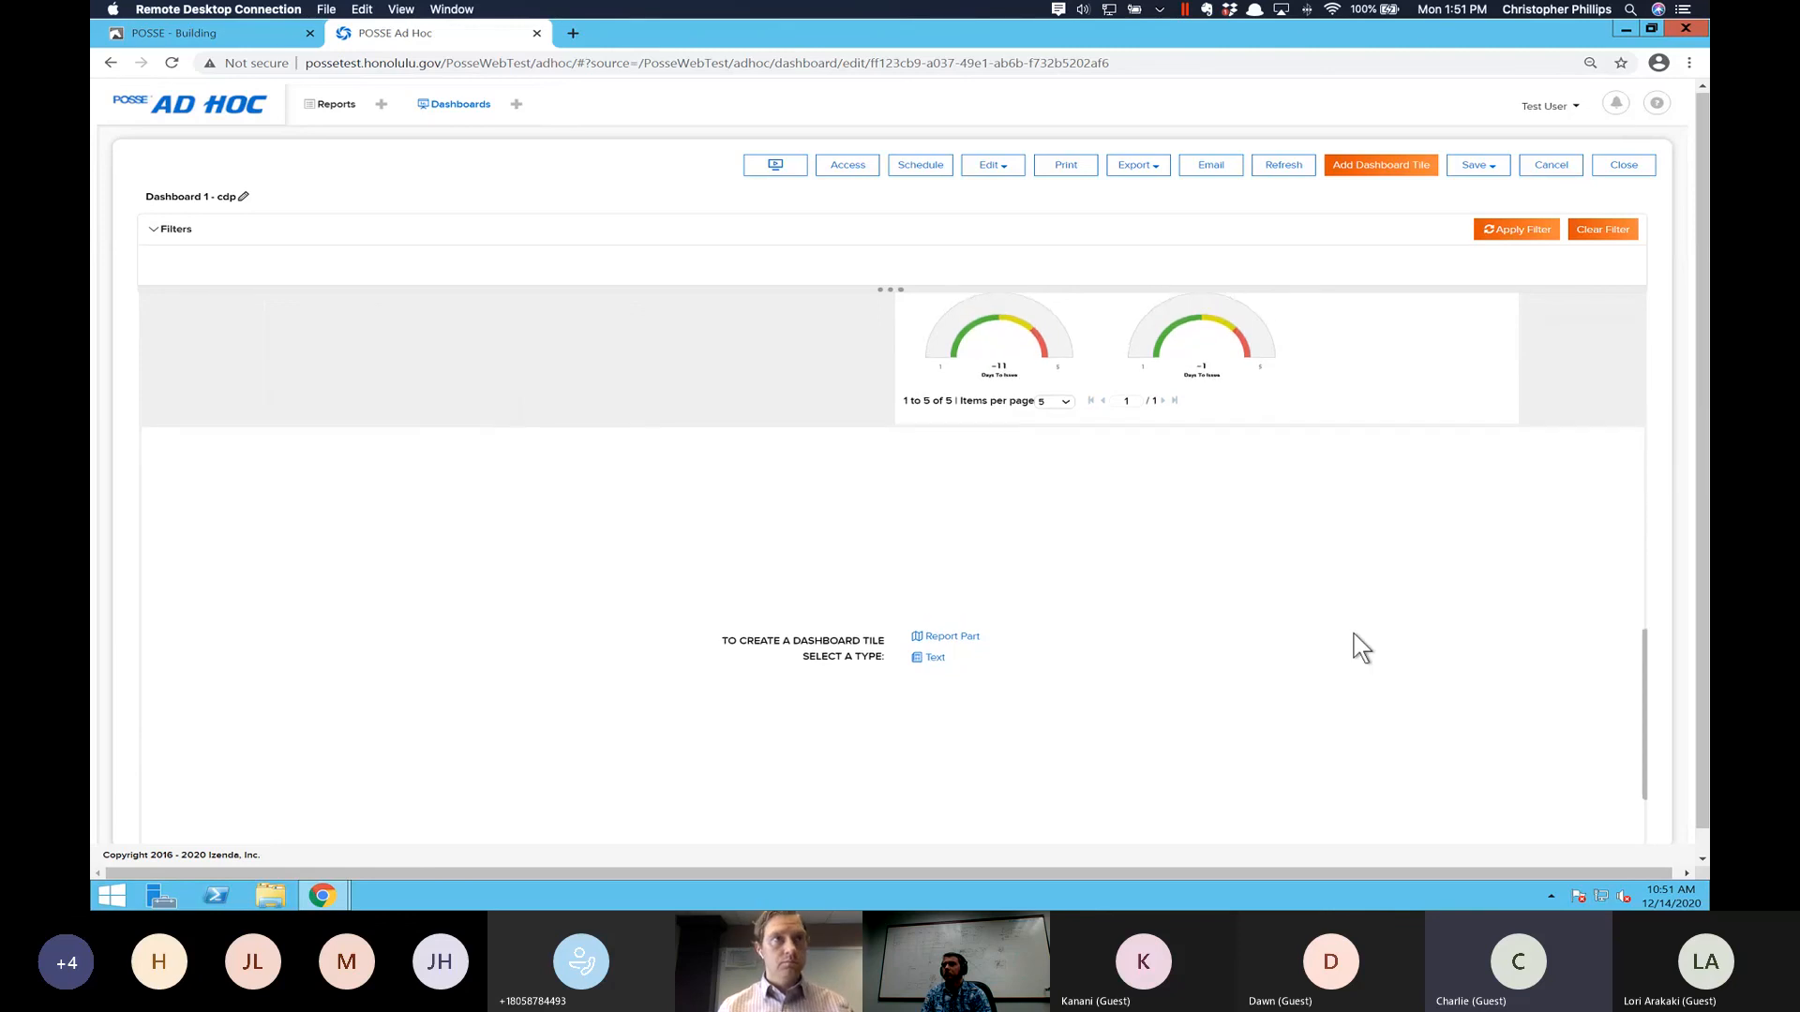
{"action": "scroll", "coordinate": [1362, 647], "scroll_direction": "up", "scroll_amount": 5}
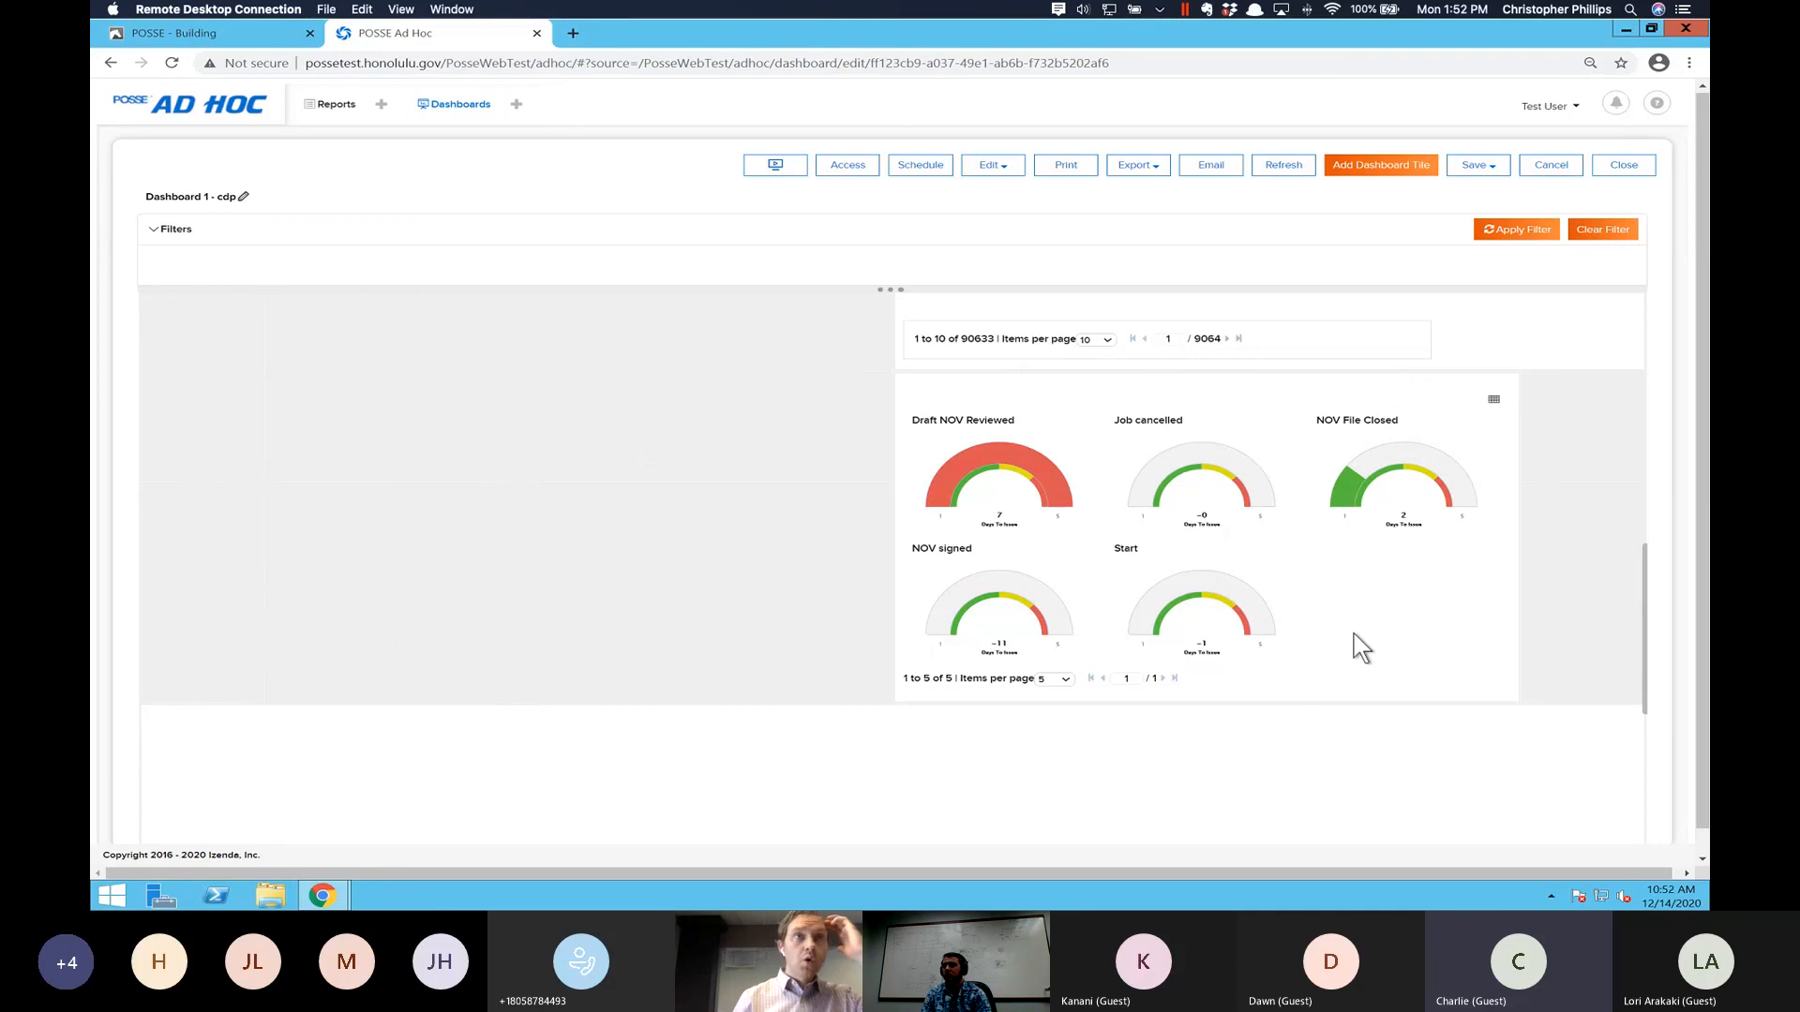
{"action": "left_click_drag", "start_coordinate": [893, 544], "coordinate": [305, 503]}
{"action": "left_click_drag", "start_coordinate": [246, 489], "coordinate": [170, 498]}
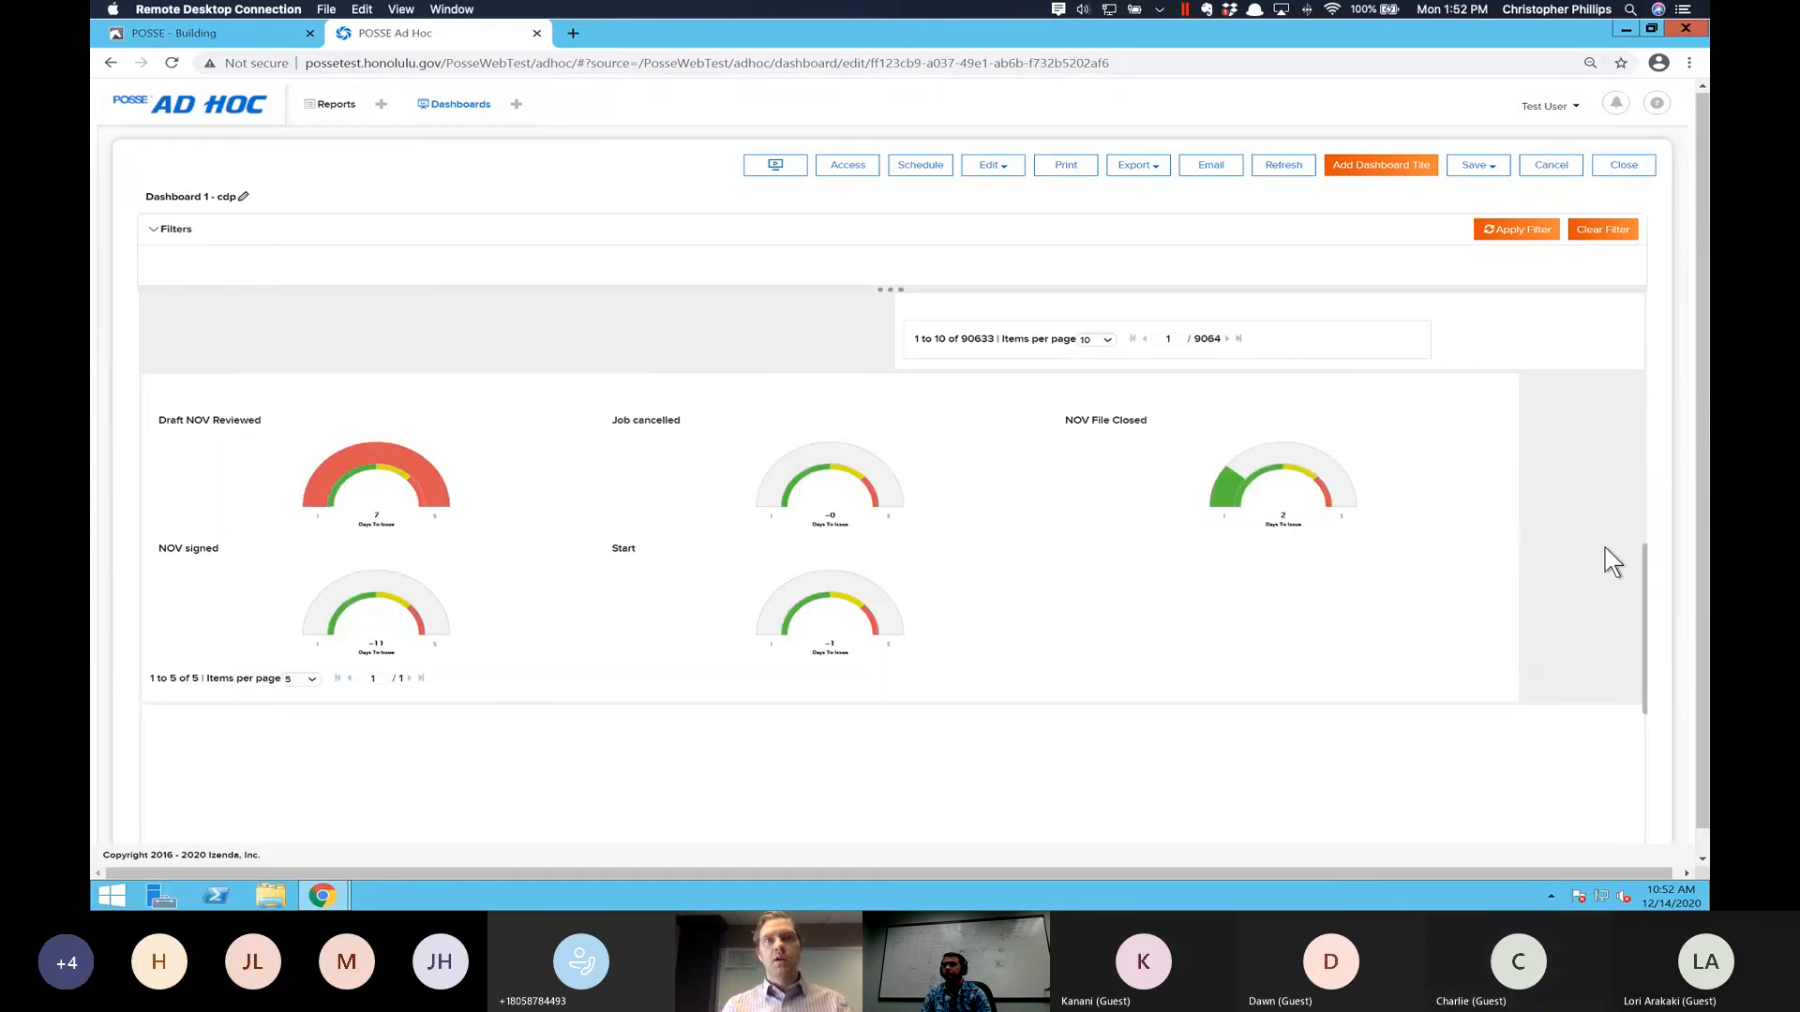
{"action": "left_click_drag", "start_coordinate": [1605, 548], "coordinate": [1634, 551]}
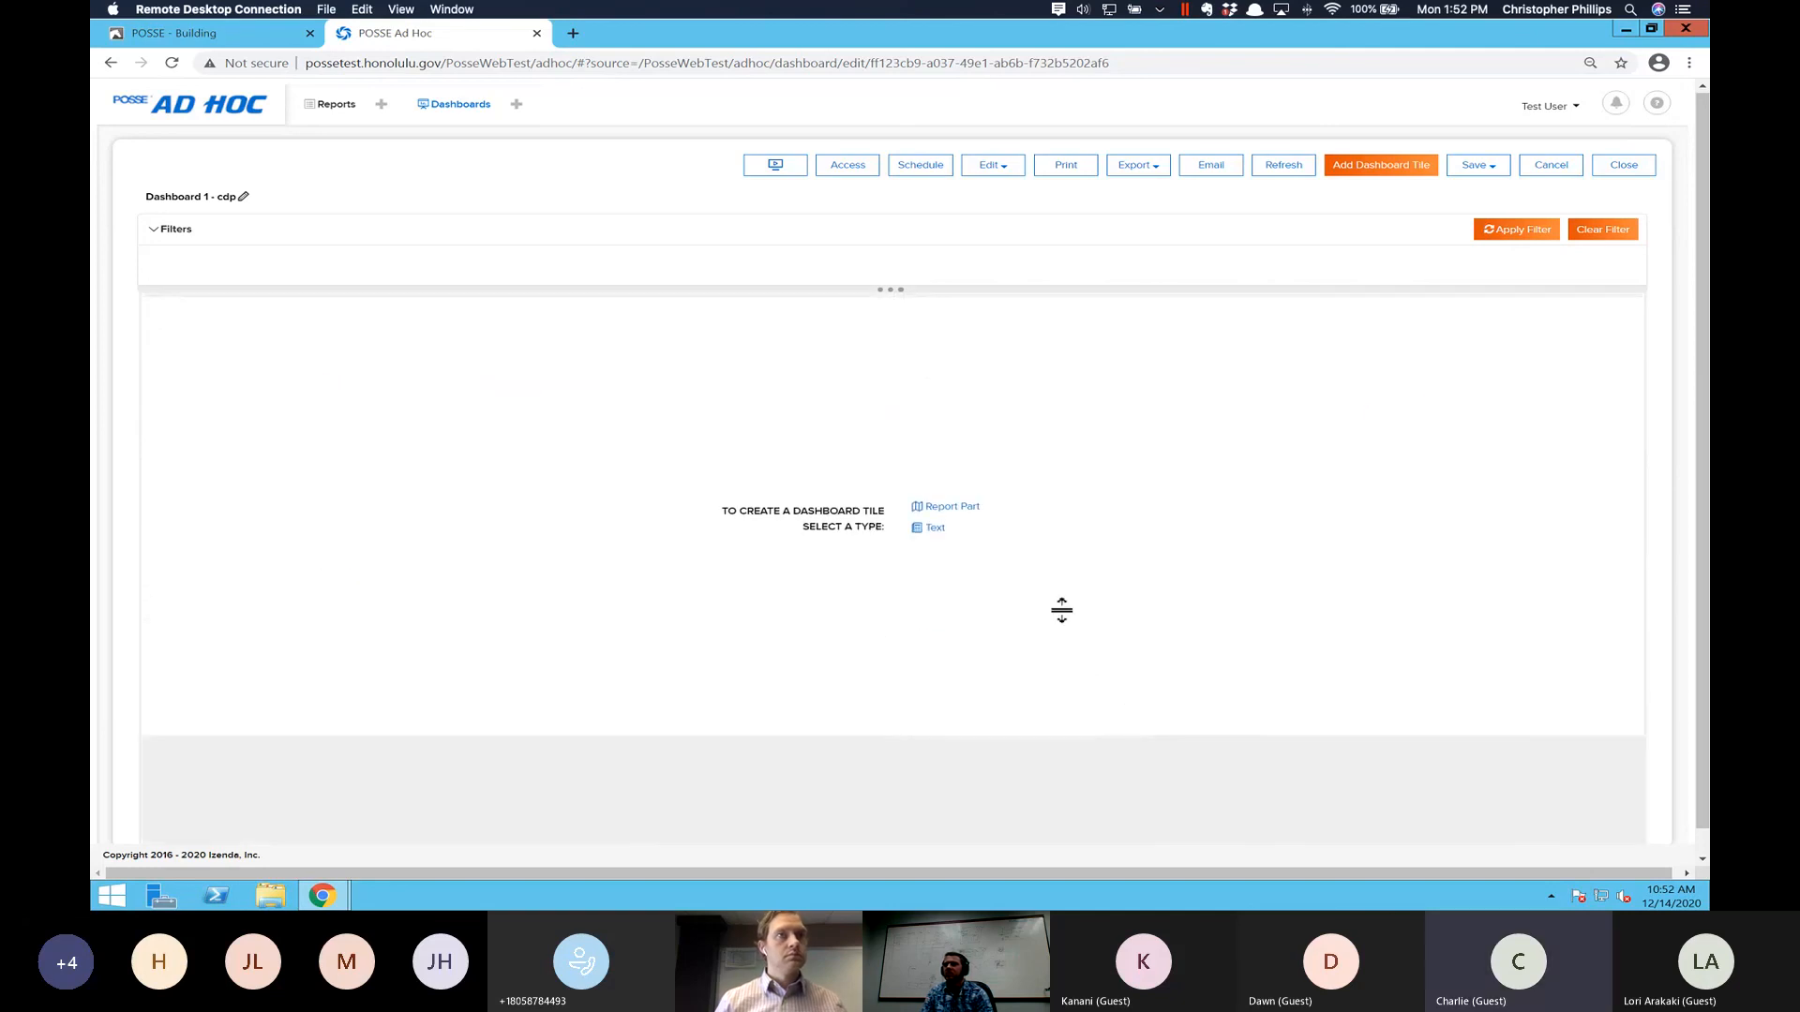
- Delete the LUPD Jobs Overview text tile beside the bar chart
{"action": "scroll", "coordinate": [1070, 626], "scroll_direction": "up", "scroll_amount": 2}
{"action": "scroll", "coordinate": [1070, 625], "scroll_direction": "up", "scroll_amount": 5}
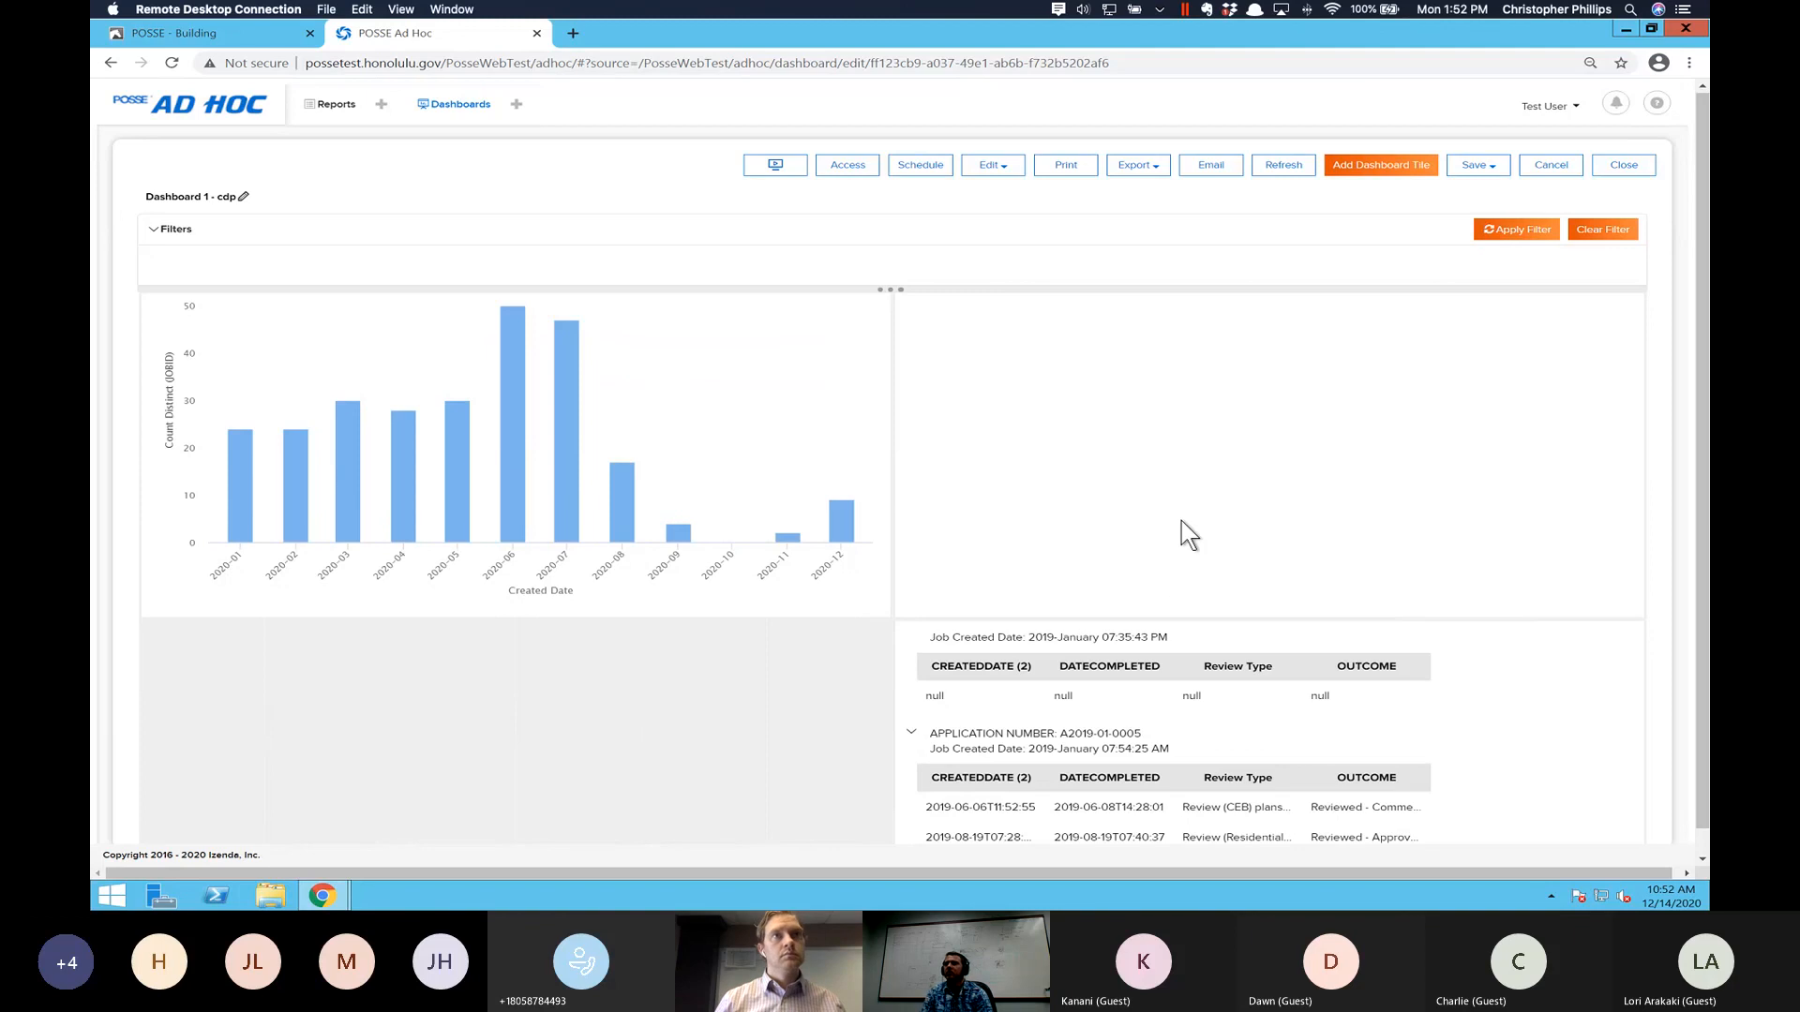
{"action": "scroll", "coordinate": [1290, 558], "scroll_direction": "up", "scroll_amount": 2}
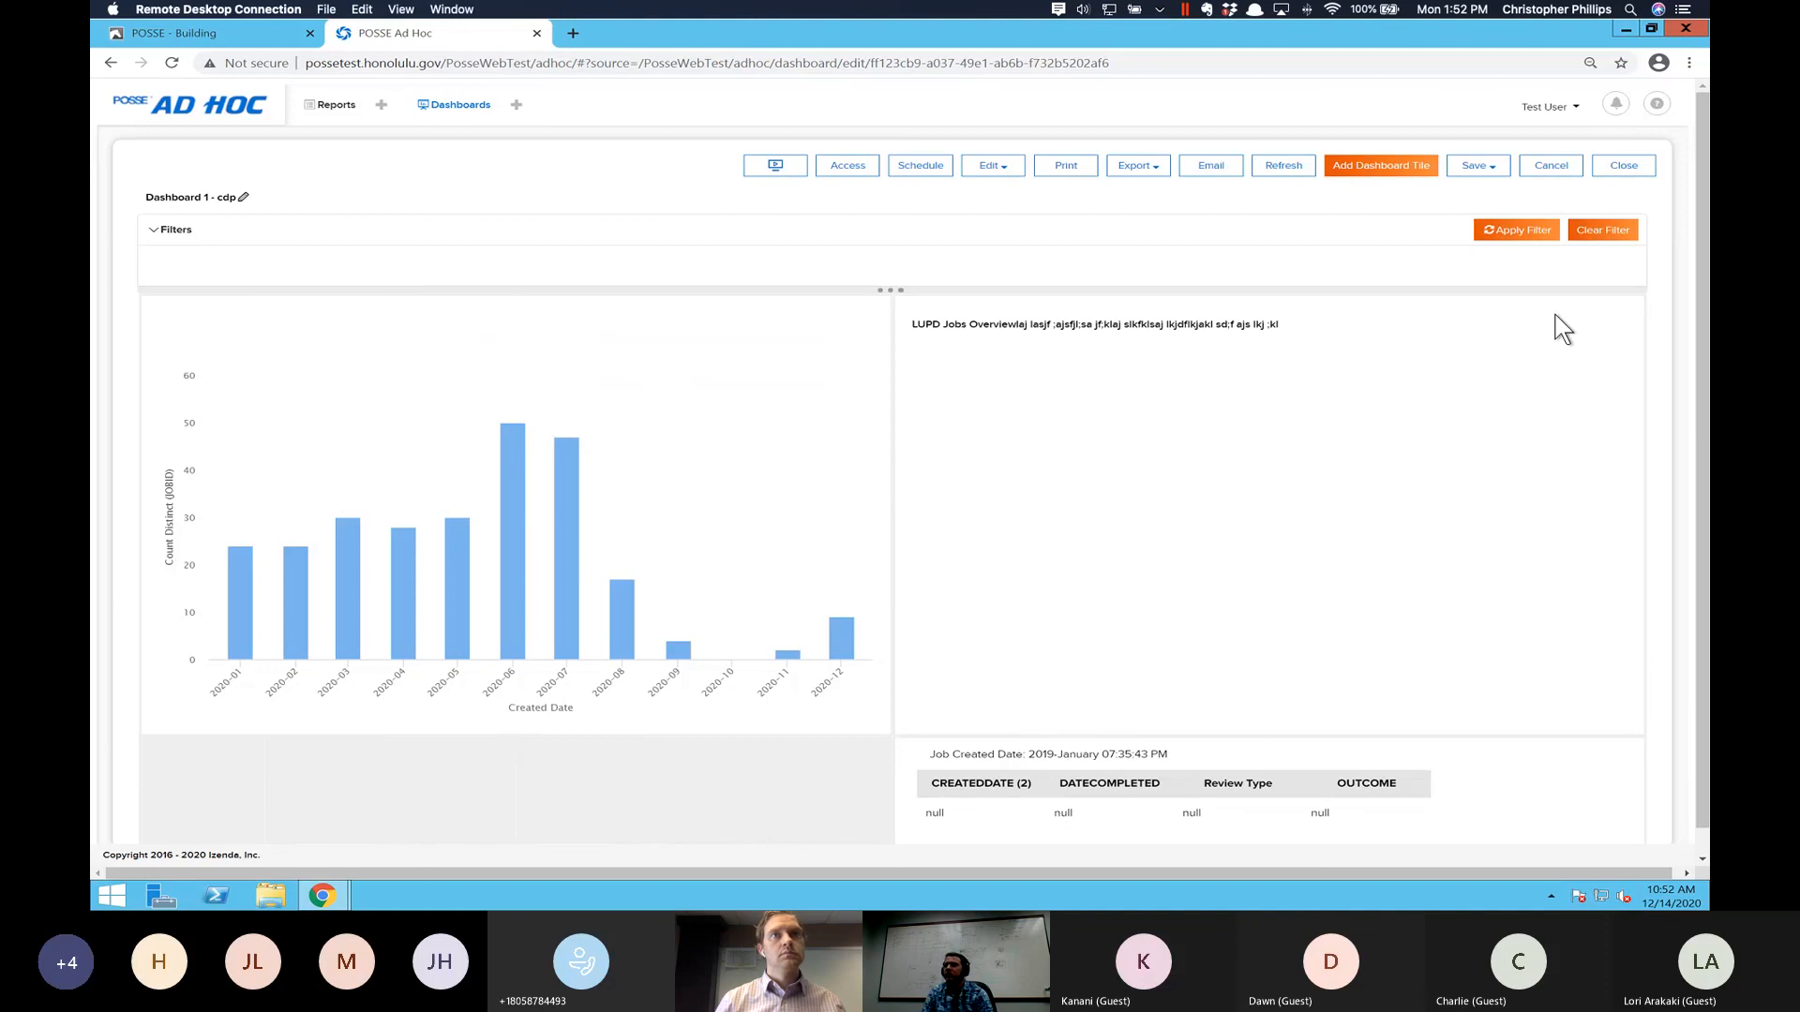
{"action": "mouse_move", "coordinate": [1629, 311]}
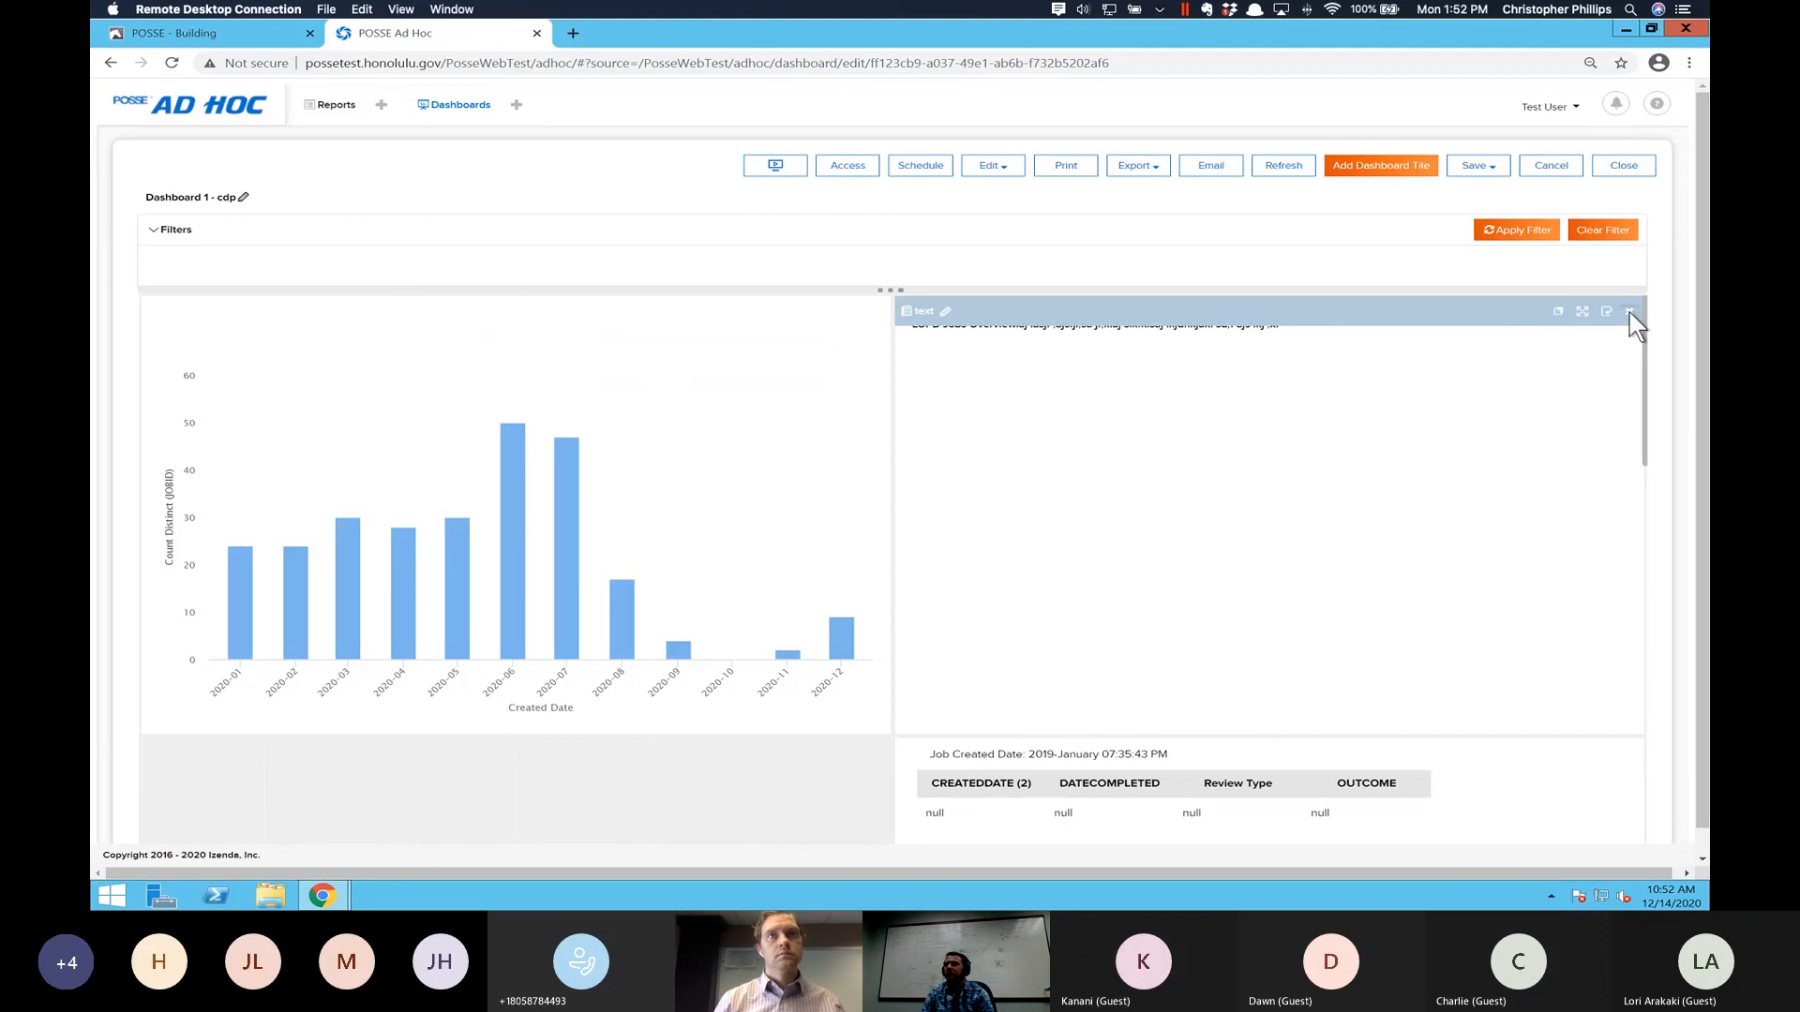
{"action": "left_click", "coordinate": [1629, 312]}
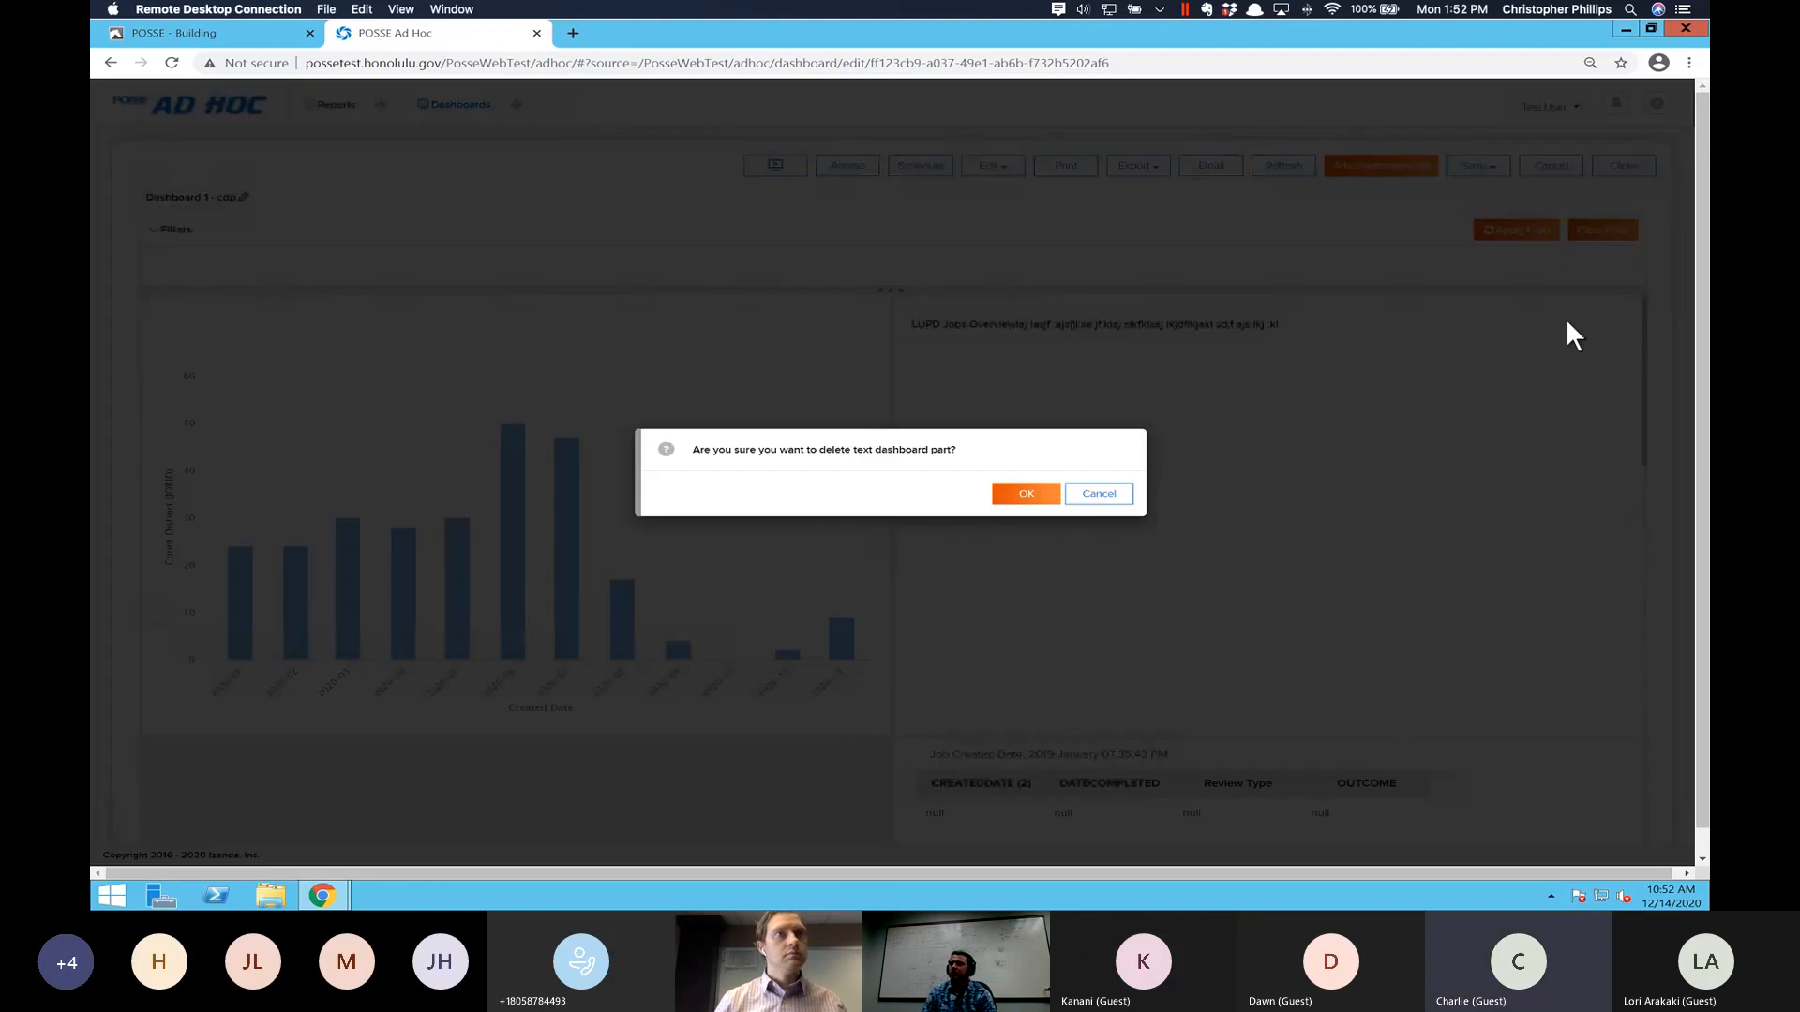
{"action": "left_click", "coordinate": [1026, 497]}
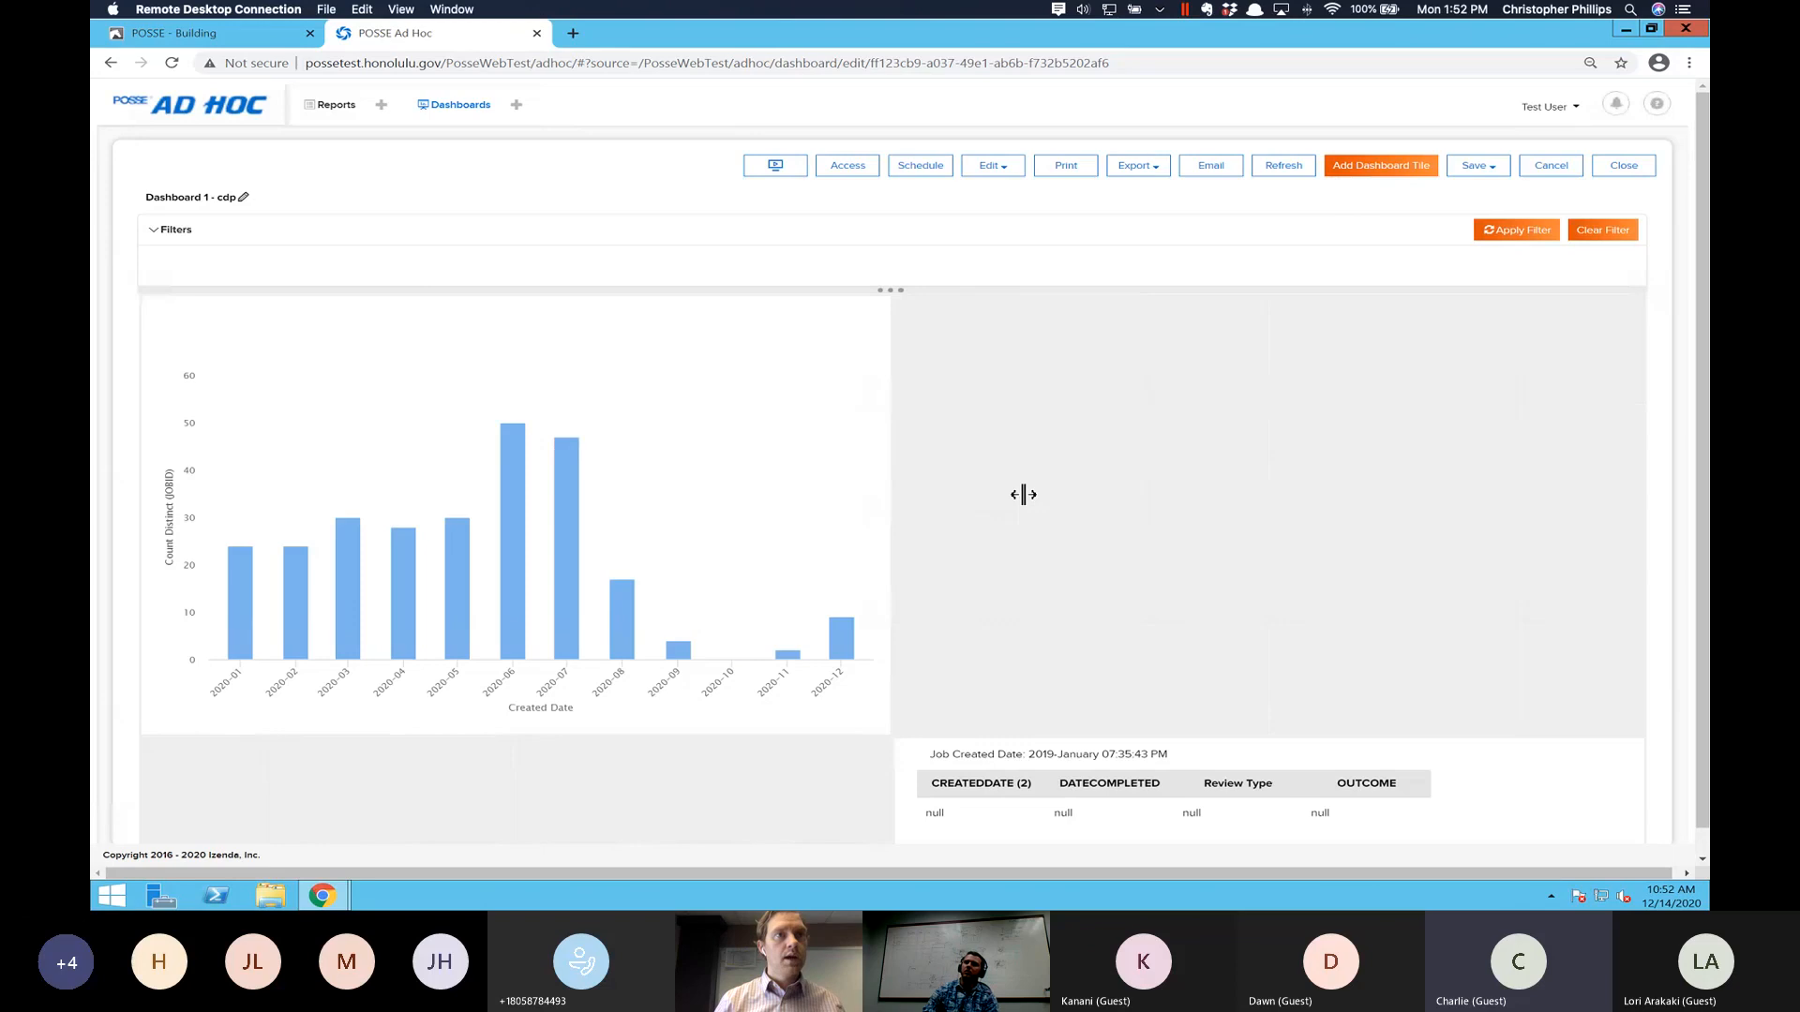
- Draw a new empty tile in the gap beside the bar chart, and delete it again
{"action": "left_click_drag", "start_coordinate": [1328, 667], "coordinate": [1470, 755]}
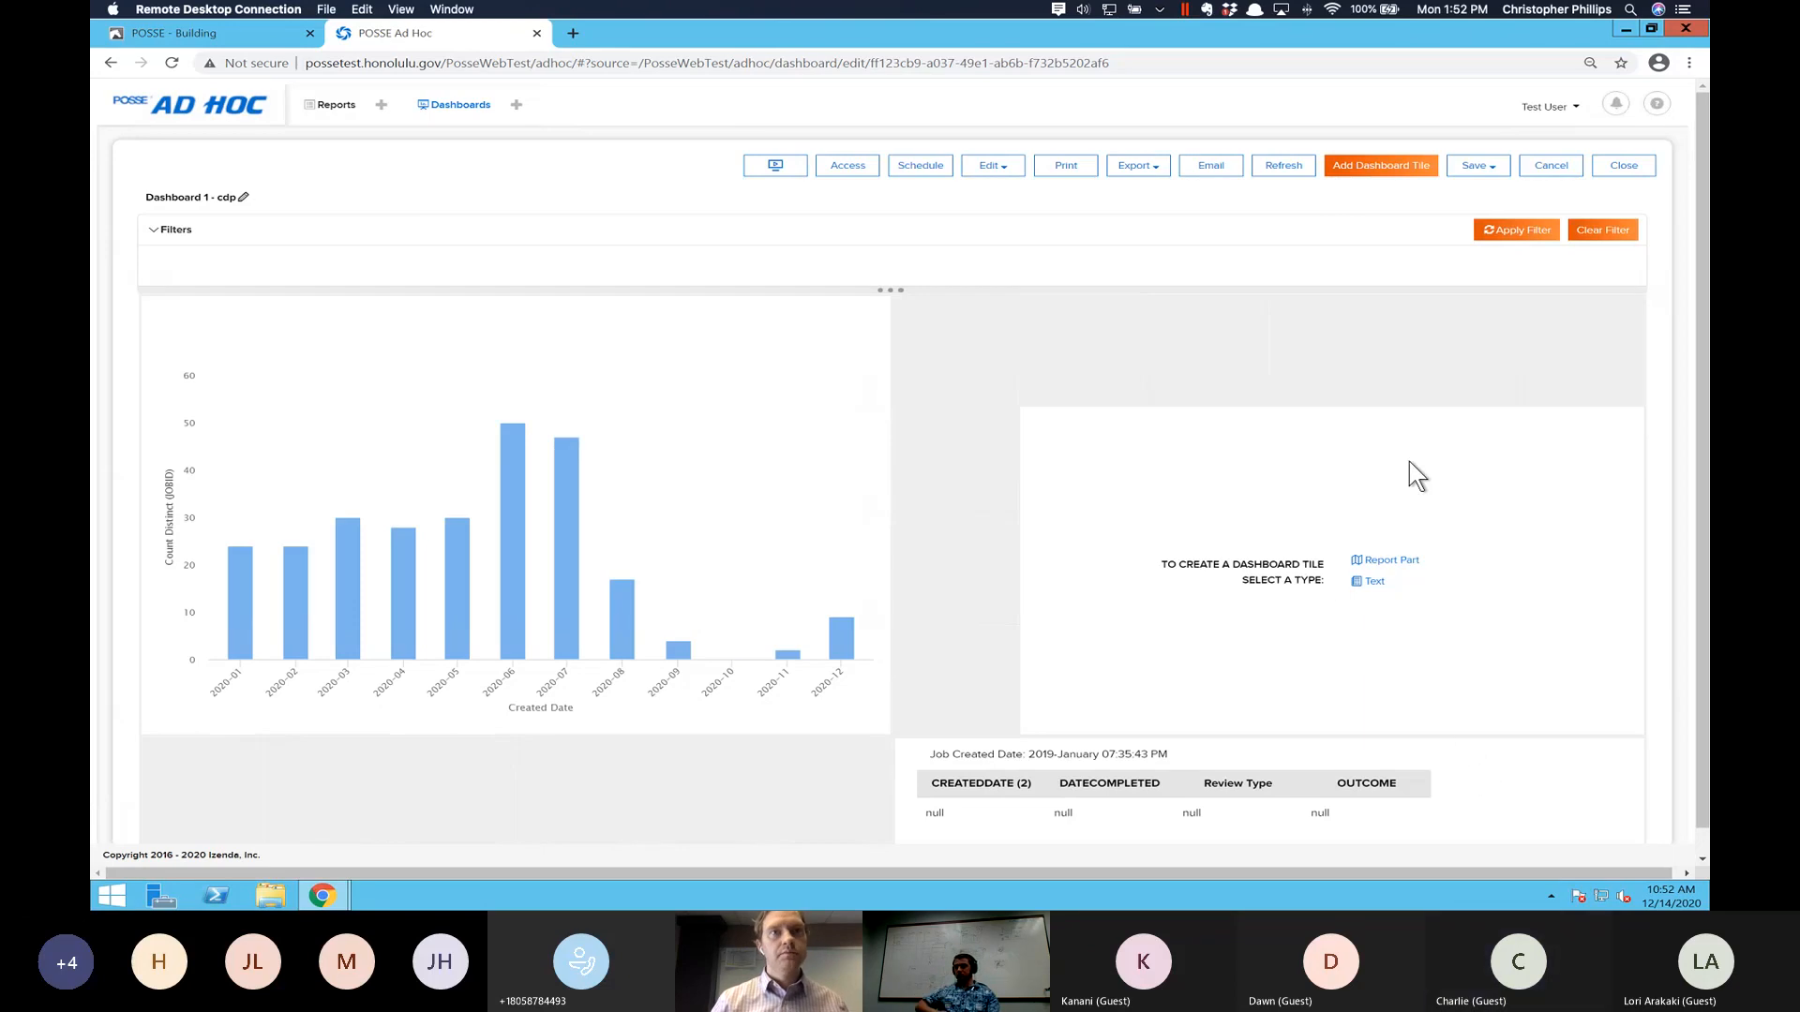
{"action": "left_click_drag", "start_coordinate": [1406, 416], "coordinate": [1579, 437]}
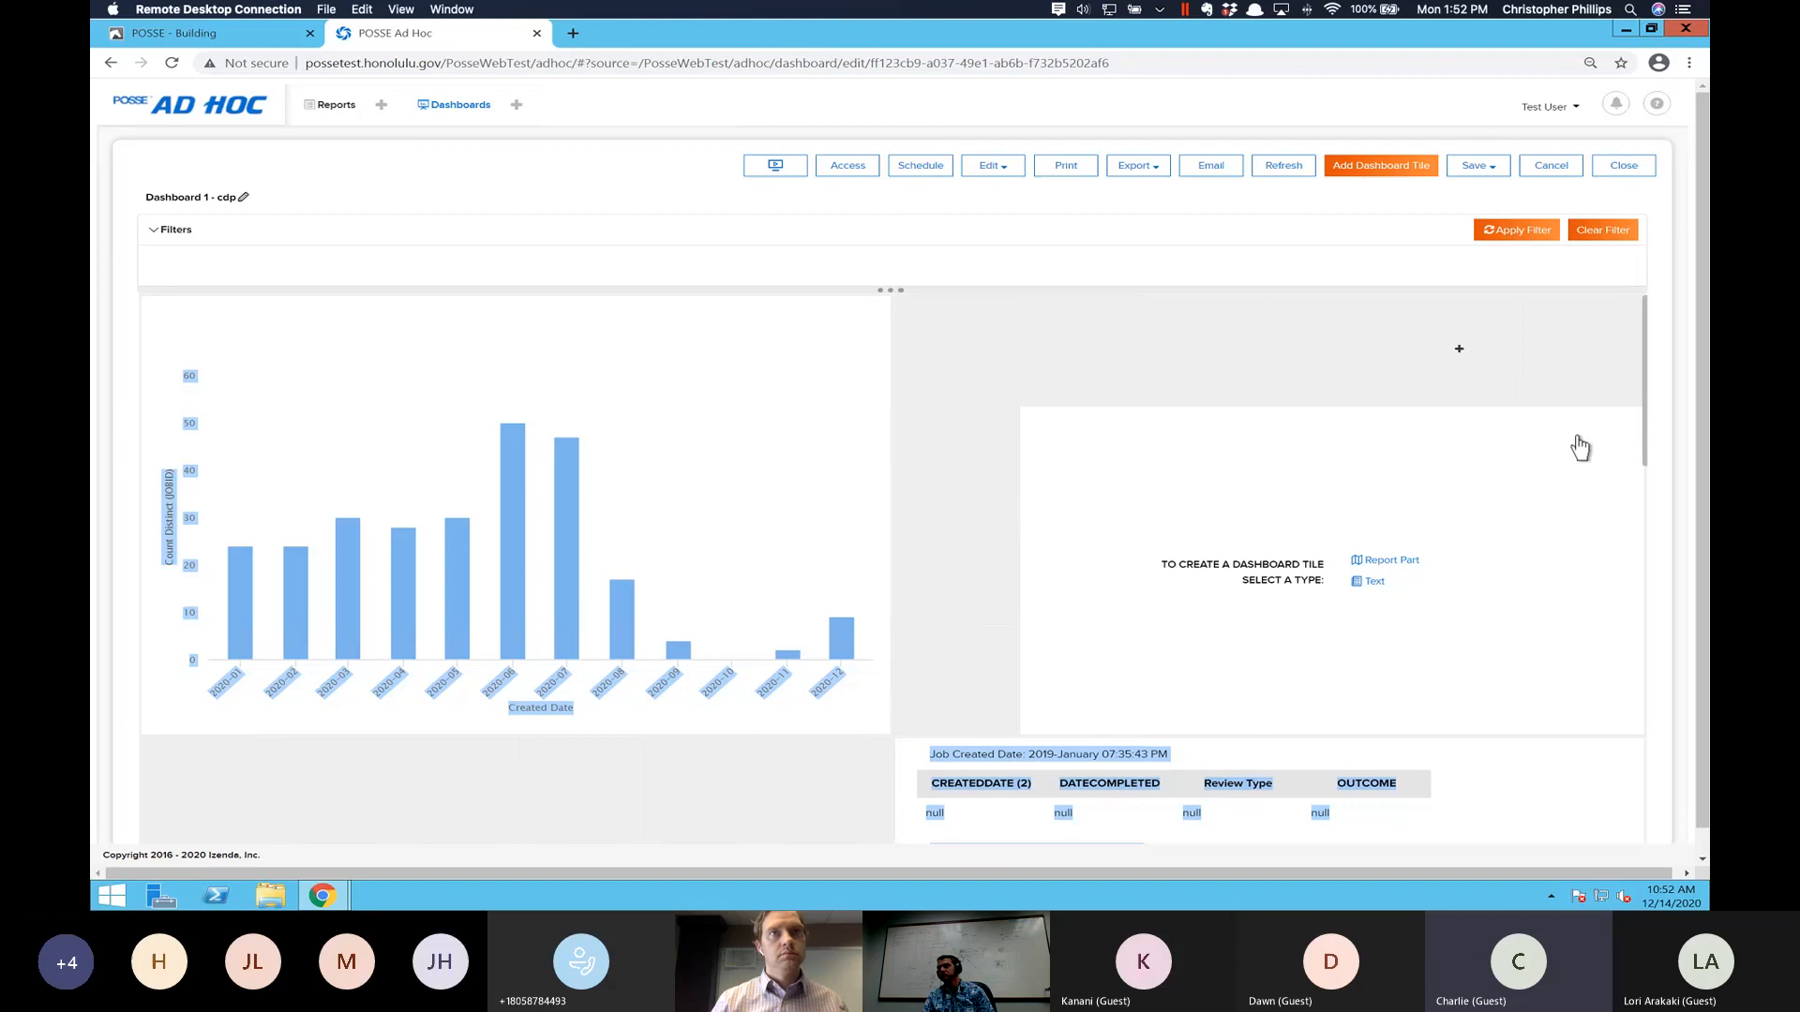
{"action": "left_click", "coordinate": [1630, 422]}
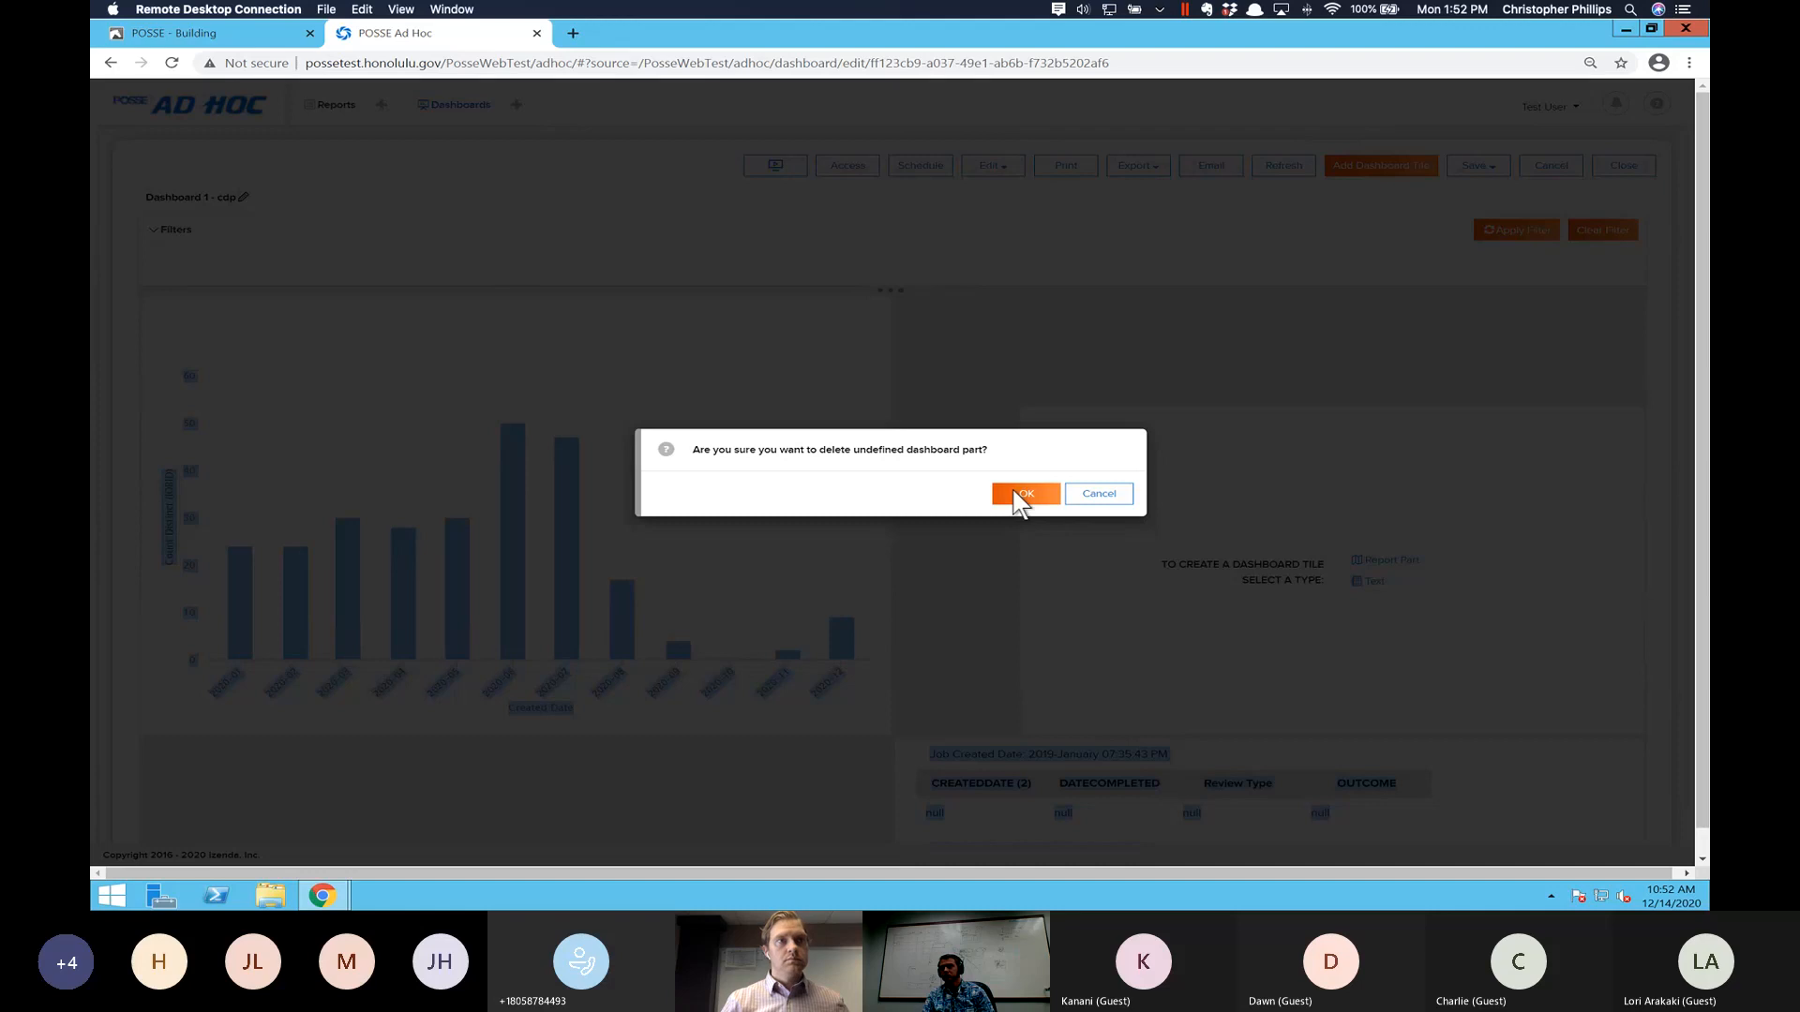
{"action": "left_click", "coordinate": [1019, 497]}
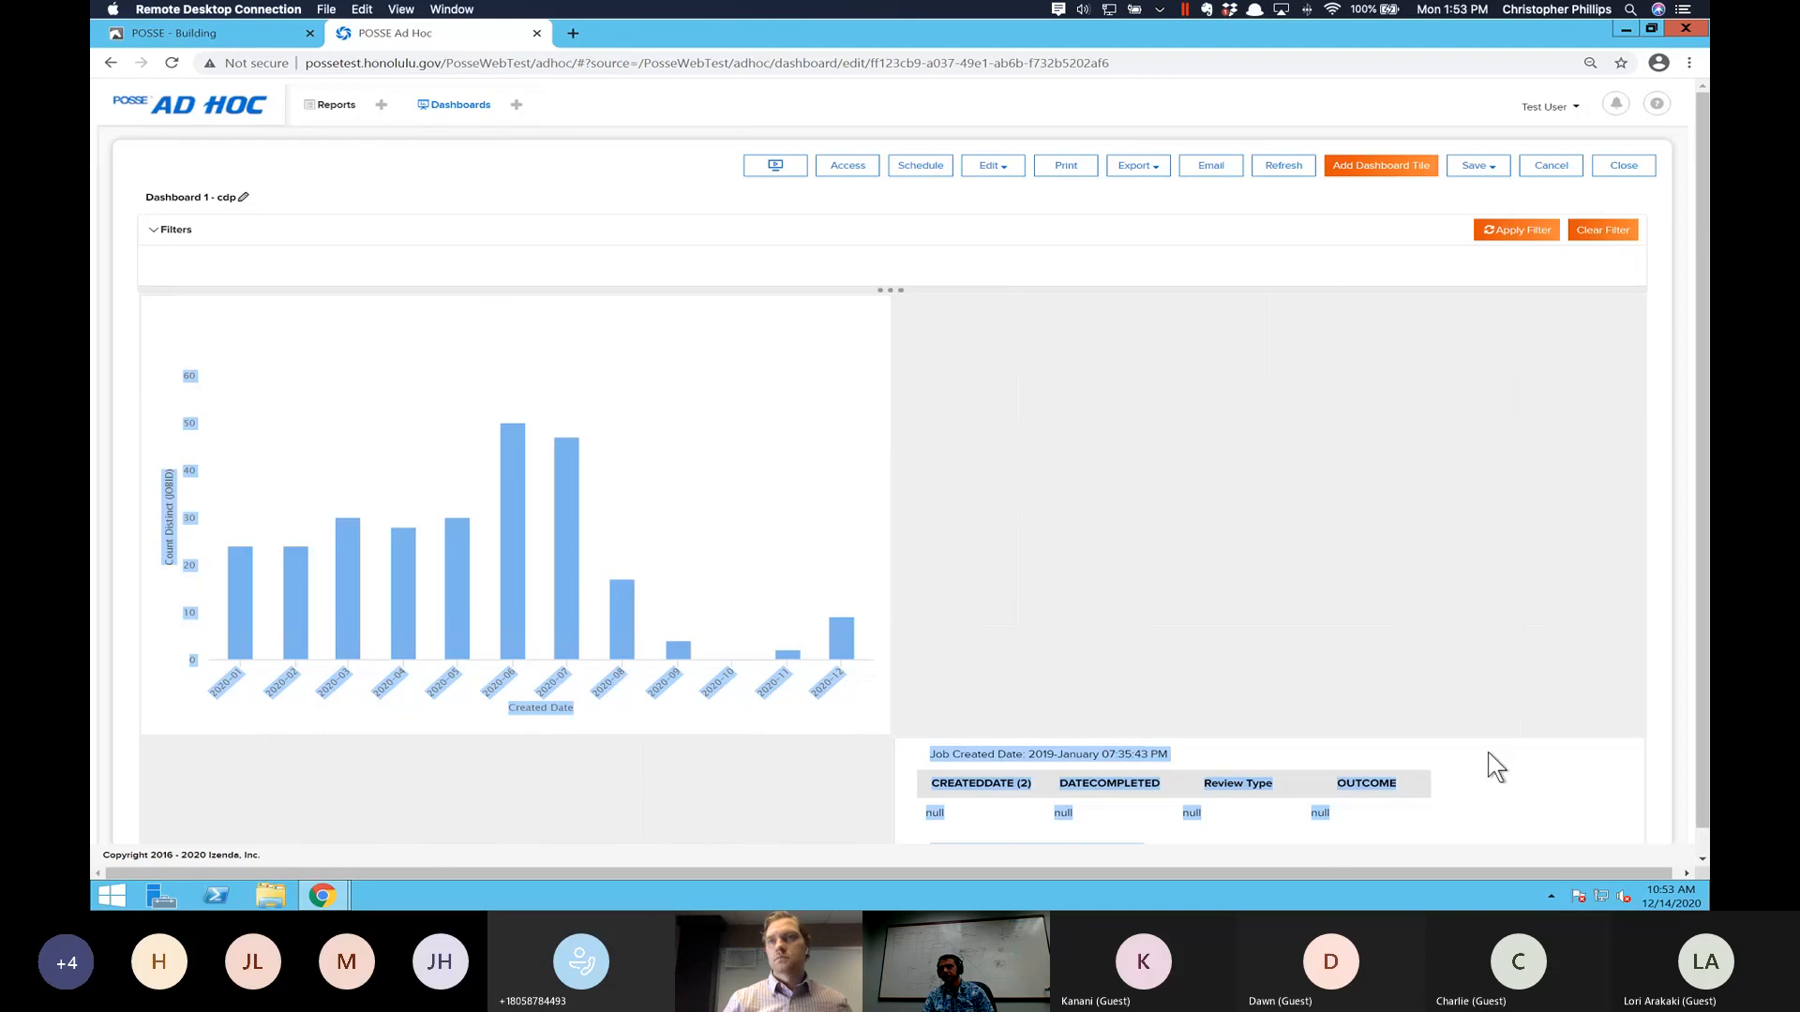